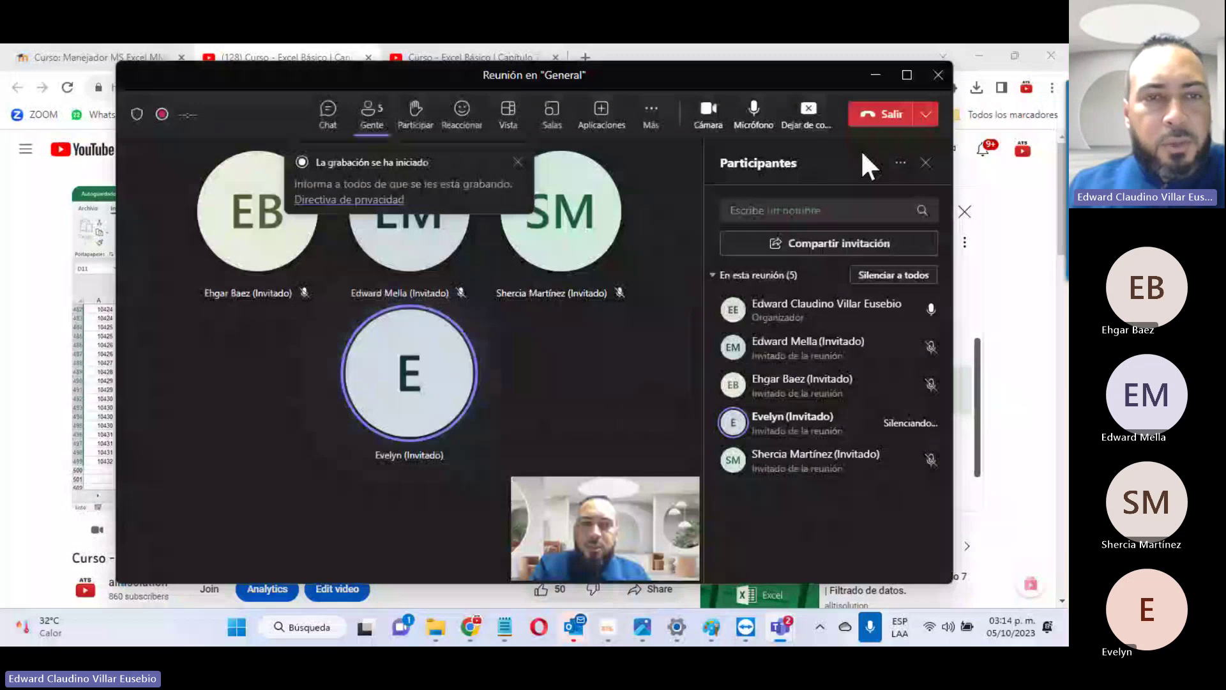
Step: Minimise the meeting window, skim the filtering video, and close both YouTube course video pages to return to the course page
{"action": "left_click", "coordinate": [876, 75]}
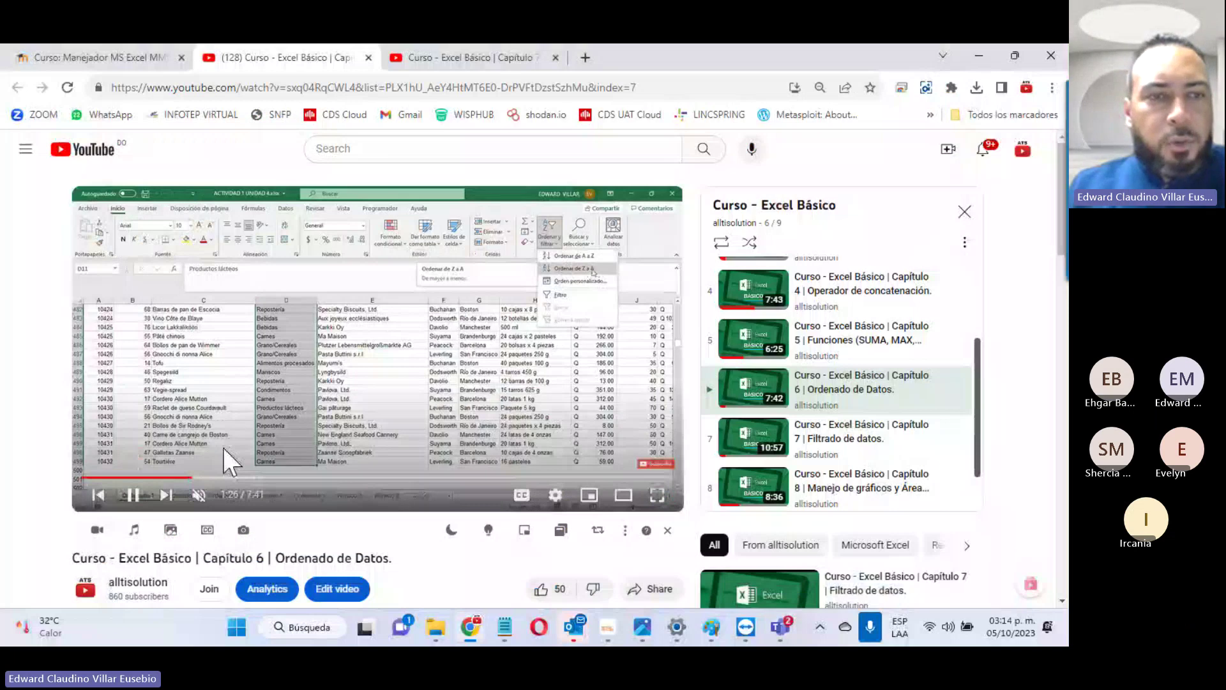
{"action": "left_click", "coordinate": [369, 57]}
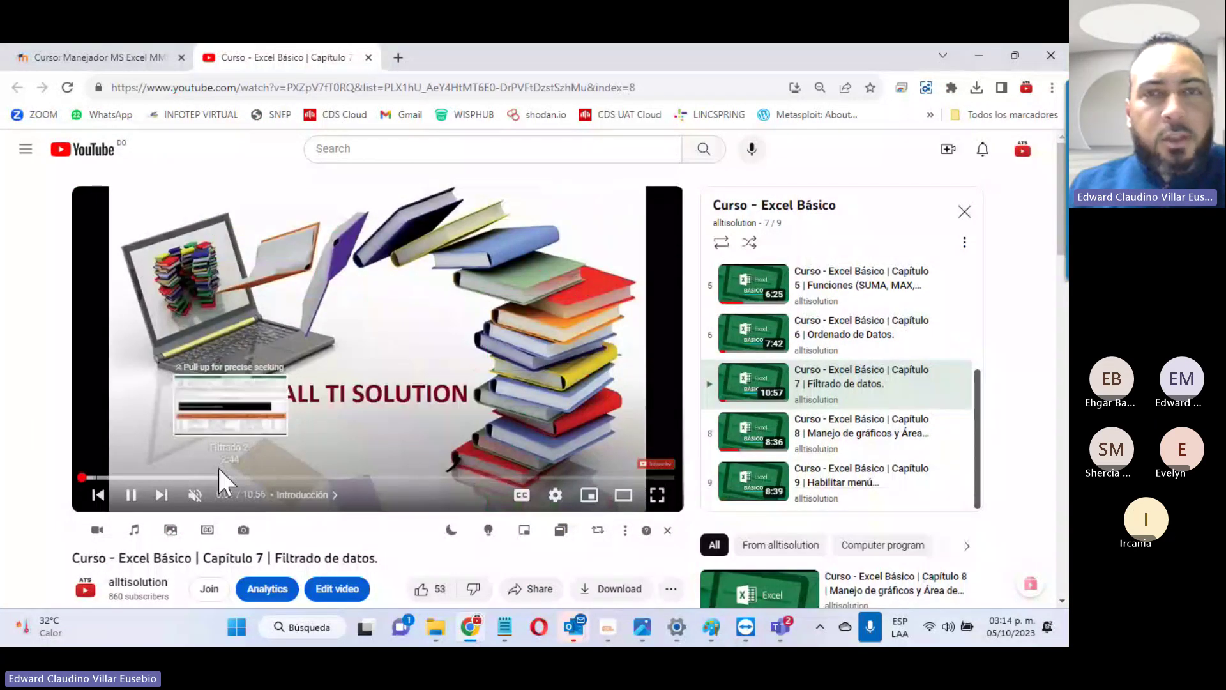
{"action": "left_click", "coordinate": [200, 477]}
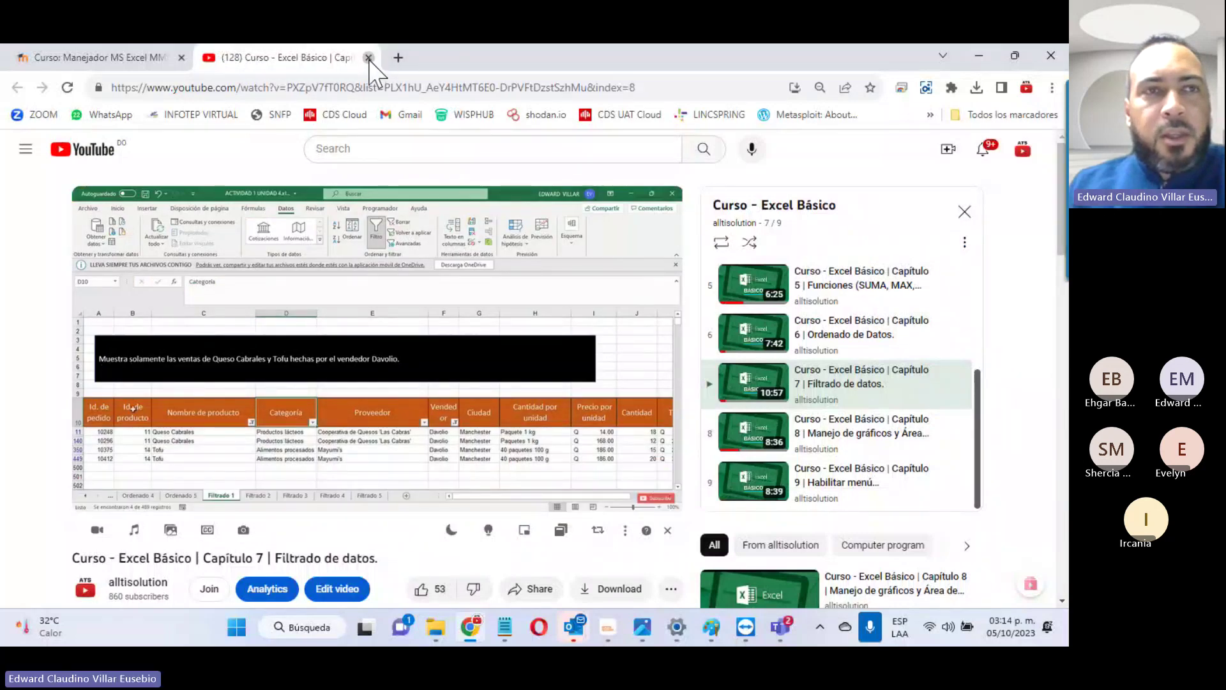
{"action": "left_click", "coordinate": [369, 57]}
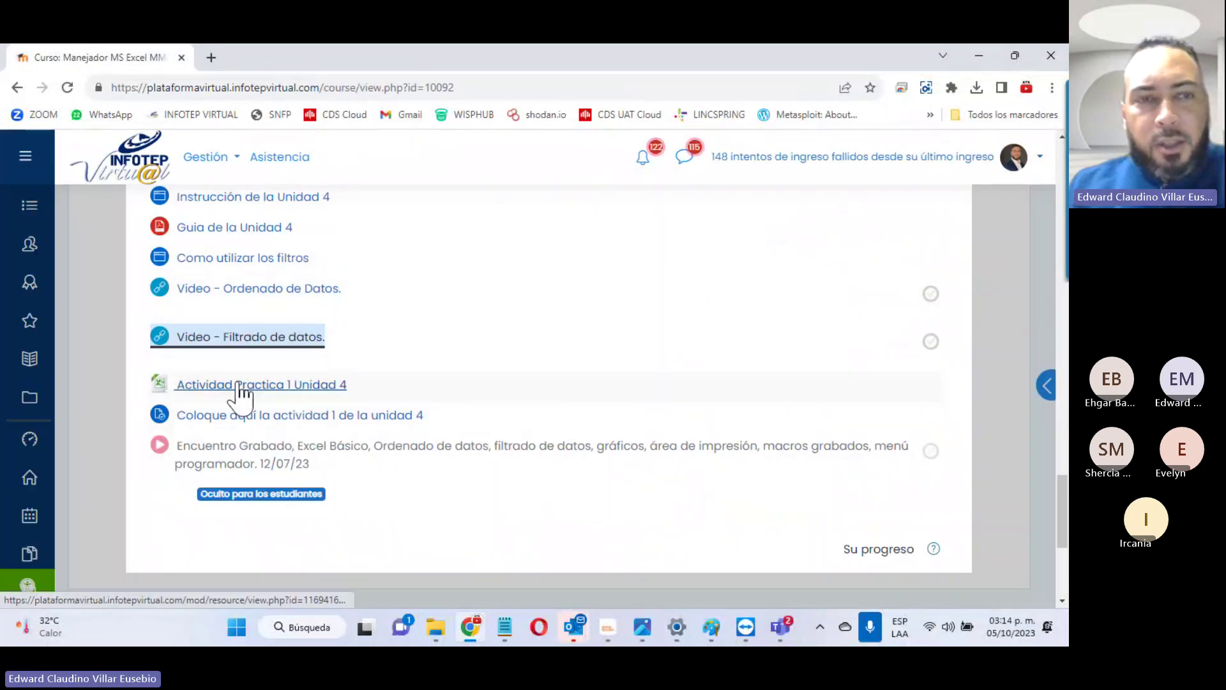
Step: Download the Actividad Practica 1 Unidad 4 workbook from the course page and open it in Excel
{"action": "left_click", "coordinate": [278, 385]}
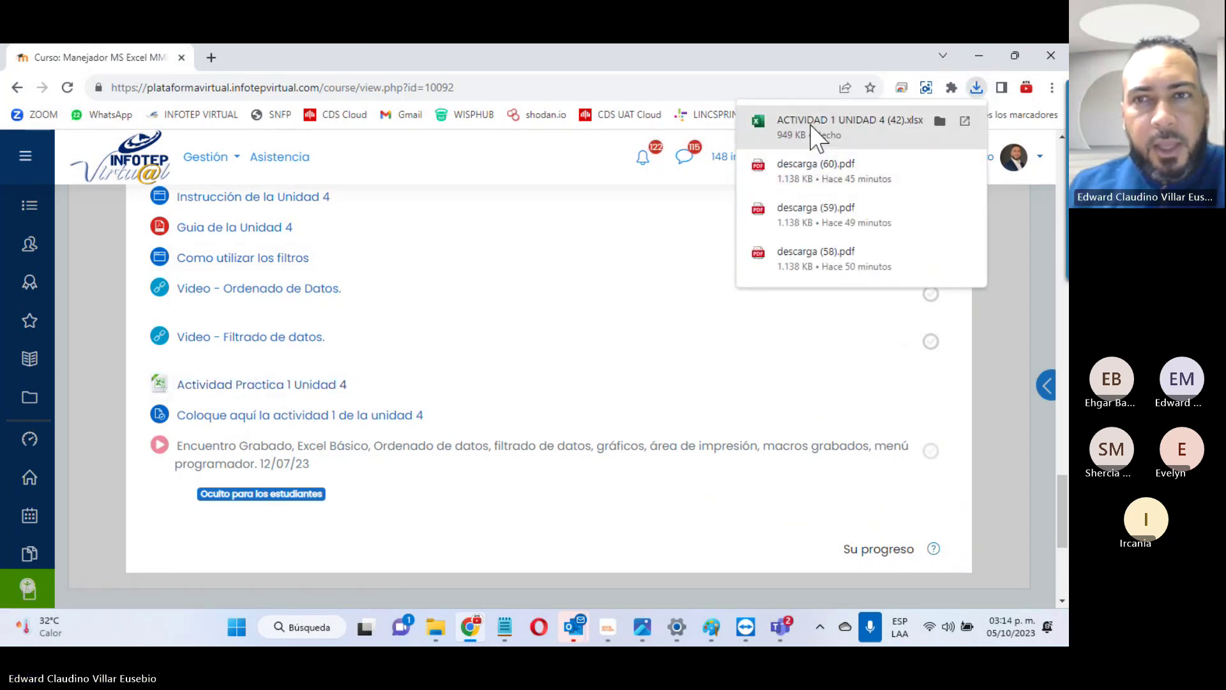
{"action": "left_click", "coordinate": [816, 128]}
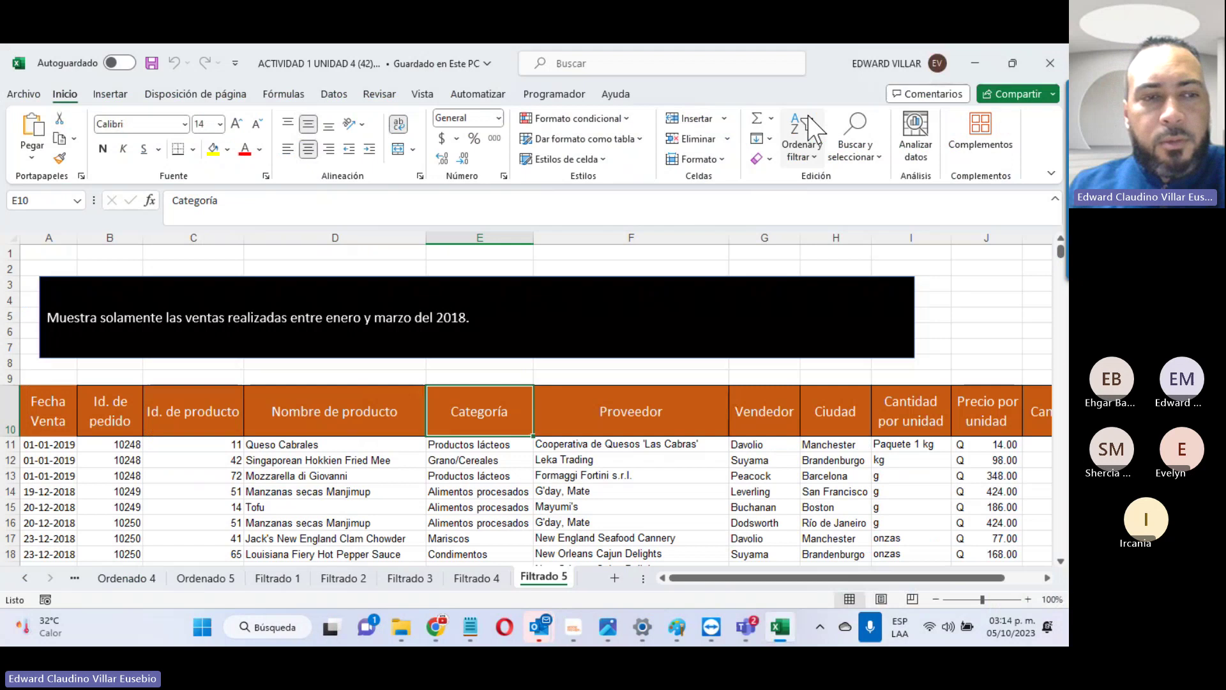
Step: Look through the exercise instructions on the sheets Ordenado 1 to Ordenado 5 and Filtrado 1 to Filtrado 5
{"action": "left_click", "coordinate": [24, 577]}
{"action": "left_click", "coordinate": [25, 577]}
{"action": "left_click", "coordinate": [118, 578]}
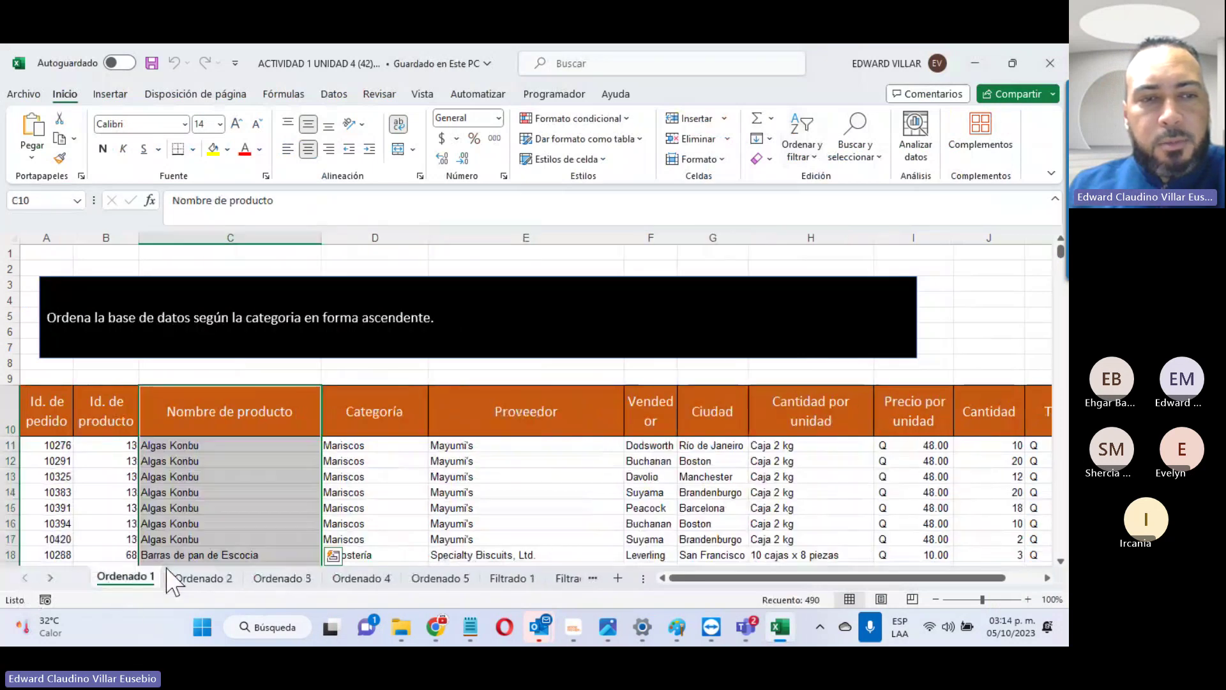
{"action": "left_click", "coordinate": [202, 578]}
{"action": "left_click", "coordinate": [265, 577]}
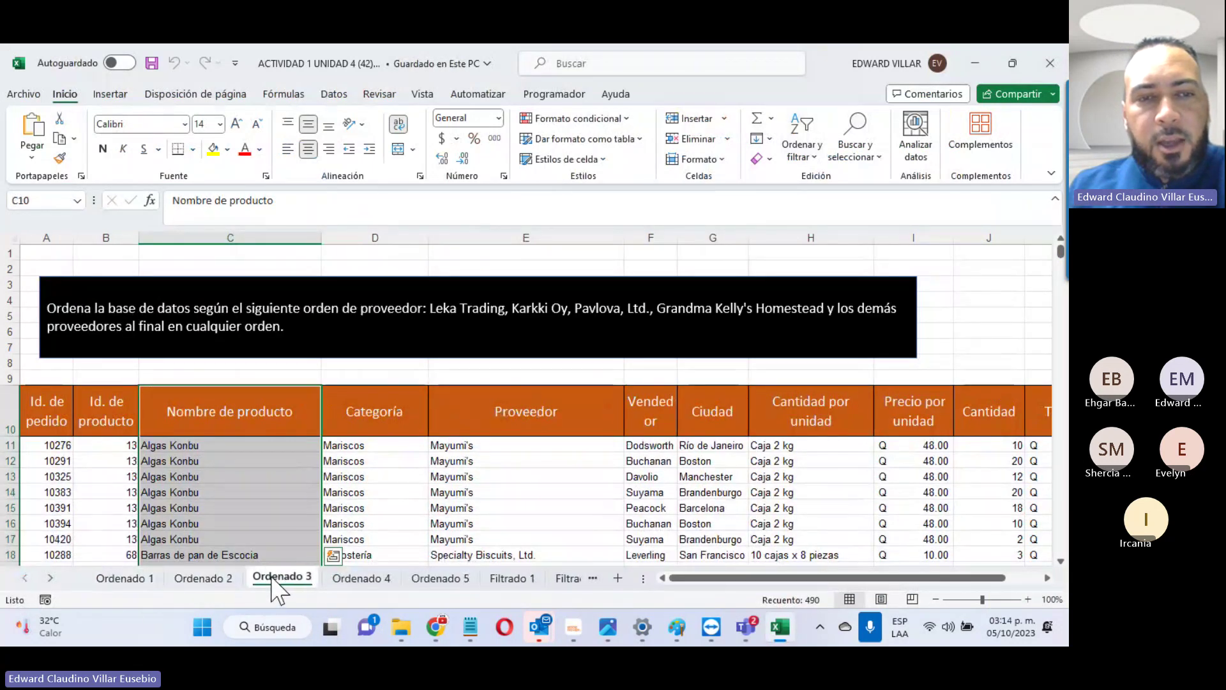
{"action": "left_click", "coordinate": [364, 578]}
{"action": "left_click", "coordinate": [440, 578]}
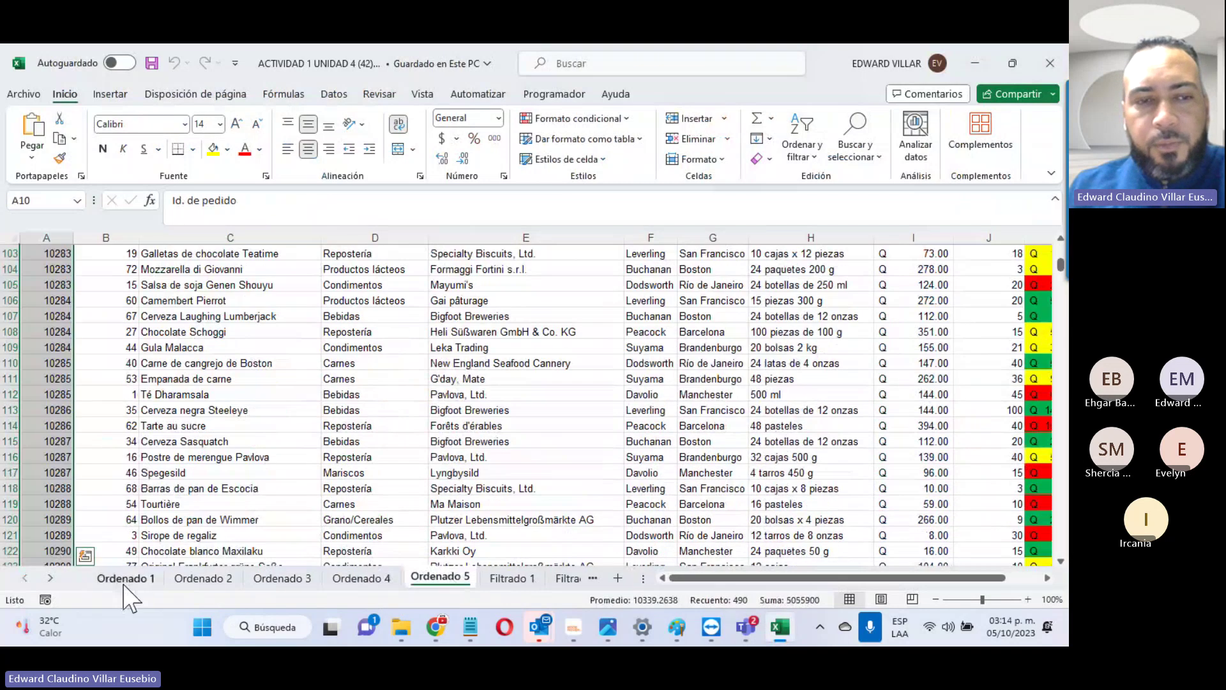
{"action": "left_click", "coordinate": [520, 581]}
{"action": "left_click", "coordinate": [567, 580]}
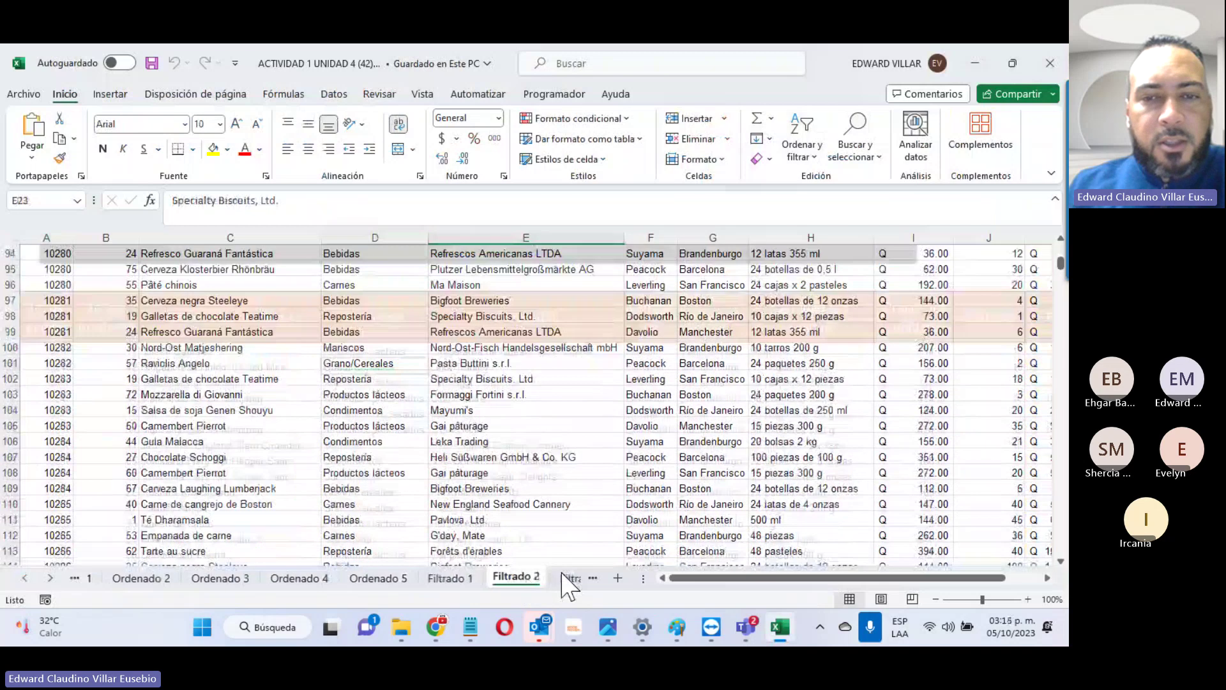
{"action": "left_click", "coordinate": [570, 579]}
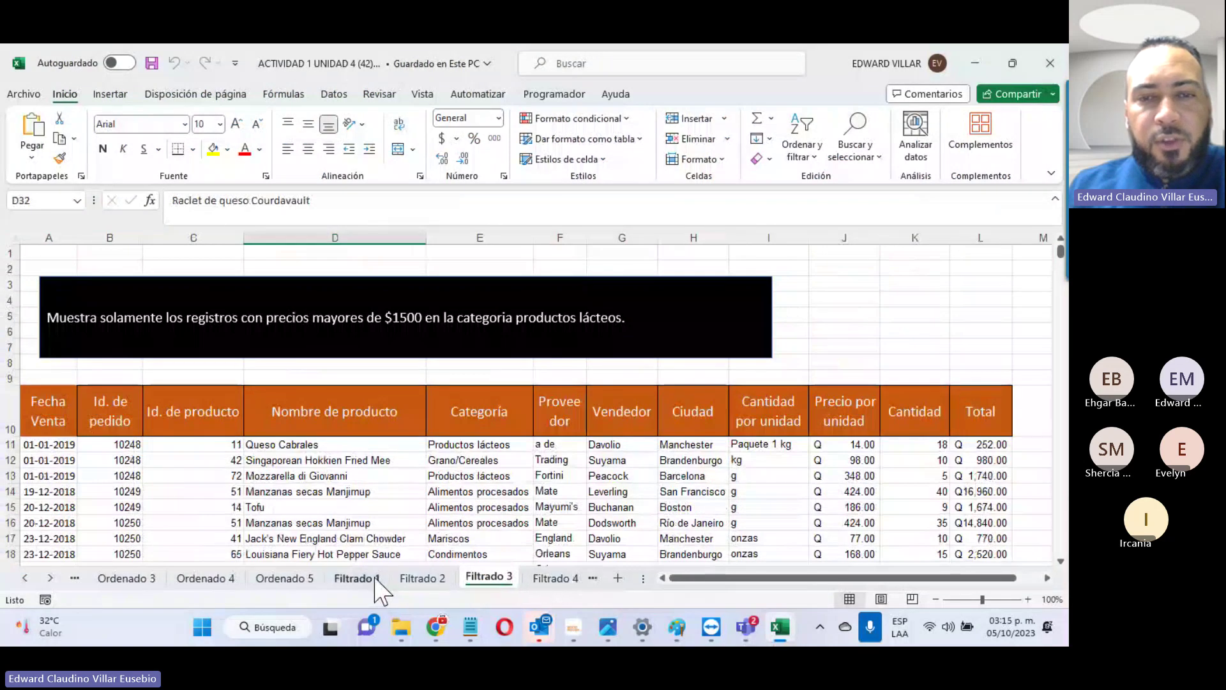
{"action": "left_click", "coordinate": [599, 584]}
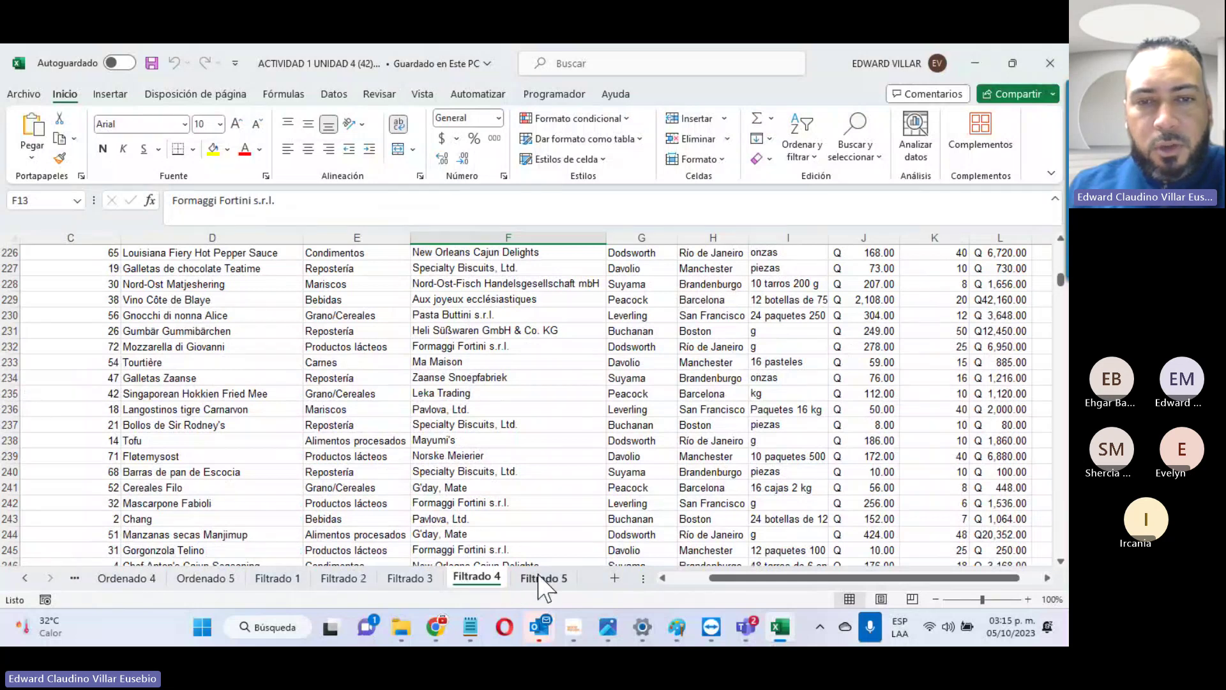
{"action": "left_click", "coordinate": [540, 581]}
Step: Go back through the sheets to Ordenado 1 and select the instruction text box above its table
{"action": "left_click", "coordinate": [472, 579]}
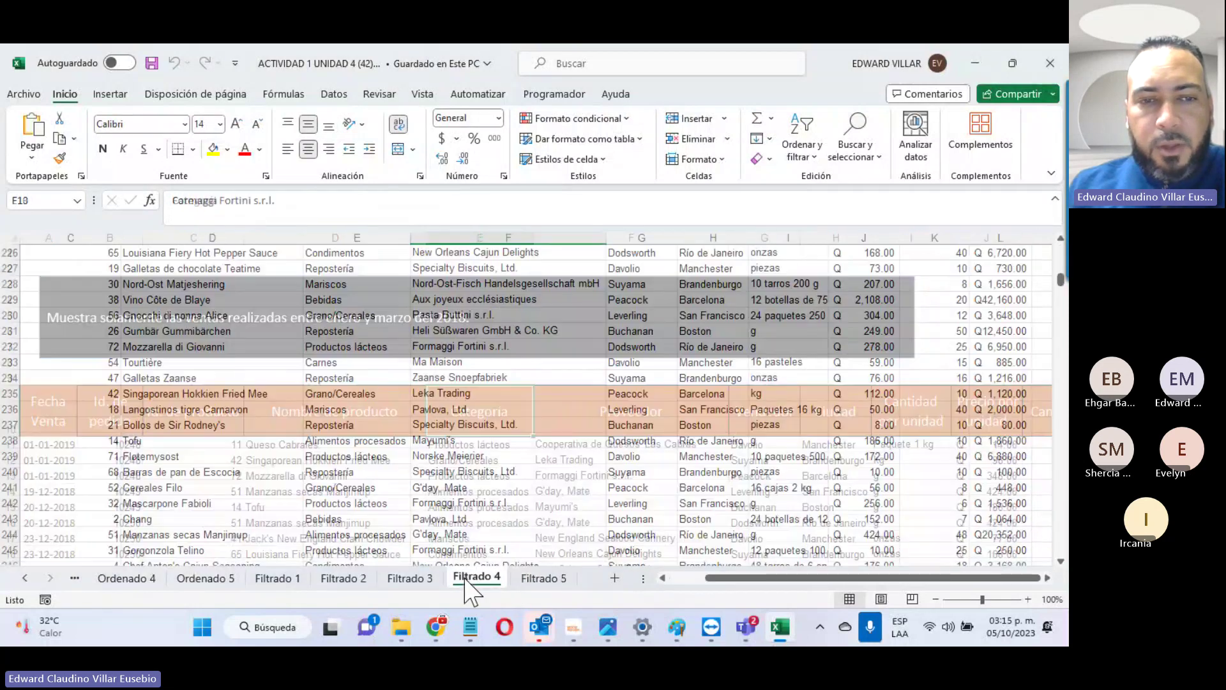
{"action": "left_click", "coordinate": [410, 578]}
{"action": "left_click", "coordinate": [343, 579]}
{"action": "left_click", "coordinate": [277, 579]}
{"action": "left_click", "coordinate": [204, 578]}
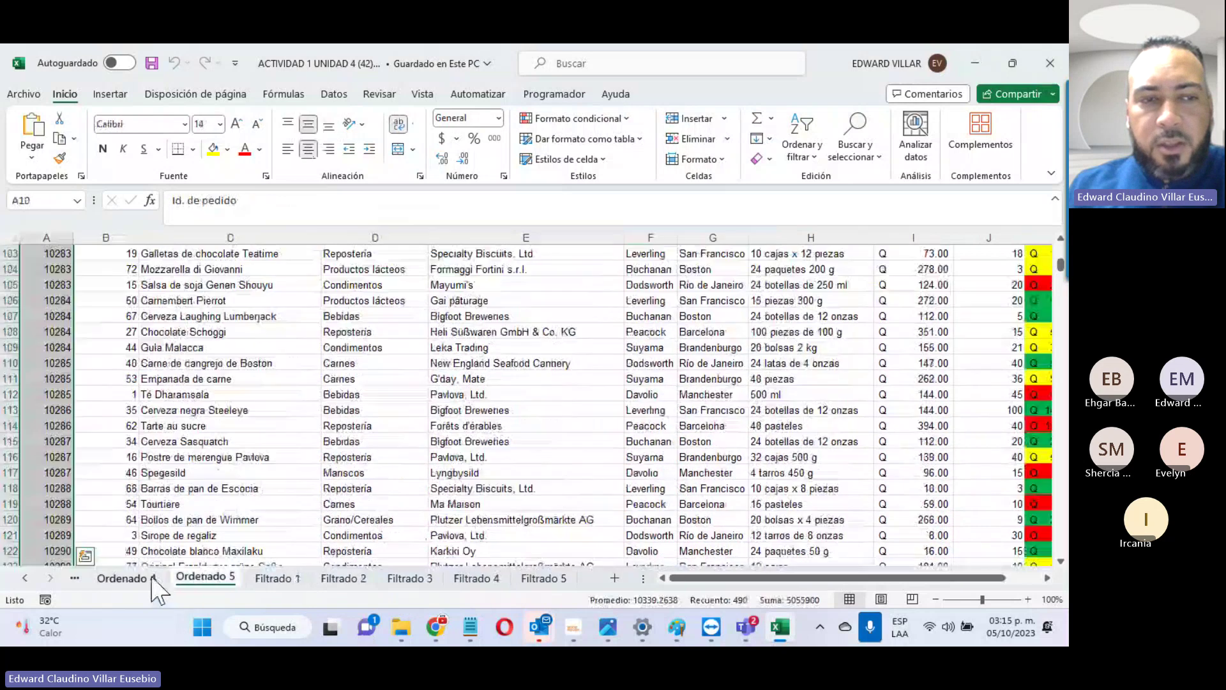
{"action": "left_click", "coordinate": [134, 578]}
{"action": "left_click", "coordinate": [26, 578]}
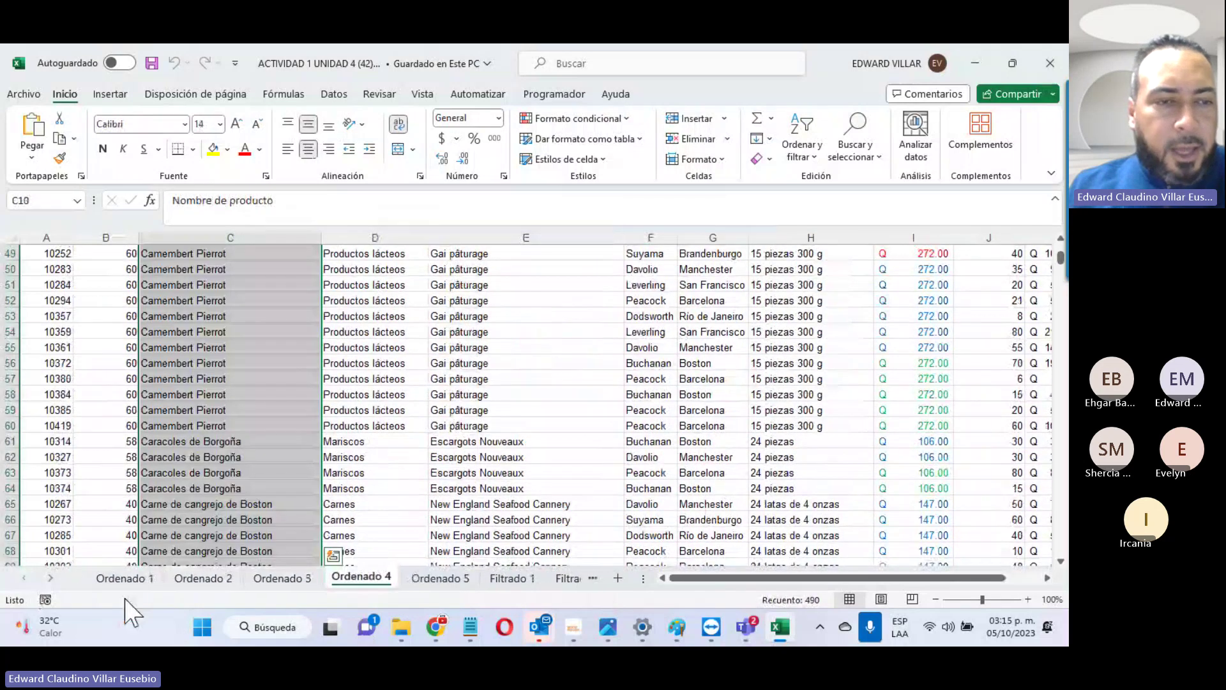
{"action": "left_click", "coordinate": [127, 578]}
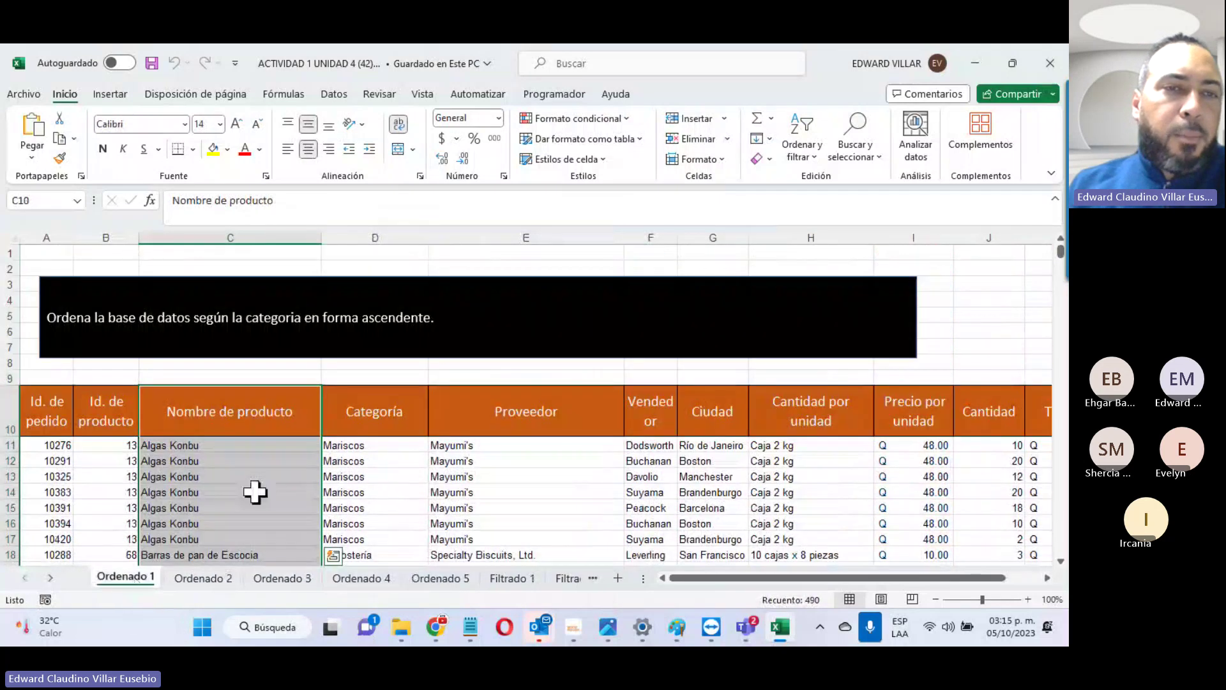
{"action": "left_click", "coordinate": [86, 295]}
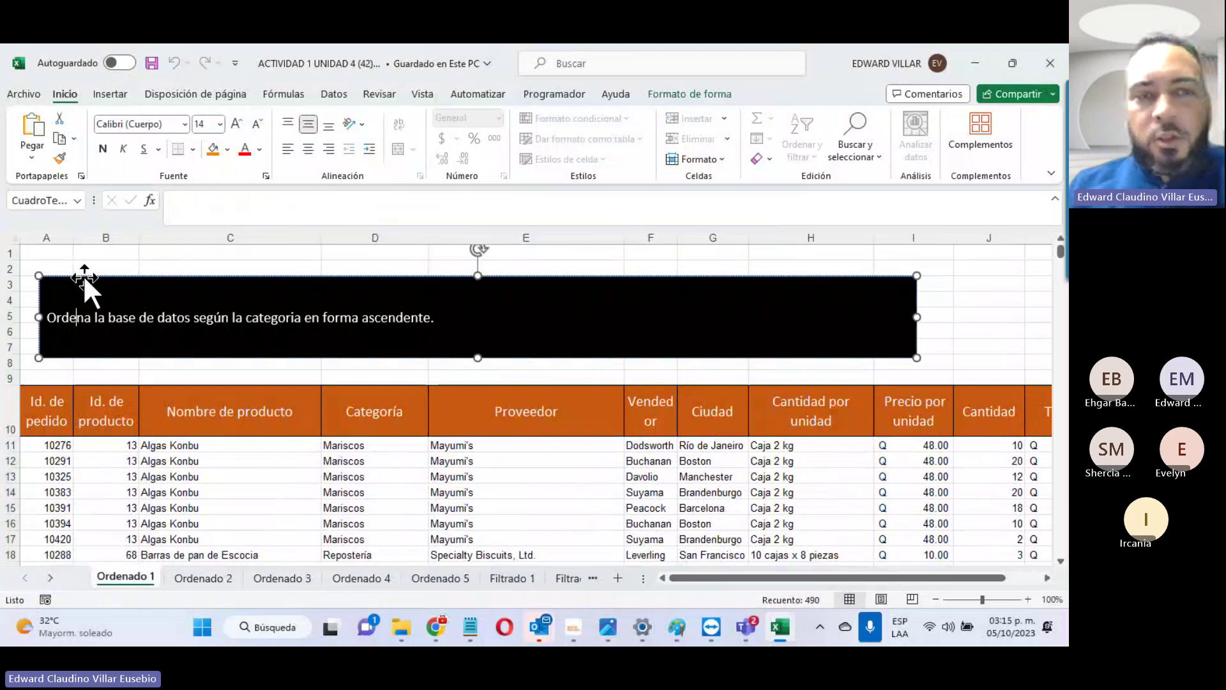
{"action": "left_click", "coordinate": [83, 275]}
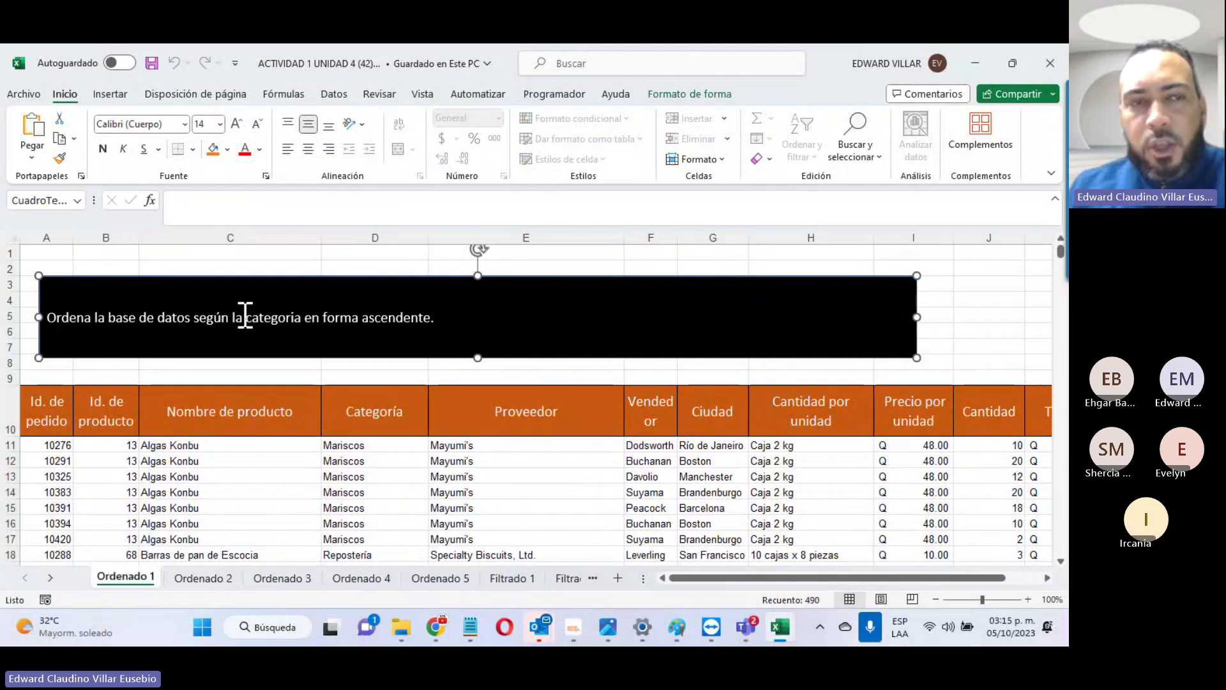
Step: Select all Categoría entries on the Ordenado 1 sheet from D11 down to D499, without the header
{"action": "left_click", "coordinate": [373, 445]}
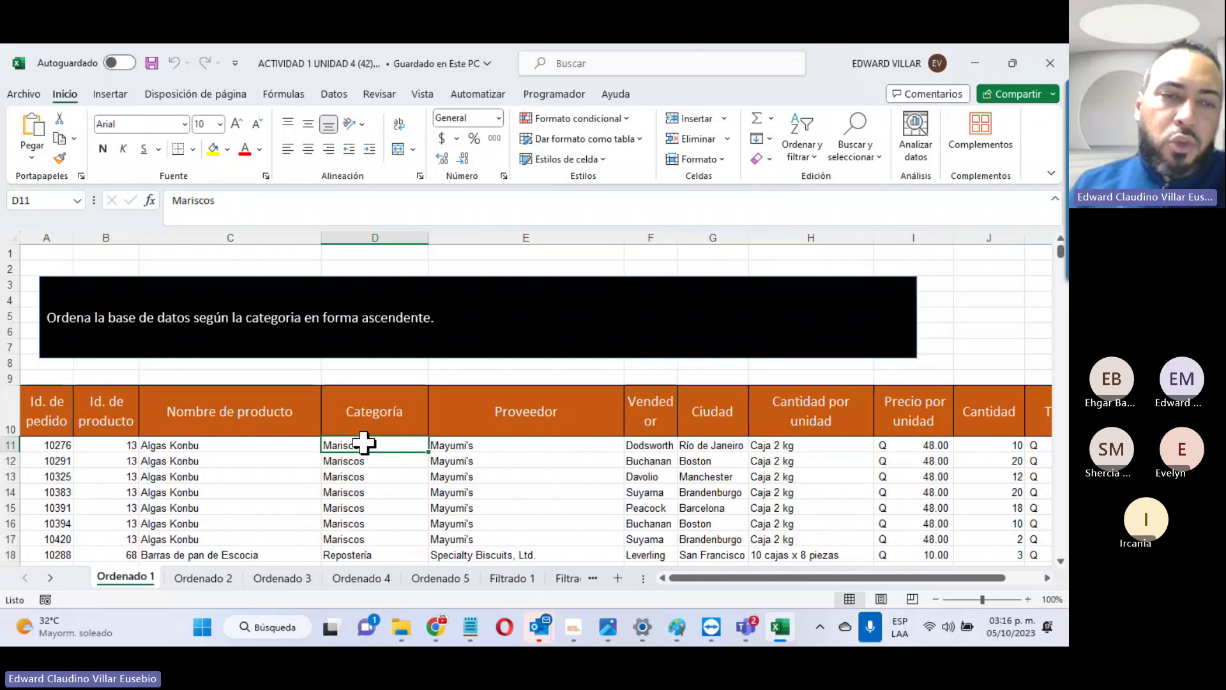
{"action": "left_click_drag", "start_coordinate": [363, 443], "coordinate": [363, 335]}
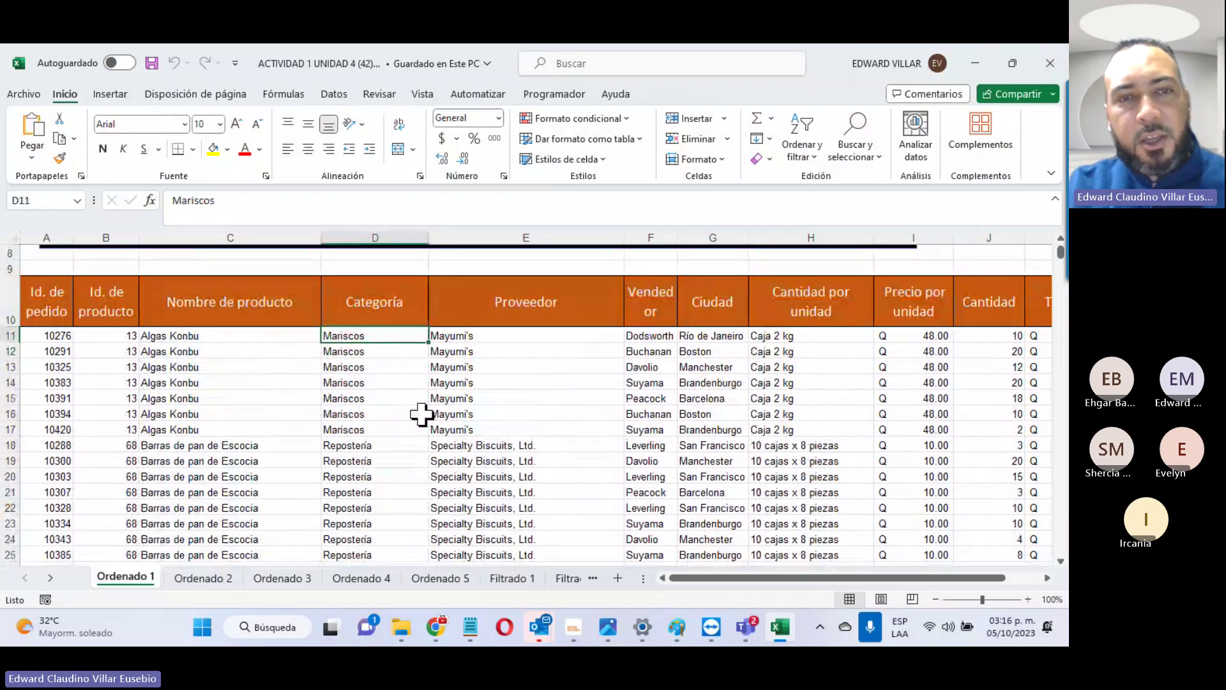
{"action": "key", "text": "ctrl+shift+Down"}
{"action": "scroll", "coordinate": [418, 447], "scroll_direction": "down", "scroll_amount": 20}
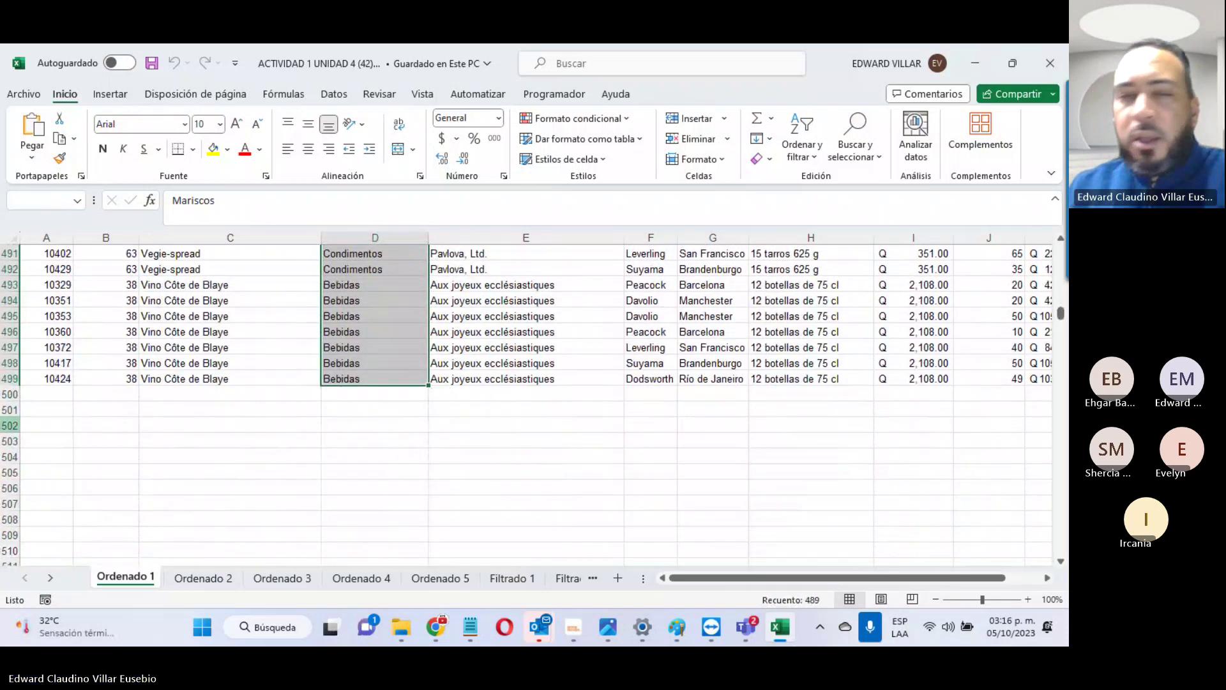
{"action": "scroll", "coordinate": [478, 305], "scroll_direction": "up", "scroll_amount": 2}
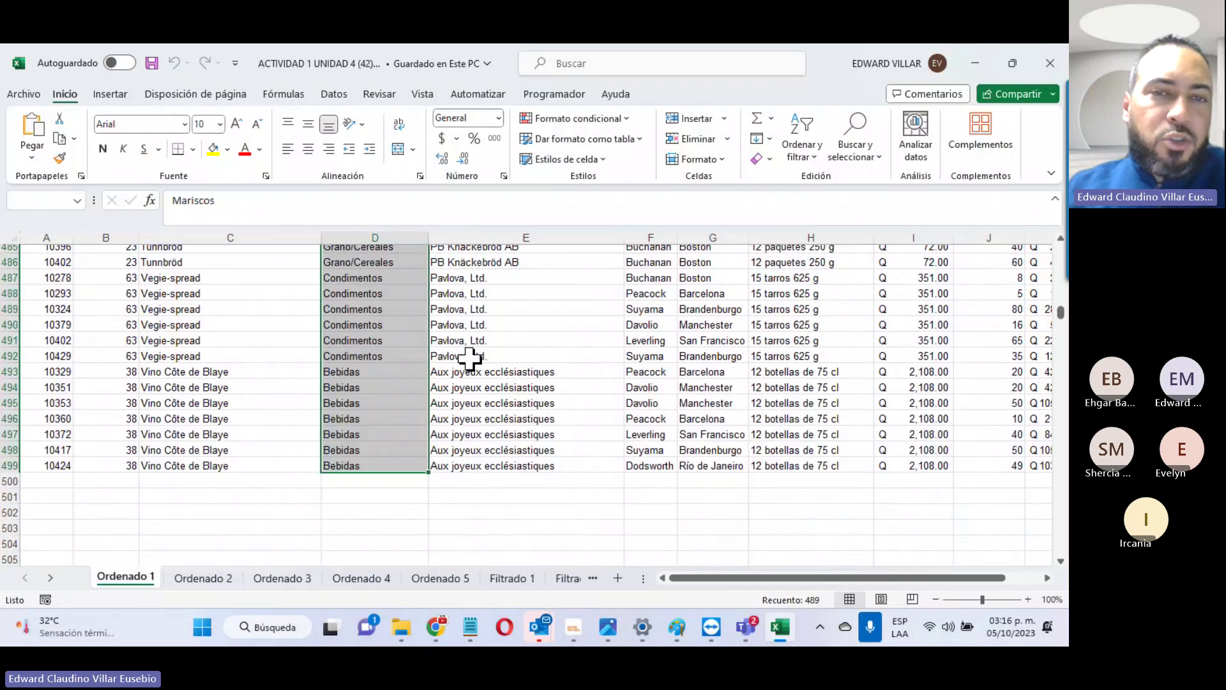
{"action": "scroll", "coordinate": [469, 358], "scroll_direction": "up", "scroll_amount": 13}
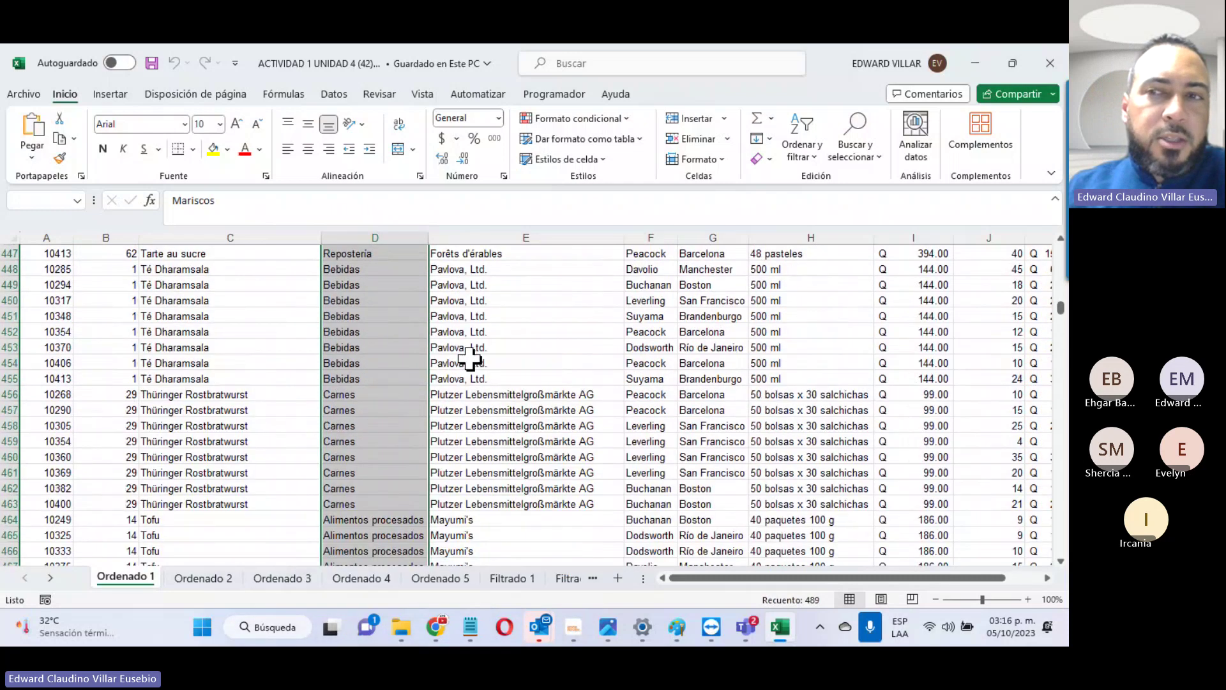
{"action": "scroll", "coordinate": [469, 359], "scroll_direction": "up", "scroll_amount": 20}
{"action": "scroll", "coordinate": [469, 359], "scroll_direction": "up", "scroll_amount": 20}
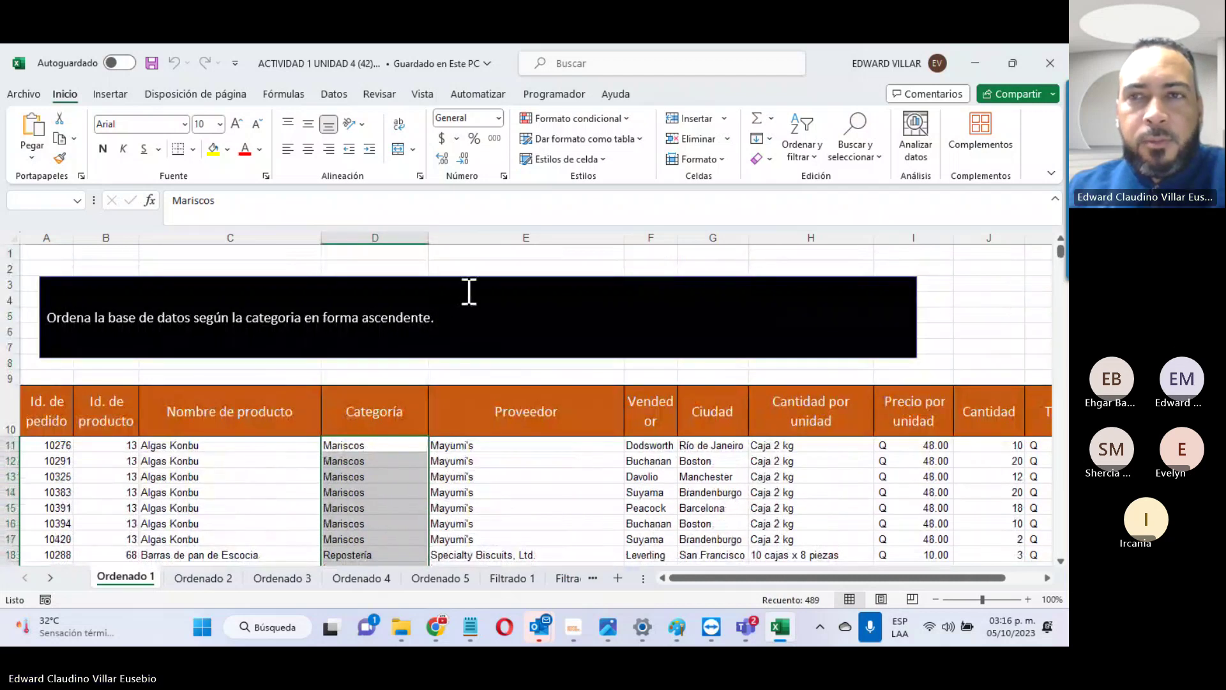
Step: Sort the selected Categoría entries from A to Z, expanding the selection so the entire rows are reordered
{"action": "left_click", "coordinate": [334, 94]}
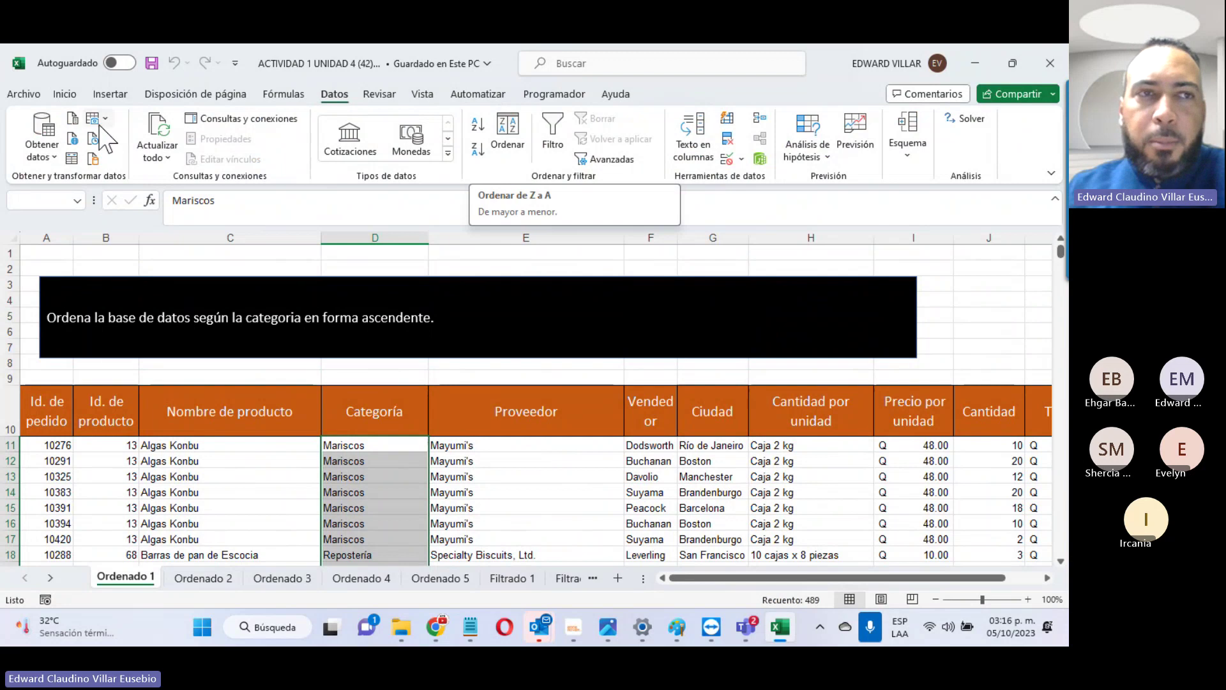
{"action": "left_click", "coordinate": [65, 94]}
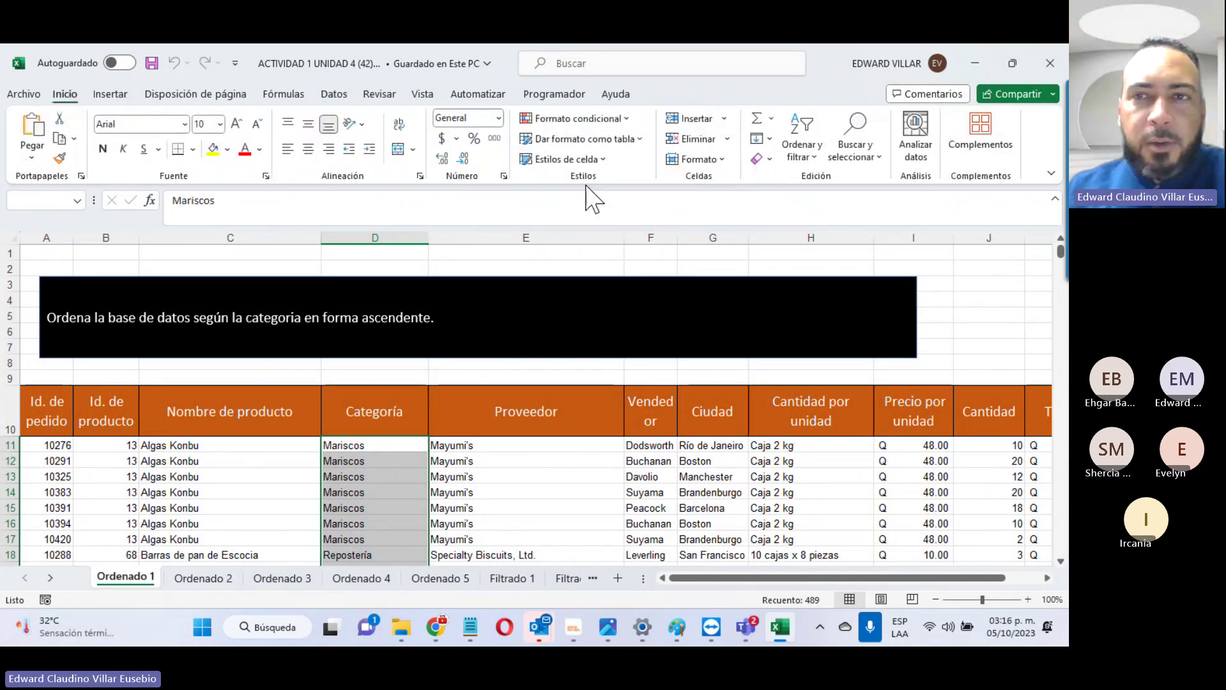
{"action": "left_click", "coordinate": [815, 157]}
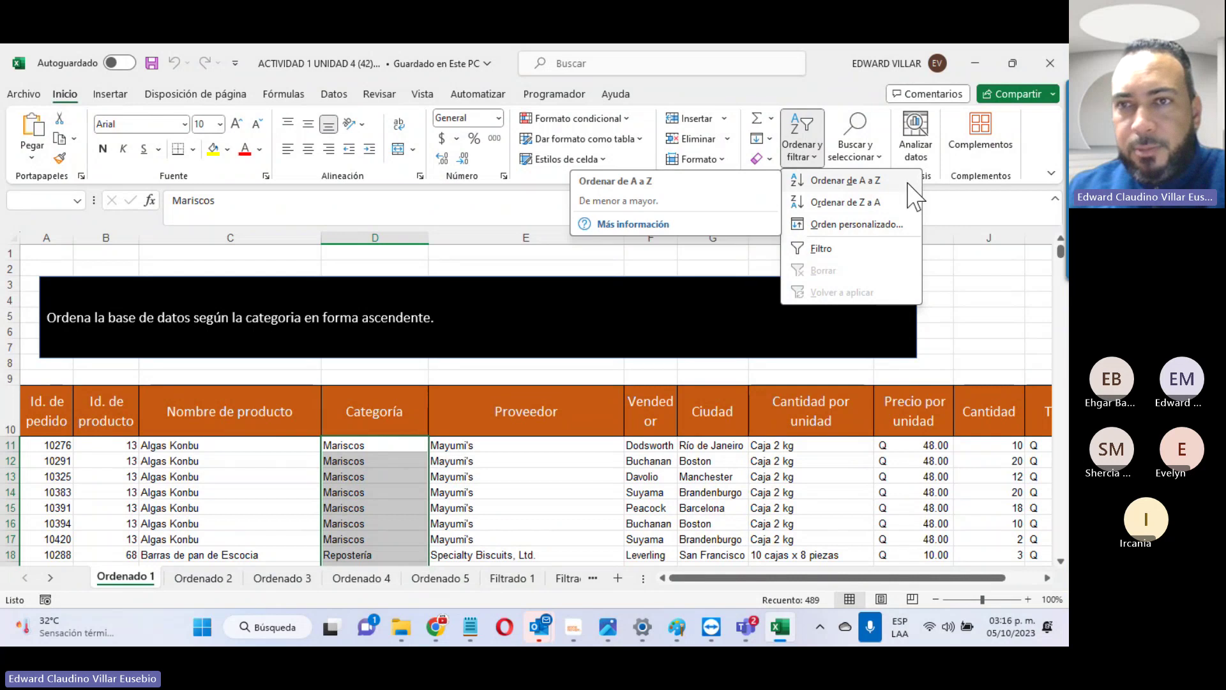
{"action": "left_click", "coordinate": [830, 181]}
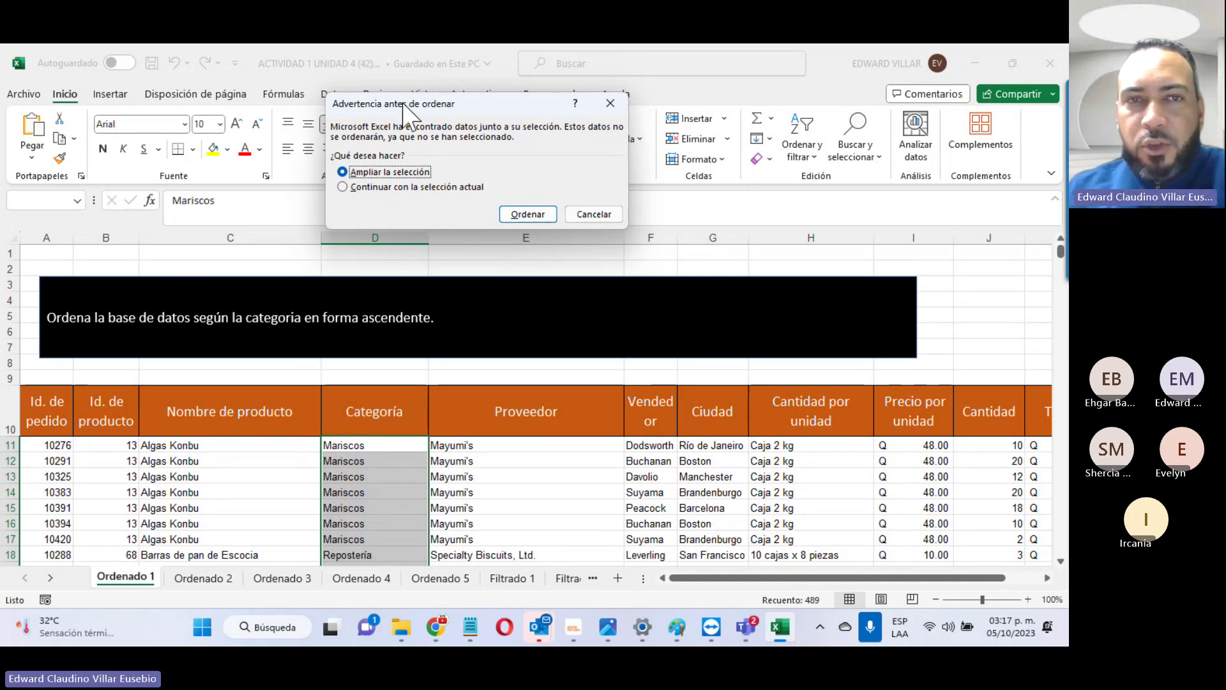
{"action": "left_click", "coordinate": [373, 186]}
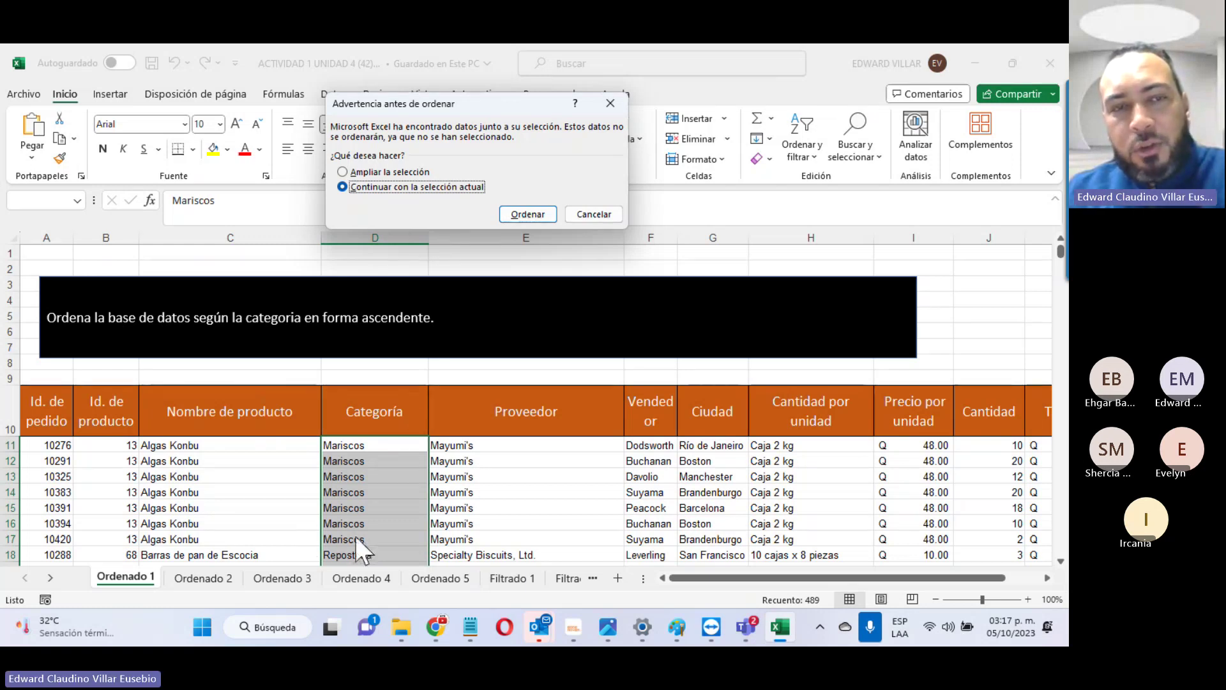
{"action": "left_click", "coordinate": [349, 173]}
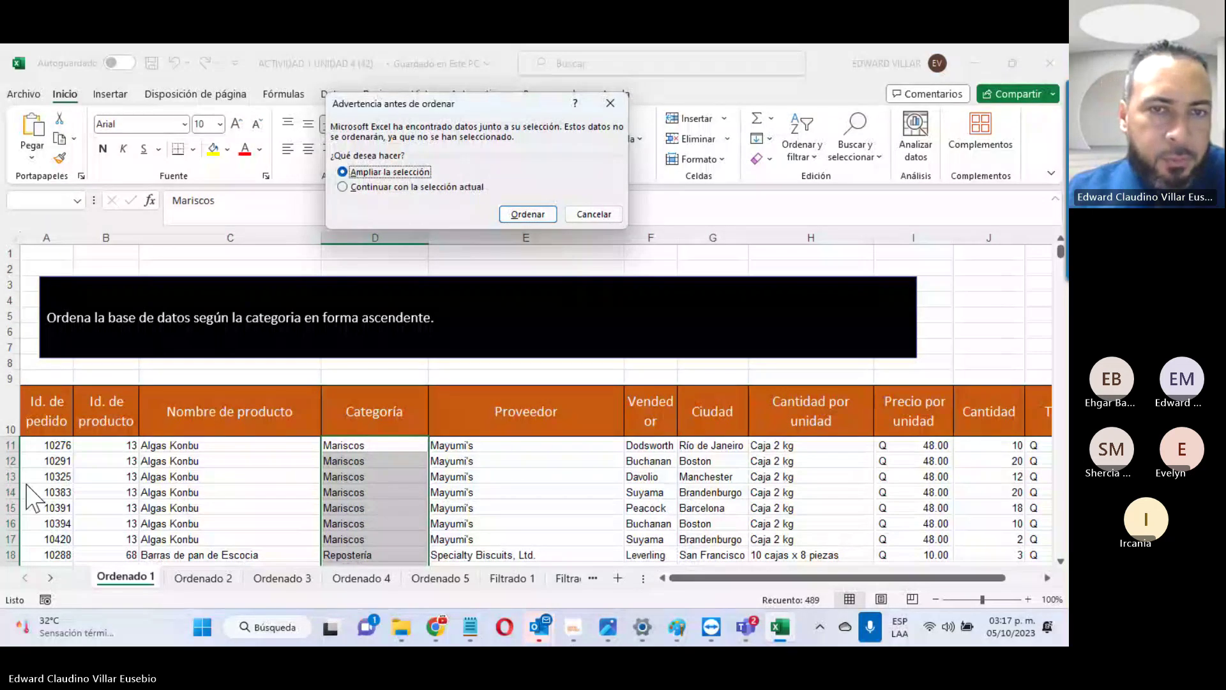
{"action": "left_click", "coordinate": [511, 214]}
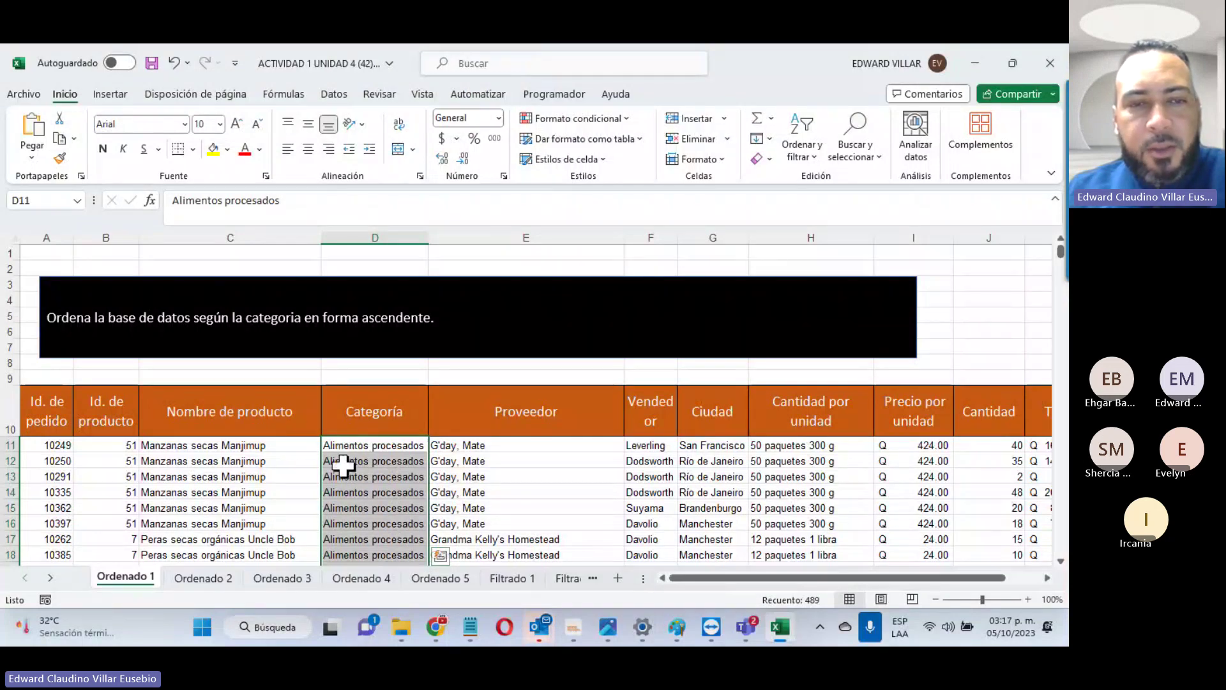
Step: Review the category order down the sorted table, then return to the beginning and select the Categoría header
{"action": "scroll", "coordinate": [343, 466], "scroll_direction": "down", "scroll_amount": 7}
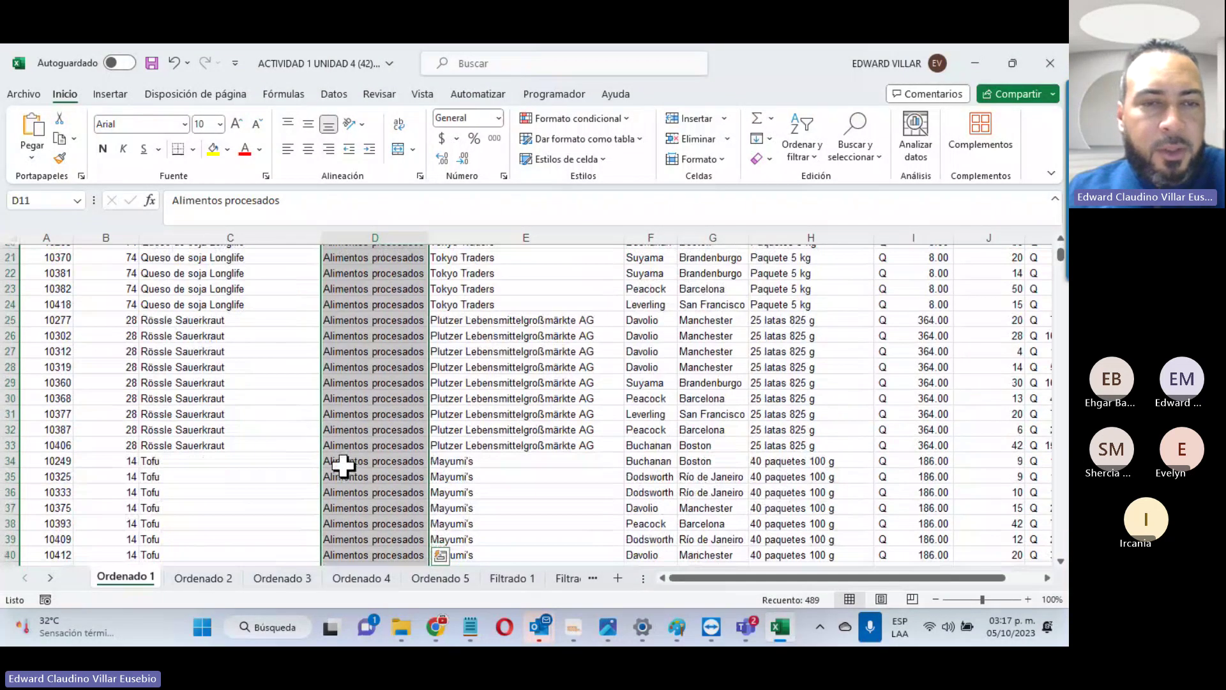
{"action": "scroll", "coordinate": [343, 466], "scroll_direction": "down", "scroll_amount": 20}
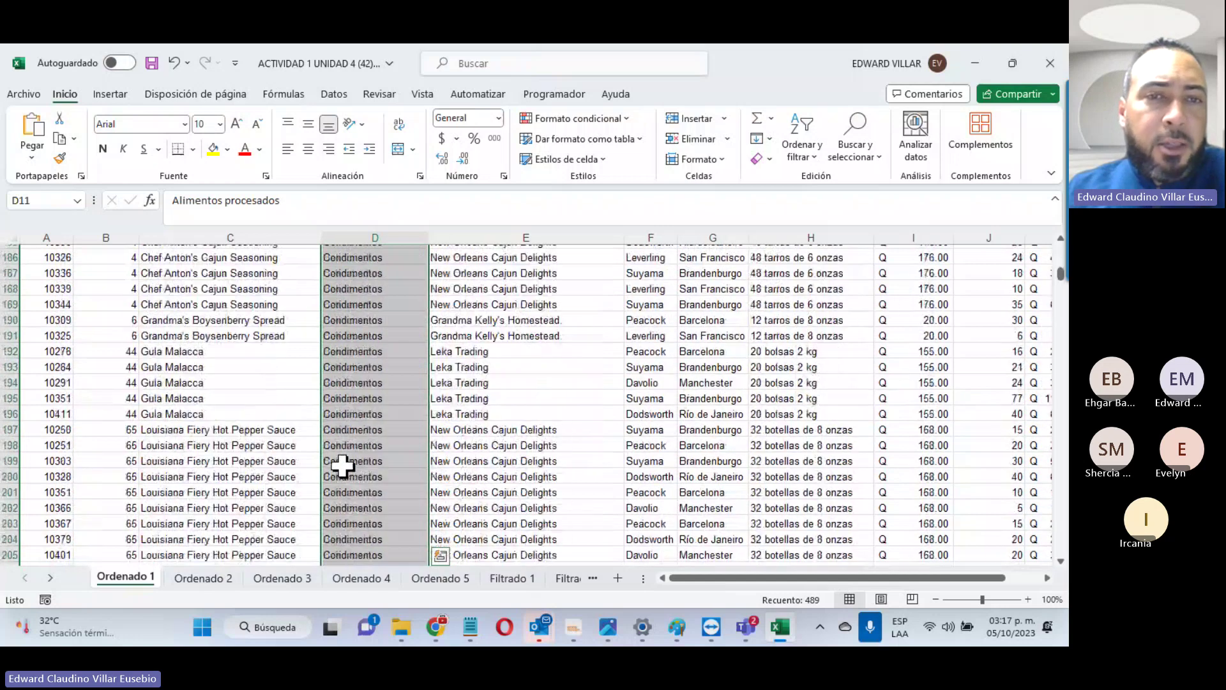
{"action": "scroll", "coordinate": [343, 466], "scroll_direction": "down", "scroll_amount": 20}
{"action": "scroll", "coordinate": [343, 465], "scroll_direction": "up", "scroll_amount": 20}
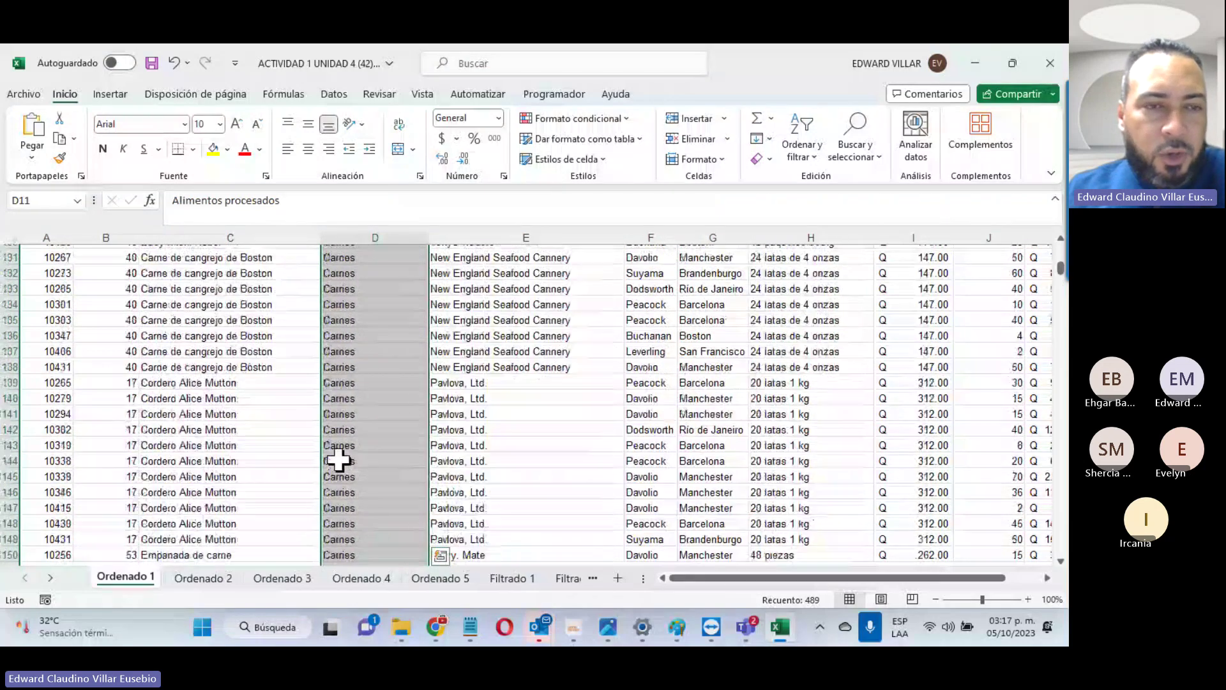
{"action": "scroll", "coordinate": [338, 458], "scroll_direction": "up", "scroll_amount": 20}
{"action": "left_click", "coordinate": [389, 421]}
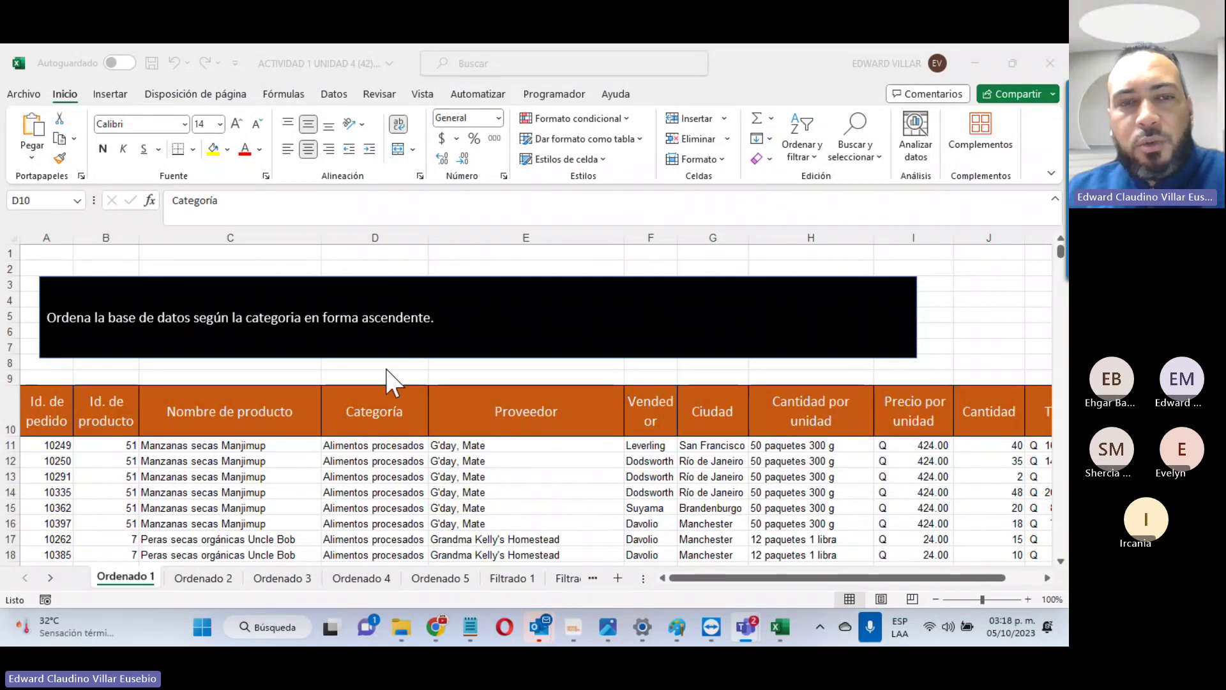
Step: Open the Ordenado 2 sheet and select all Total entries from K11 down to the last row, without the header
{"action": "left_click", "coordinate": [191, 590]}
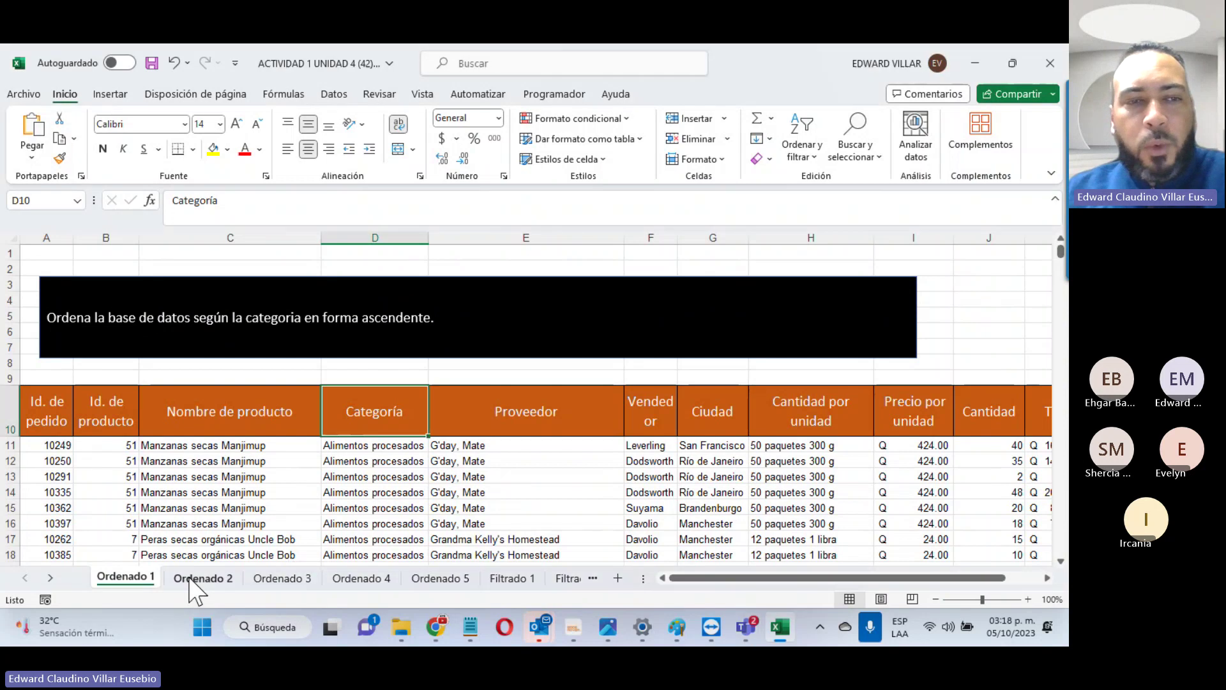
{"action": "left_click", "coordinate": [189, 577]}
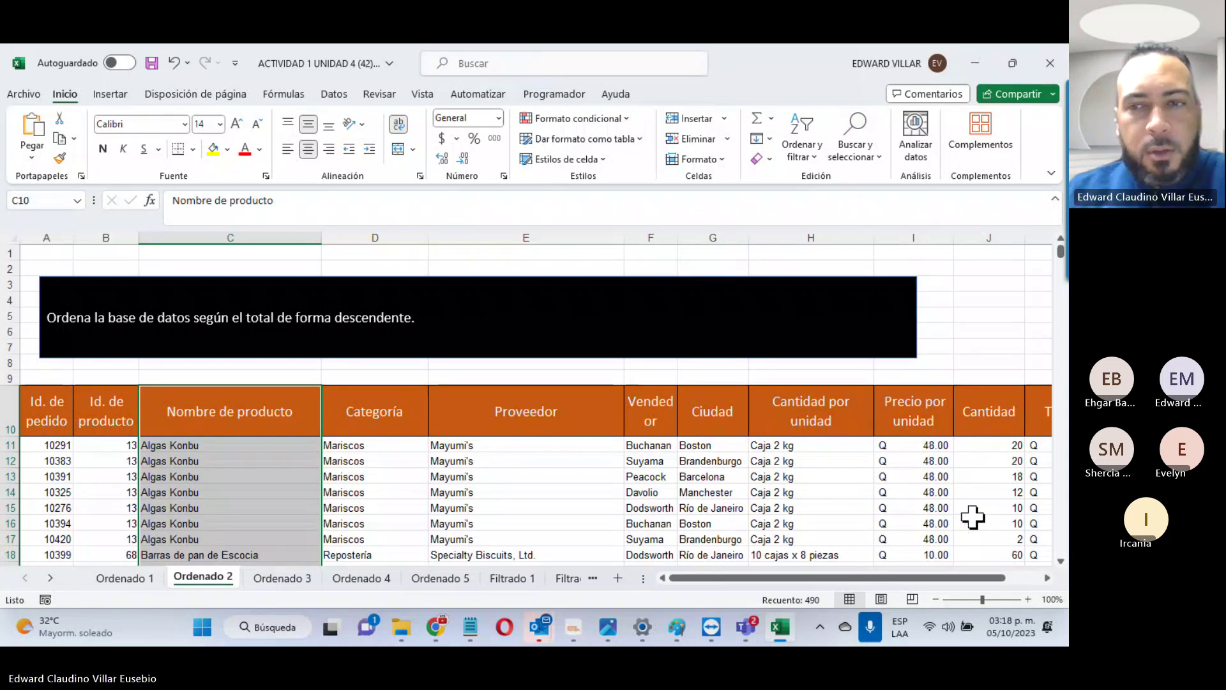
{"action": "left_click_drag", "start_coordinate": [835, 578], "coordinate": [922, 562]}
{"action": "left_click", "coordinate": [749, 445]}
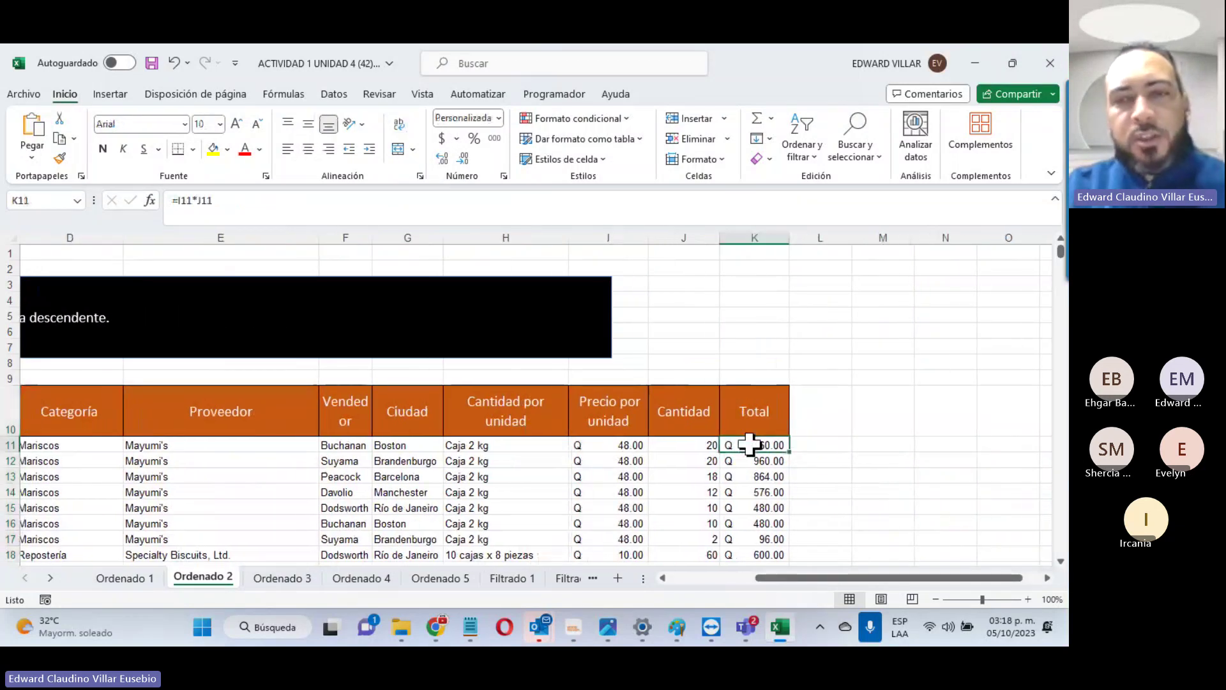
{"action": "key", "text": "ctrl+shift+Down"}
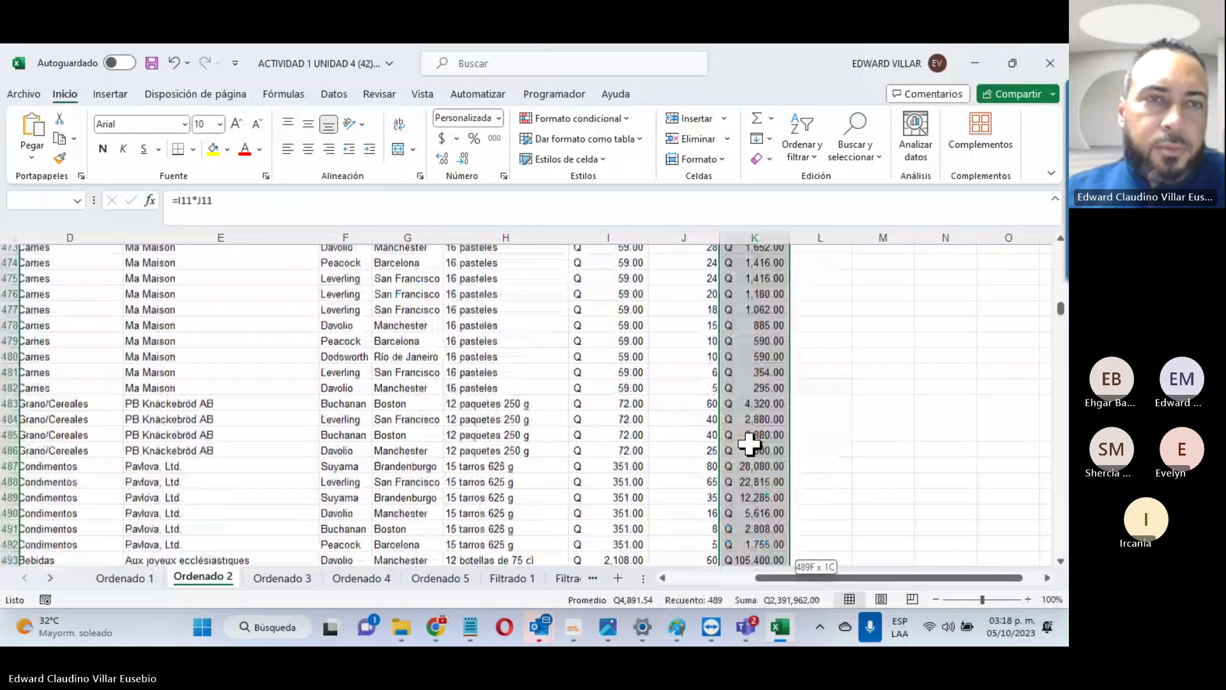
{"action": "scroll", "coordinate": [523, 549], "scroll_direction": "up", "scroll_amount": 20}
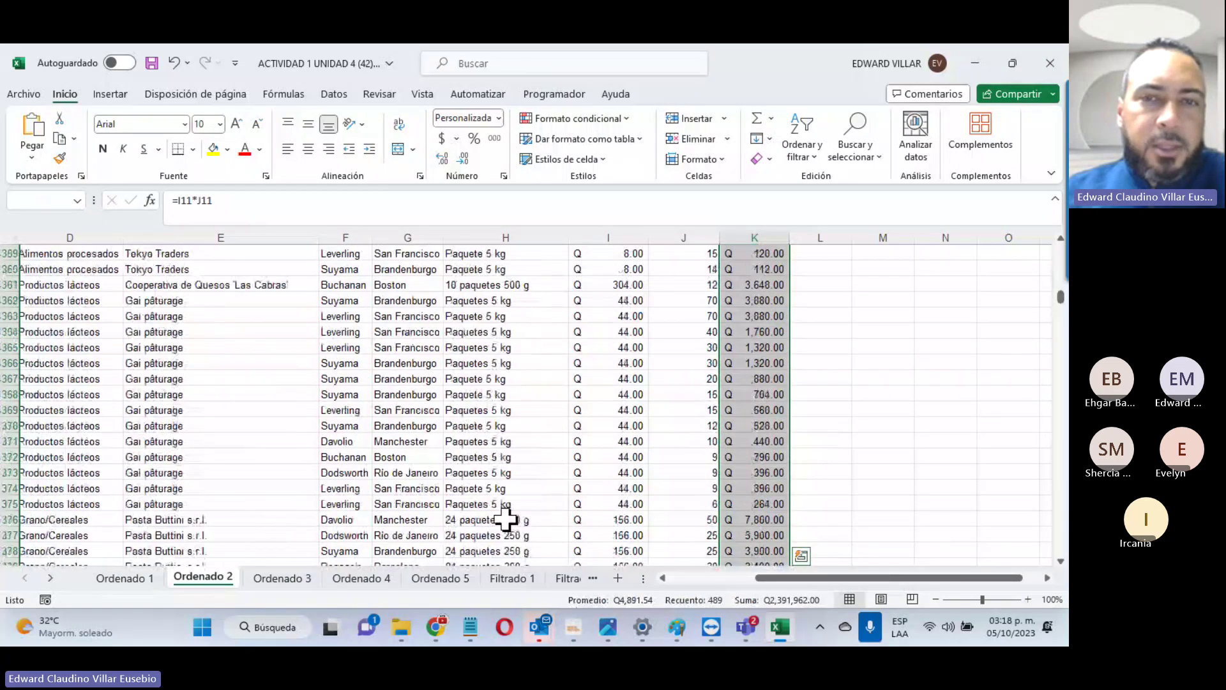
{"action": "scroll", "coordinate": [498, 527], "scroll_direction": "up", "scroll_amount": 20}
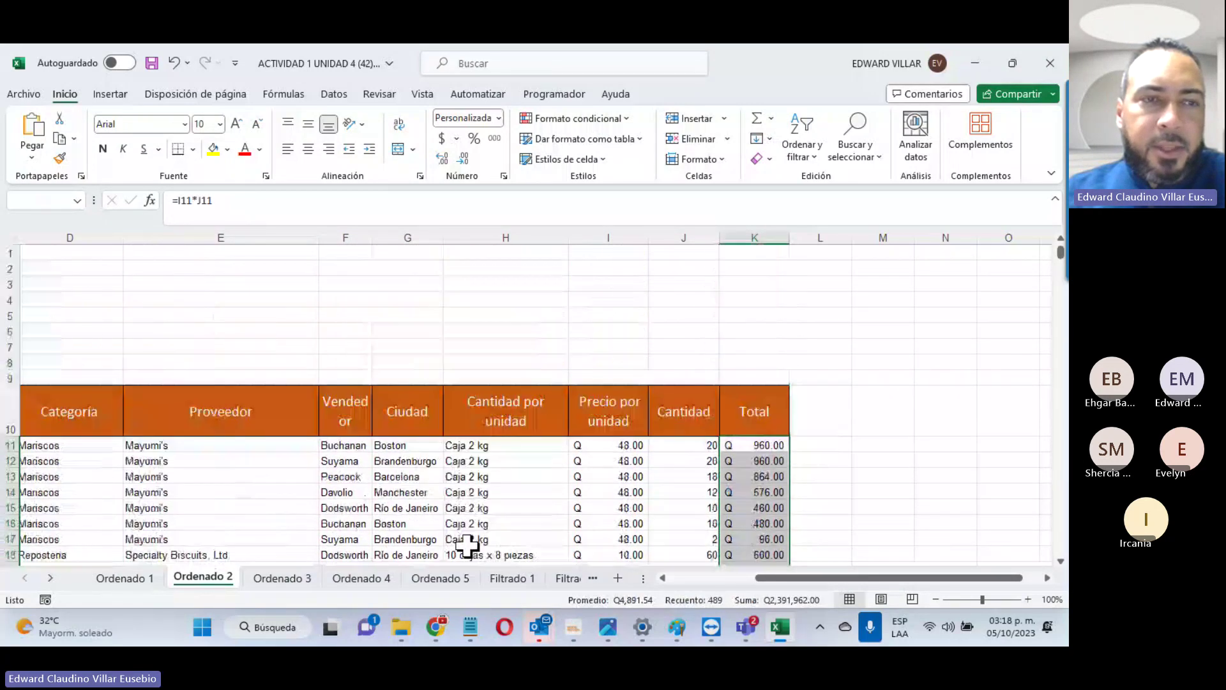
Step: Sort the selected Total entries from largest to smallest, expanding the selection so the entire rows are reordered
{"action": "left_click_drag", "start_coordinate": [765, 581], "coordinate": [677, 581]}
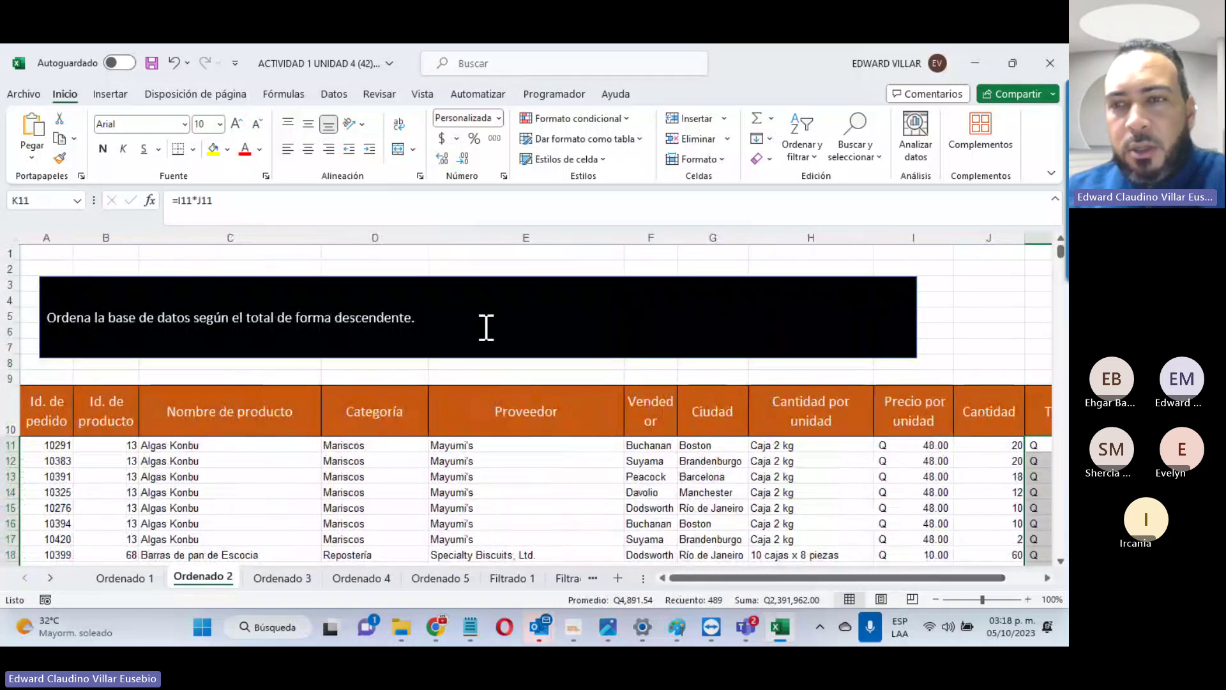
{"action": "left_click_drag", "start_coordinate": [734, 577], "coordinate": [765, 578]}
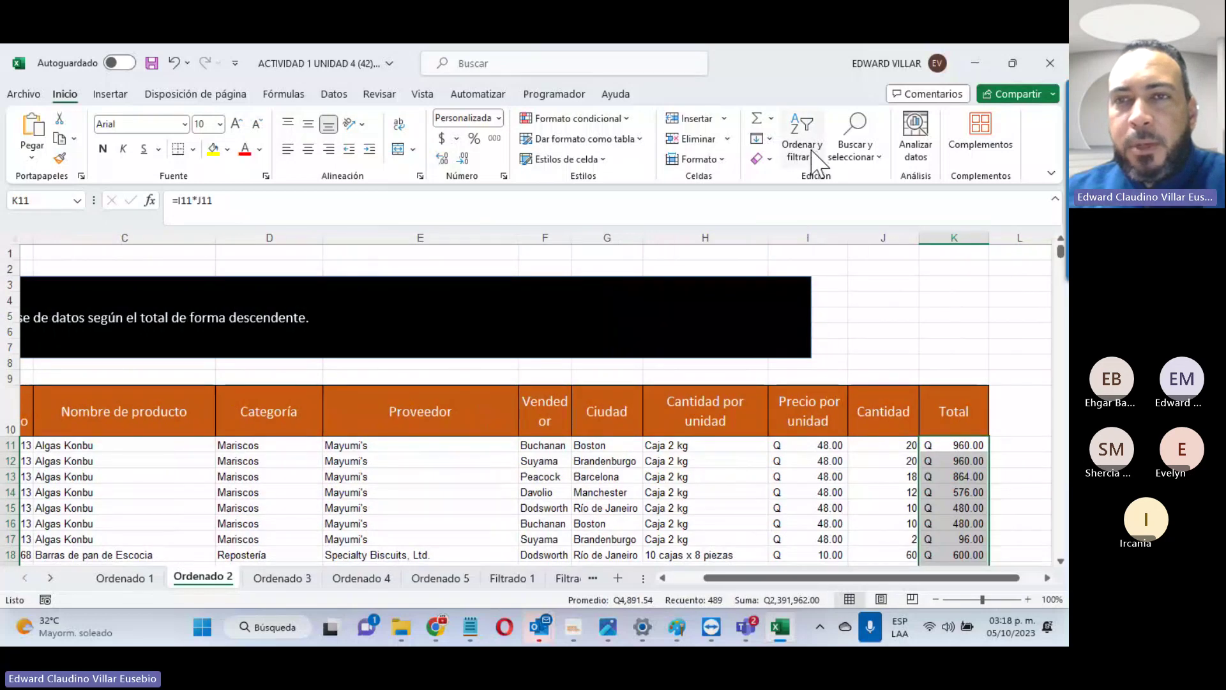
{"action": "left_click", "coordinate": [815, 159]}
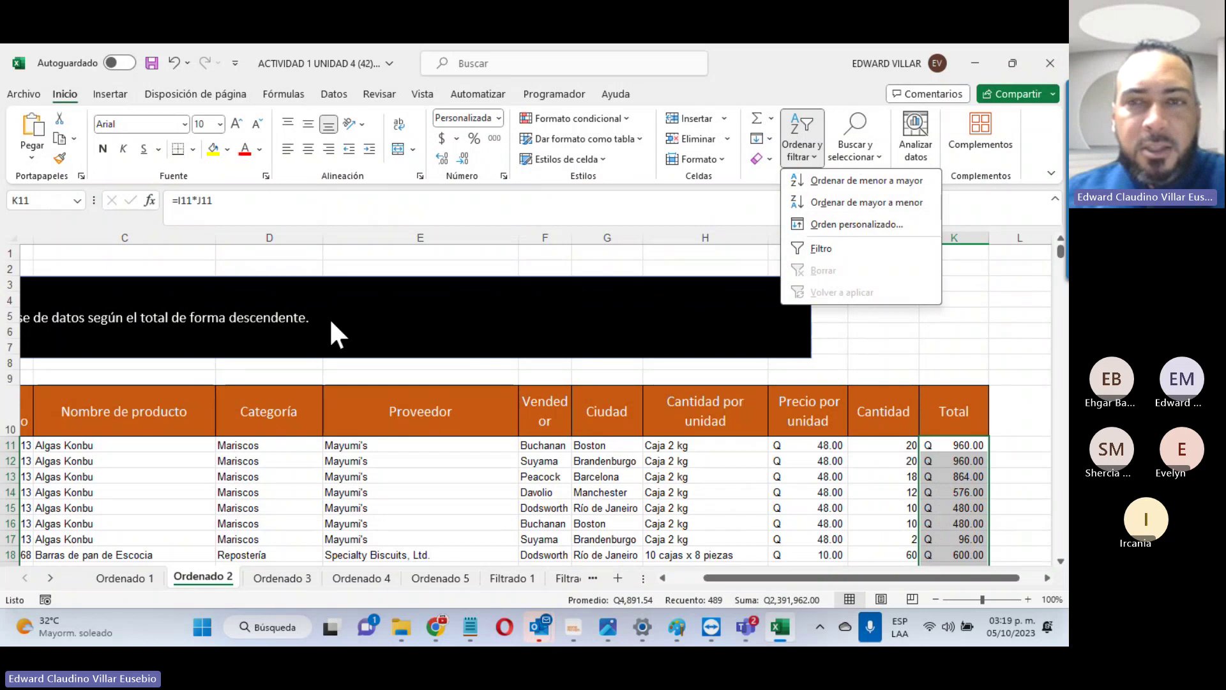
{"action": "left_click", "coordinate": [844, 202]}
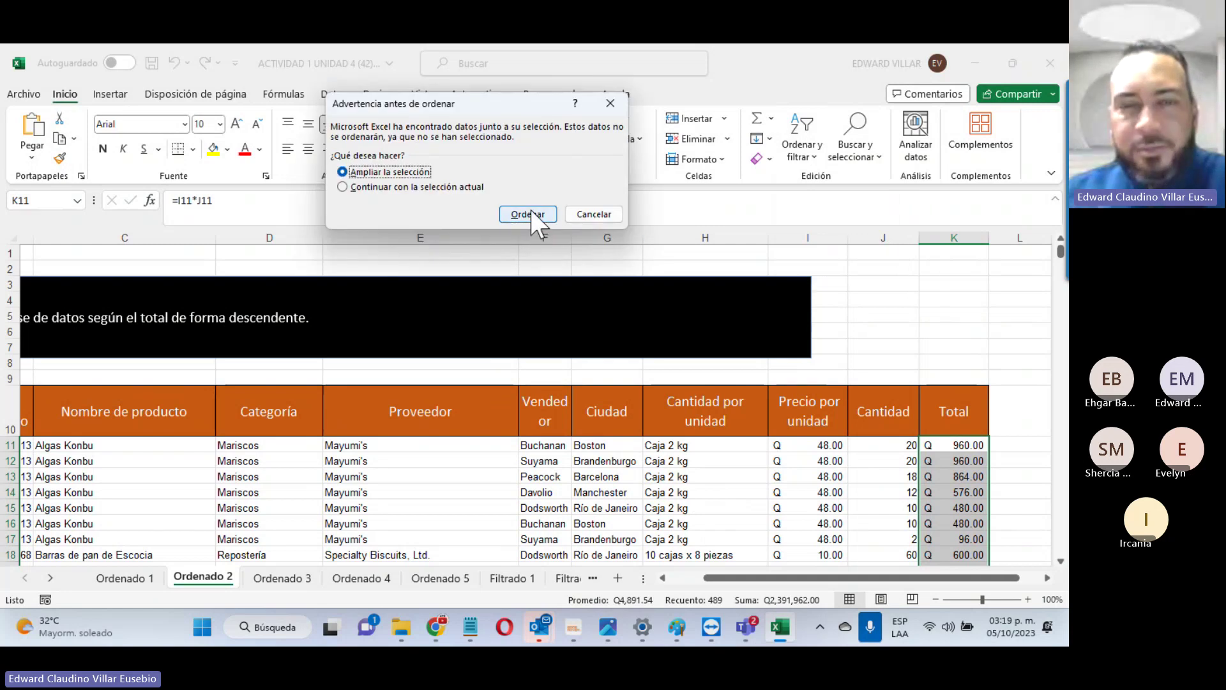
{"action": "left_click", "coordinate": [531, 213]}
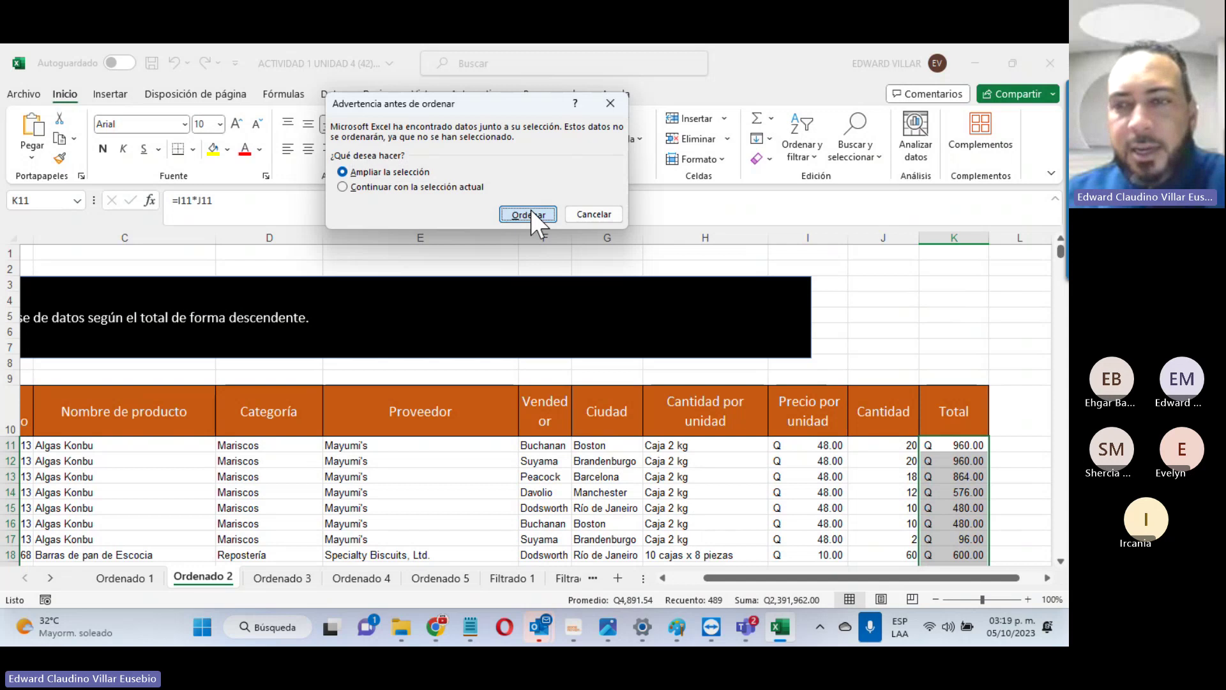
{"action": "left_click", "coordinate": [530, 212]}
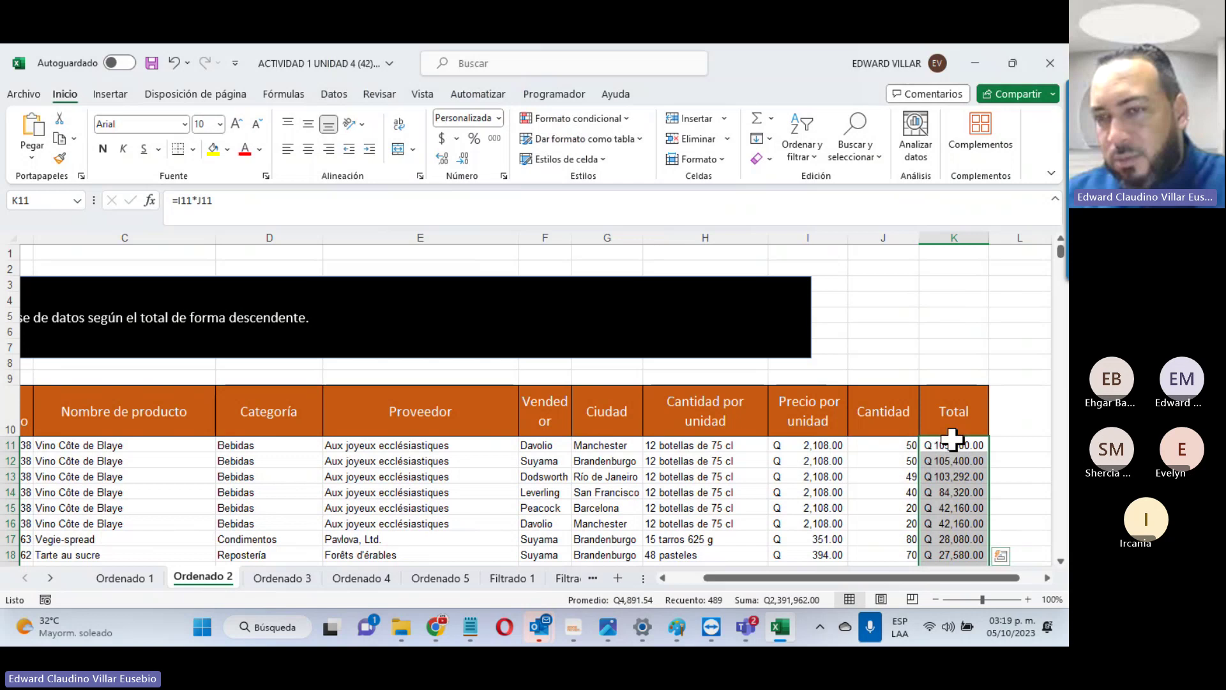
{"action": "scroll", "coordinate": [953, 440], "scroll_direction": "down", "scroll_amount": 3}
{"action": "scroll", "coordinate": [953, 439], "scroll_direction": "up", "scroll_amount": 3}
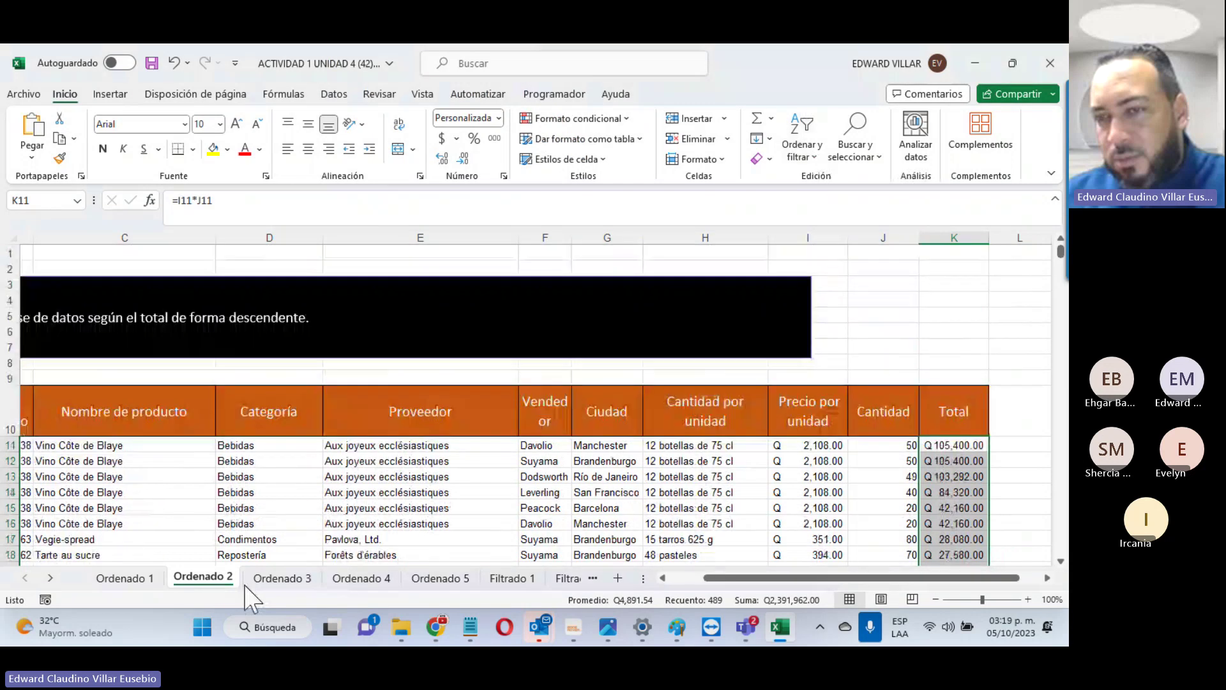
Step: Open the Ordenado 3 sheet and copy the supplier names, Leka Trading through Grandma Kelly's Homestead, from the instruction text box
{"action": "left_click", "coordinate": [272, 577]}
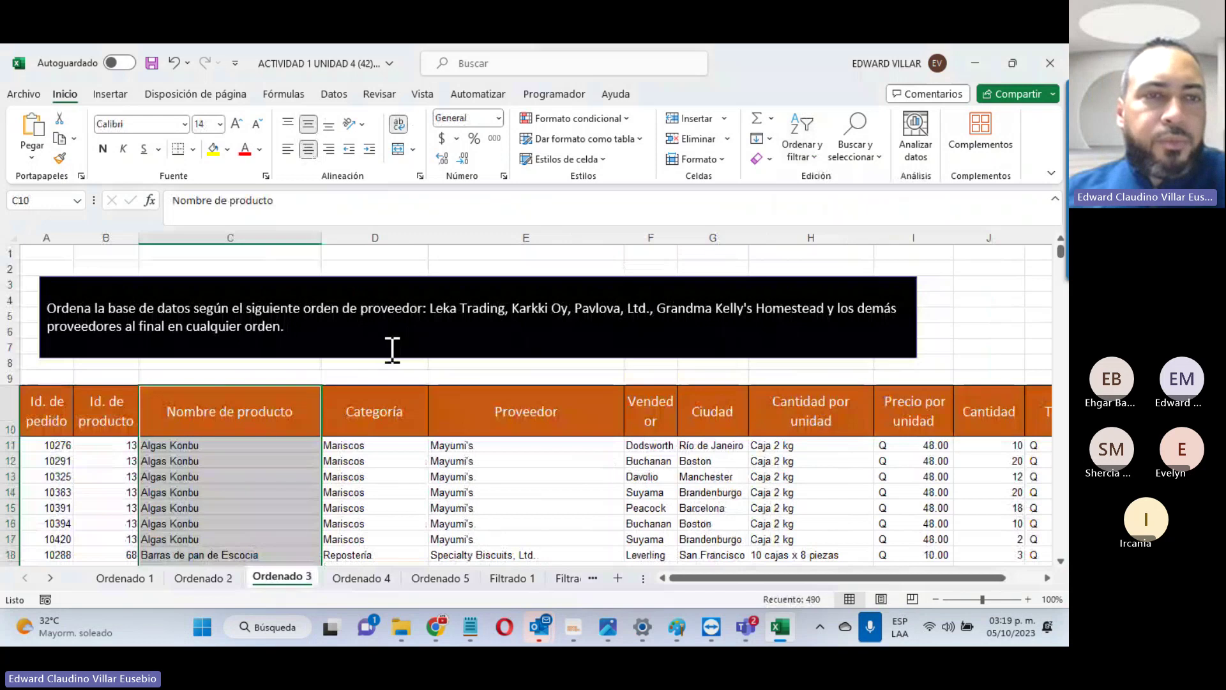
{"action": "left_click", "coordinate": [433, 303]}
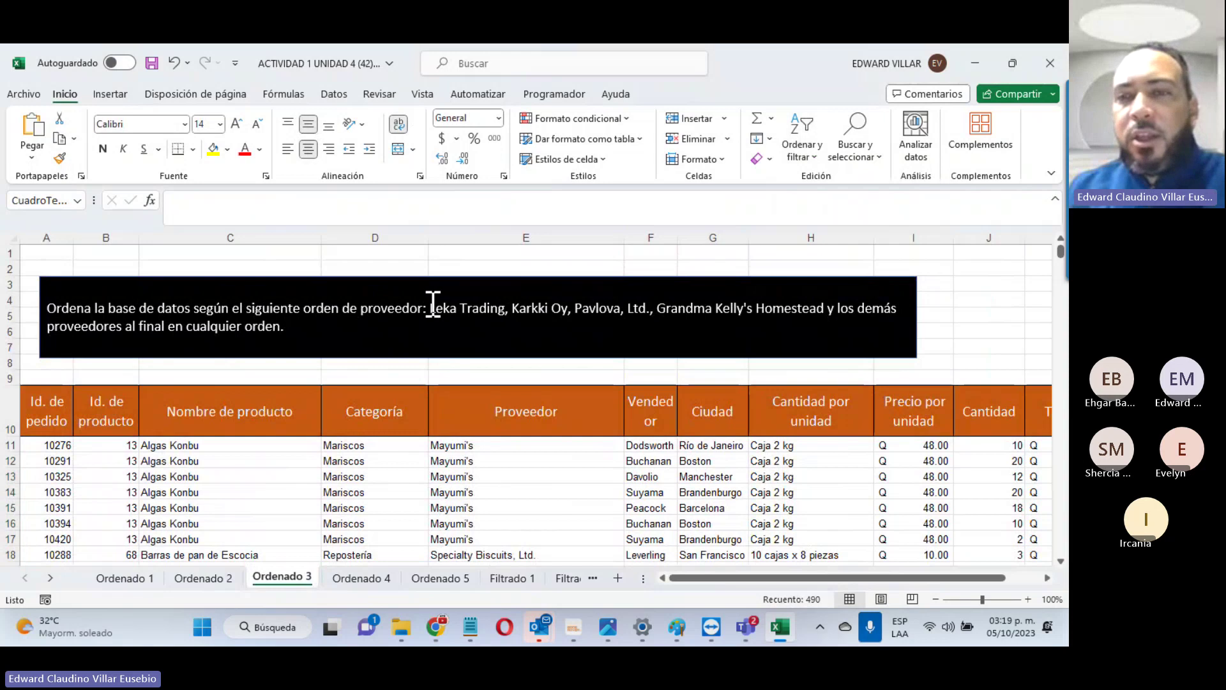
{"action": "left_click_drag", "start_coordinate": [433, 304], "coordinate": [619, 317]}
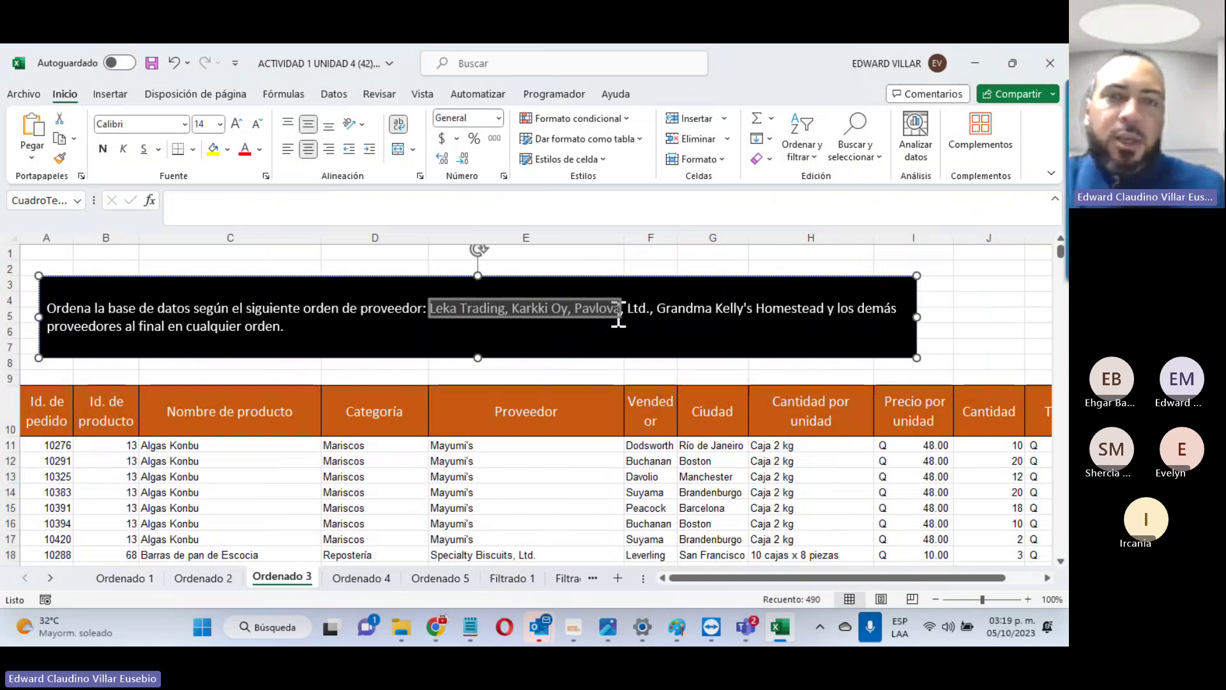
{"action": "left_click_drag", "start_coordinate": [619, 317], "coordinate": [827, 312]}
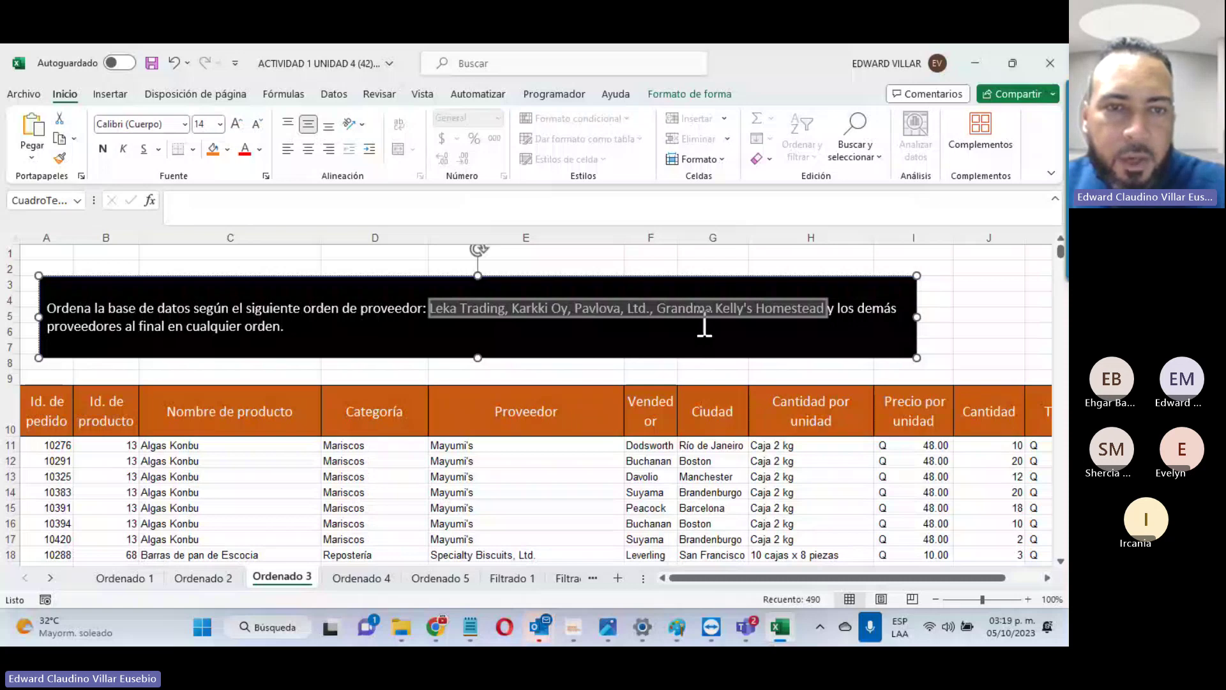
{"action": "right_click", "coordinate": [715, 304]}
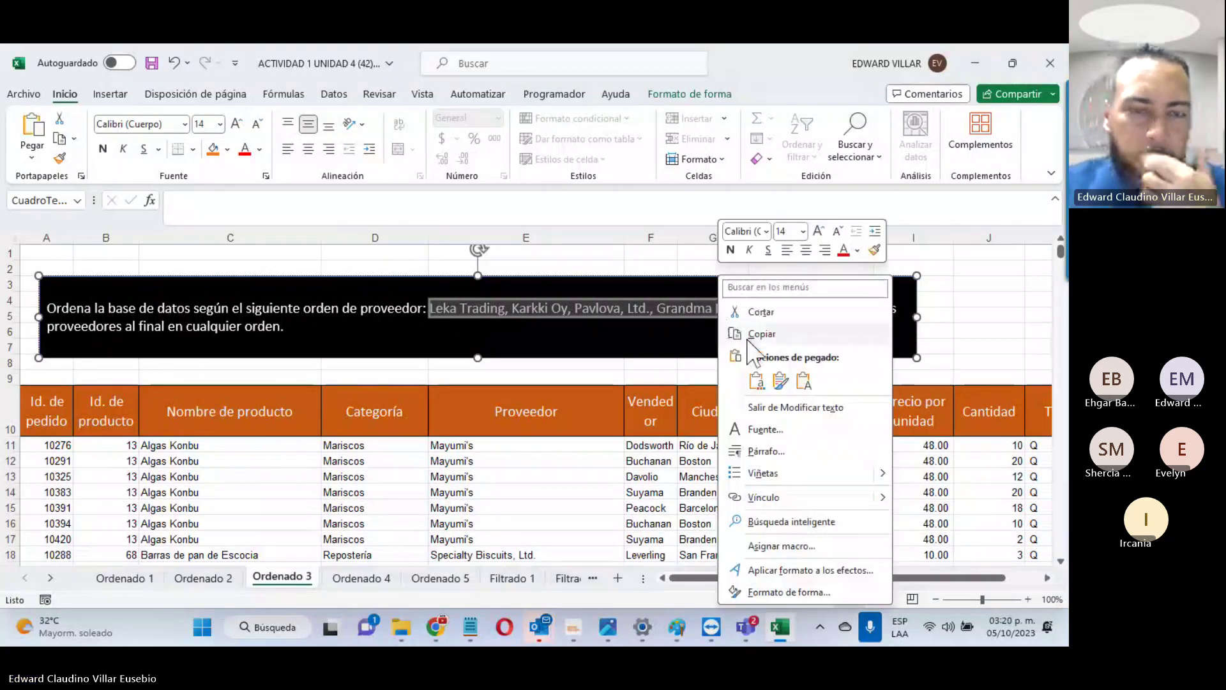
{"action": "left_click", "coordinate": [741, 323]}
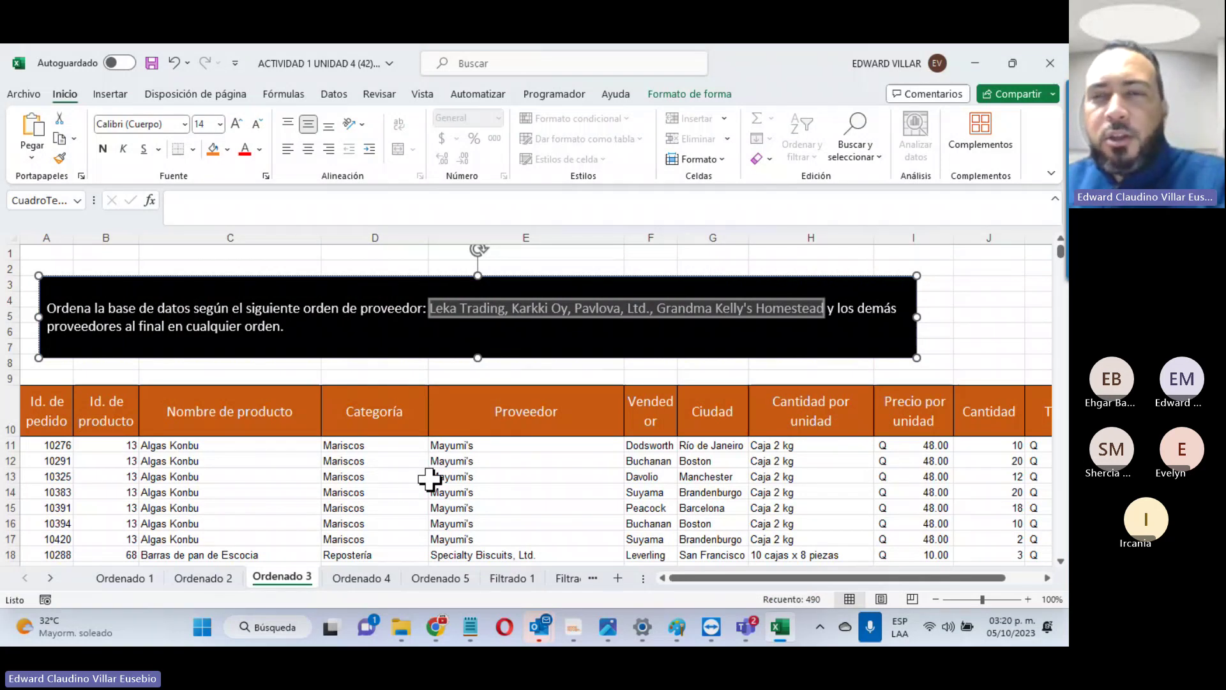
Step: Select all Proveedor entries from E11 down to E499 and start a custom sort with the selection expanded to the whole table
{"action": "left_click", "coordinate": [429, 479]}
{"action": "key", "text": "ctrl+shift+Down"}
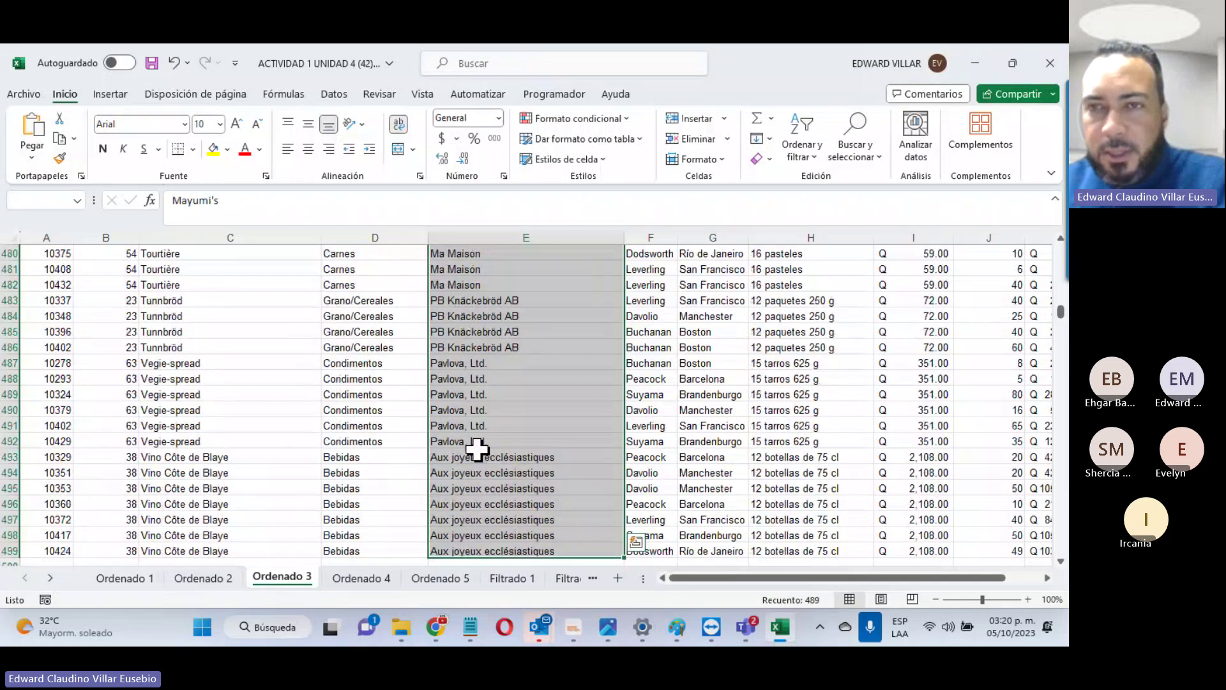
{"action": "left_click", "coordinate": [802, 152]}
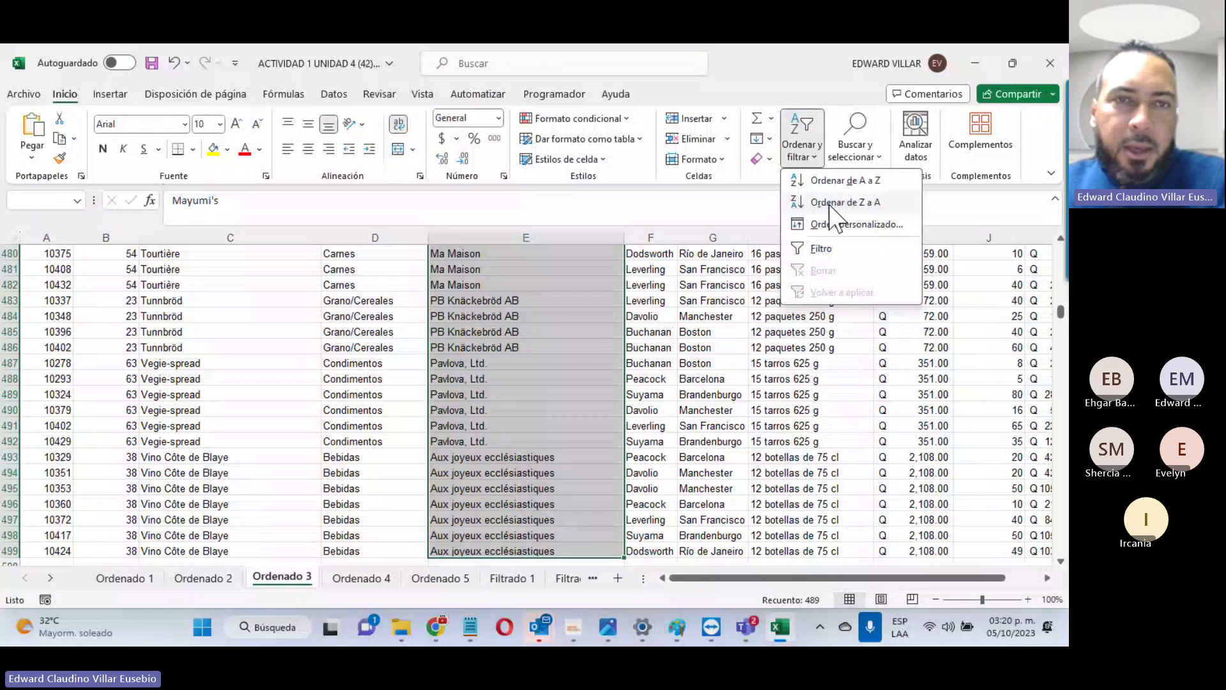
{"action": "left_click", "coordinate": [918, 227]}
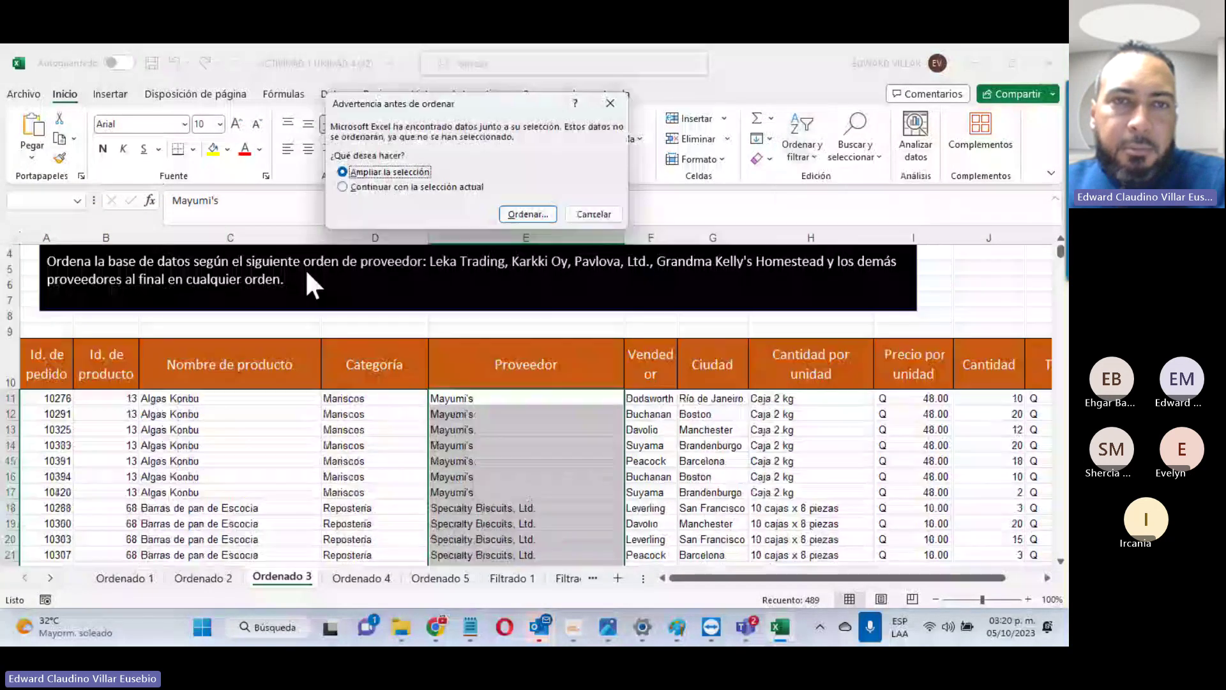
{"action": "left_click", "coordinate": [527, 215]}
{"action": "left_click_drag", "start_coordinate": [506, 170], "coordinate": [435, 358]}
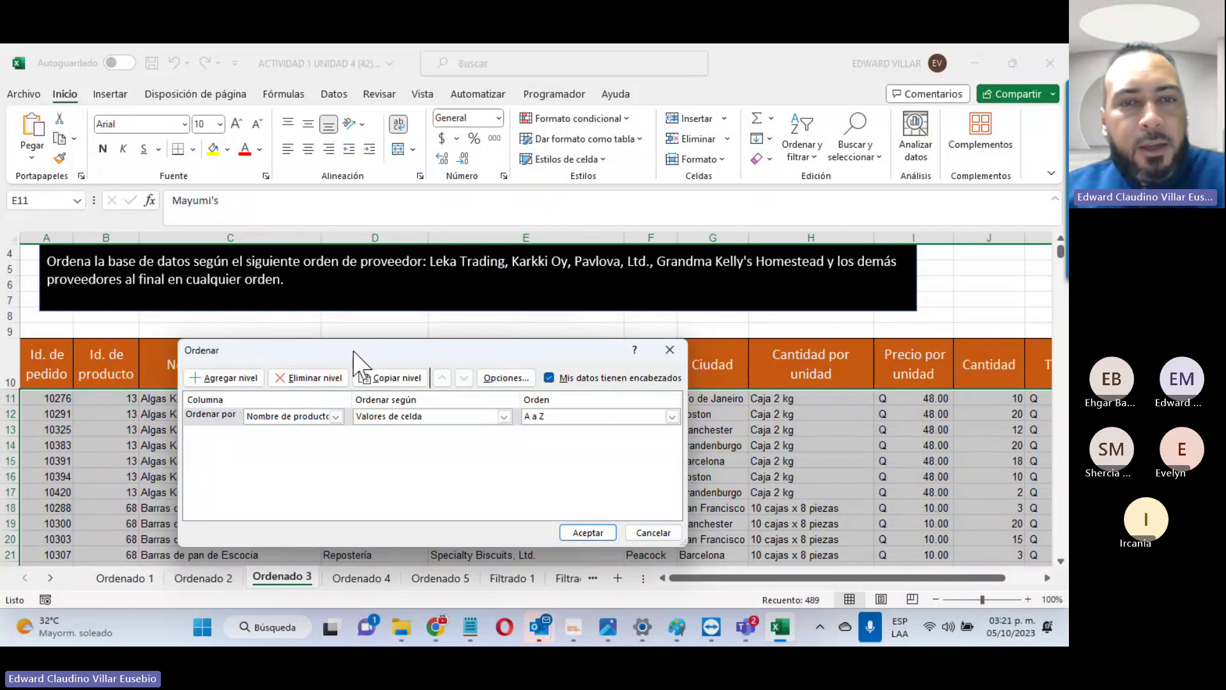
{"action": "left_click_drag", "start_coordinate": [354, 351], "coordinate": [329, 416]}
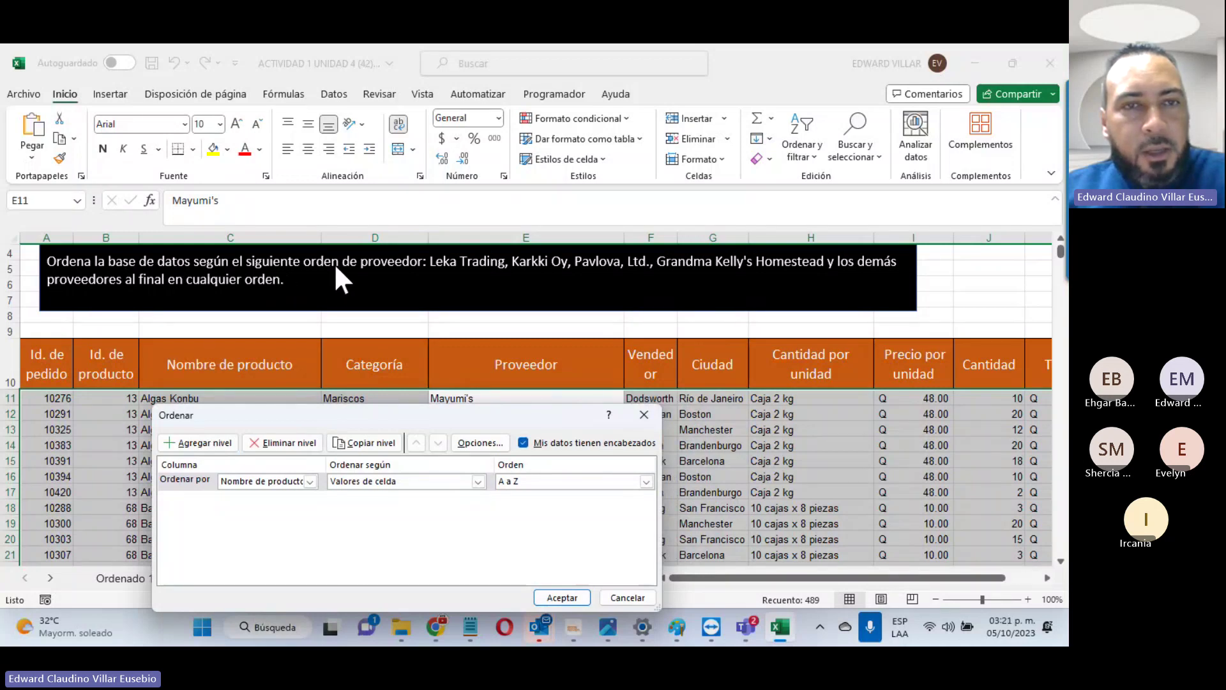
Step: Set the sort column to Proveedor, based on cell values, and choose a custom list as the order
{"action": "left_click", "coordinate": [310, 482]}
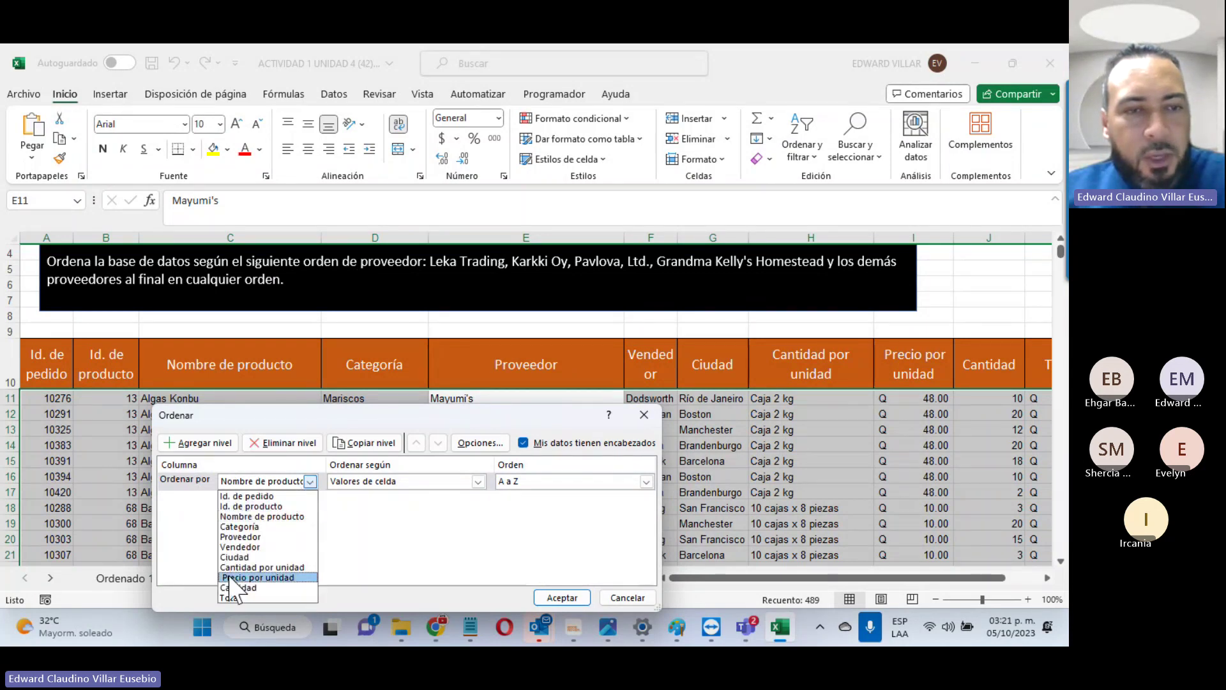
{"action": "left_click", "coordinate": [240, 537]}
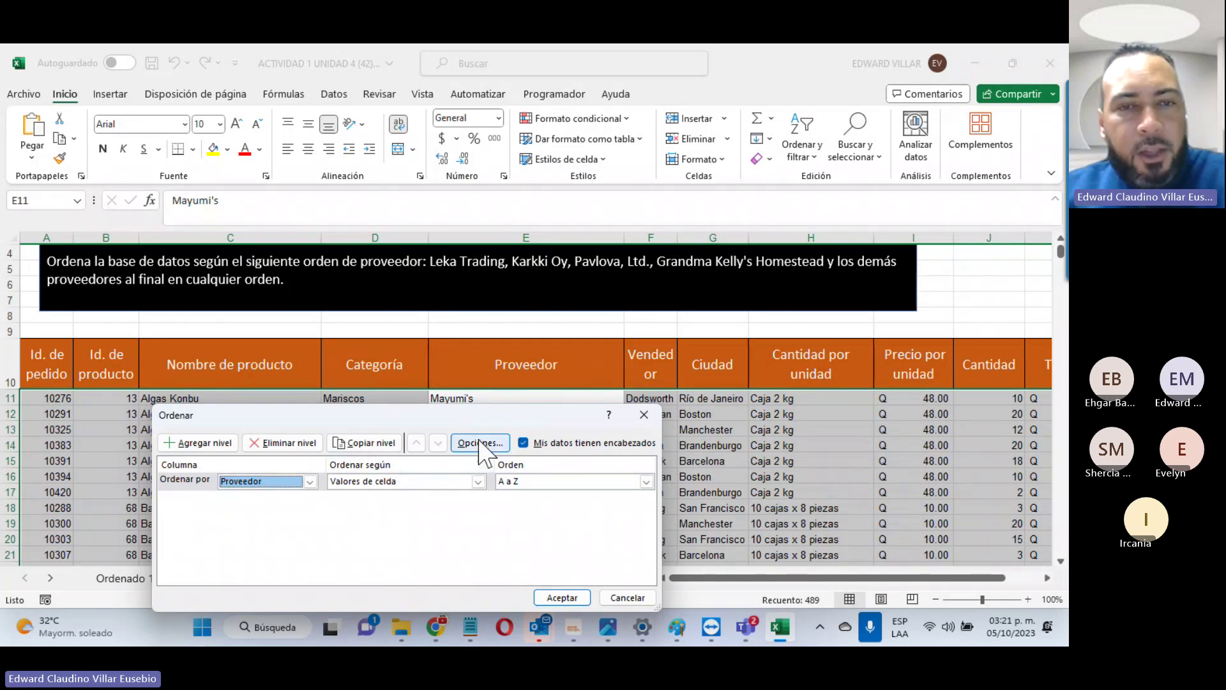
{"action": "left_click", "coordinate": [373, 484]}
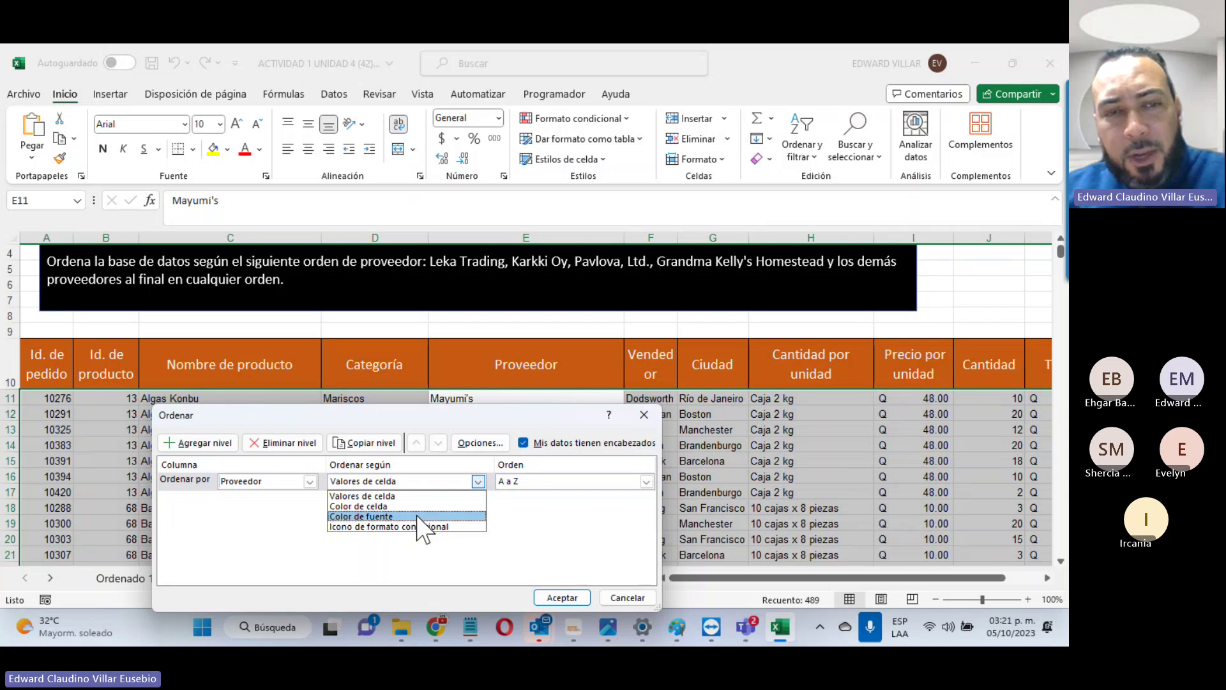
{"action": "key", "text": "Escape"}
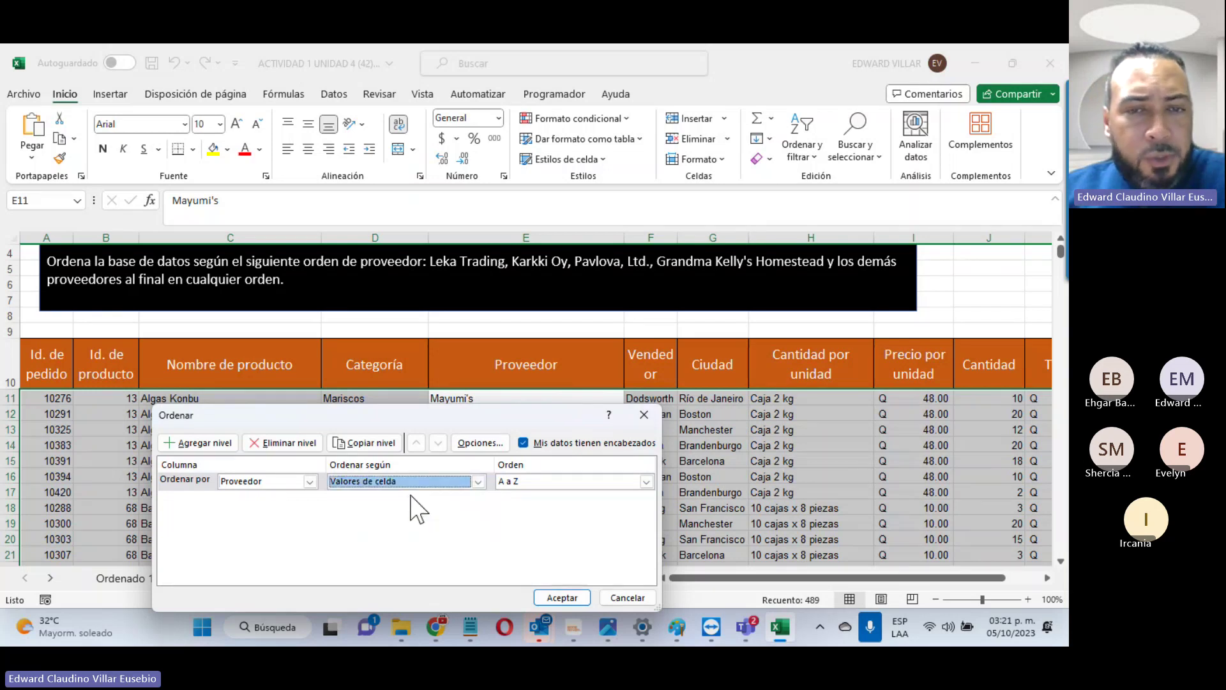
{"action": "left_click", "coordinate": [647, 481]}
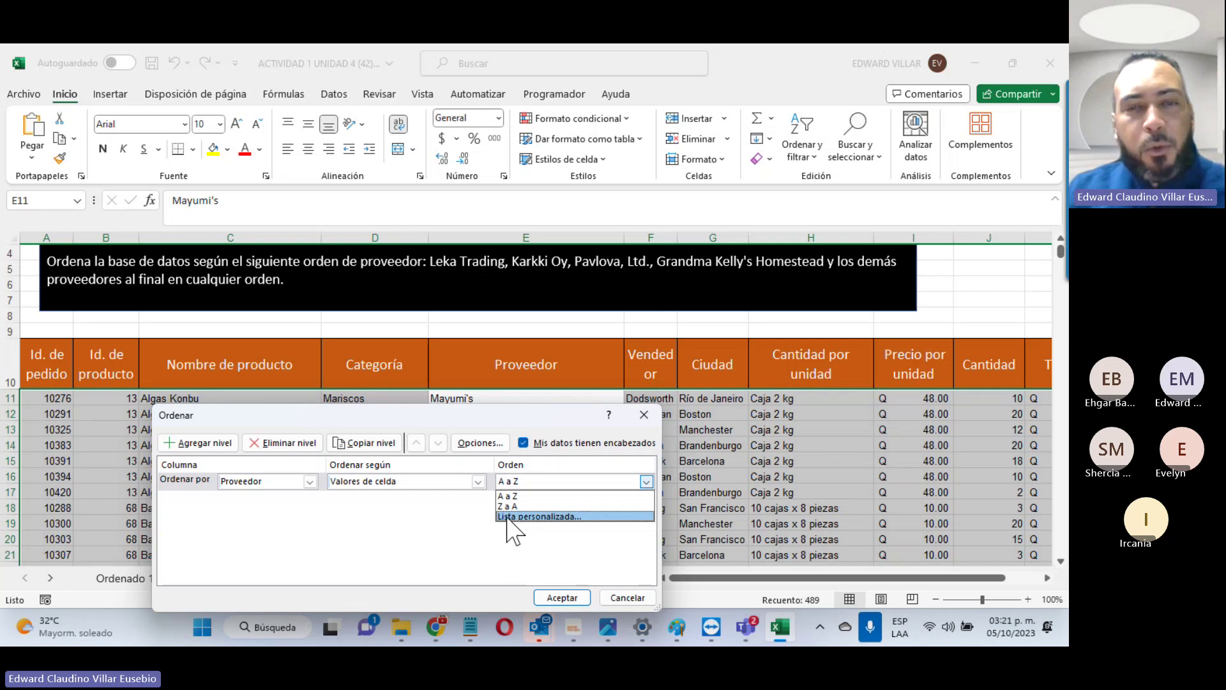
{"action": "left_click", "coordinate": [511, 516]}
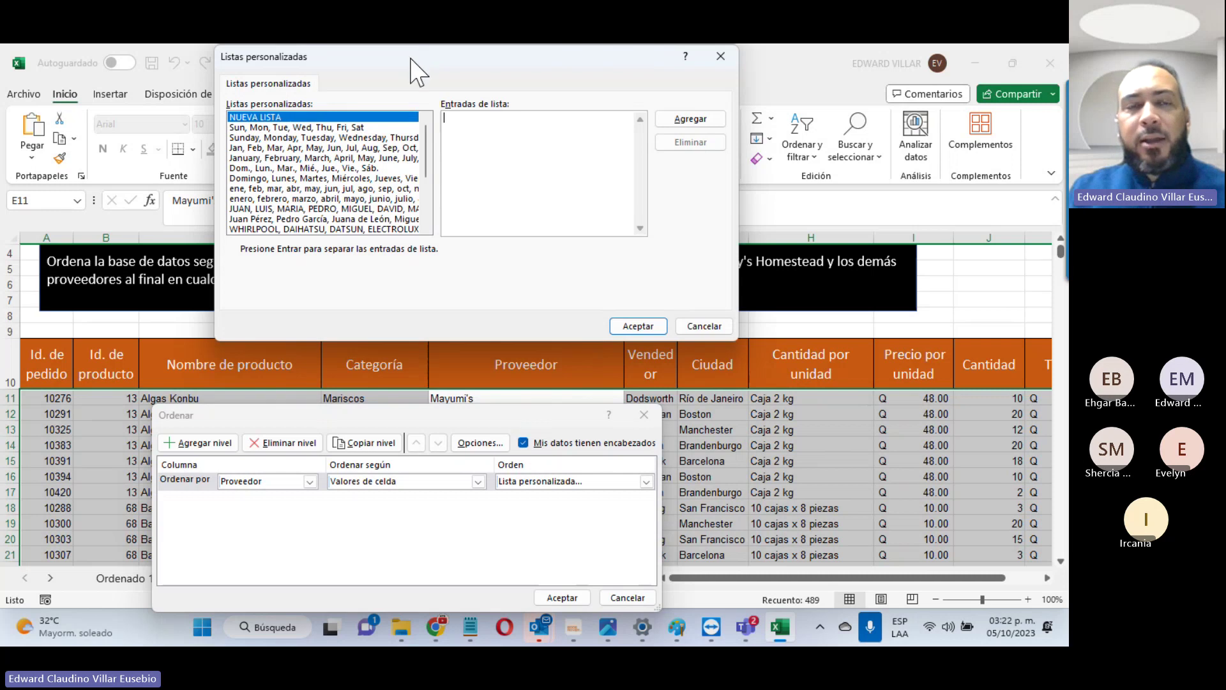
Step: Paste the copied supplier names as entries of a new custom list and add it to the custom lists
{"action": "left_click_drag", "start_coordinate": [413, 58], "coordinate": [409, 327]}
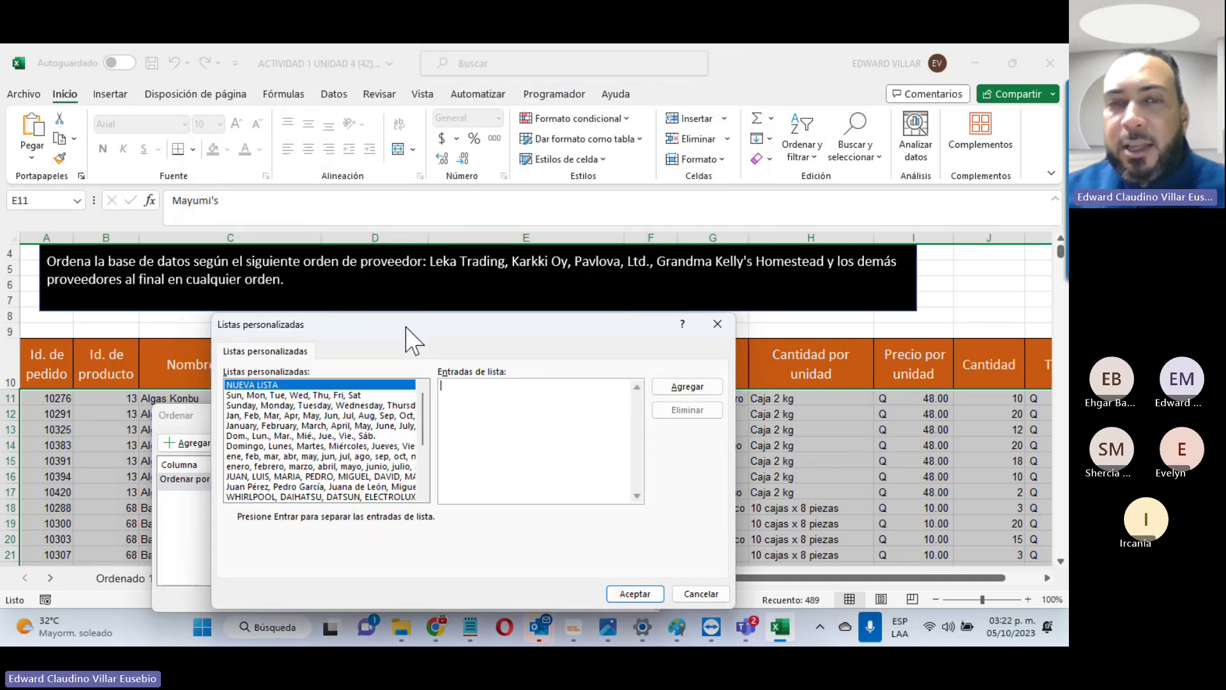
{"action": "left_click", "coordinate": [534, 438]}
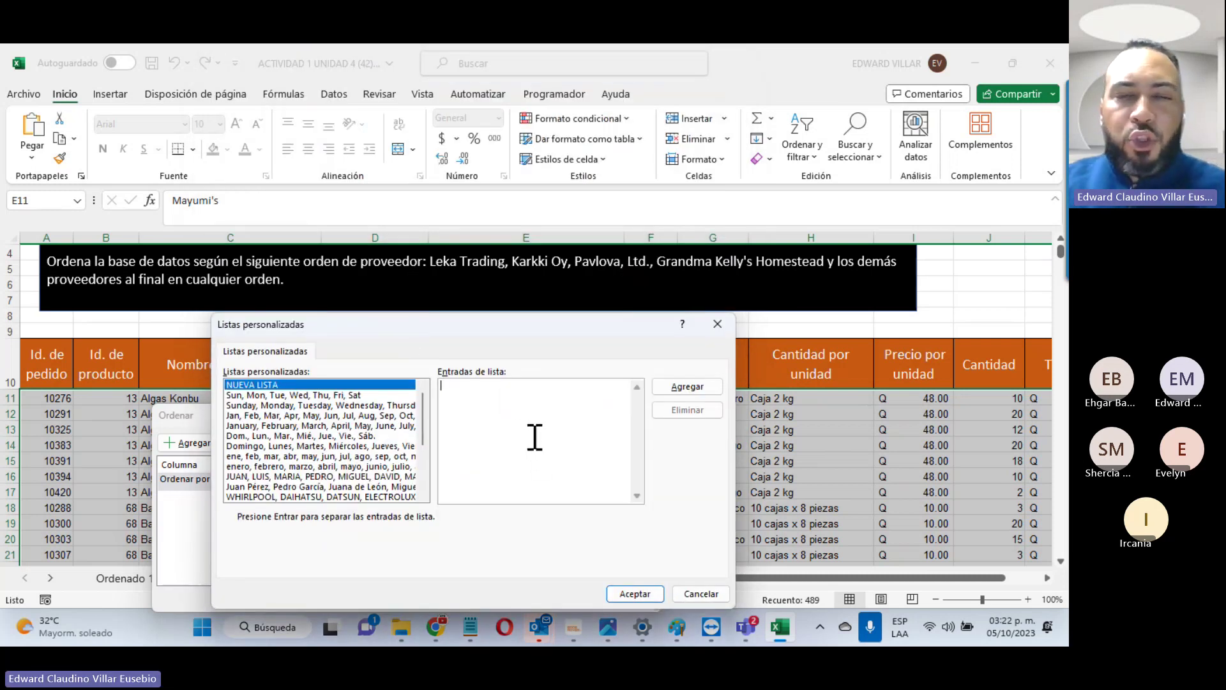
{"action": "key", "text": "ctrl+v"}
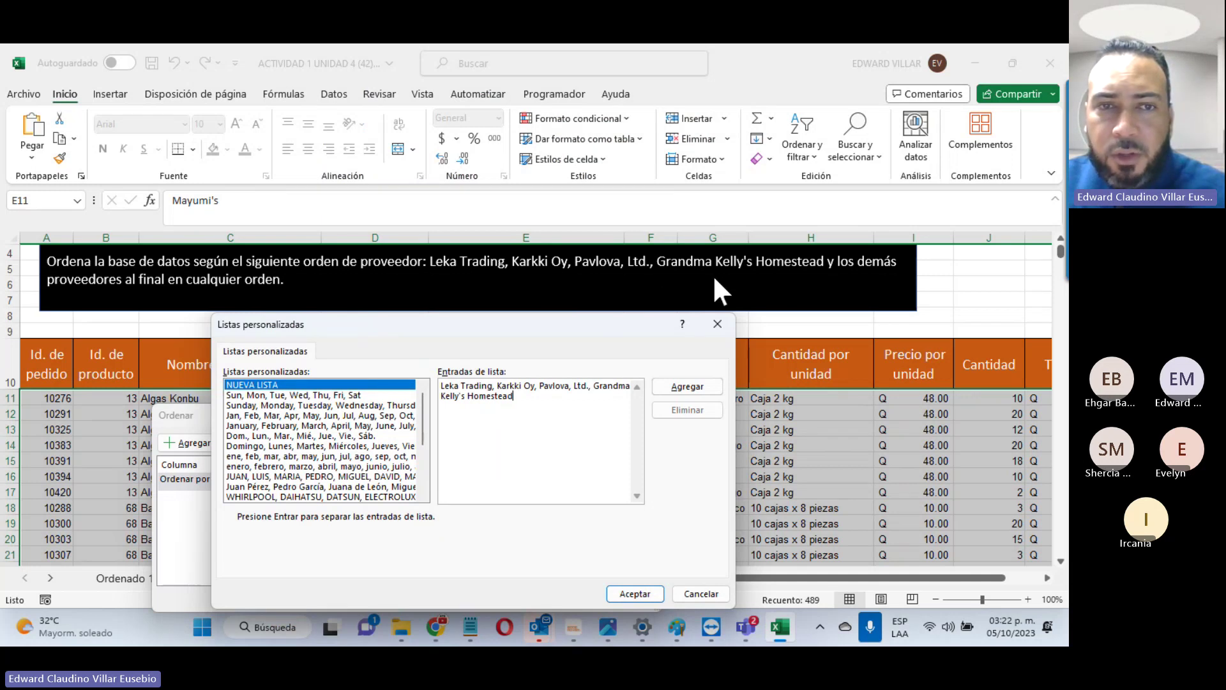
{"action": "left_click_drag", "start_coordinate": [521, 324], "coordinate": [497, 303]}
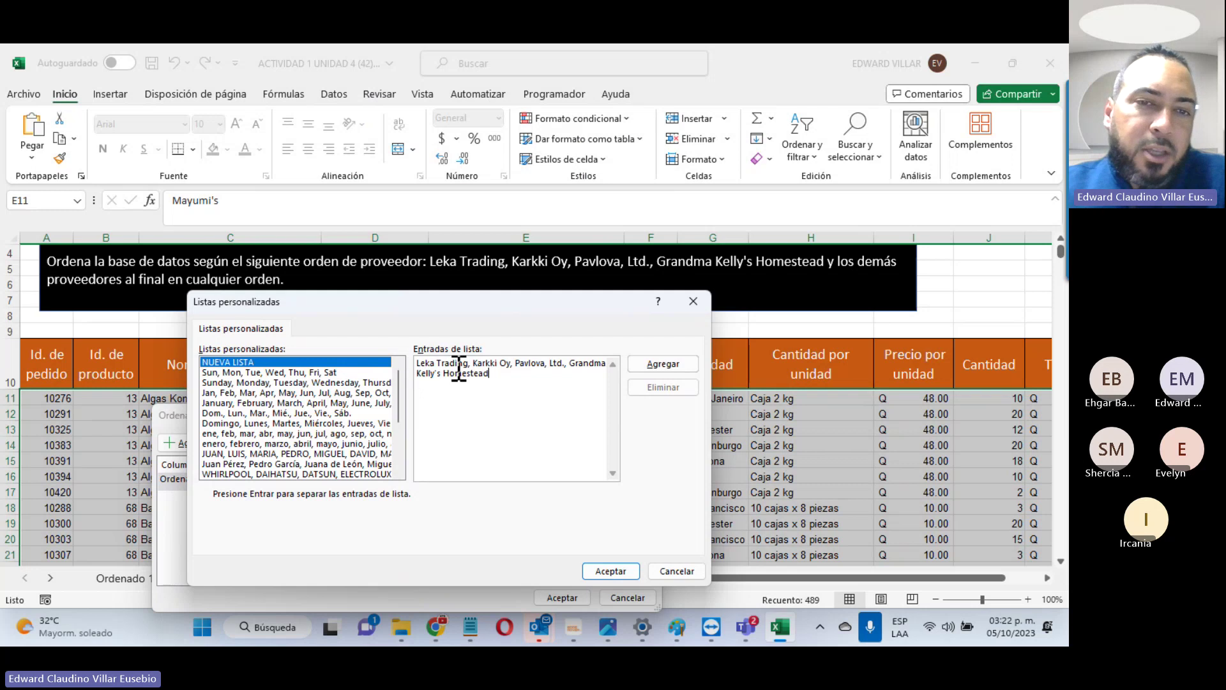
{"action": "left_click", "coordinate": [645, 368]}
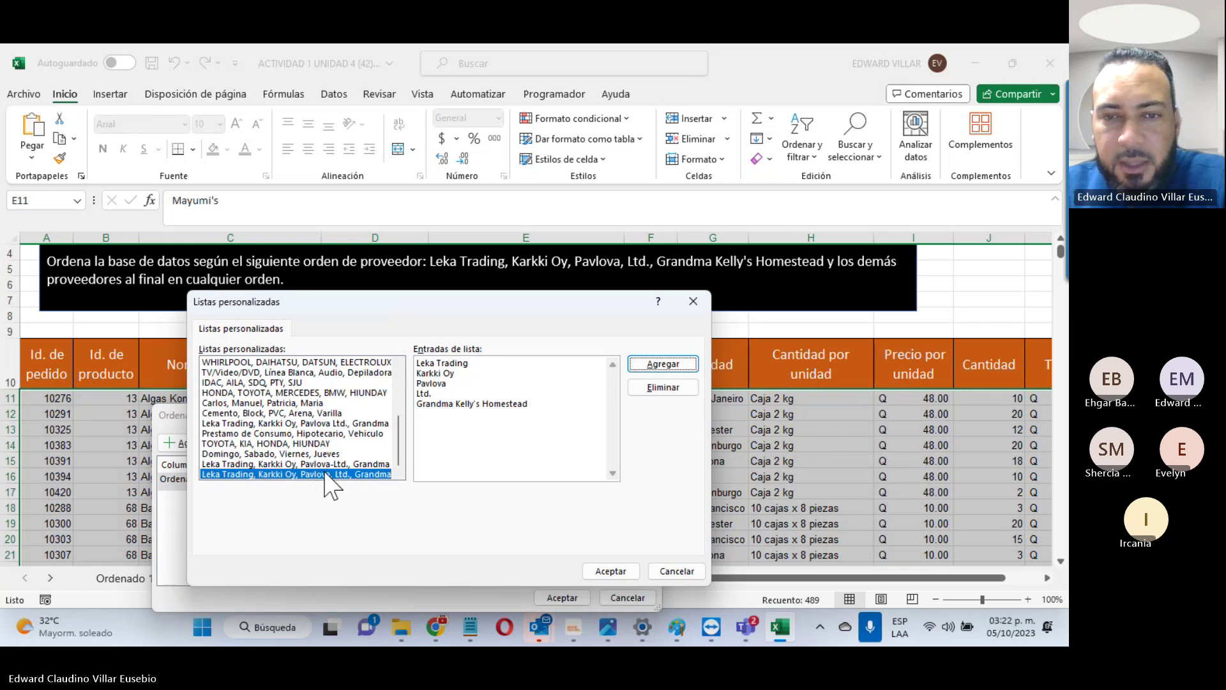
Step: Confirm the new supplier list as the sort order, apply the sort to the Ordenado 3 table, and check the Proveedor column
{"action": "left_click", "coordinate": [603, 573]}
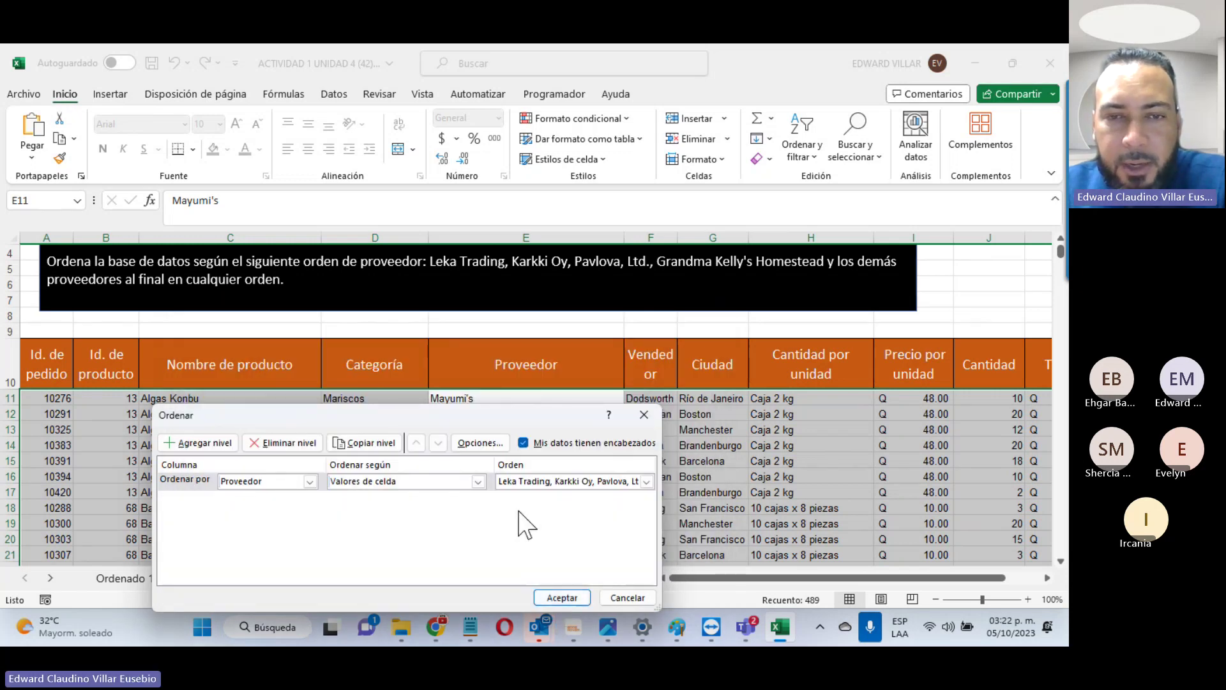
{"action": "left_click", "coordinate": [553, 597]}
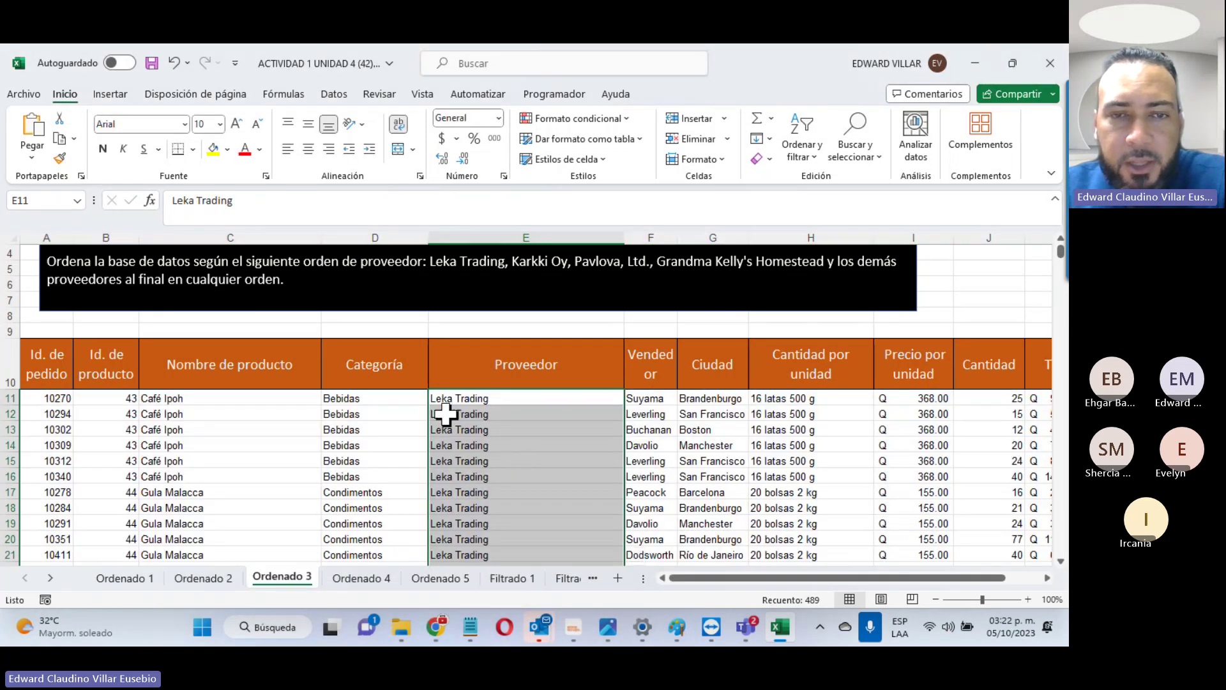
{"action": "scroll", "coordinate": [445, 414], "scroll_direction": "down", "scroll_amount": 13}
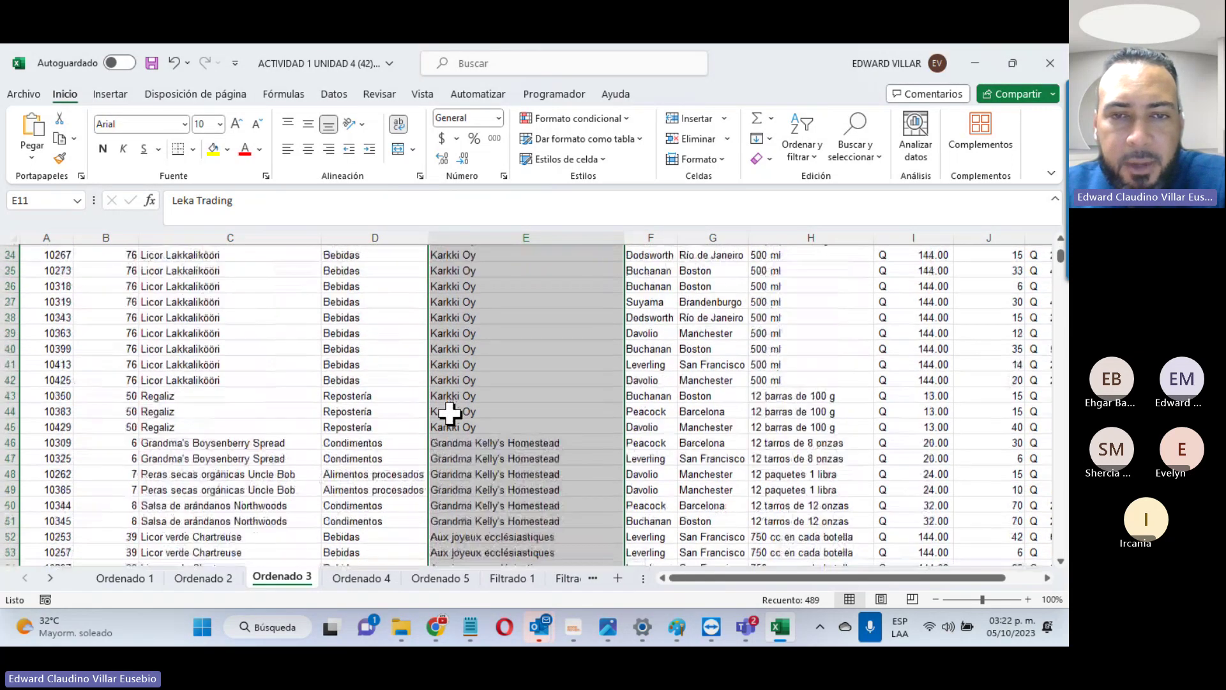
{"action": "scroll", "coordinate": [449, 414], "scroll_direction": "down", "scroll_amount": 13}
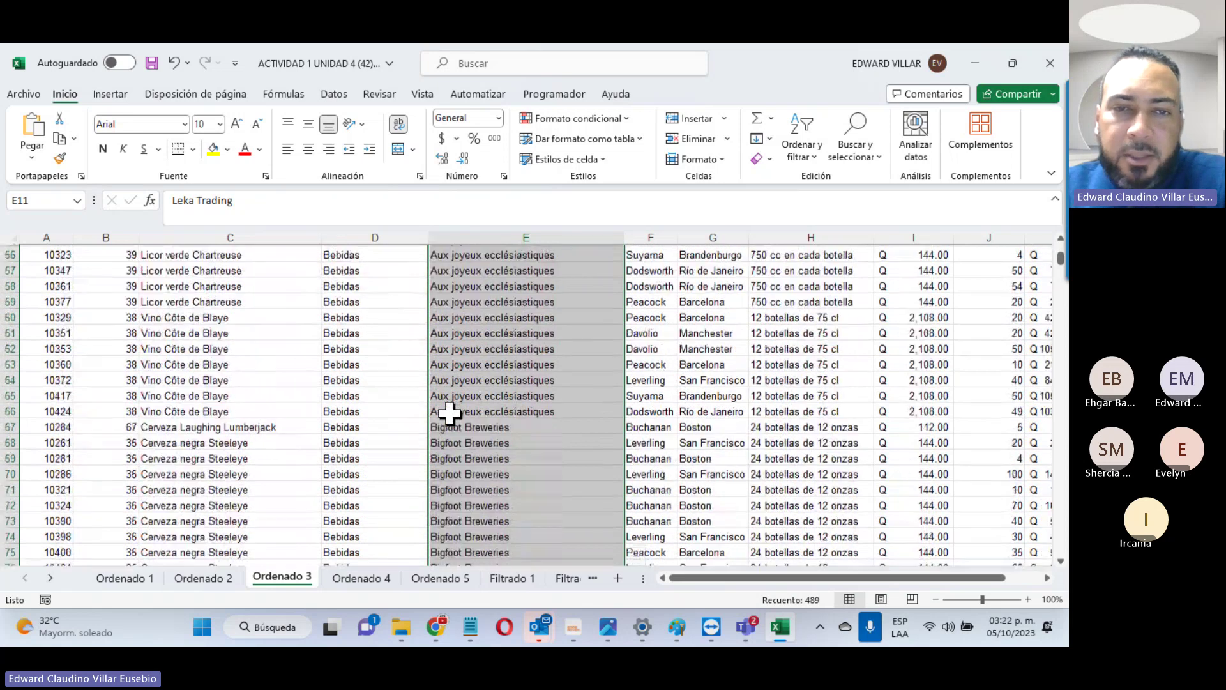
{"action": "scroll", "coordinate": [449, 414], "scroll_direction": "up", "scroll_amount": 20}
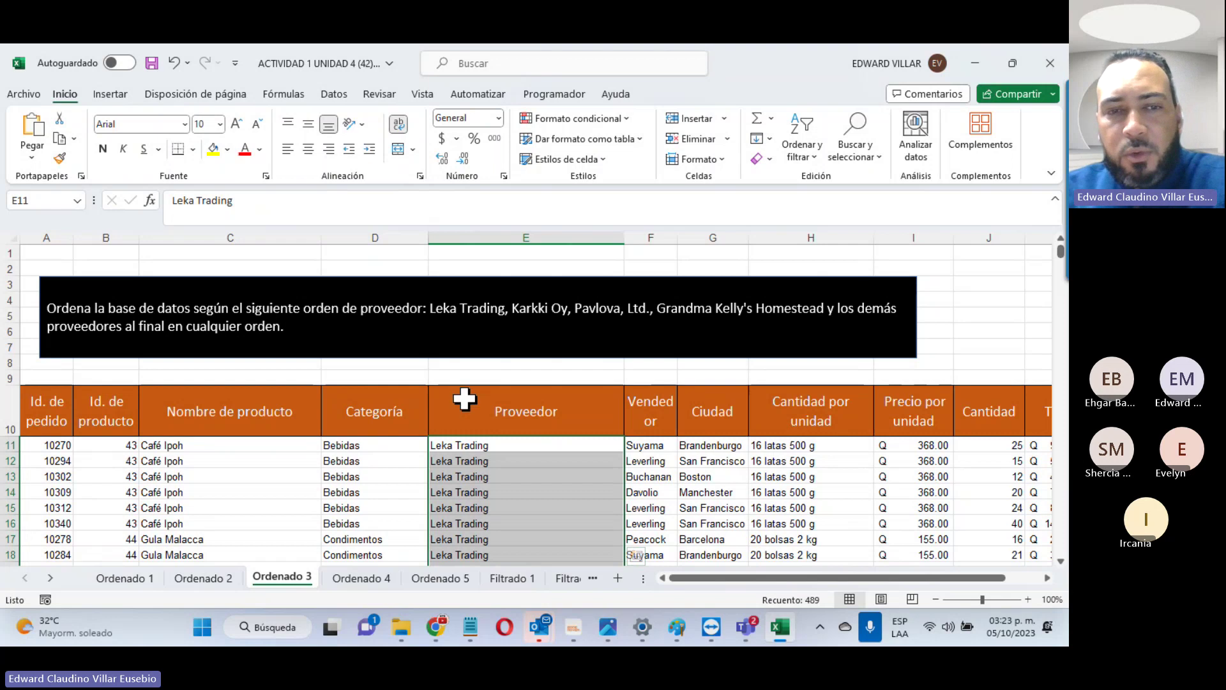
Step: On the Ordenado 4 sheet, select all Precio por unidad values from I11 to I499 and start a custom sort with the selection expanded
{"action": "left_click", "coordinate": [360, 581]}
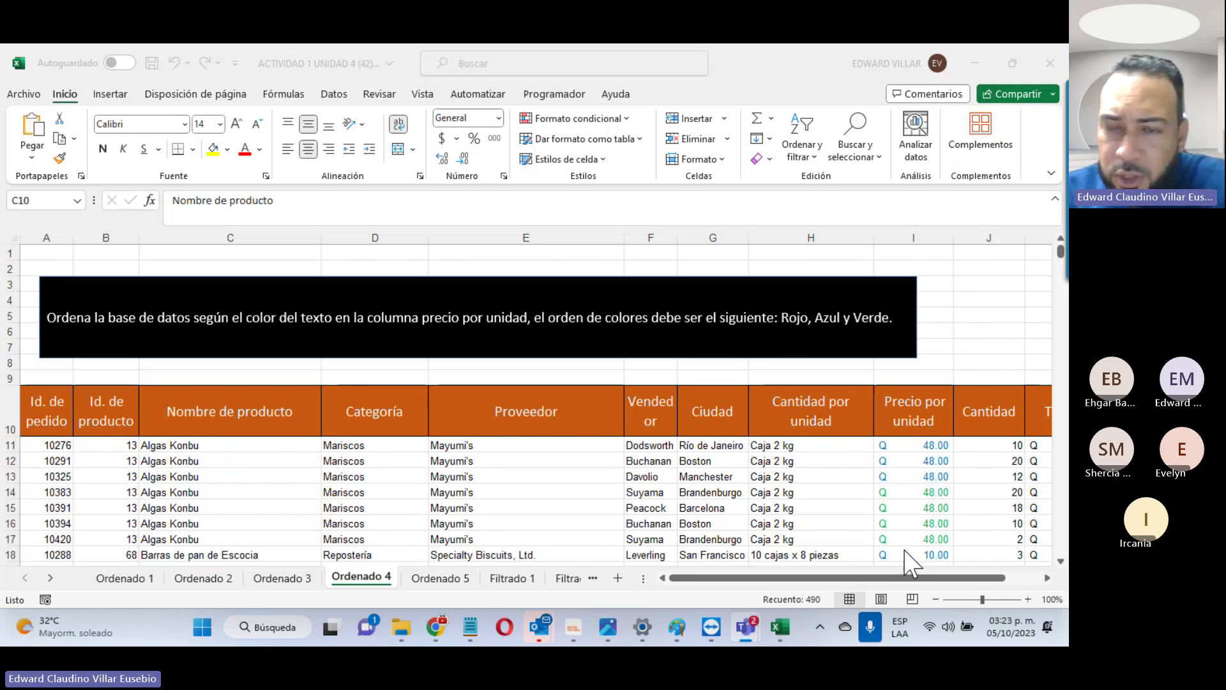
{"action": "left_click", "coordinate": [880, 445]}
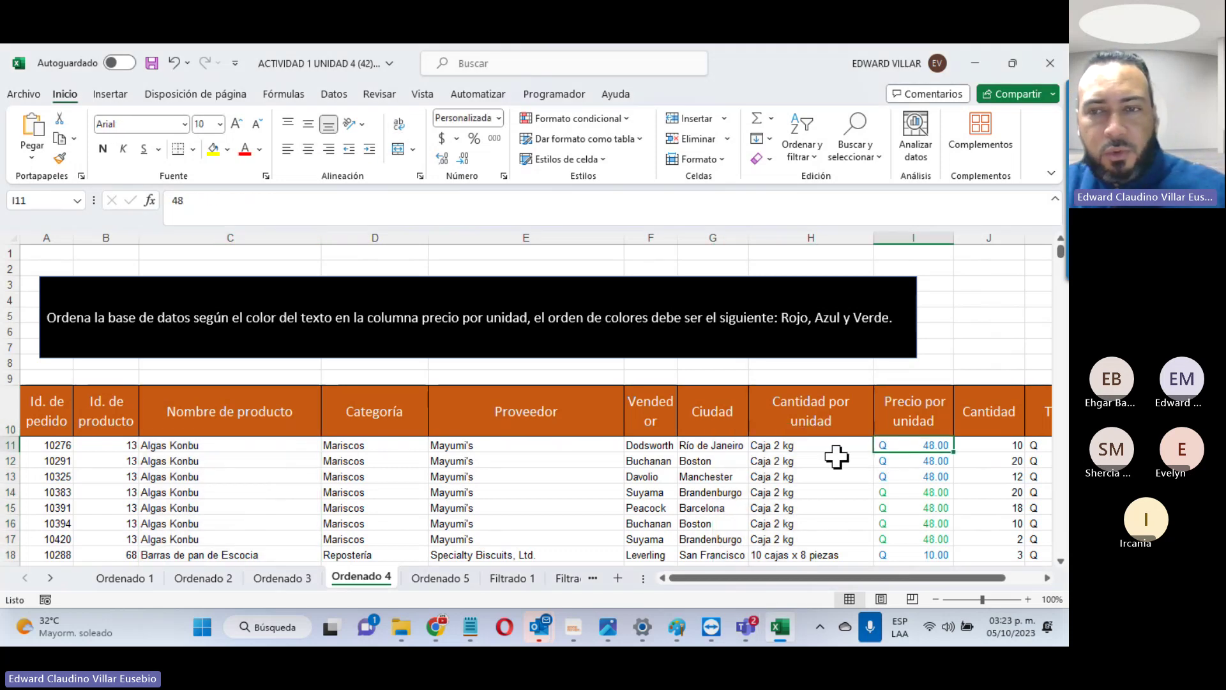
{"action": "key", "text": "ctrl+shift+Down"}
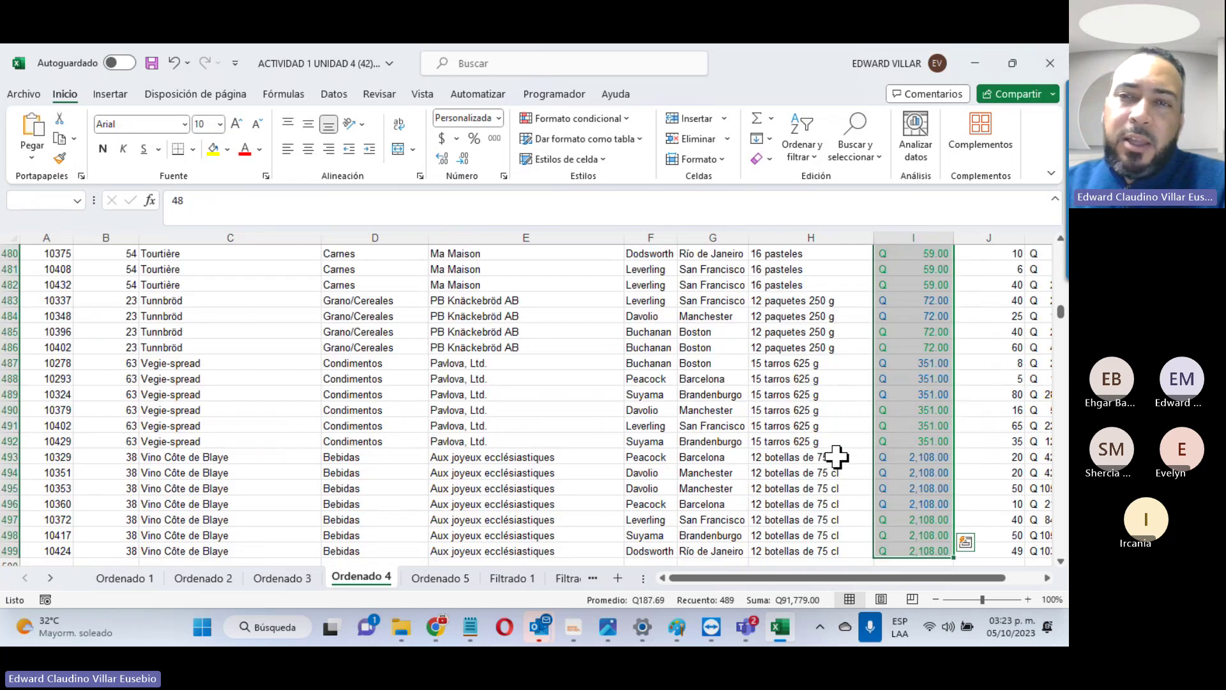
{"action": "left_click", "coordinate": [819, 167]}
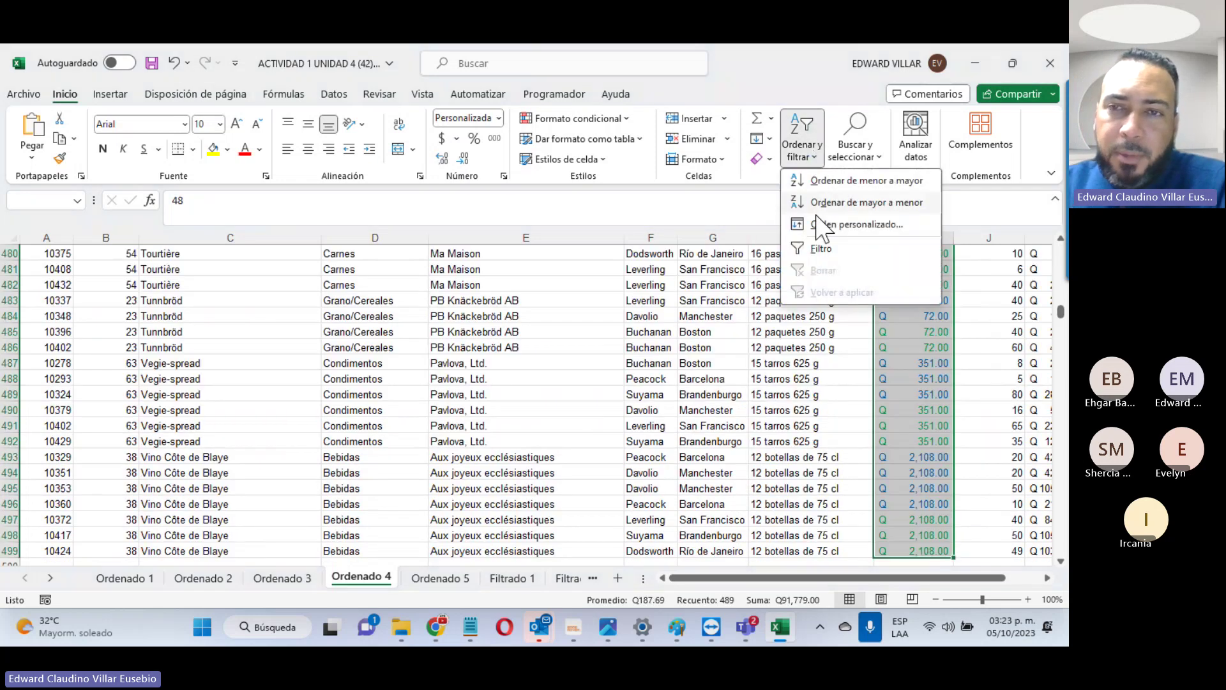
{"action": "left_click", "coordinate": [819, 225]}
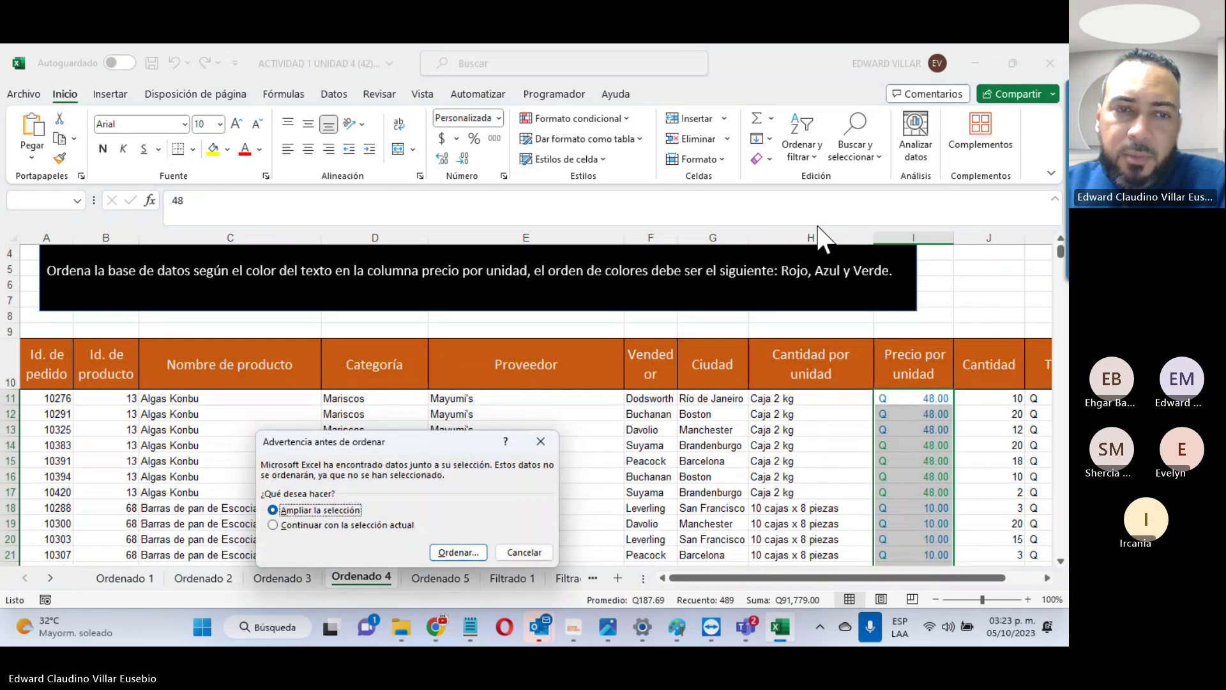
{"action": "left_click", "coordinate": [455, 552]}
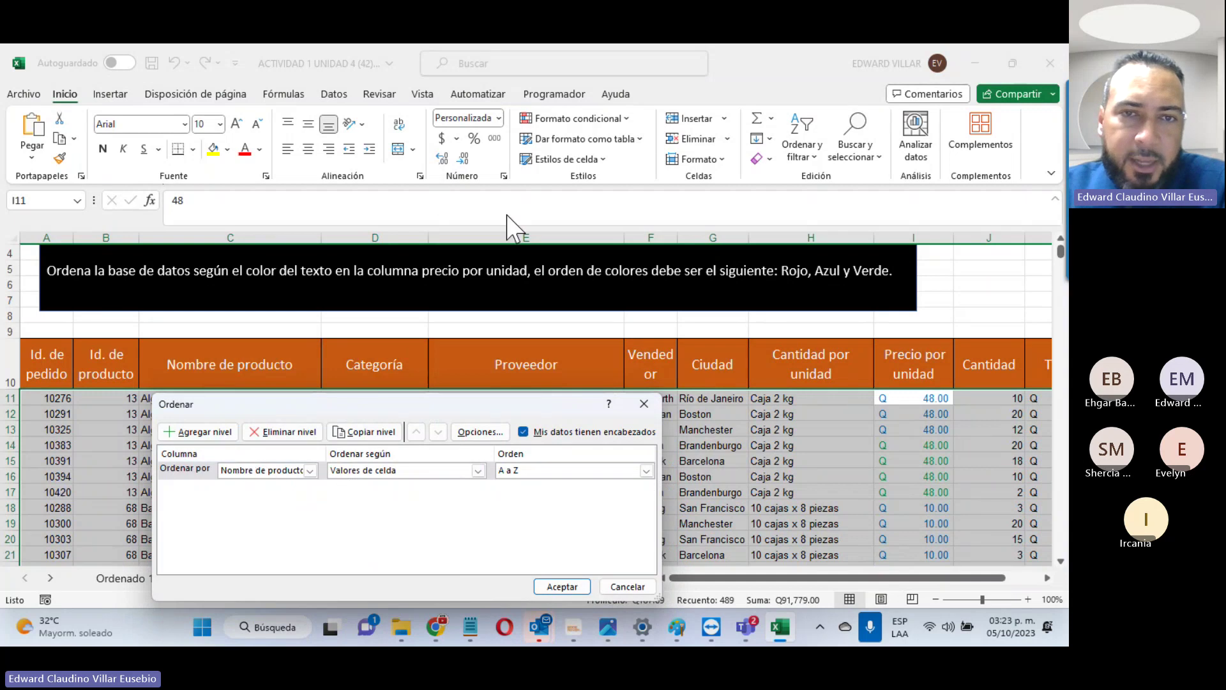
Step: Set the first sort level to Precio por unidad by font color, with red on top
{"action": "left_click", "coordinate": [309, 470]}
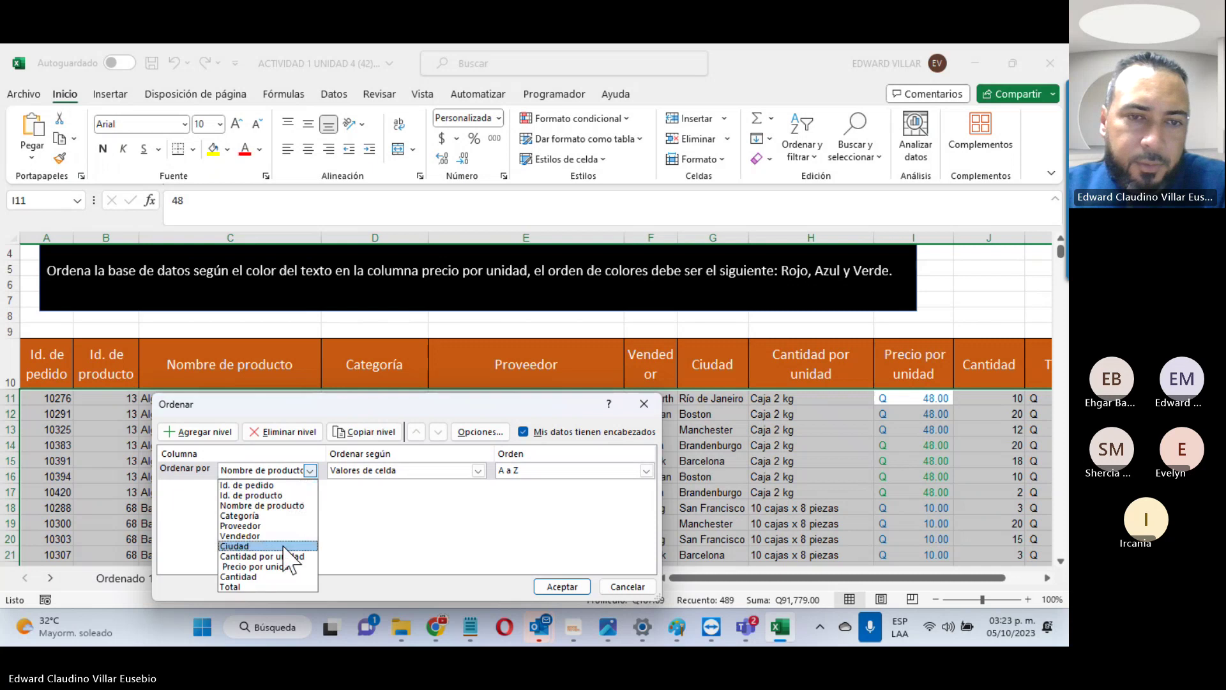
{"action": "left_click", "coordinate": [268, 566]}
{"action": "left_click", "coordinate": [383, 472]}
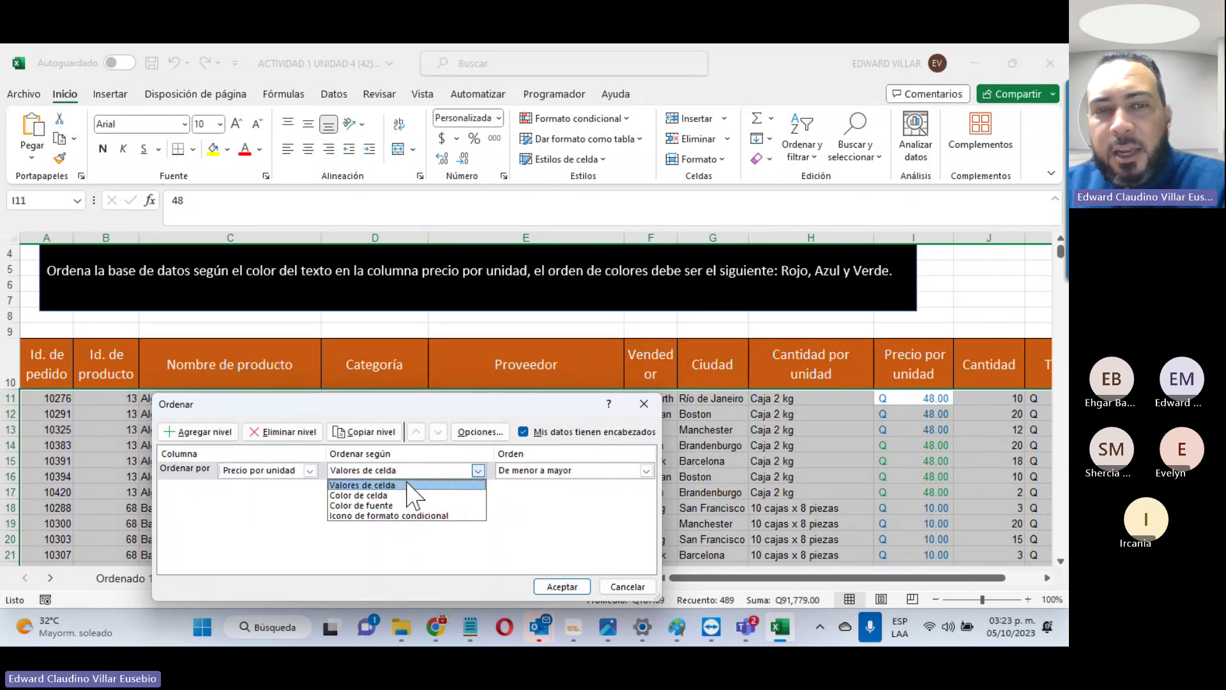
{"action": "left_click", "coordinate": [381, 505]}
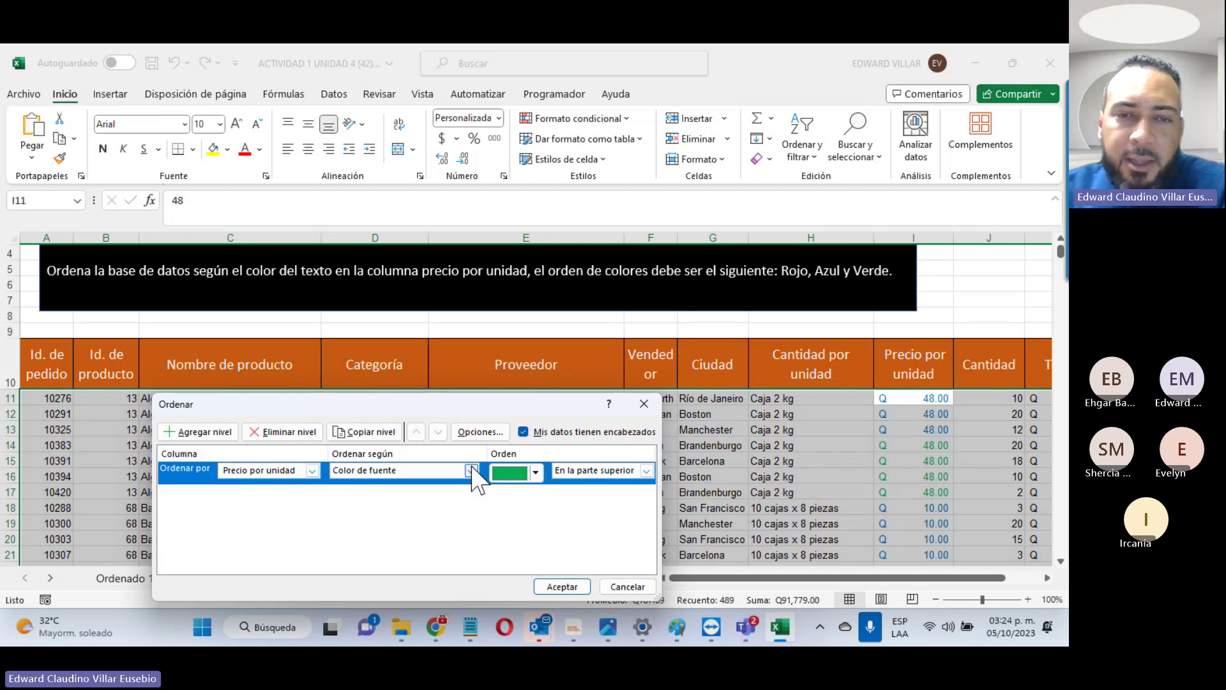
{"action": "left_click", "coordinate": [537, 479]}
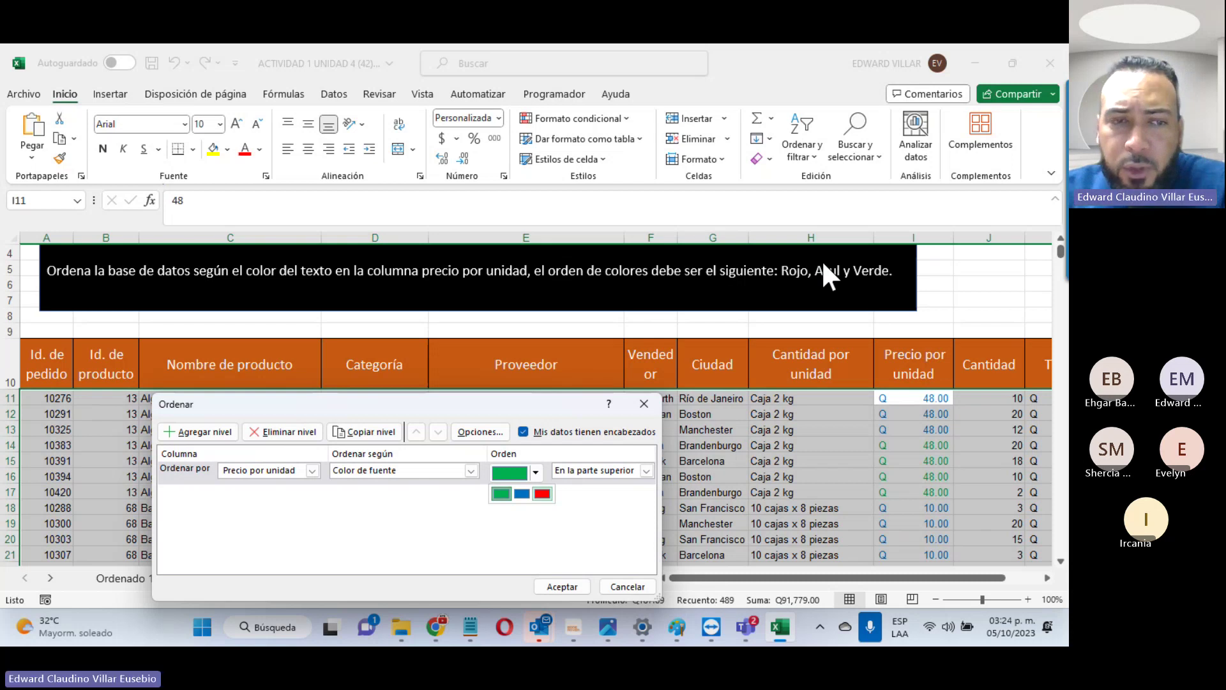
{"action": "left_click", "coordinate": [542, 493]}
Step: Add a second sort level on Precio por unidad by font color, with blue on top
{"action": "left_click", "coordinate": [198, 432]}
{"action": "left_click", "coordinate": [312, 493]}
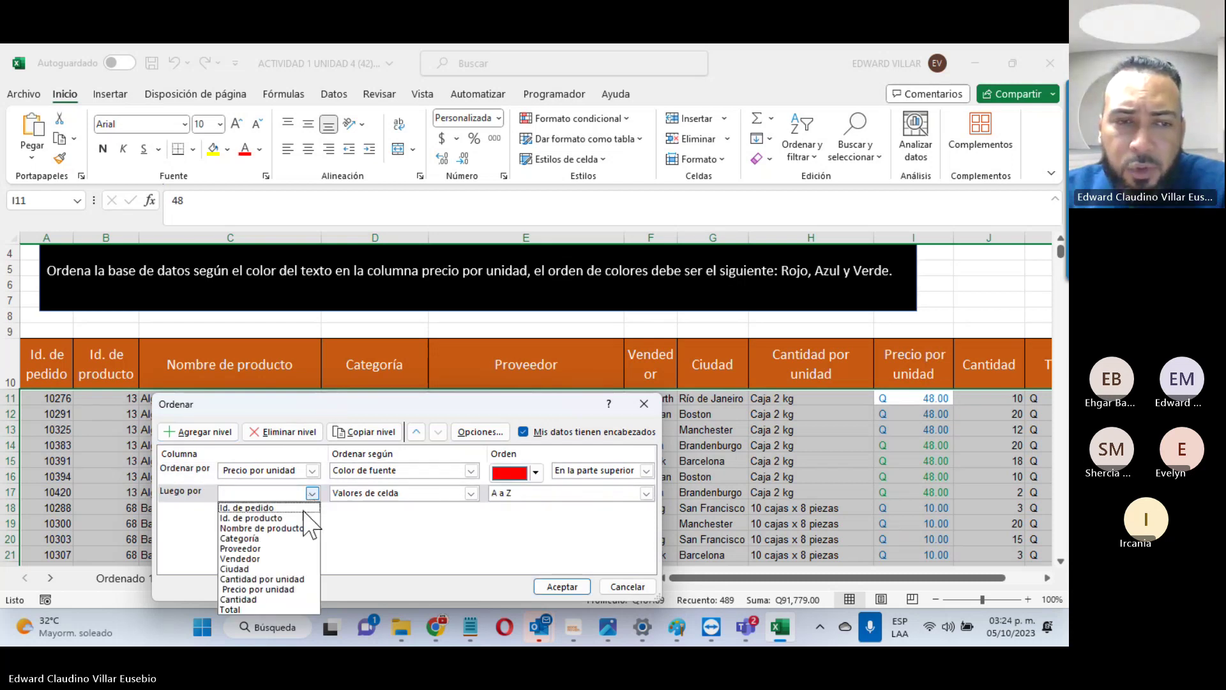
{"action": "left_click", "coordinate": [283, 589]}
{"action": "left_click", "coordinate": [396, 493]}
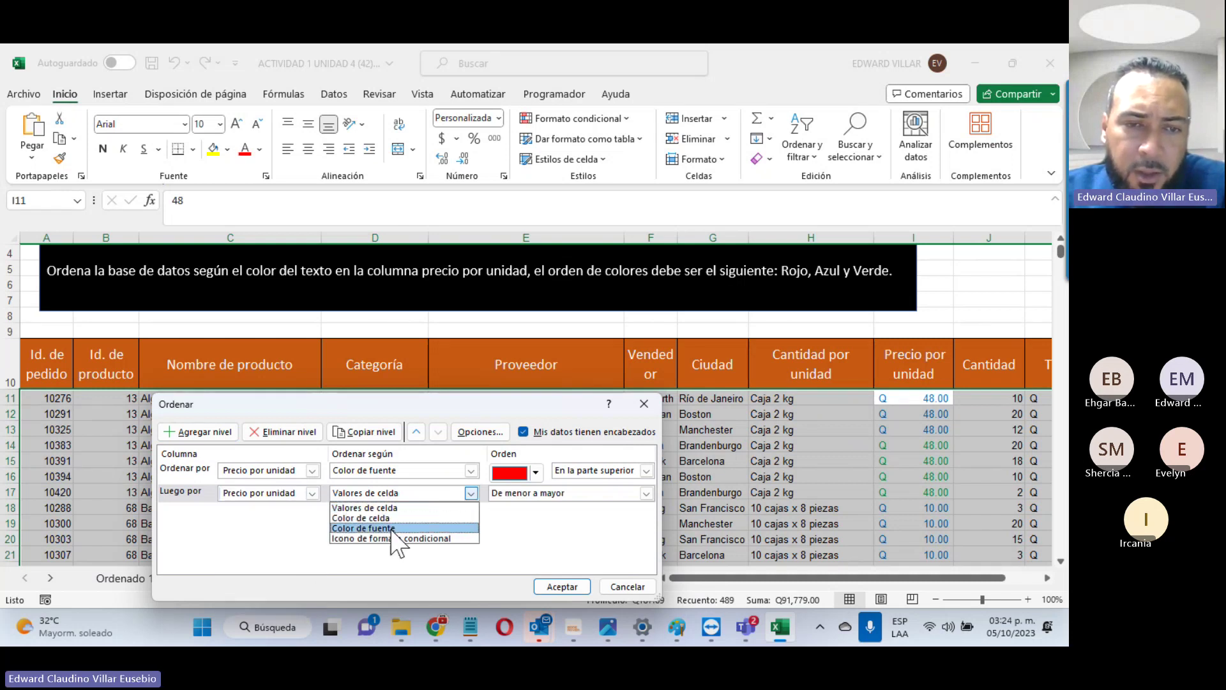
{"action": "left_click", "coordinate": [392, 529]}
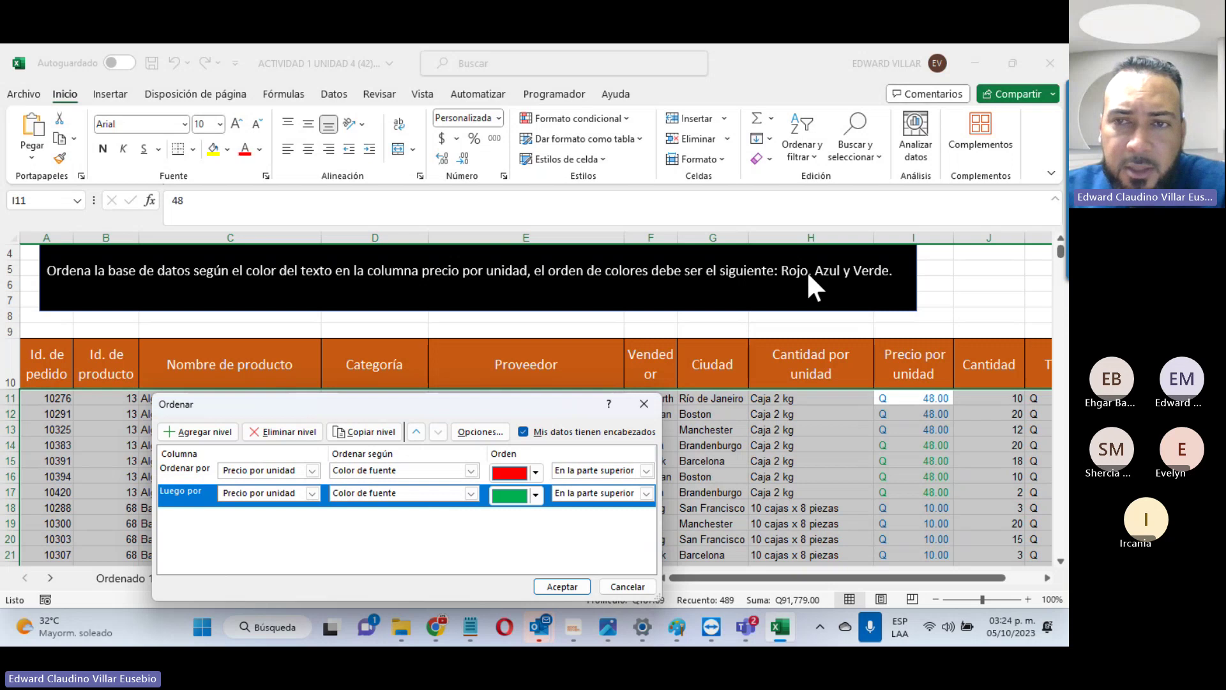
{"action": "left_click", "coordinate": [509, 498]}
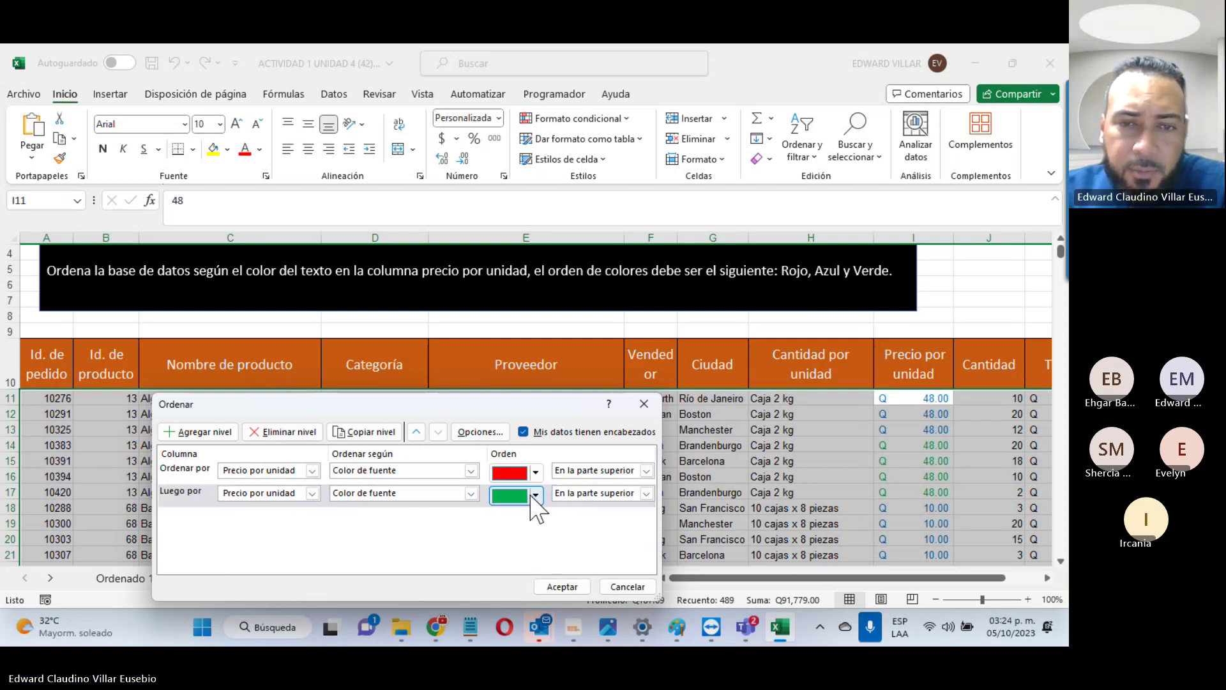
{"action": "left_click", "coordinate": [532, 497]}
{"action": "left_click", "coordinate": [514, 521]}
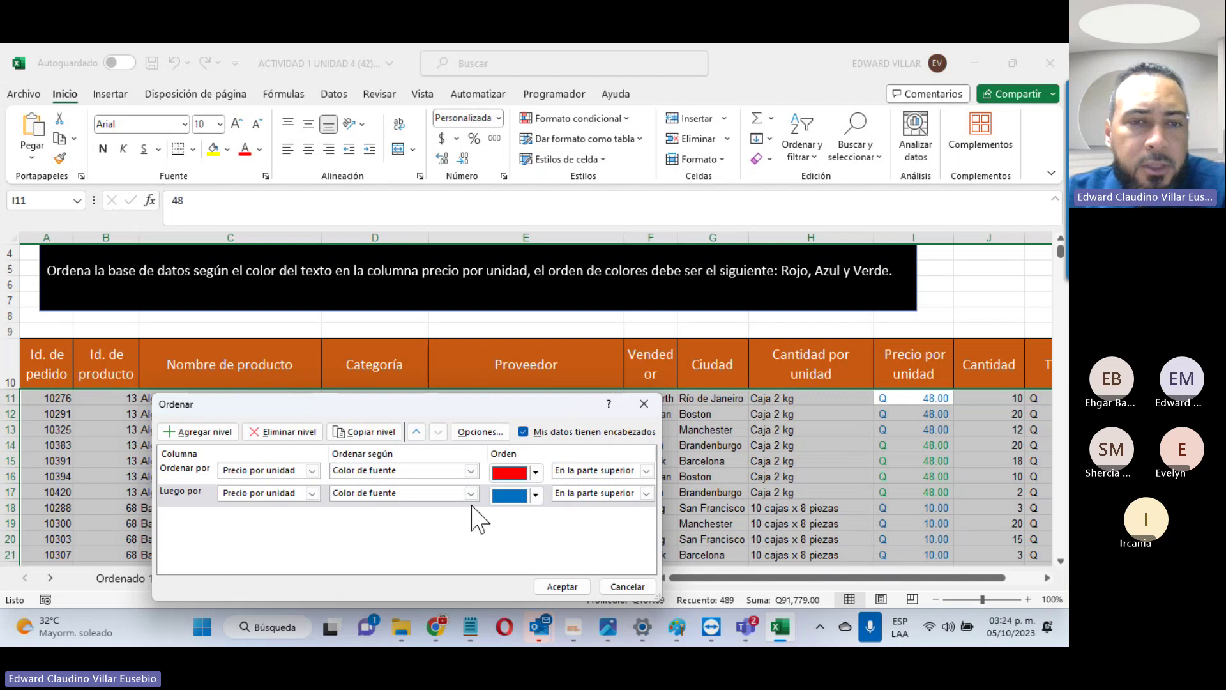
Step: Duplicate the blue sort level, set the copy's font color to green, and apply the three-level sort
{"action": "left_click", "coordinate": [182, 497]}
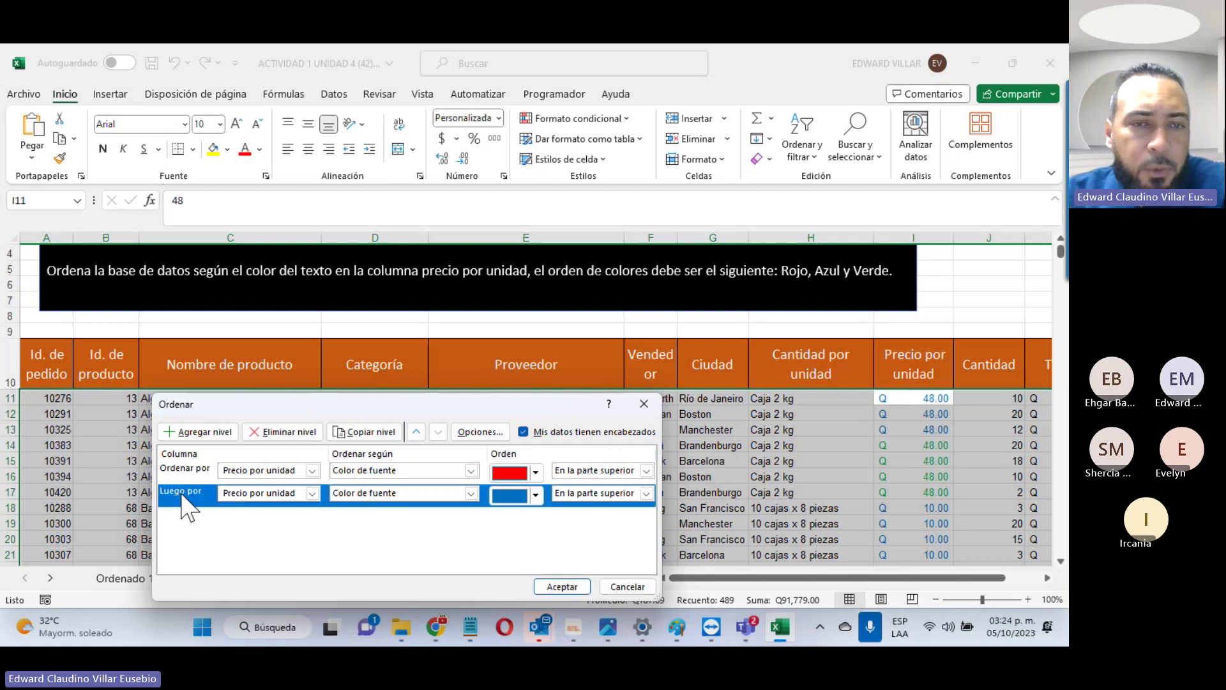
{"action": "left_click", "coordinate": [371, 432]}
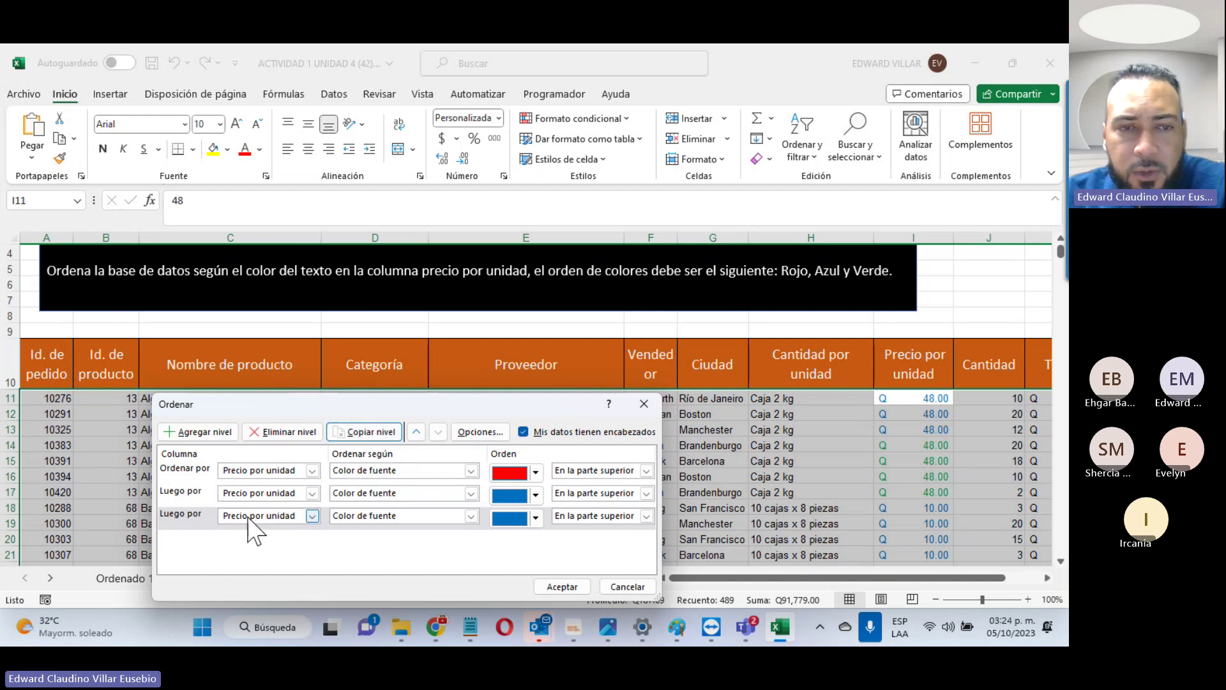
{"action": "left_click", "coordinate": [536, 517]}
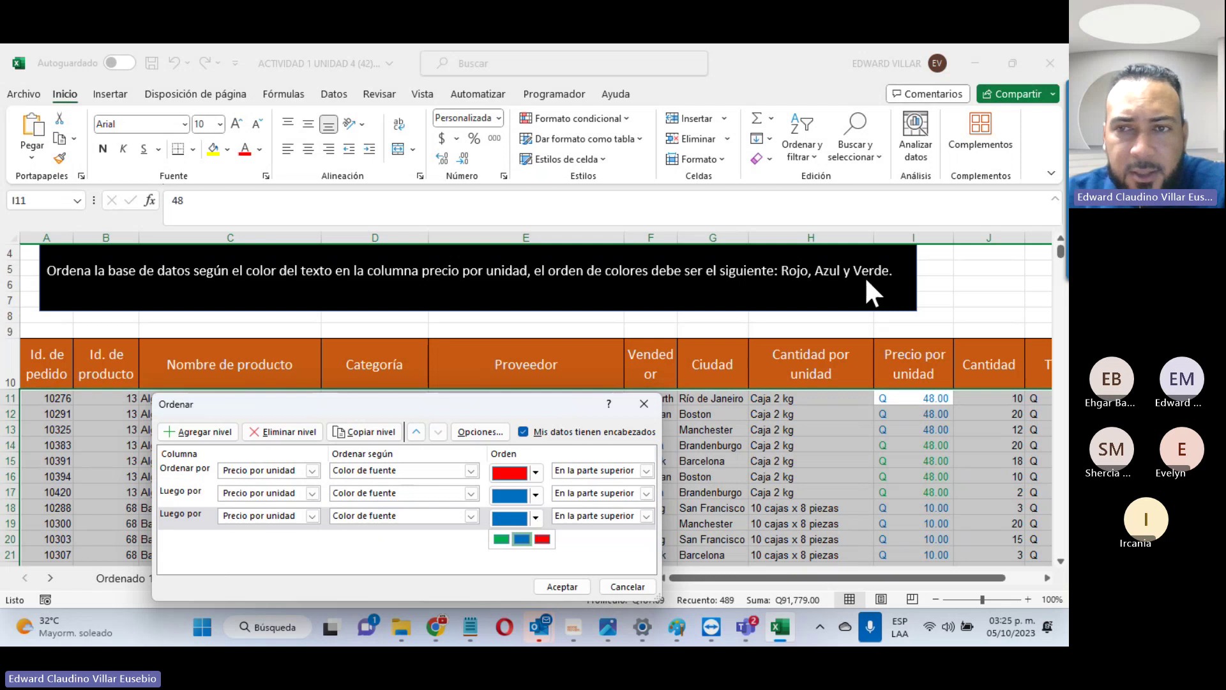
{"action": "left_click", "coordinate": [501, 538]}
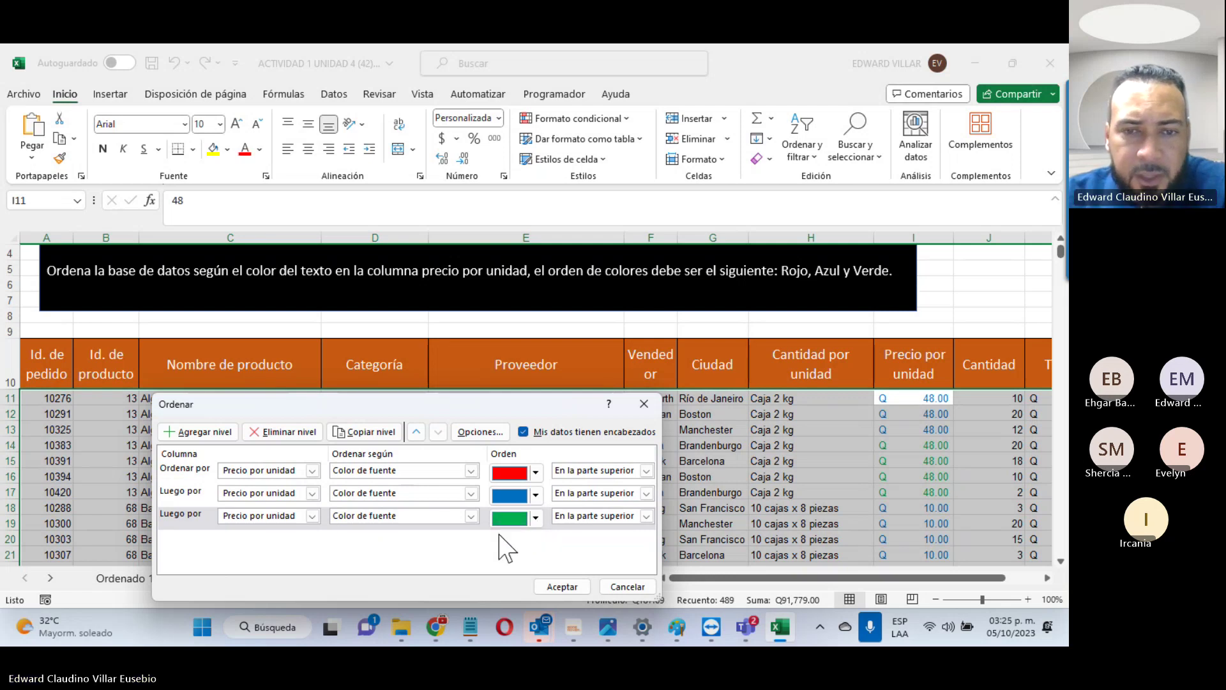
{"action": "left_click", "coordinate": [561, 587]}
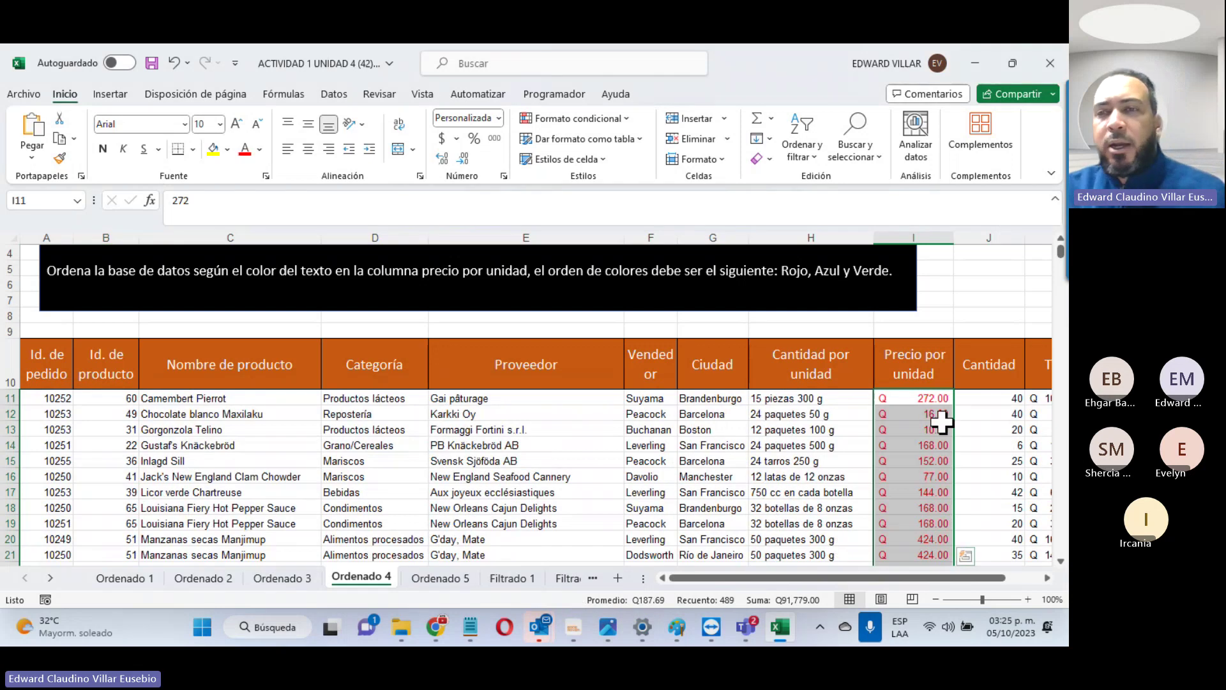
Step: Examine the Precio por unidad column down the sorted table to check the order of the red, blue and green values
{"action": "scroll", "coordinate": [938, 418], "scroll_direction": "down", "scroll_amount": 7}
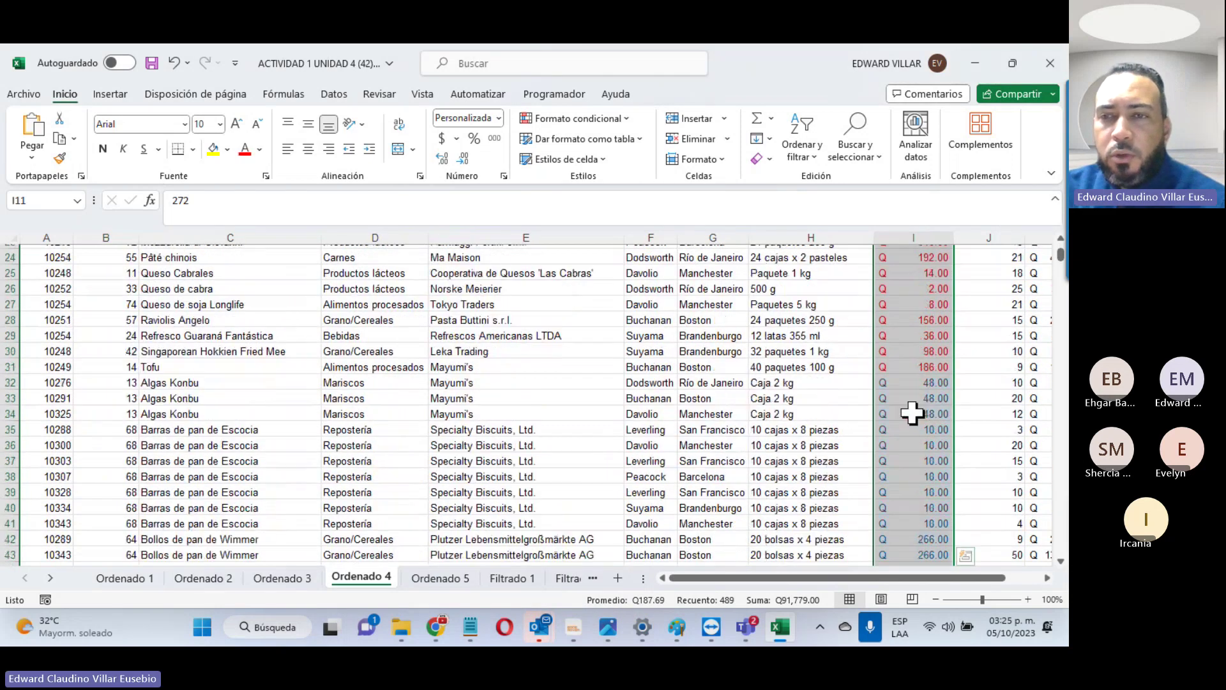
{"action": "left_click", "coordinate": [820, 445]}
{"action": "scroll", "coordinate": [861, 380], "scroll_direction": "down", "scroll_amount": 4}
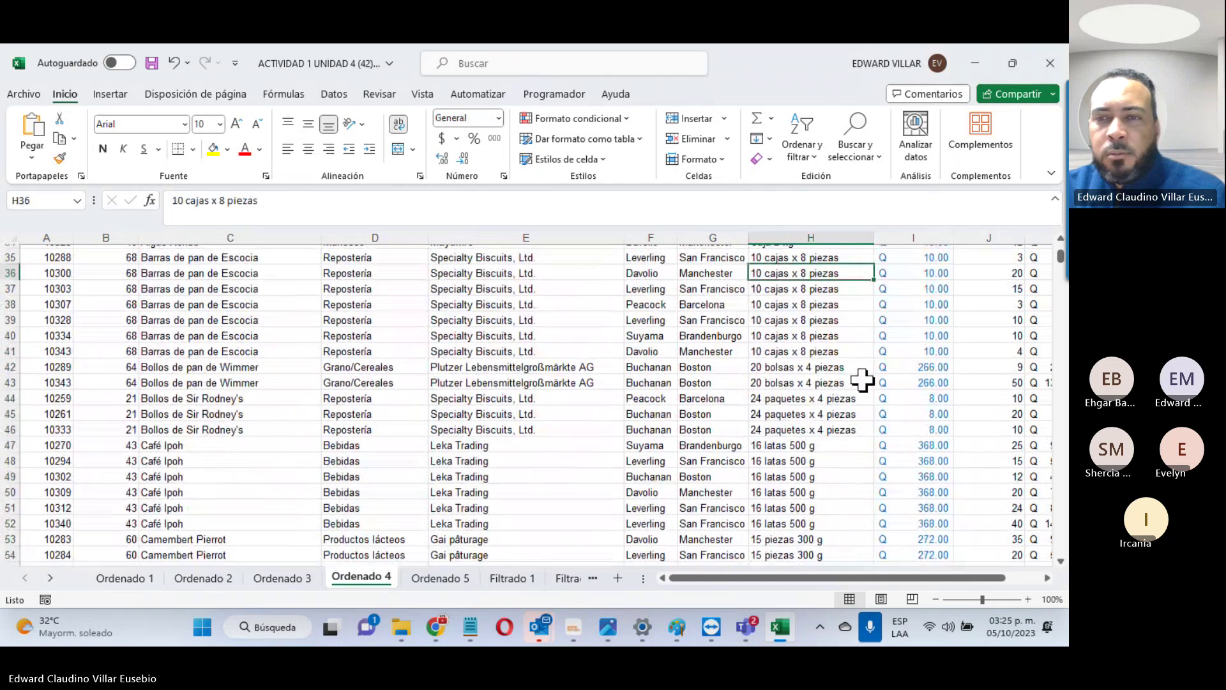
{"action": "scroll", "coordinate": [862, 381], "scroll_direction": "up", "scroll_amount": 11}
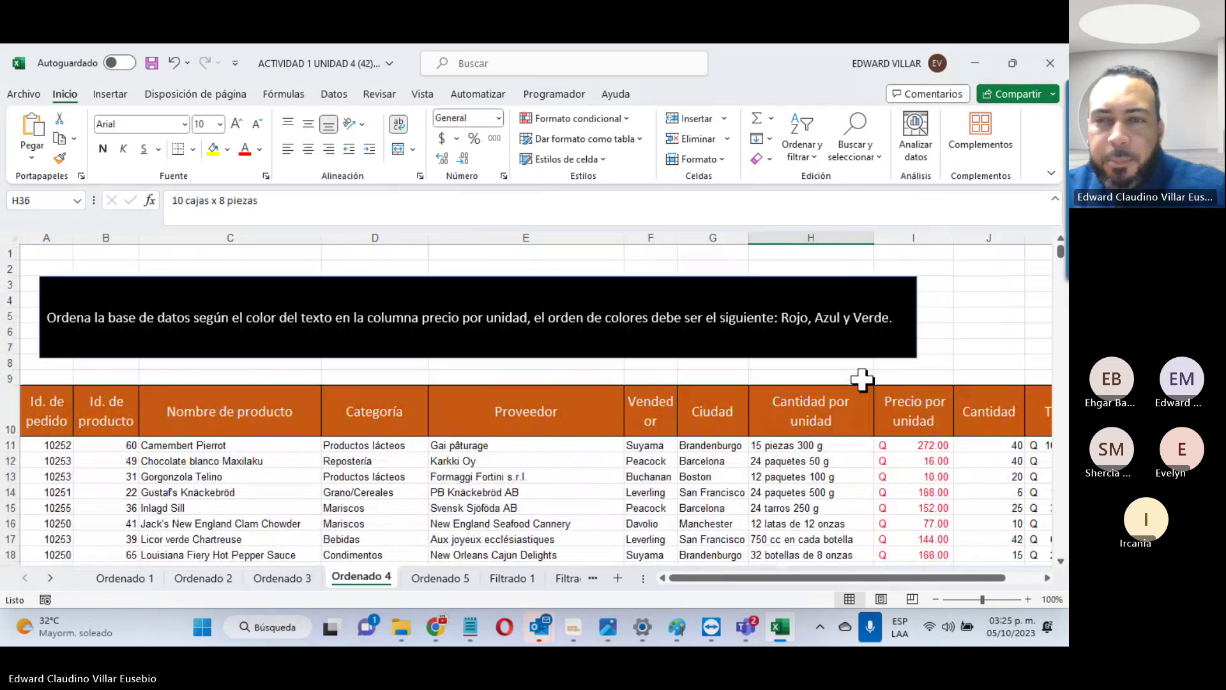
{"action": "scroll", "coordinate": [900, 425], "scroll_direction": "down", "scroll_amount": 7}
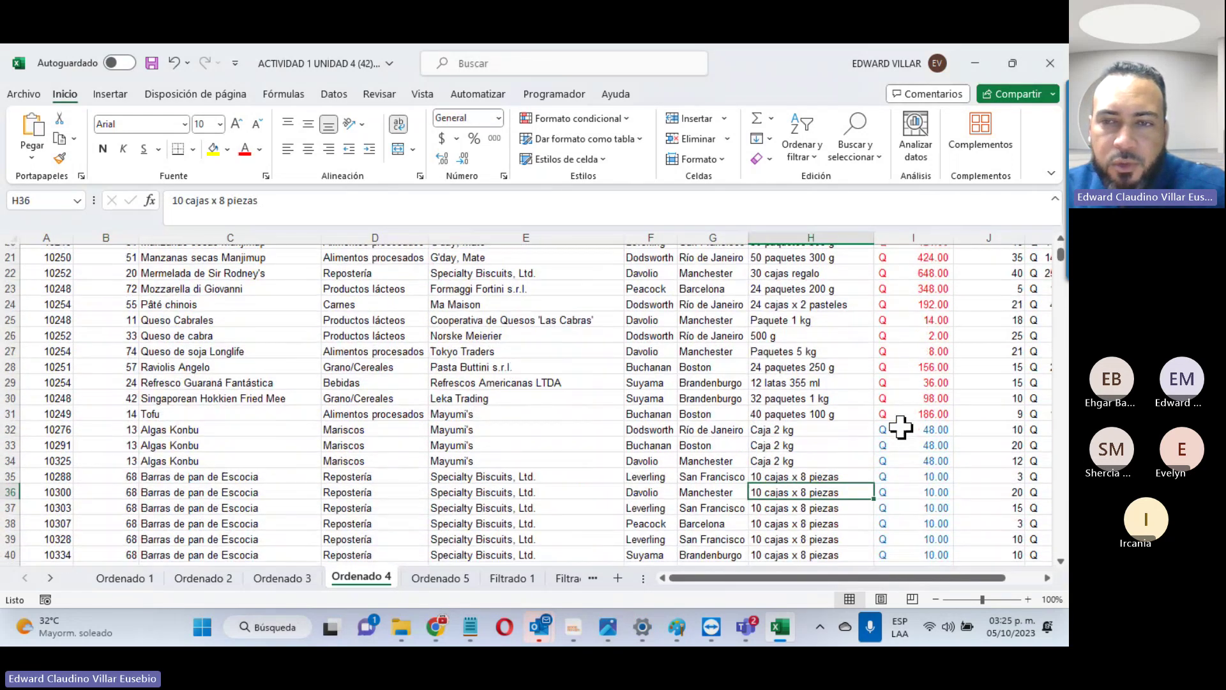
{"action": "scroll", "coordinate": [901, 427], "scroll_direction": "down", "scroll_amount": 15}
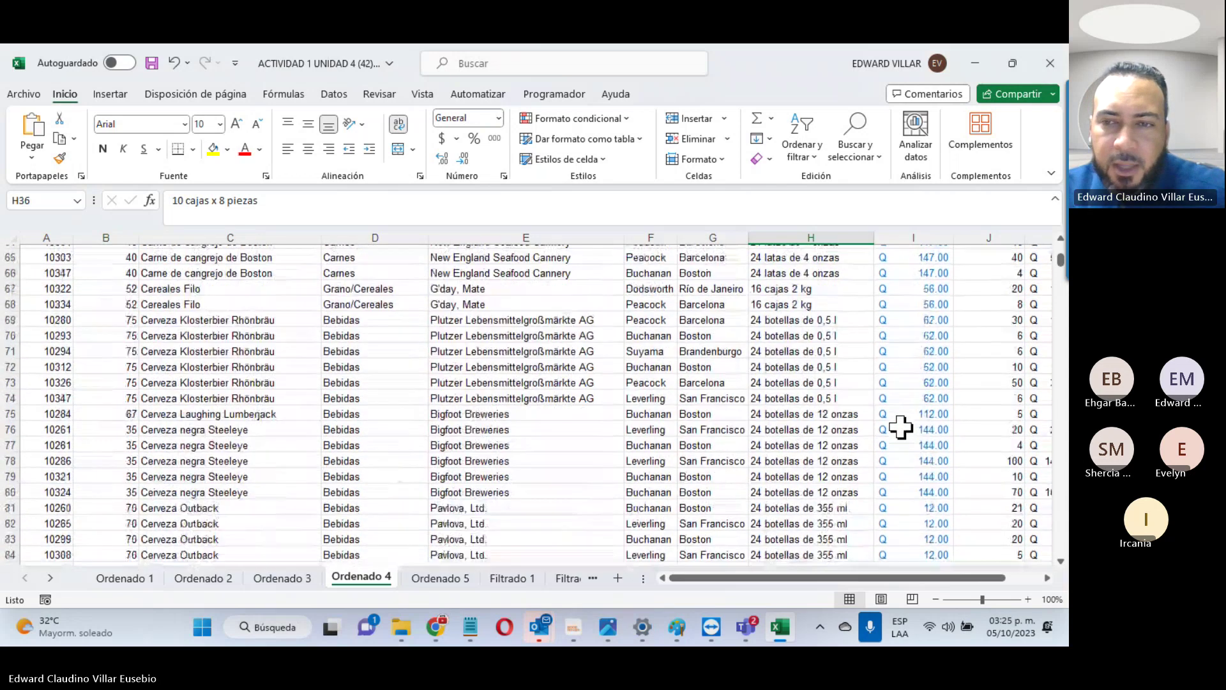
{"action": "scroll", "coordinate": [900, 426], "scroll_direction": "down", "scroll_amount": 15}
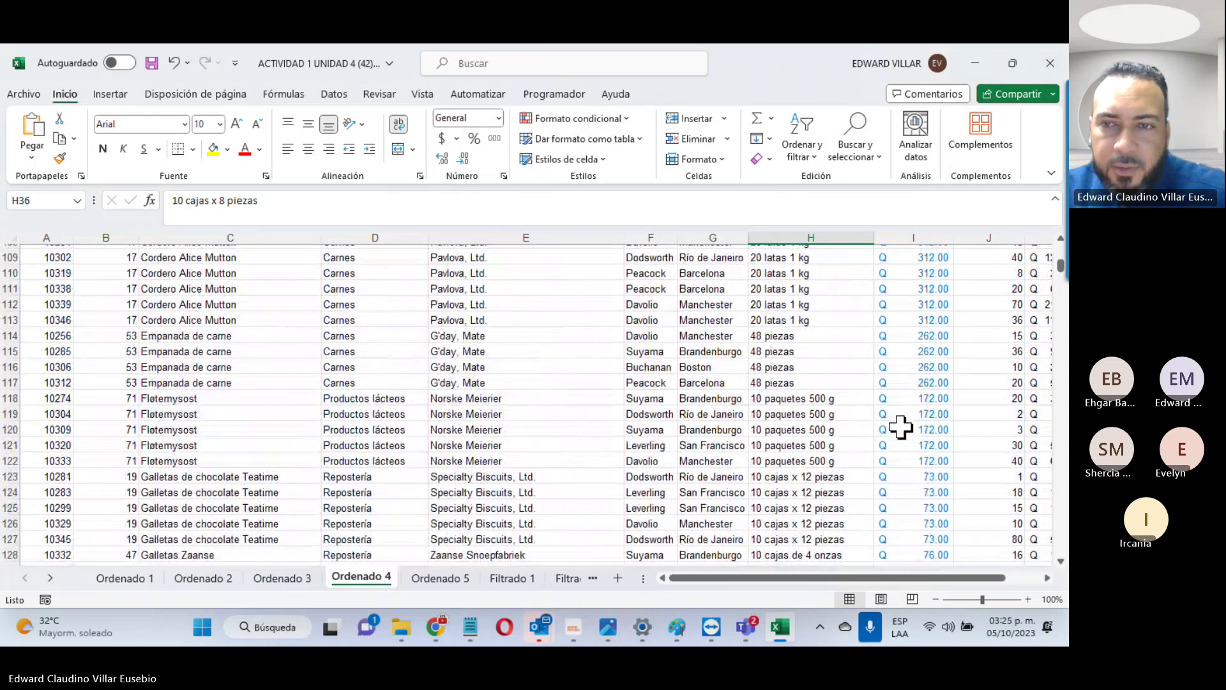
{"action": "scroll", "coordinate": [901, 427], "scroll_direction": "down", "scroll_amount": 19}
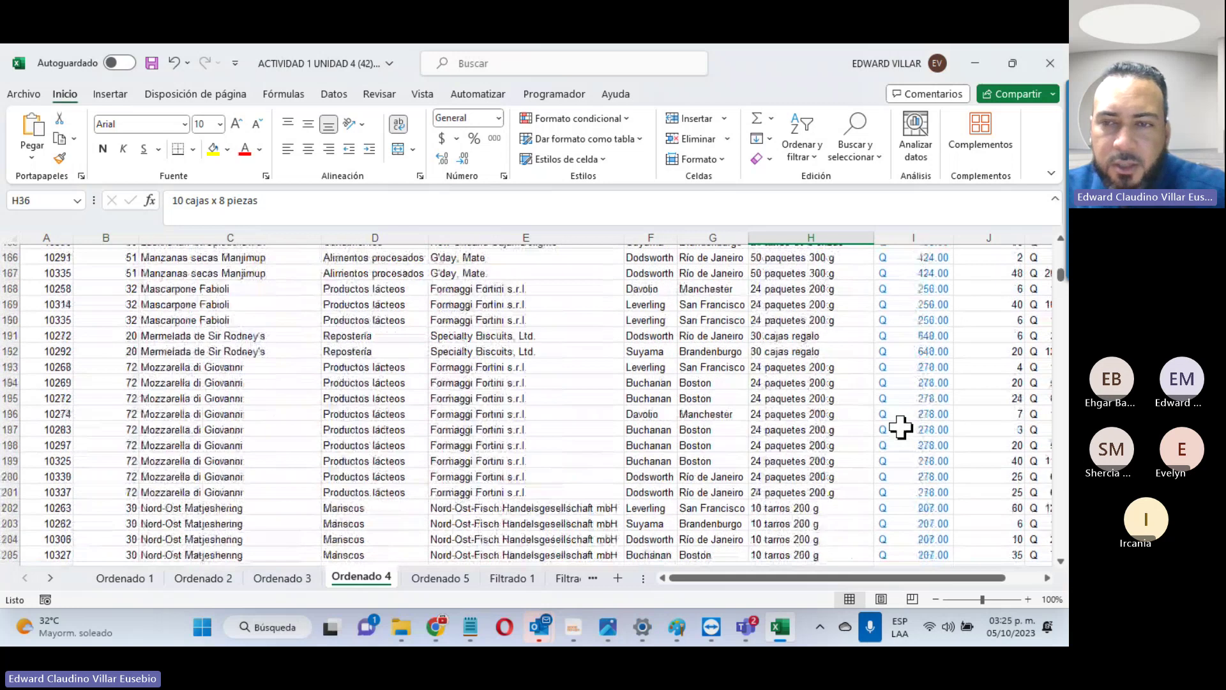
{"action": "scroll", "coordinate": [901, 427], "scroll_direction": "down", "scroll_amount": 20}
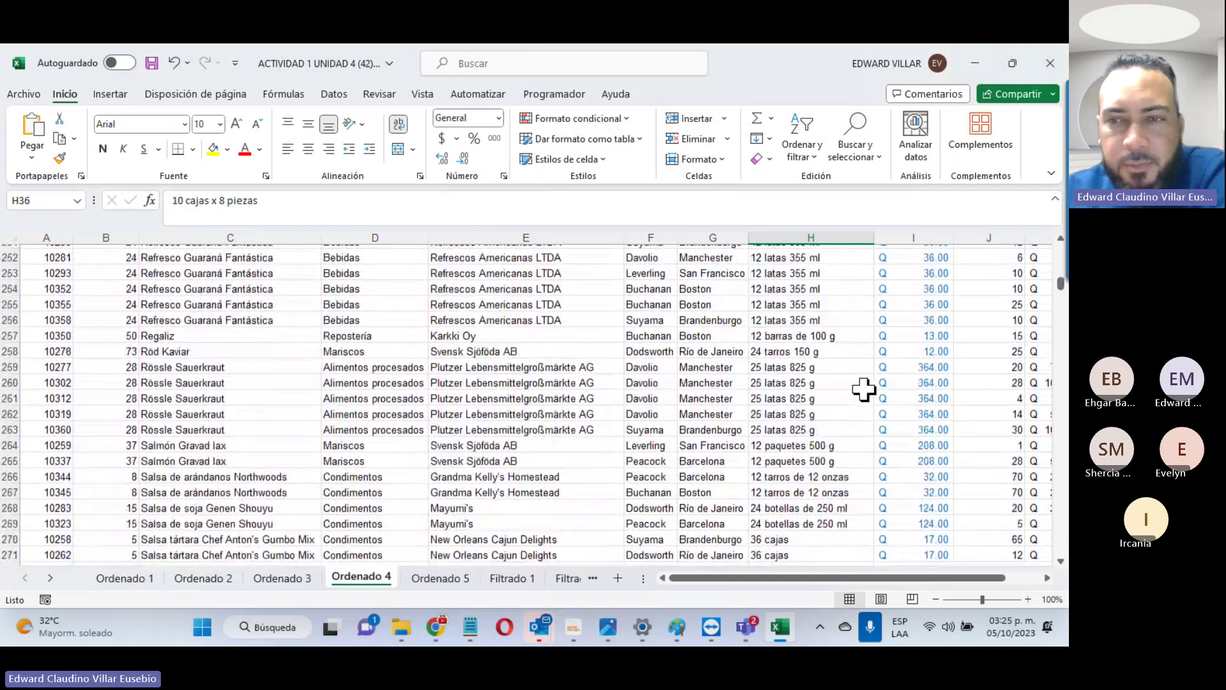
{"action": "scroll", "coordinate": [863, 390], "scroll_direction": "down", "scroll_amount": 18}
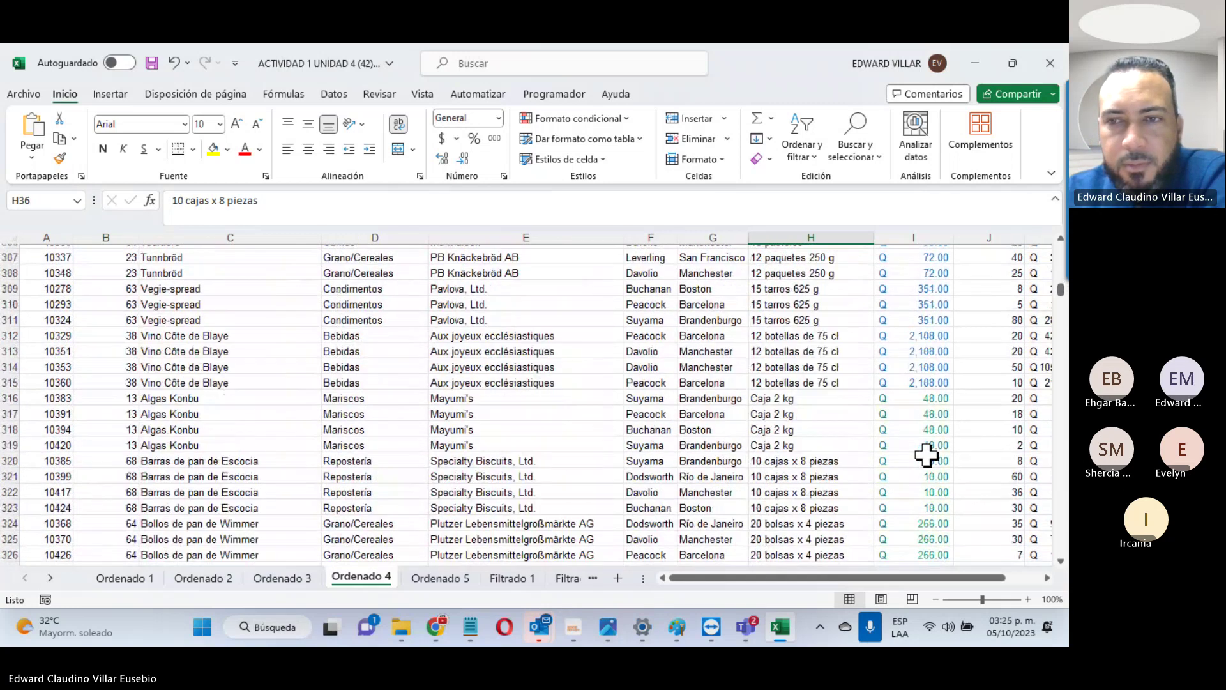
{"action": "scroll", "coordinate": [925, 454], "scroll_direction": "down", "scroll_amount": 20}
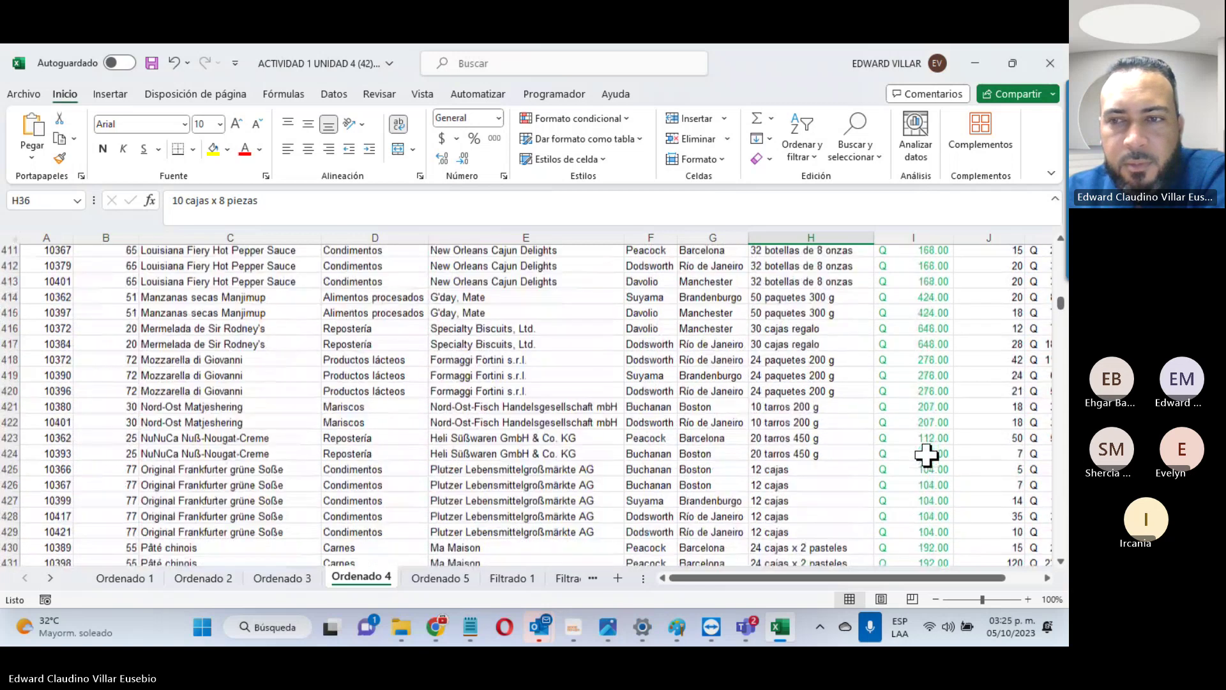
Step: Check the green values in the lower rows of Ordenado 4, return to its instructions, and minimize the meeting window
{"action": "scroll", "coordinate": [926, 455], "scroll_direction": "down", "scroll_amount": 15}
{"action": "scroll", "coordinate": [919, 456], "scroll_direction": "up", "scroll_amount": 20}
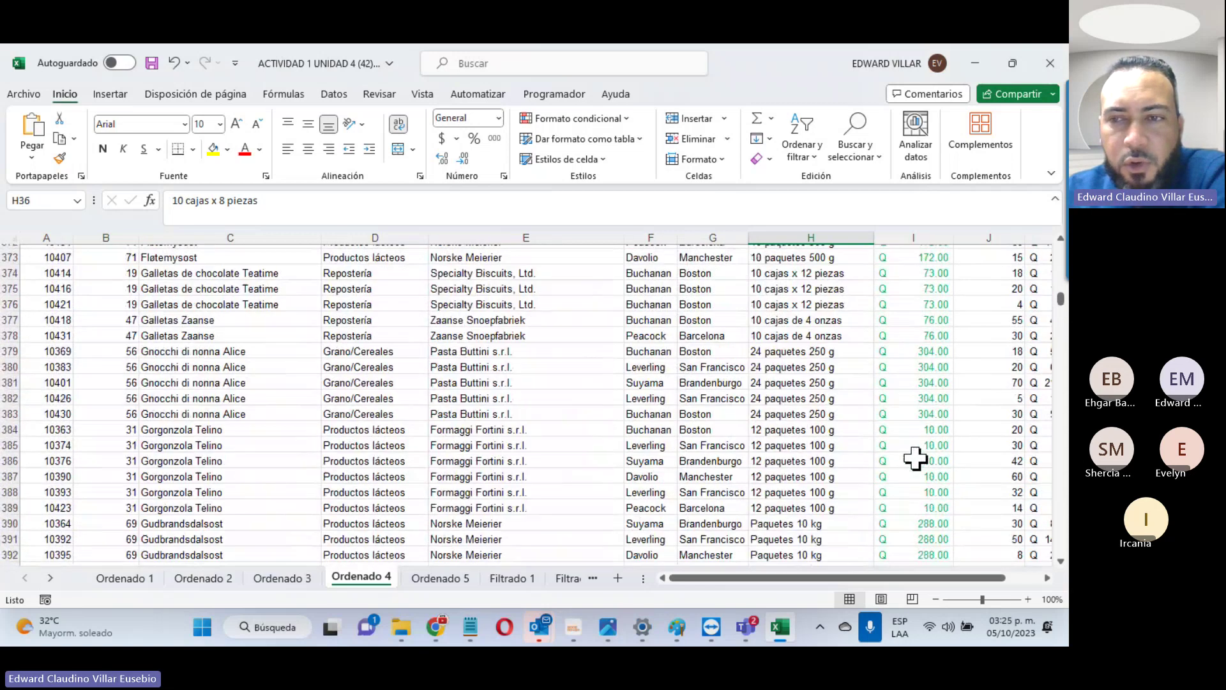
{"action": "scroll", "coordinate": [915, 458], "scroll_direction": "up", "scroll_amount": 18}
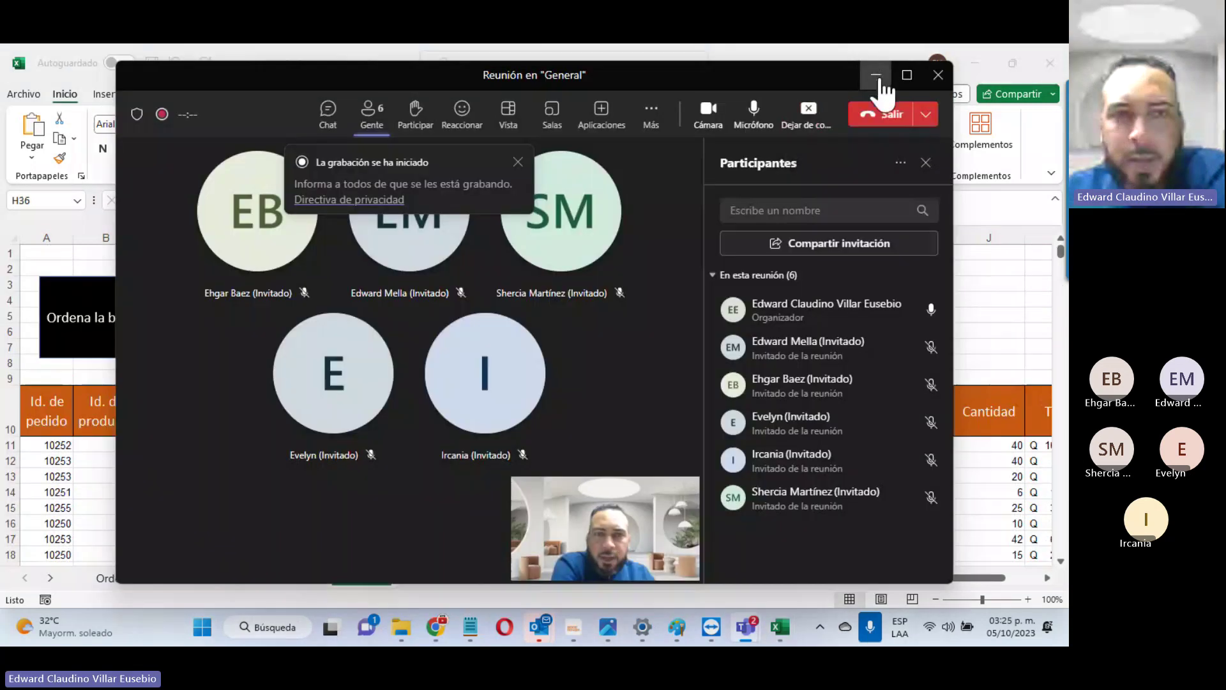
{"action": "left_click", "coordinate": [877, 77]}
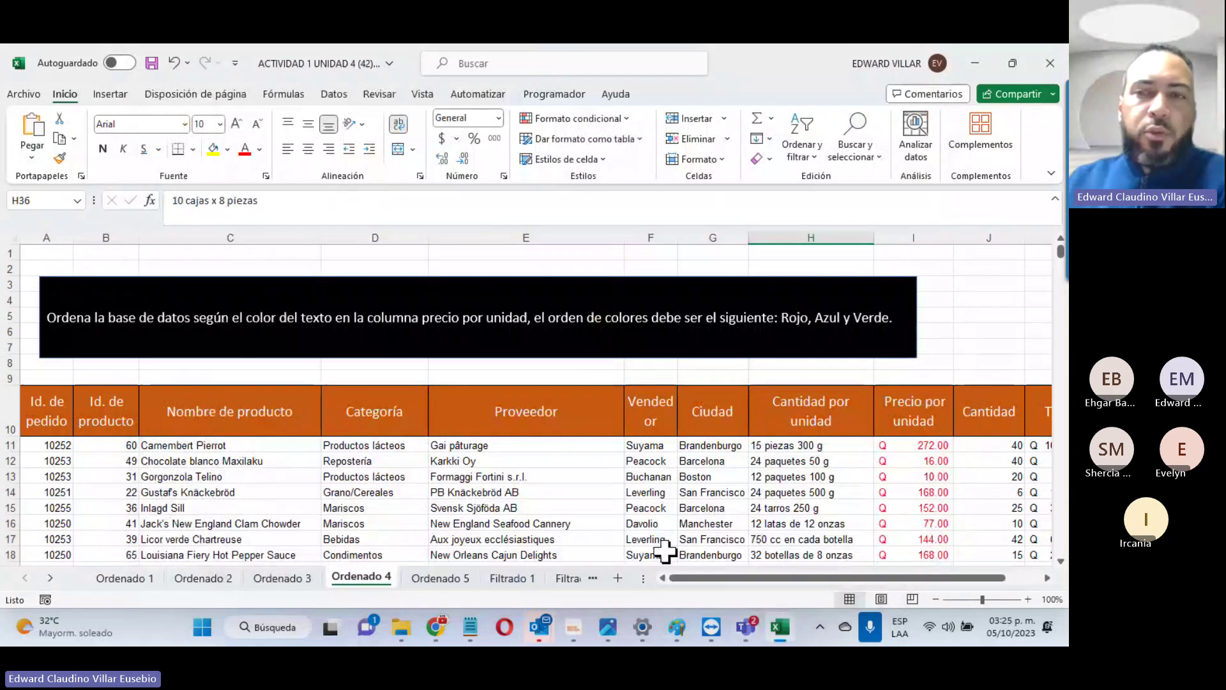
Step: Open the Ordenado 5 sheet and read its instructions for sorting by fill color in the Total column
{"action": "left_click", "coordinate": [439, 578]}
{"action": "scroll", "coordinate": [698, 506], "scroll_direction": "up", "scroll_amount": 20}
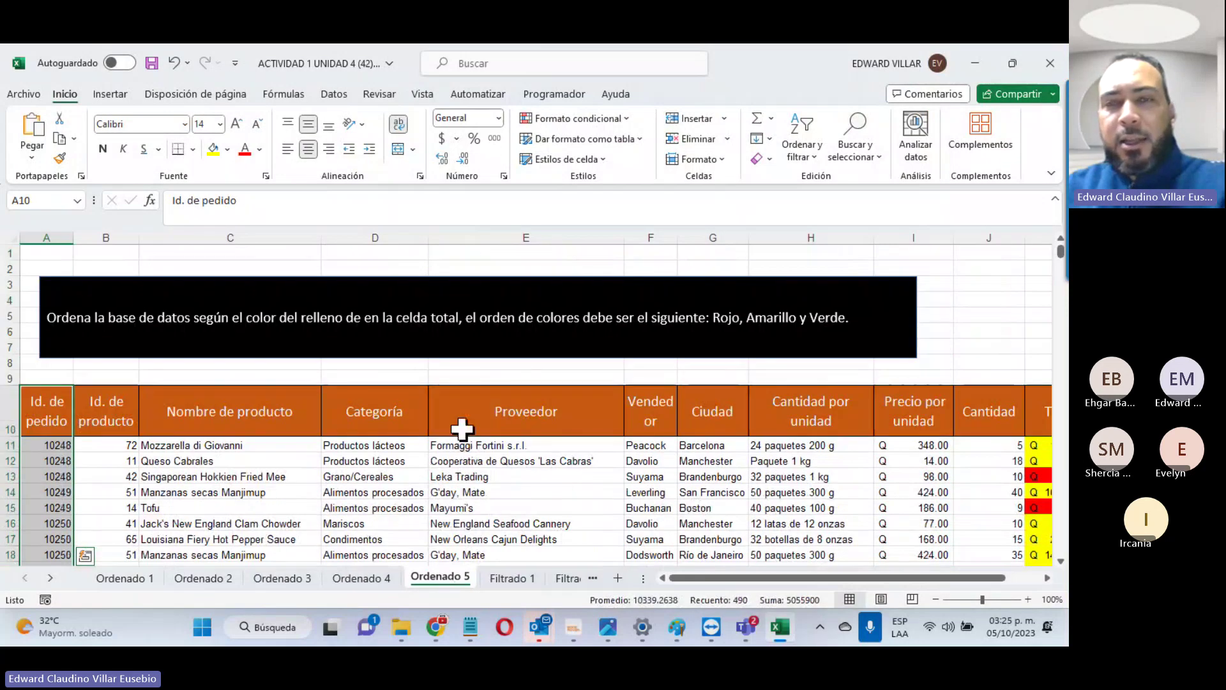
{"action": "left_click_drag", "start_coordinate": [885, 577], "coordinate": [828, 578]}
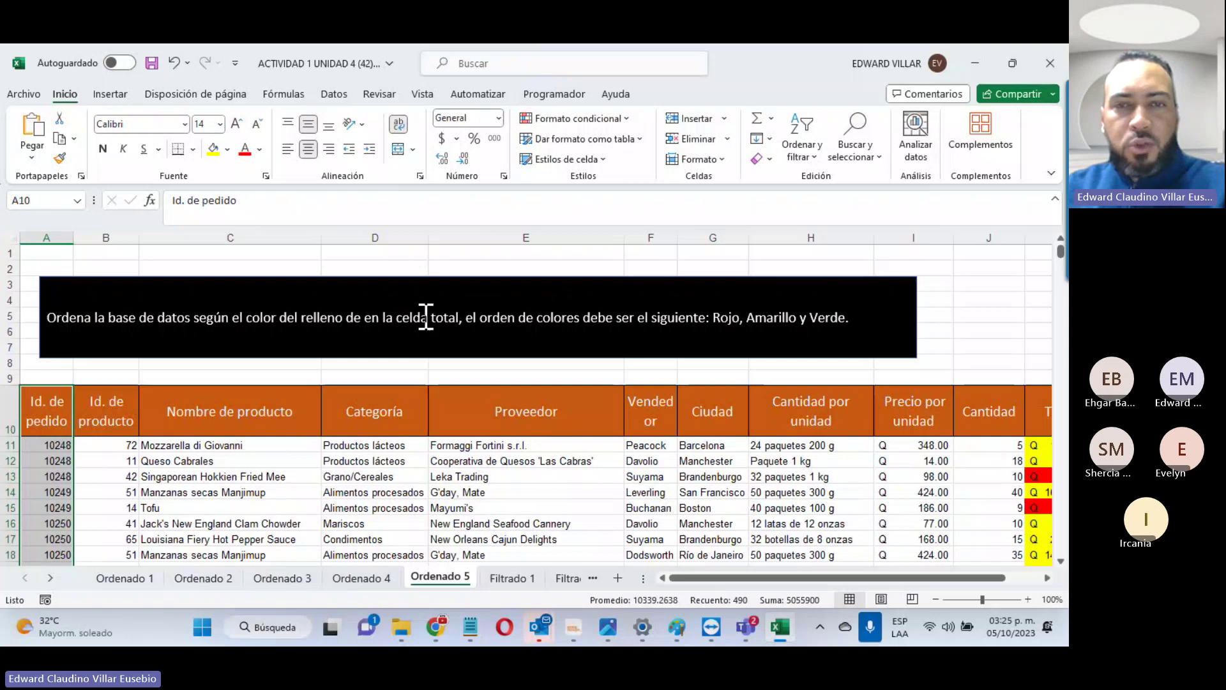
{"action": "scroll", "coordinate": [771, 597], "scroll_direction": "right", "scroll_amount": 2}
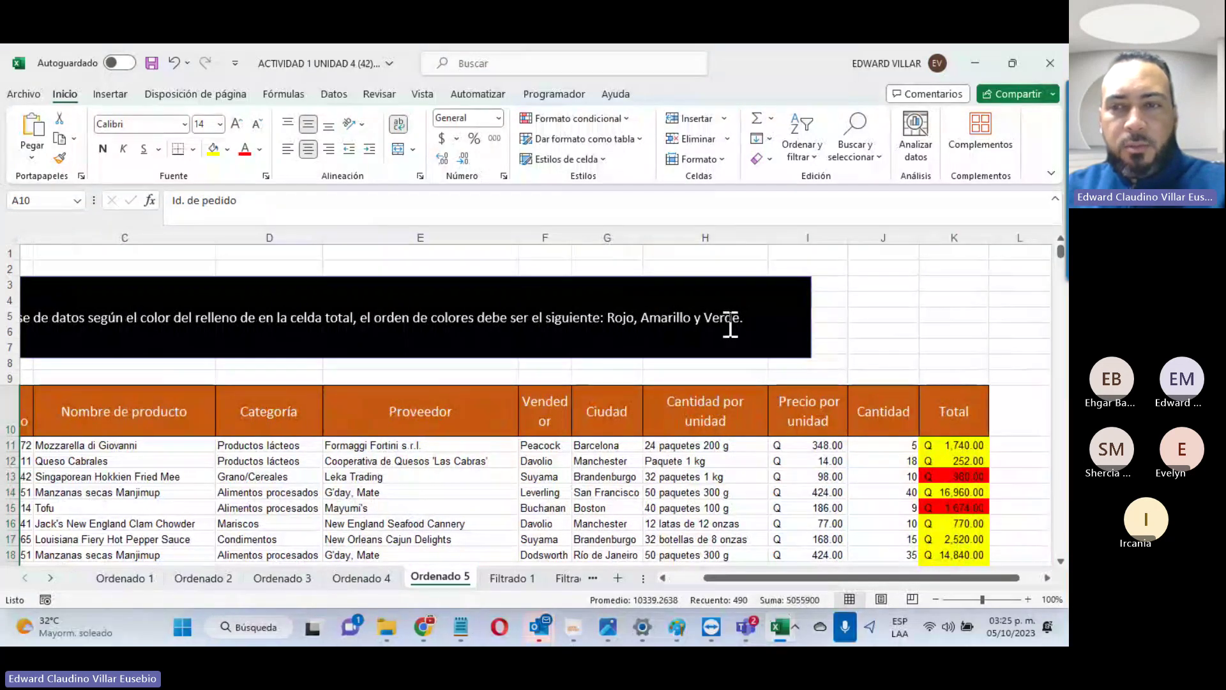
Step: Select the Total values from K11 to K499 and start a custom sort with the selection expanded to the adjacent data
{"action": "left_click", "coordinate": [932, 443]}
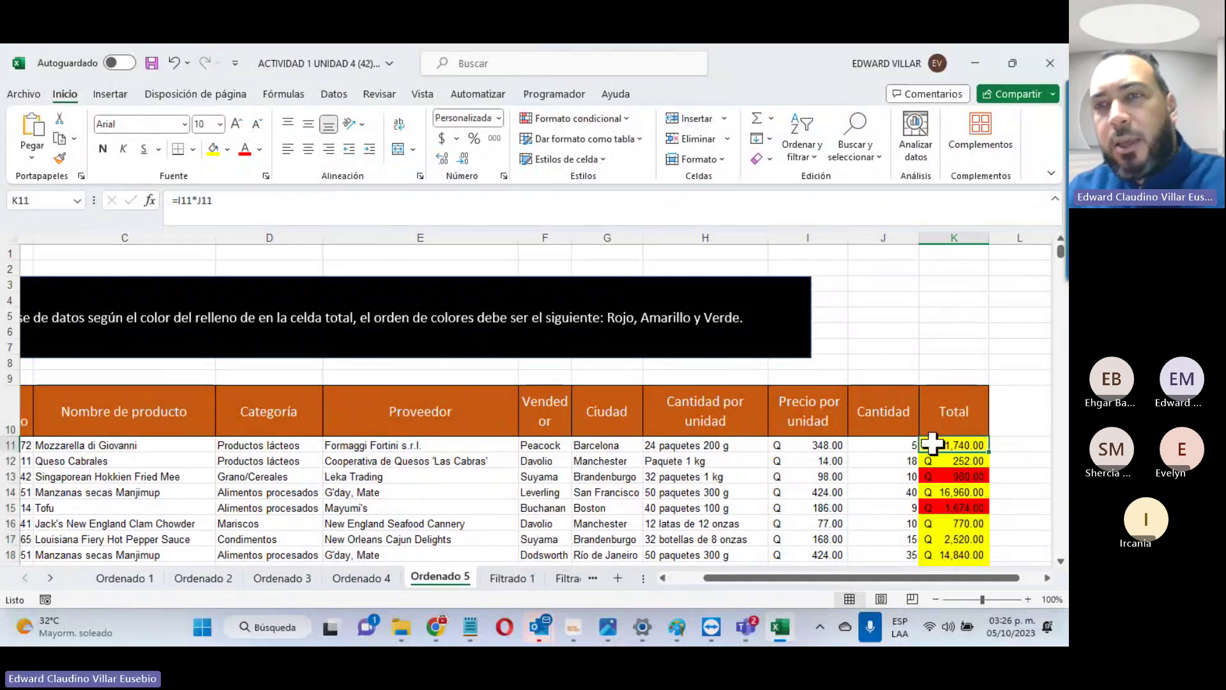
{"action": "left_click_drag", "start_coordinate": [931, 443], "coordinate": [932, 444]}
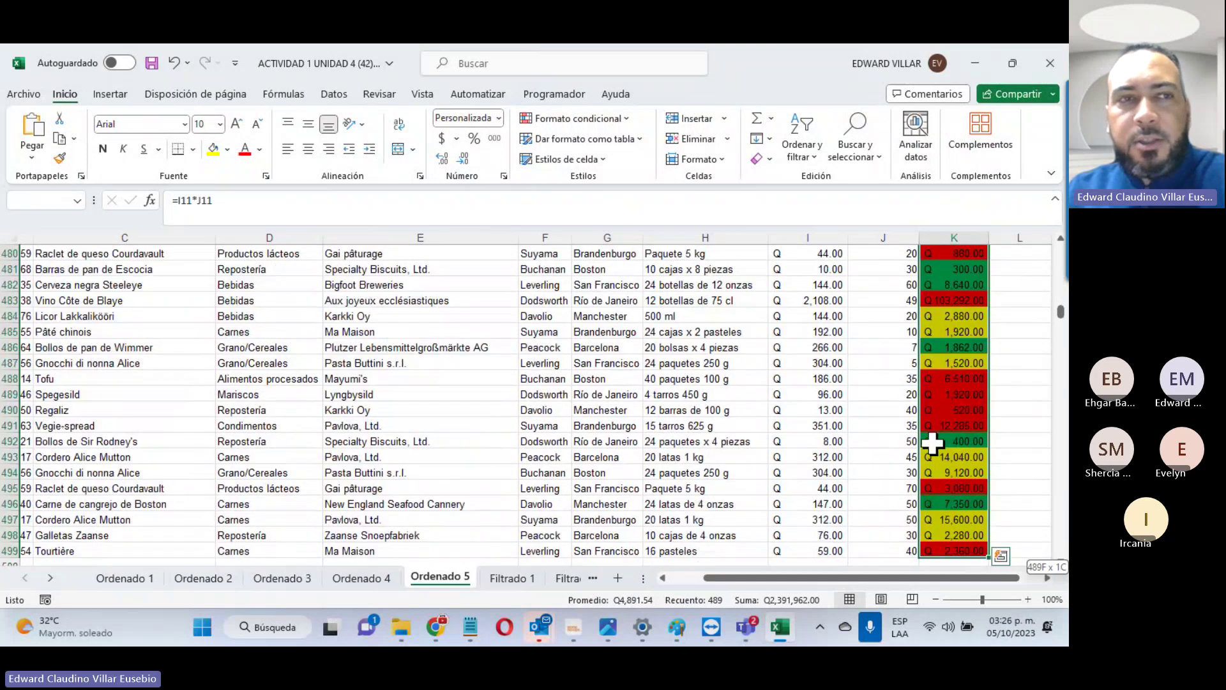
{"action": "left_click", "coordinate": [806, 115]}
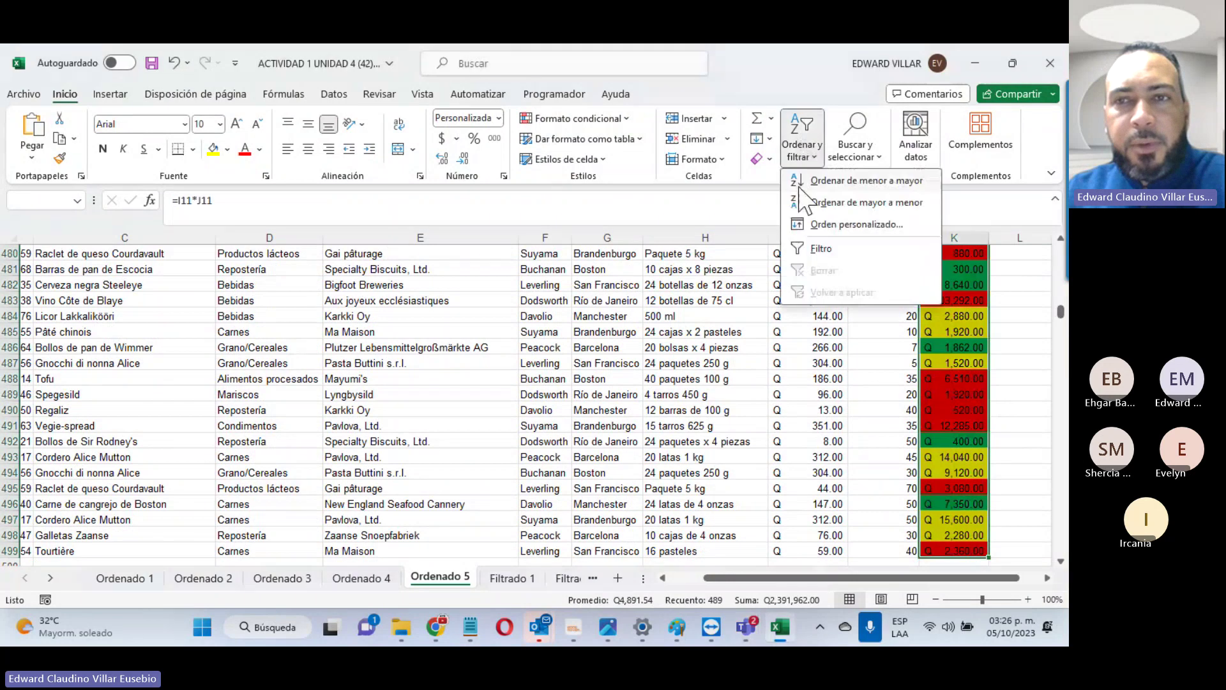
{"action": "left_click", "coordinate": [807, 219]}
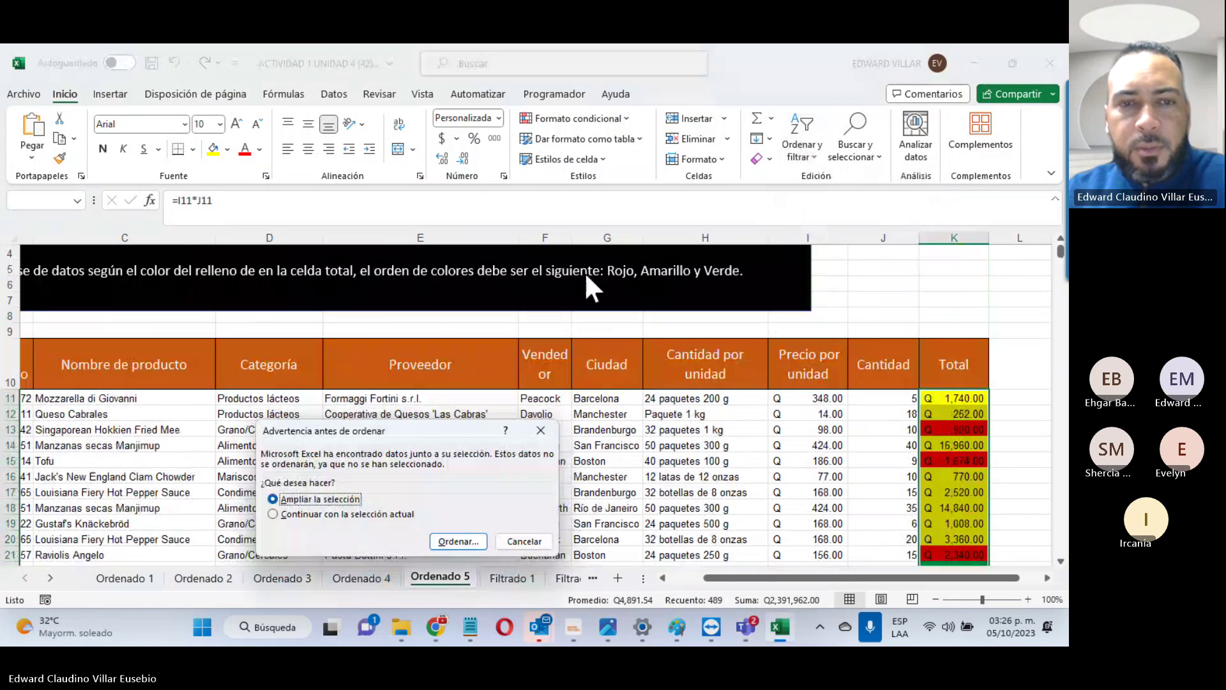
{"action": "left_click", "coordinate": [457, 542]}
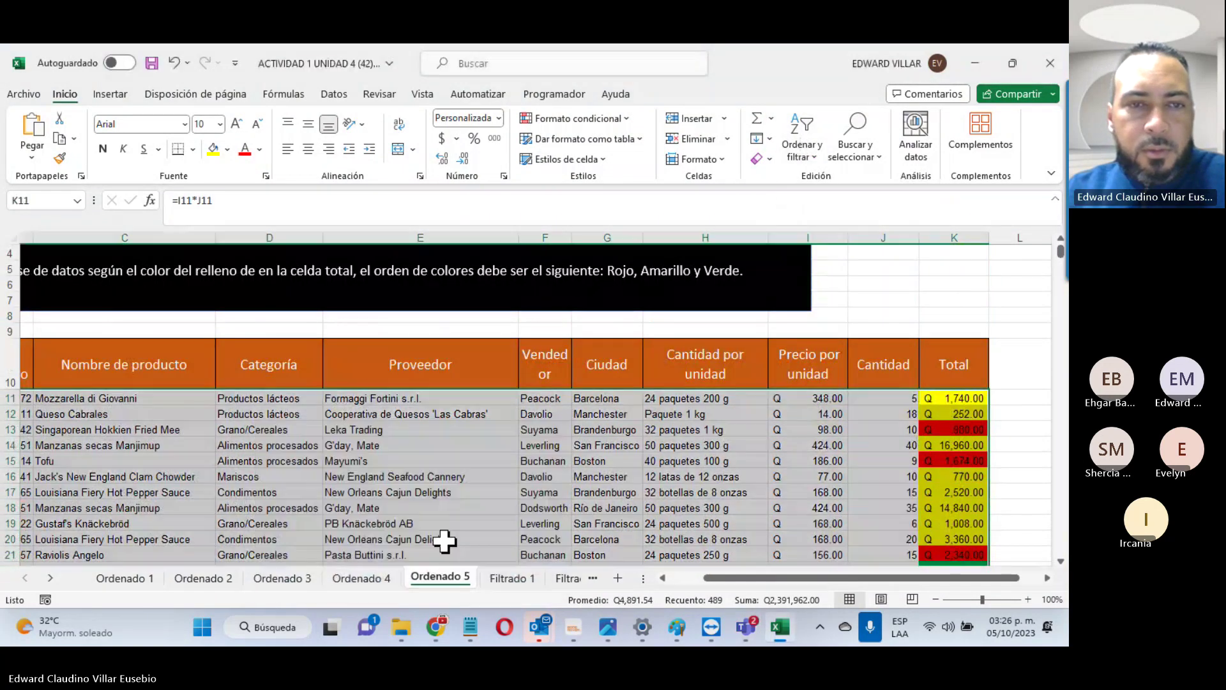
{"action": "left_click_drag", "start_coordinate": [534, 405], "coordinate": [578, 373]}
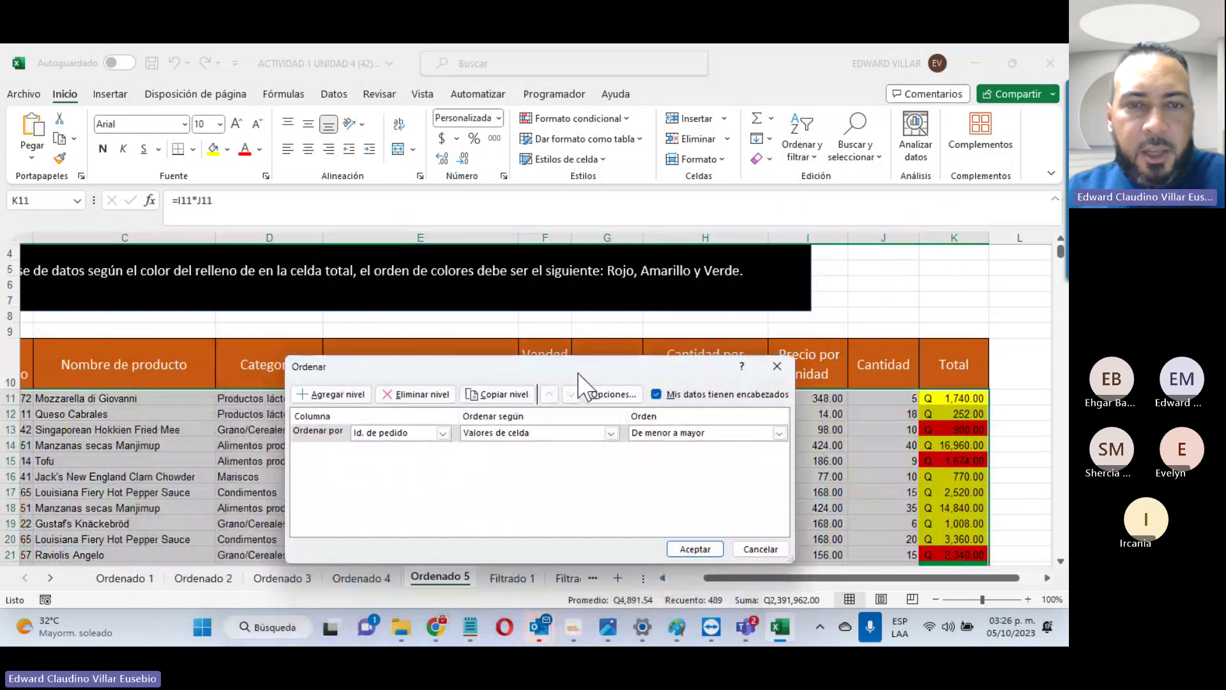
Step: Set the first sort level to Total by cell color, with red on top
{"action": "left_click", "coordinate": [442, 432]}
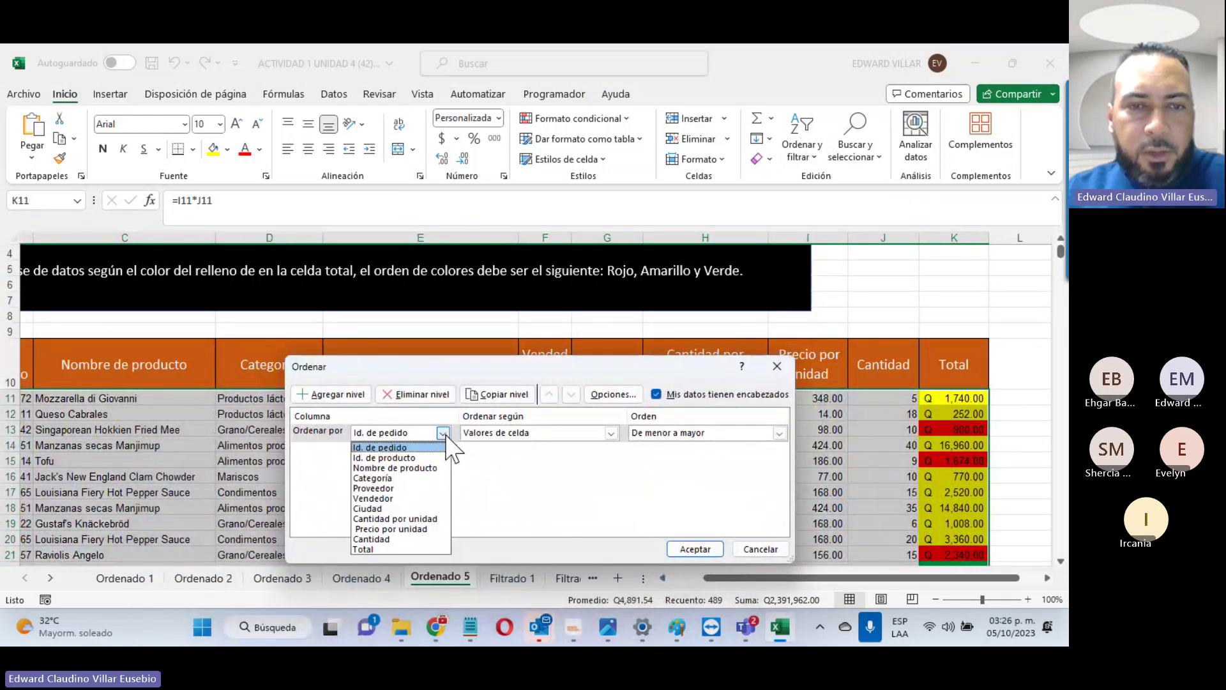
{"action": "left_click", "coordinate": [405, 550]}
{"action": "left_click", "coordinate": [539, 436]}
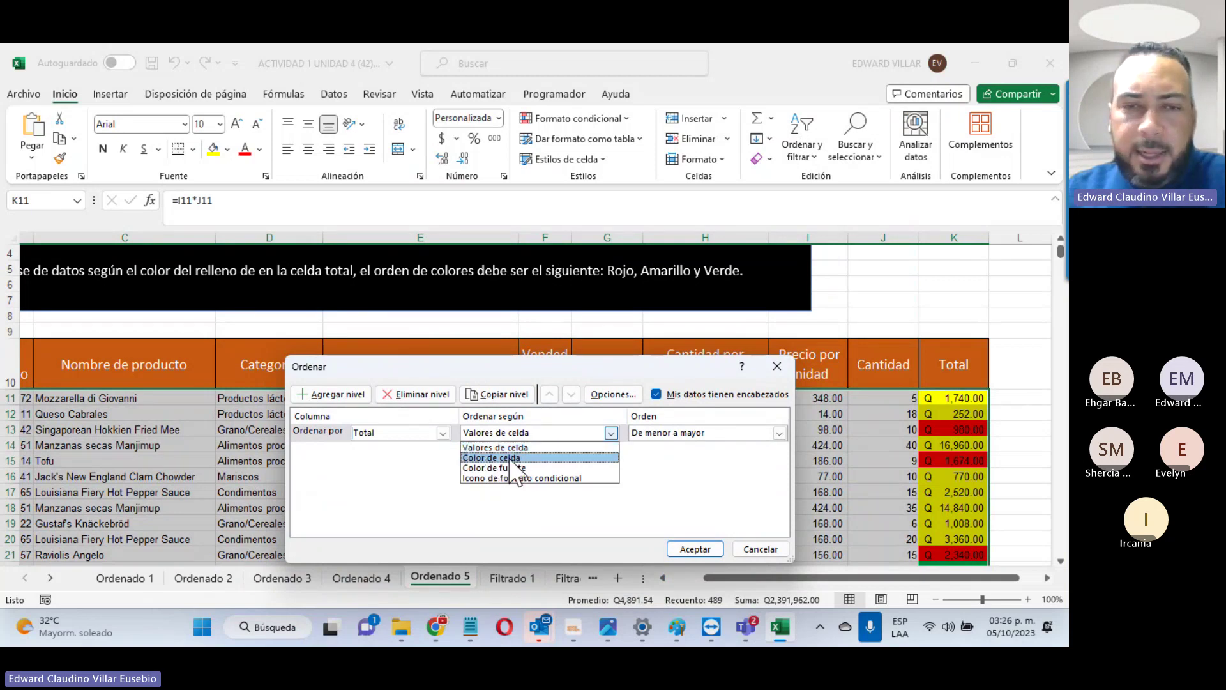
{"action": "left_click", "coordinate": [519, 458]}
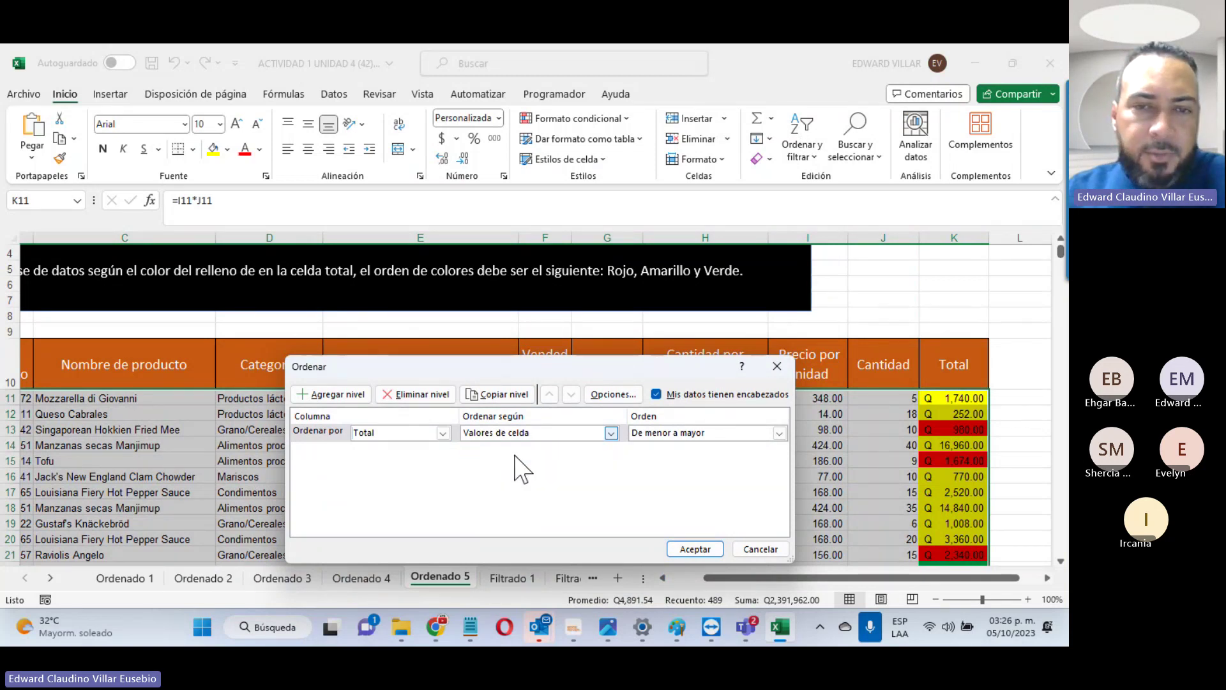
{"action": "left_click", "coordinate": [669, 437]}
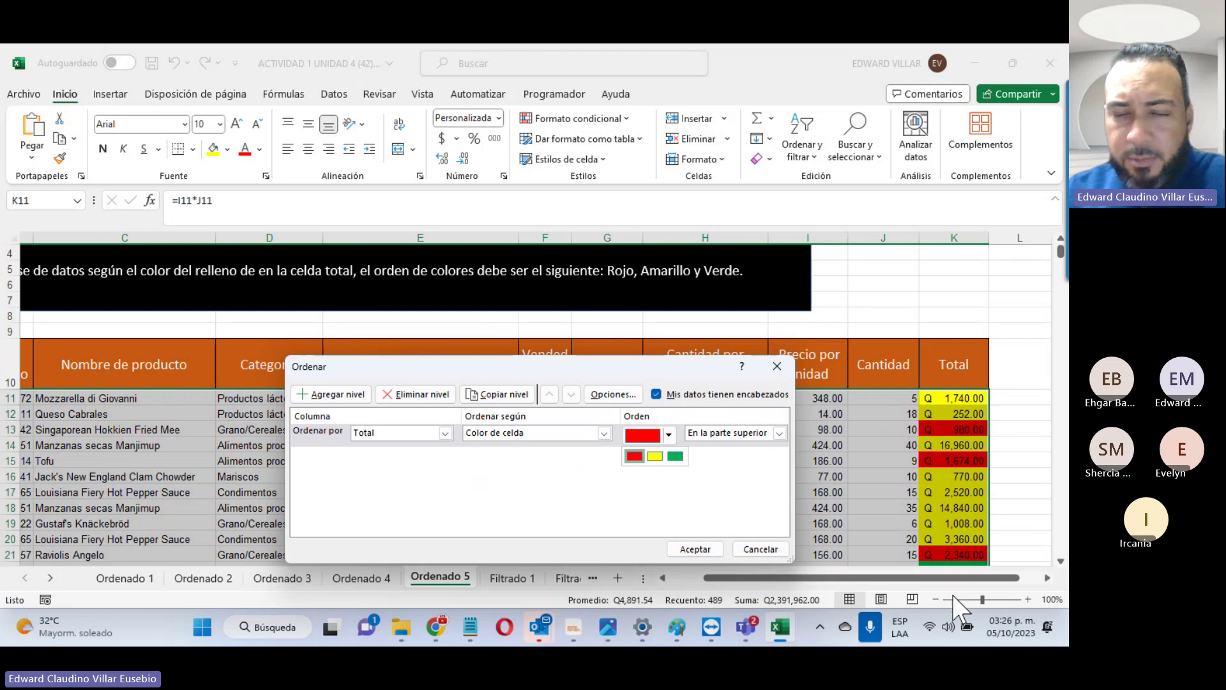
{"action": "left_click", "coordinate": [540, 486]}
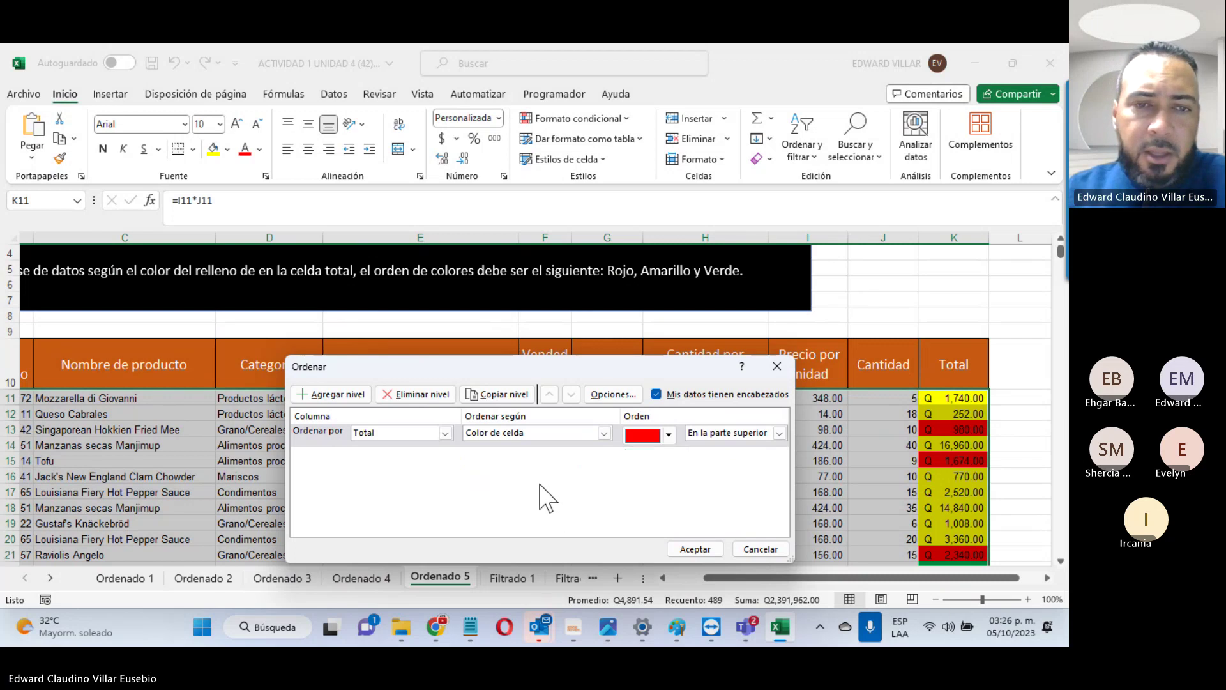
Step: Duplicate the red sort level and set the copy's cell color to yellow
{"action": "left_click", "coordinate": [509, 395]}
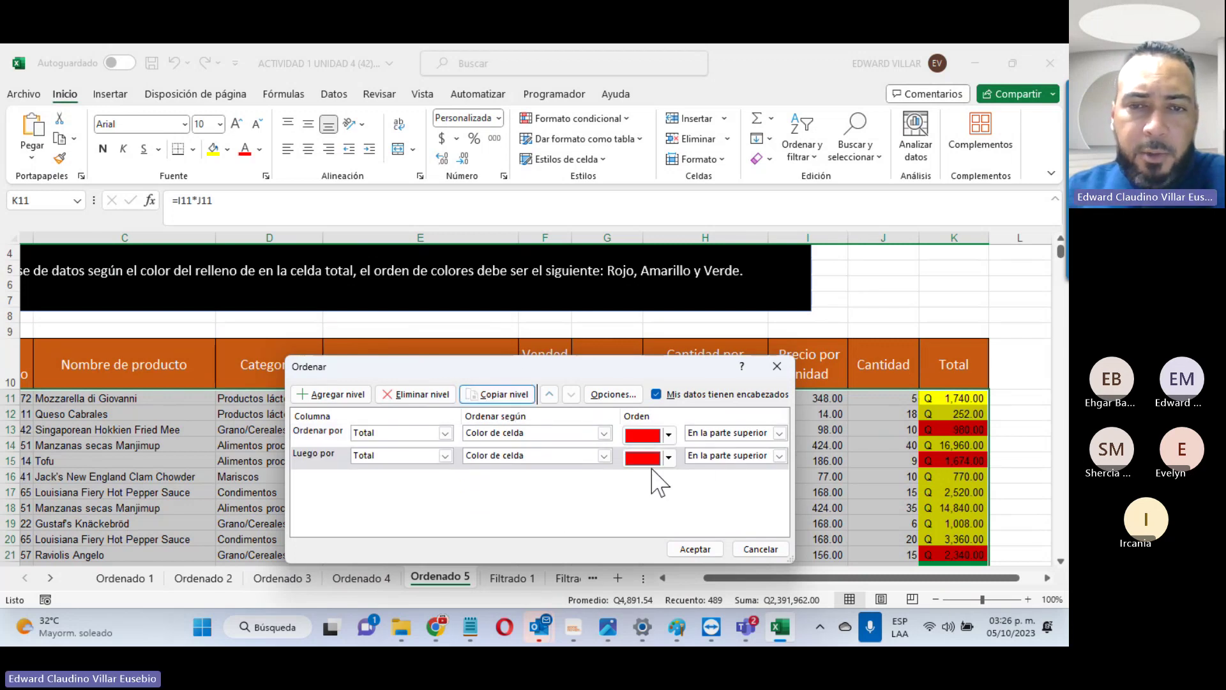
{"action": "left_click", "coordinate": [668, 456]}
{"action": "left_click", "coordinate": [645, 479]}
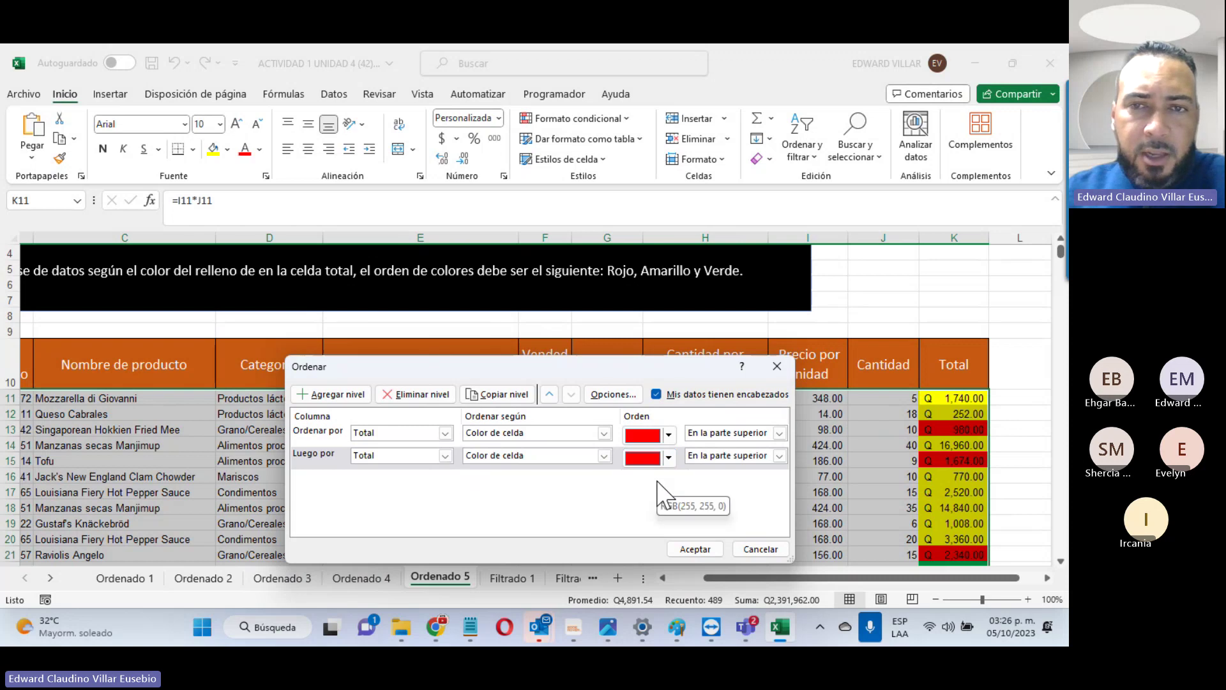
Step: Duplicate the yellow sort level, set the copy's cell color to green, and apply the three-level sort
{"action": "left_click", "coordinate": [505, 394]}
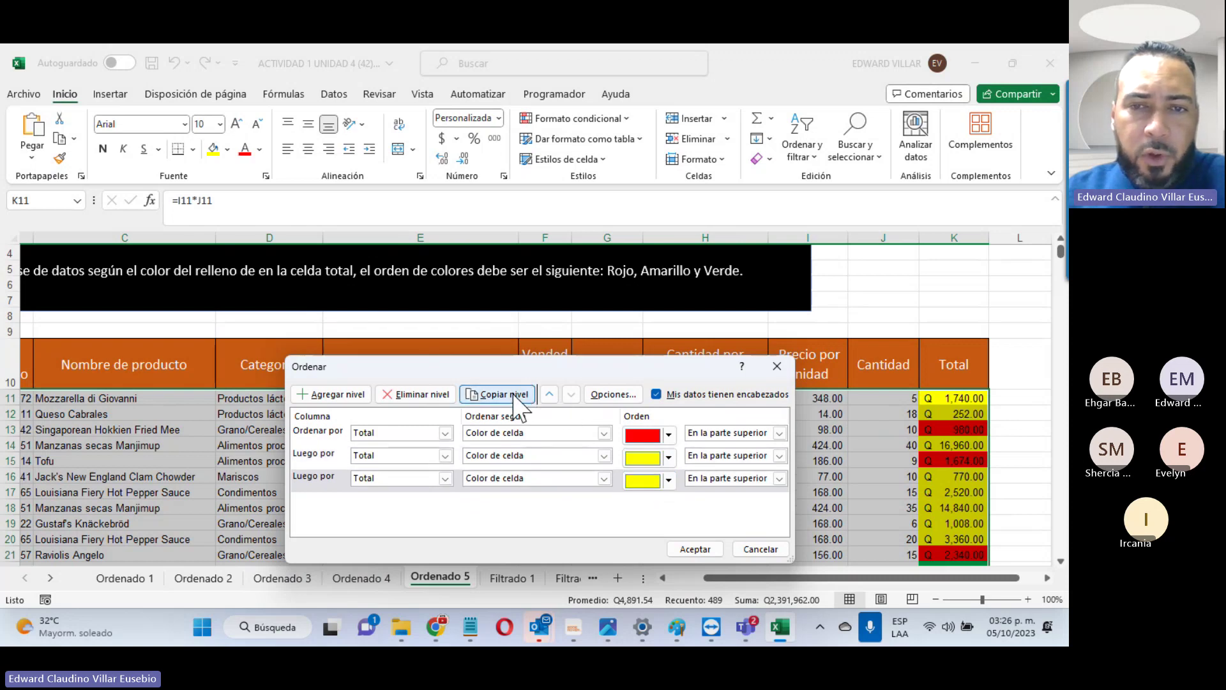
{"action": "left_click", "coordinate": [668, 479]}
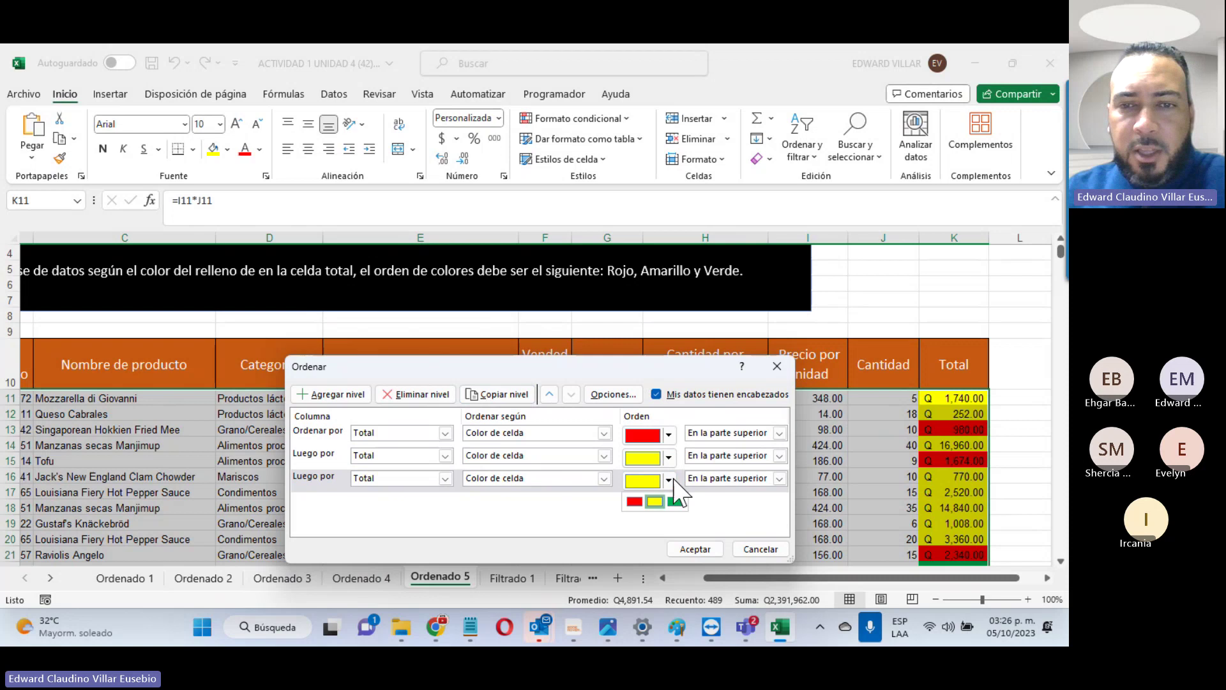
{"action": "left_click", "coordinate": [677, 514]}
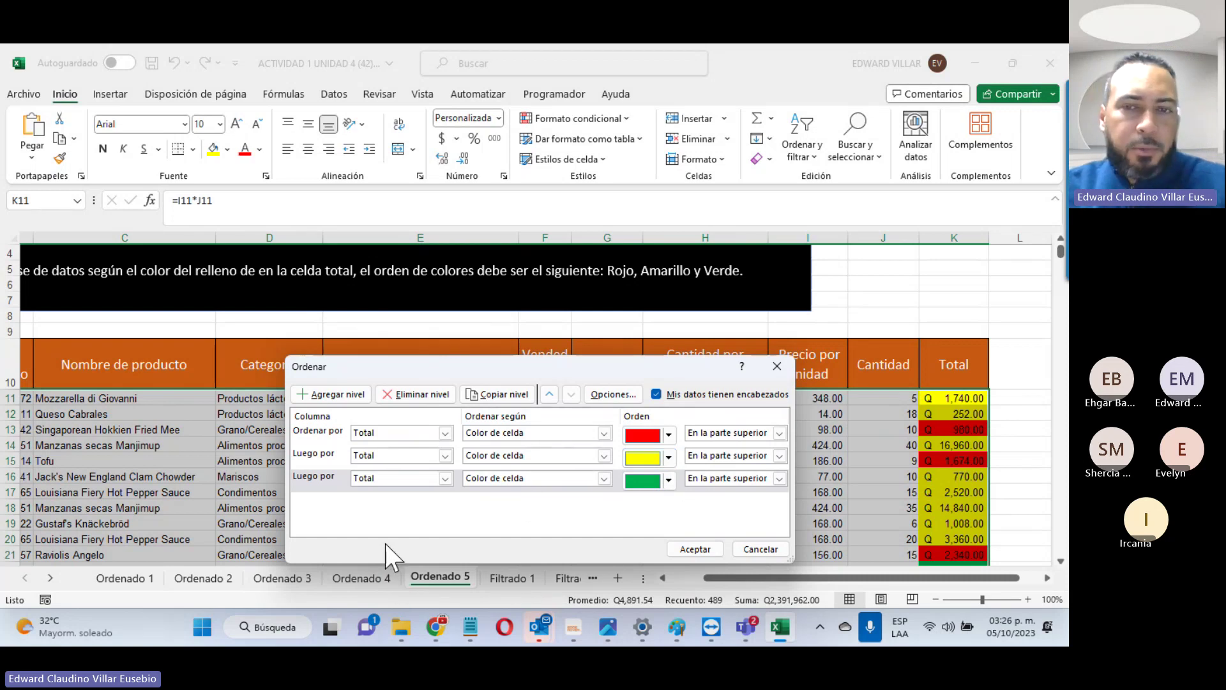
{"action": "left_click", "coordinate": [673, 549]}
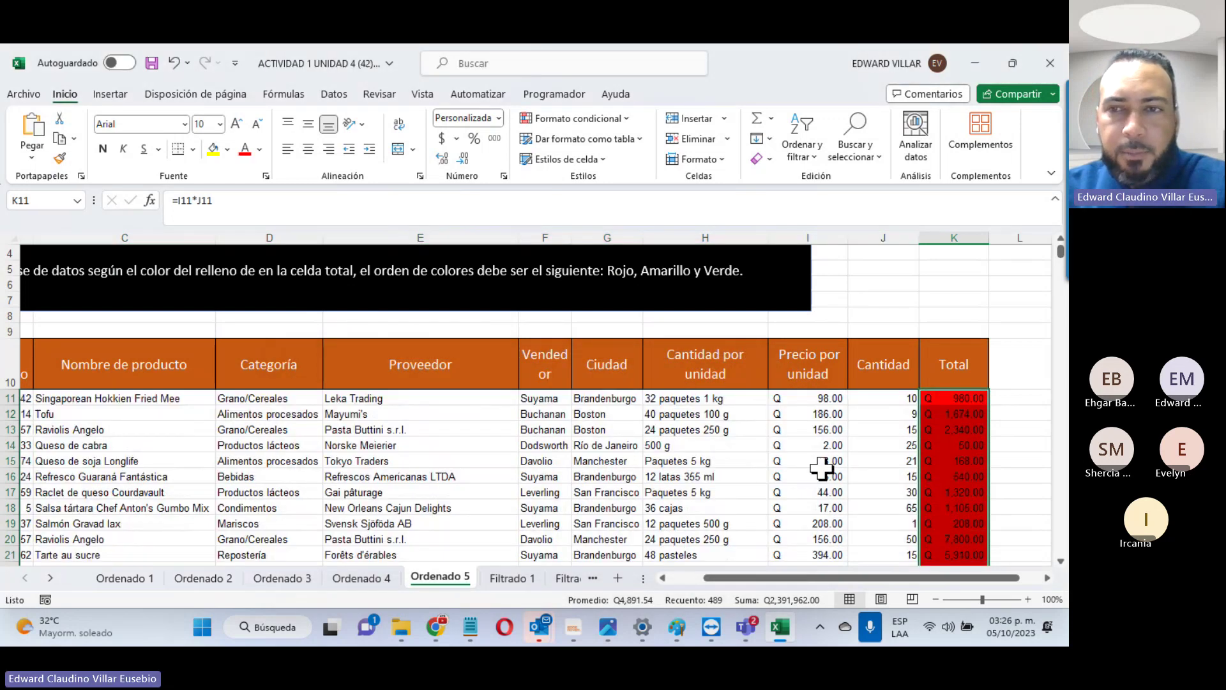
Step: Examine the Total column through the whole sorted table to check the order of the red, yellow and green fills
{"action": "scroll", "coordinate": [956, 404], "scroll_direction": "down", "scroll_amount": 2}
{"action": "scroll", "coordinate": [956, 404], "scroll_direction": "up", "scroll_amount": 2}
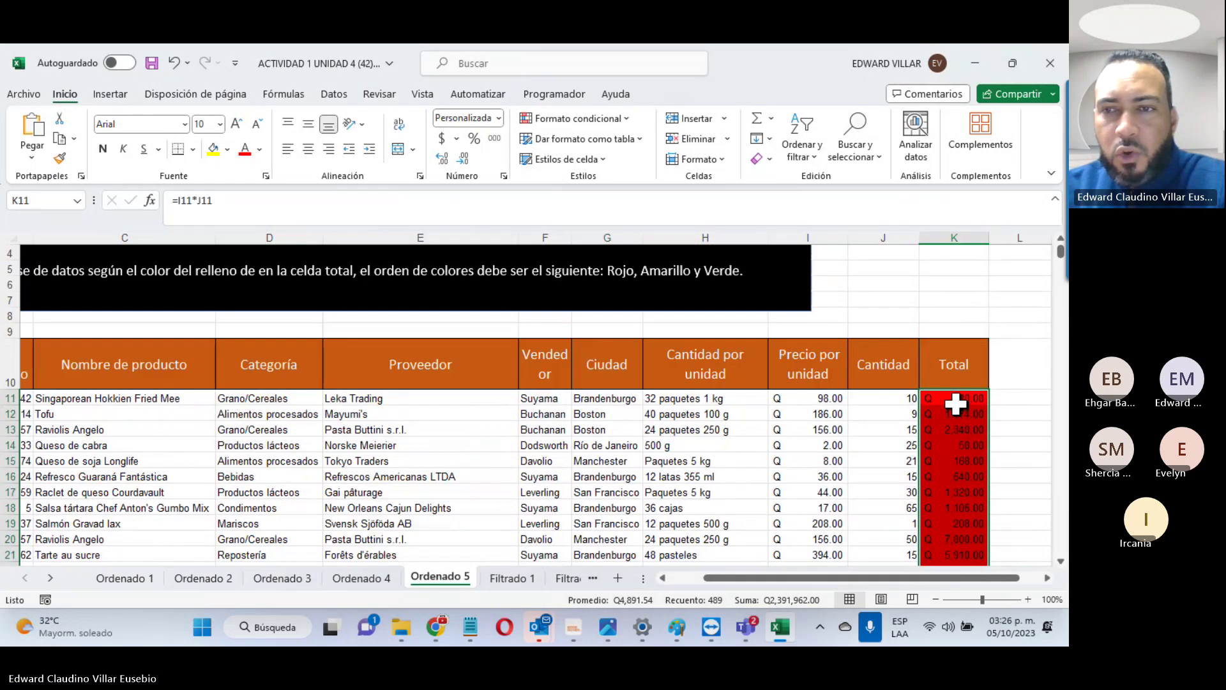
{"action": "scroll", "coordinate": [955, 404], "scroll_direction": "down", "scroll_amount": 3}
{"action": "scroll", "coordinate": [956, 403], "scroll_direction": "up", "scroll_amount": 3}
{"action": "left_click", "coordinate": [922, 415]}
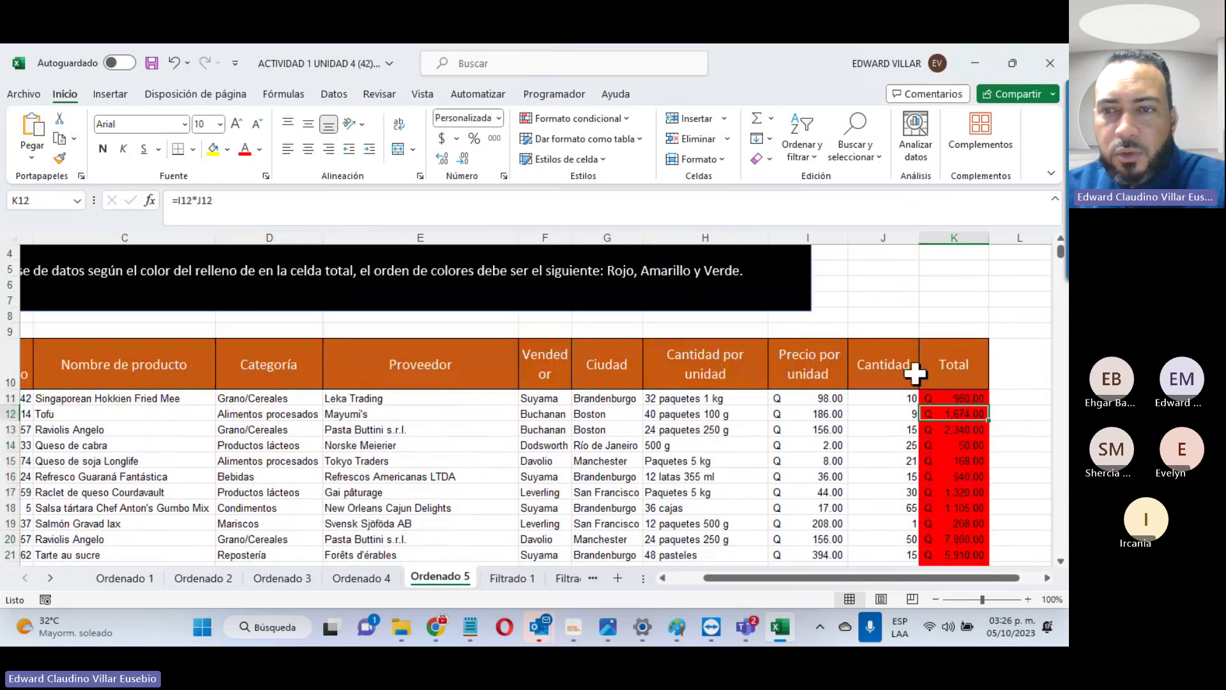
{"action": "scroll", "coordinate": [881, 396], "scroll_direction": "down", "scroll_amount": 7}
{"action": "scroll", "coordinate": [881, 396], "scroll_direction": "down", "scroll_amount": 20}
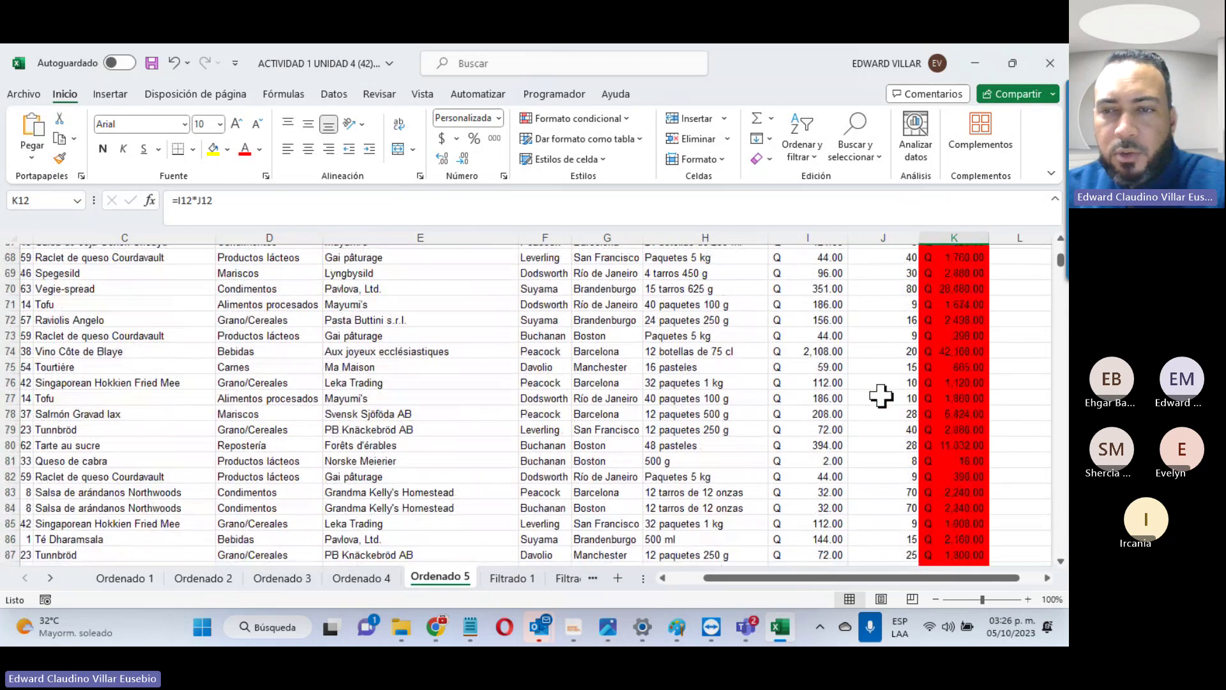
{"action": "scroll", "coordinate": [881, 397], "scroll_direction": "down", "scroll_amount": 20}
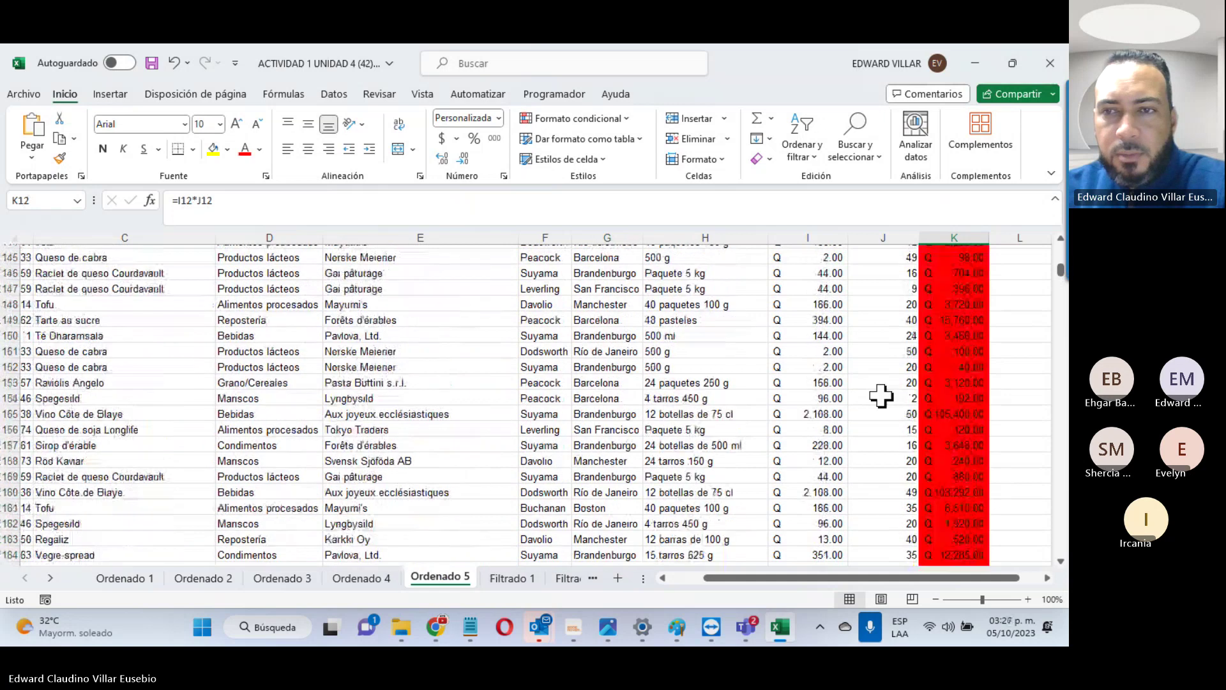
{"action": "scroll", "coordinate": [881, 397], "scroll_direction": "down", "scroll_amount": 20}
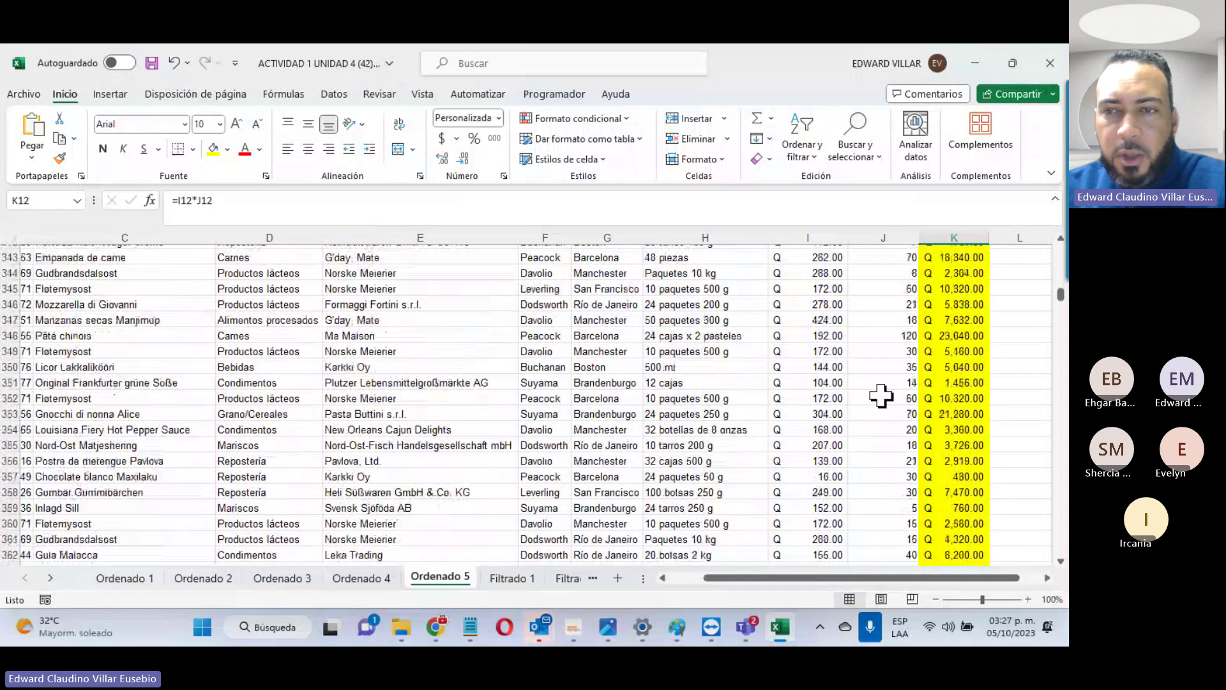
{"action": "scroll", "coordinate": [881, 396], "scroll_direction": "down", "scroll_amount": 20}
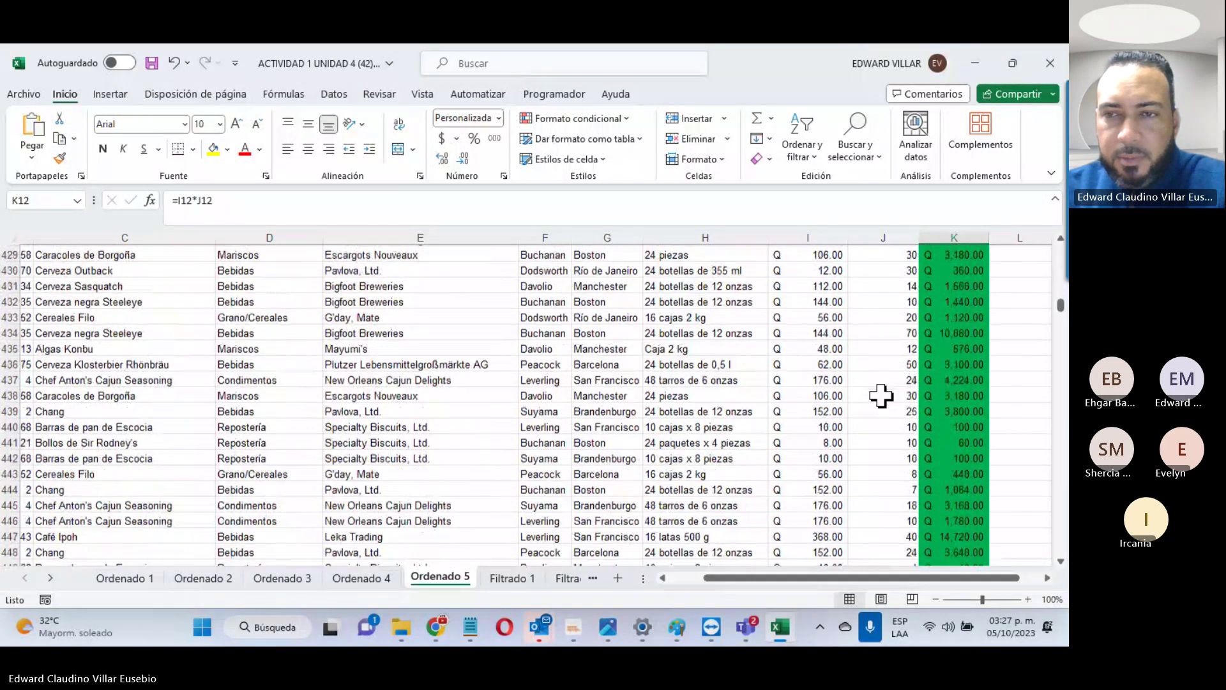
{"action": "scroll", "coordinate": [881, 397], "scroll_direction": "down", "scroll_amount": 14}
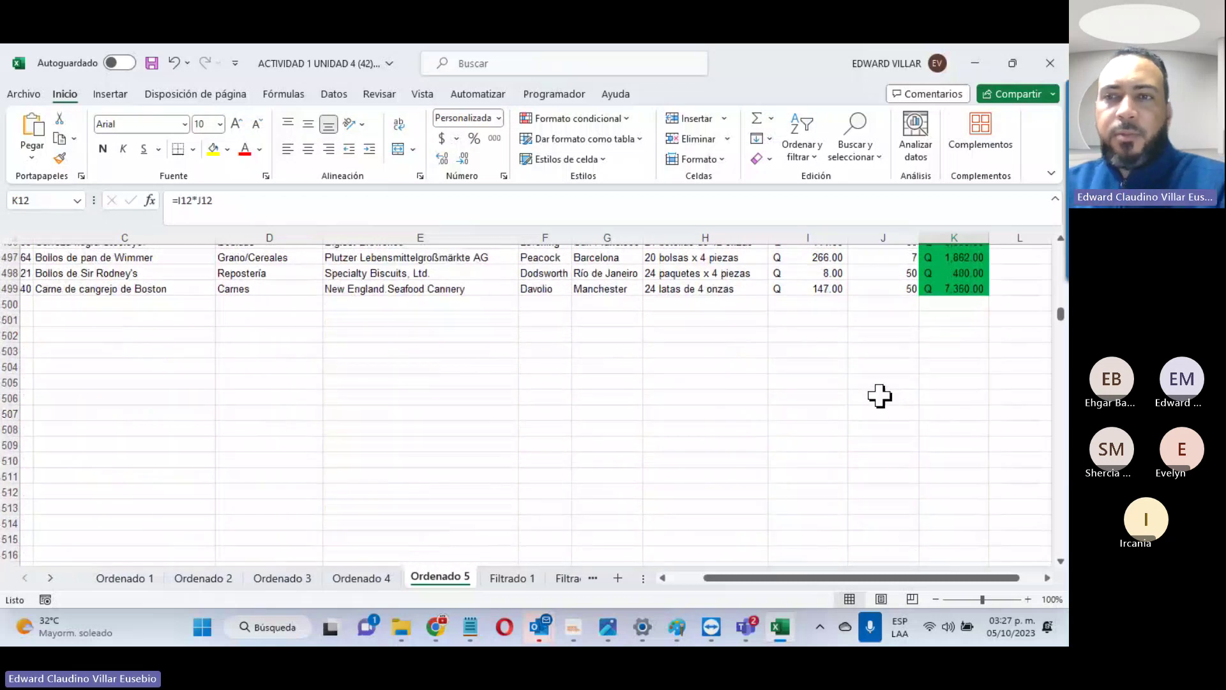
{"action": "scroll", "coordinate": [878, 396], "scroll_direction": "up", "scroll_amount": 7}
{"action": "scroll", "coordinate": [877, 396], "scroll_direction": "up", "scroll_amount": 20}
{"action": "scroll", "coordinate": [876, 398], "scroll_direction": "up", "scroll_amount": 20}
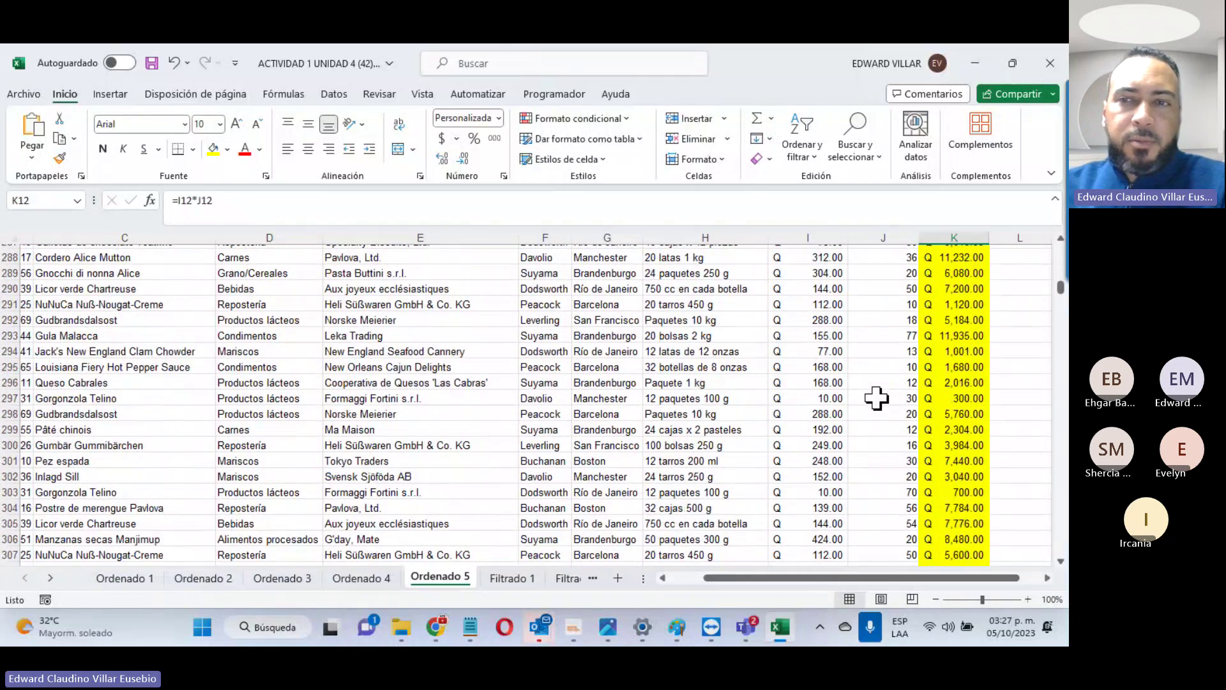
{"action": "scroll", "coordinate": [877, 397], "scroll_direction": "up", "scroll_amount": 20}
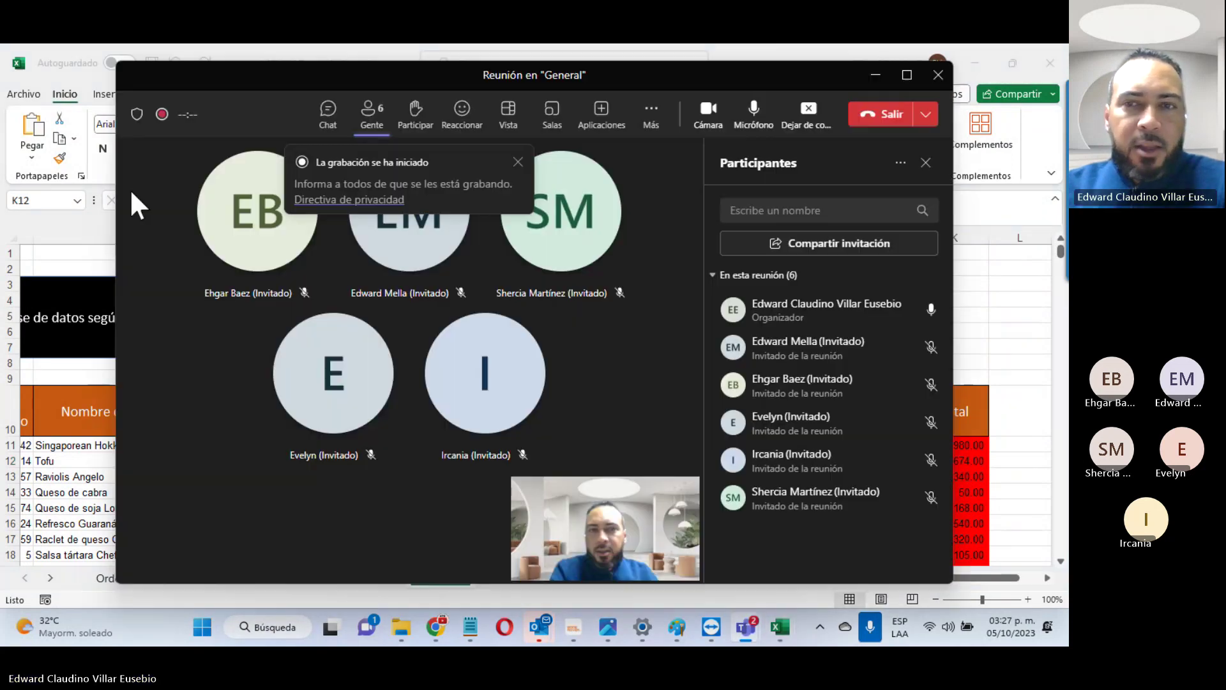
Step: In the Teams meeting, switch the camera and microphone off and back on, and minimize the meeting window
{"action": "left_click", "coordinate": [707, 110]}
{"action": "left_click", "coordinate": [764, 120]}
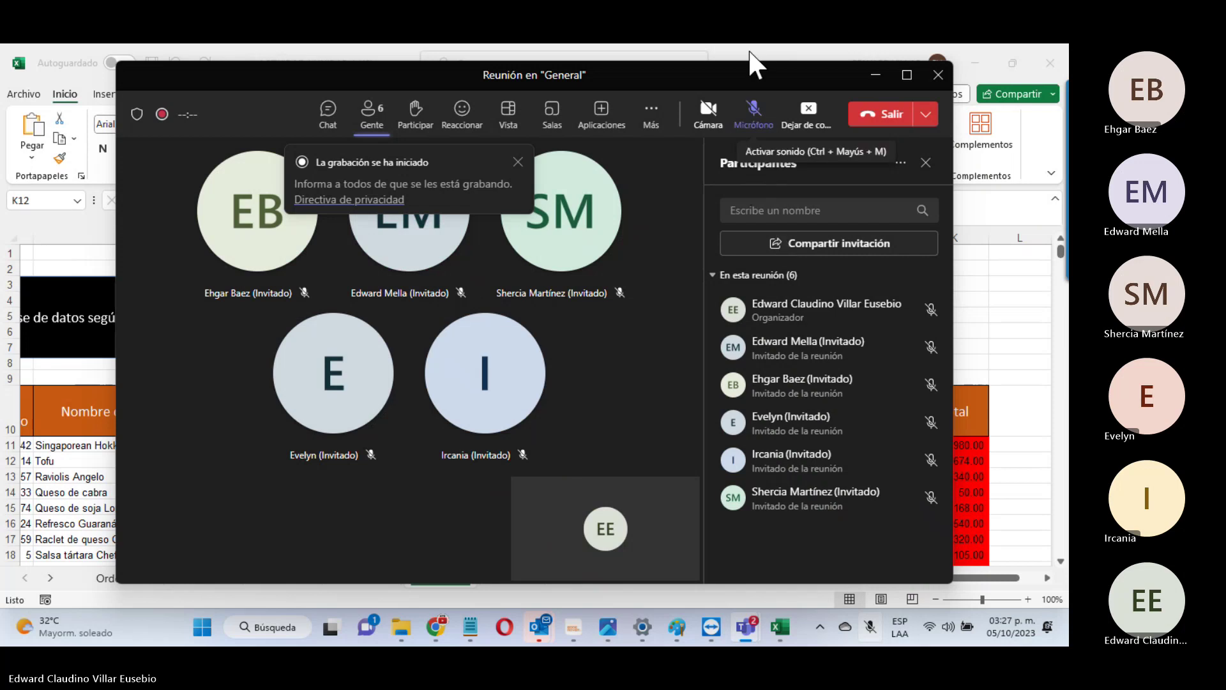
{"action": "left_click", "coordinate": [760, 118]}
{"action": "left_click", "coordinate": [708, 116]}
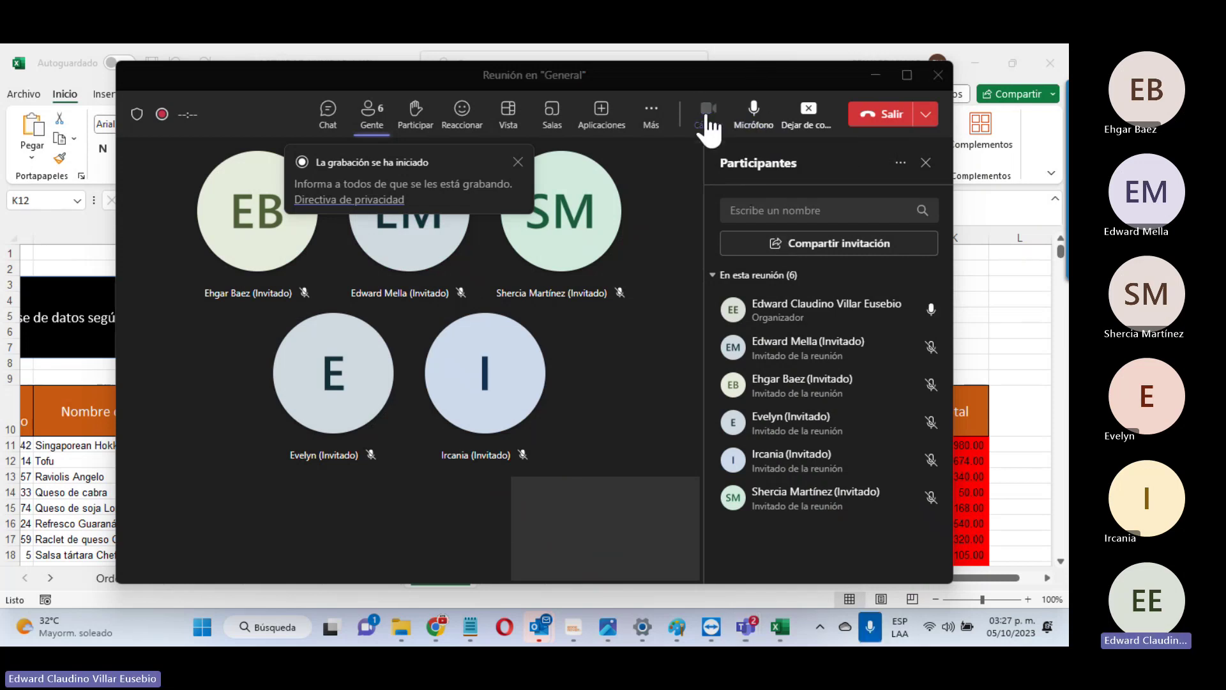
{"action": "left_click", "coordinate": [875, 76]}
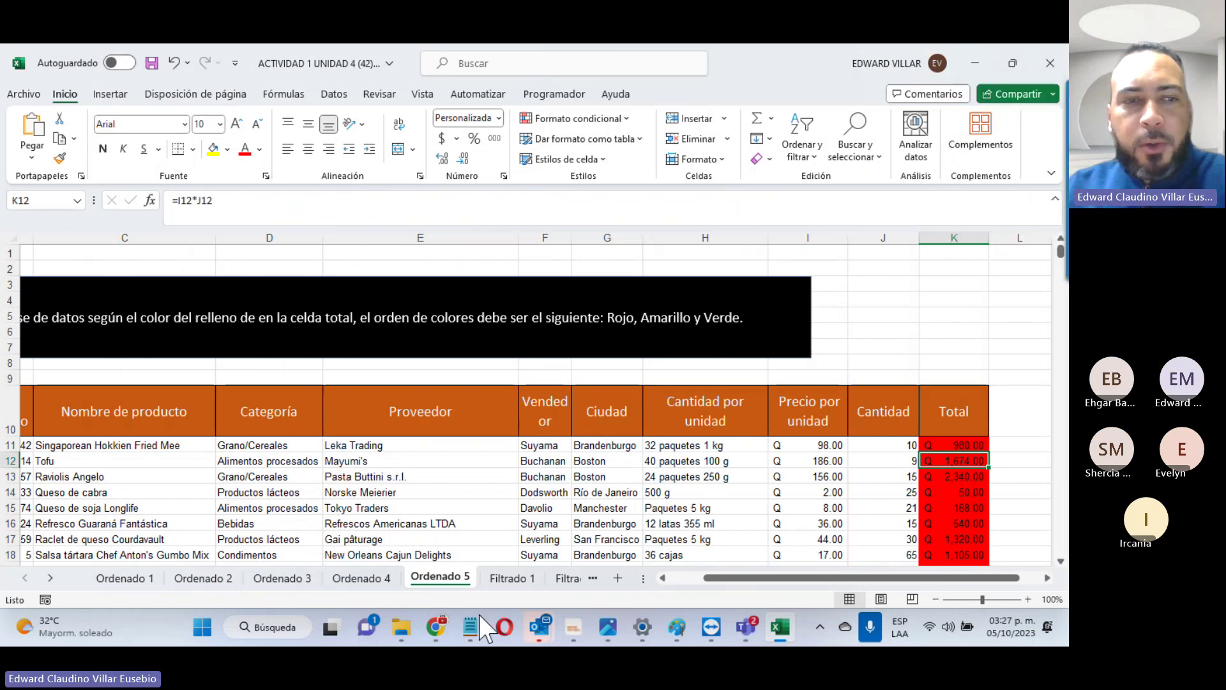
Step: Open the Filtrado 1 sheet and bring its exercise instruction into view
{"action": "left_click", "coordinate": [50, 578]}
{"action": "left_click", "coordinate": [50, 578]}
{"action": "left_click", "coordinate": [50, 578]}
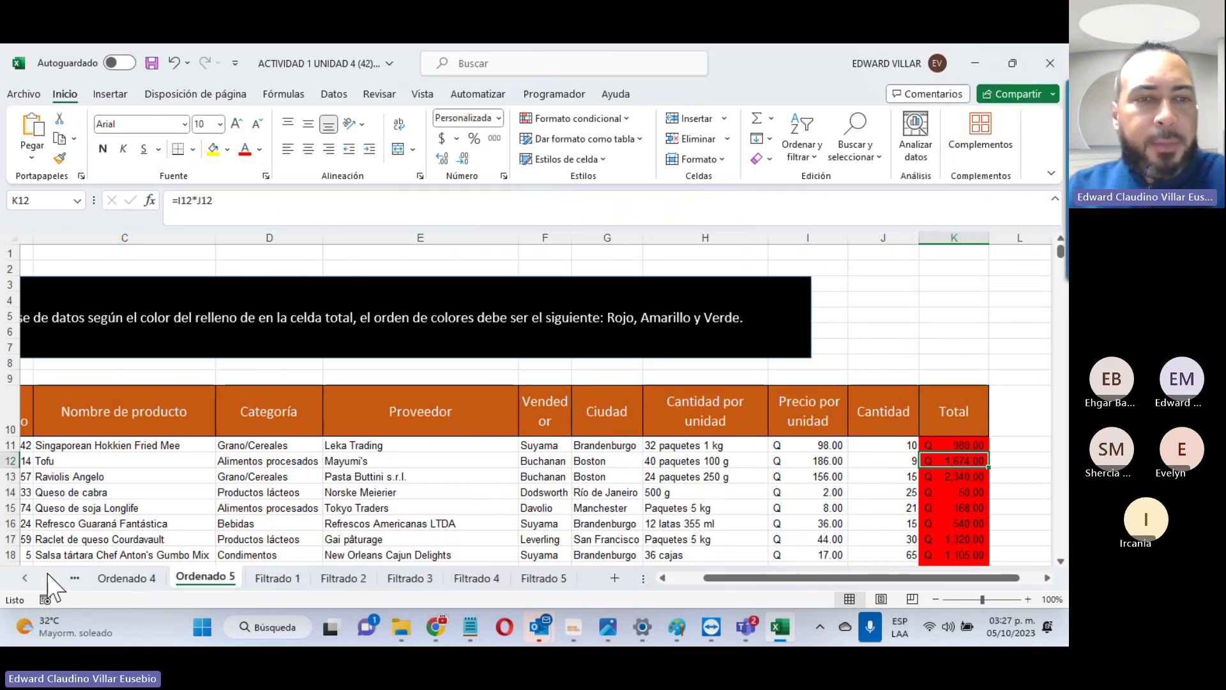
{"action": "left_click", "coordinate": [278, 577]}
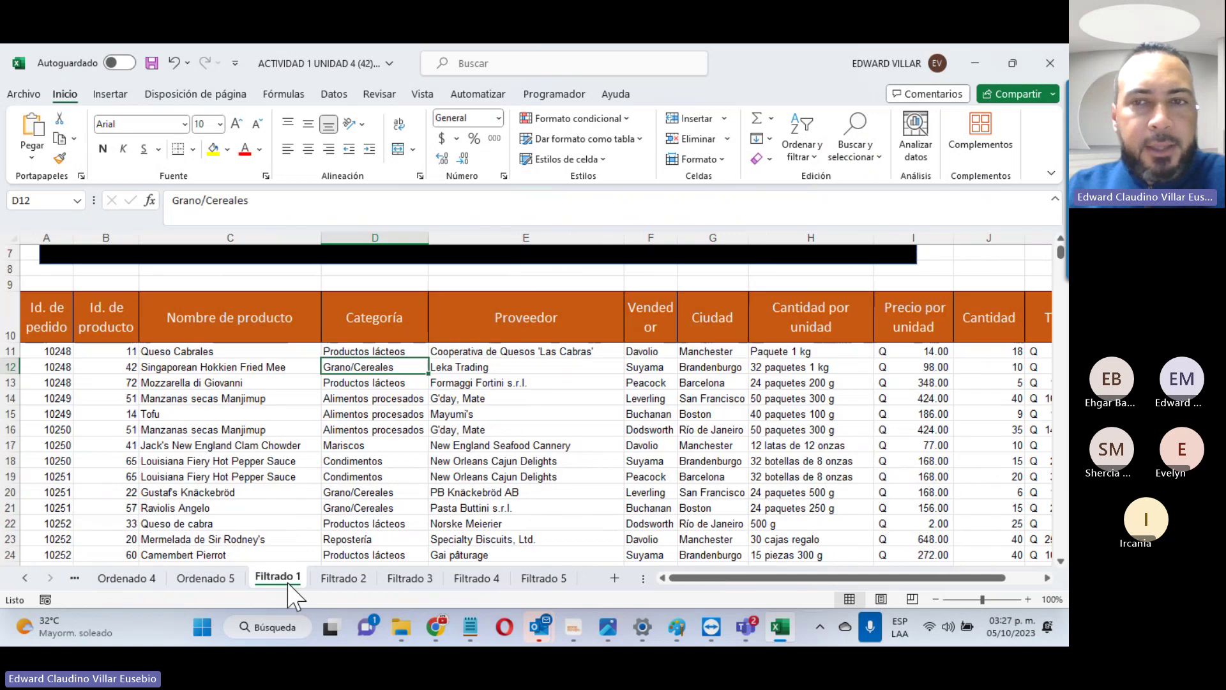
{"action": "scroll", "coordinate": [562, 409], "scroll_direction": "up", "scroll_amount": 3}
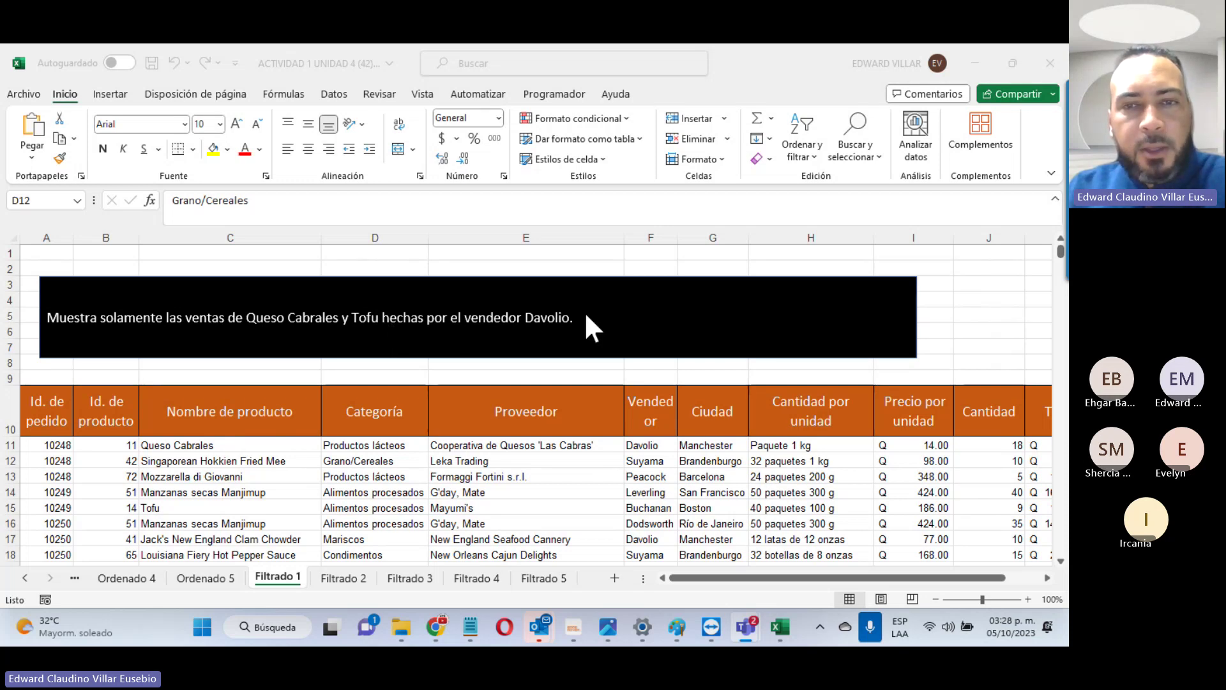
Step: Turn on filtering for the header row 10 of the Filtrado 1 table
{"action": "left_click", "coordinate": [656, 402]}
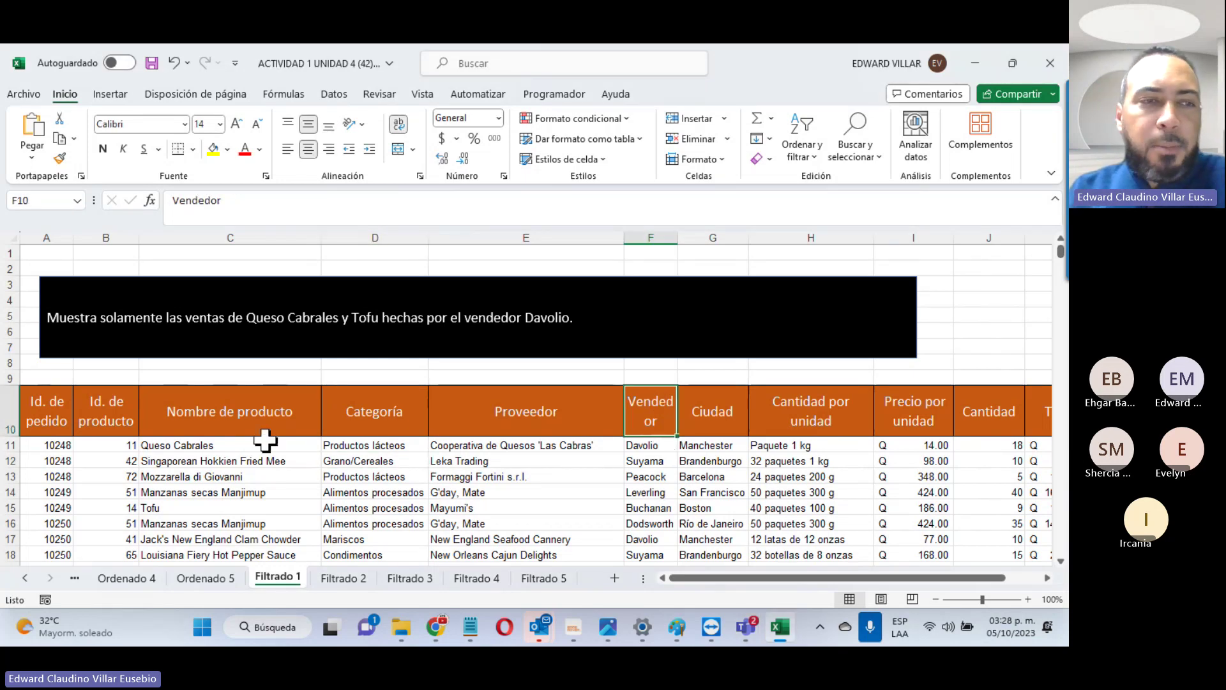
{"action": "left_click", "coordinate": [11, 415]}
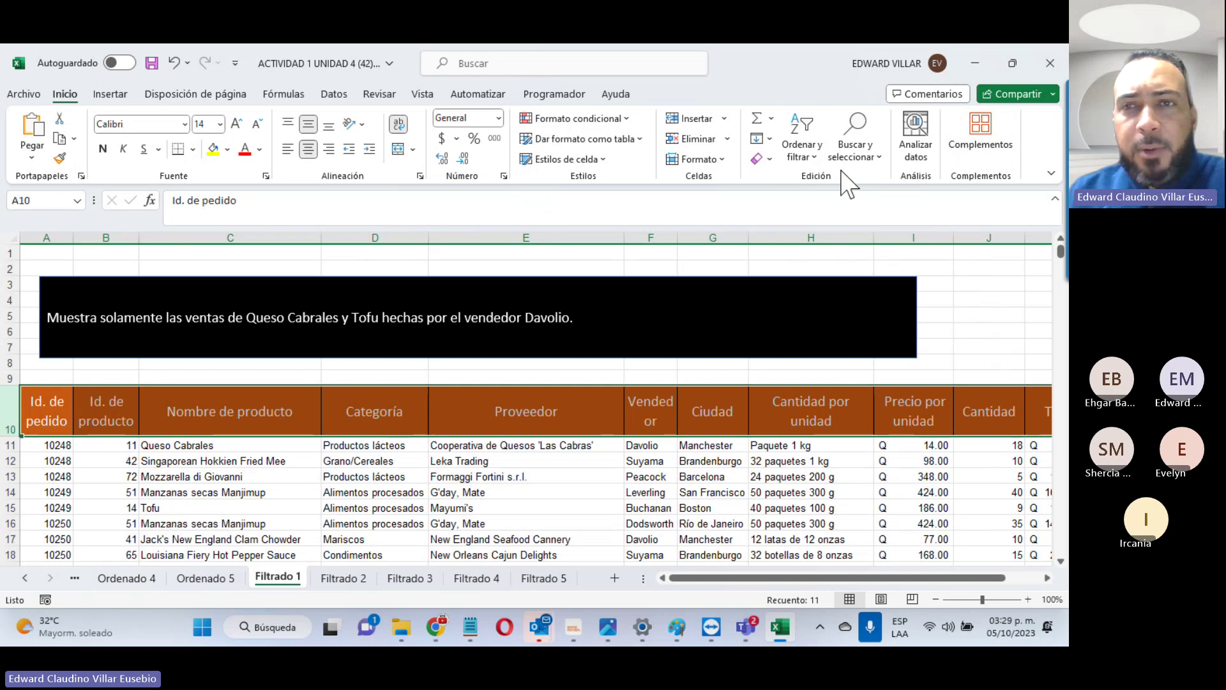
{"action": "left_click", "coordinate": [801, 152]}
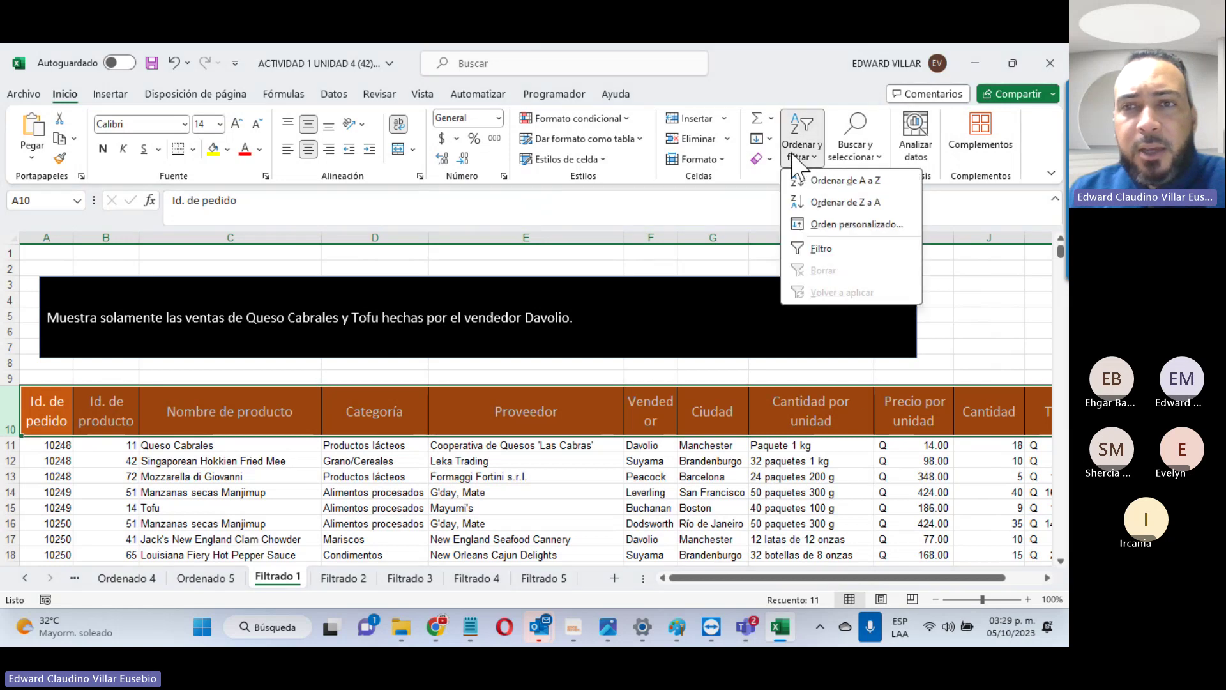
{"action": "left_click", "coordinate": [806, 249]}
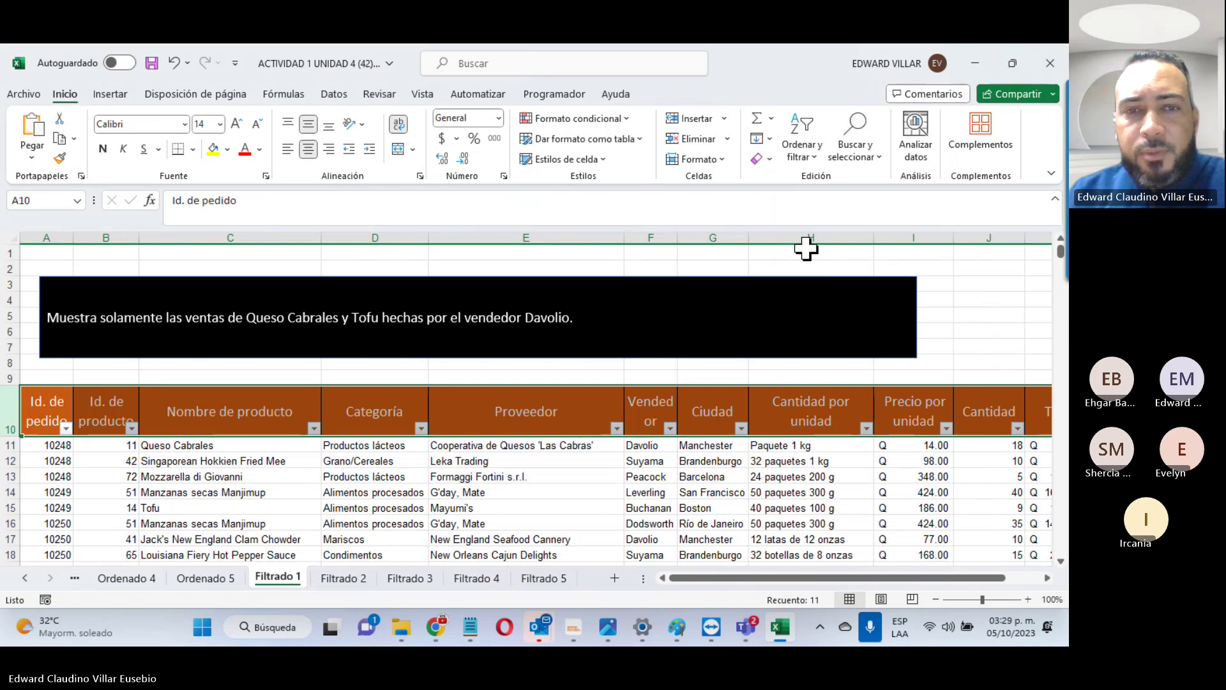
Step: Filter the Nombre de producto column to show only Tofu and Queso Cabrales
{"action": "left_click", "coordinate": [209, 428]}
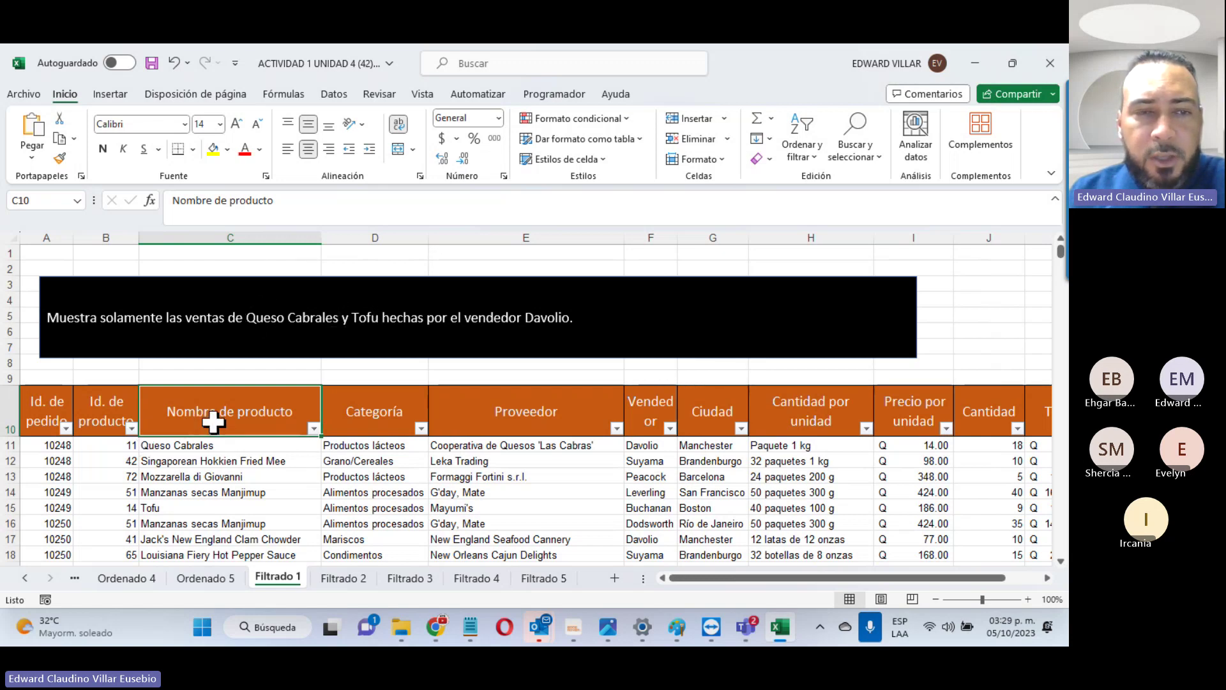
{"action": "left_click", "coordinate": [314, 428]}
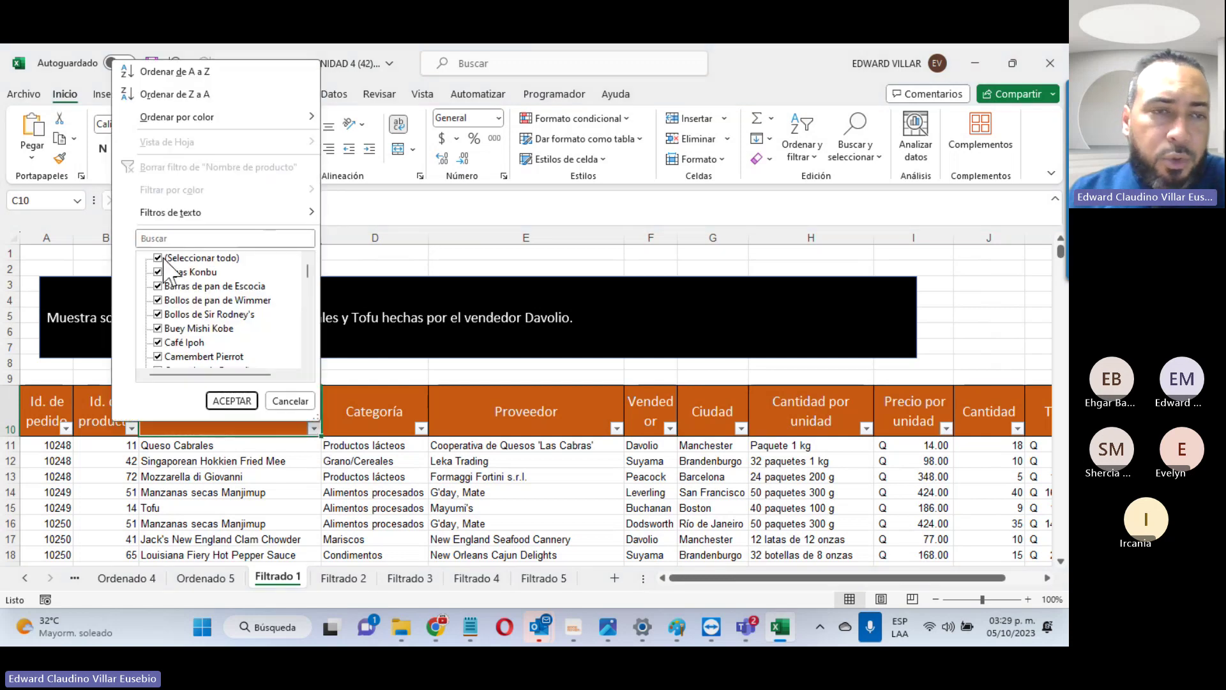
{"action": "scroll", "coordinate": [167, 262], "scroll_direction": "down", "scroll_amount": 4}
{"action": "scroll", "coordinate": [168, 281], "scroll_direction": "up", "scroll_amount": 4}
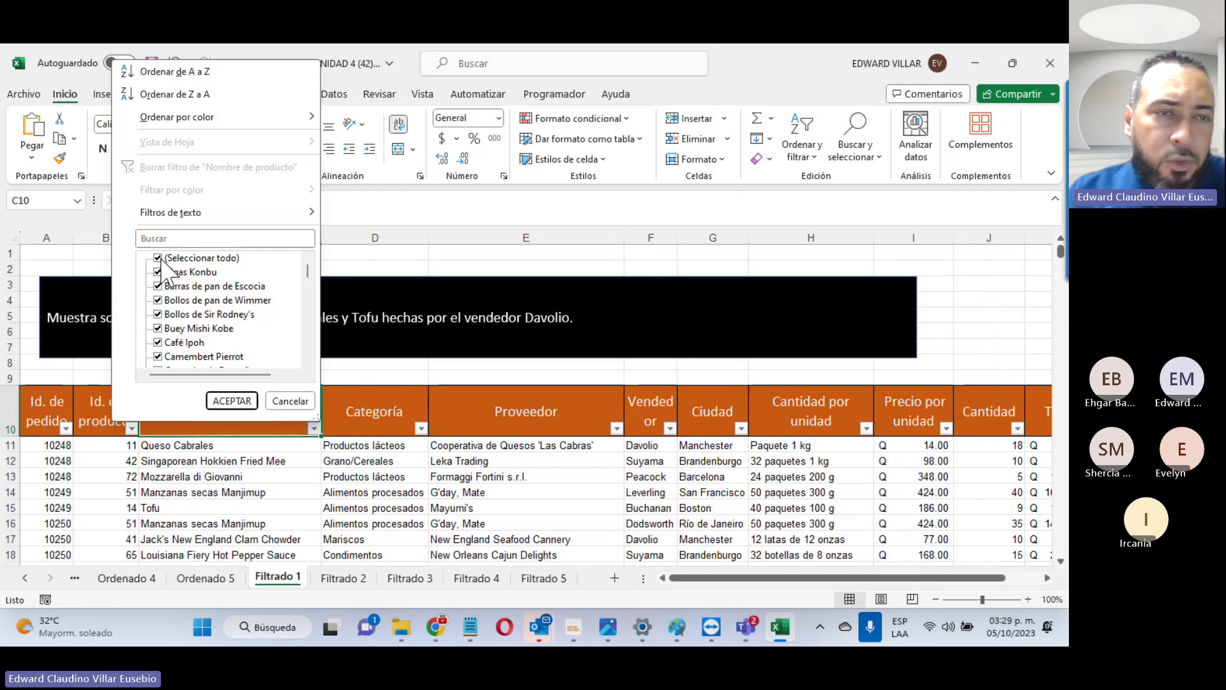
{"action": "left_click", "coordinate": [162, 260]}
{"action": "scroll", "coordinate": [171, 336], "scroll_direction": "down", "scroll_amount": 4}
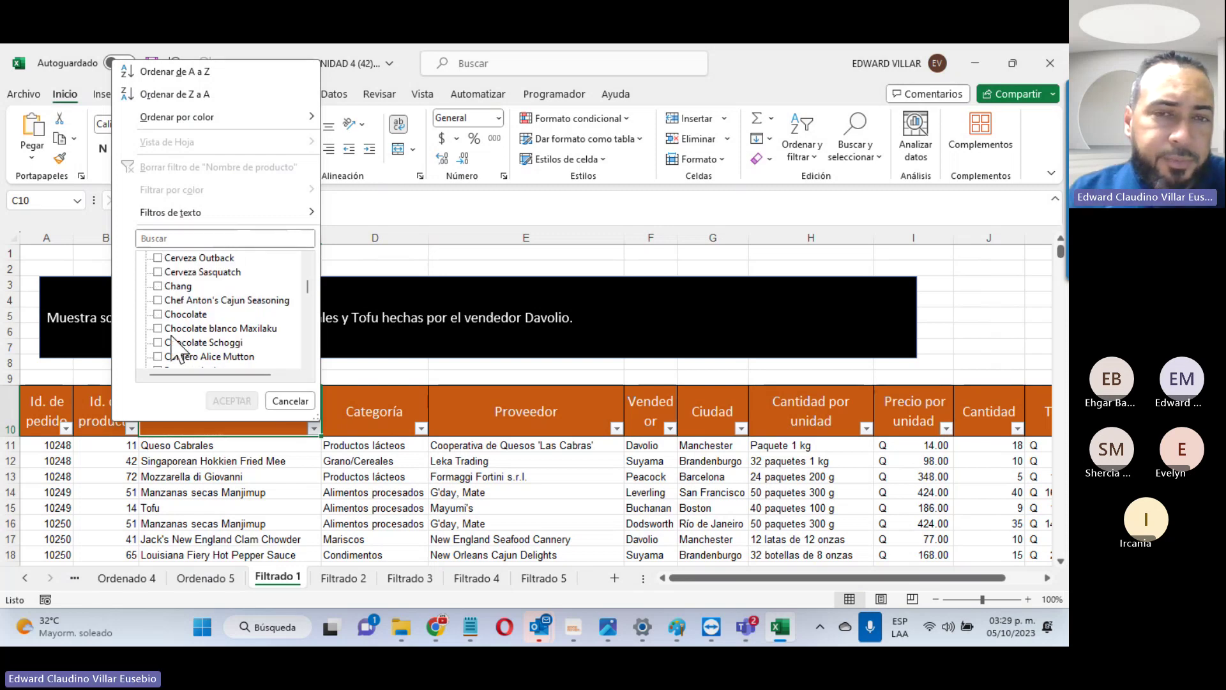
{"action": "scroll", "coordinate": [172, 345], "scroll_direction": "down", "scroll_amount": 15}
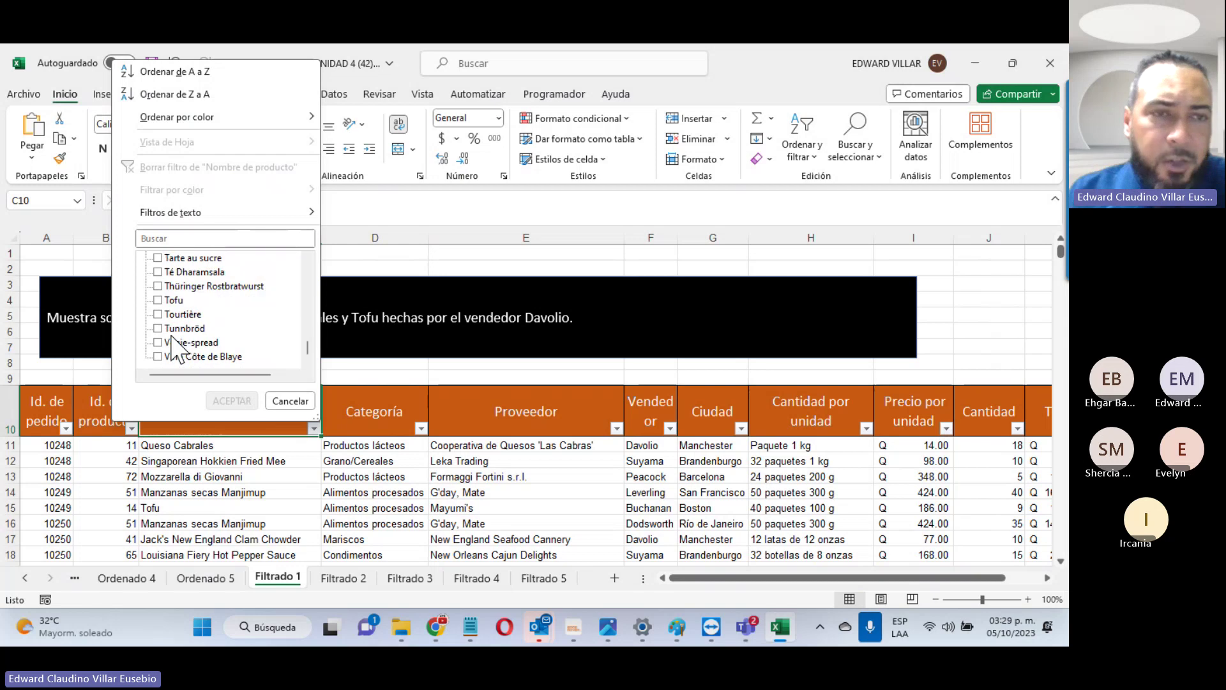
{"action": "left_click", "coordinate": [160, 300]}
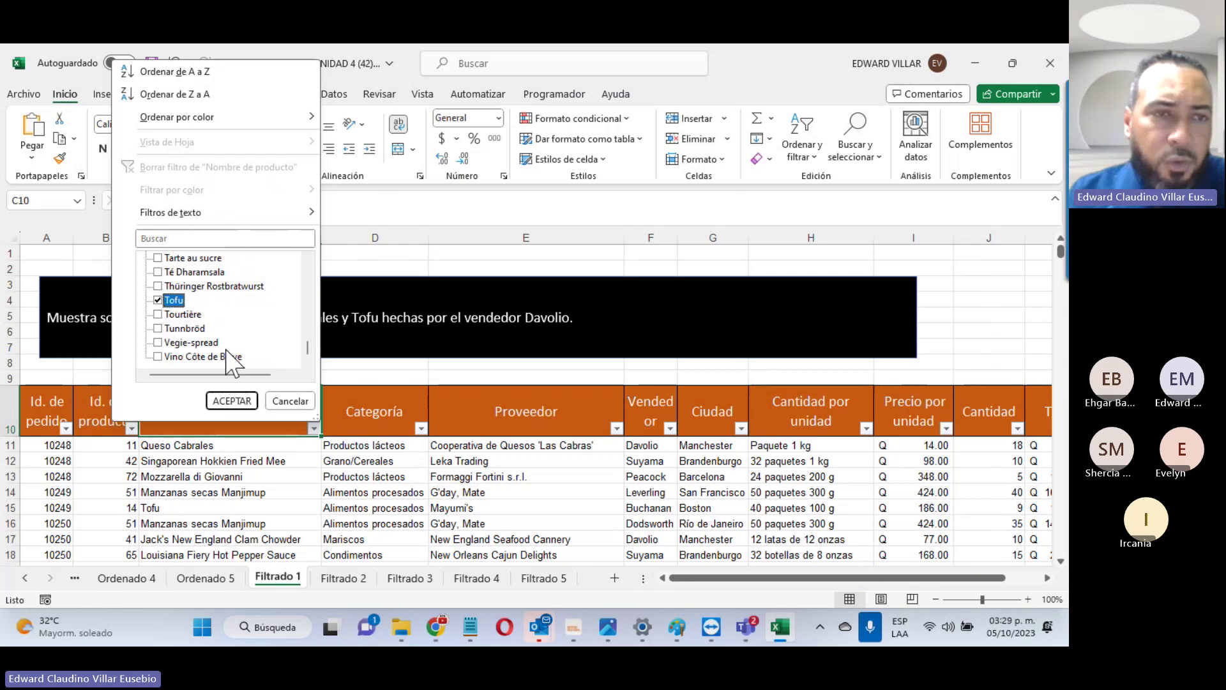
{"action": "scroll", "coordinate": [234, 357], "scroll_direction": "up", "scroll_amount": 3}
{"action": "scroll", "coordinate": [233, 363], "scroll_direction": "up", "scroll_amount": 5}
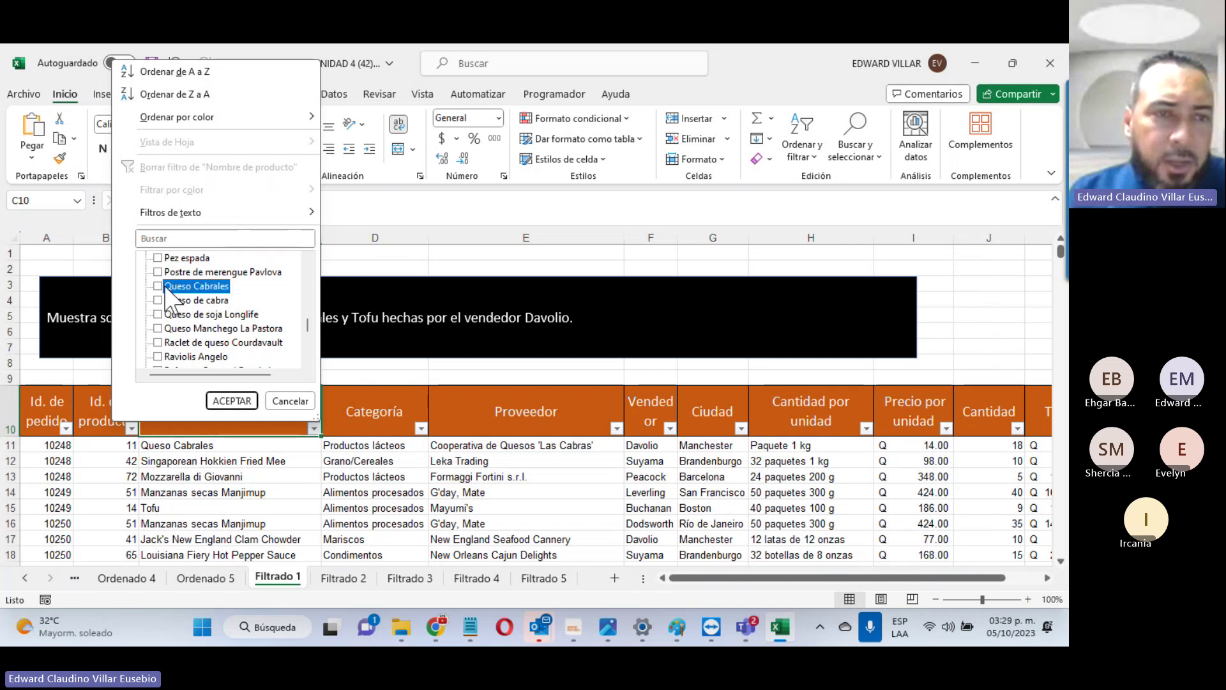
{"action": "left_click", "coordinate": [167, 286]}
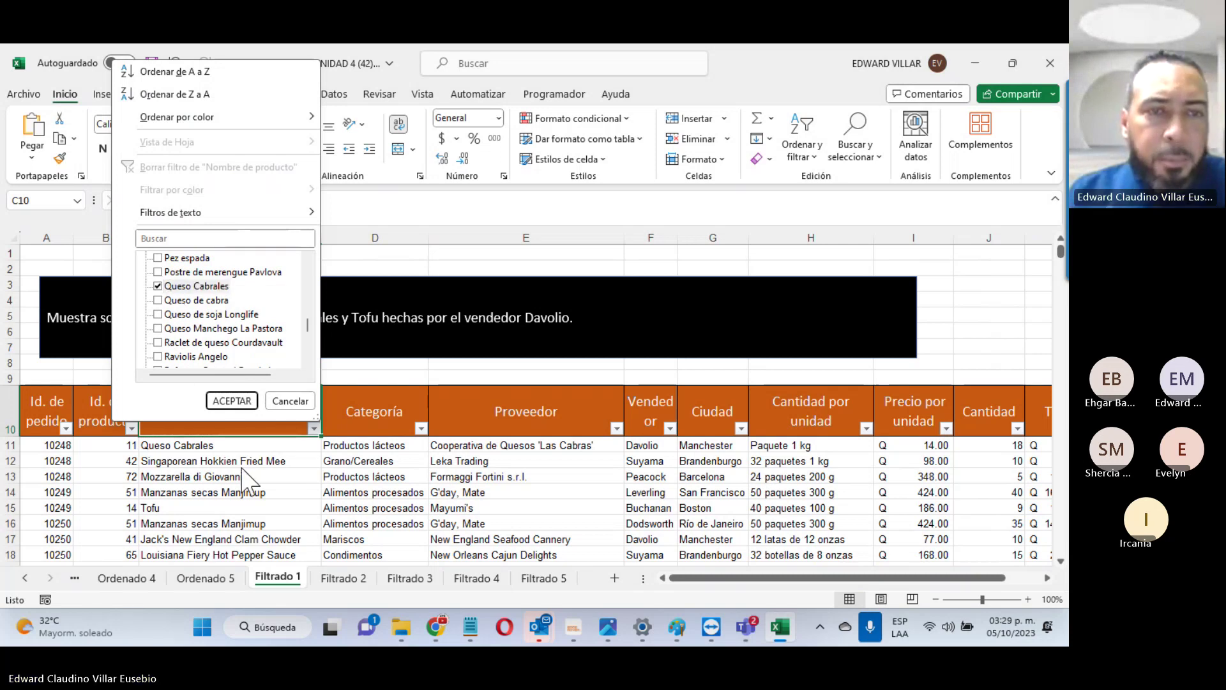
{"action": "left_click", "coordinate": [234, 402]}
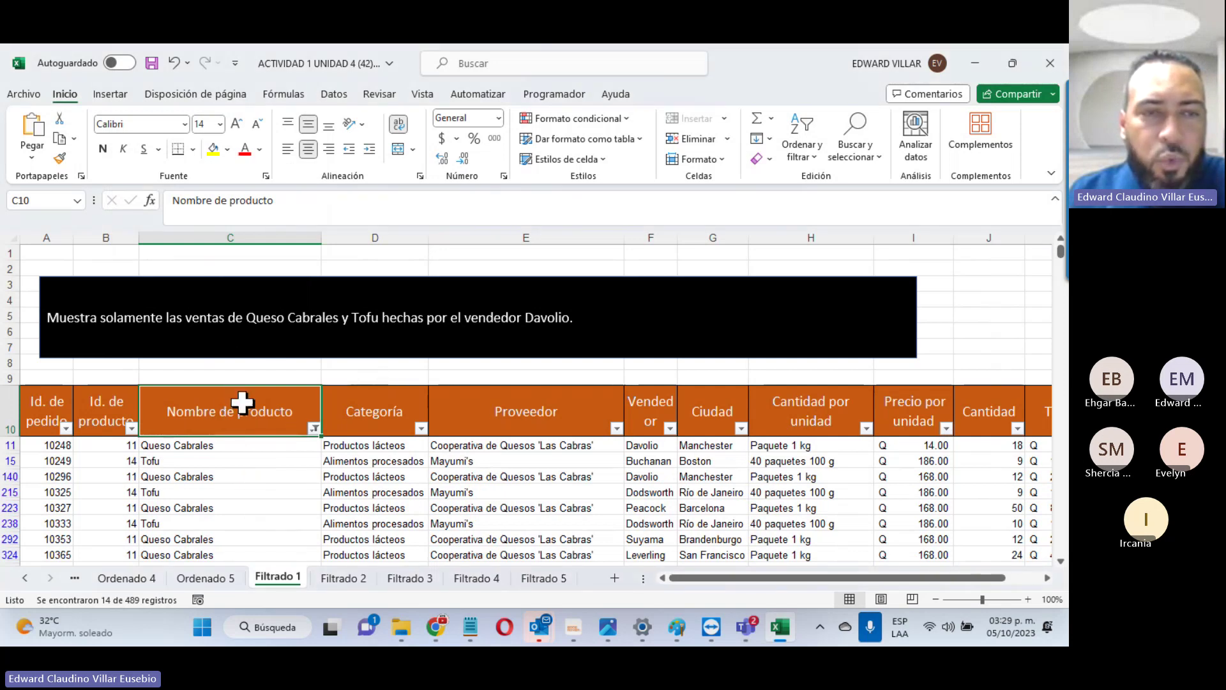
Step: Examine the filtered product rows and their sellers against the wording of the exercise instruction
{"action": "scroll", "coordinate": [241, 403], "scroll_direction": "down", "scroll_amount": 4}
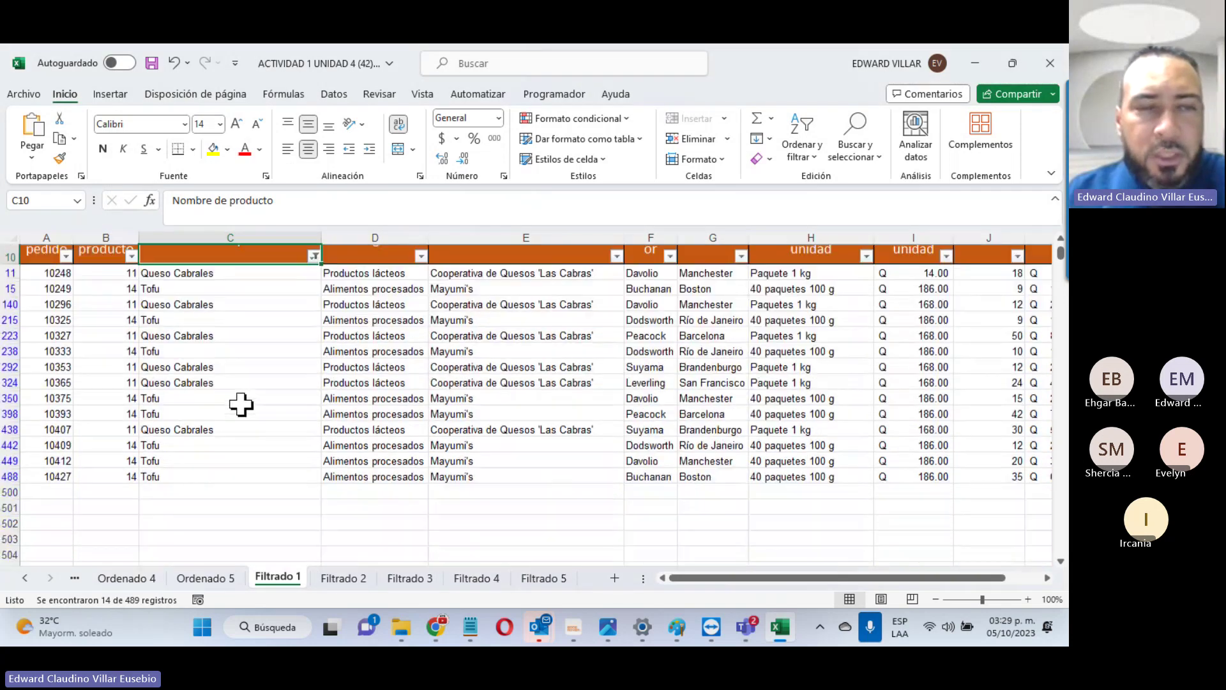
{"action": "left_click_drag", "start_coordinate": [173, 271], "coordinate": [188, 478]}
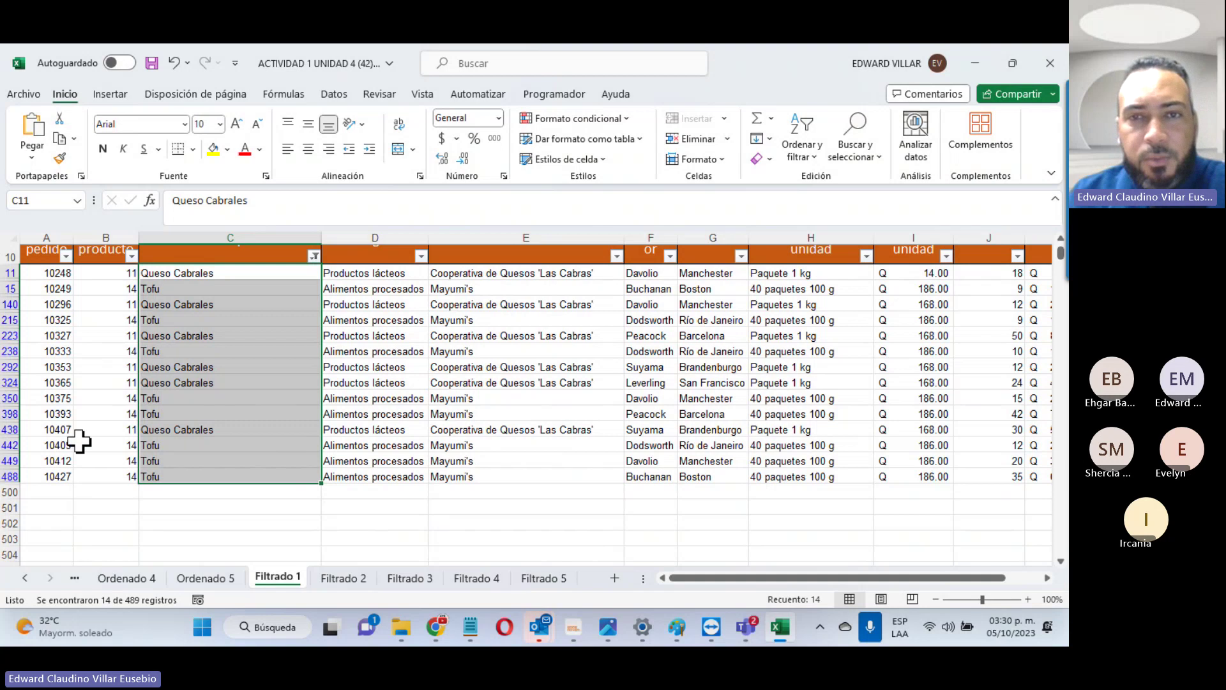
{"action": "scroll", "coordinate": [78, 441], "scroll_direction": "up", "scroll_amount": 3}
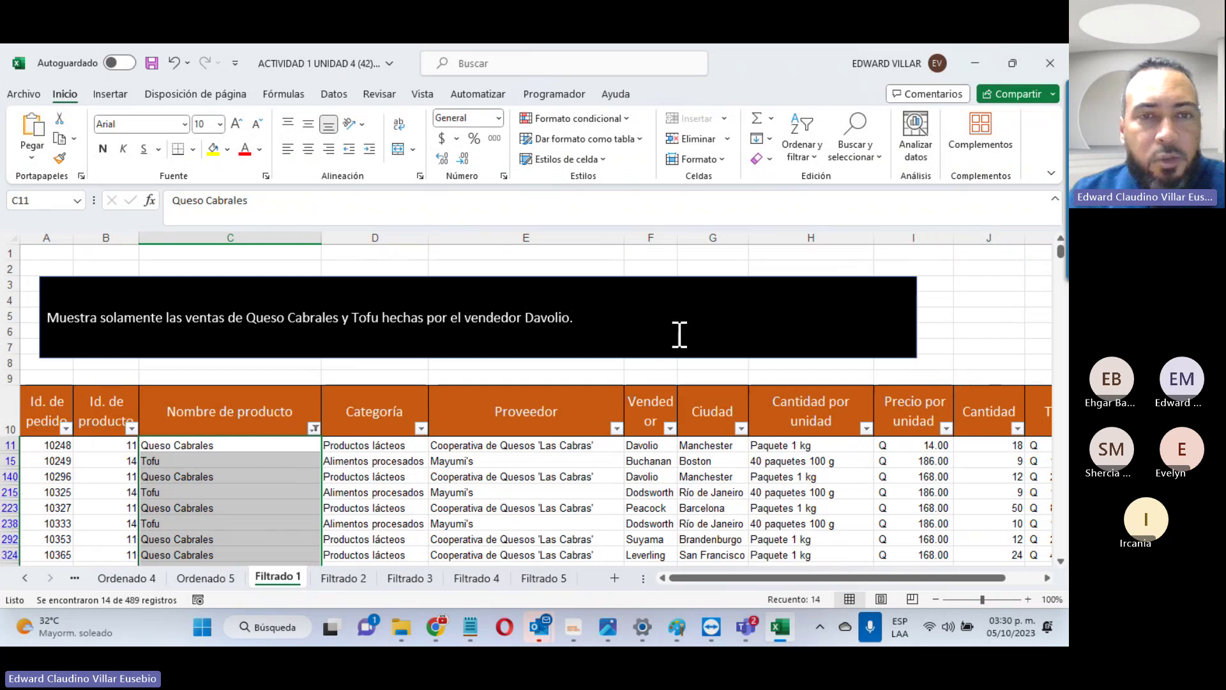
{"action": "scroll", "coordinate": [650, 441], "scroll_direction": "down", "scroll_amount": 3}
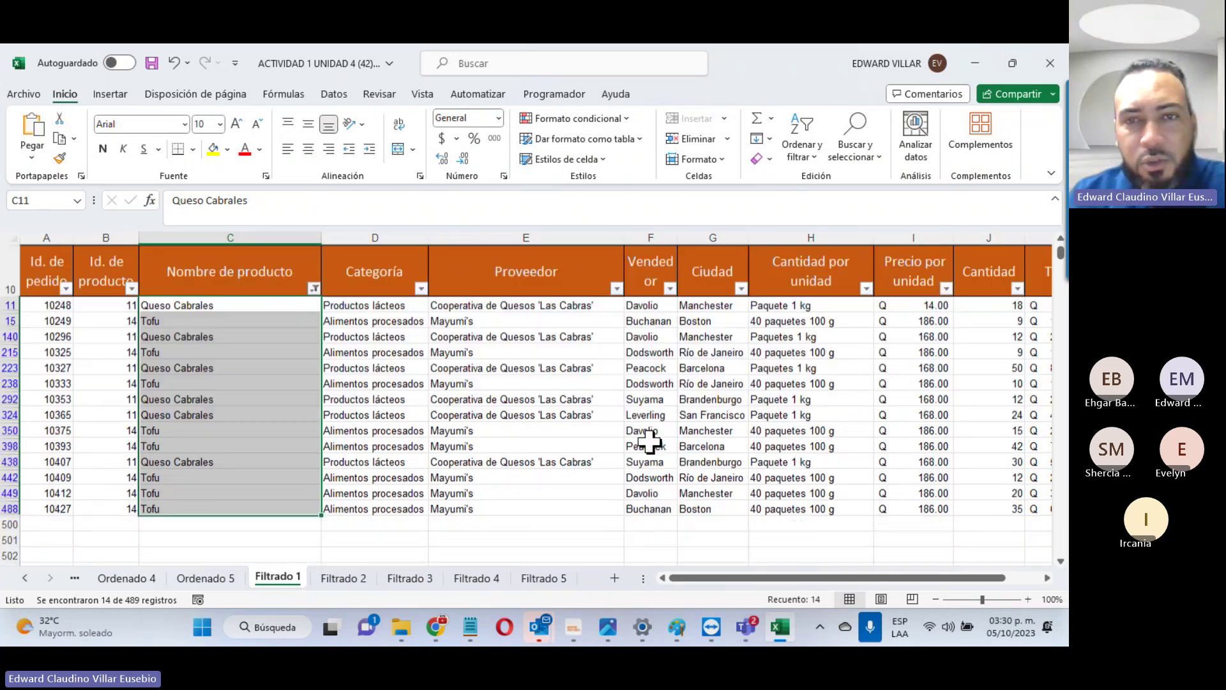
{"action": "scroll", "coordinate": [649, 441], "scroll_direction": "down", "scroll_amount": 1}
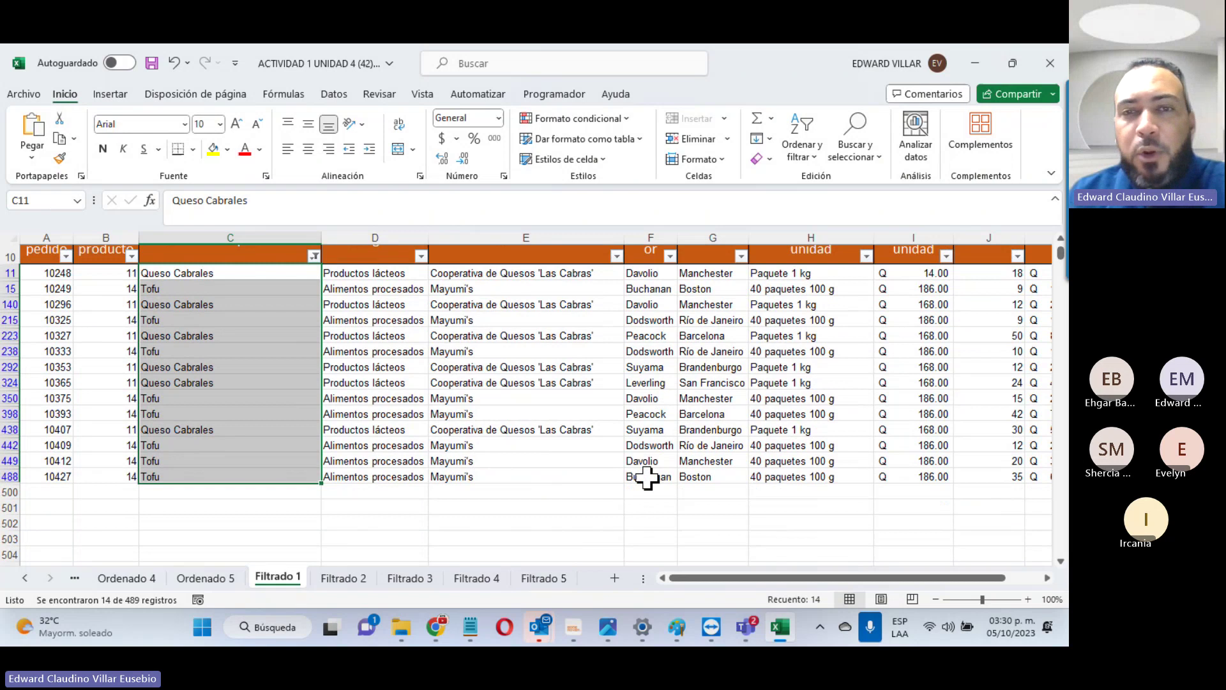
{"action": "scroll", "coordinate": [626, 479], "scroll_direction": "up", "scroll_amount": 4}
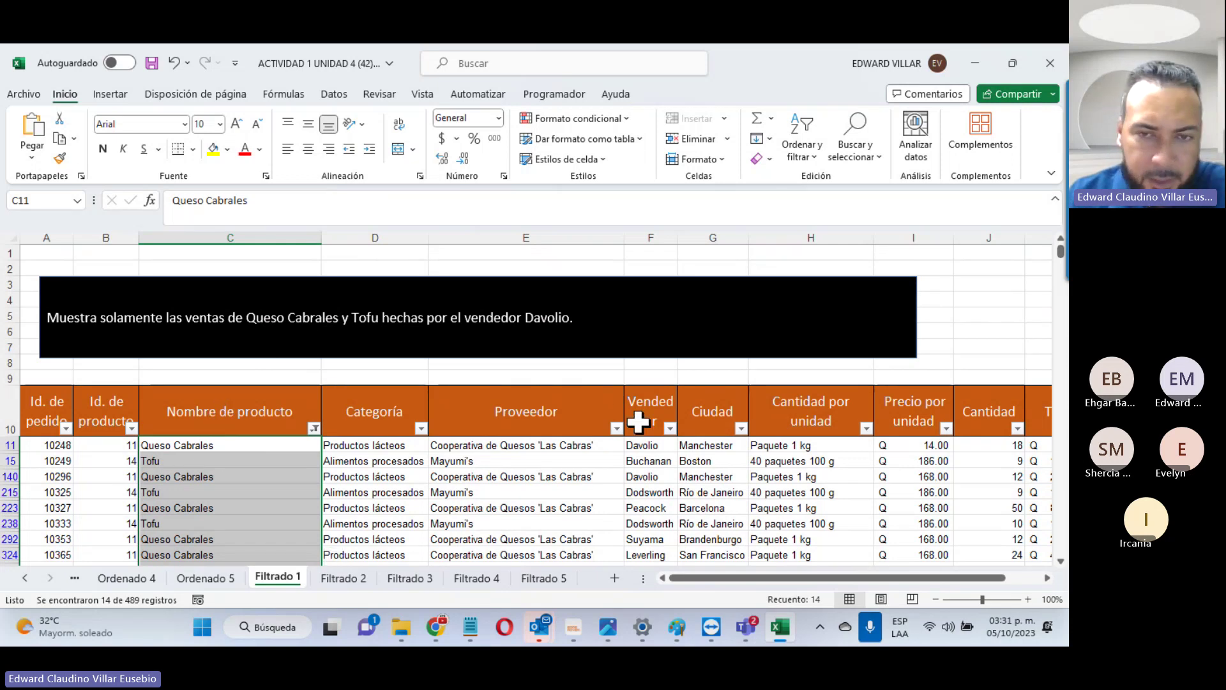
{"action": "left_click", "coordinate": [347, 320]}
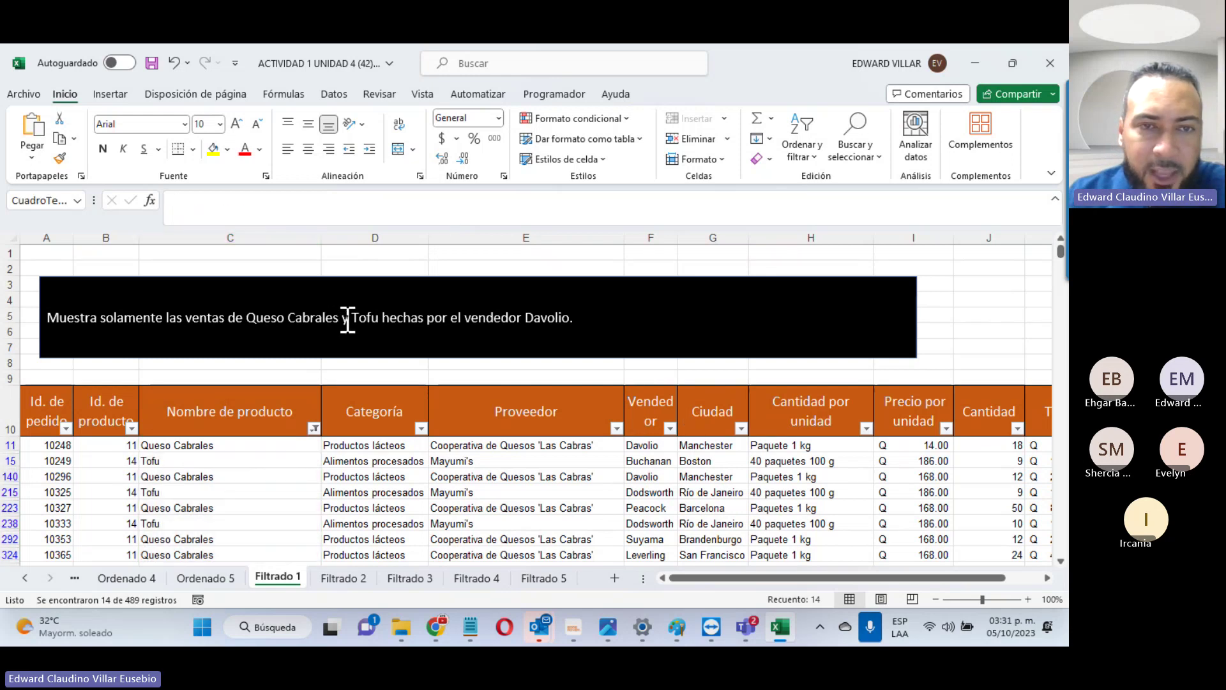
{"action": "double_click", "coordinate": [347, 319]}
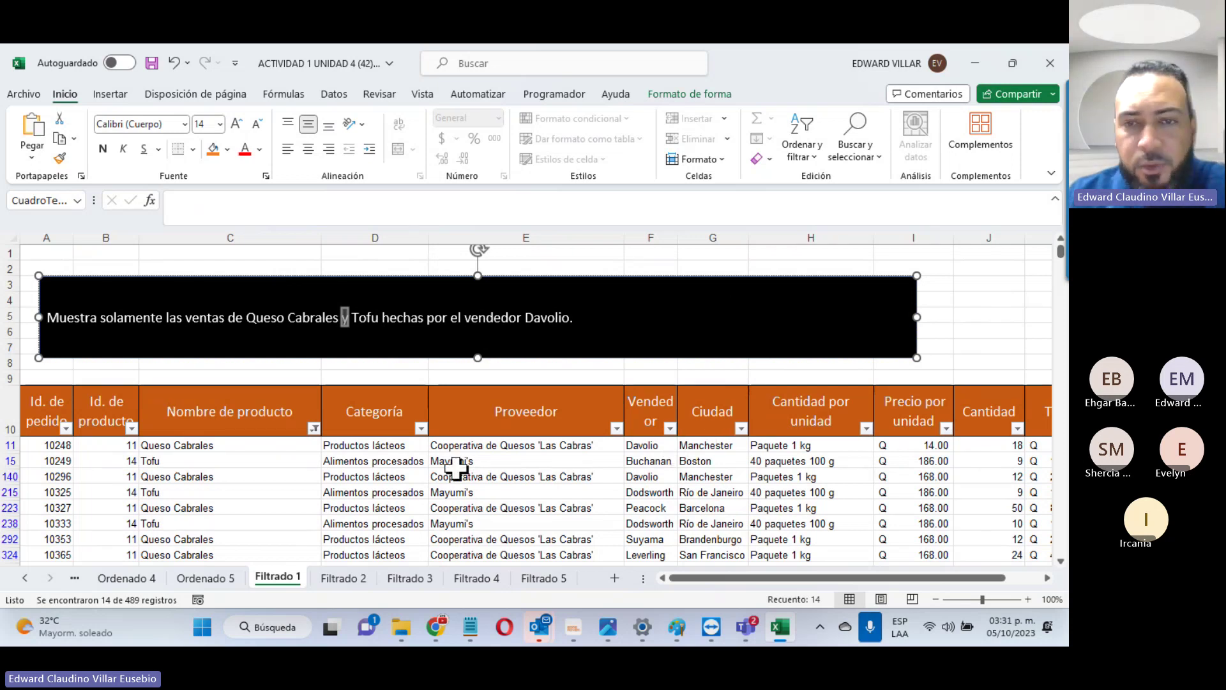
Step: Filter the Vendedor column to show only the seller named in the exercise instruction
{"action": "left_click", "coordinate": [669, 428]}
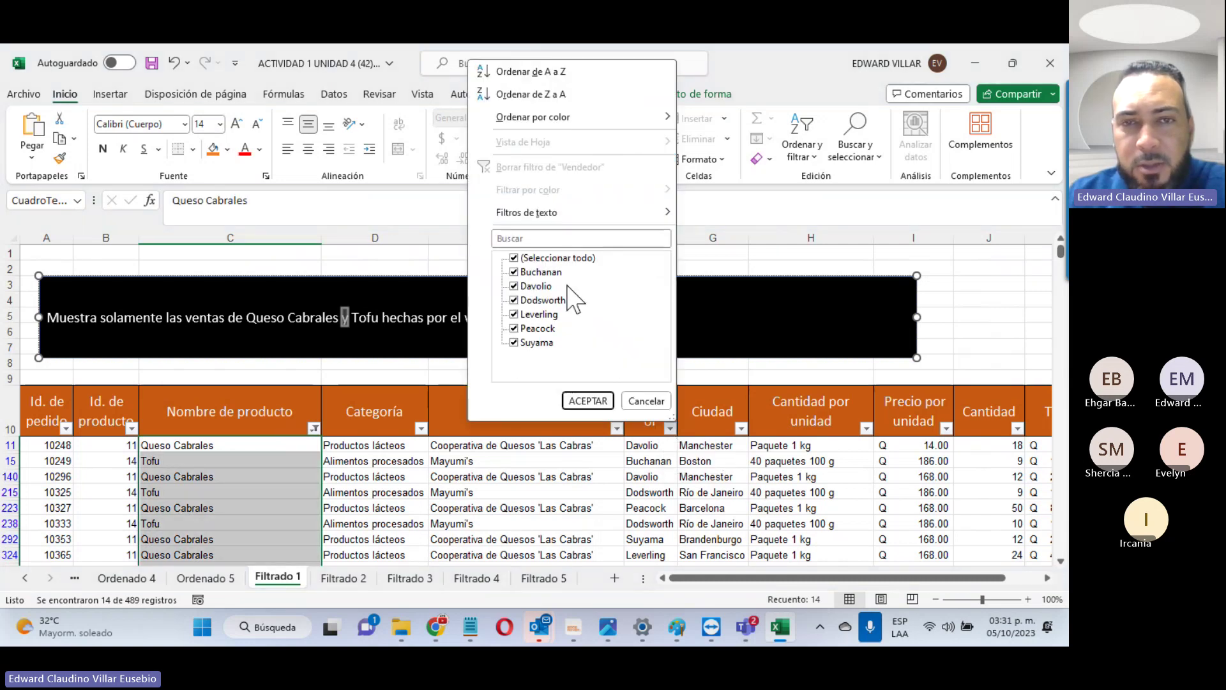
{"action": "left_click", "coordinate": [523, 258]}
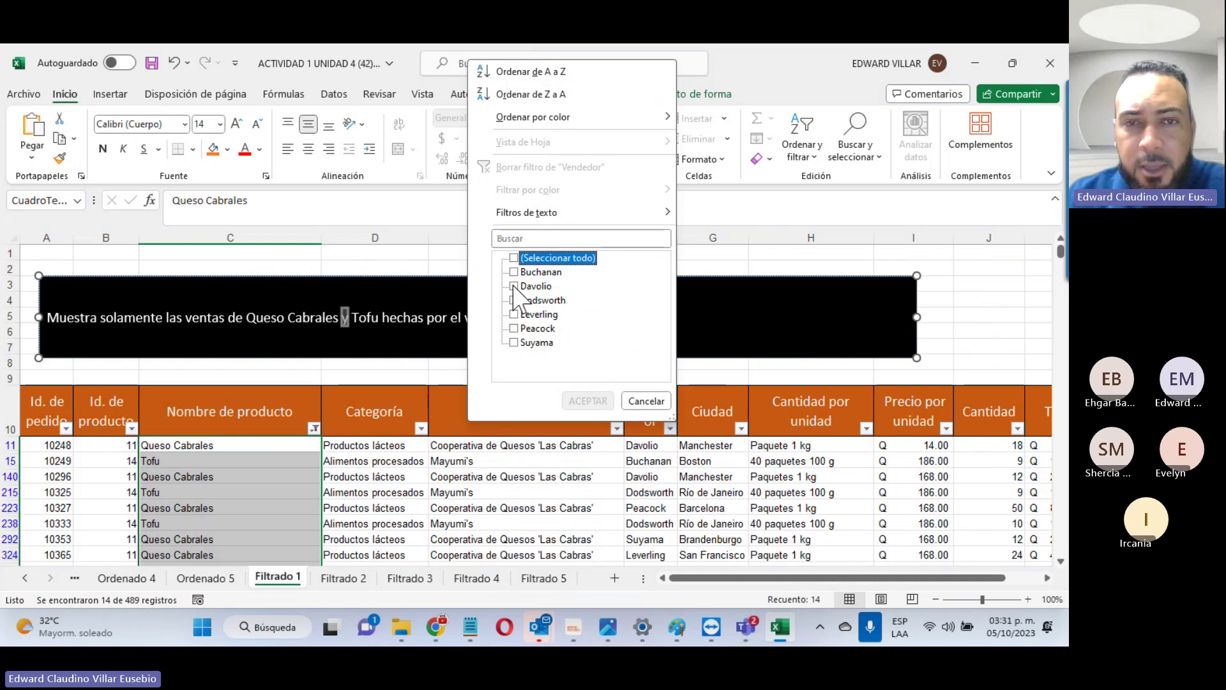
{"action": "left_click", "coordinate": [515, 286]}
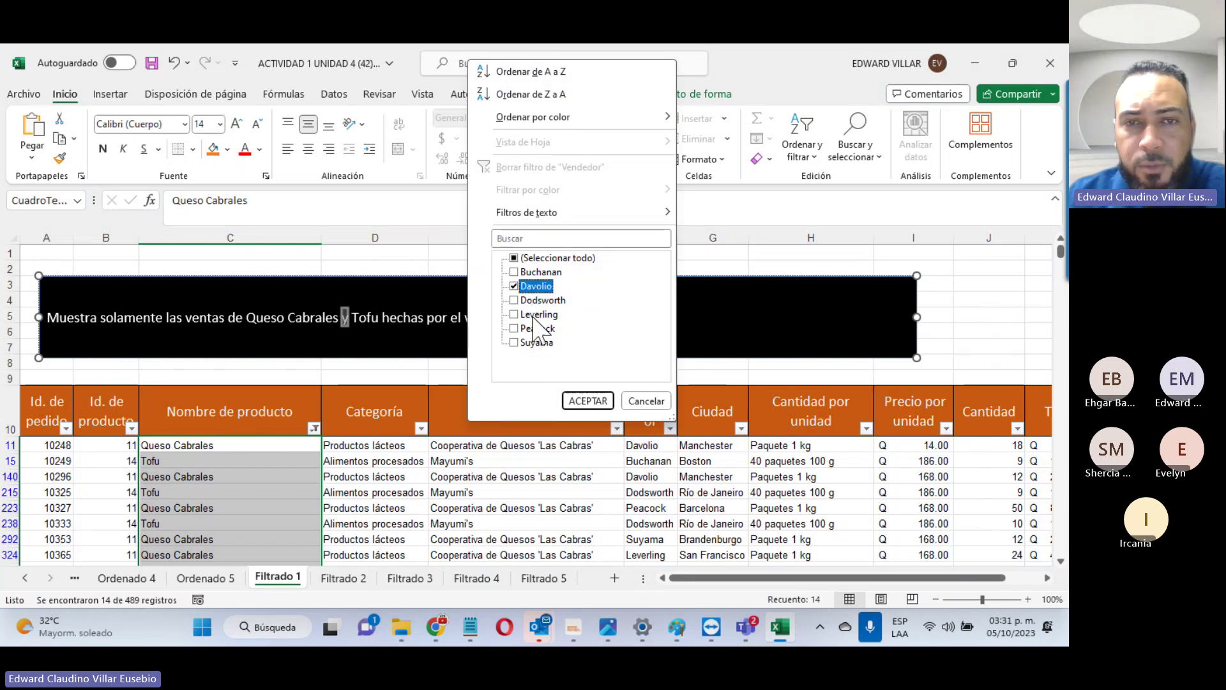
{"action": "left_click", "coordinate": [592, 404]}
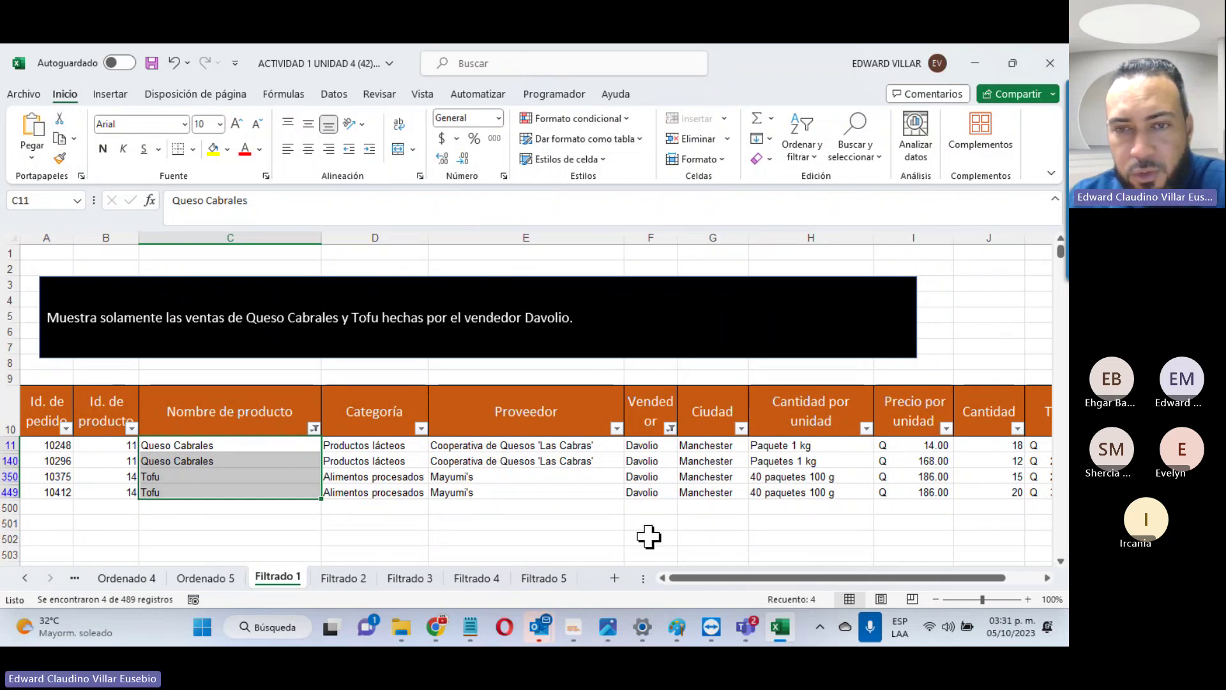
Step: Open the Filtrado 2 sheet and turn on filtering for its header row 10
{"action": "left_click", "coordinate": [349, 583]}
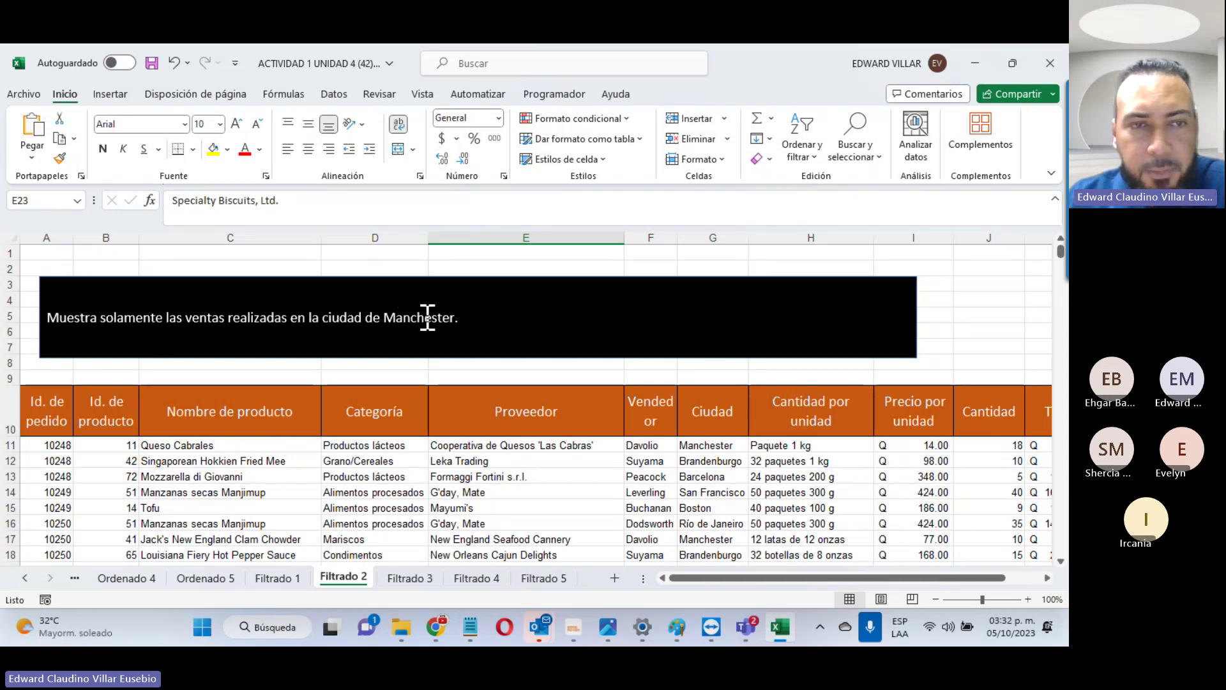
{"action": "left_click", "coordinate": [11, 412]}
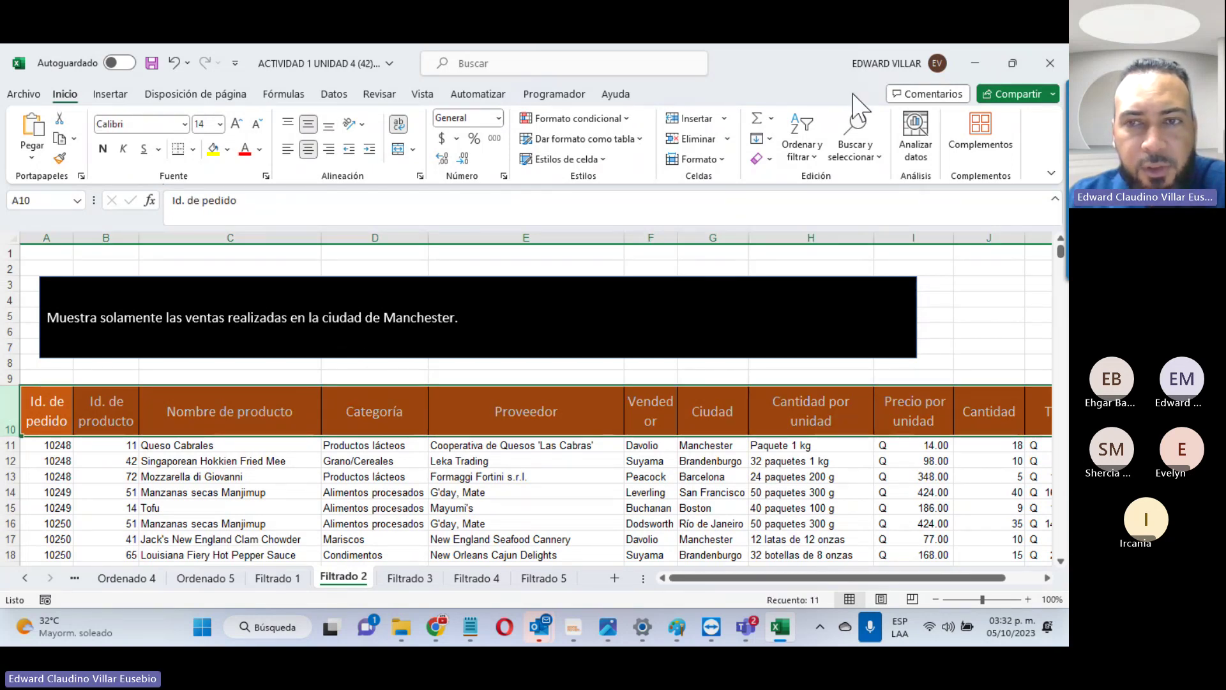
{"action": "left_click", "coordinate": [801, 144]}
{"action": "left_click", "coordinate": [794, 247]}
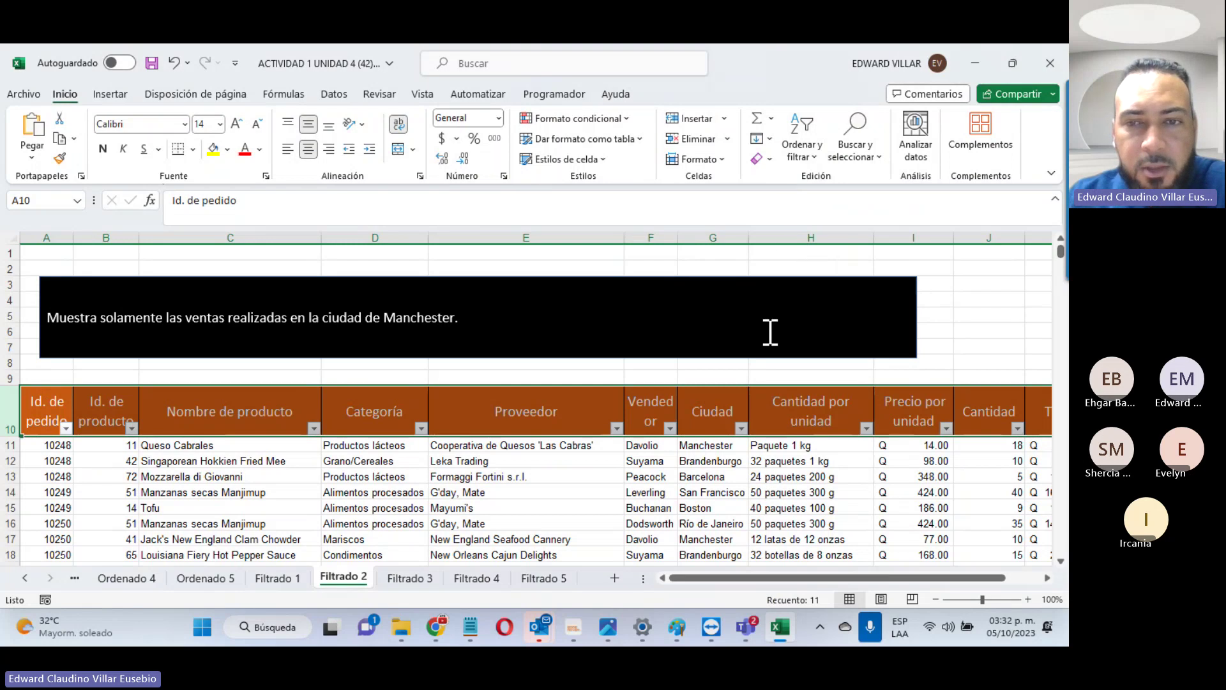
Step: Filter the Ciudad column to show only Manchester and look through the filtered rows
{"action": "left_click", "coordinate": [740, 427]}
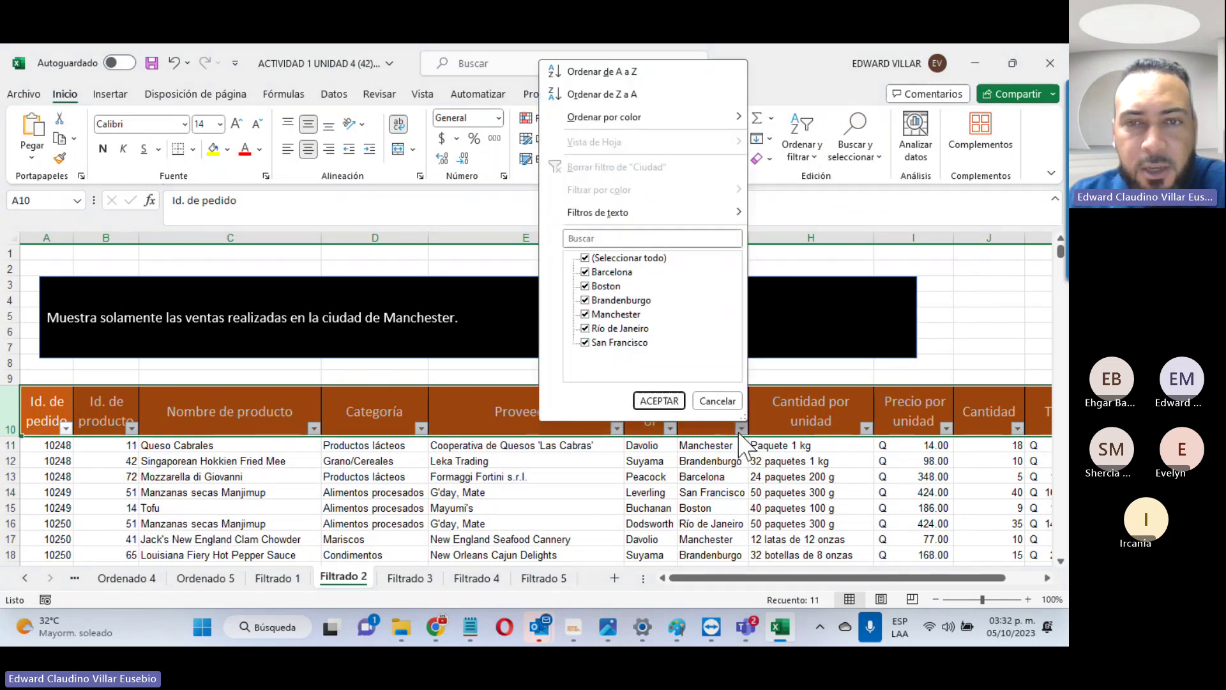
{"action": "left_click", "coordinate": [599, 258]}
{"action": "left_click", "coordinate": [597, 314]}
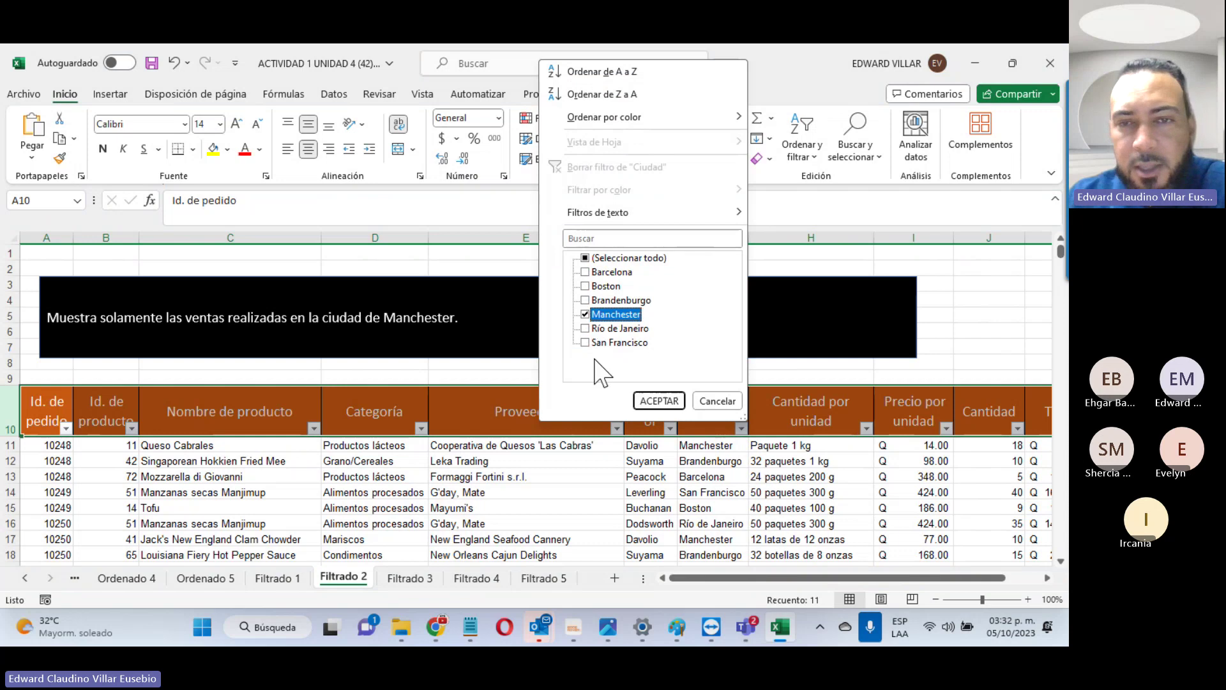
{"action": "left_click", "coordinate": [643, 402]}
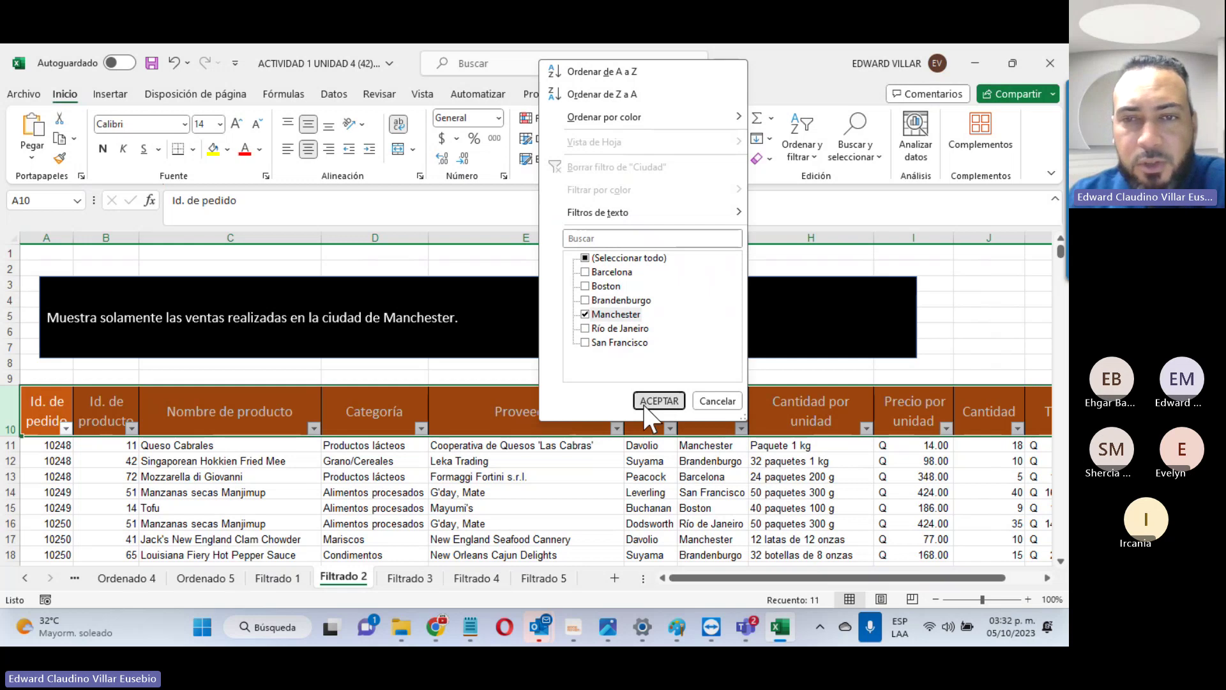
{"action": "left_click", "coordinate": [642, 404]}
{"action": "scroll", "coordinate": [711, 454], "scroll_direction": "down", "scroll_amount": 2}
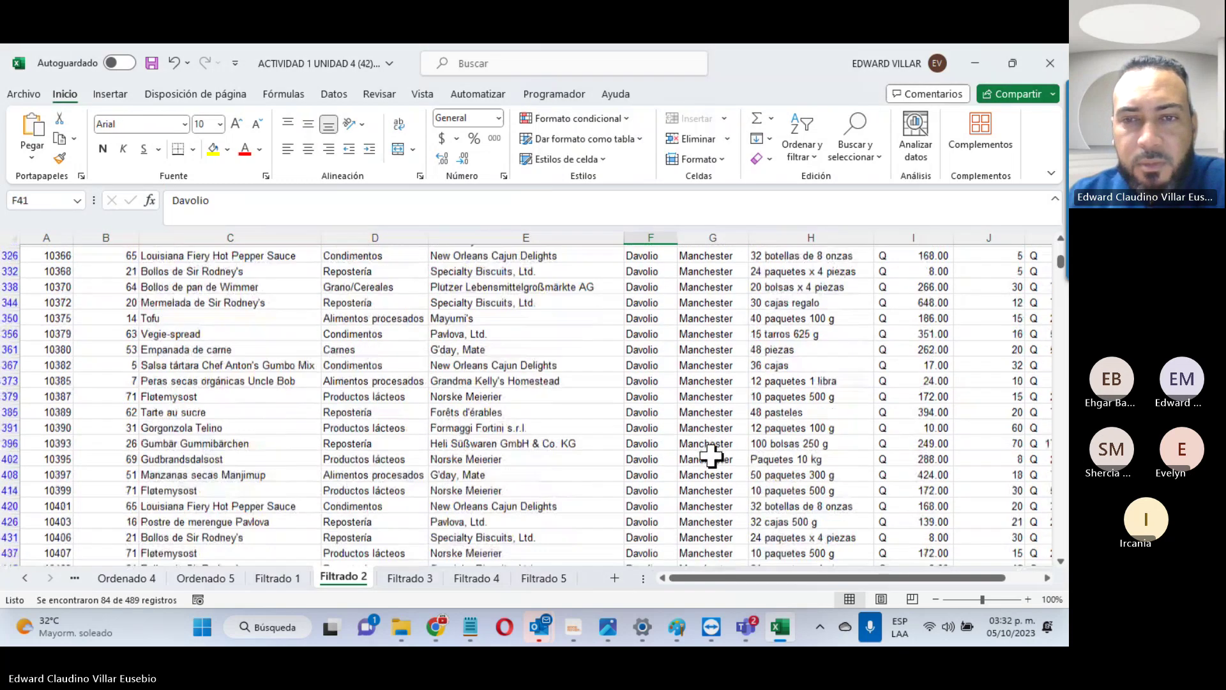
Step: Check the Manchester-only rows of the Filtrado 2 sheet against the exercise instruction
{"action": "scroll", "coordinate": [711, 454], "scroll_direction": "up", "scroll_amount": 17}
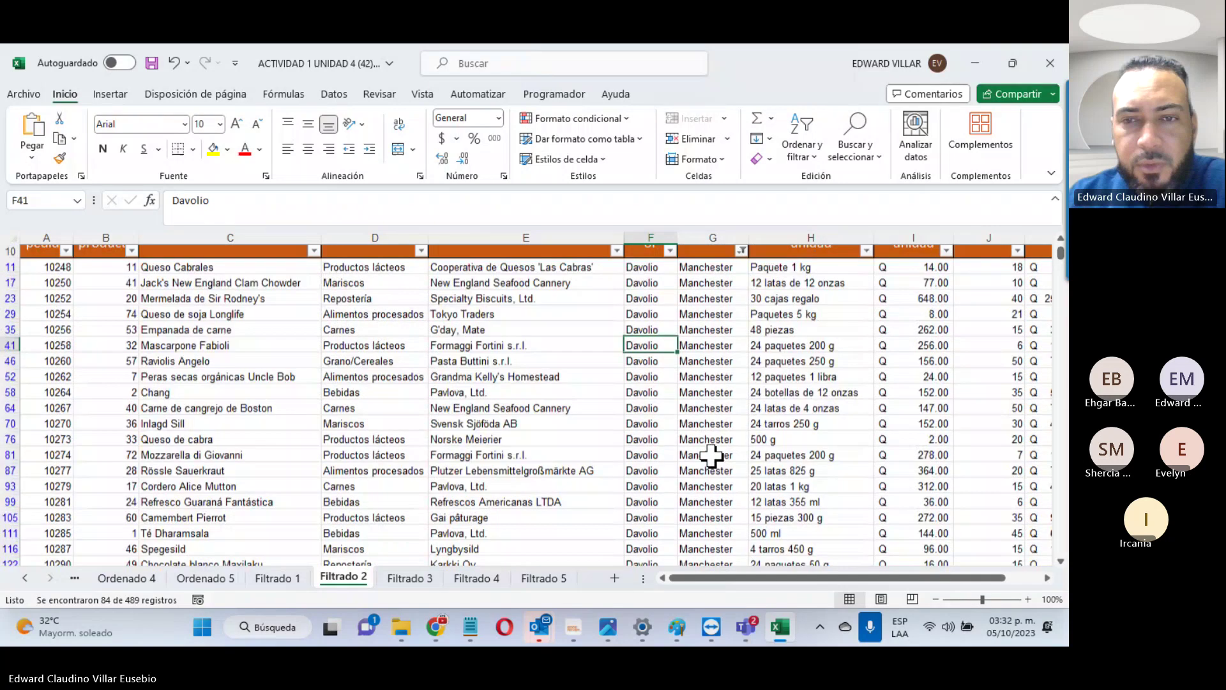
{"action": "scroll", "coordinate": [711, 455], "scroll_direction": "up", "scroll_amount": 3}
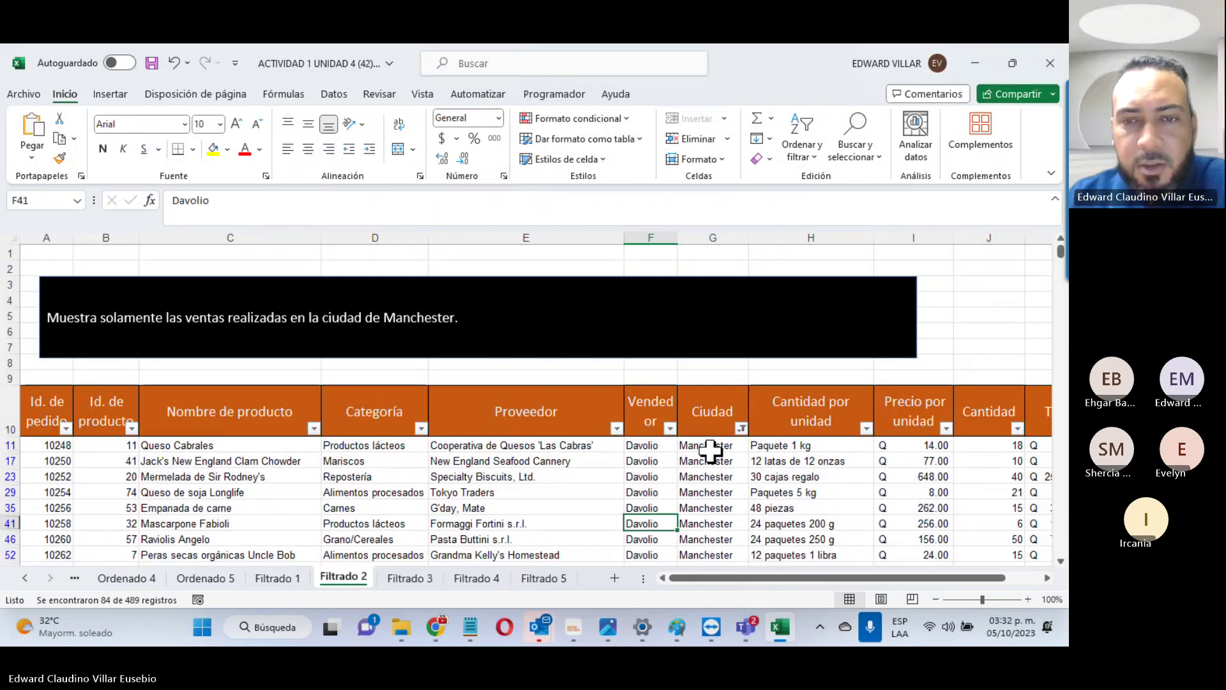
{"action": "left_click", "coordinate": [710, 445]}
{"action": "scroll", "coordinate": [710, 450], "scroll_direction": "down", "scroll_amount": 20}
{"action": "scroll", "coordinate": [709, 447], "scroll_direction": "up", "scroll_amount": 9}
{"action": "scroll", "coordinate": [709, 447], "scroll_direction": "up", "scroll_amount": 17}
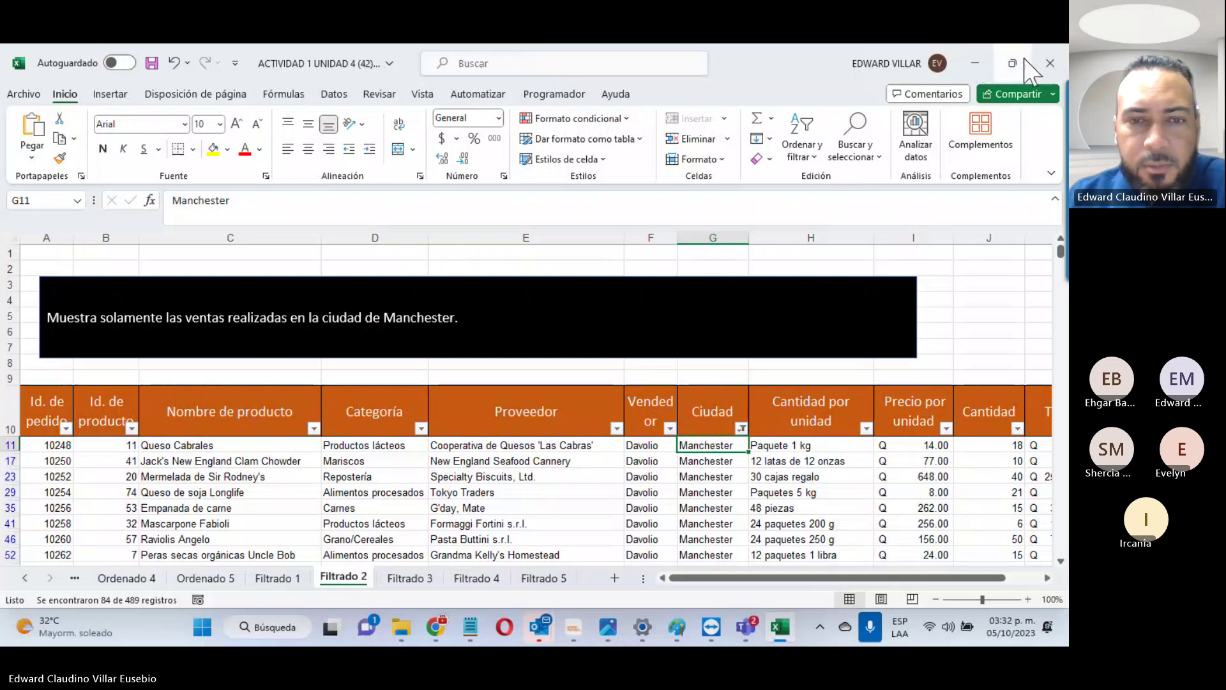
Step: Open the Filtrado 3 sheet and turn on filtering for its header row 10
{"action": "left_click", "coordinate": [410, 578]}
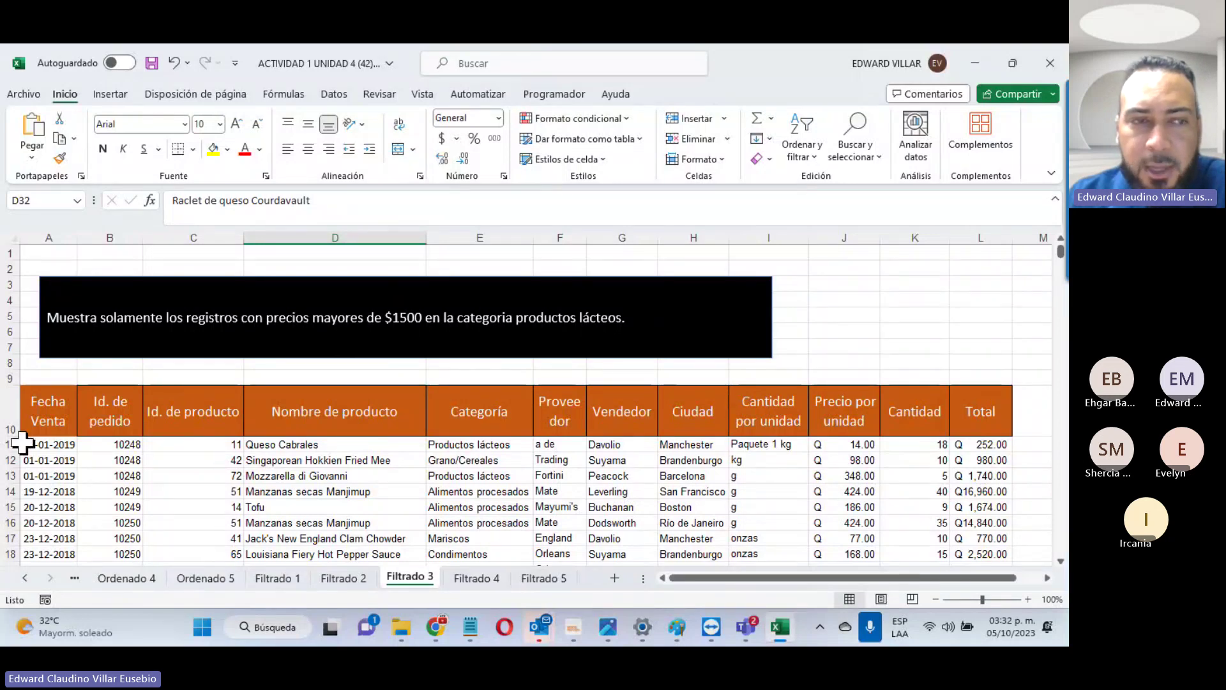
{"action": "left_click", "coordinate": [11, 409]}
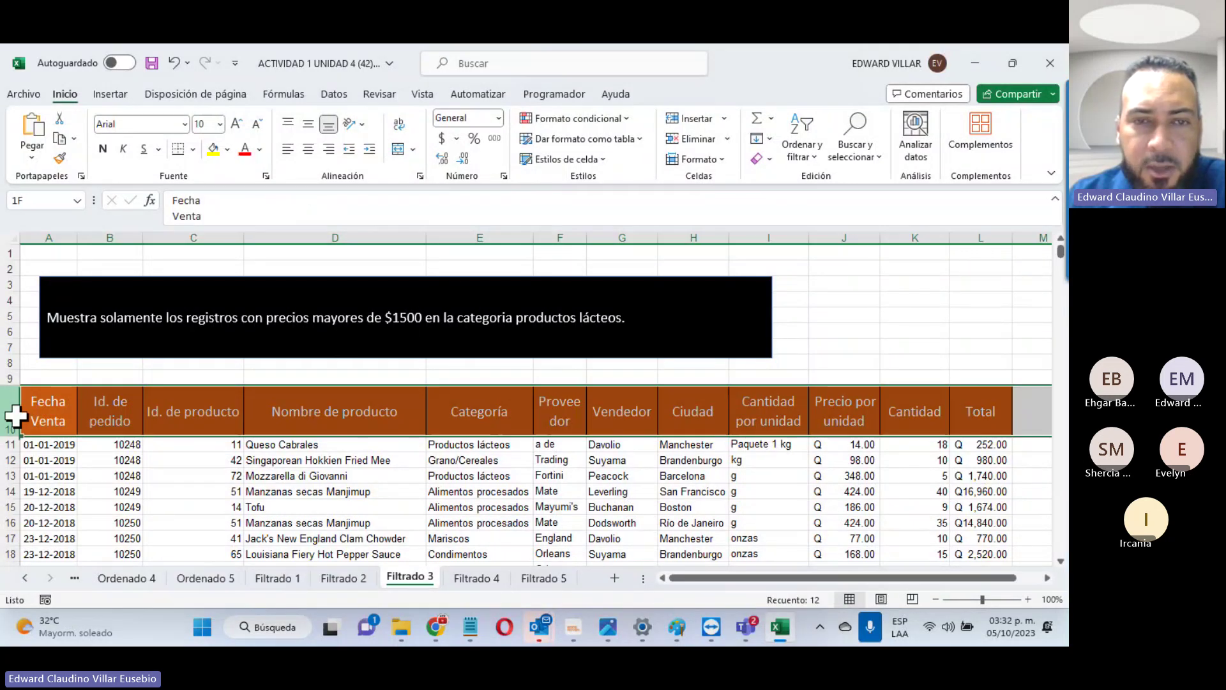
{"action": "left_click", "coordinate": [802, 154]}
{"action": "left_click", "coordinate": [818, 235]}
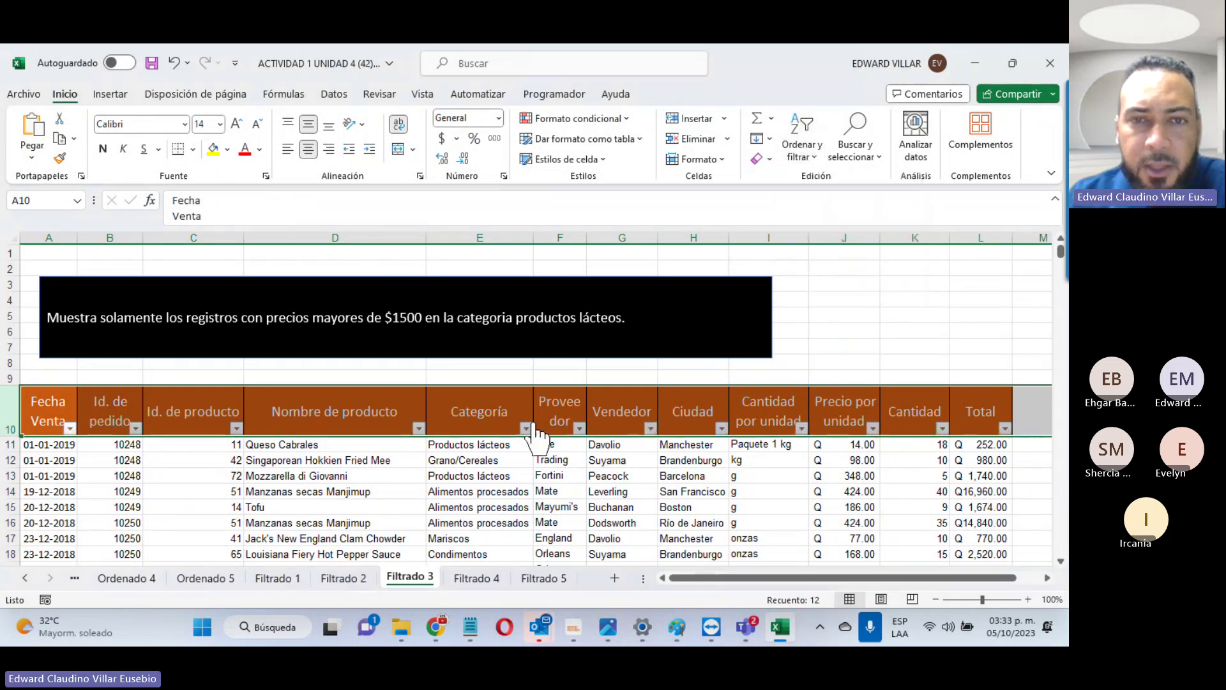
Step: Filter the Categoría column to show only Productos lácteos and look over the filtered rows
{"action": "left_click", "coordinate": [524, 428]}
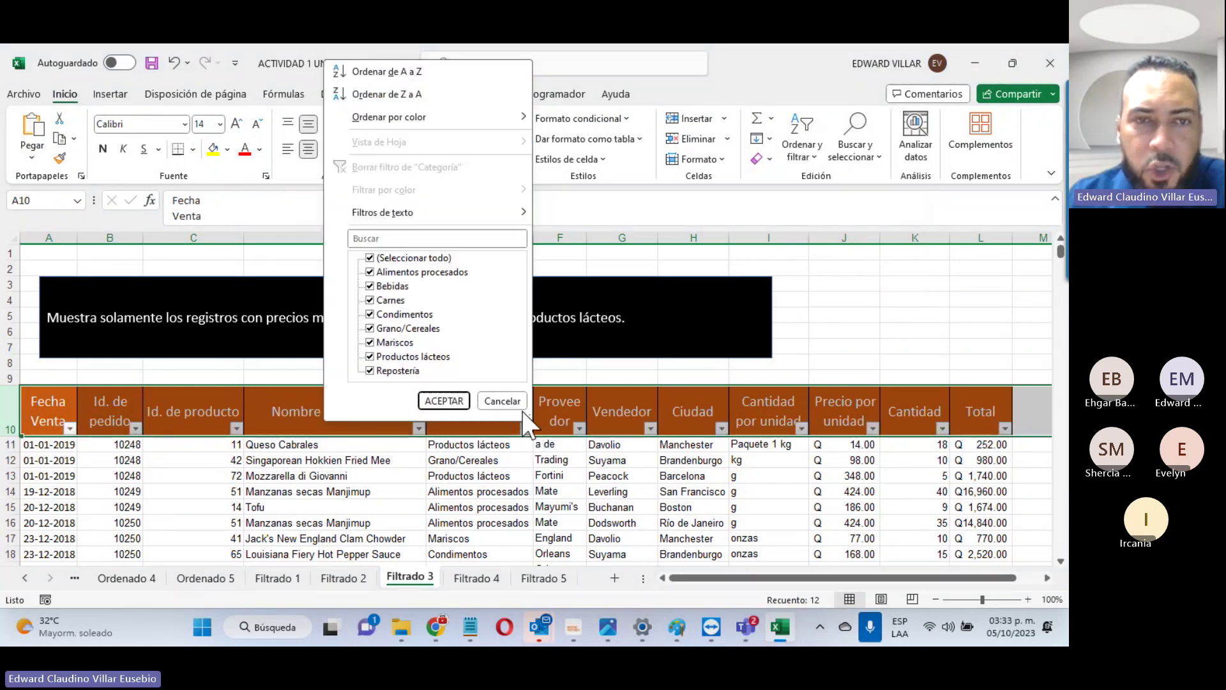
{"action": "left_click", "coordinate": [370, 258]}
{"action": "left_click", "coordinate": [370, 356]}
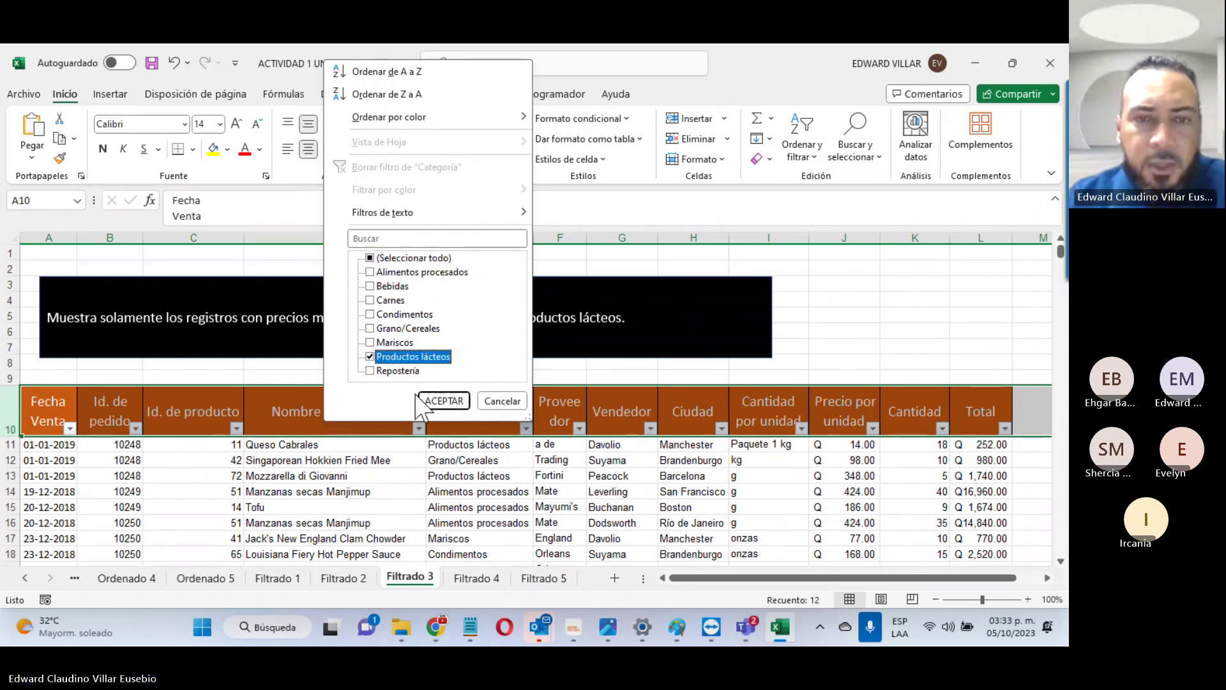
{"action": "left_click", "coordinate": [429, 400]}
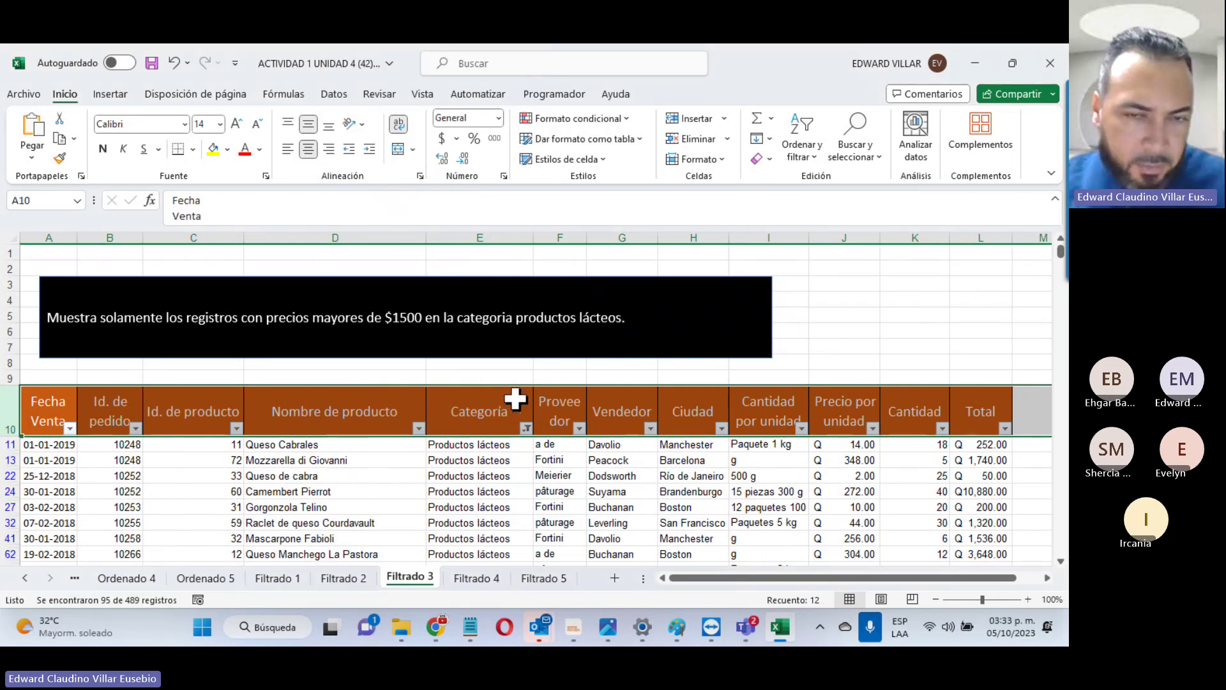
{"action": "scroll", "coordinate": [484, 423], "scroll_direction": "down", "scroll_amount": 3}
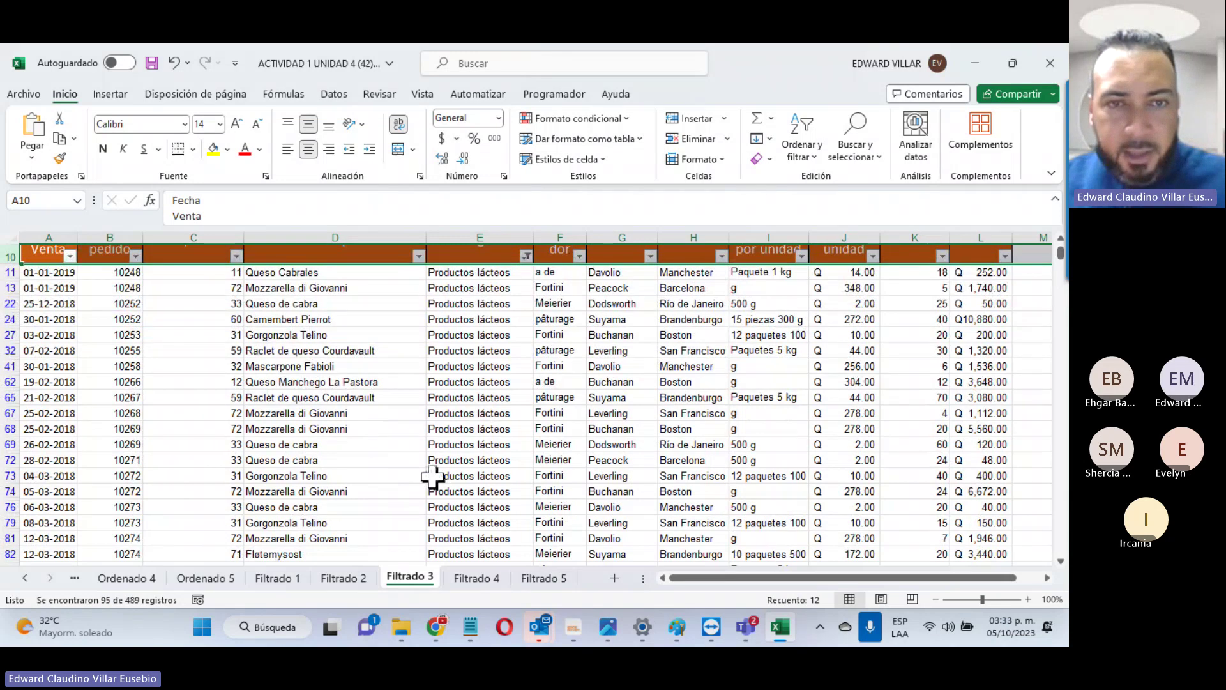
{"action": "scroll", "coordinate": [433, 479], "scroll_direction": "down", "scroll_amount": 2}
{"action": "scroll", "coordinate": [431, 476], "scroll_direction": "up", "scroll_amount": 6}
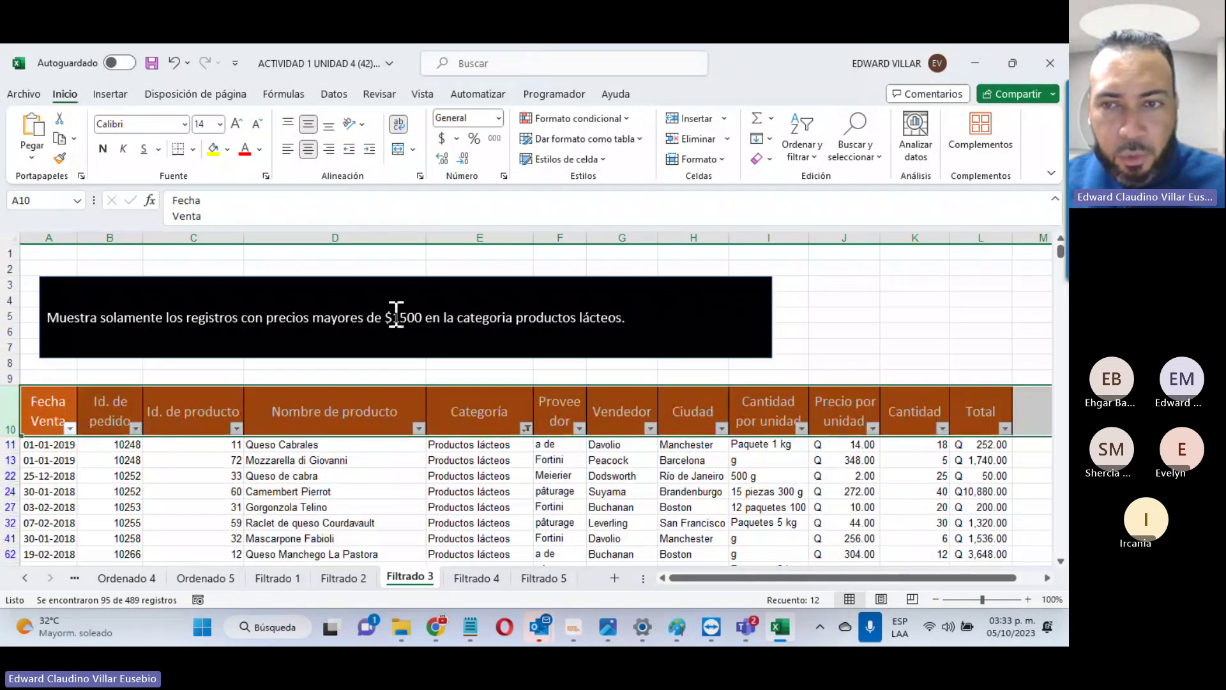
Step: Review the listed unit prices, try a greater-than filter on Precio por unidad, and clear that column's filter
{"action": "left_click", "coordinate": [868, 364]}
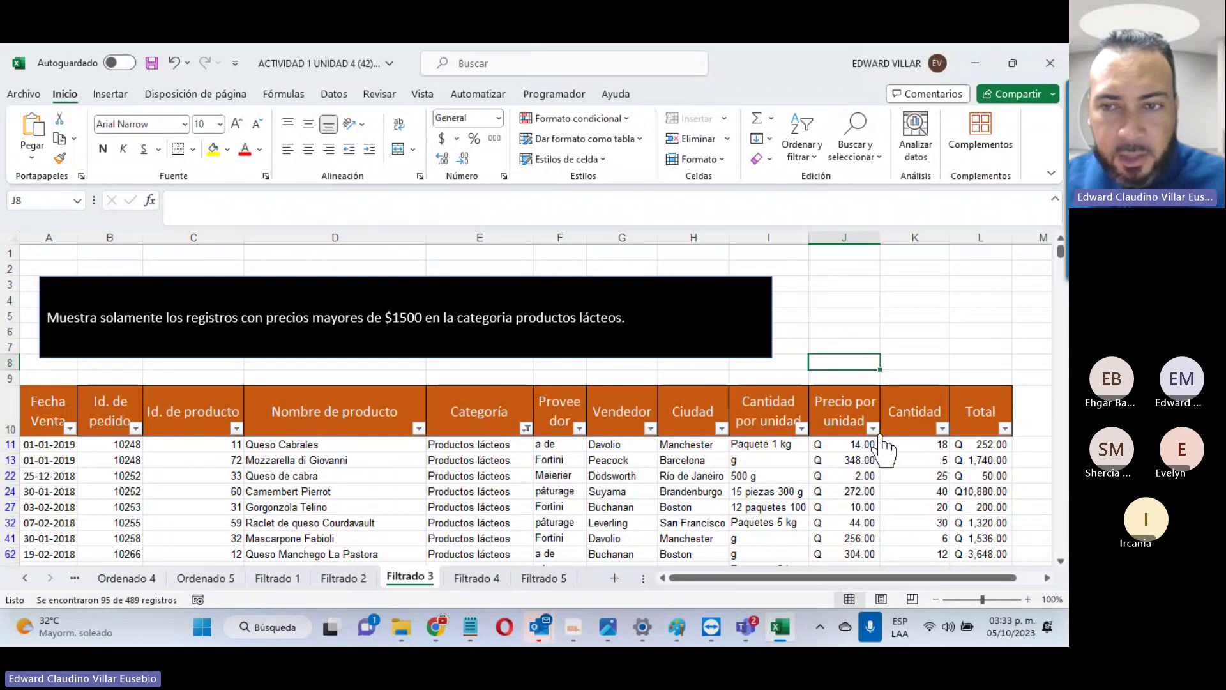
{"action": "left_click", "coordinate": [873, 426]}
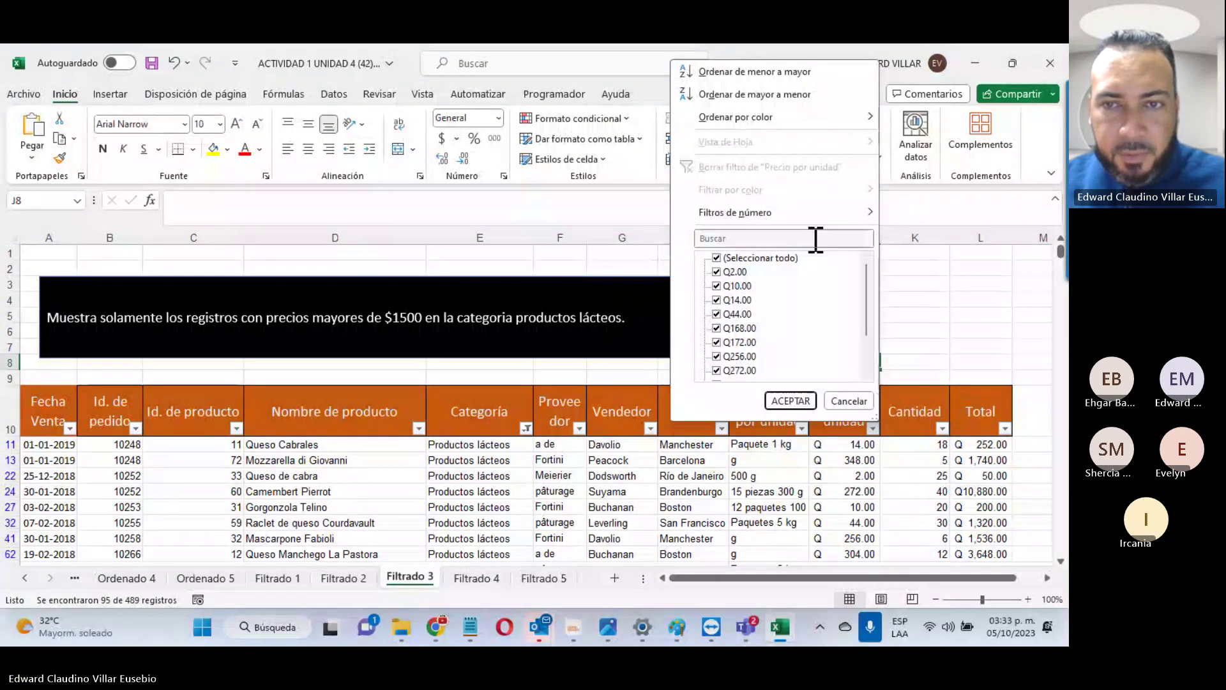
{"action": "scroll", "coordinate": [785, 339], "scroll_direction": "down", "scroll_amount": 1}
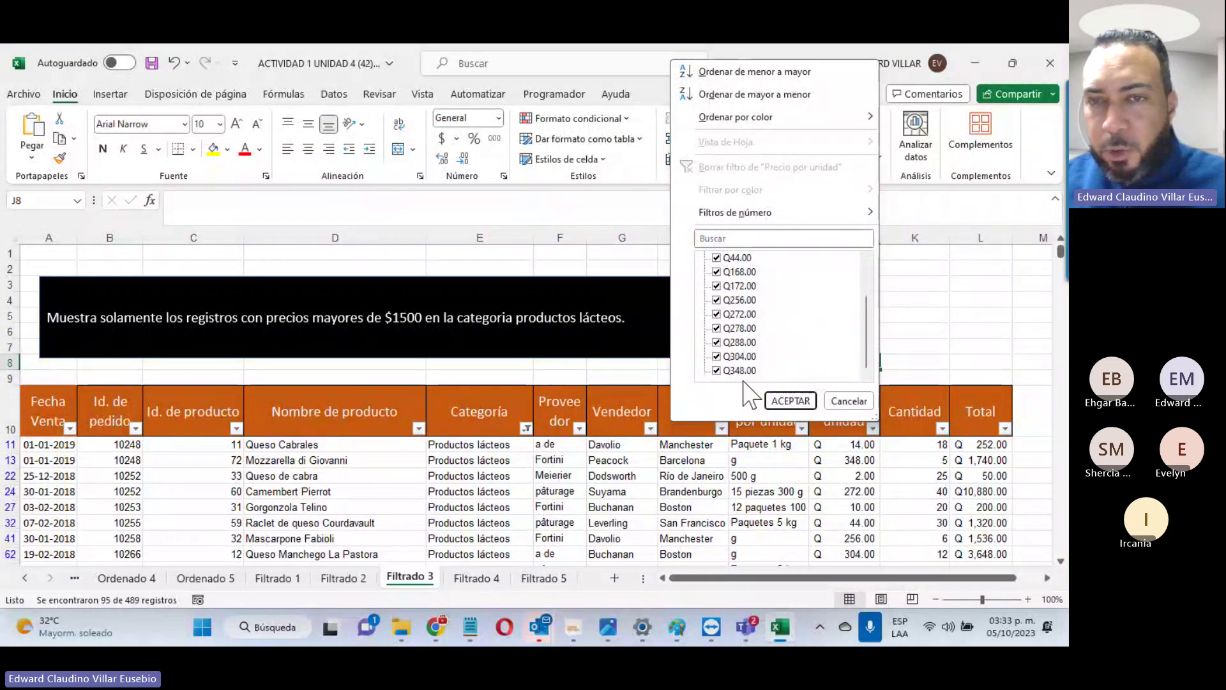
{"action": "scroll", "coordinate": [740, 358], "scroll_direction": "up", "scroll_amount": 2}
{"action": "scroll", "coordinate": [728, 307], "scroll_direction": "down", "scroll_amount": 2}
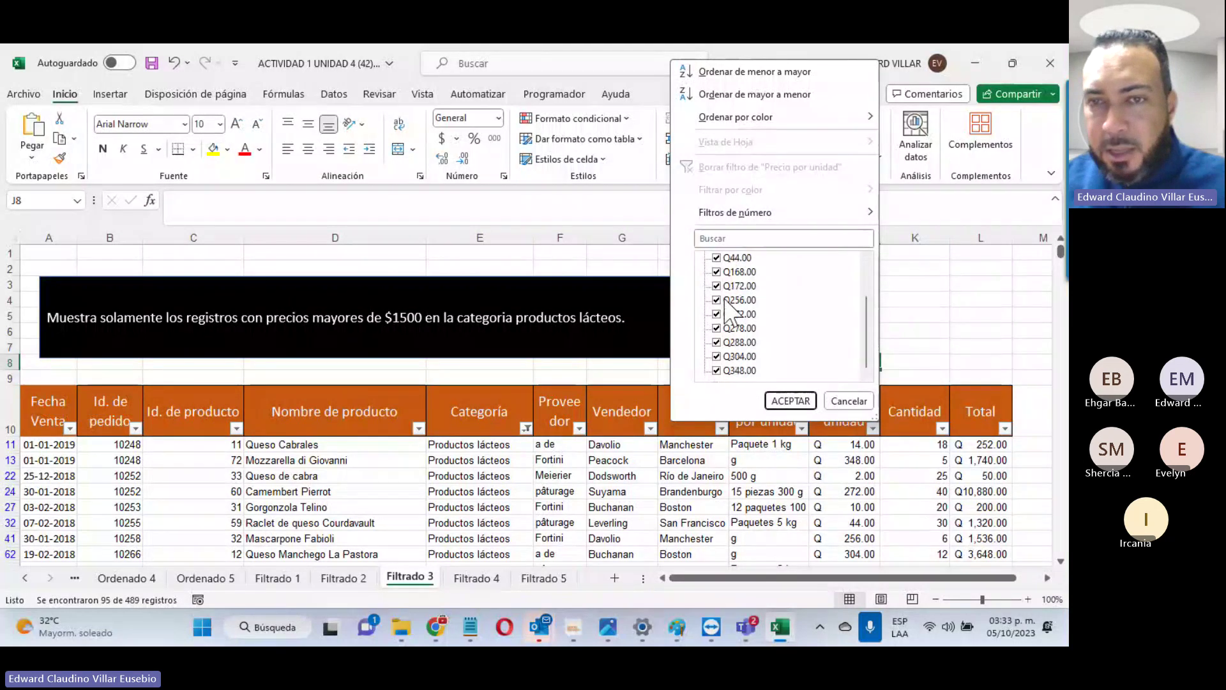
{"action": "scroll", "coordinate": [734, 358], "scroll_direction": "up", "scroll_amount": 2}
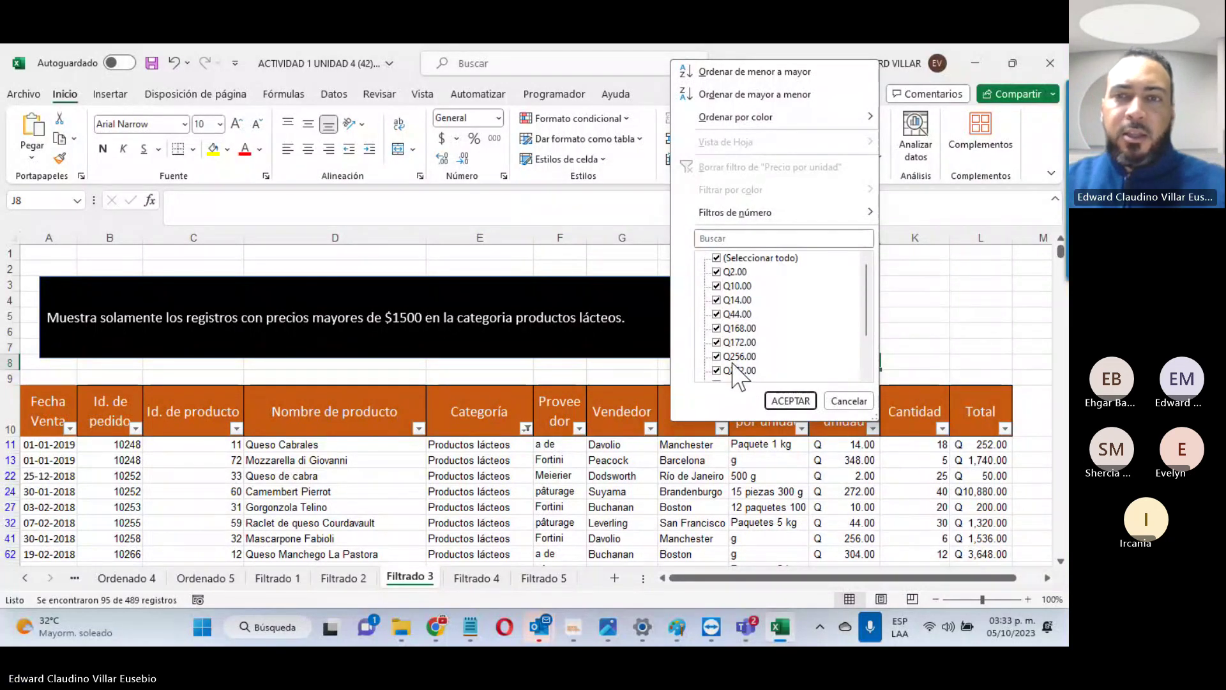
{"action": "mouse_move", "coordinate": [839, 212]}
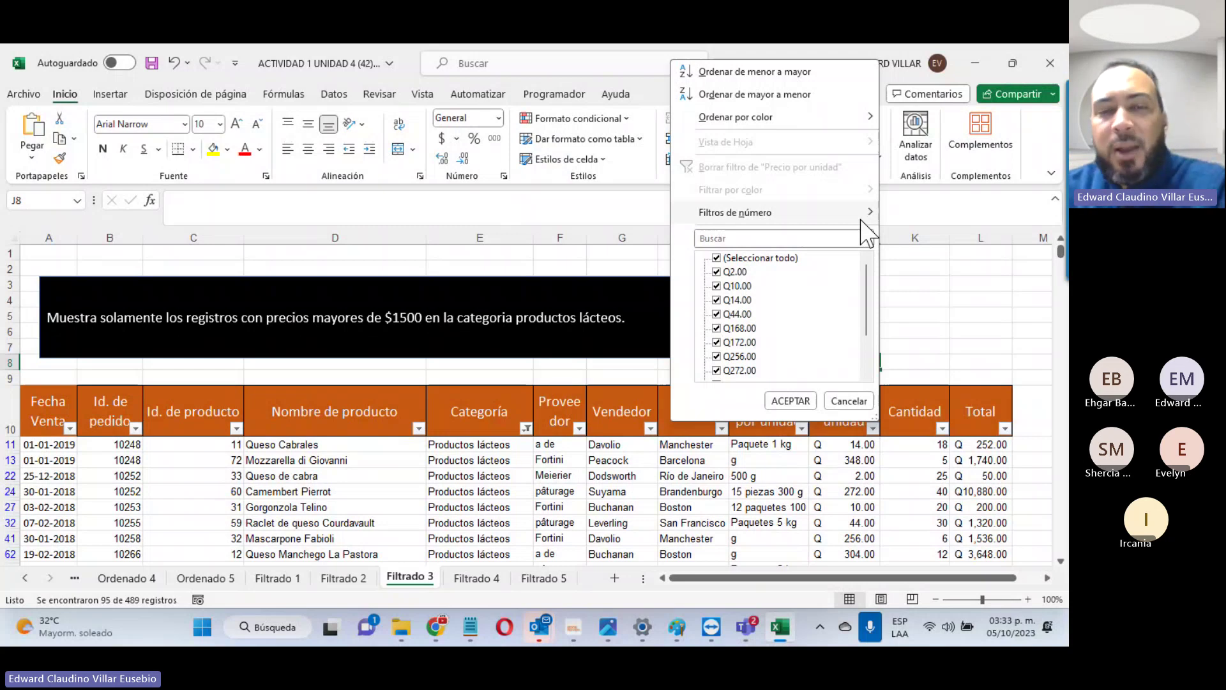
{"action": "left_click", "coordinate": [913, 256]}
{"action": "left_click", "coordinate": [662, 548]}
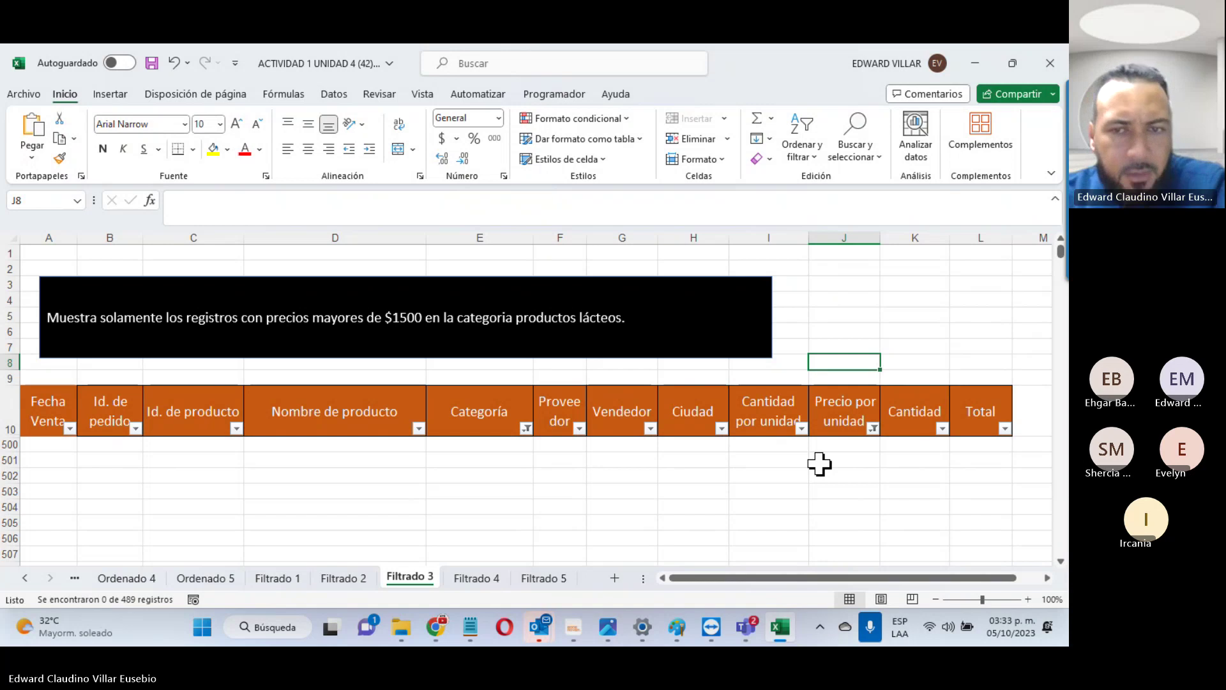
{"action": "left_click", "coordinate": [873, 428]}
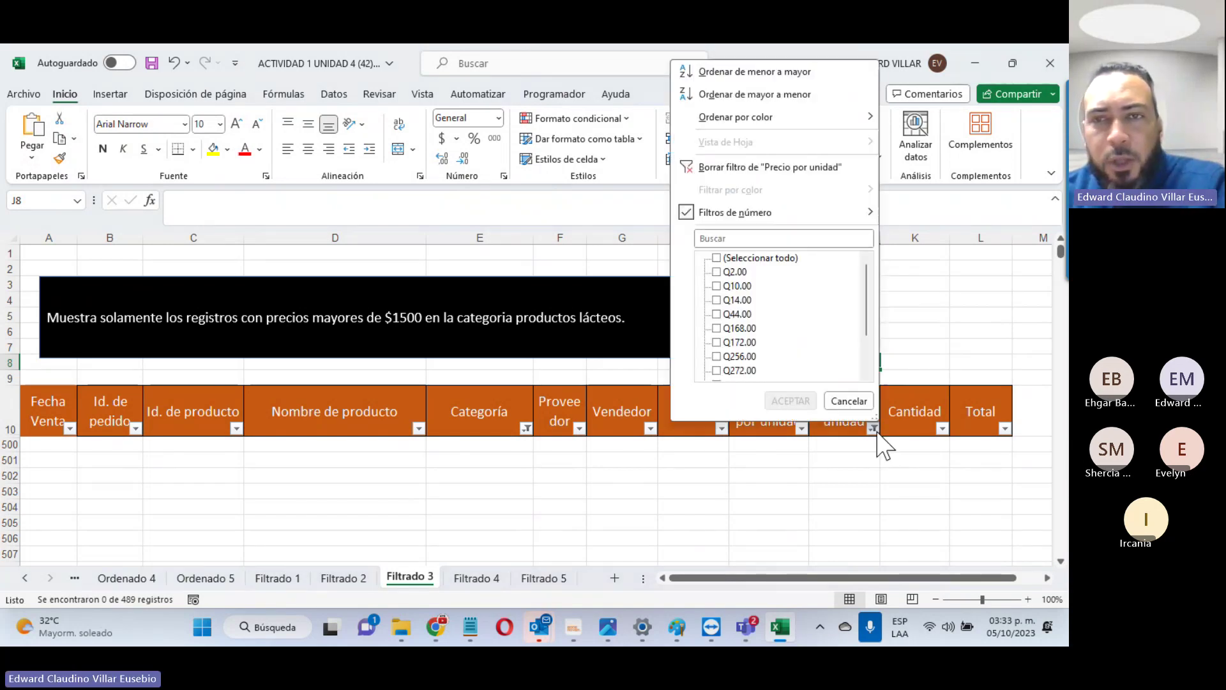
{"action": "left_click", "coordinate": [735, 167]}
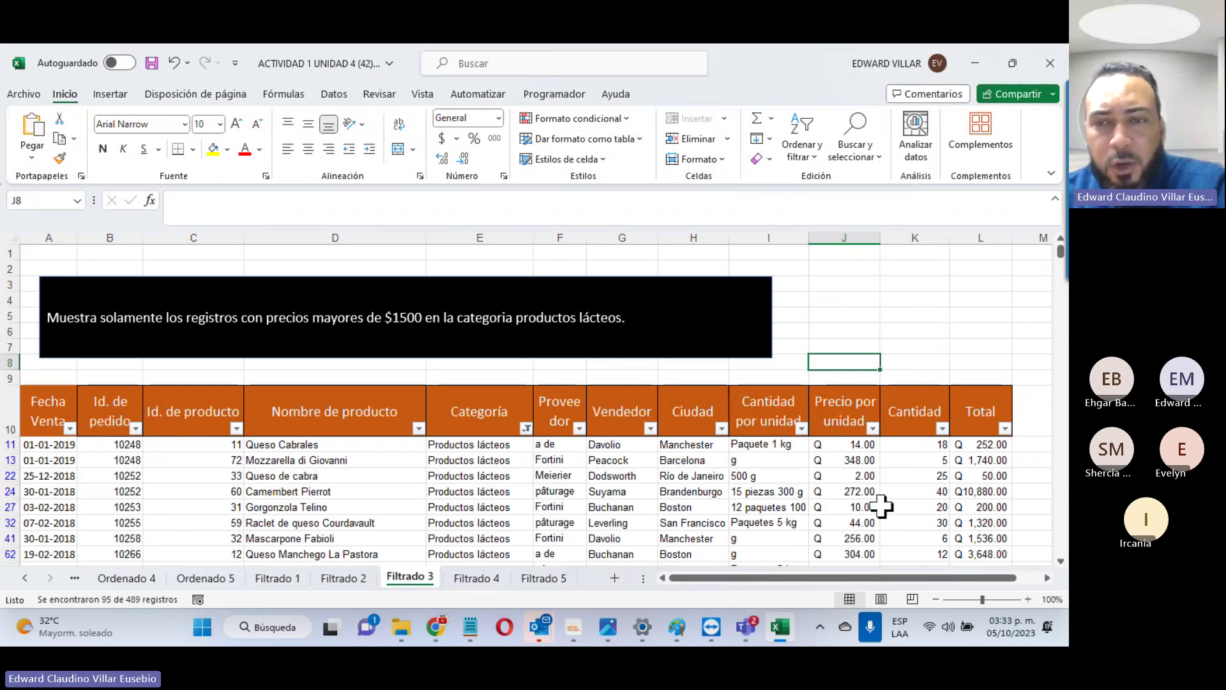
Step: Set the unit price of Raclet de queso Courdavault in cell J32 to 1544
{"action": "left_click", "coordinate": [856, 523]}
{"action": "type", "text": "1"}
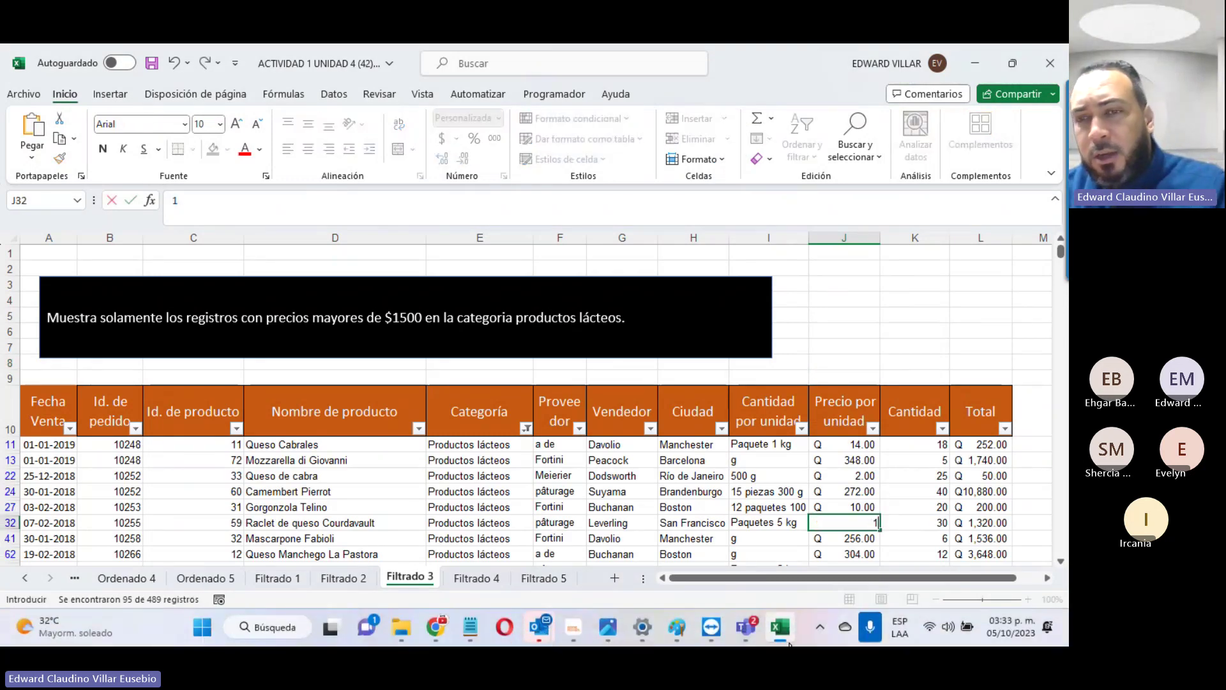
{"action": "type", "text": "544"}
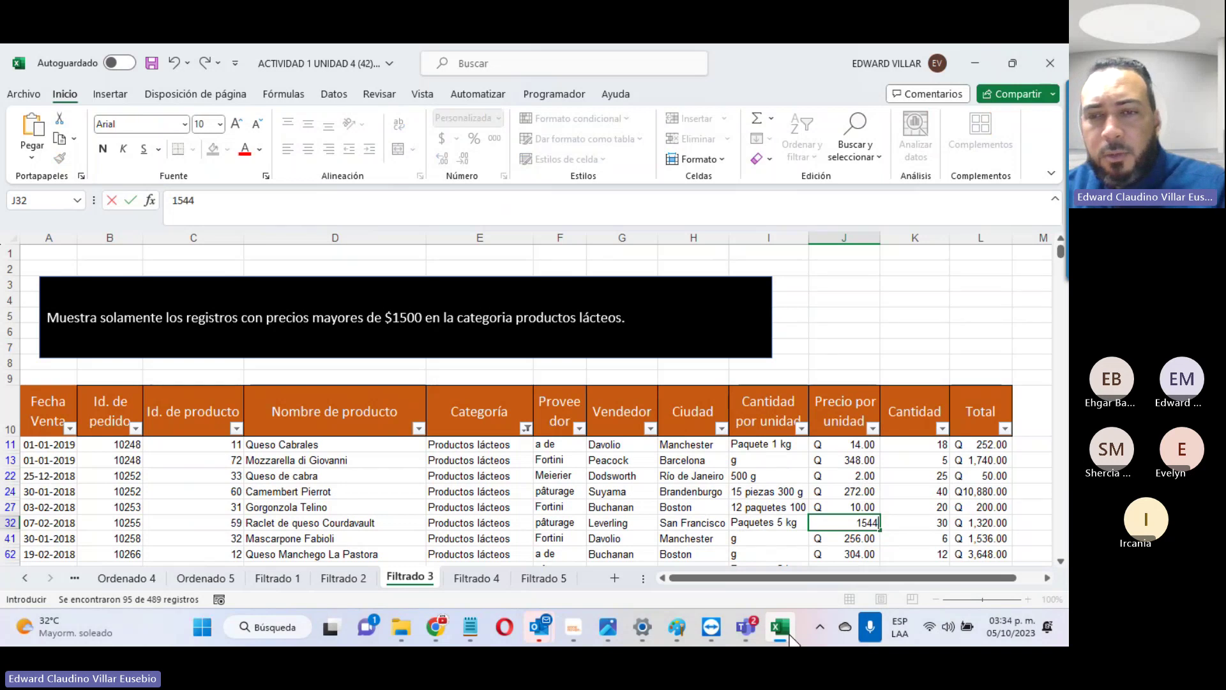
{"action": "key", "text": "Return"}
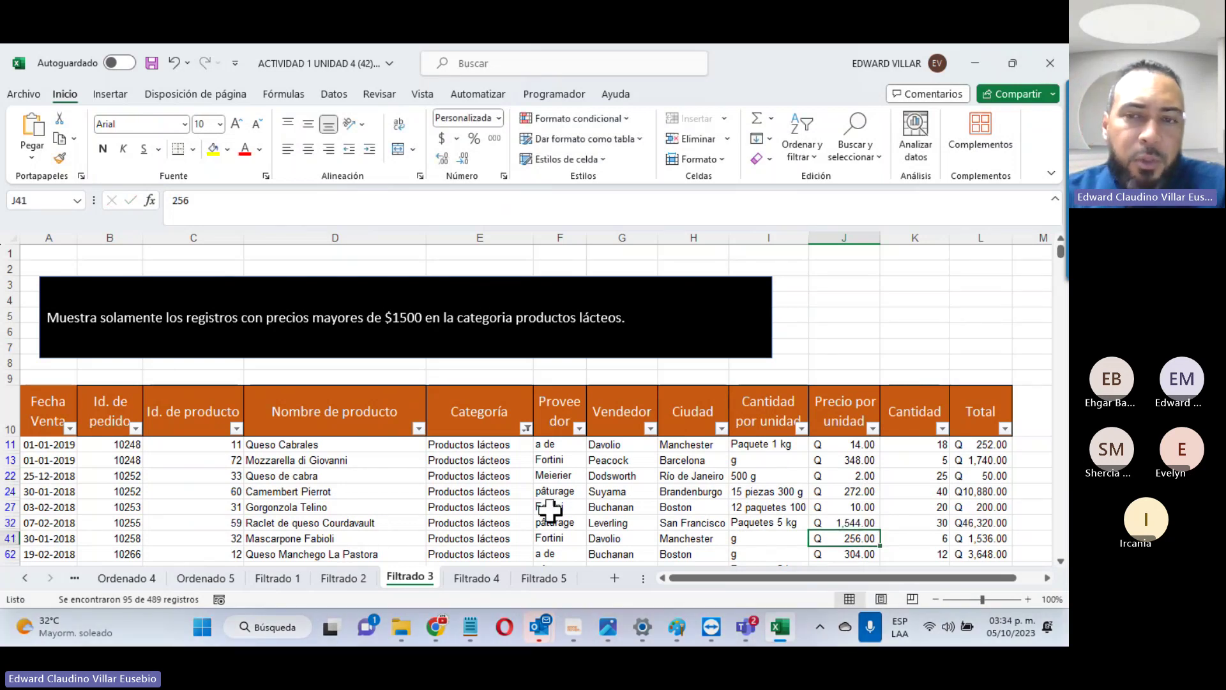
Step: Filter the Precio por unidad column to show only values greater than 1500
{"action": "left_click", "coordinate": [872, 428]}
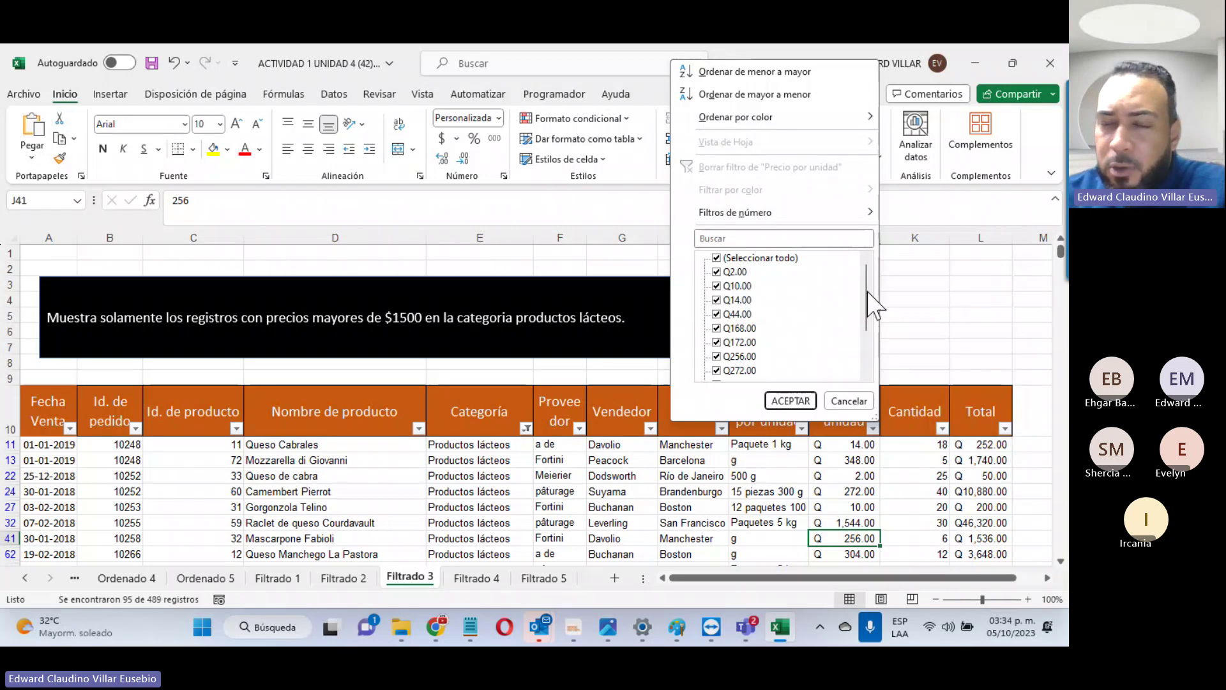
{"action": "scroll", "coordinate": [798, 358], "scroll_direction": "down", "scroll_amount": 2}
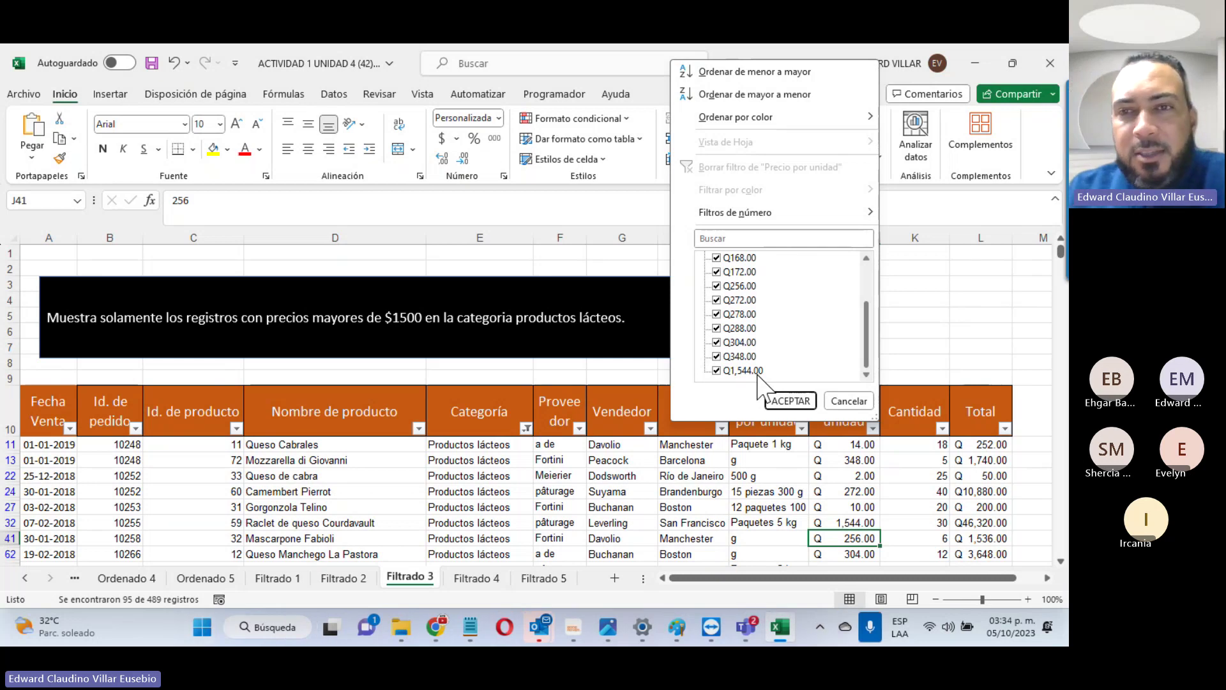
{"action": "left_click", "coordinate": [747, 215]}
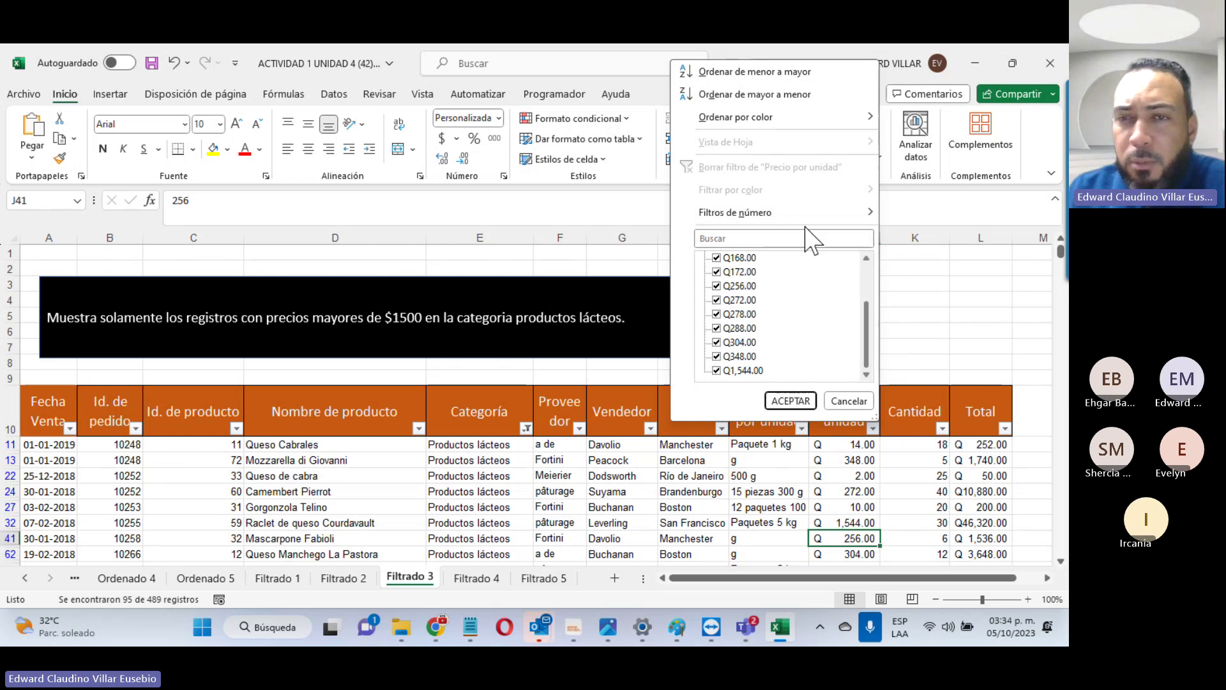
{"action": "mouse_move", "coordinate": [824, 212]}
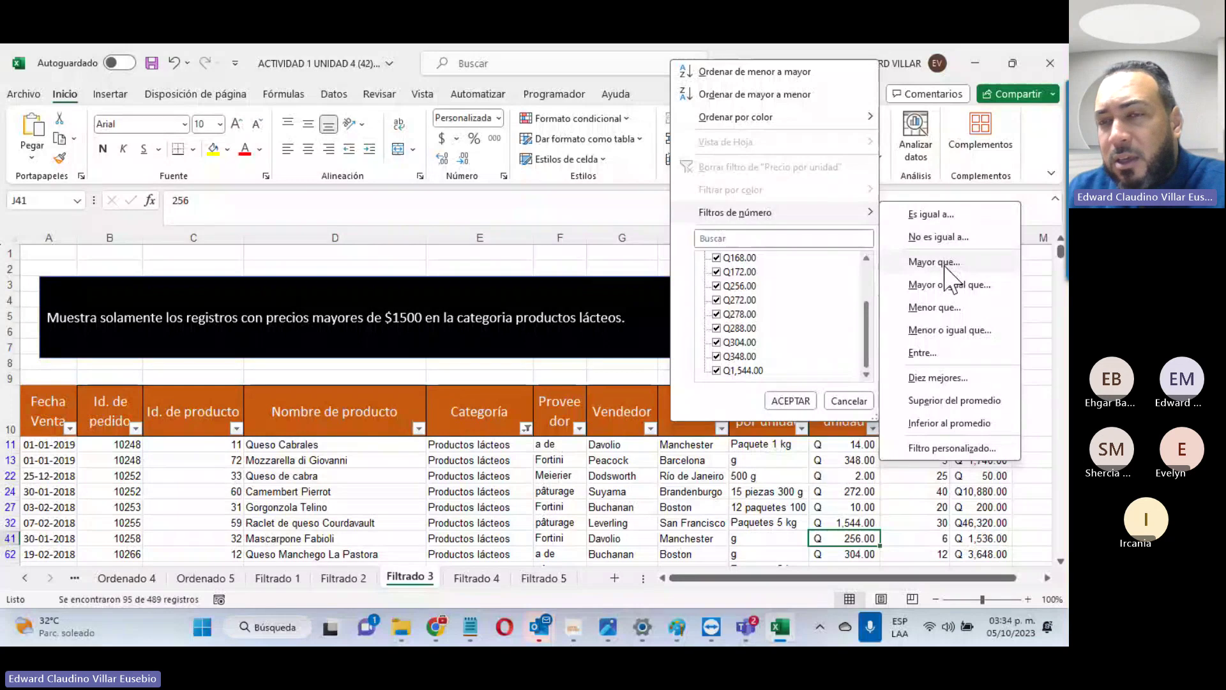
{"action": "left_click", "coordinate": [934, 262]}
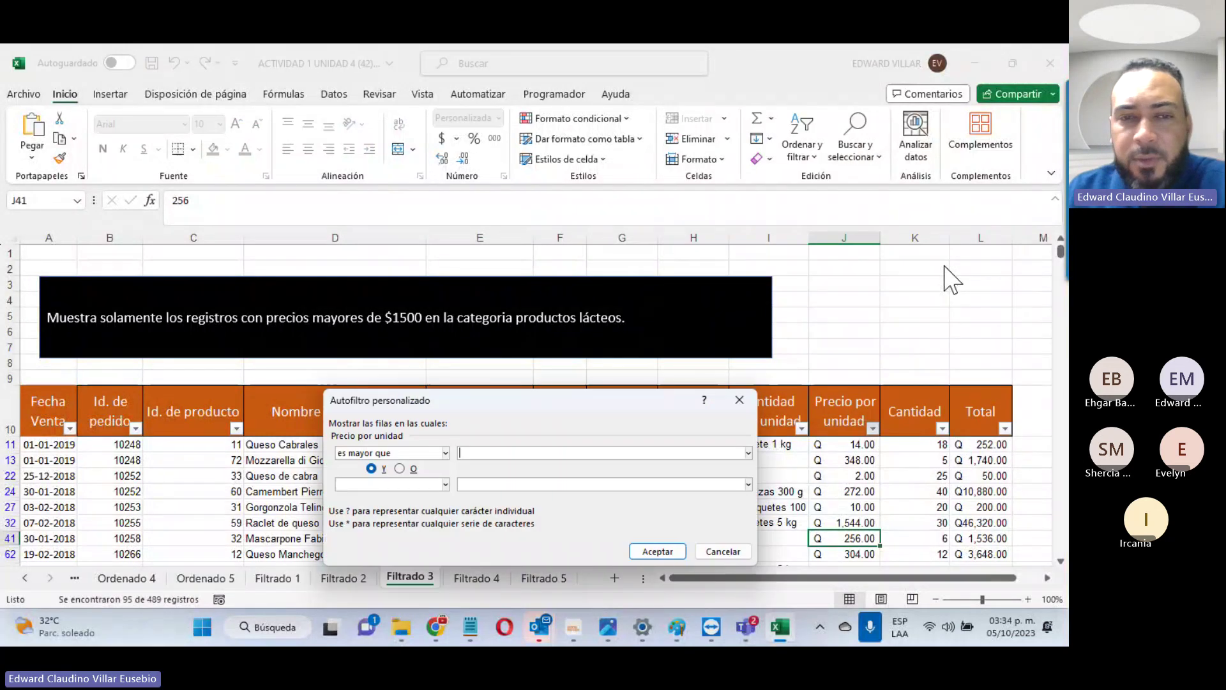
{"action": "type", "text": "1500"}
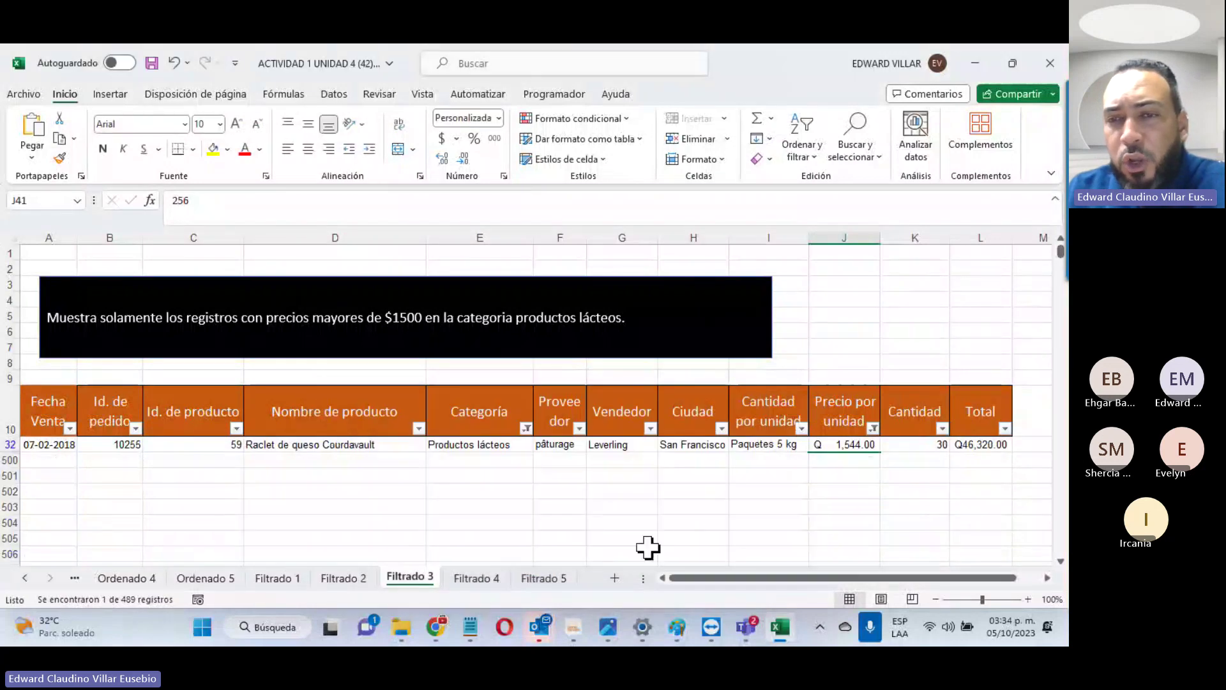
{"action": "left_click", "coordinate": [657, 550]}
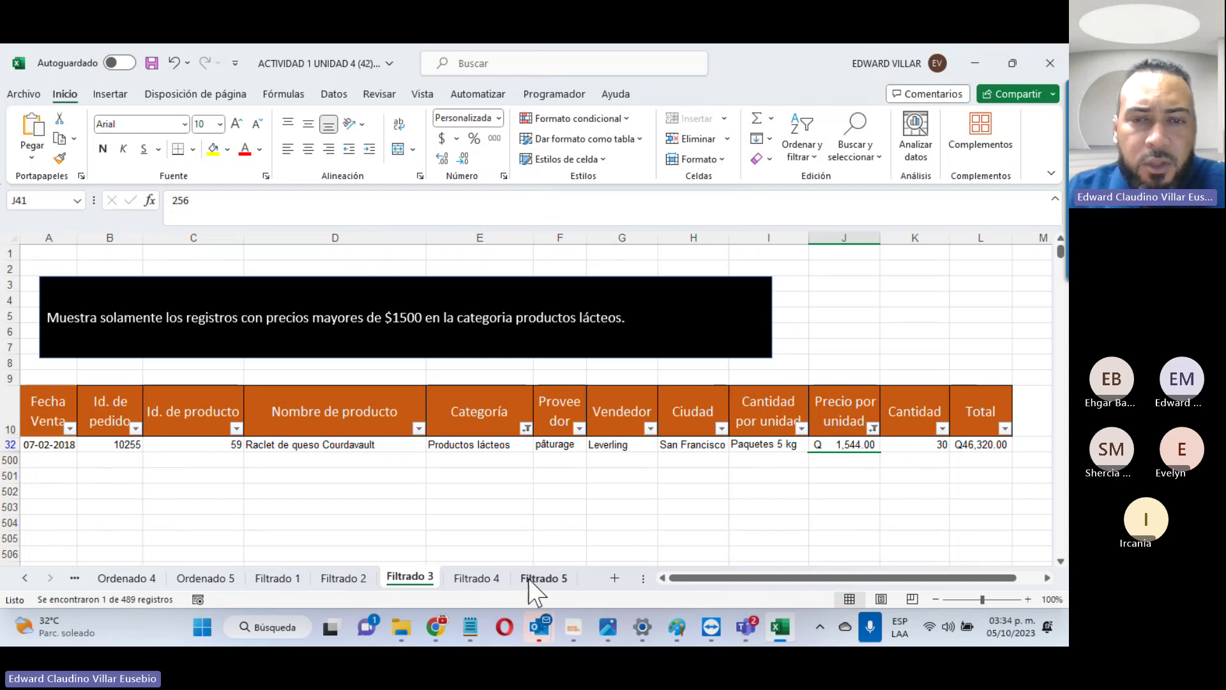
Step: Open the Filtrado 4 sheet and turn on filtering for its header row 10
{"action": "left_click", "coordinate": [472, 578]}
{"action": "scroll", "coordinate": [468, 552], "scroll_direction": "up", "scroll_amount": 20}
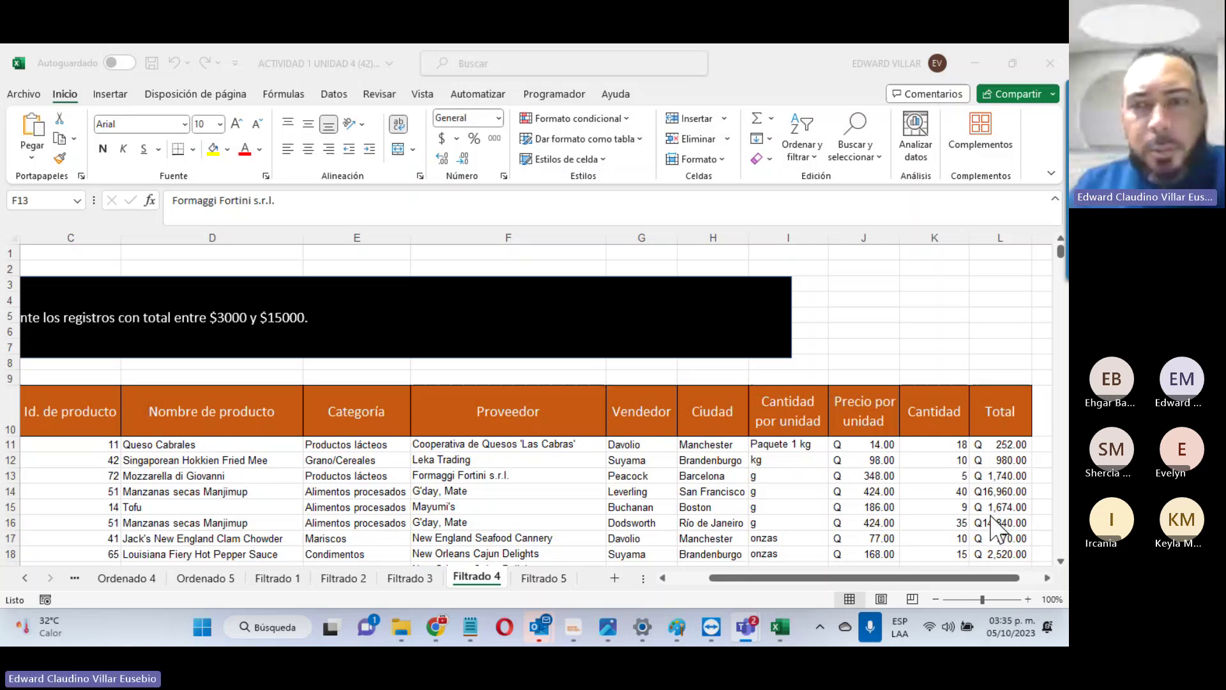
{"action": "left_click", "coordinate": [997, 414]}
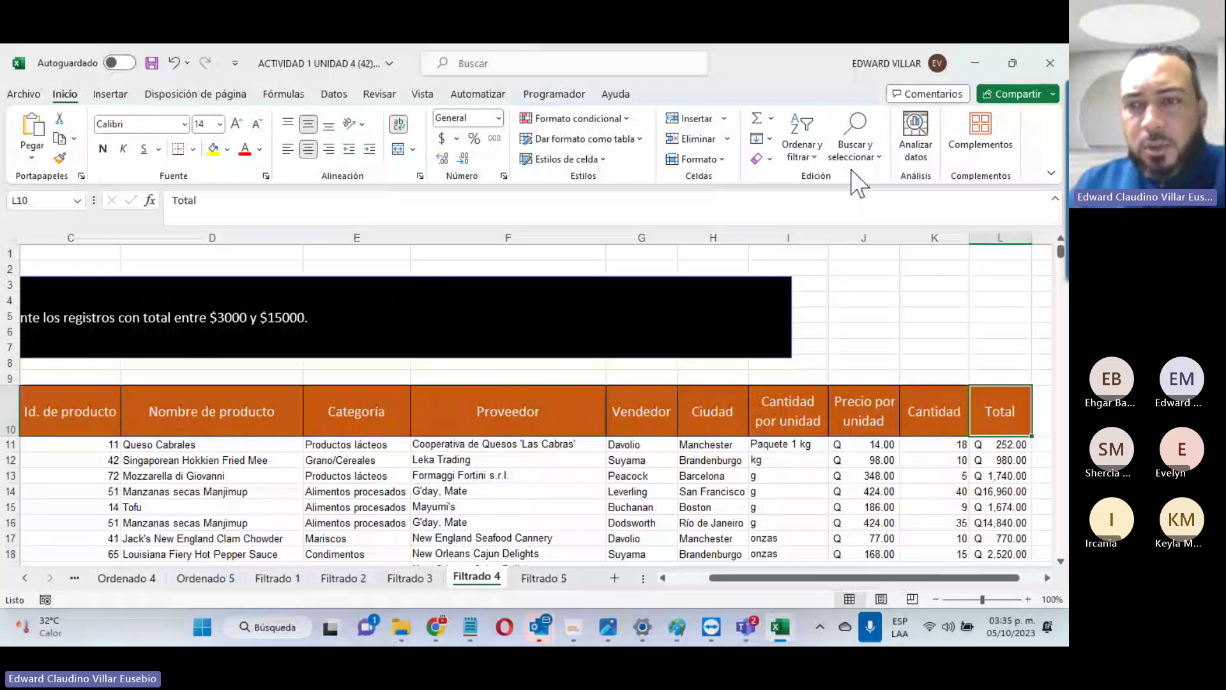
{"action": "key", "text": "ctrl+shift+l"}
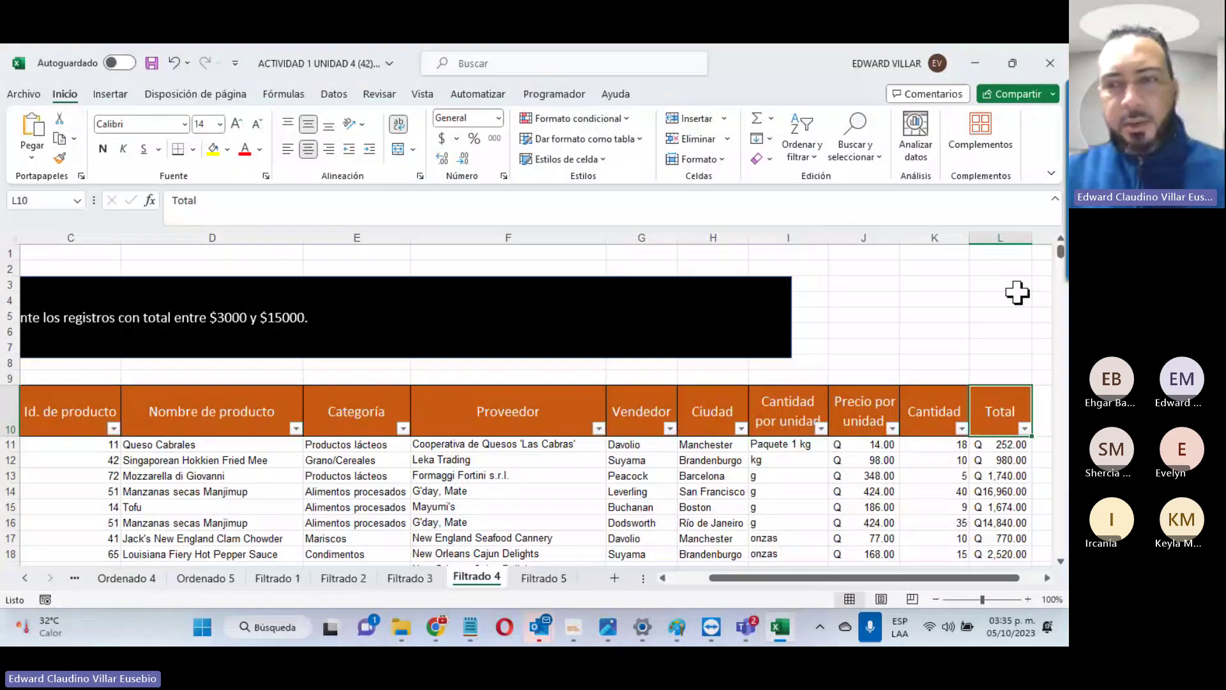
Step: Sort the Filtrado 4 records by the Total column from smallest to largest, expanding the selection to the whole table
{"action": "left_click", "coordinate": [996, 445]}
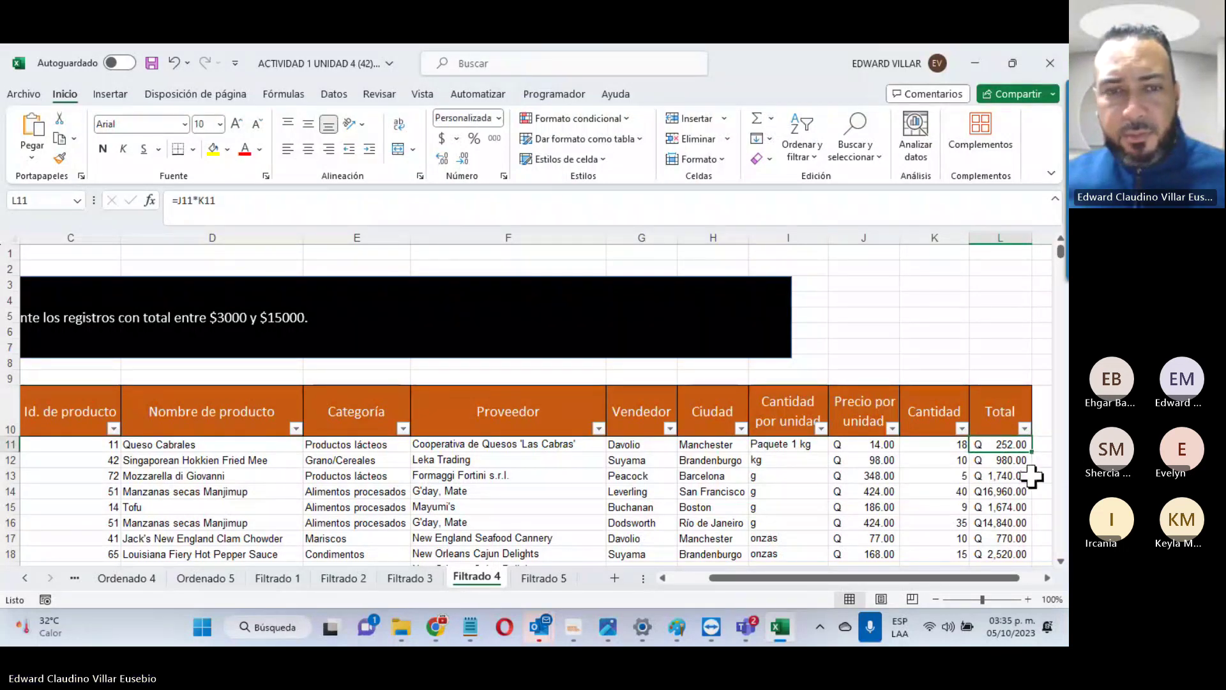
{"action": "key", "text": "ctrl+shift+Down"}
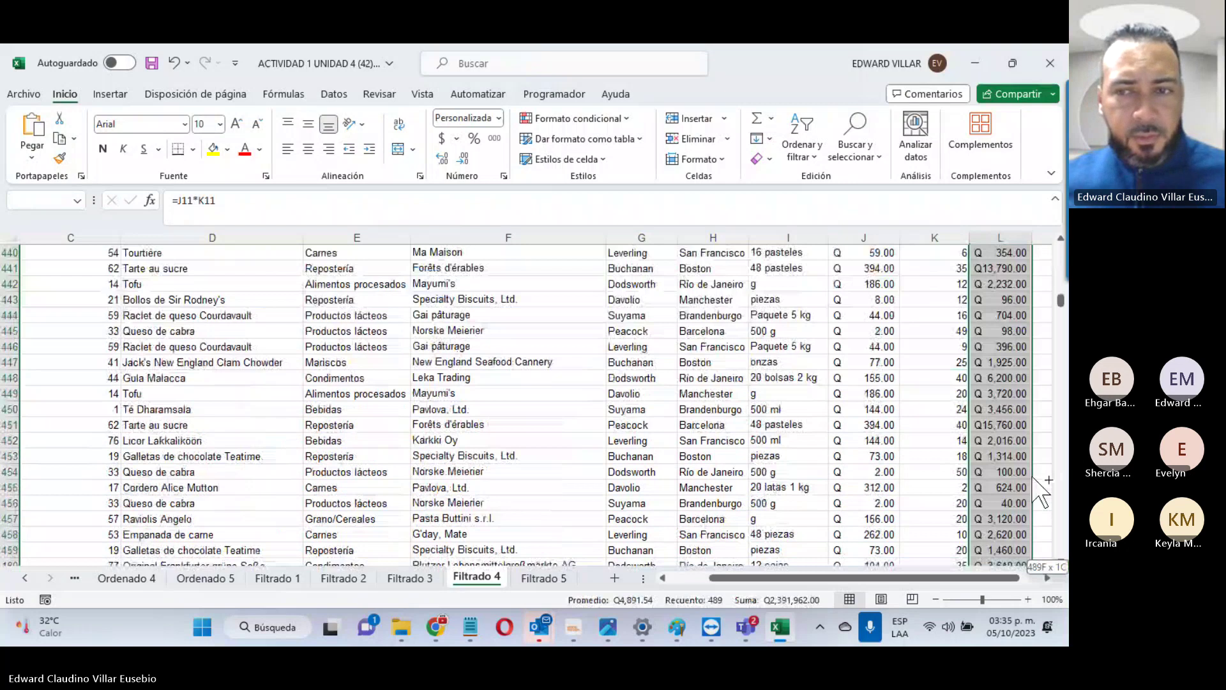
{"action": "scroll", "coordinate": [1041, 491], "scroll_direction": "down", "scroll_amount": 10}
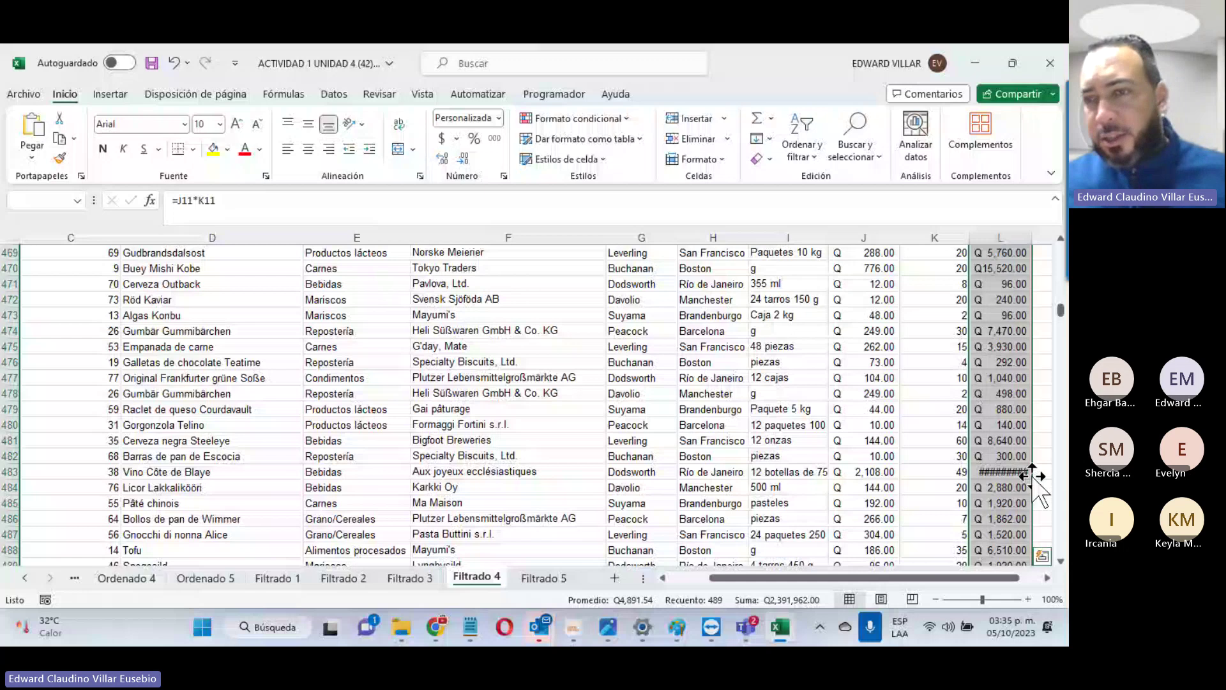
{"action": "left_click", "coordinate": [801, 151]}
{"action": "left_click", "coordinate": [833, 198]}
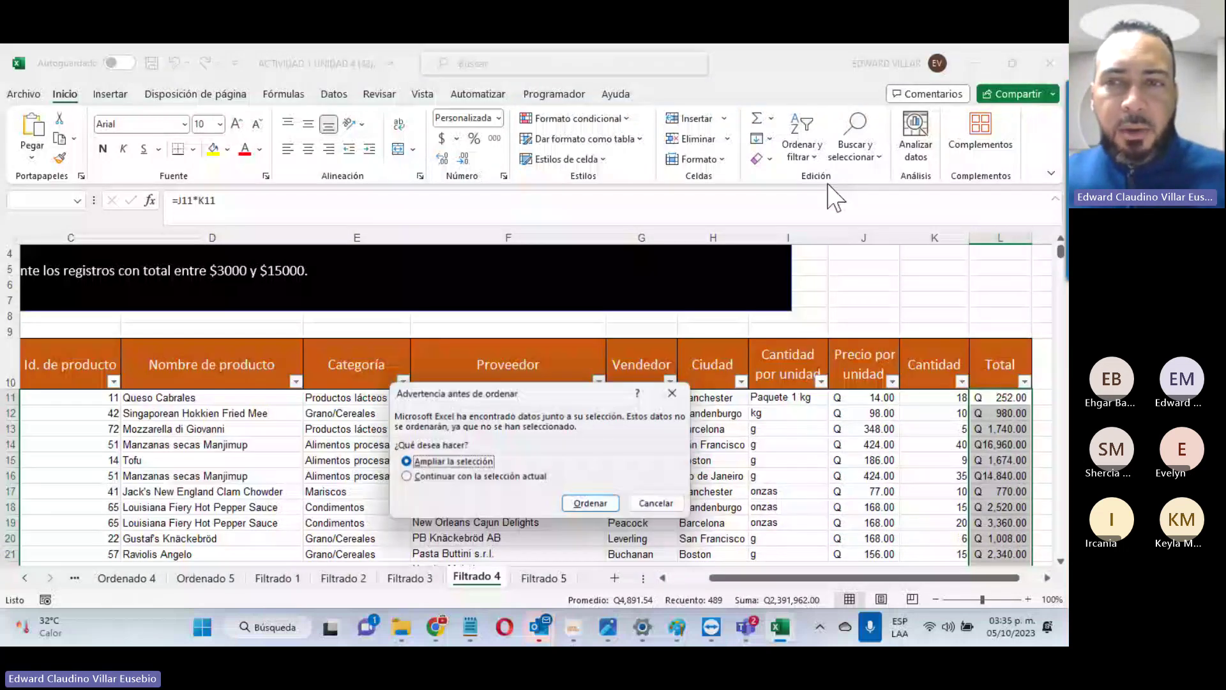
{"action": "key", "text": "Return"}
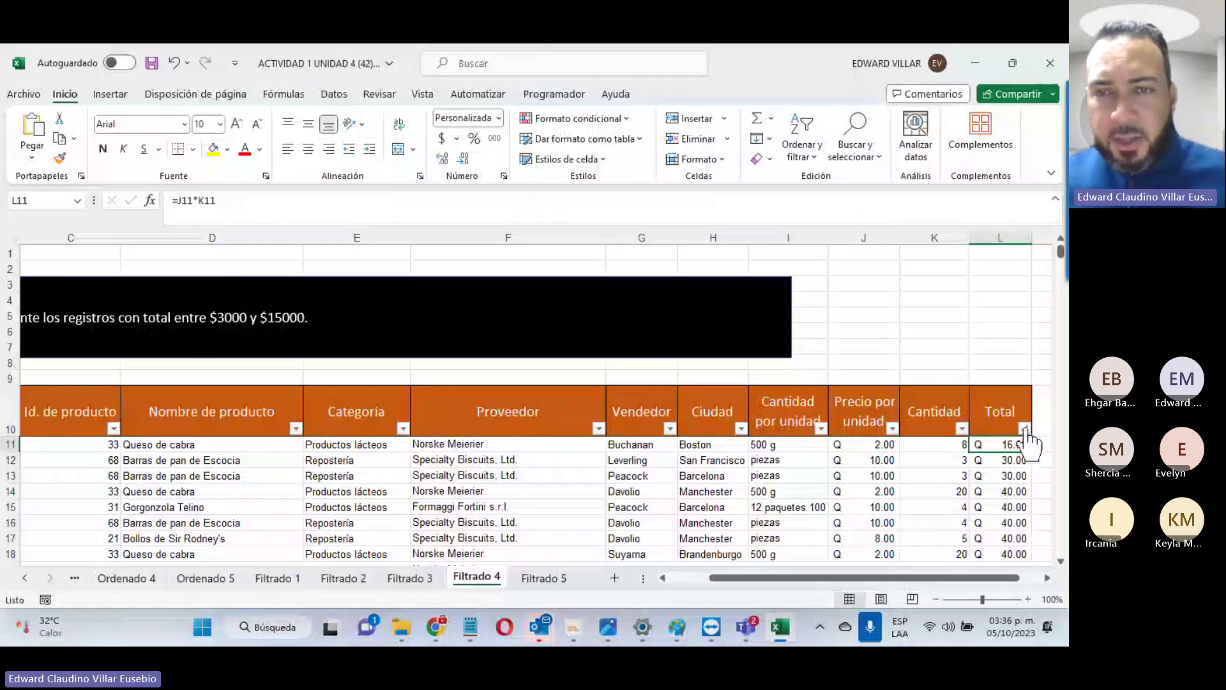
Step: Filter the Total column to show only values between 3000 and 15000, both limits included
{"action": "left_click", "coordinate": [1025, 428]}
{"action": "mouse_move", "coordinate": [931, 209]}
{"action": "left_click", "coordinate": [733, 355]}
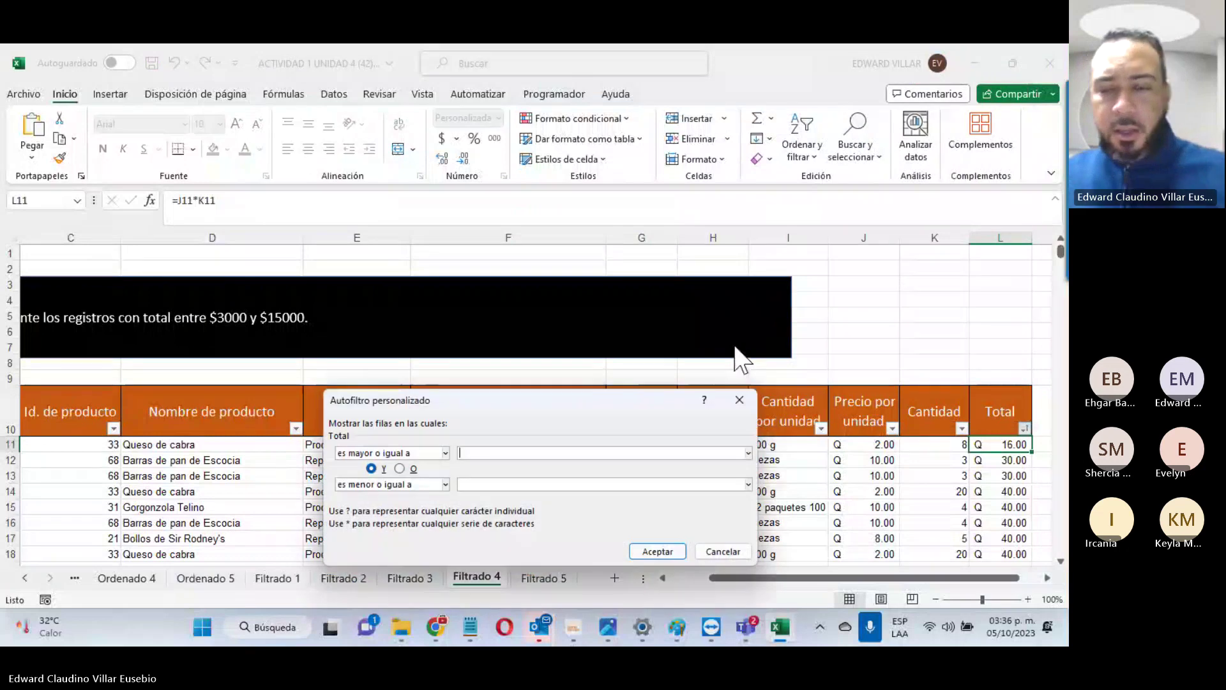
{"action": "type", "text": "3000"}
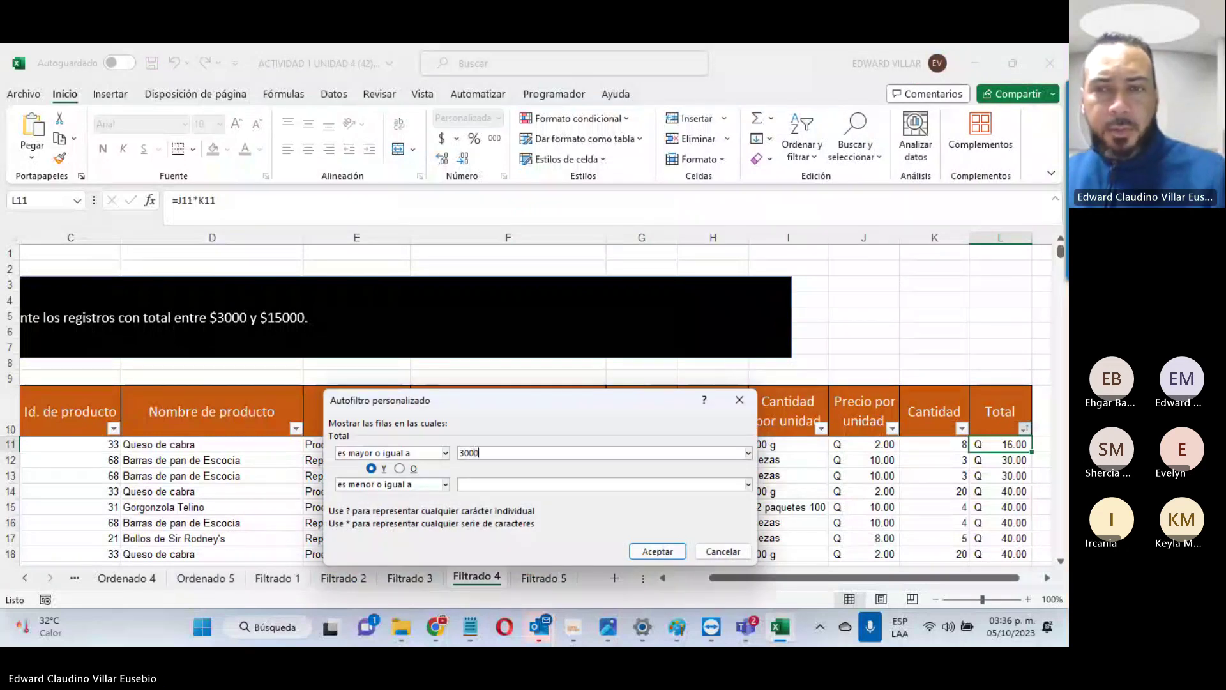
{"action": "left_click", "coordinate": [582, 484]}
{"action": "type", "text": "15000"}
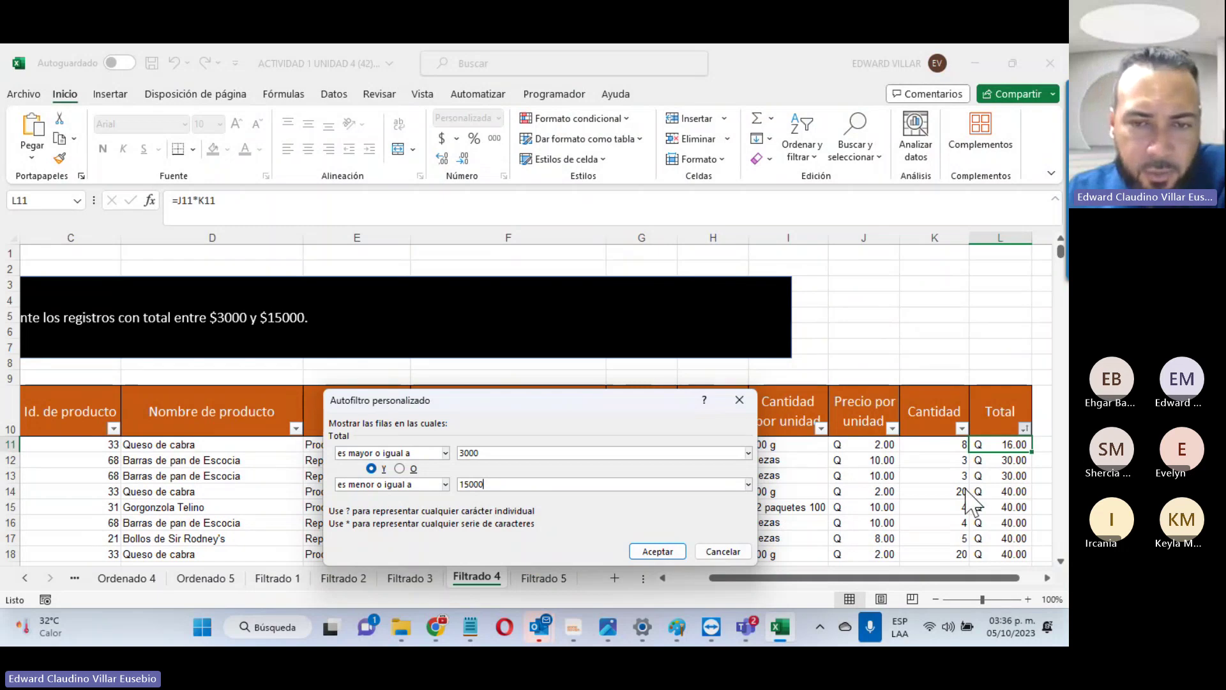
{"action": "left_click", "coordinate": [656, 550]}
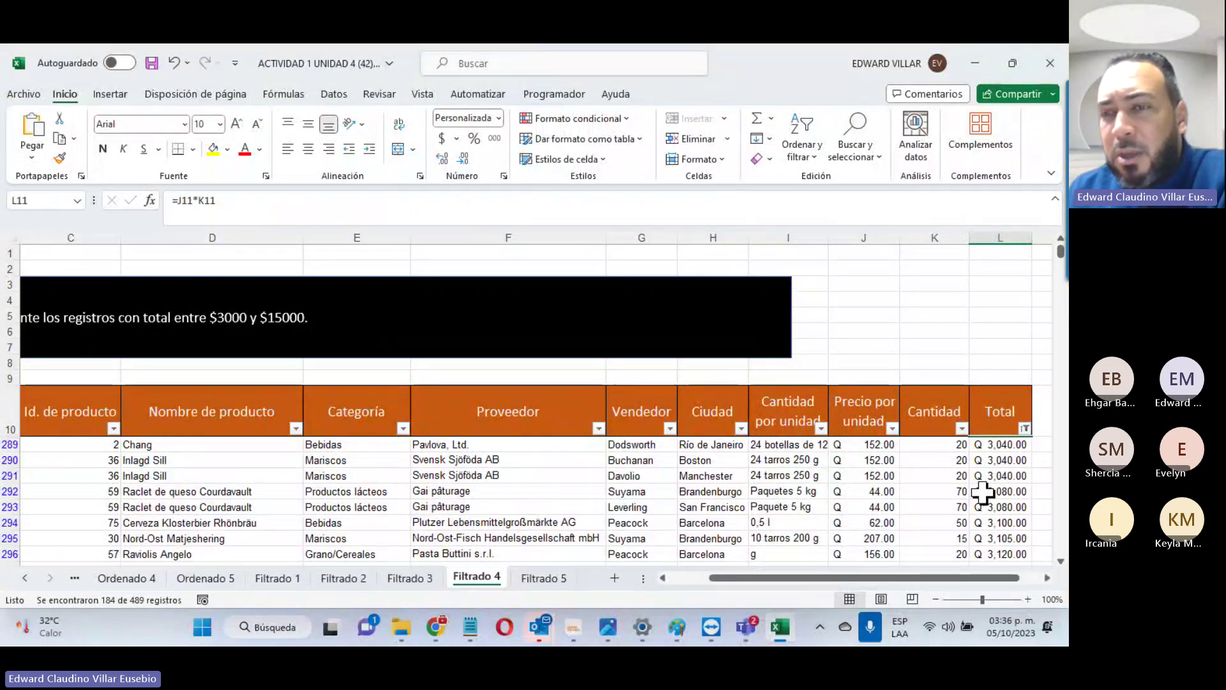
Step: Review the filtered records down to the last row to check that their totals stay within the requested range
{"action": "scroll", "coordinate": [983, 514], "scroll_direction": "down", "scroll_amount": 7}
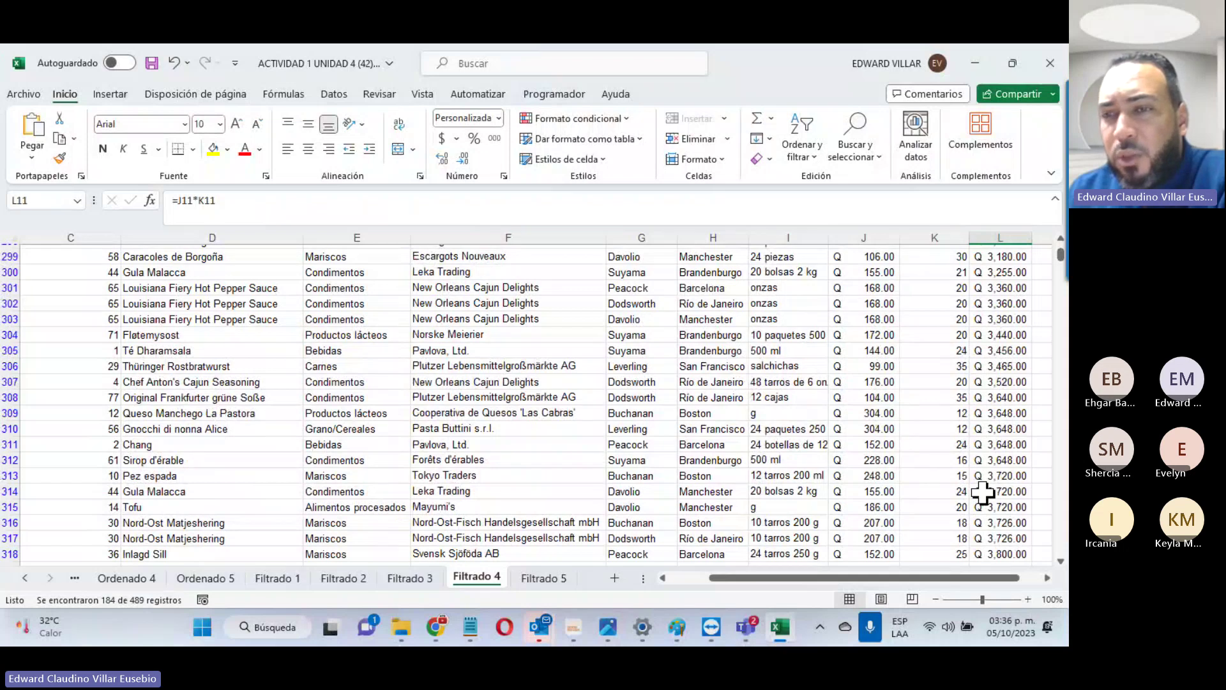
{"action": "scroll", "coordinate": [983, 492], "scroll_direction": "down", "scroll_amount": 20}
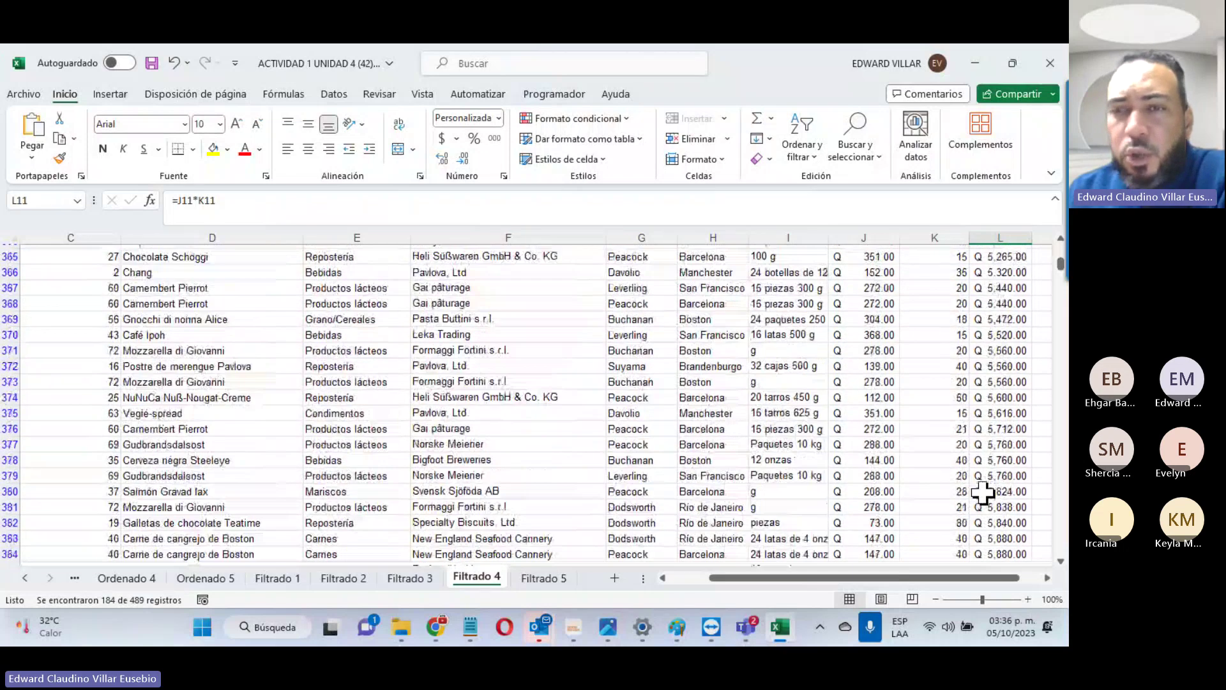
{"action": "scroll", "coordinate": [983, 492], "scroll_direction": "down", "scroll_amount": 20}
{"action": "scroll", "coordinate": [982, 492], "scroll_direction": "up", "scroll_amount": 11}
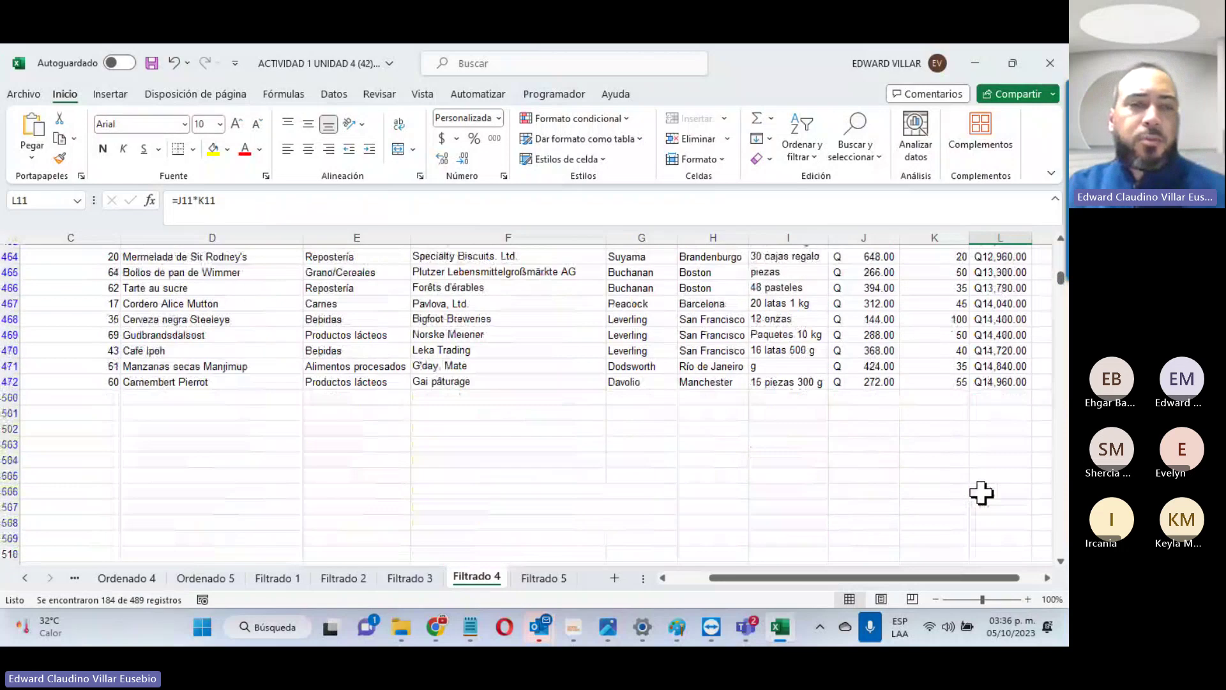
{"action": "left_click", "coordinate": [998, 382]}
{"action": "scroll", "coordinate": [504, 408], "scroll_direction": "down", "scroll_amount": 1}
{"action": "scroll", "coordinate": [512, 417], "scroll_direction": "up", "scroll_amount": 12}
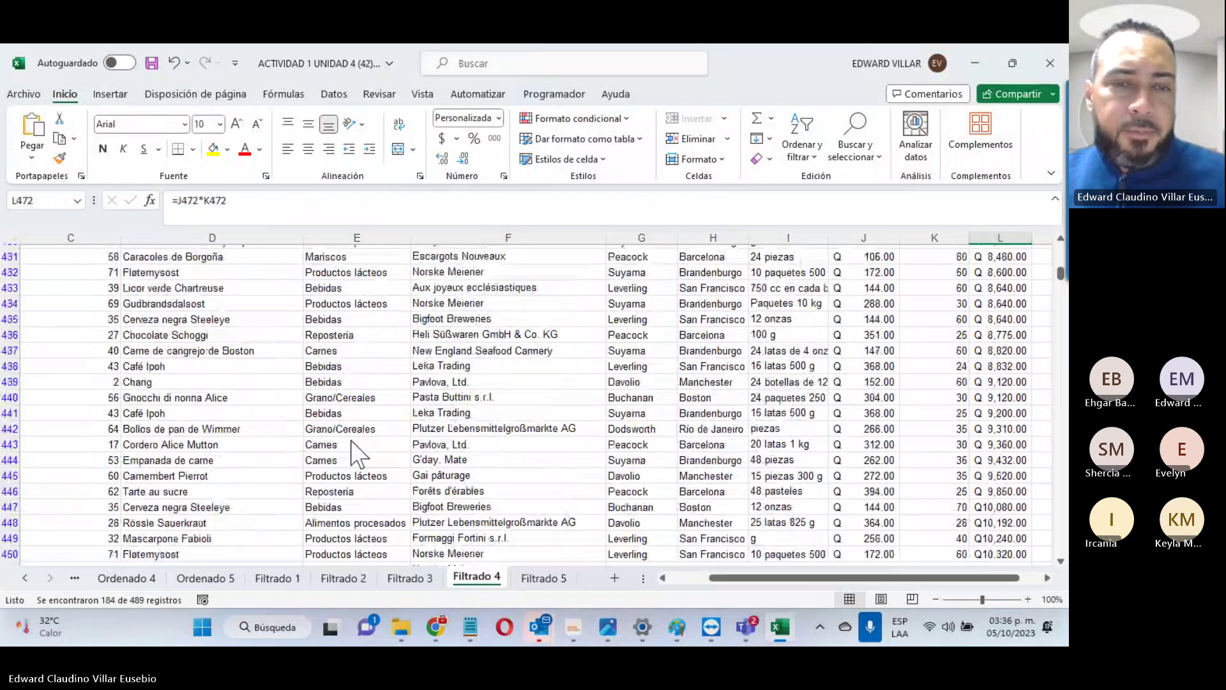
Step: Open the Filtrado 5 sheet and sort its records by Fecha Venta from oldest to newest, expanding the selection
{"action": "left_click", "coordinate": [545, 583]}
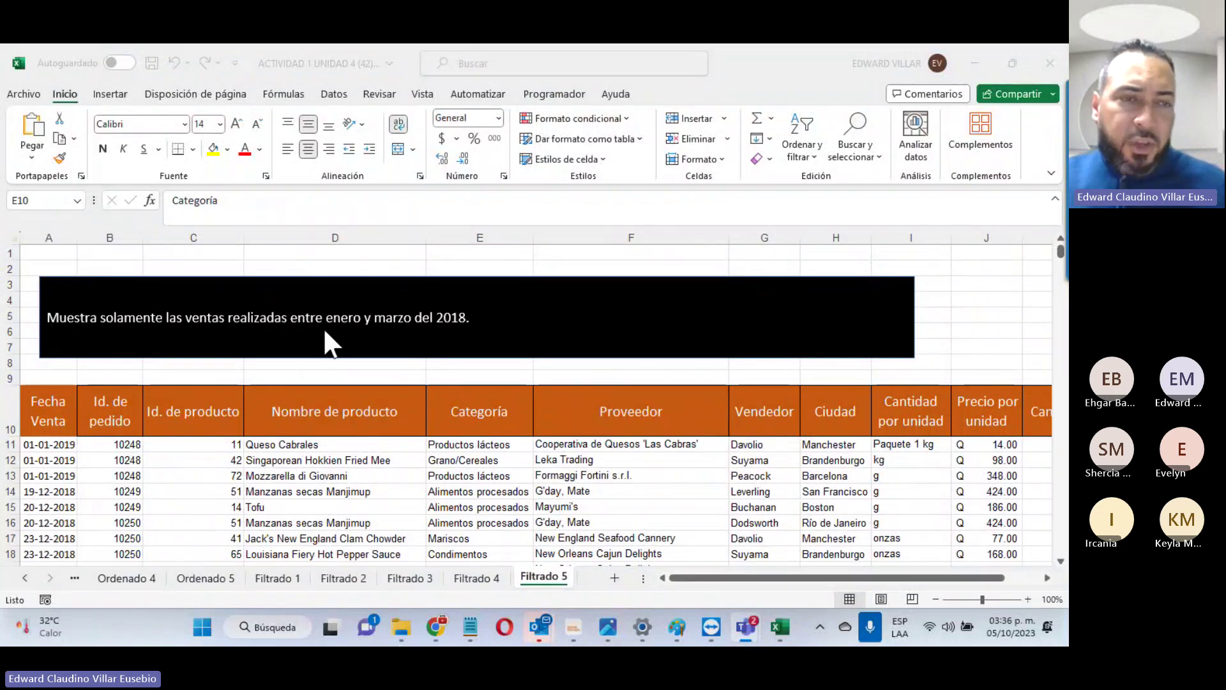
{"action": "left_click", "coordinate": [30, 445]}
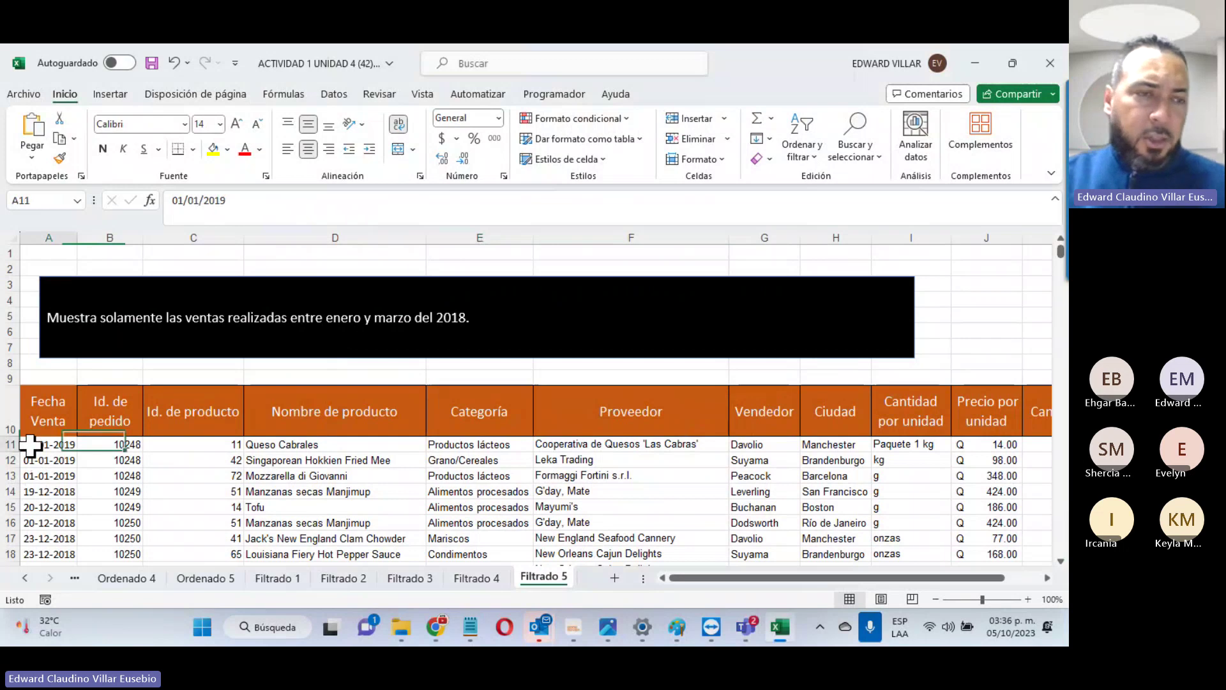
{"action": "key", "text": "ctrl+shift+Down"}
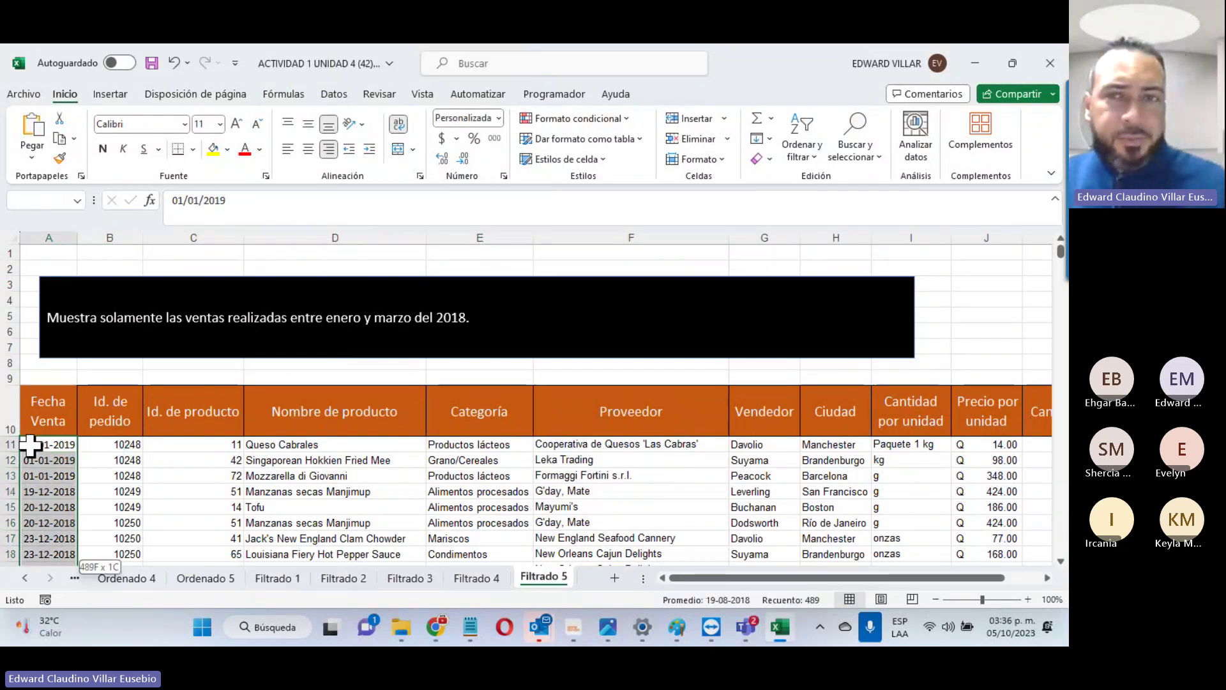
{"action": "left_click", "coordinate": [802, 147]}
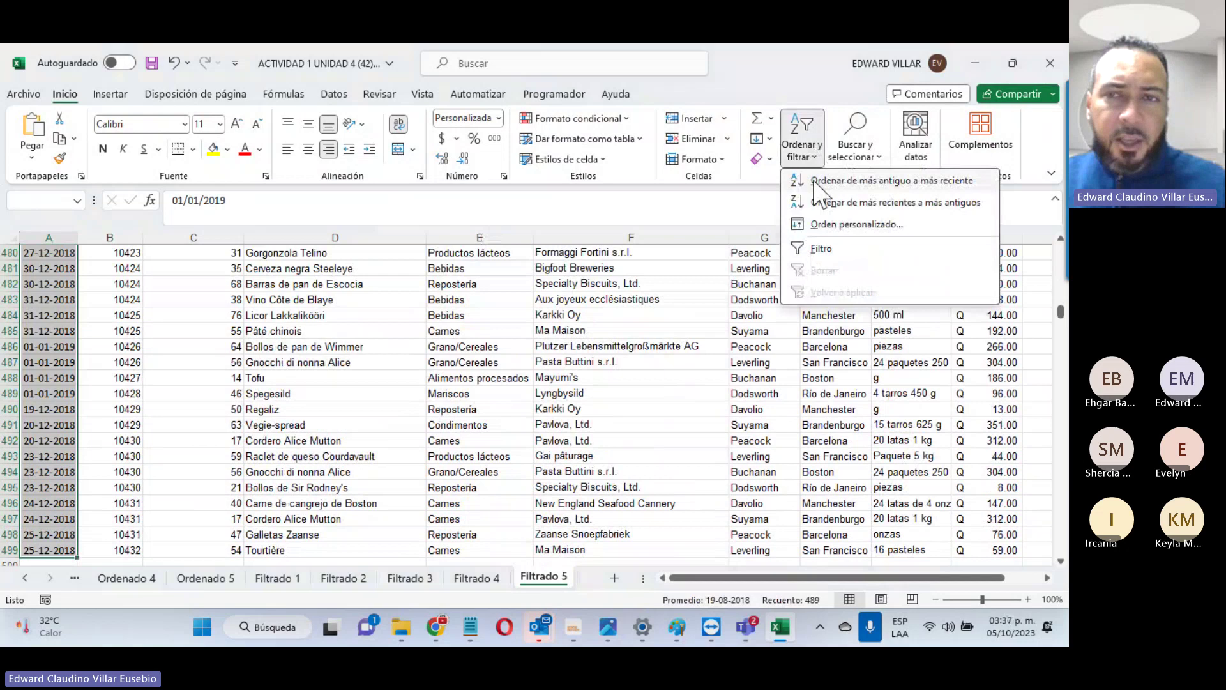
{"action": "left_click", "coordinate": [859, 181]}
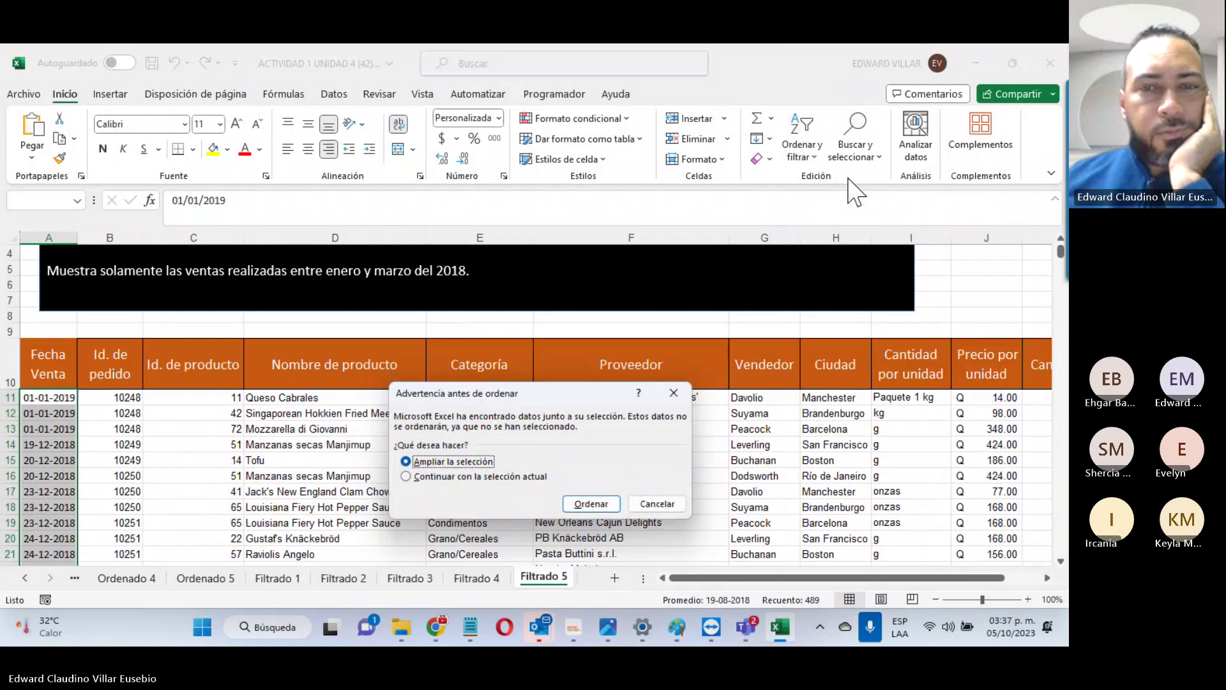
{"action": "left_click", "coordinate": [591, 503]}
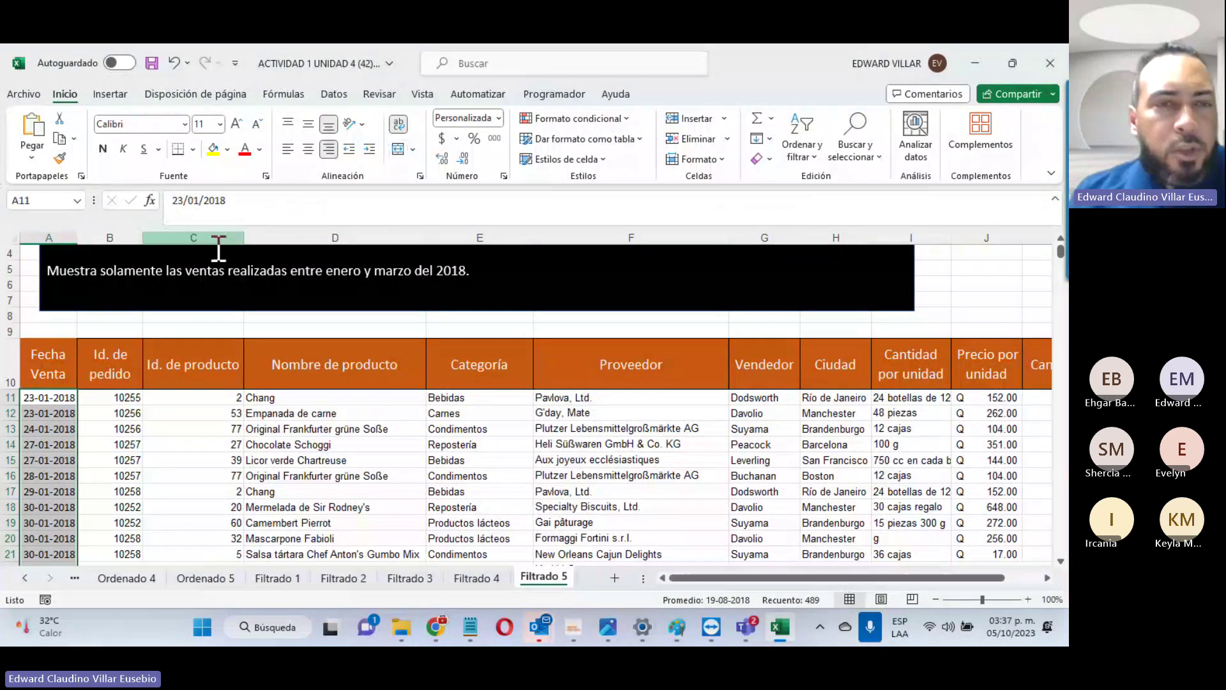
Step: Turn on filtering for the header row 10 of the Filtrado 5 table
{"action": "left_click", "coordinate": [39, 359]}
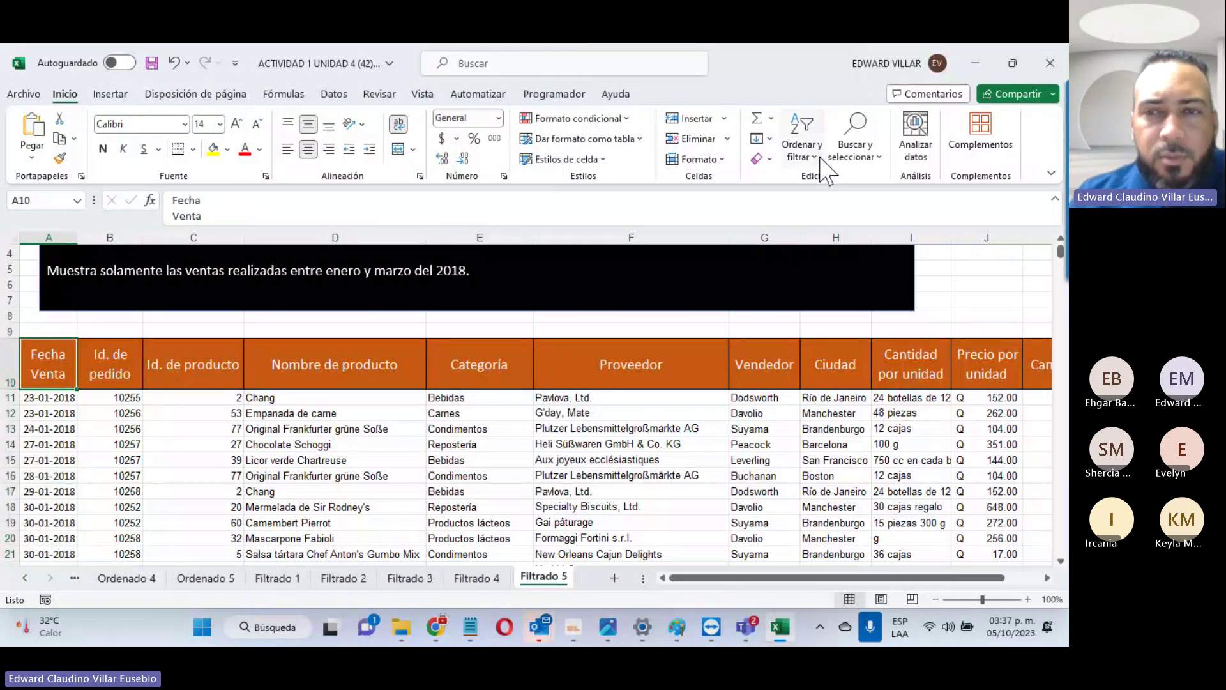
{"action": "left_click", "coordinate": [820, 156]}
{"action": "left_click", "coordinate": [822, 250]}
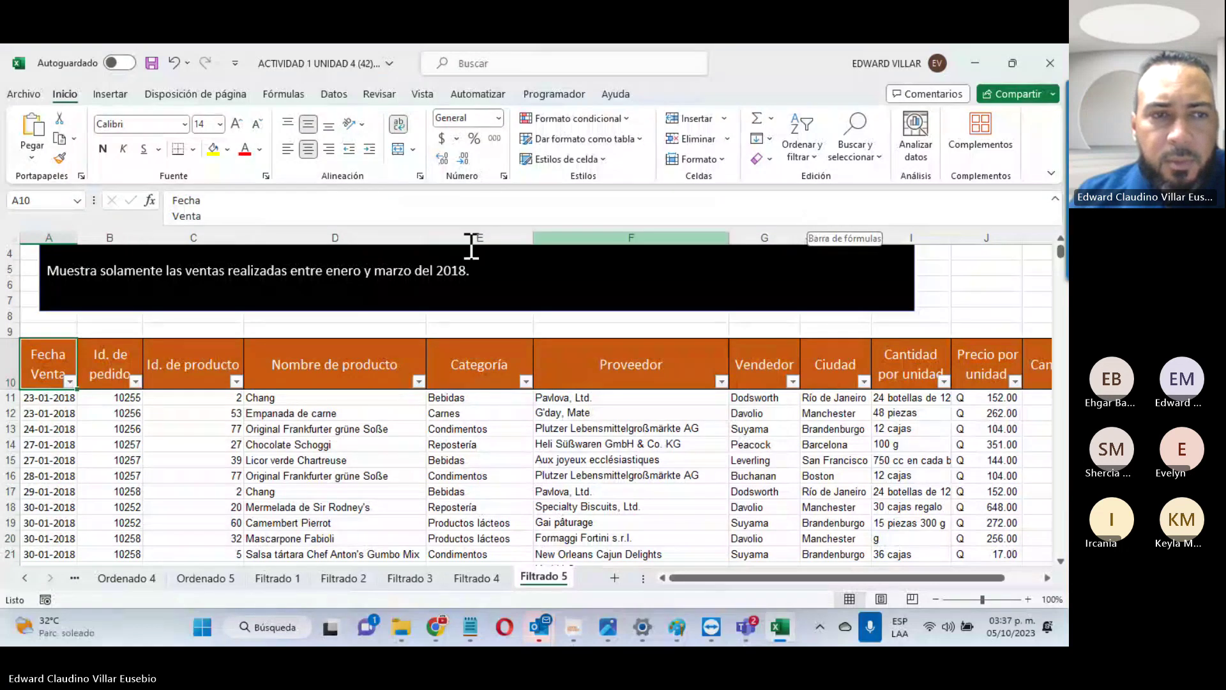
Step: Open the date filter options for the Fecha Venta column
{"action": "left_click", "coordinate": [69, 381]}
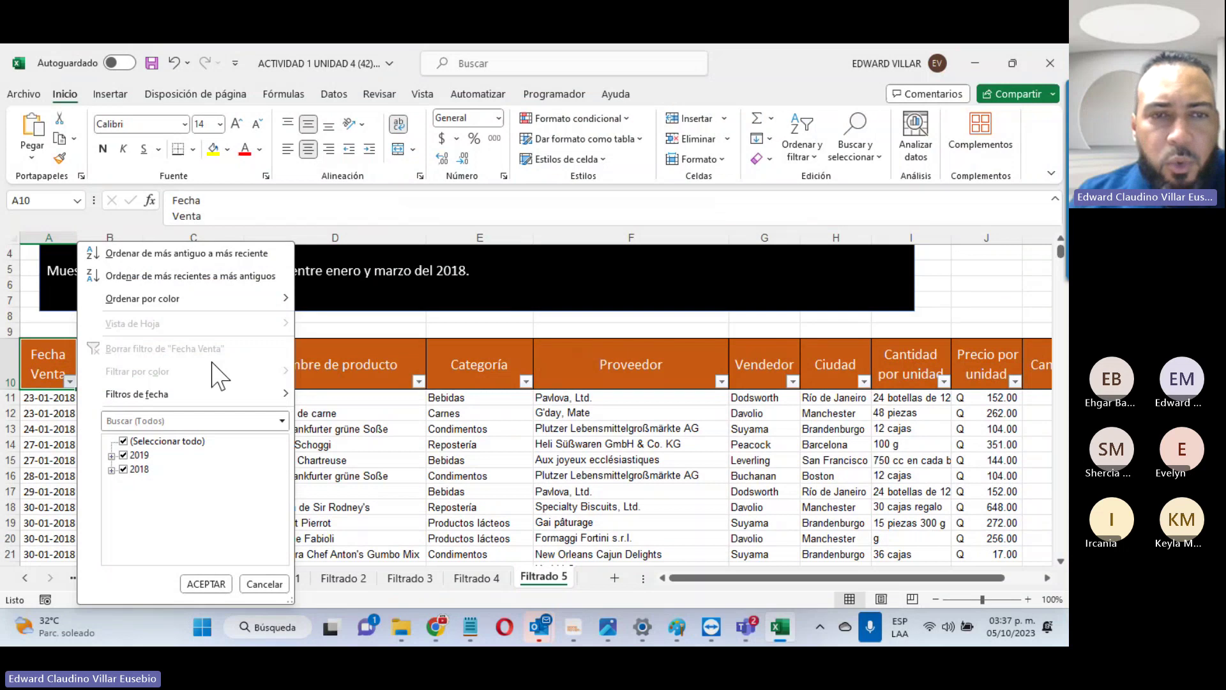
{"action": "left_click", "coordinate": [220, 394]}
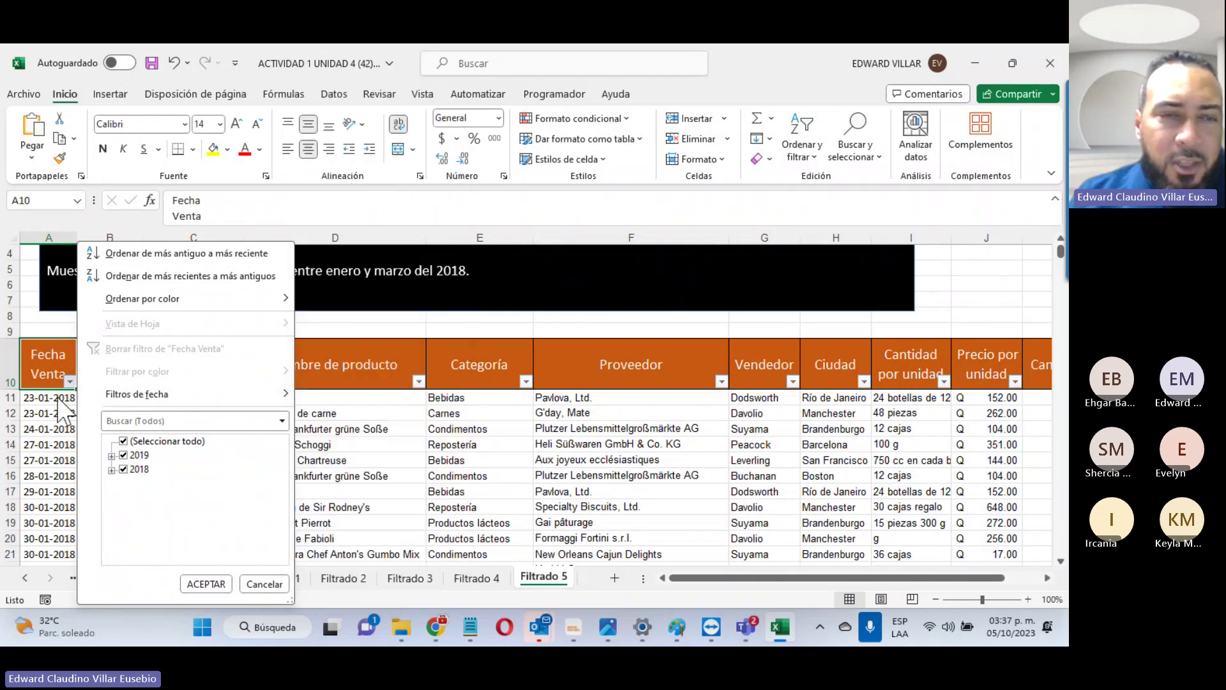
{"action": "mouse_move", "coordinate": [201, 398]}
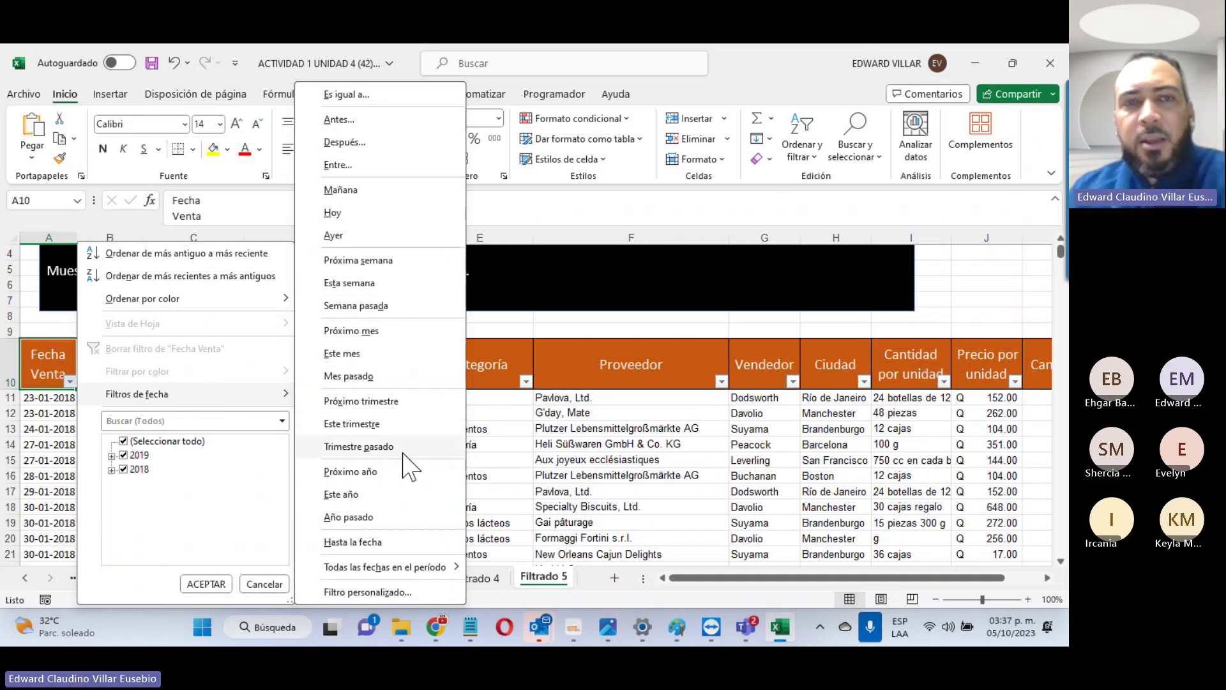
Step: Open the Entre date filter for the Fecha Venta column and view the calendar pickers for its date limits
{"action": "left_click", "coordinate": [404, 166]}
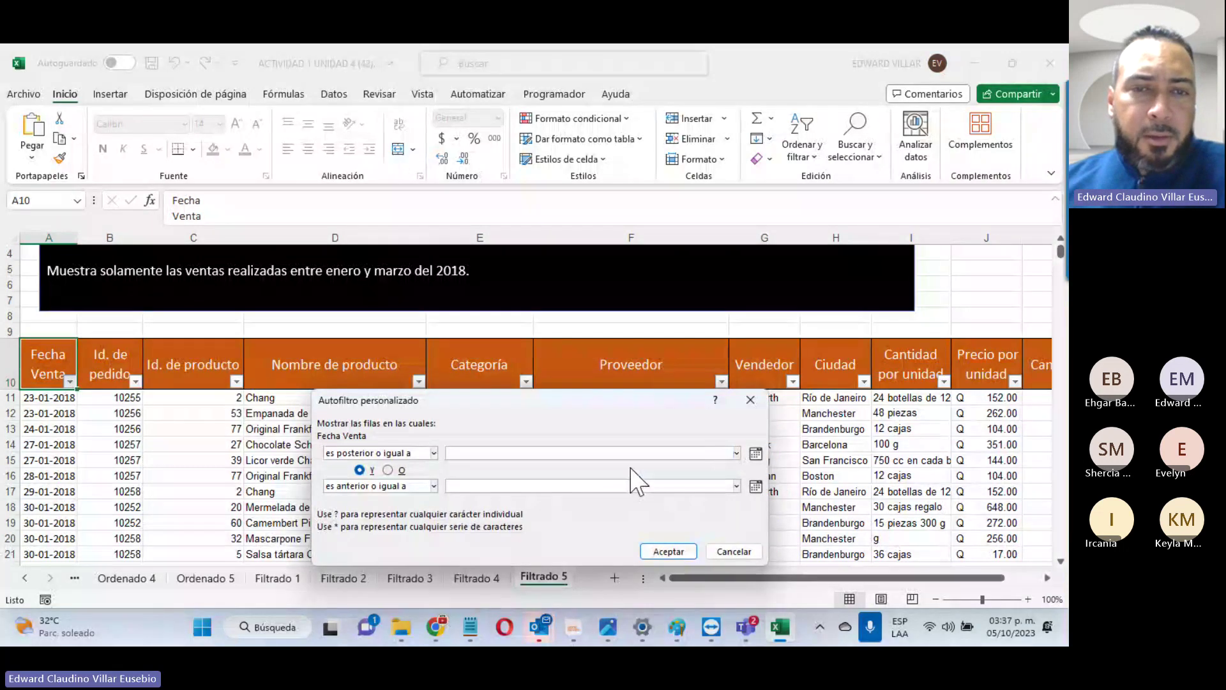
{"action": "left_click_drag", "start_coordinate": [631, 409], "coordinate": [455, 341]}
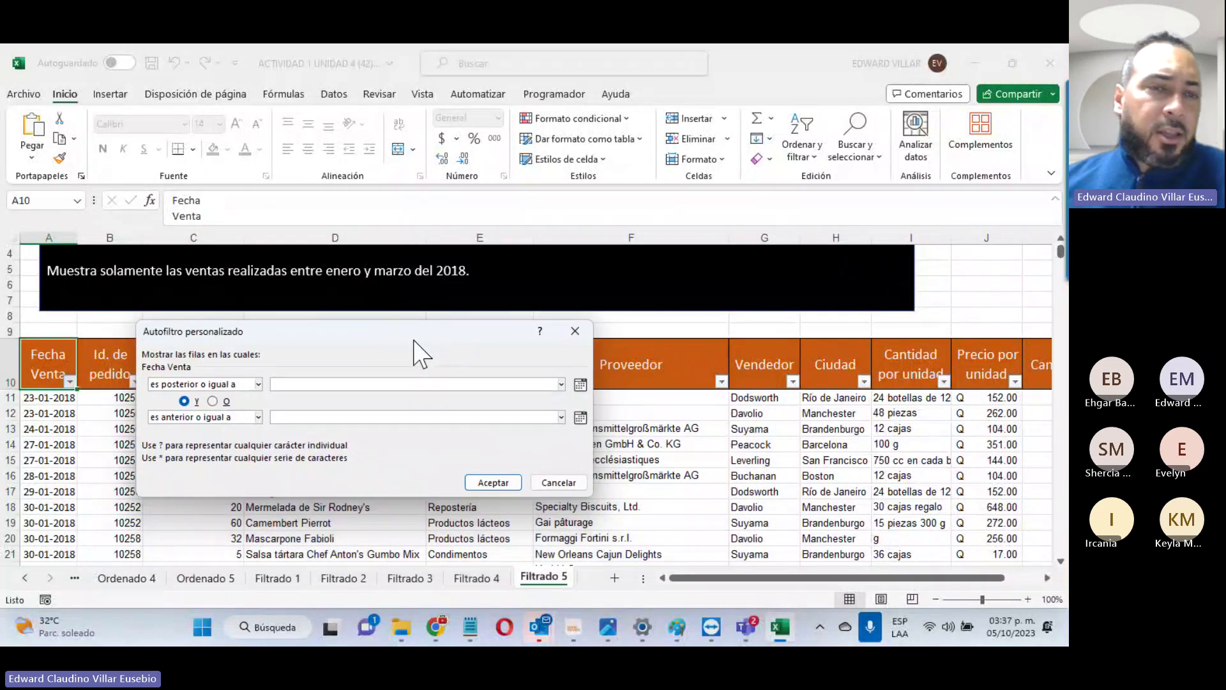
{"action": "left_click", "coordinate": [579, 385]}
{"action": "left_click", "coordinate": [575, 440]}
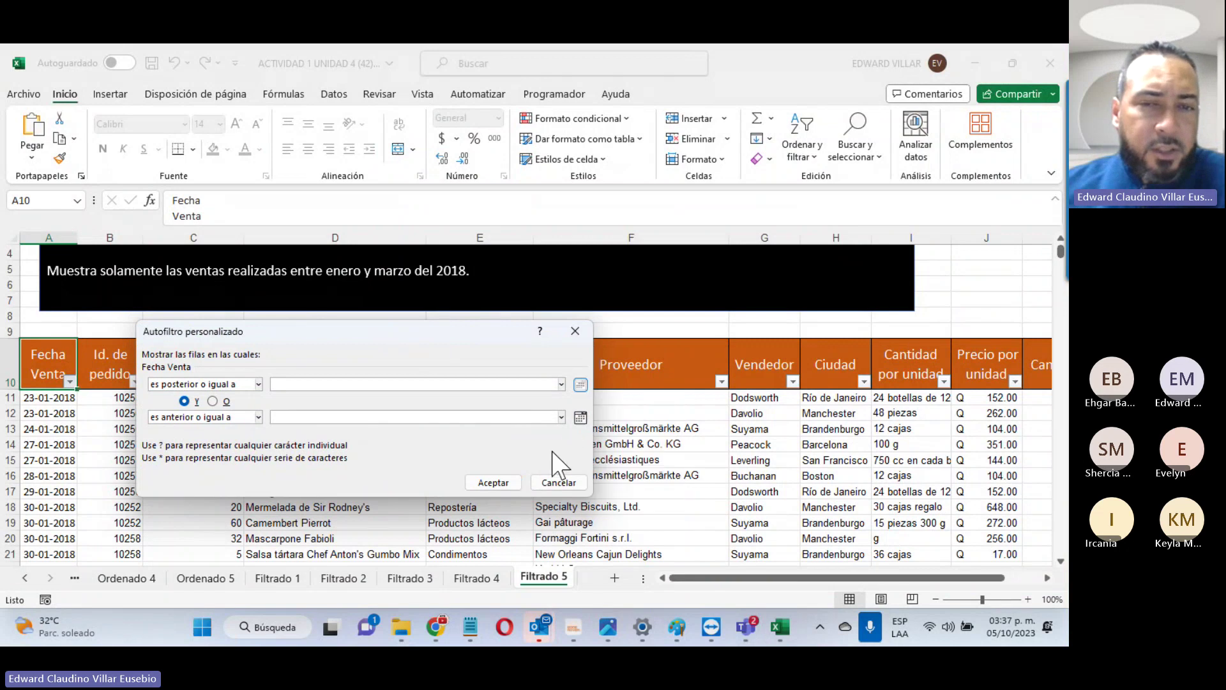
{"action": "left_click", "coordinate": [580, 417]}
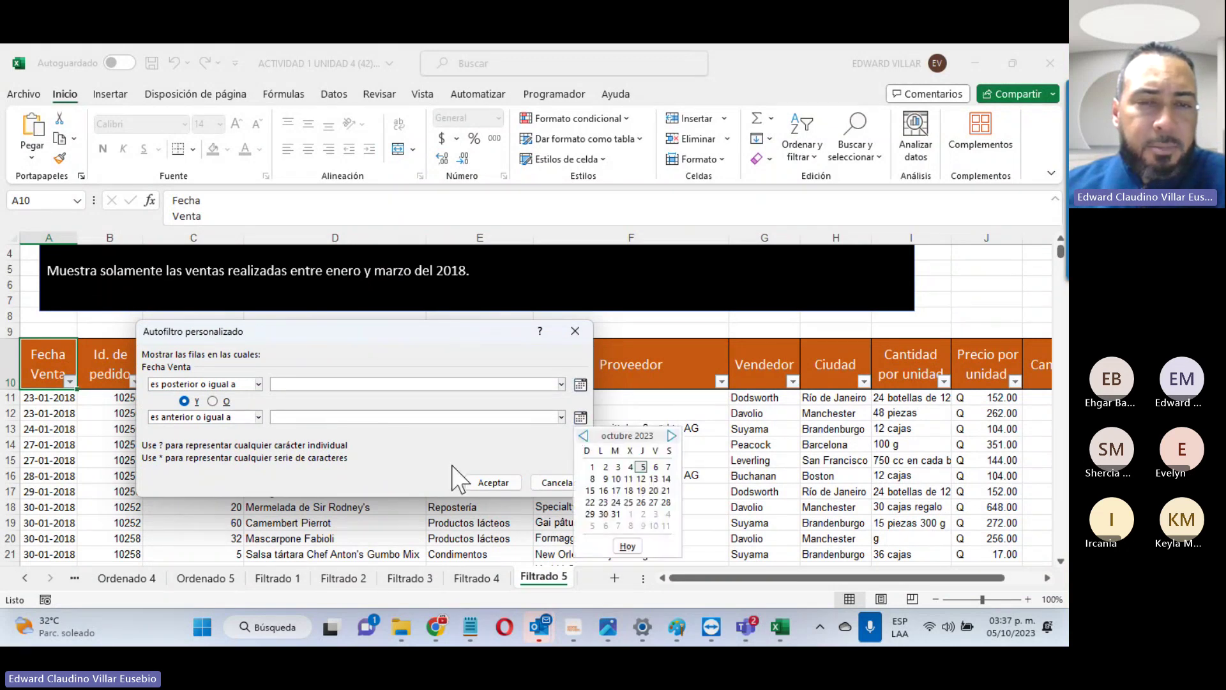
{"action": "left_click", "coordinate": [454, 472]}
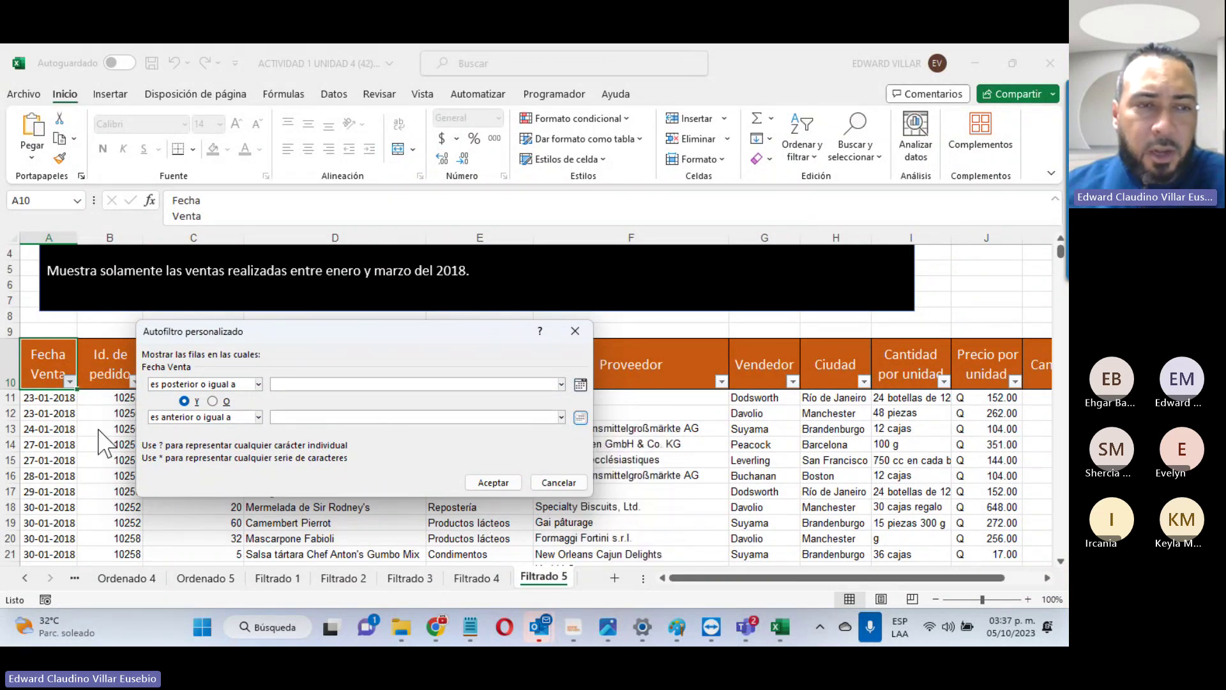
{"action": "mouse_move", "coordinate": [13, 631]}
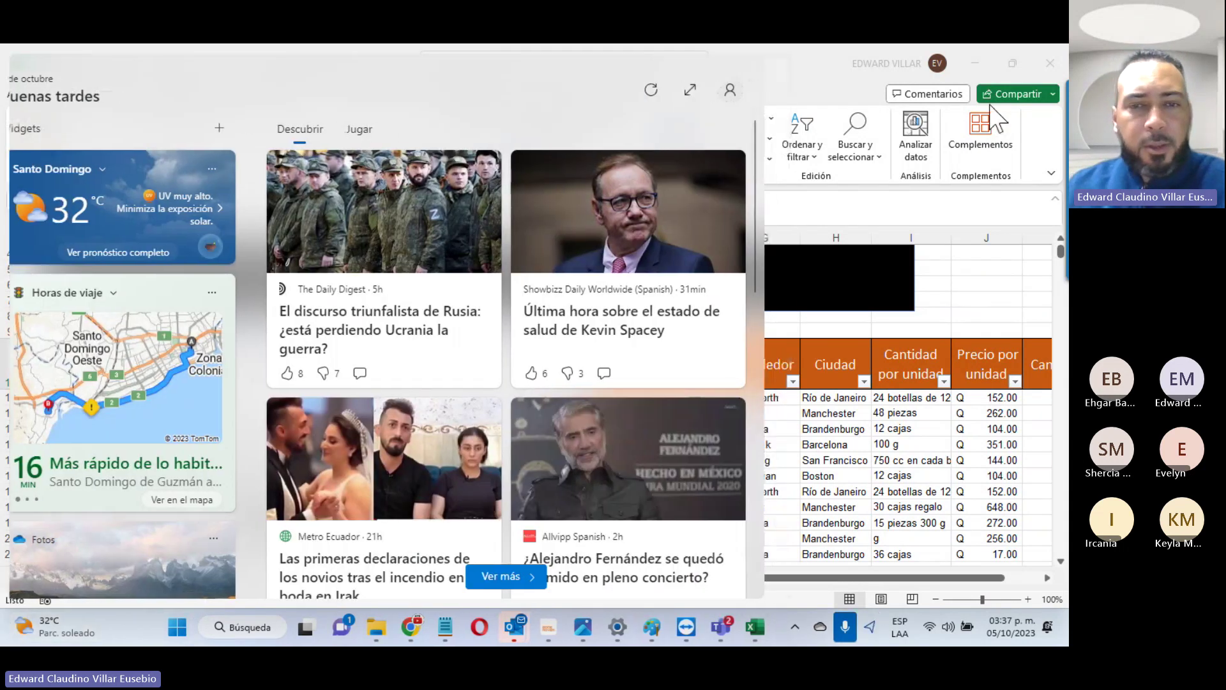
{"action": "key", "text": "Escape"}
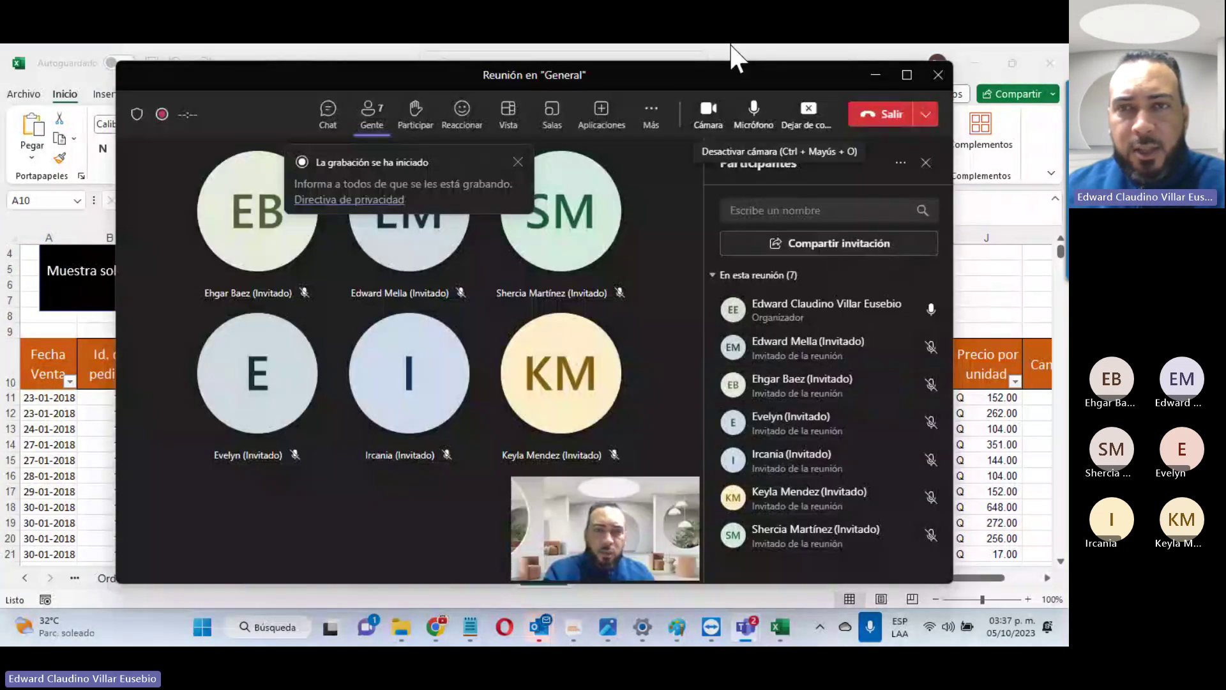
Step: In the Teams meeting window, turn off the camera and mute all participants, then return to the workbook
{"action": "left_click", "coordinate": [706, 131]}
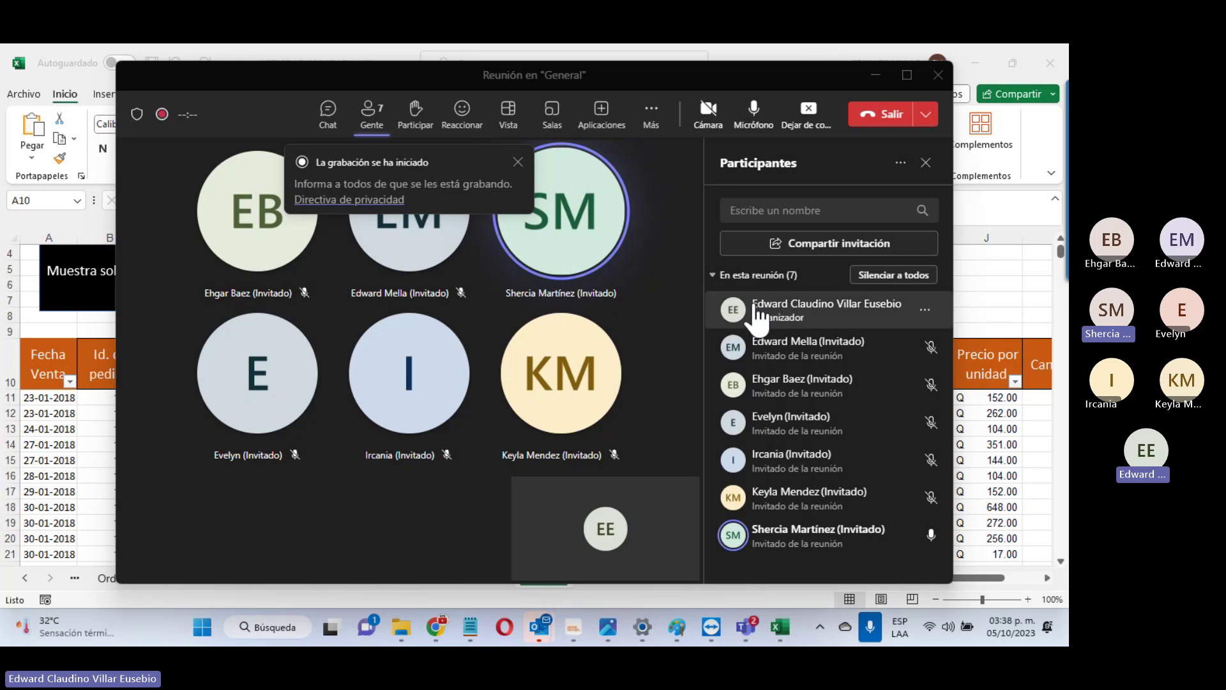
{"action": "left_click", "coordinate": [872, 276]}
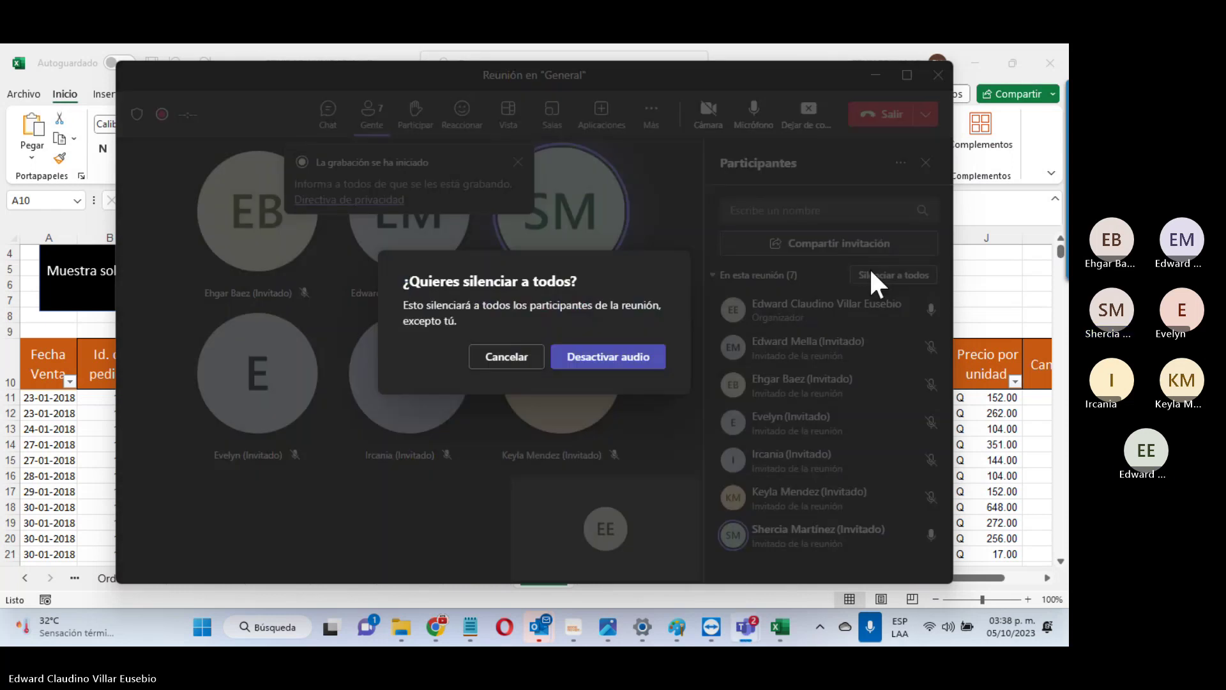
{"action": "key", "text": "Return"}
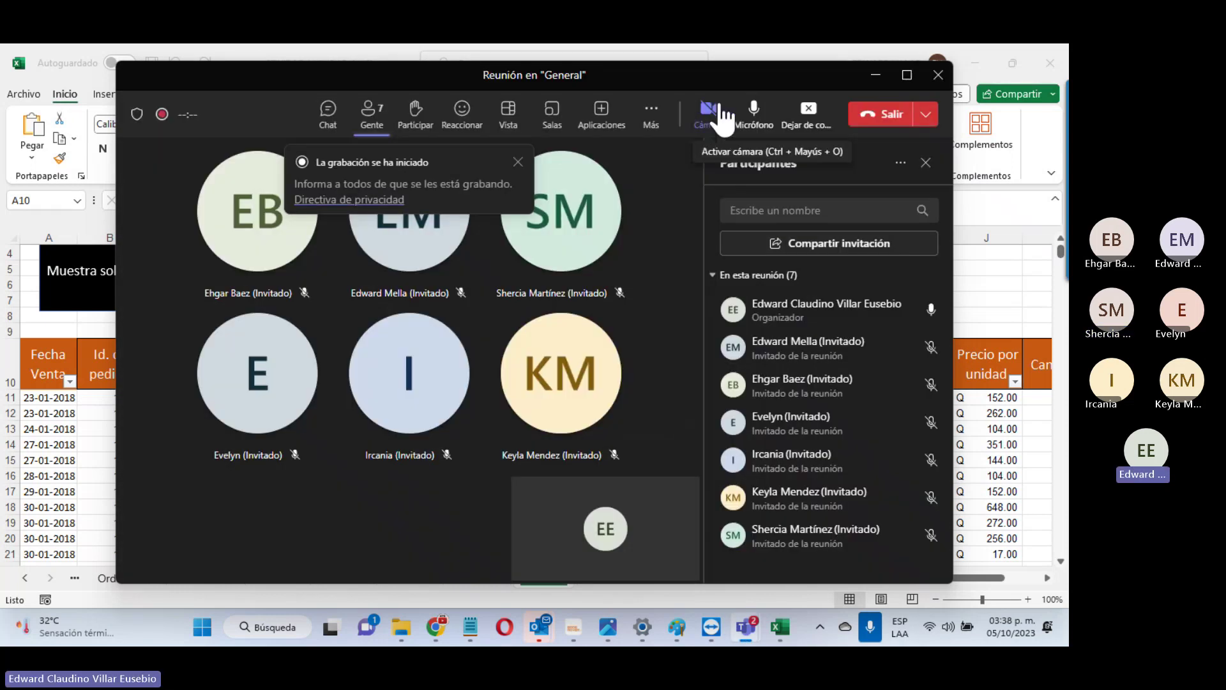
{"action": "left_click", "coordinate": [875, 75]}
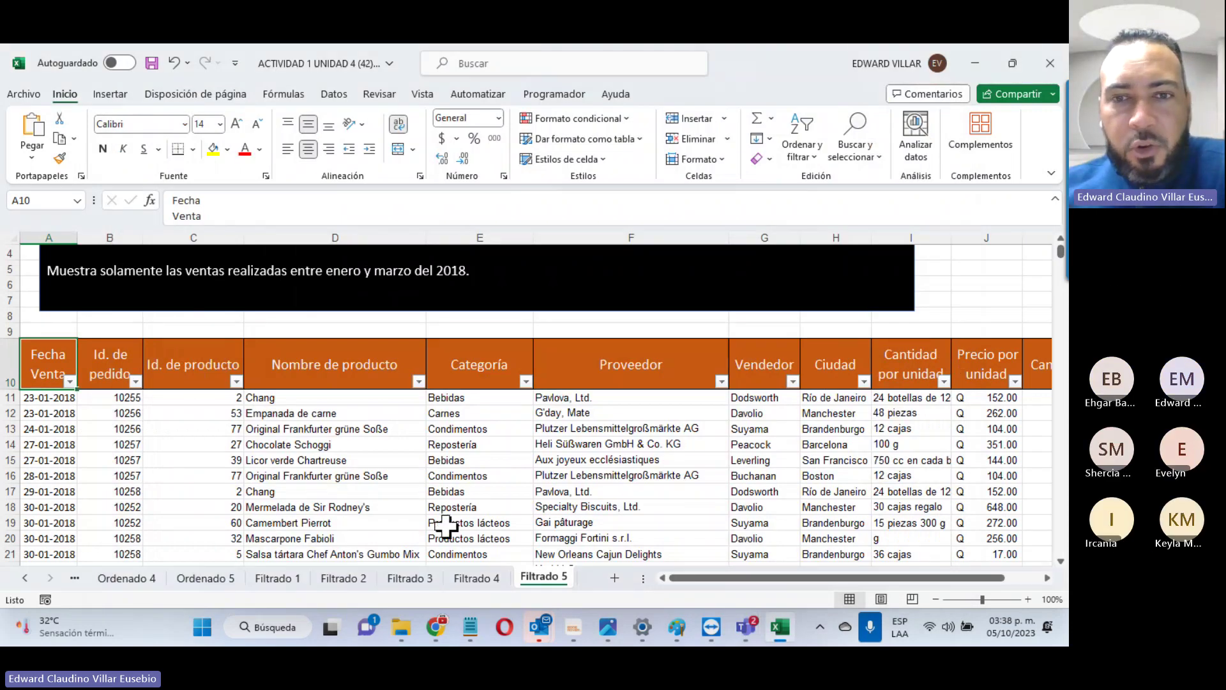
Step: Save and close the ACTIVIDAD 1 UNIDAD 4 workbook
{"action": "key", "text": "ctrl+s"}
{"action": "key", "text": "alt+F4"}
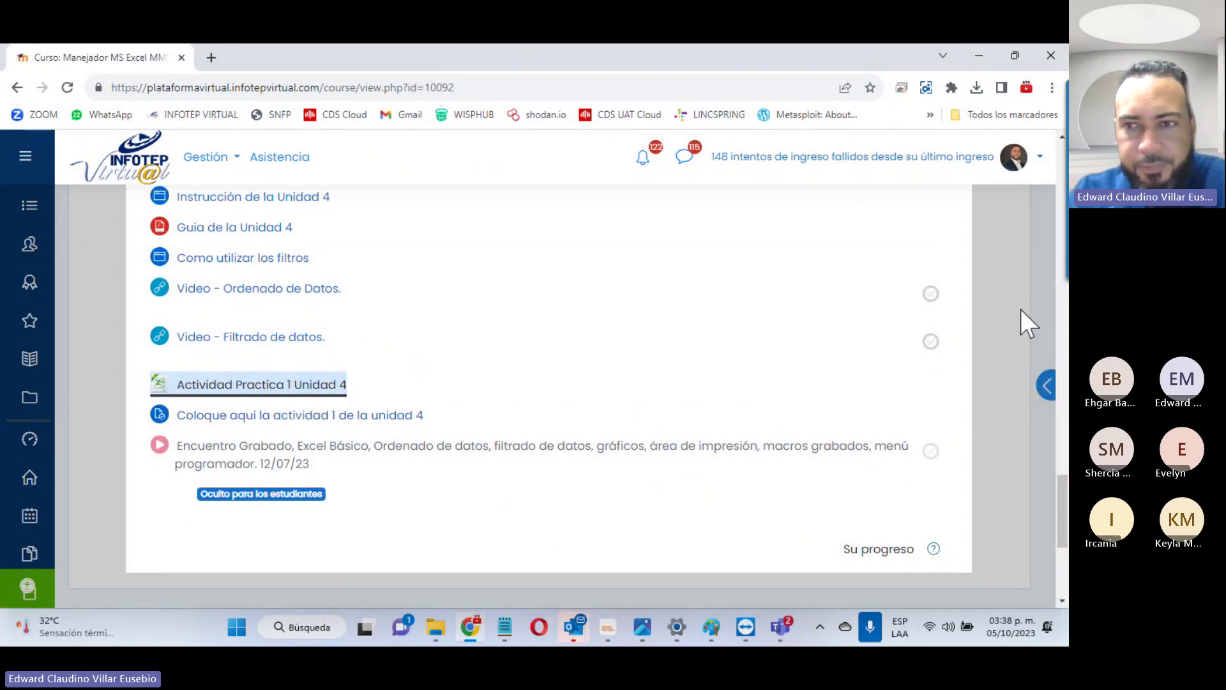
Step: On the course page in the browser, open section 5, 02 de Octubre - 08 de Octubre
{"action": "scroll", "coordinate": [597, 375], "scroll_direction": "down", "scroll_amount": 15}
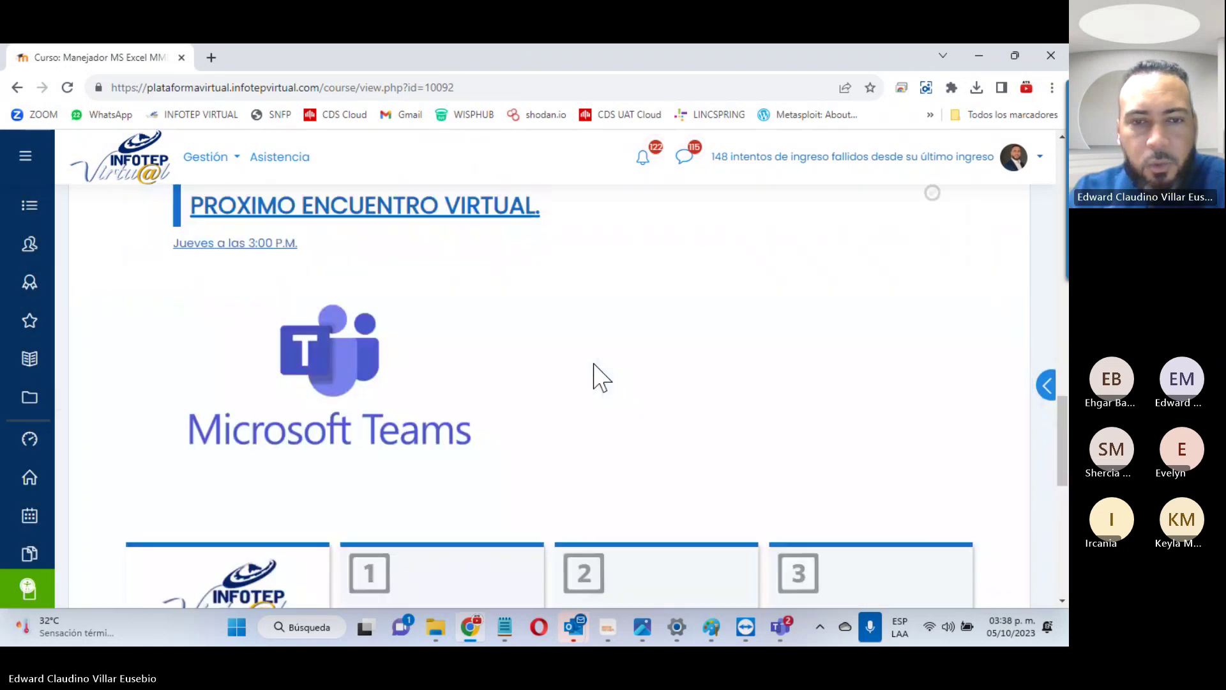
{"action": "scroll", "coordinate": [506, 355], "scroll_direction": "up", "scroll_amount": 5}
{"action": "left_click", "coordinate": [400, 454]}
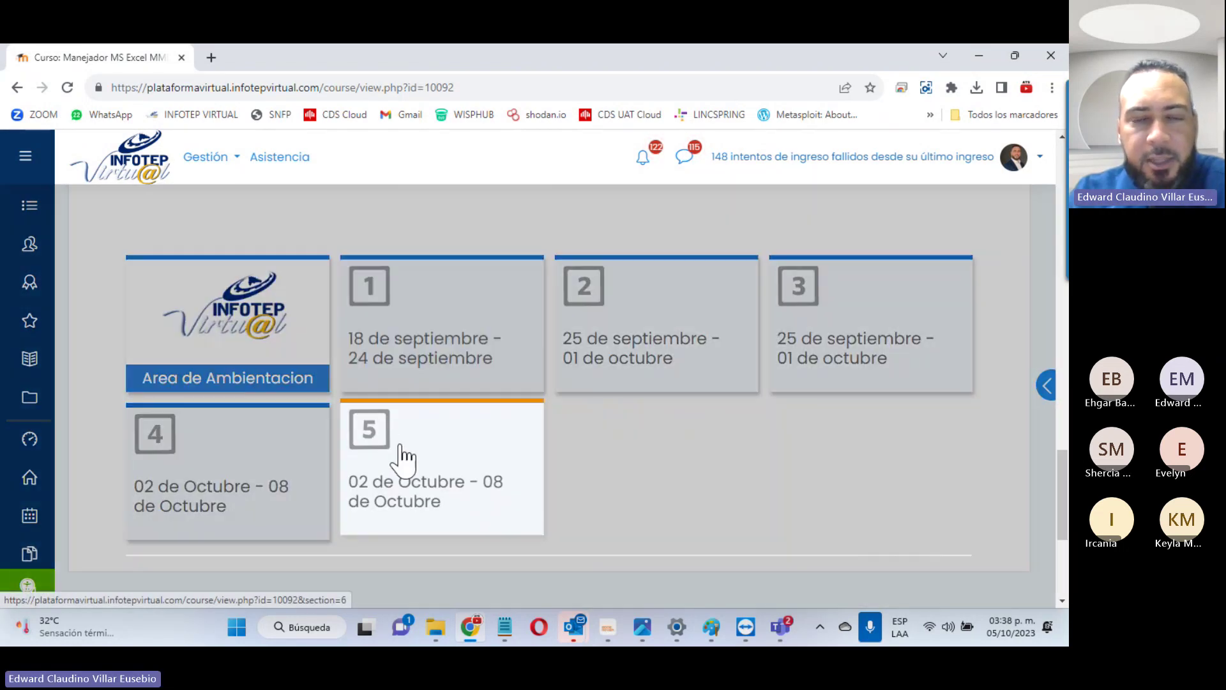
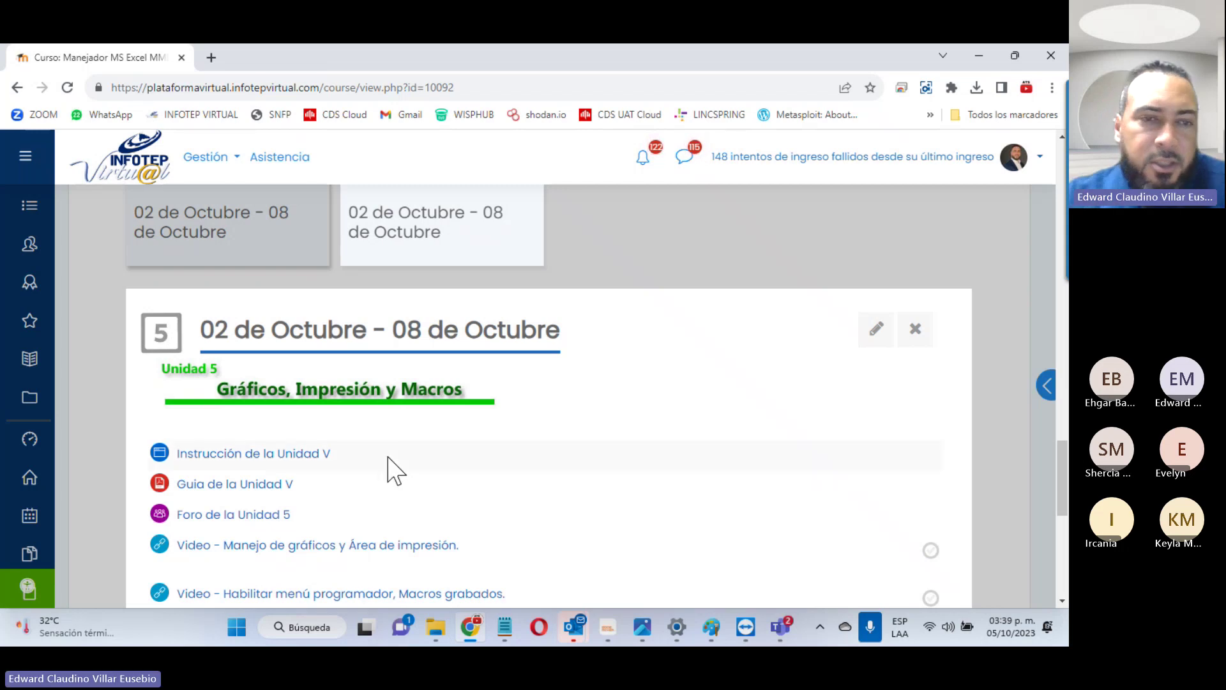
Step: Open Instrucción de la Unidad V, Guia de la Unidad V and Foro de la Unidad 5 in new browser tabs
{"action": "right_click", "coordinate": [279, 456]}
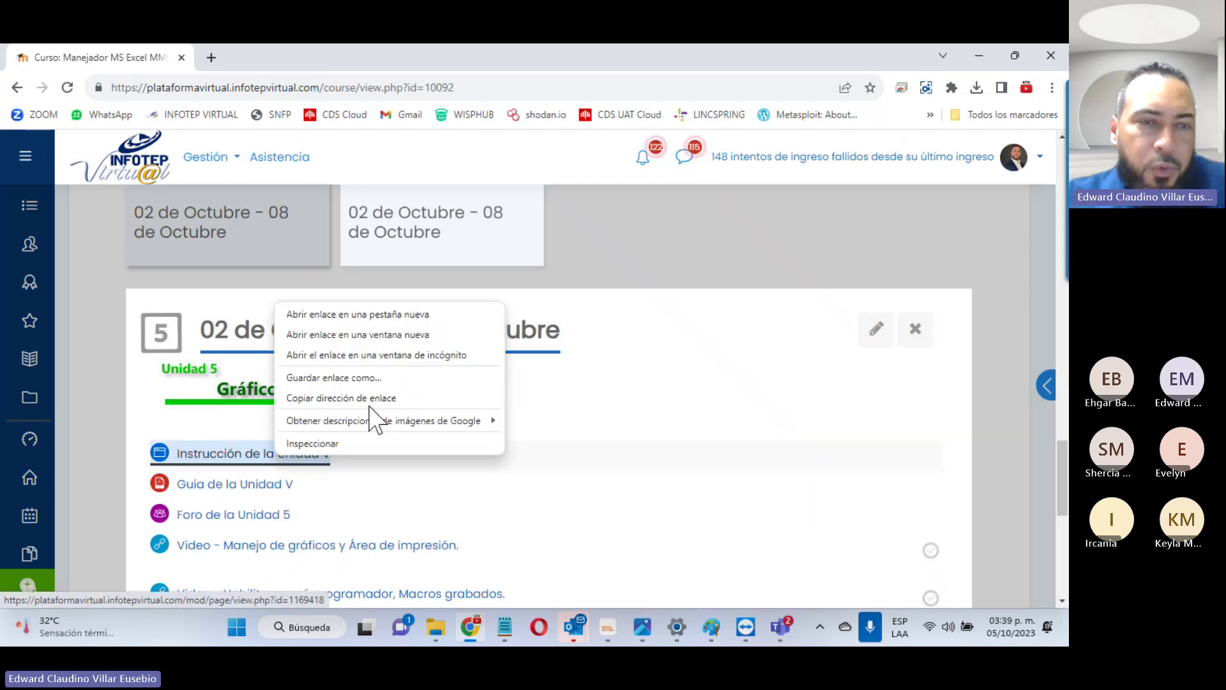
{"action": "left_click", "coordinate": [402, 315]}
{"action": "right_click", "coordinate": [178, 512]}
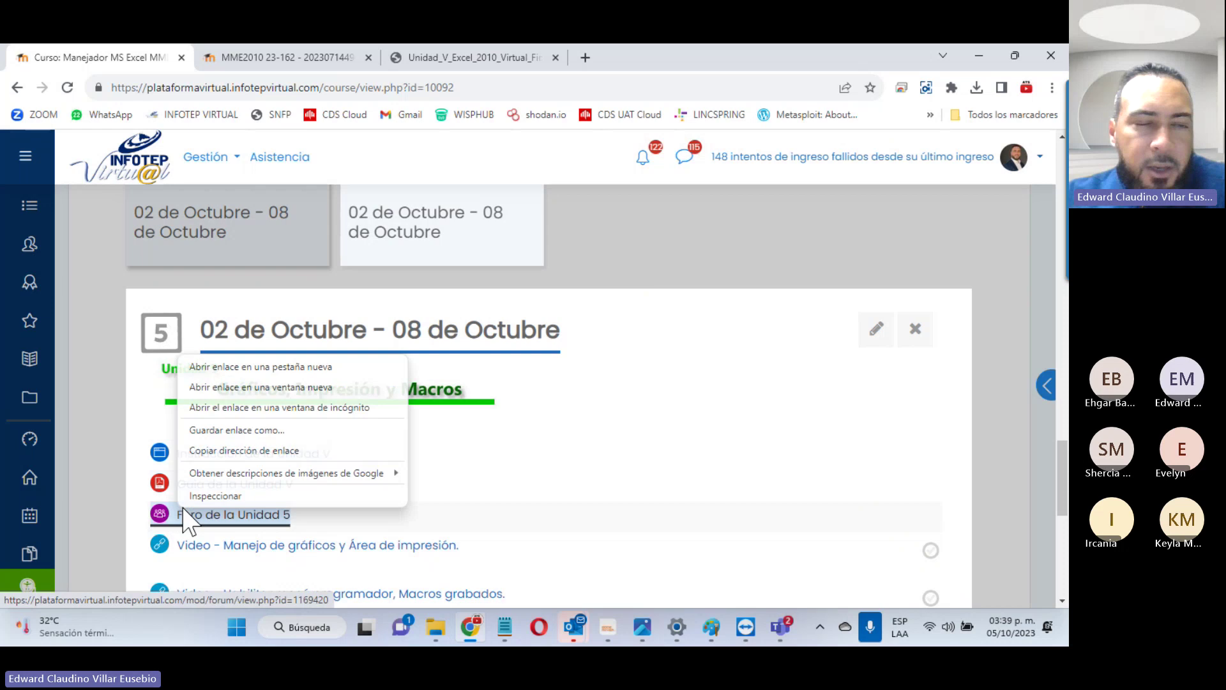
{"action": "left_click", "coordinate": [318, 367]}
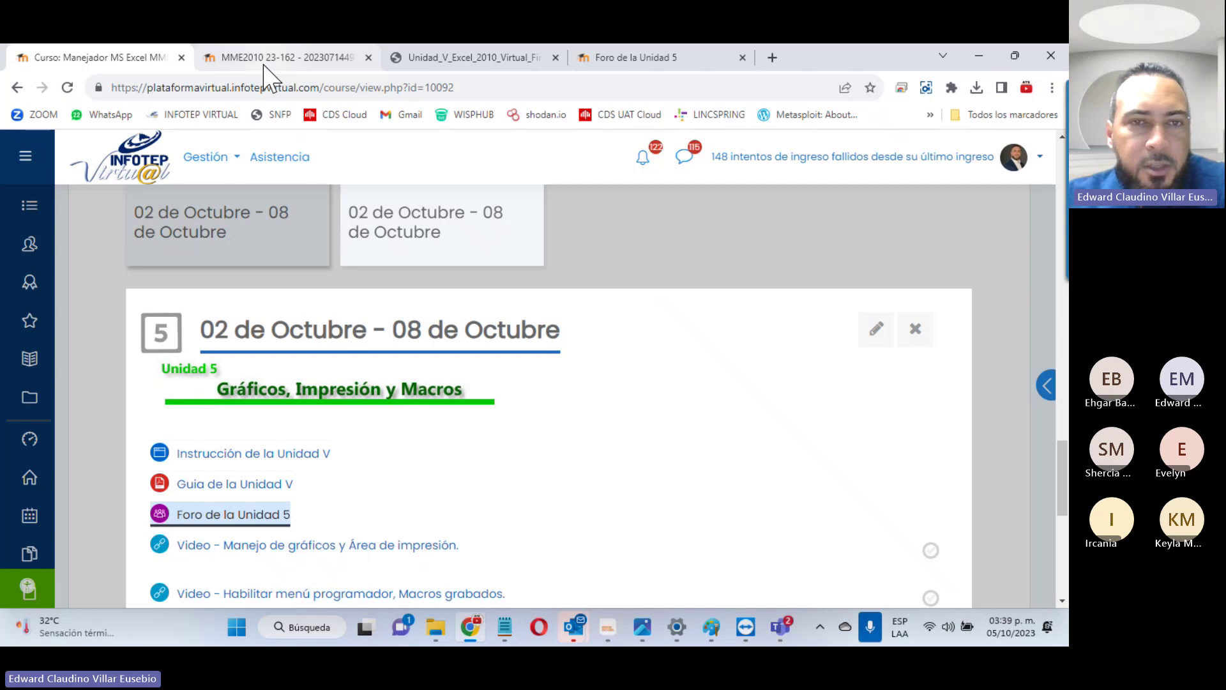
Step: Read the Unidad 5 instructions page through to its list of activities and close its tab
{"action": "left_click", "coordinate": [264, 61]}
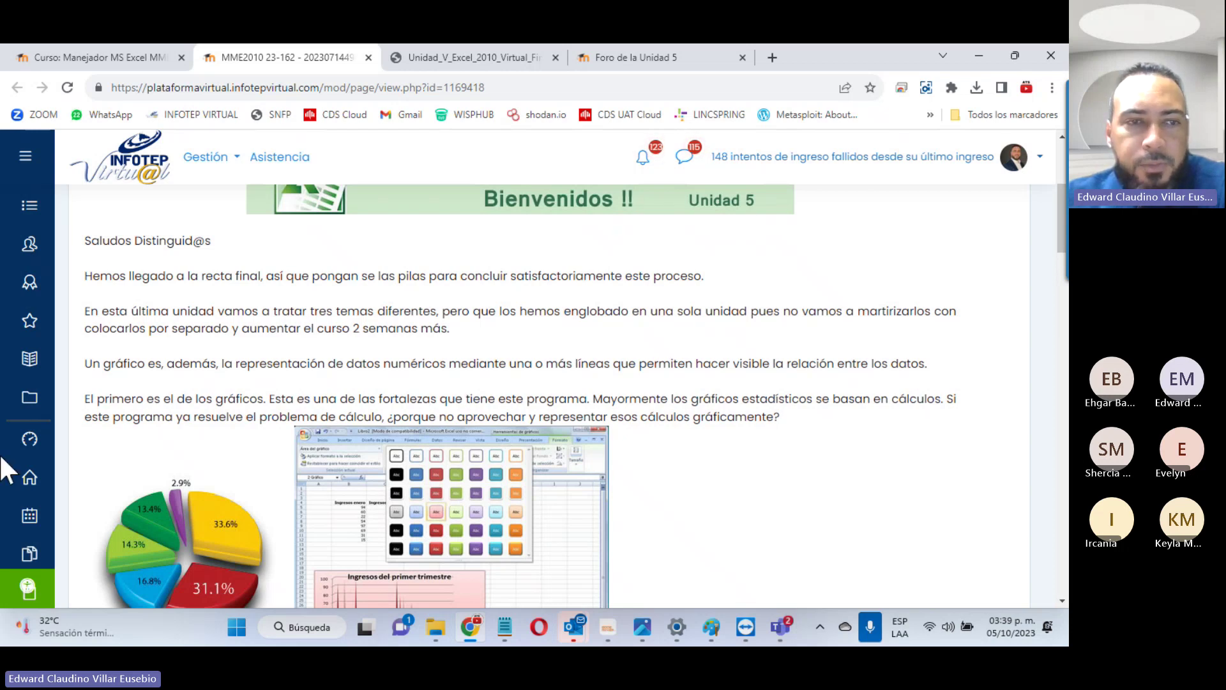
{"action": "scroll", "coordinate": [345, 400], "scroll_direction": "down", "scroll_amount": 12}
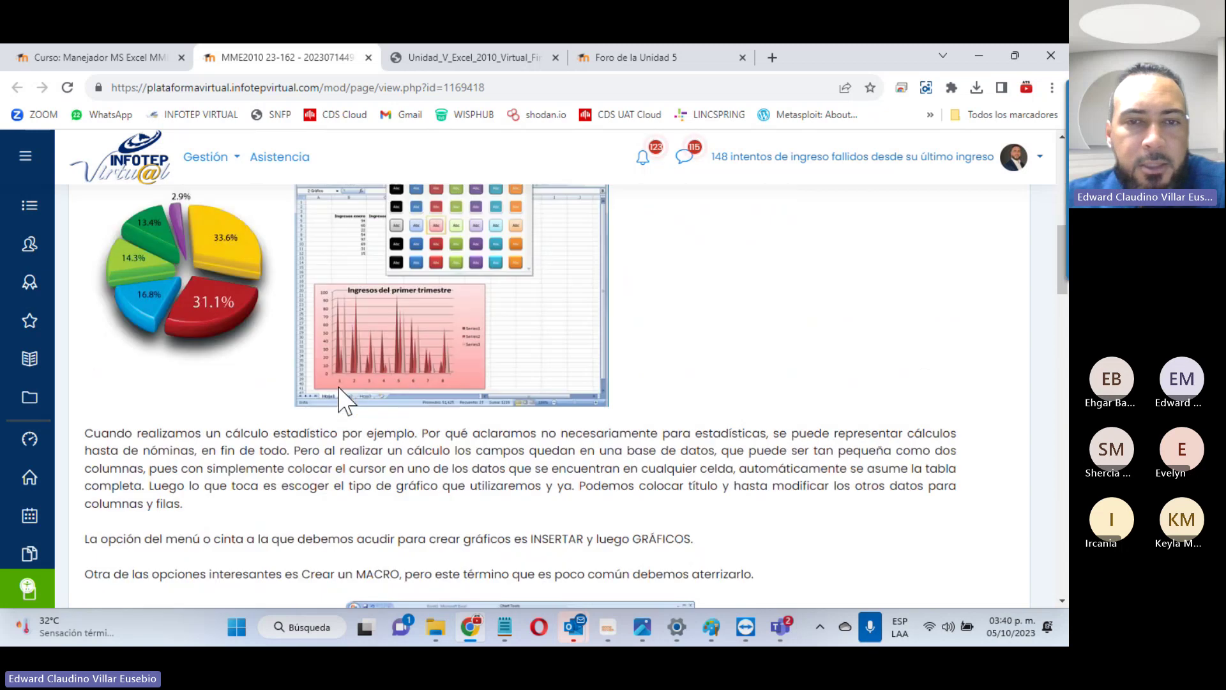
{"action": "scroll", "coordinate": [362, 471], "scroll_direction": "down", "scroll_amount": 15}
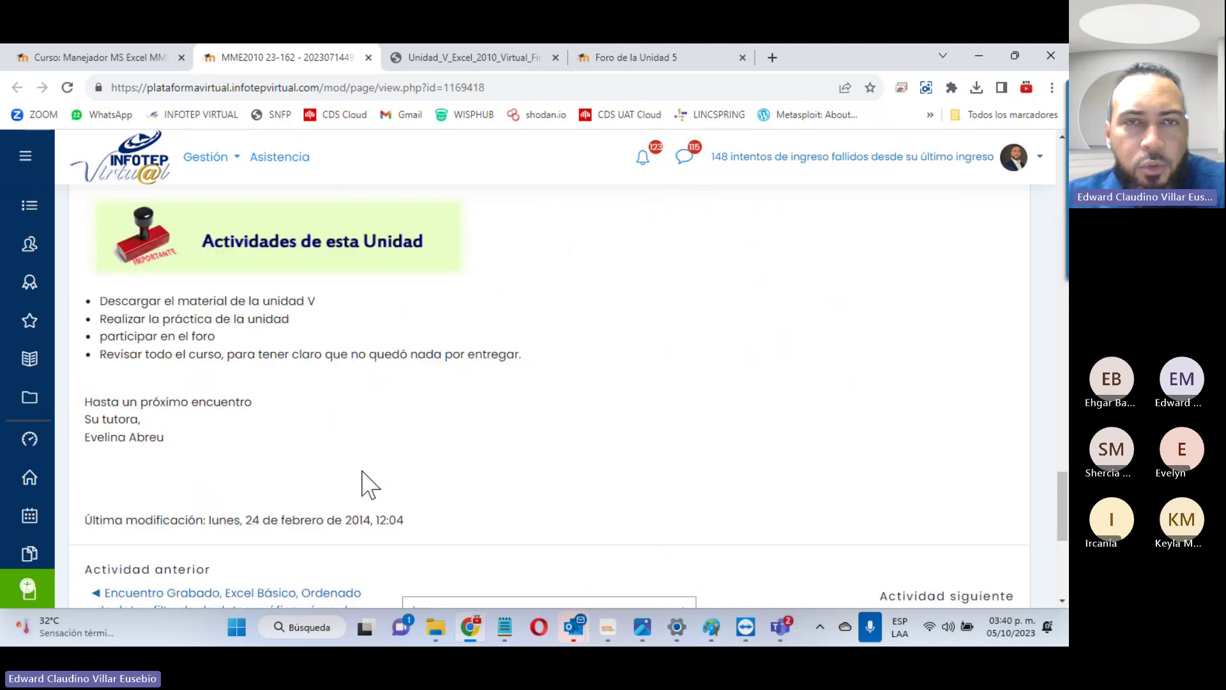
{"action": "left_click", "coordinate": [369, 58]}
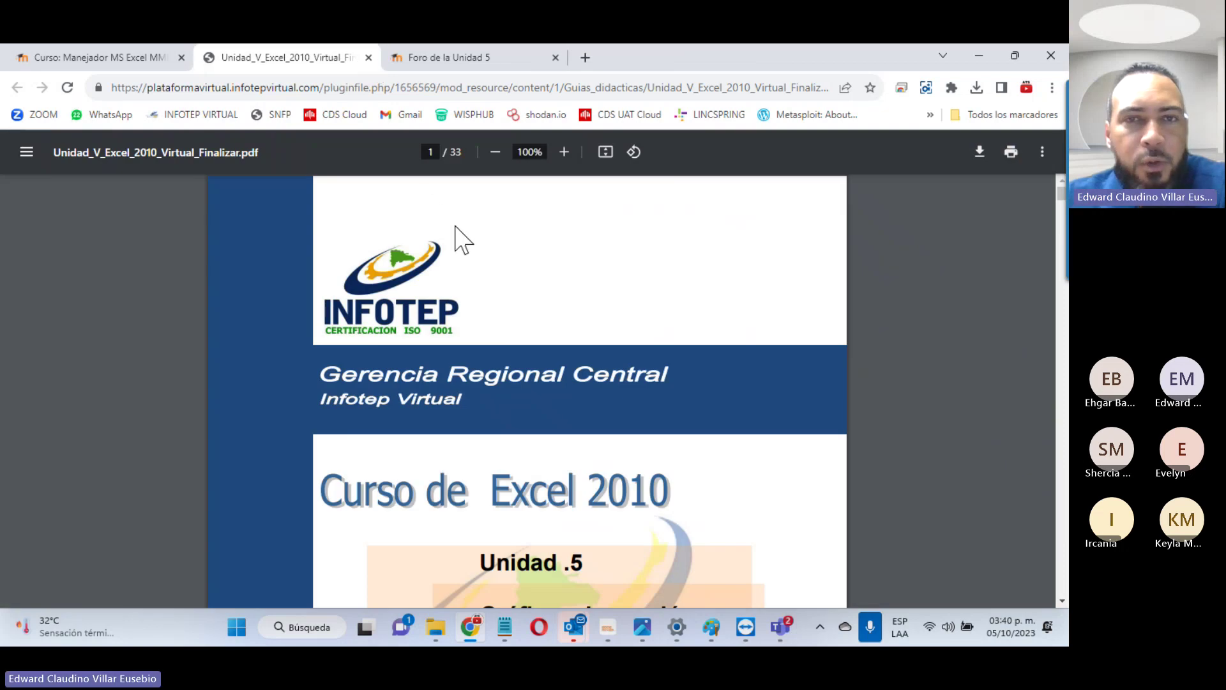
Step: Enlarge the Unidad V guide PDF to 110%, review its table of contents and close its tab
{"action": "left_click", "coordinate": [564, 152]}
{"action": "scroll", "coordinate": [568, 265], "scroll_direction": "down", "scroll_amount": 6}
{"action": "scroll", "coordinate": [573, 265], "scroll_direction": "down", "scroll_amount": 5}
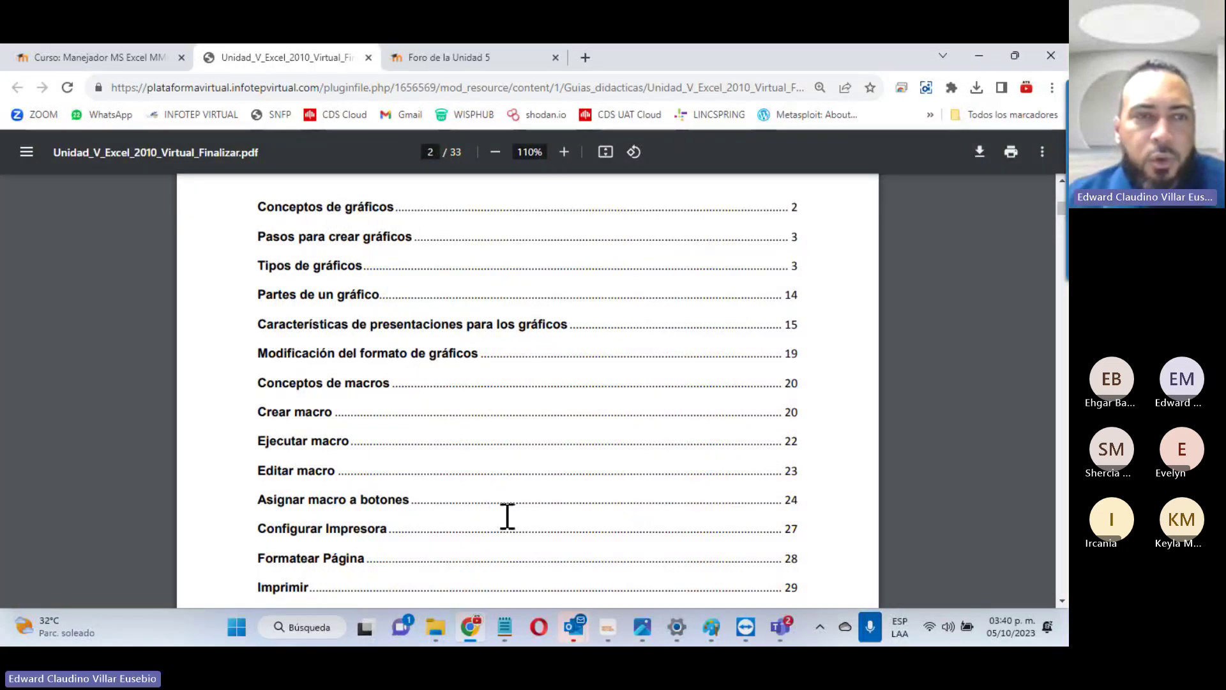
{"action": "left_click", "coordinate": [368, 58]}
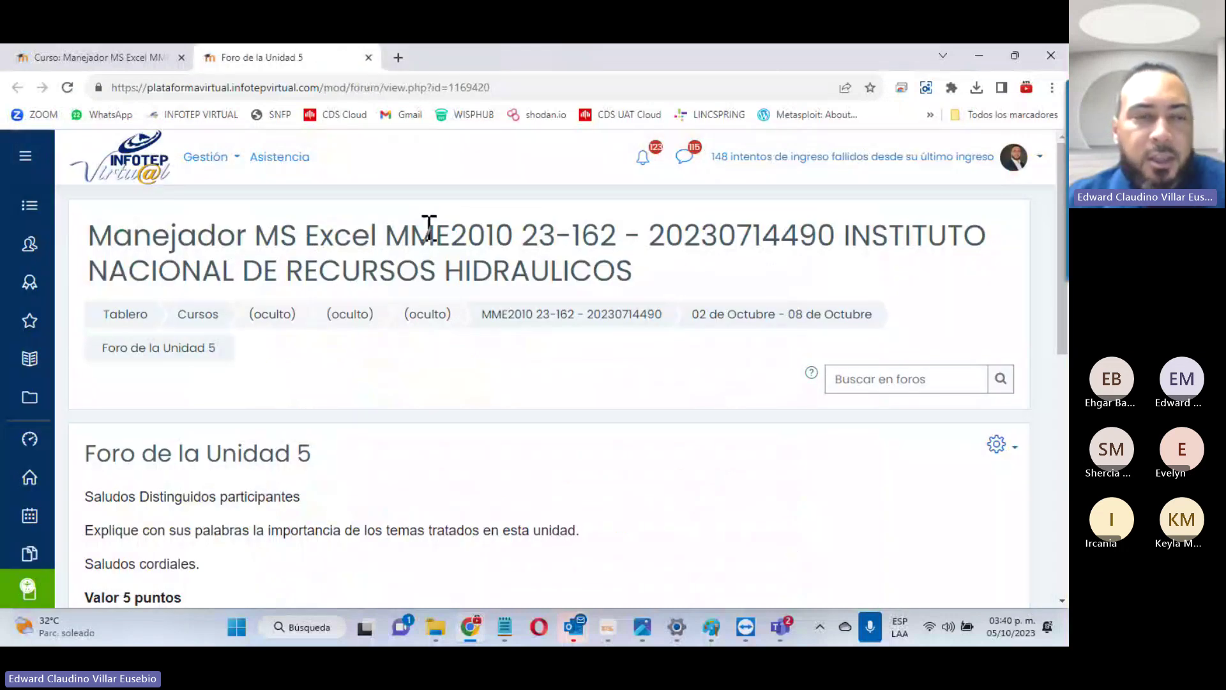
Step: Read the assignment in Foro de la Unidad 5 and close its tab
{"action": "scroll", "coordinate": [447, 320], "scroll_direction": "down", "scroll_amount": 5}
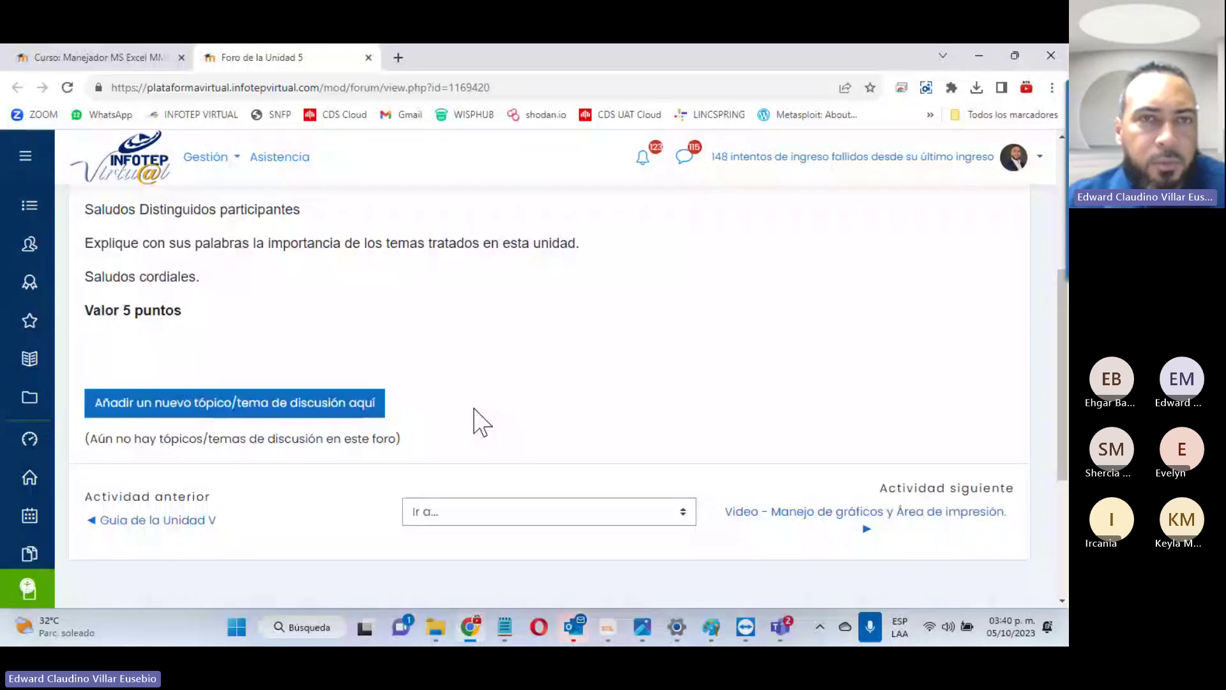
{"action": "left_click", "coordinate": [369, 57]}
Step: Open the section's two videos, on charts and print area and on the programmer menu and recorded macros, in new tabs
{"action": "scroll", "coordinate": [276, 469], "scroll_direction": "down", "scroll_amount": 5}
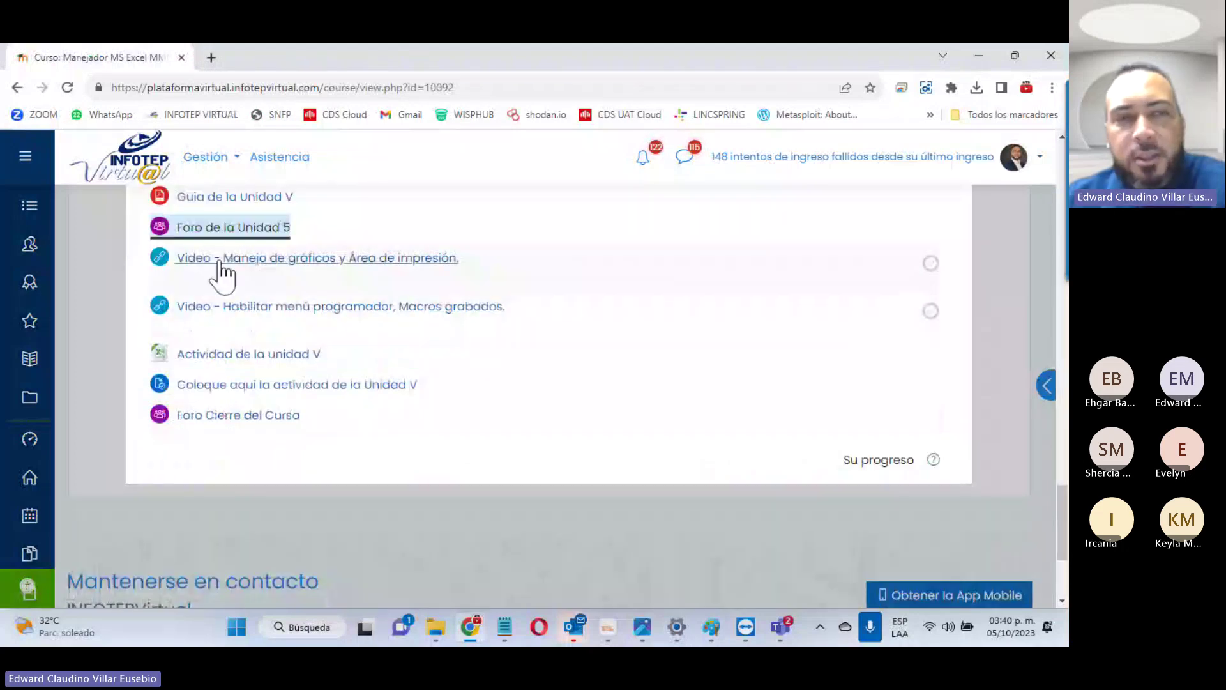
{"action": "right_click", "coordinate": [315, 259]}
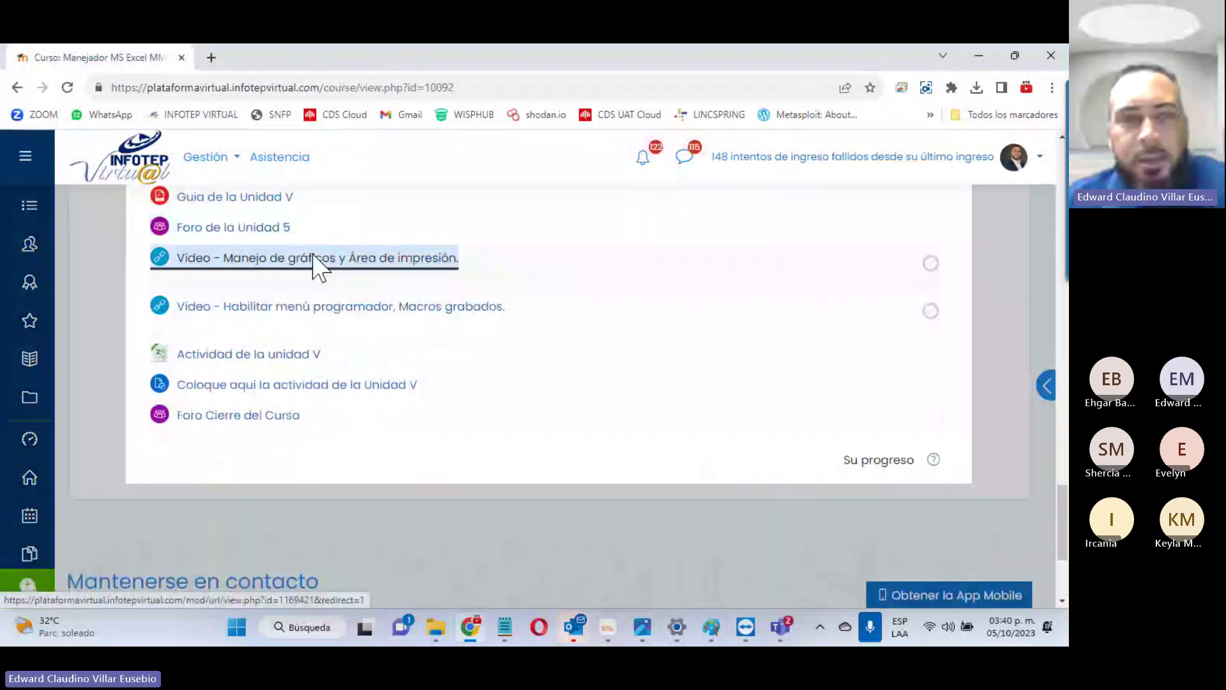
{"action": "left_click", "coordinate": [332, 266]}
{"action": "right_click", "coordinate": [326, 313]}
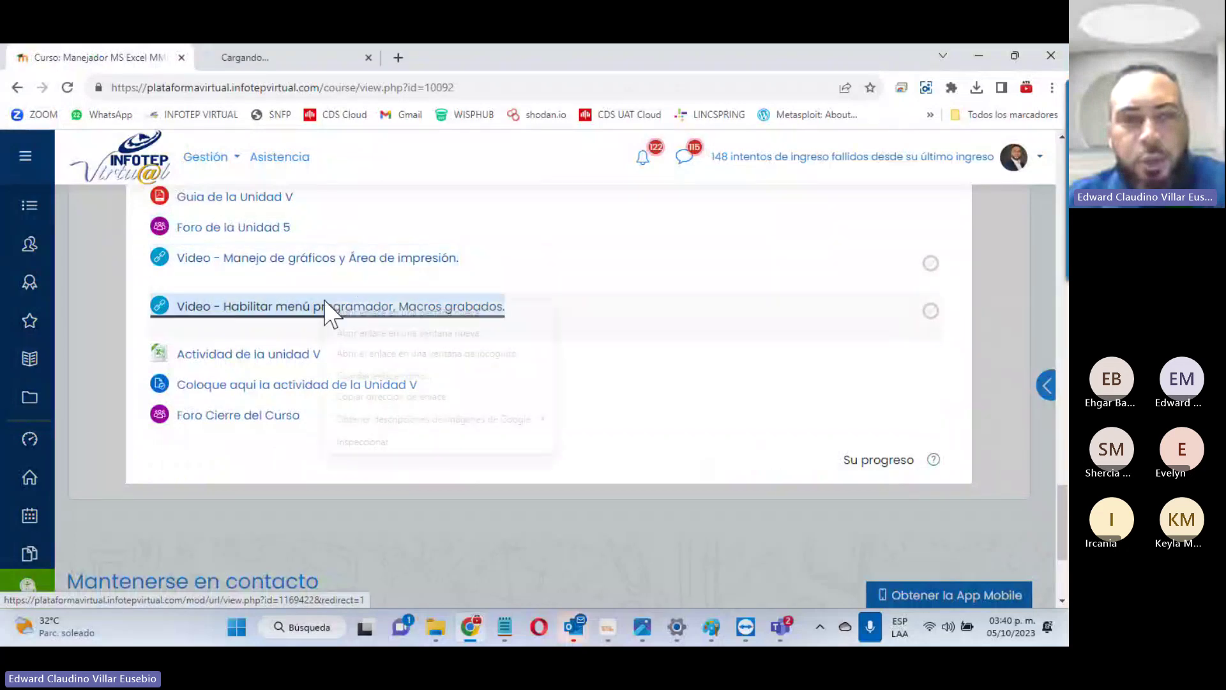
{"action": "left_click", "coordinate": [341, 320]}
Step: Preview the Capítulo 9 macros video from 1:55, view the Capítulo 8 charts video, and close both tabs
{"action": "left_click", "coordinate": [438, 59]}
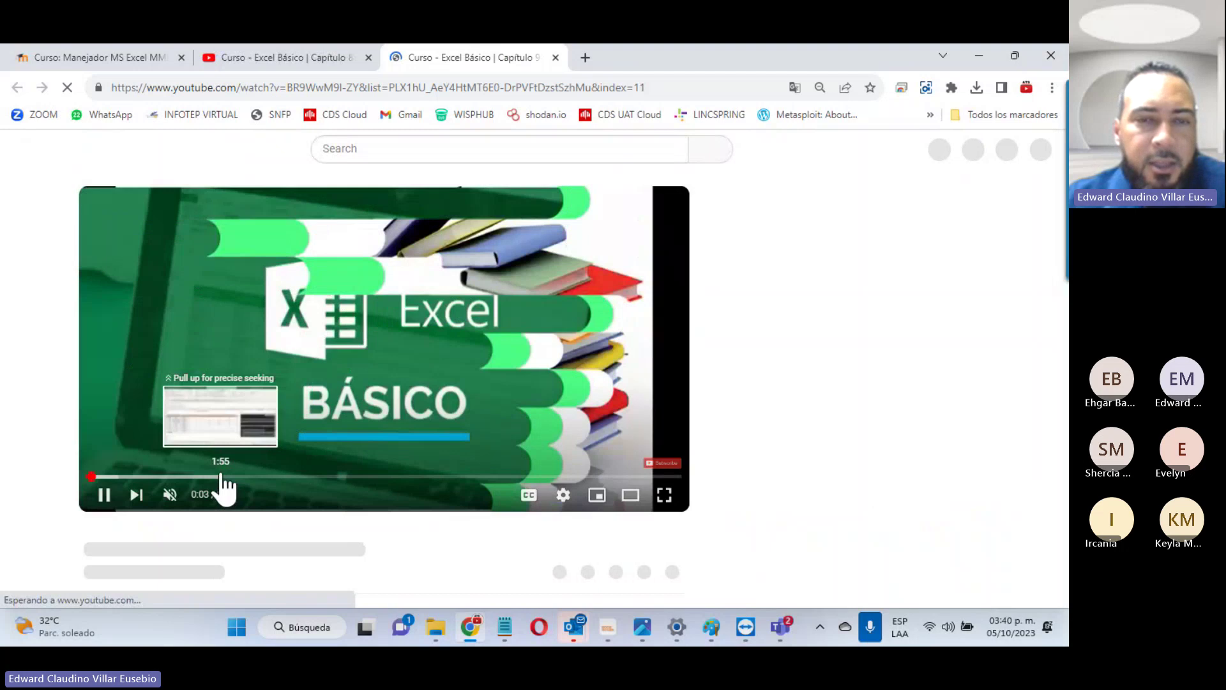
{"action": "left_click", "coordinate": [220, 477]}
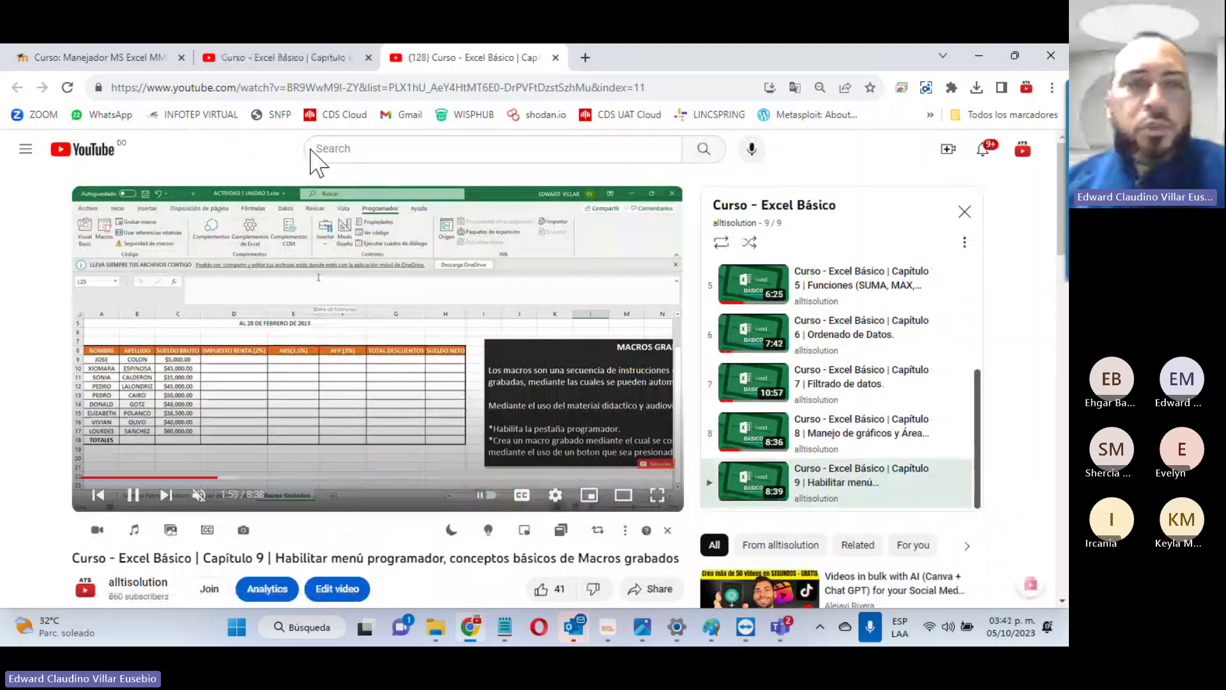
{"action": "left_click", "coordinate": [313, 58]}
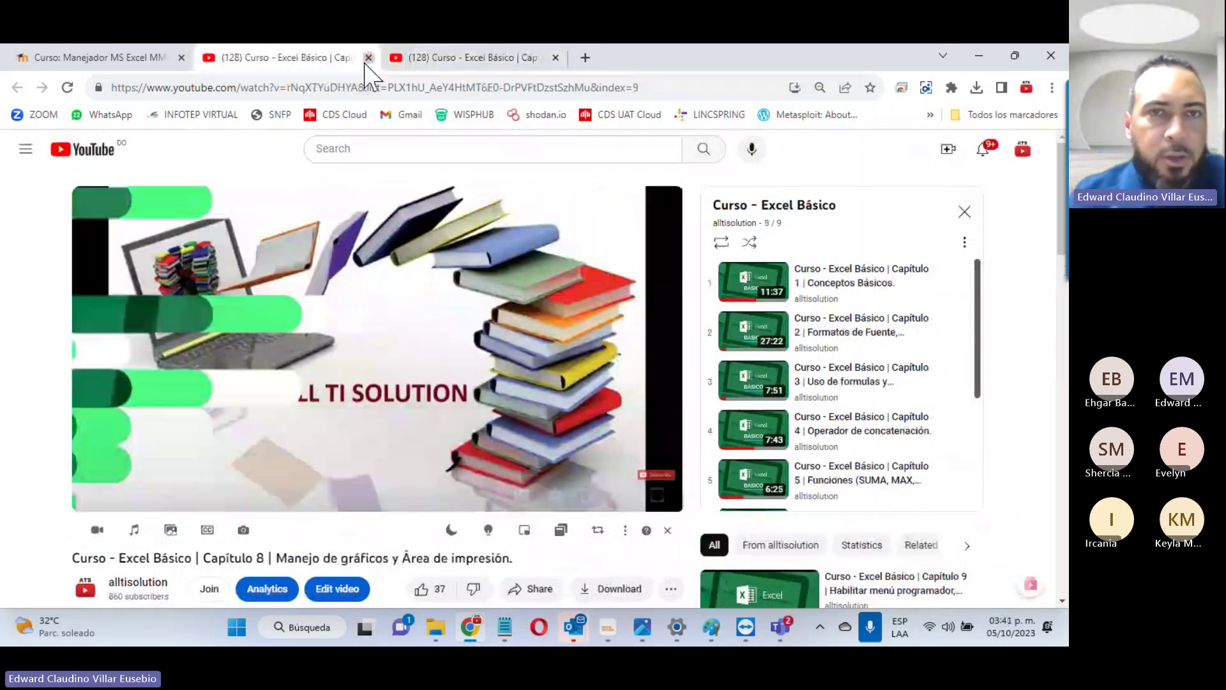
{"action": "left_click", "coordinate": [368, 57]}
{"action": "left_click", "coordinate": [369, 58]}
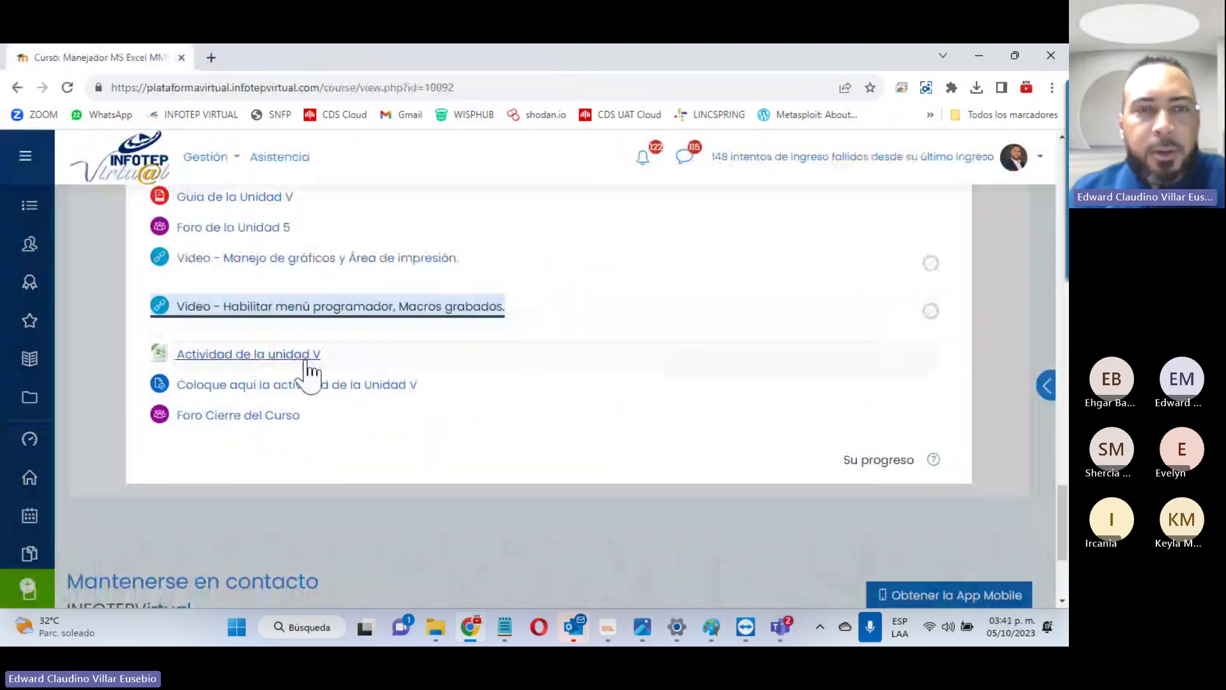
Step: Download the Actividad de la unidad V workbook, open it and display the Nomina Febrero y Marzo sheet
{"action": "left_click", "coordinate": [277, 362]}
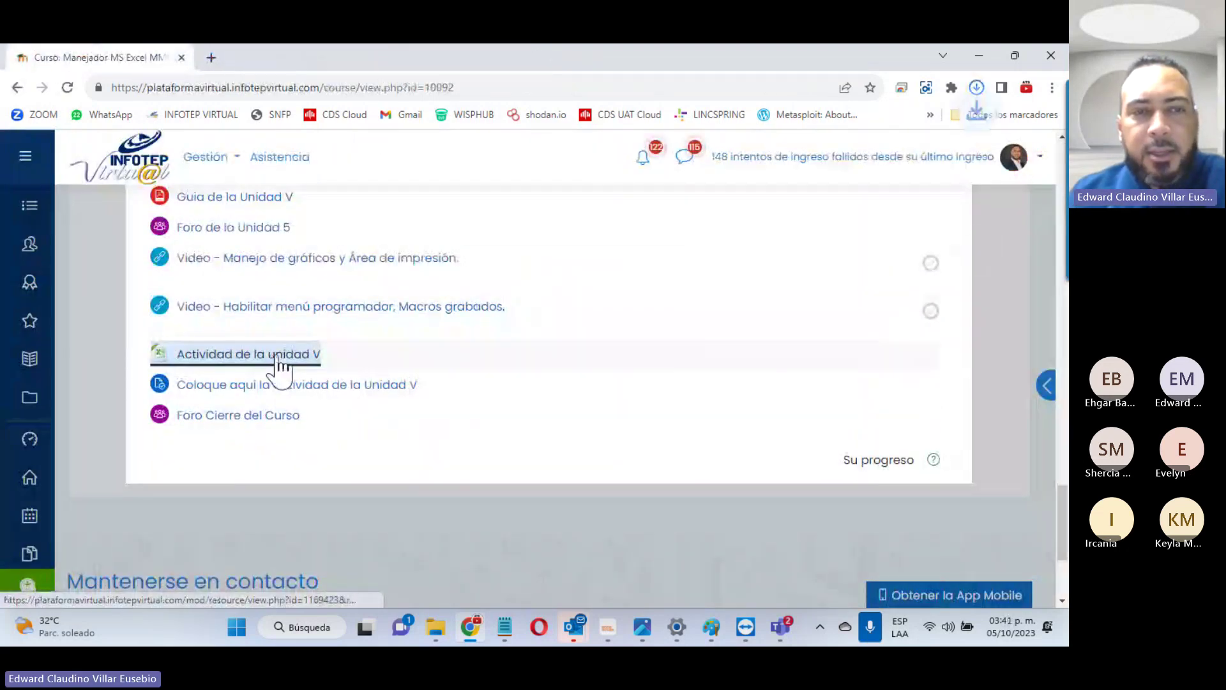
{"action": "left_click", "coordinate": [820, 125]}
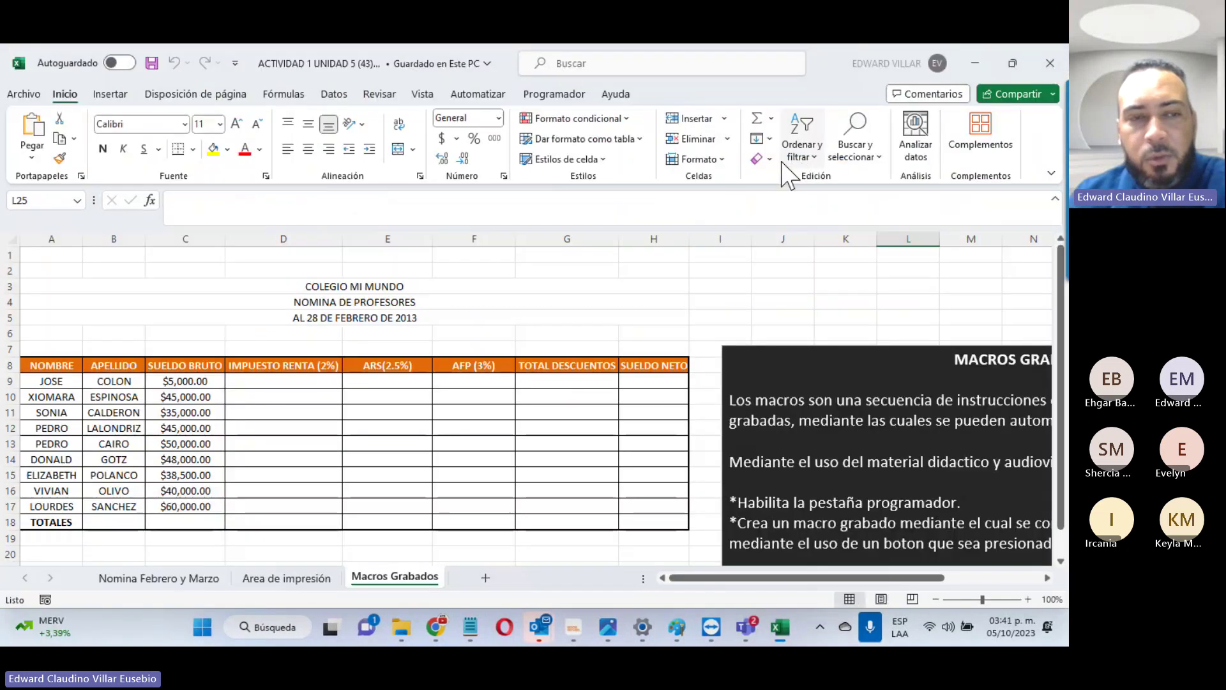
{"action": "left_click", "coordinate": [129, 578]}
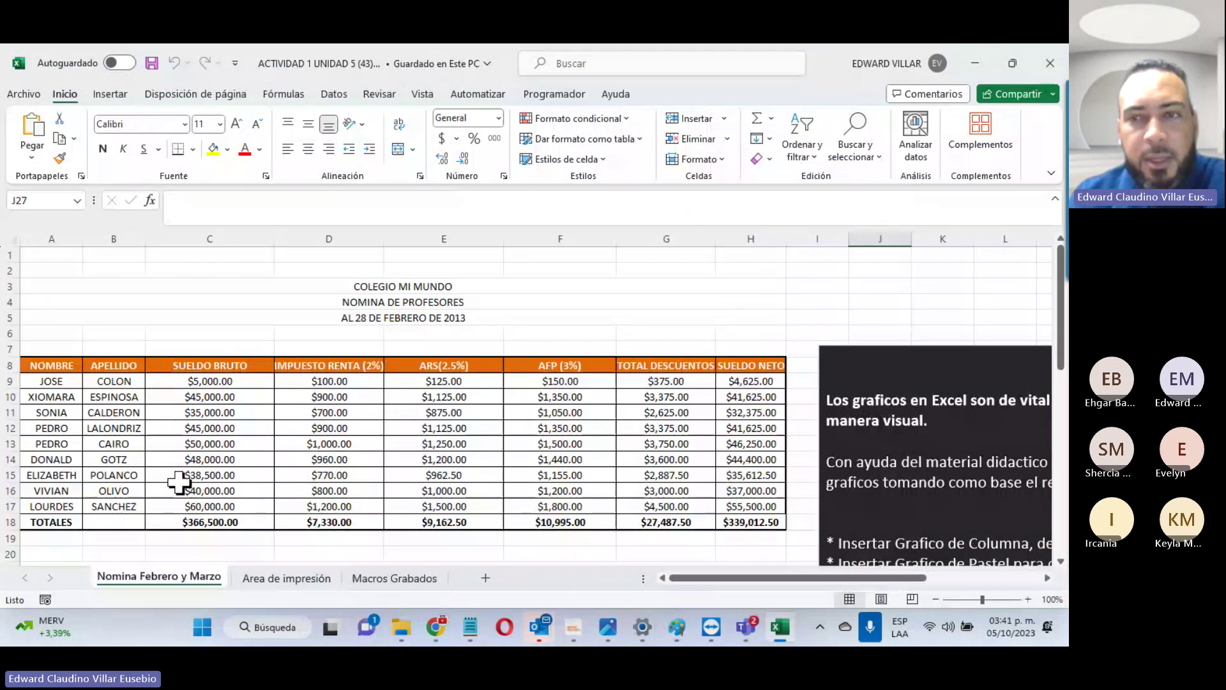
Step: Look through the Nomina Febrero y Marzo, Area de impresión and Macros Grabados sheets, returning to the first one
{"action": "scroll", "coordinate": [178, 479], "scroll_direction": "down", "scroll_amount": 4}
{"action": "scroll", "coordinate": [178, 484], "scroll_direction": "up", "scroll_amount": 4}
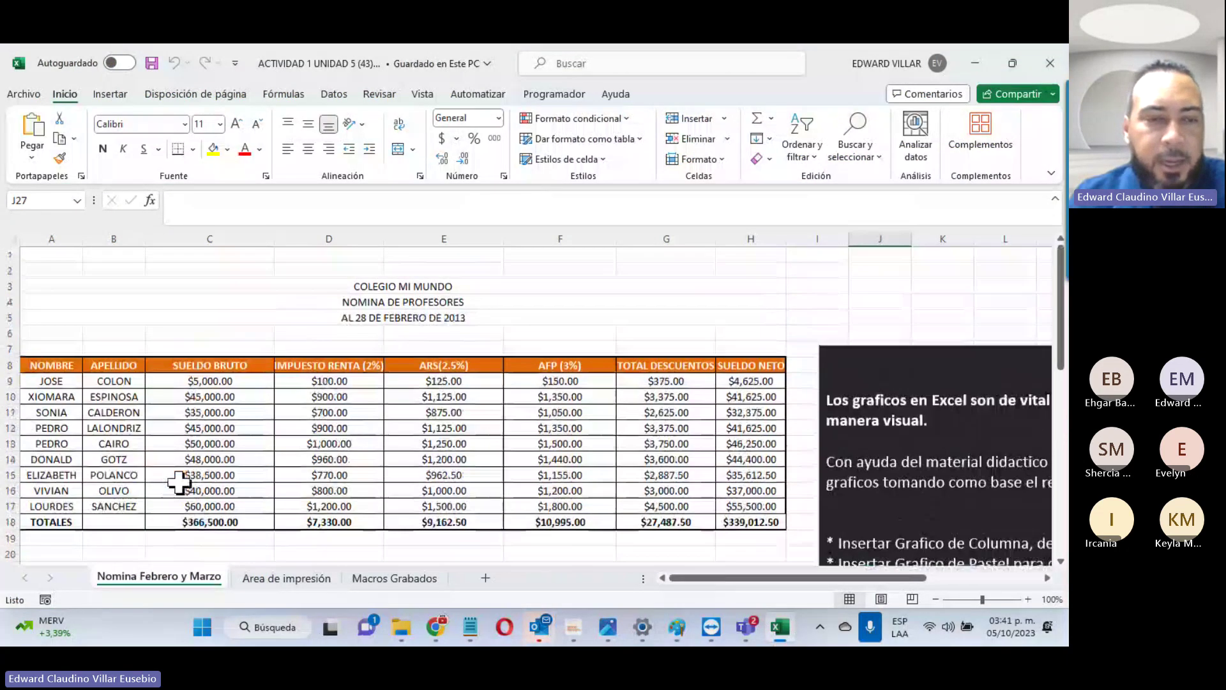
{"action": "scroll", "coordinate": [178, 483], "scroll_direction": "down", "scroll_amount": 4}
{"action": "scroll", "coordinate": [178, 484], "scroll_direction": "up", "scroll_amount": 4}
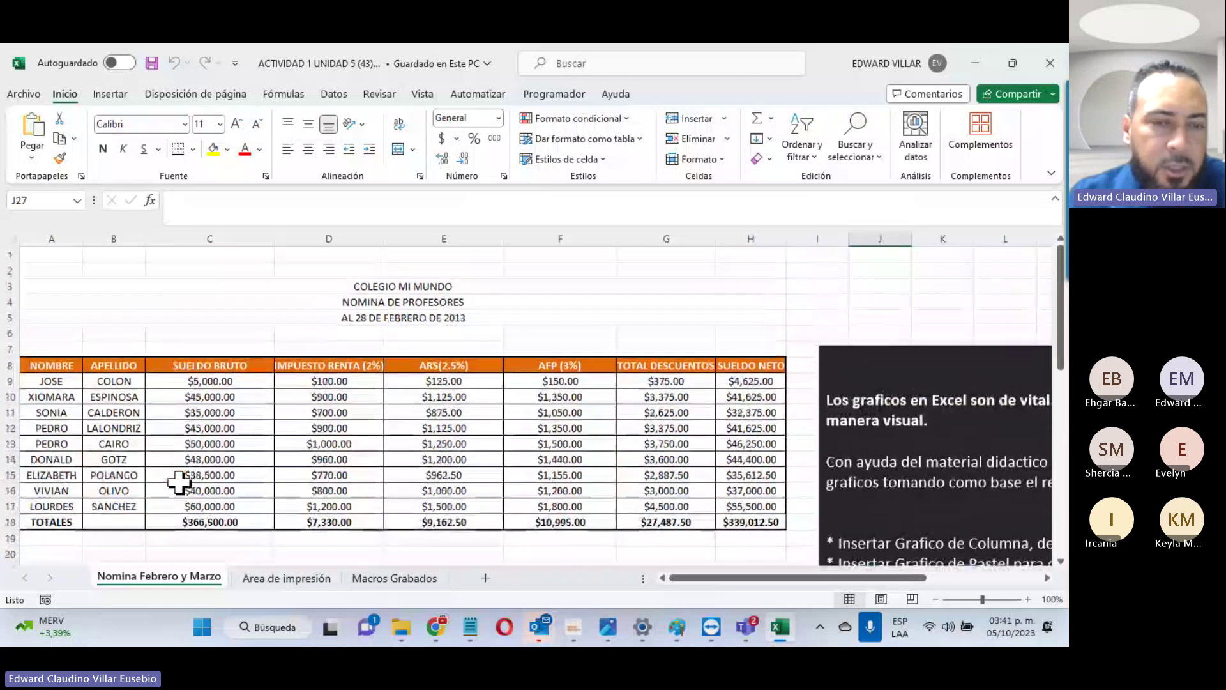
{"action": "left_click", "coordinate": [263, 582]}
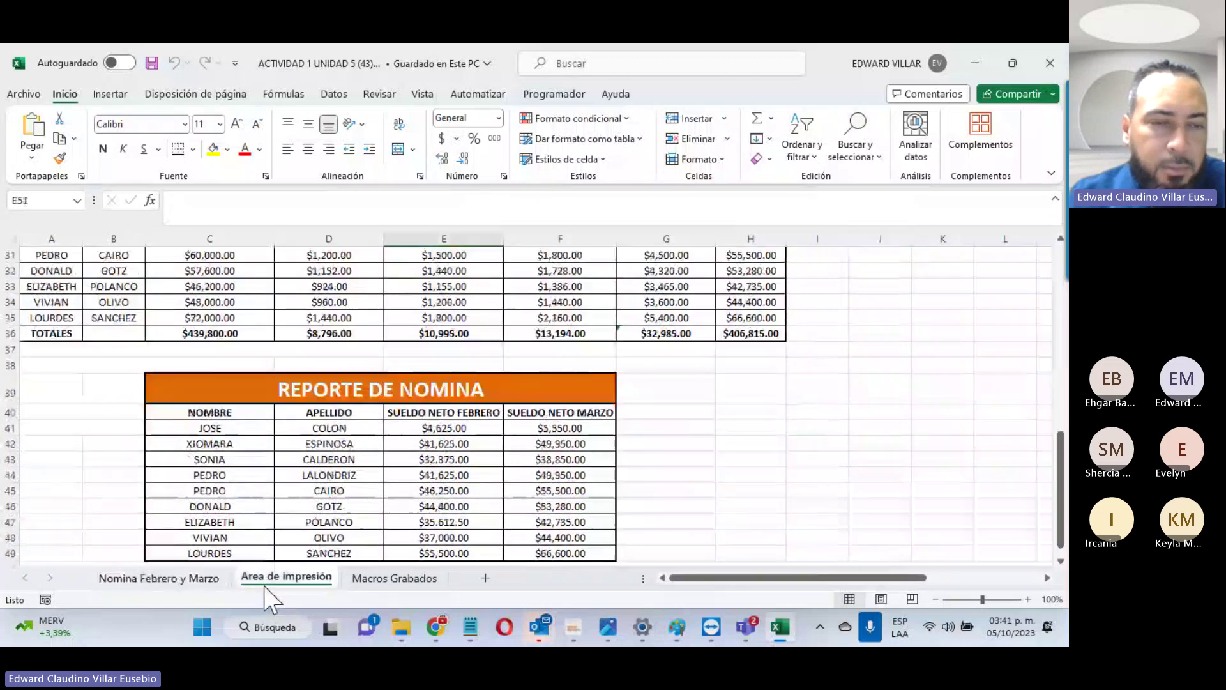
{"action": "left_click", "coordinate": [396, 577]}
{"action": "left_click", "coordinate": [183, 580]}
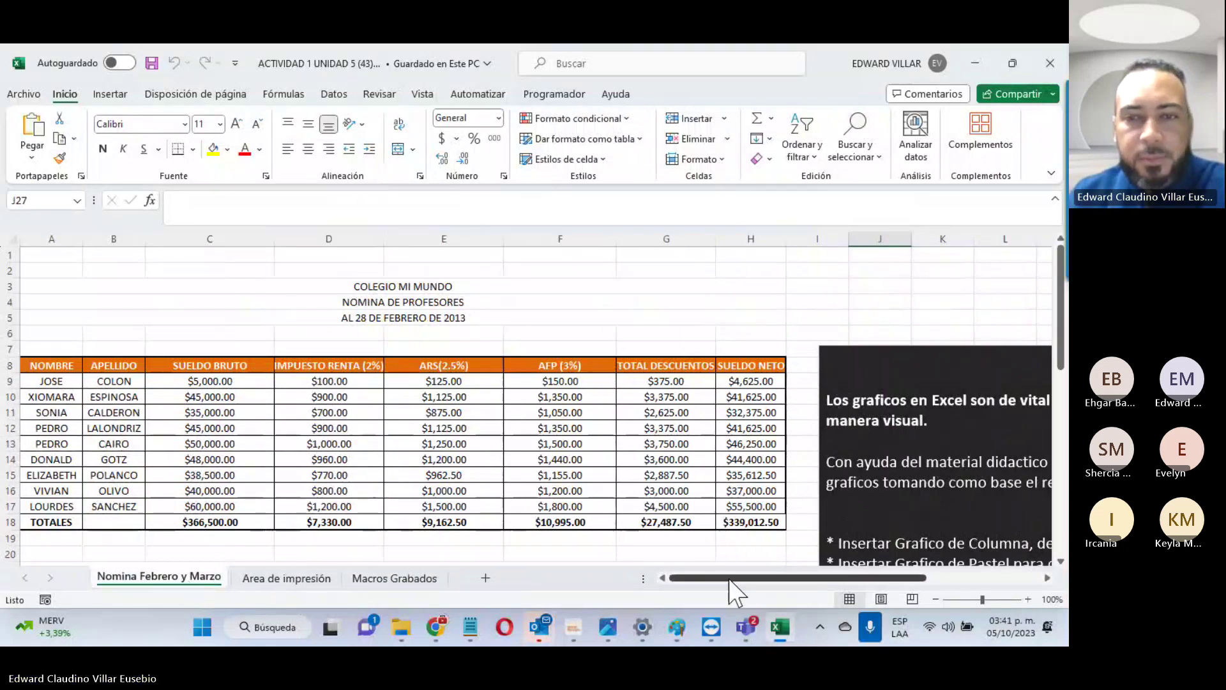
Step: Read the GRAFICOS instructions in the text box and highlight the phrase "Analiza la diferencia entre estos"
{"action": "left_click_drag", "start_coordinate": [730, 579], "coordinate": [846, 577]}
{"action": "scroll", "coordinate": [819, 455], "scroll_direction": "down", "scroll_amount": 5}
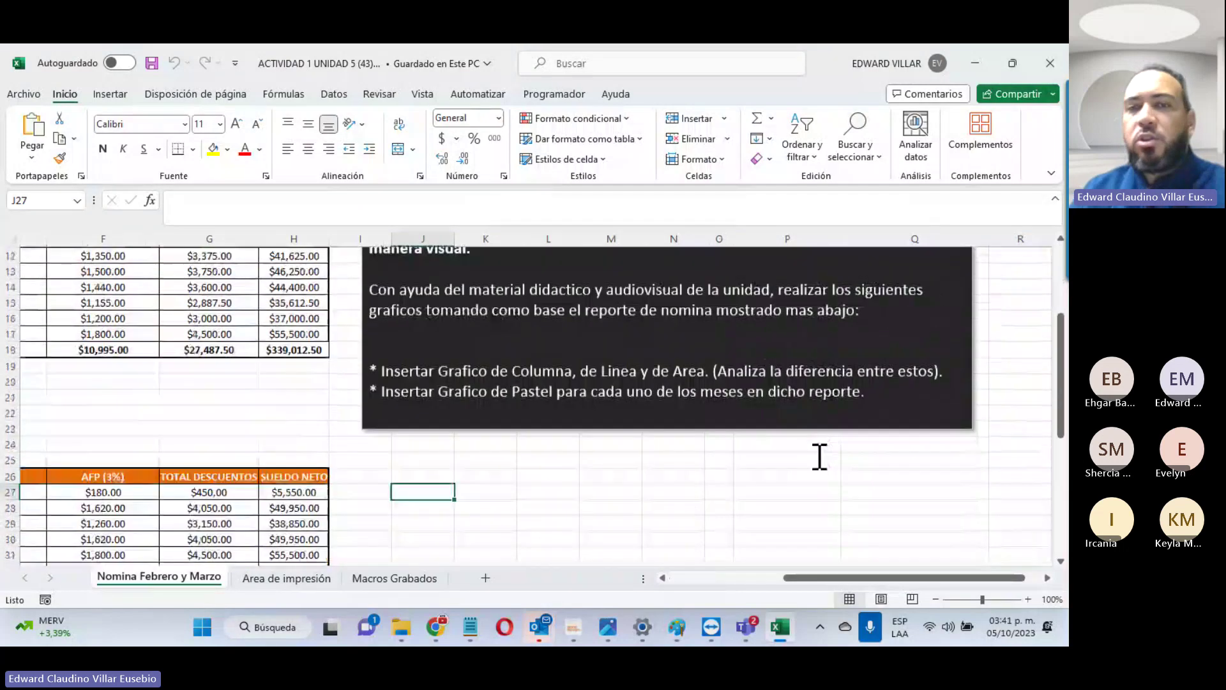
{"action": "scroll", "coordinate": [819, 455], "scroll_direction": "up", "scroll_amount": 5}
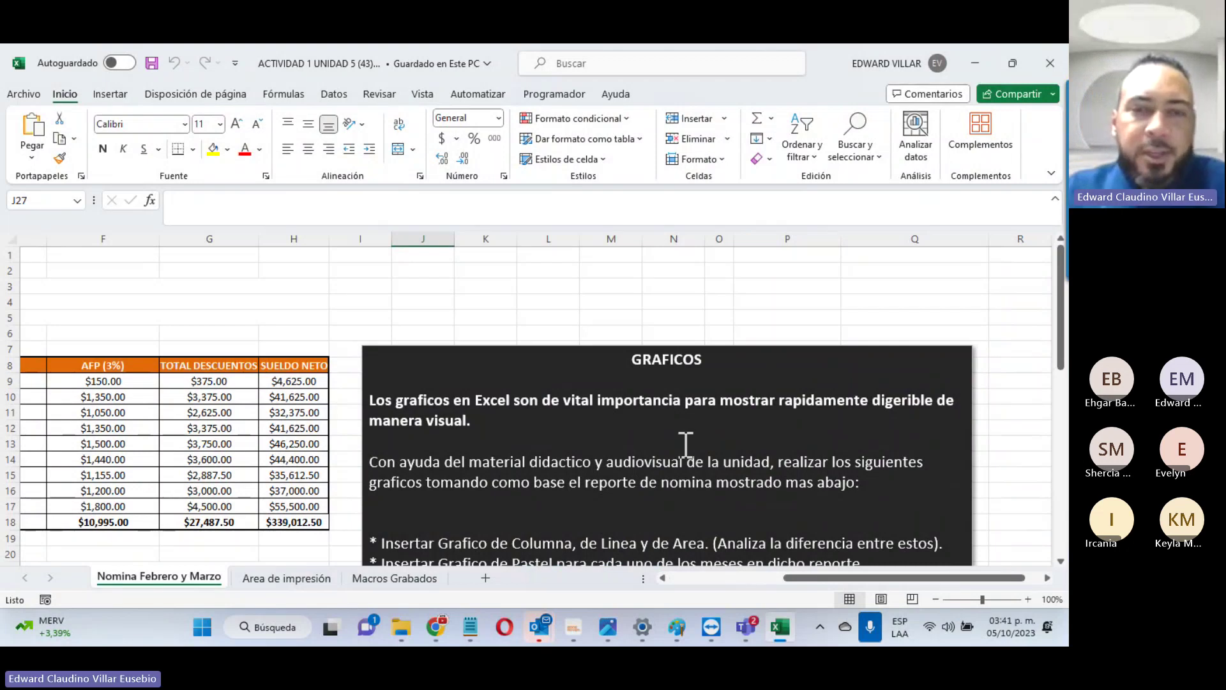
{"action": "scroll", "coordinate": [683, 443], "scroll_direction": "down", "scroll_amount": 4}
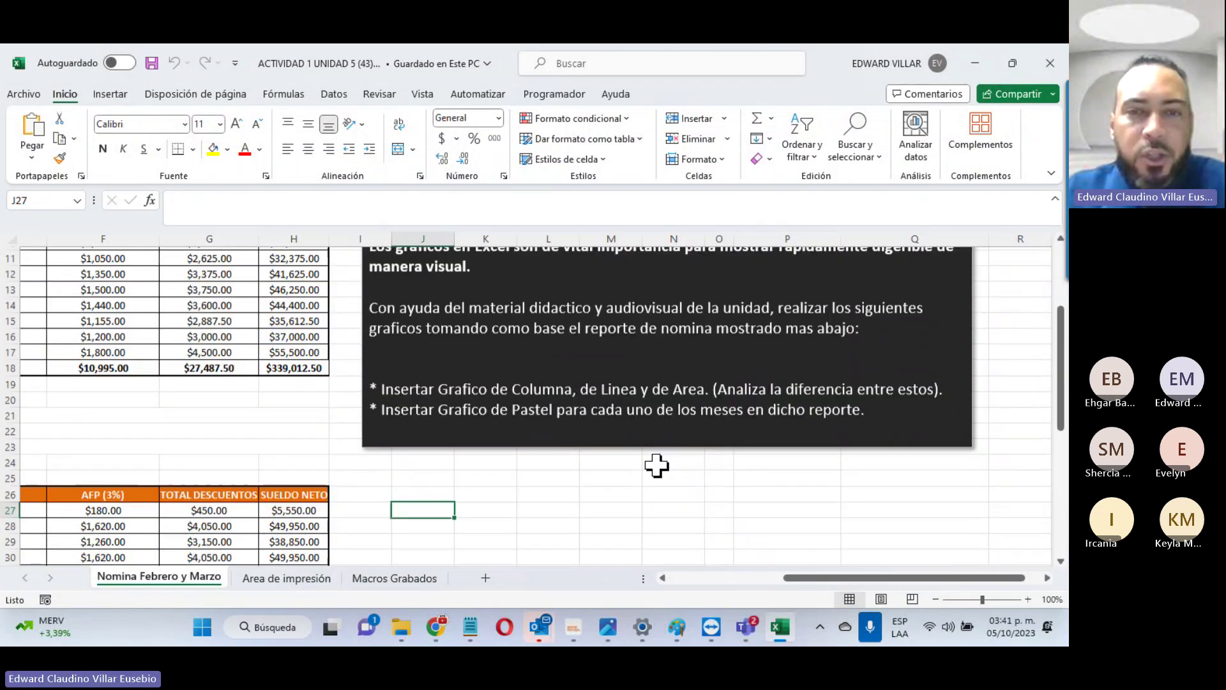
{"action": "left_click", "coordinate": [719, 371]}
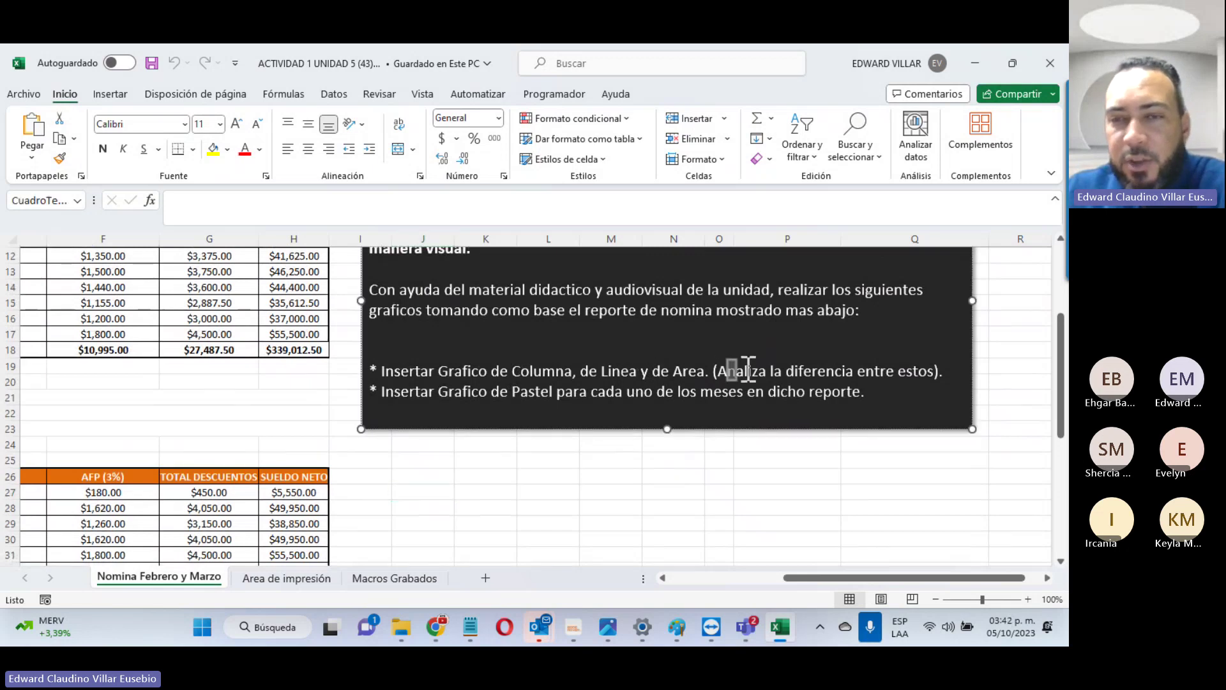
{"action": "left_click_drag", "start_coordinate": [717, 371], "coordinate": [929, 374]}
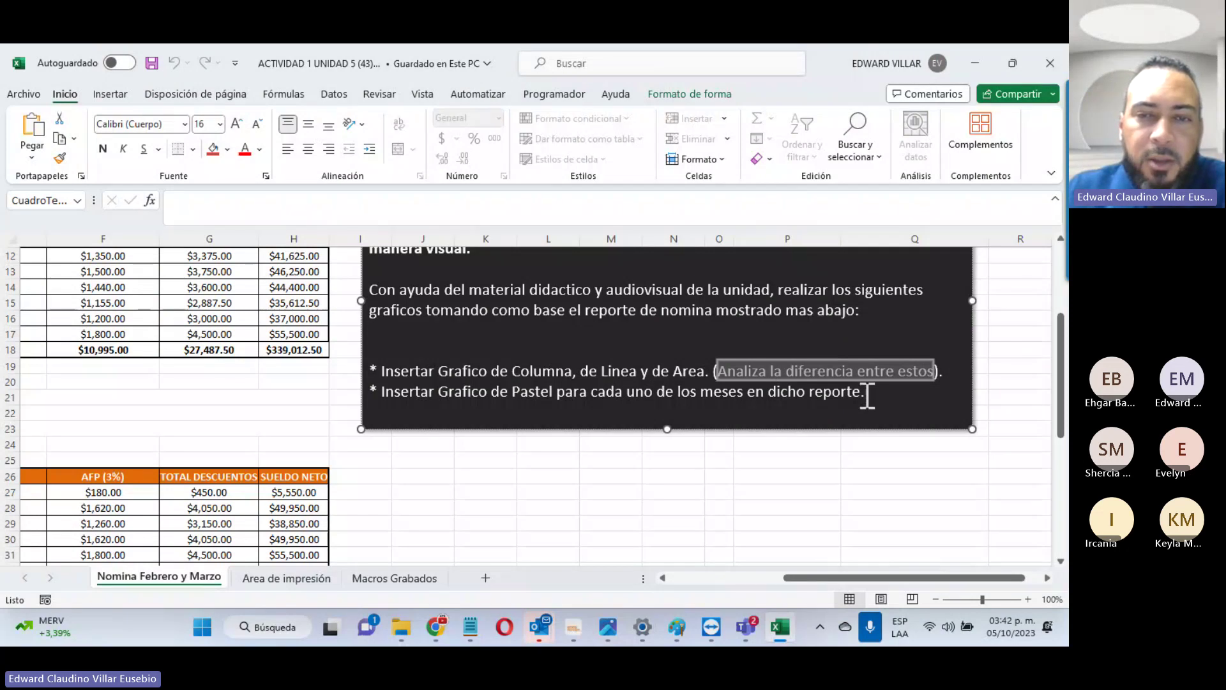
Step: Examine the February and March payroll tables and the REPORTE DE NOMINA table on the sheet
{"action": "scroll", "coordinate": [347, 470], "scroll_direction": "left", "scroll_amount": 5}
{"action": "scroll", "coordinate": [338, 464], "scroll_direction": "up", "scroll_amount": 4}
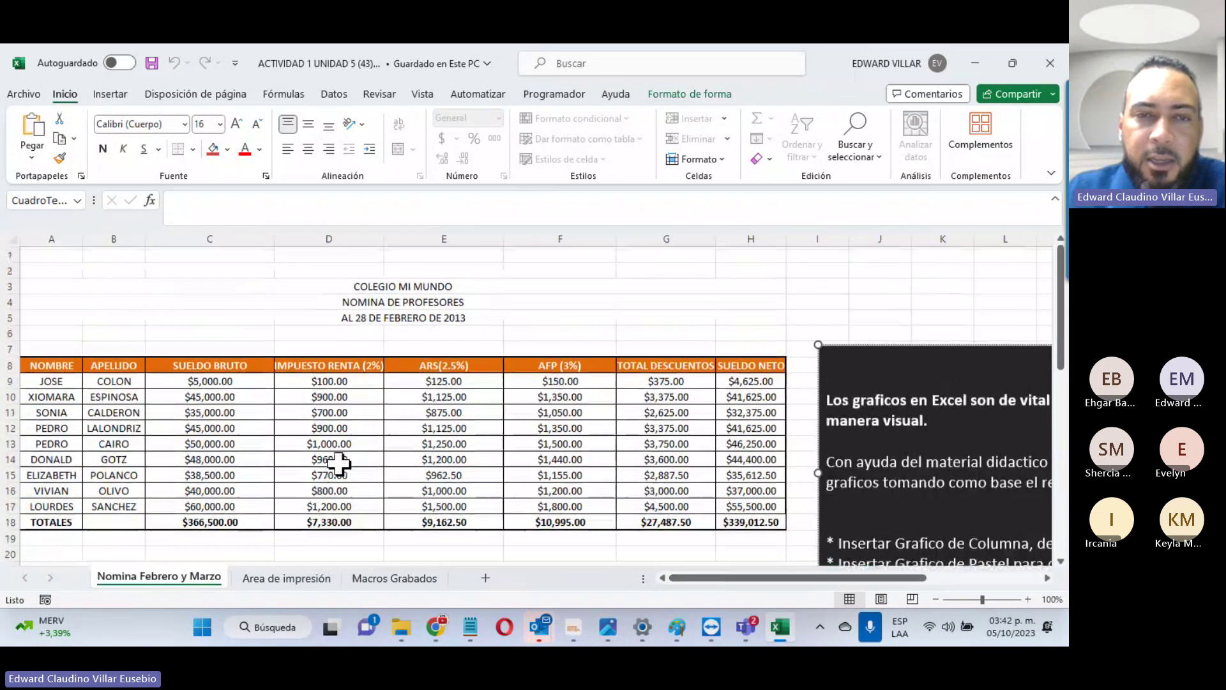
{"action": "scroll", "coordinate": [340, 459], "scroll_direction": "down", "scroll_amount": 4}
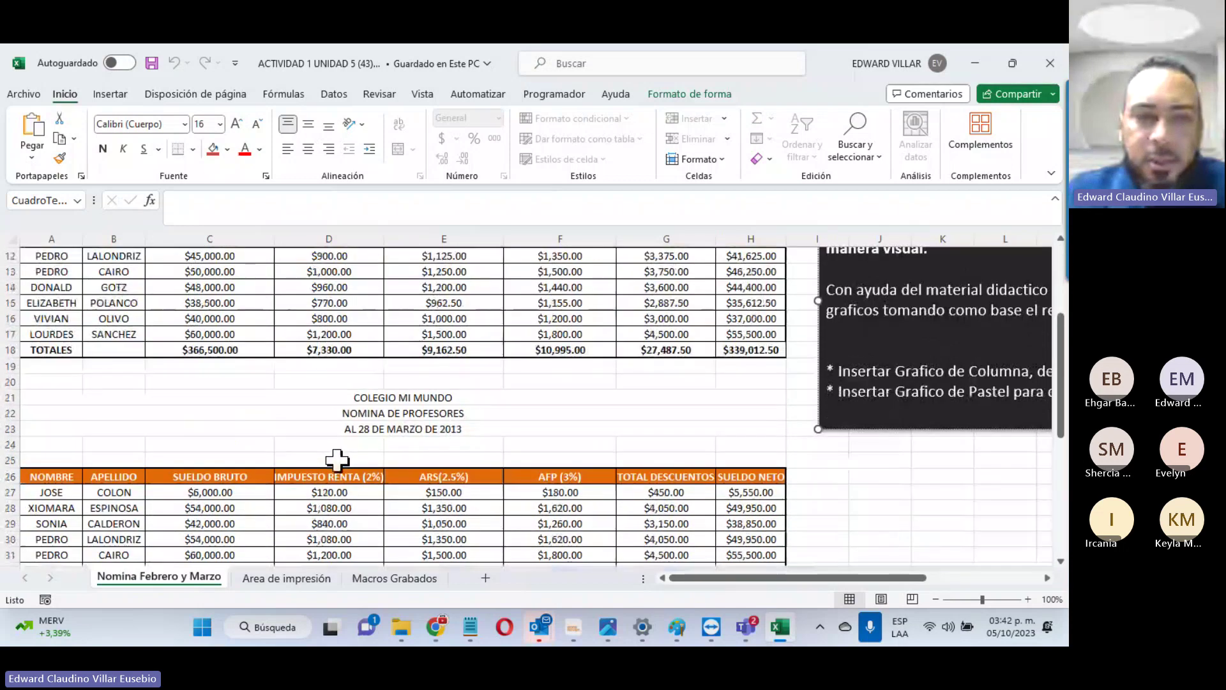
{"action": "scroll", "coordinate": [340, 460], "scroll_direction": "up", "scroll_amount": 4}
{"action": "left_click_drag", "start_coordinate": [411, 286], "coordinate": [411, 521]}
{"action": "scroll", "coordinate": [410, 517], "scroll_direction": "down", "scroll_amount": 3}
{"action": "scroll", "coordinate": [406, 504], "scroll_direction": "down", "scroll_amount": 9}
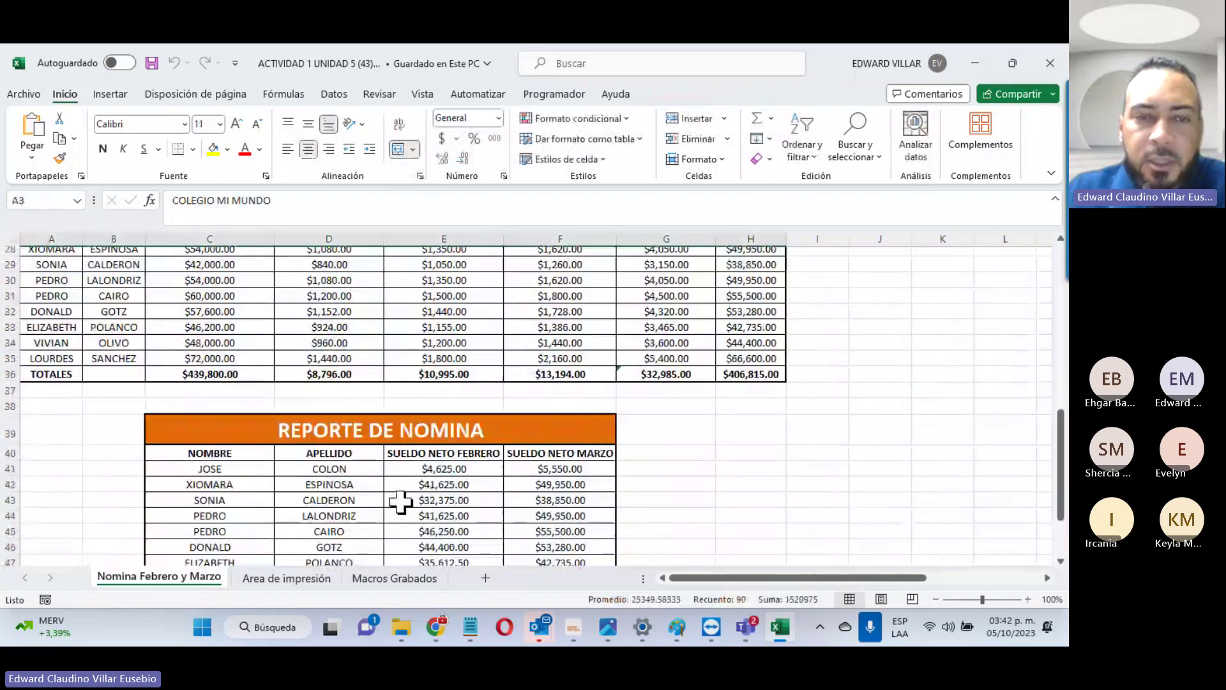
{"action": "scroll", "coordinate": [383, 447], "scroll_direction": "up", "scroll_amount": 1}
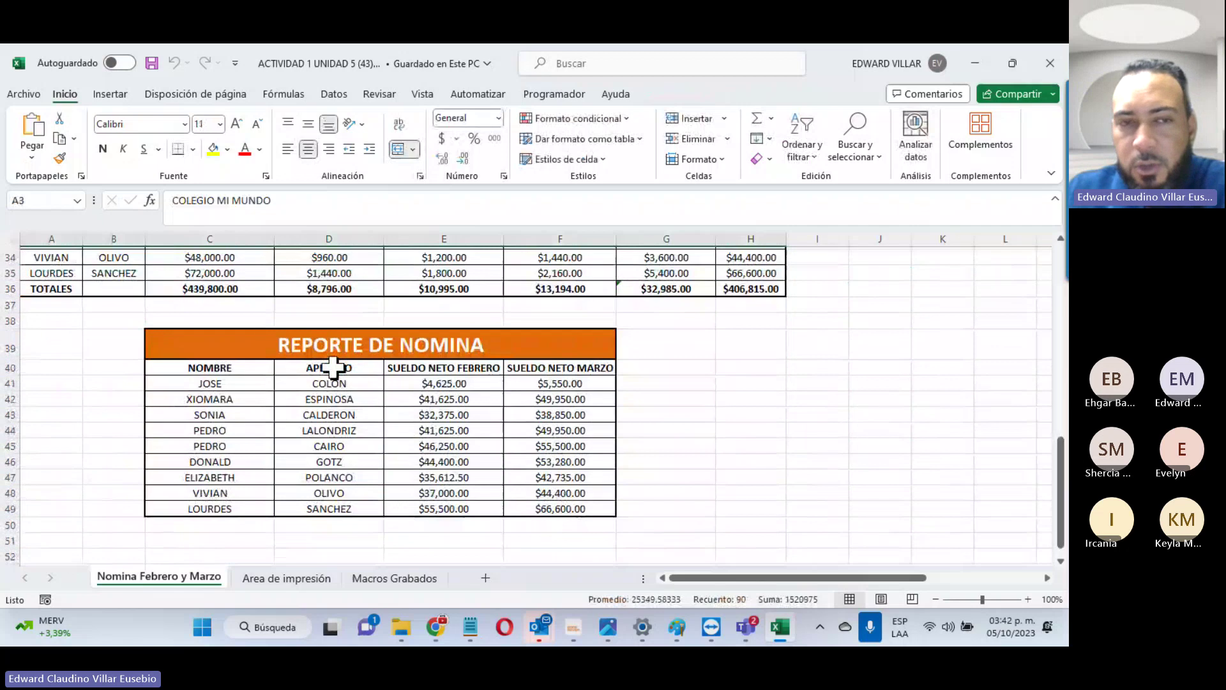
Step: Insert a 2-D clustered column chart from C40:F49 of REPORTE DE NOMINA and place it beside the table, near columns H to L
{"action": "left_click_drag", "start_coordinate": [220, 365], "coordinate": [547, 509]}
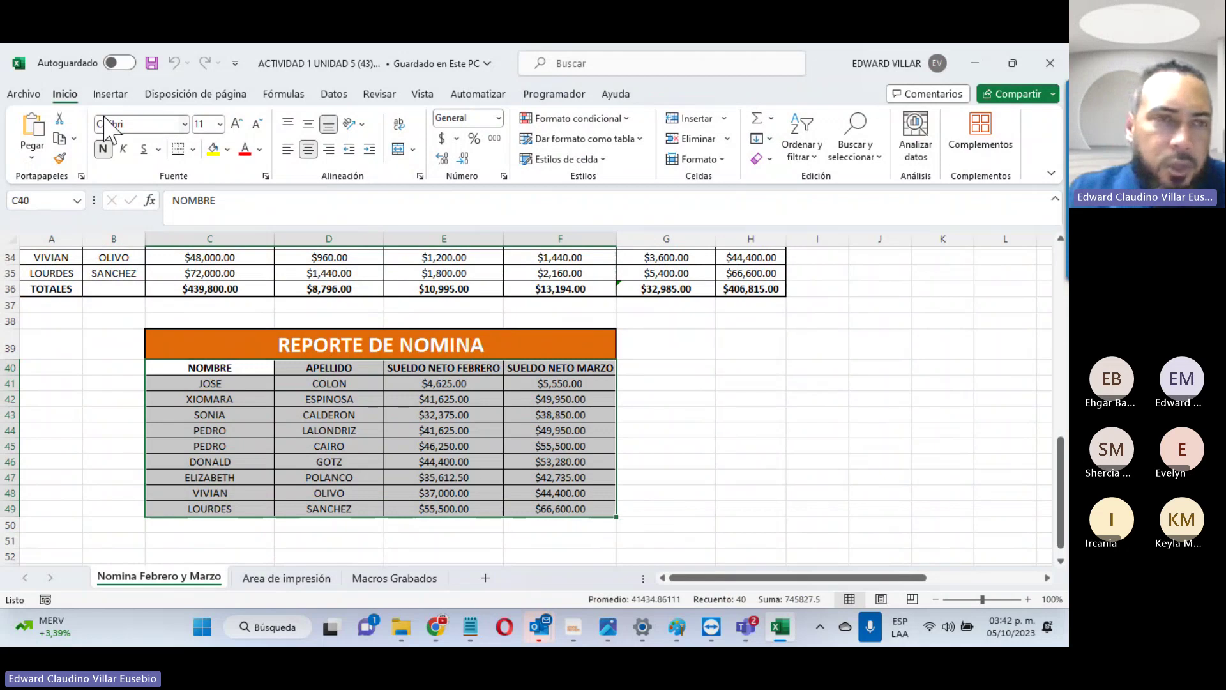
{"action": "left_click", "coordinate": [111, 94]}
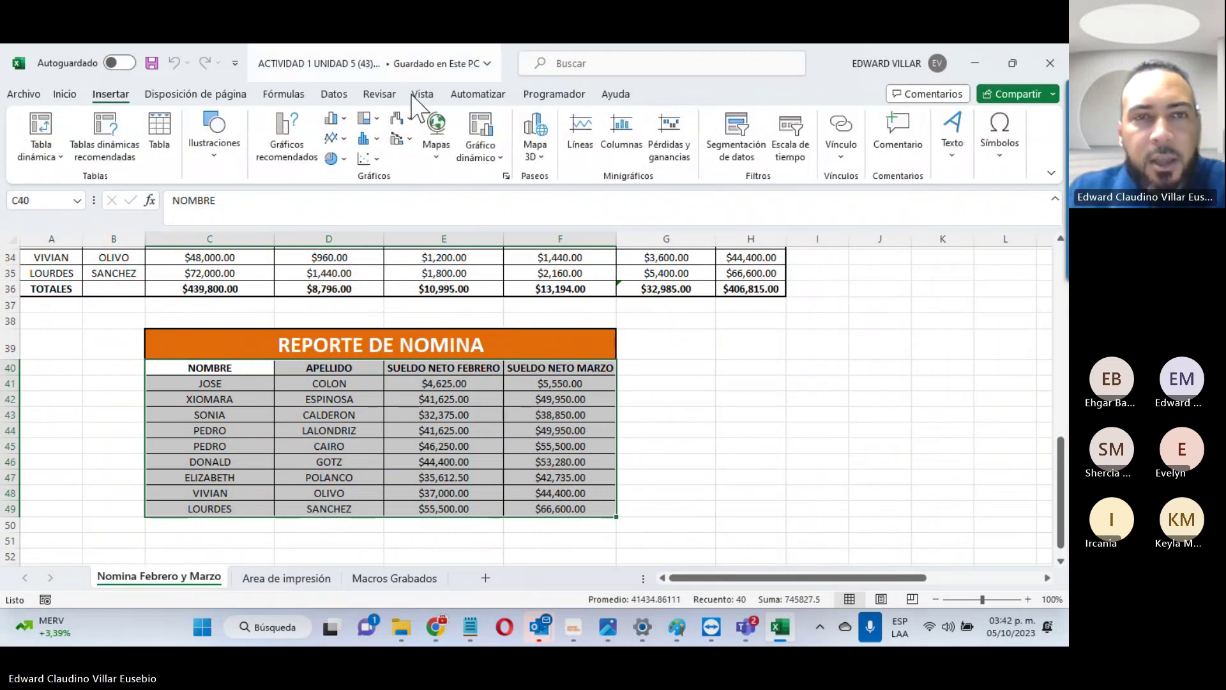
{"action": "left_click", "coordinate": [341, 119]}
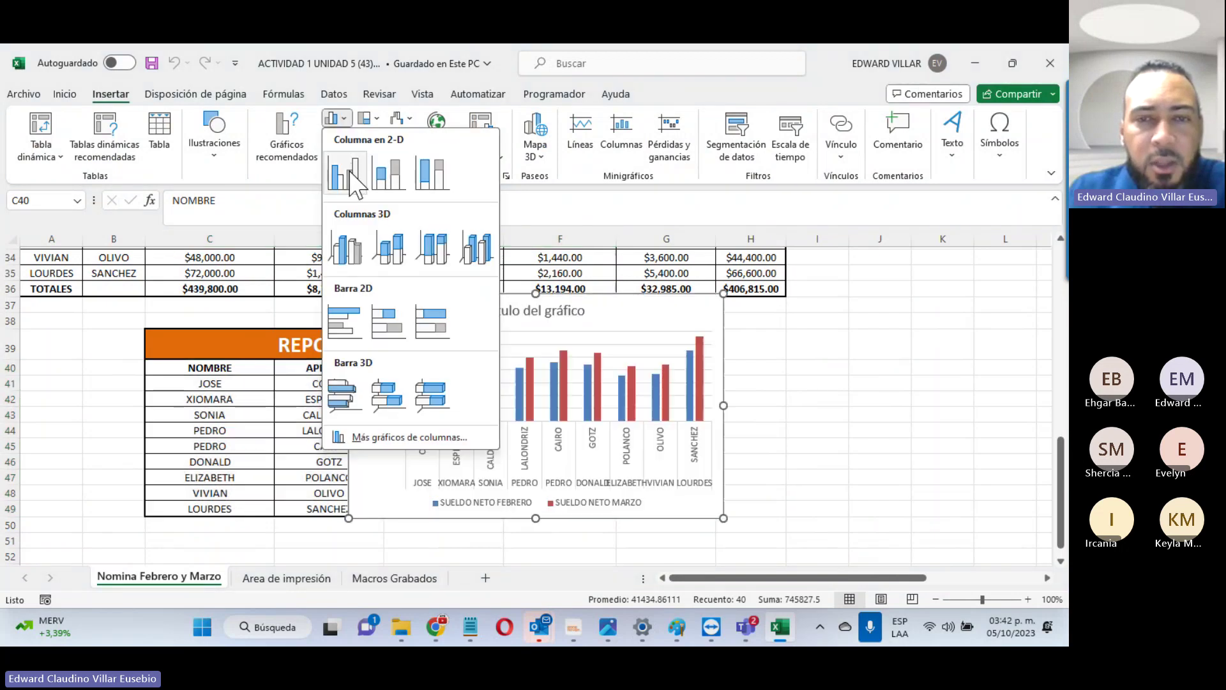
{"action": "left_click", "coordinate": [350, 171]}
{"action": "left_click_drag", "start_coordinate": [397, 309], "coordinate": [724, 332]}
{"action": "left_click", "coordinate": [359, 401]}
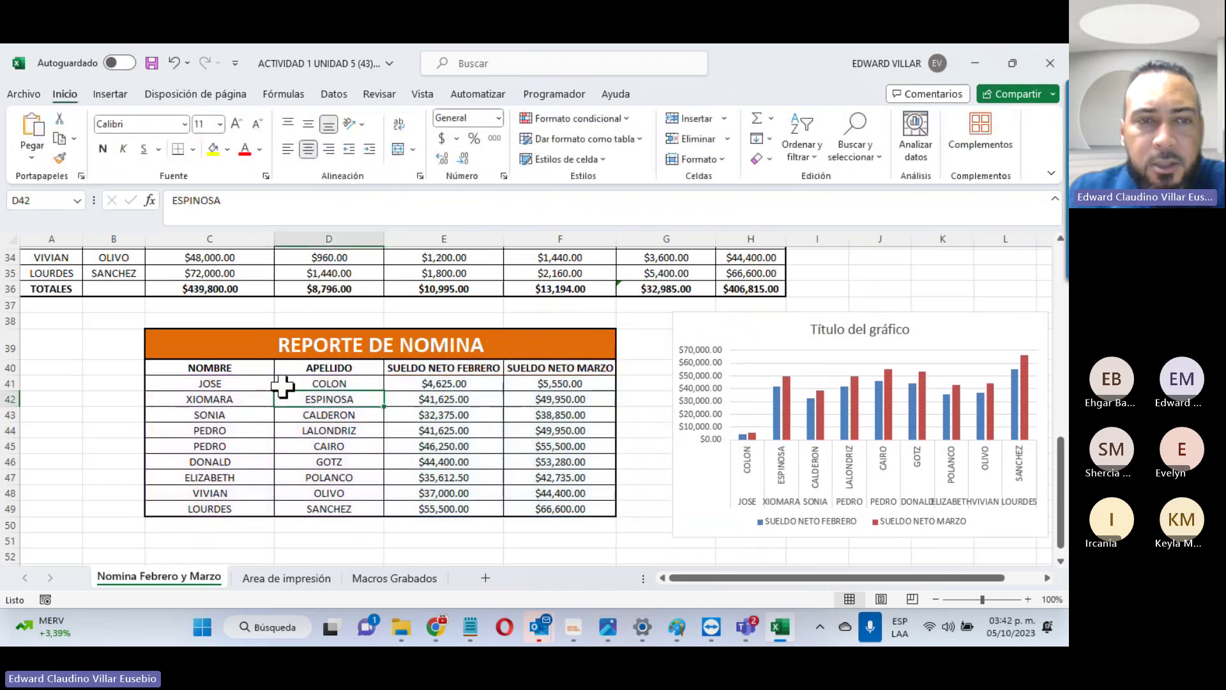
Step: Insert a basic 2-D line chart from the same C40:F49 range and place it below the REPORTE DE NOMINA table
{"action": "left_click", "coordinate": [215, 364]}
{"action": "left_click_drag", "start_coordinate": [215, 364], "coordinate": [547, 509]}
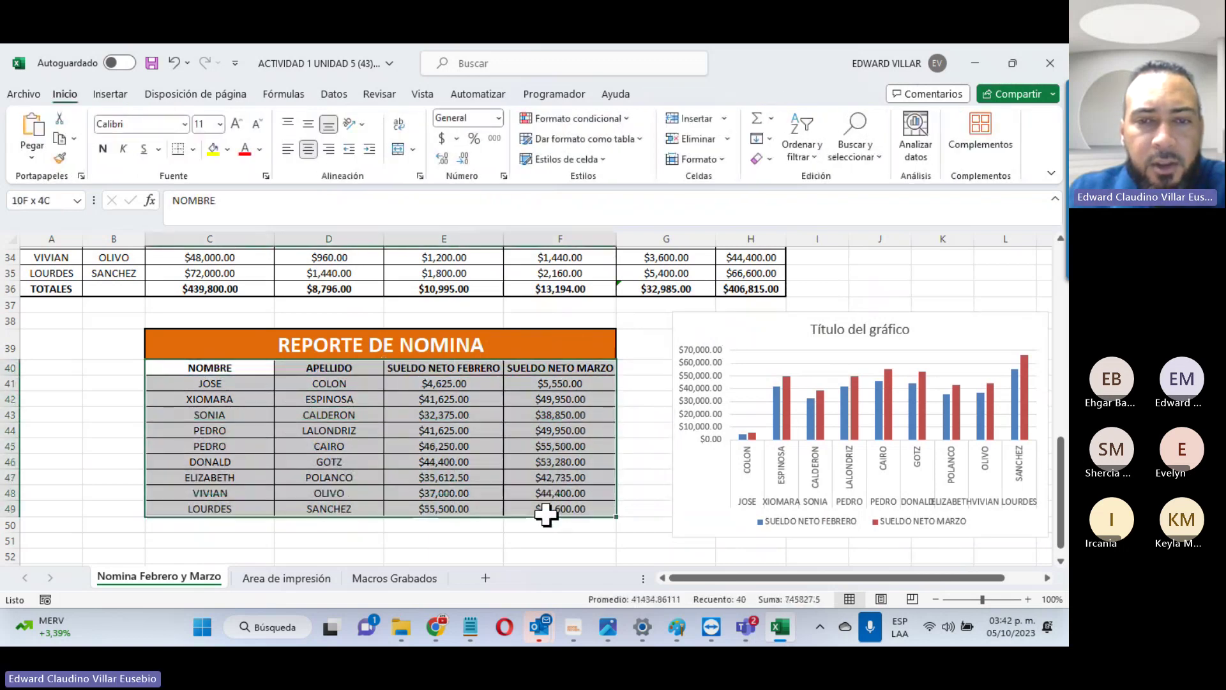
{"action": "left_click", "coordinate": [110, 93]}
{"action": "left_click", "coordinate": [332, 138]}
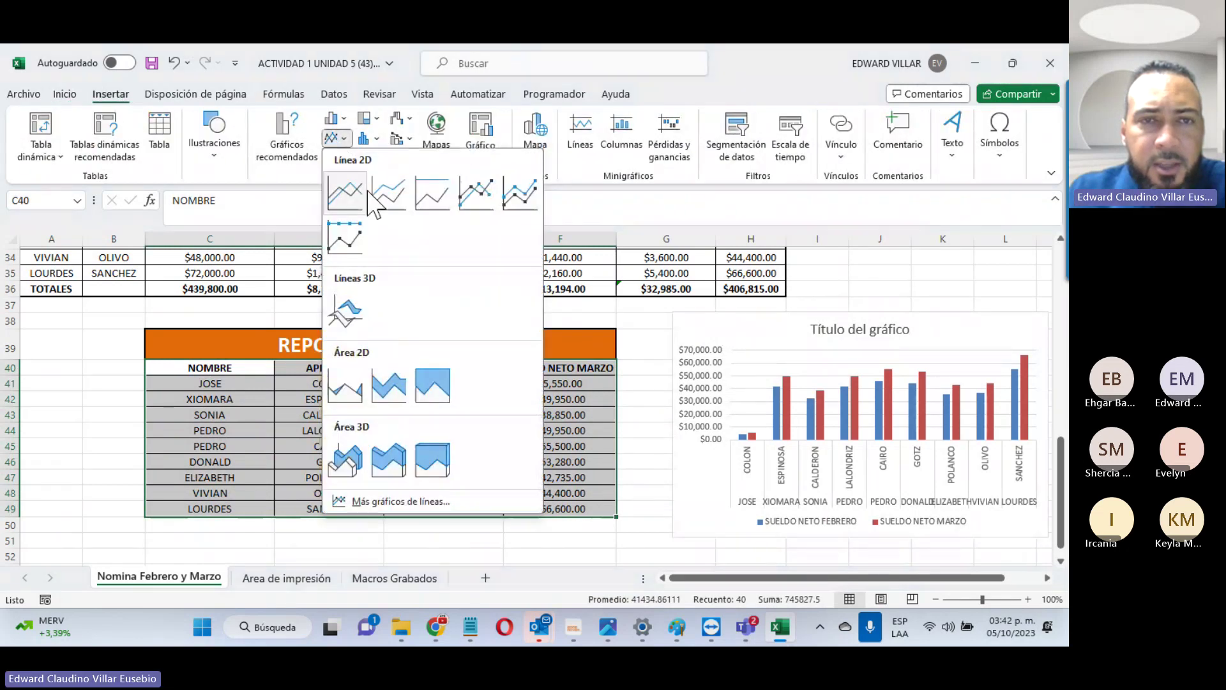
{"action": "left_click", "coordinate": [345, 192]}
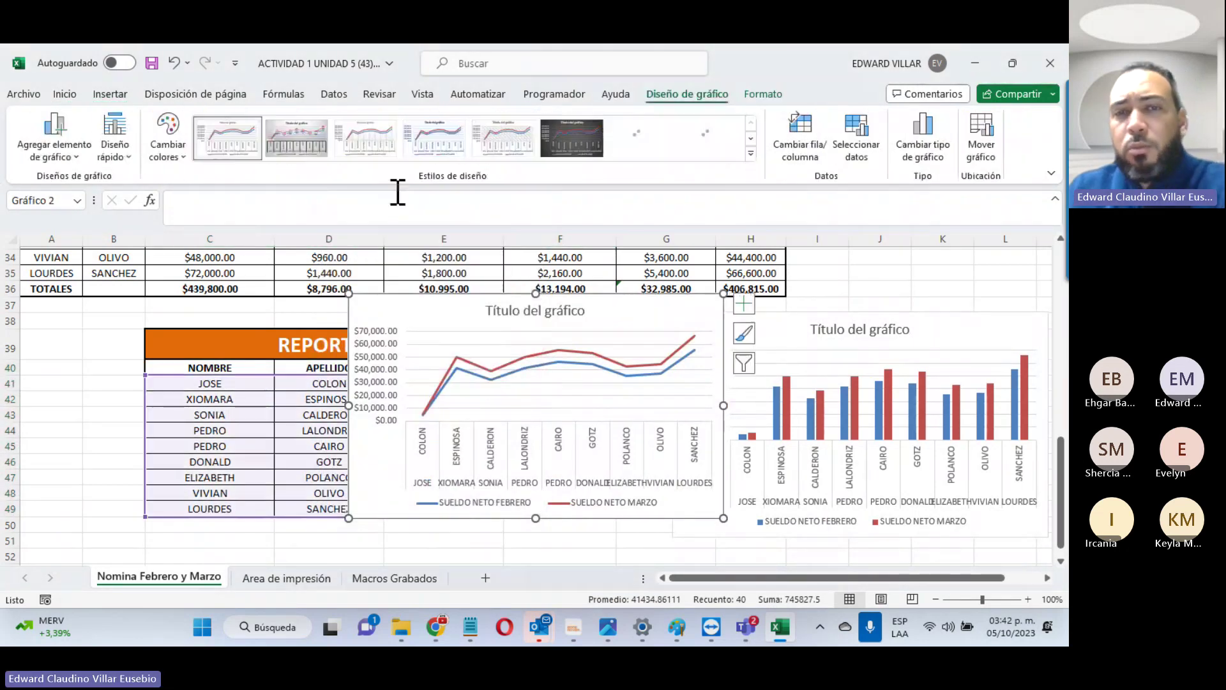
{"action": "left_click_drag", "start_coordinate": [431, 316], "coordinate": [125, 546]}
Step: Apply the dark-background design style to the column chart and look over its formatting options and colour palettes
{"action": "left_click", "coordinate": [818, 393]}
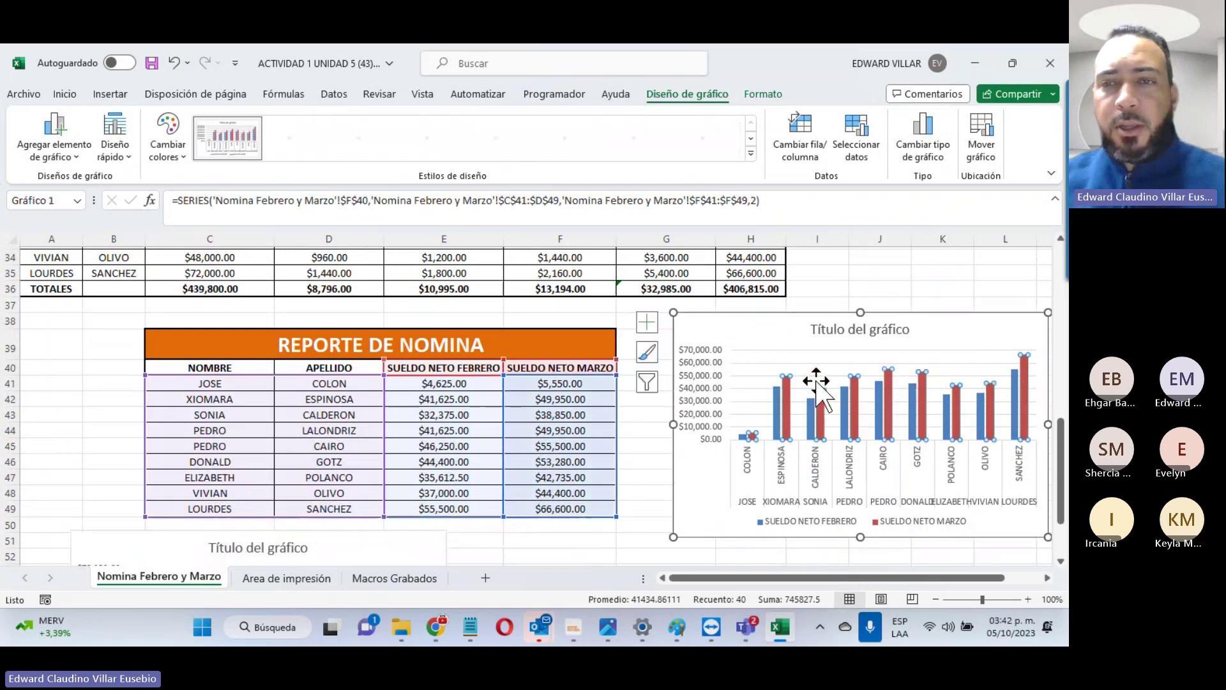
{"action": "left_click", "coordinate": [631, 425]}
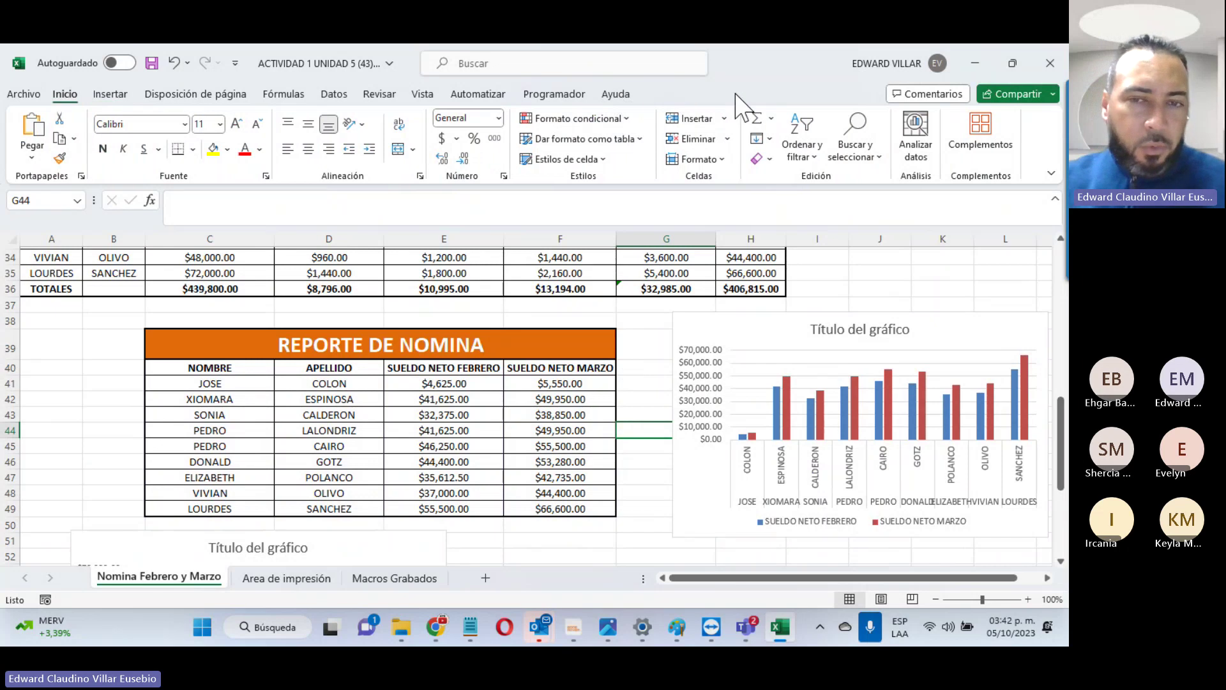
{"action": "left_click", "coordinate": [752, 335]}
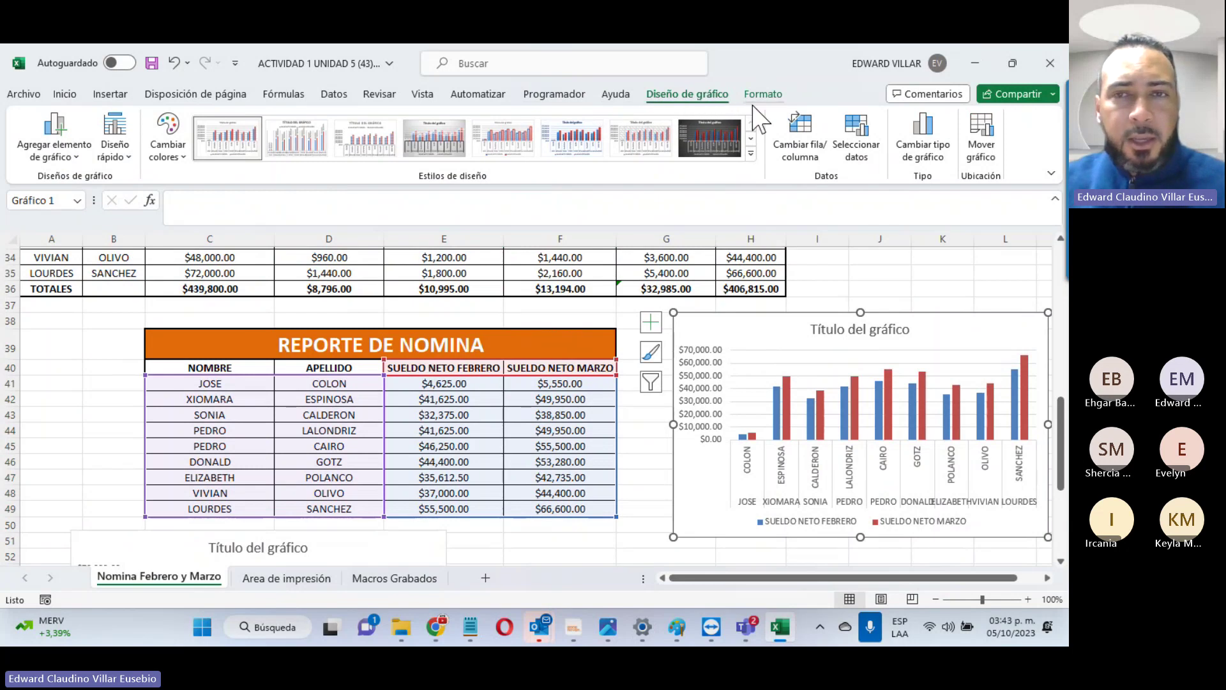
{"action": "left_click", "coordinate": [715, 159]}
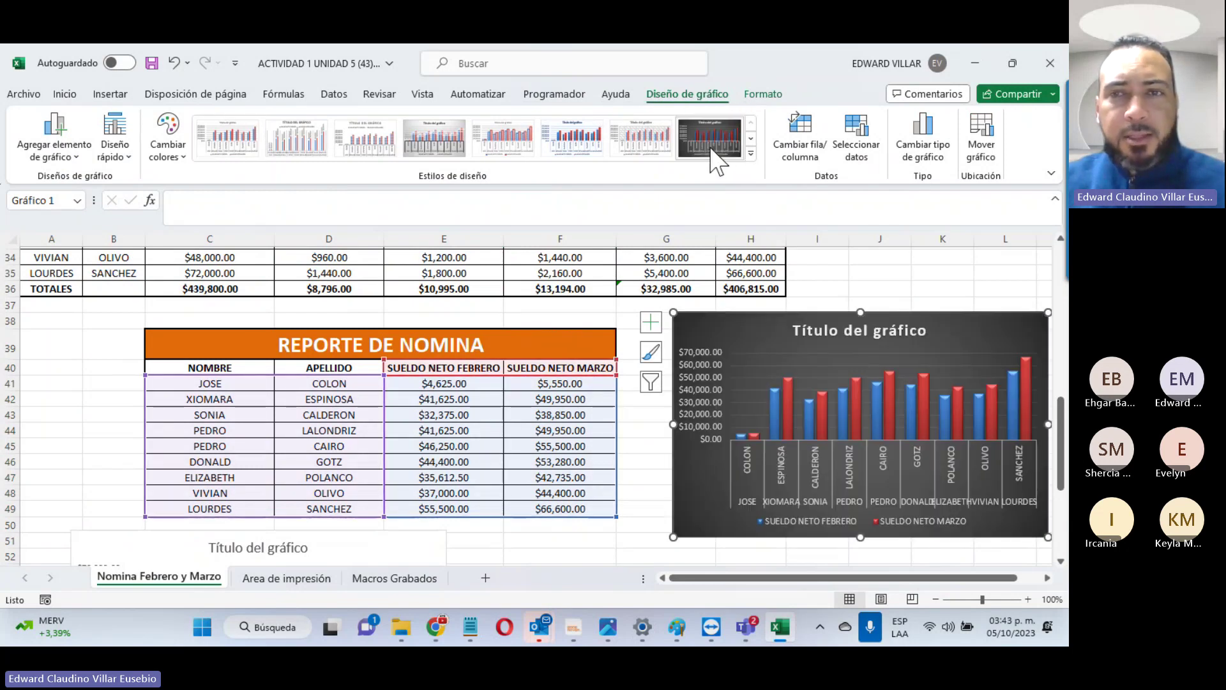
{"action": "left_click", "coordinate": [762, 94]}
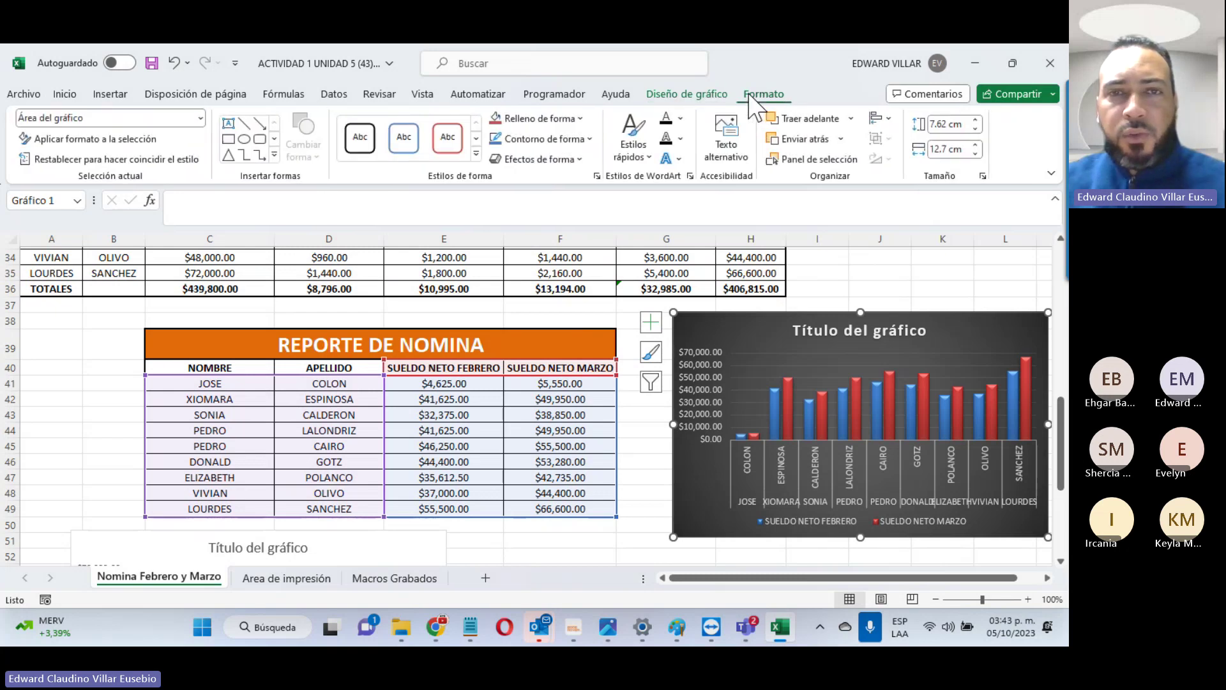
{"action": "left_click", "coordinate": [706, 95]}
{"action": "left_click", "coordinate": [168, 142]}
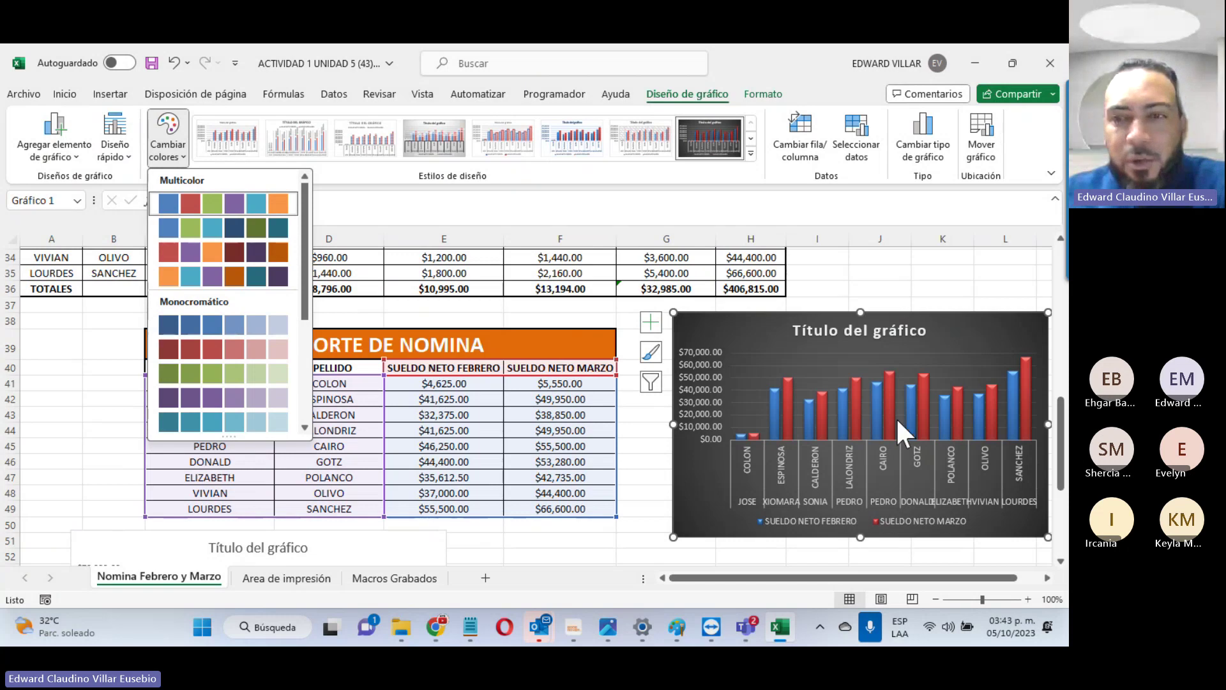
Step: Try switching the column chart's rows and columns so the salaries are grouped by month
{"action": "left_click", "coordinate": [807, 124]}
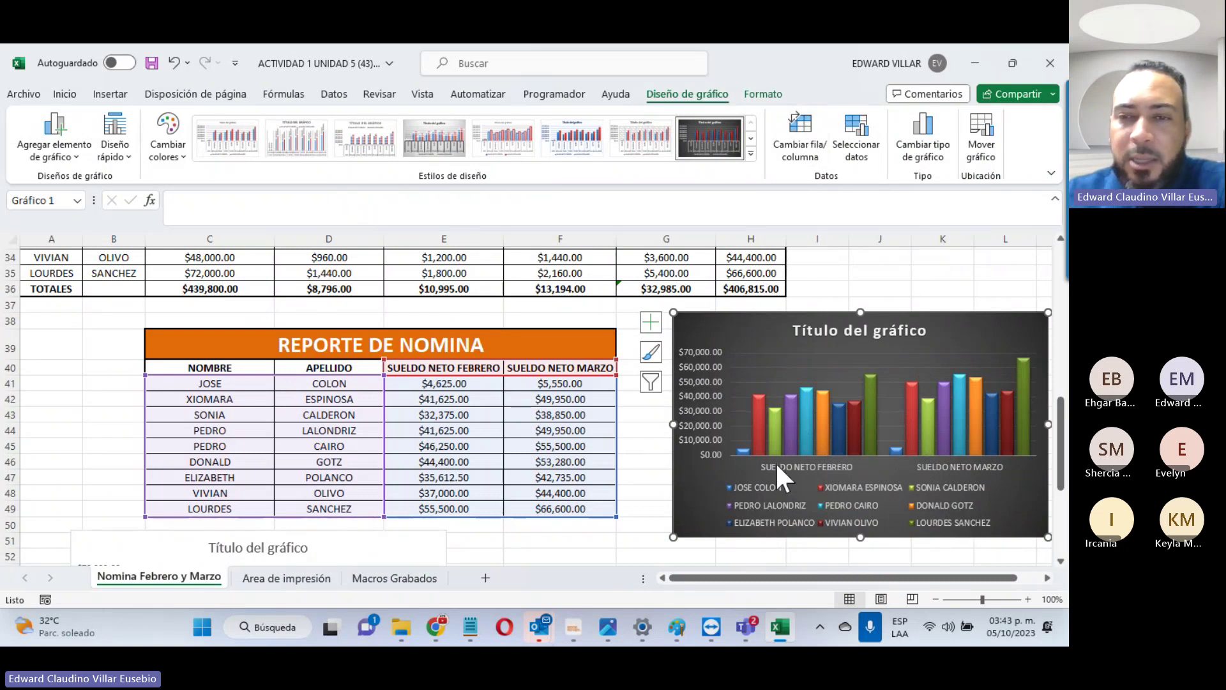
{"action": "left_click", "coordinate": [798, 153]}
{"action": "left_click", "coordinate": [799, 153]}
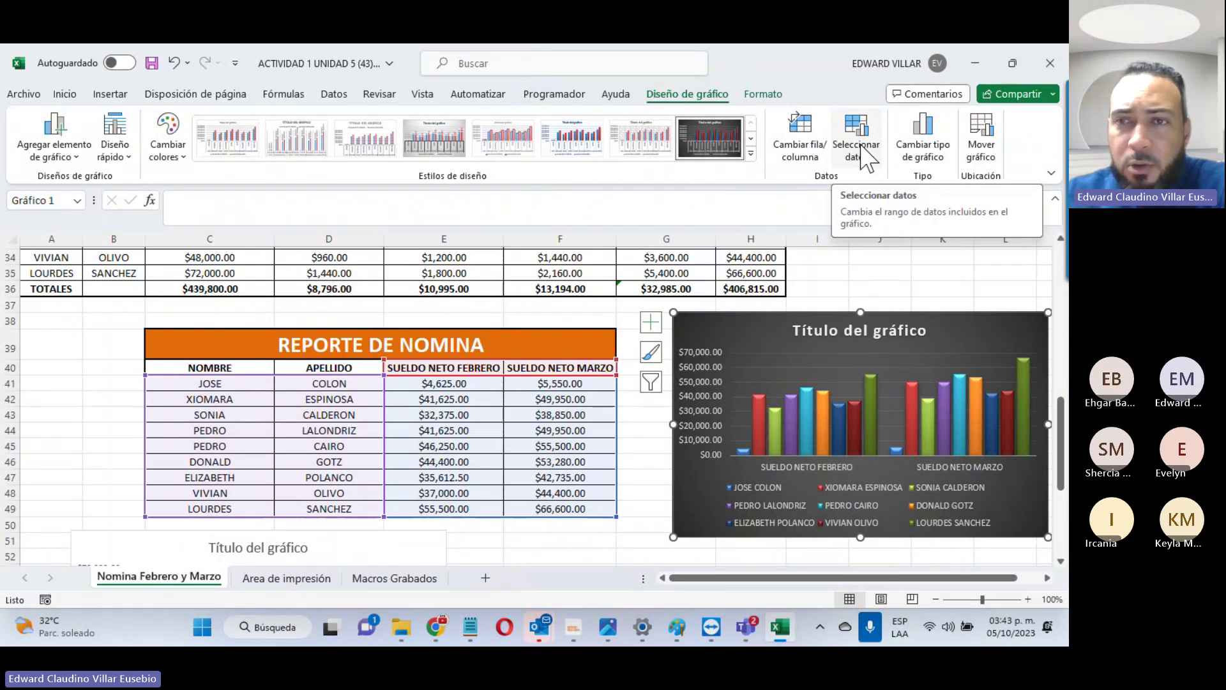
Step: Change the column chart's type to Columna 3D apilada, using the variant with the two months as series
{"action": "left_click", "coordinate": [923, 153]}
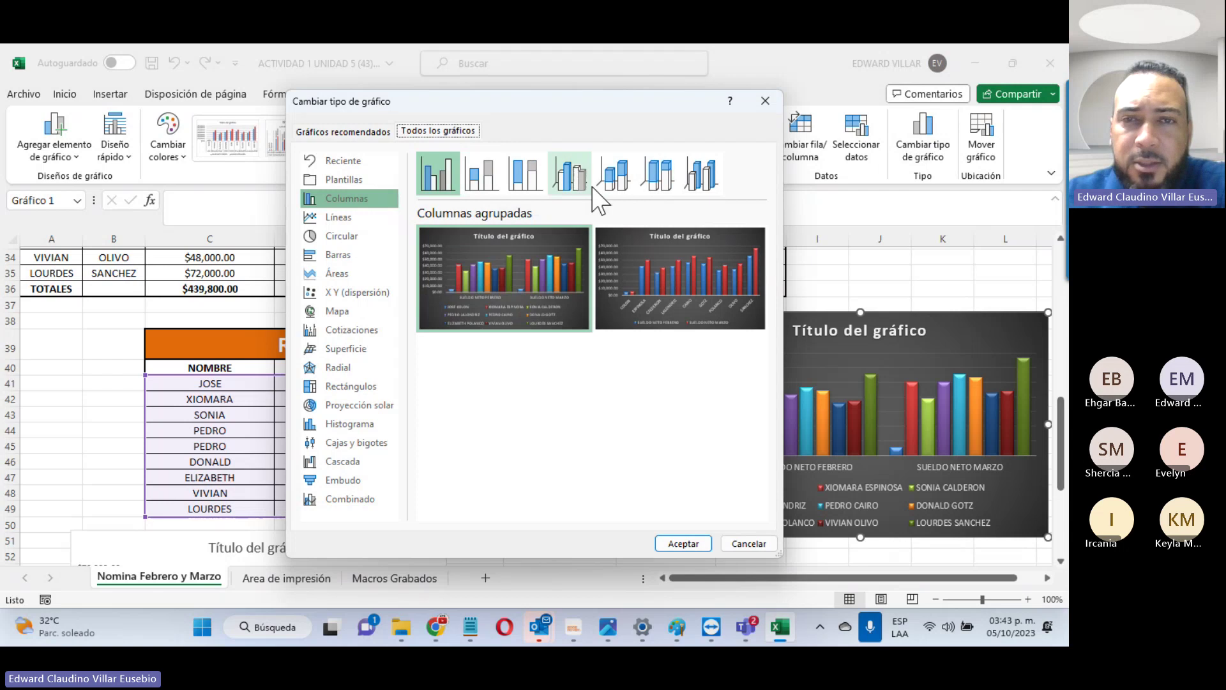
{"action": "left_click", "coordinate": [616, 182]}
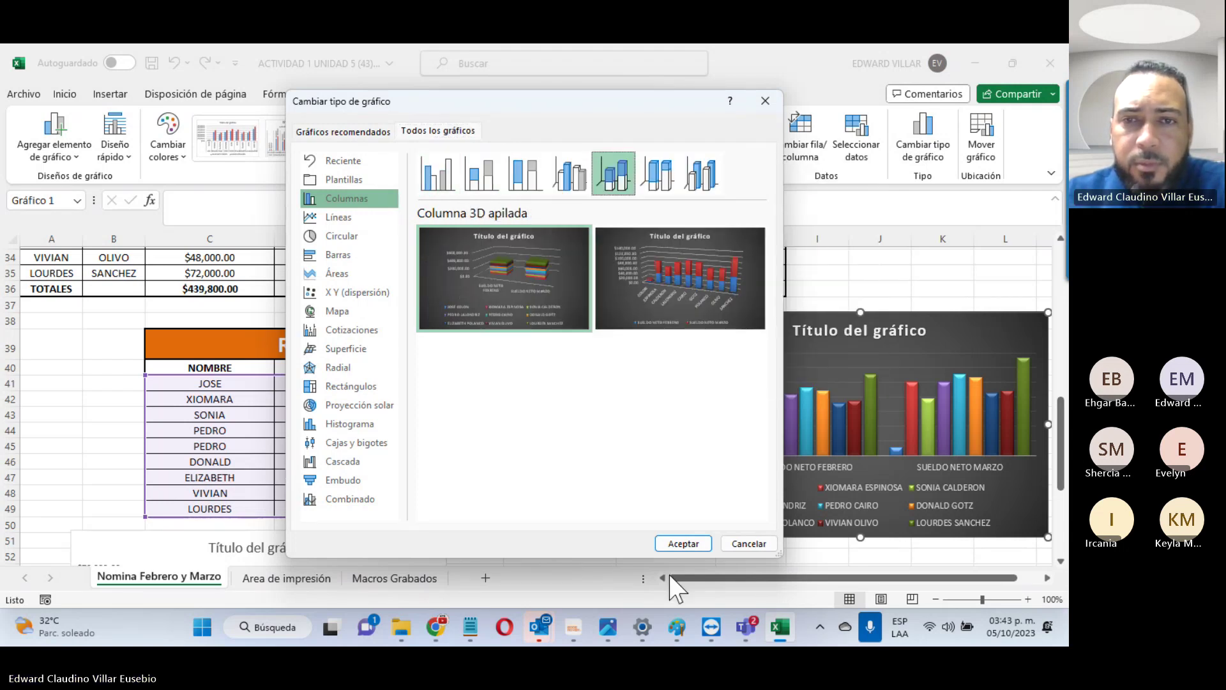
{"action": "left_click", "coordinate": [668, 544]}
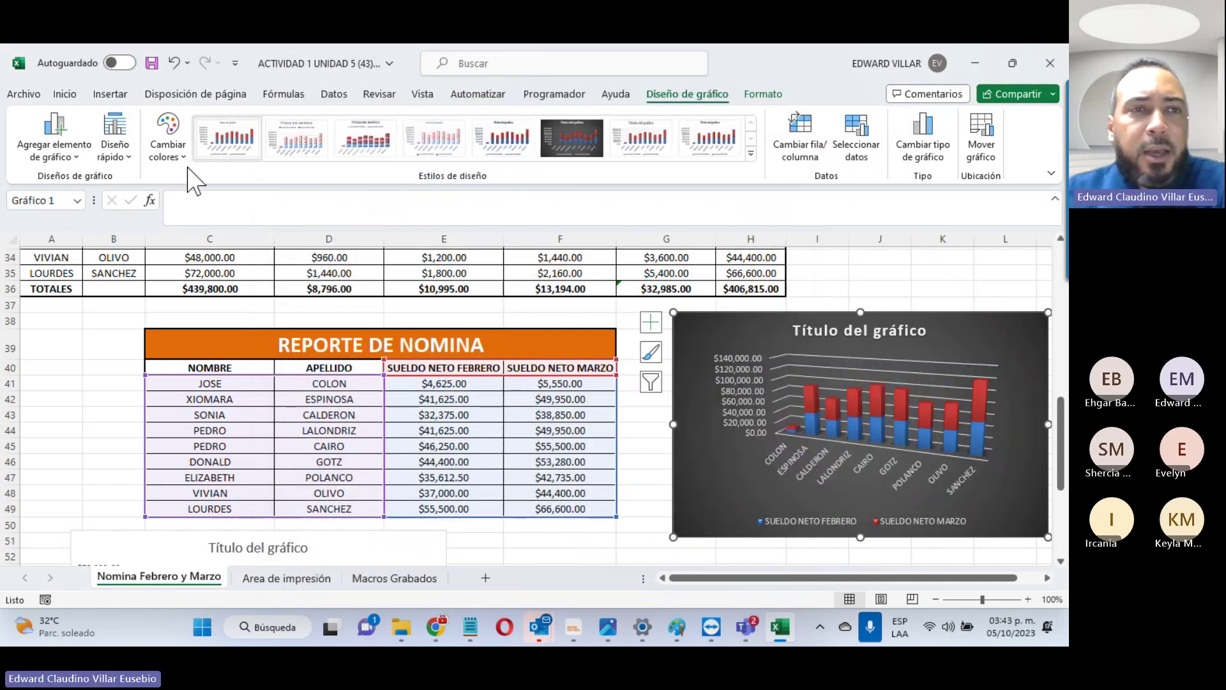
Step: Preview the monochromatic colour palettes and the quick layouts for the 3D stacked column chart without applying any
{"action": "left_click", "coordinate": [168, 137]}
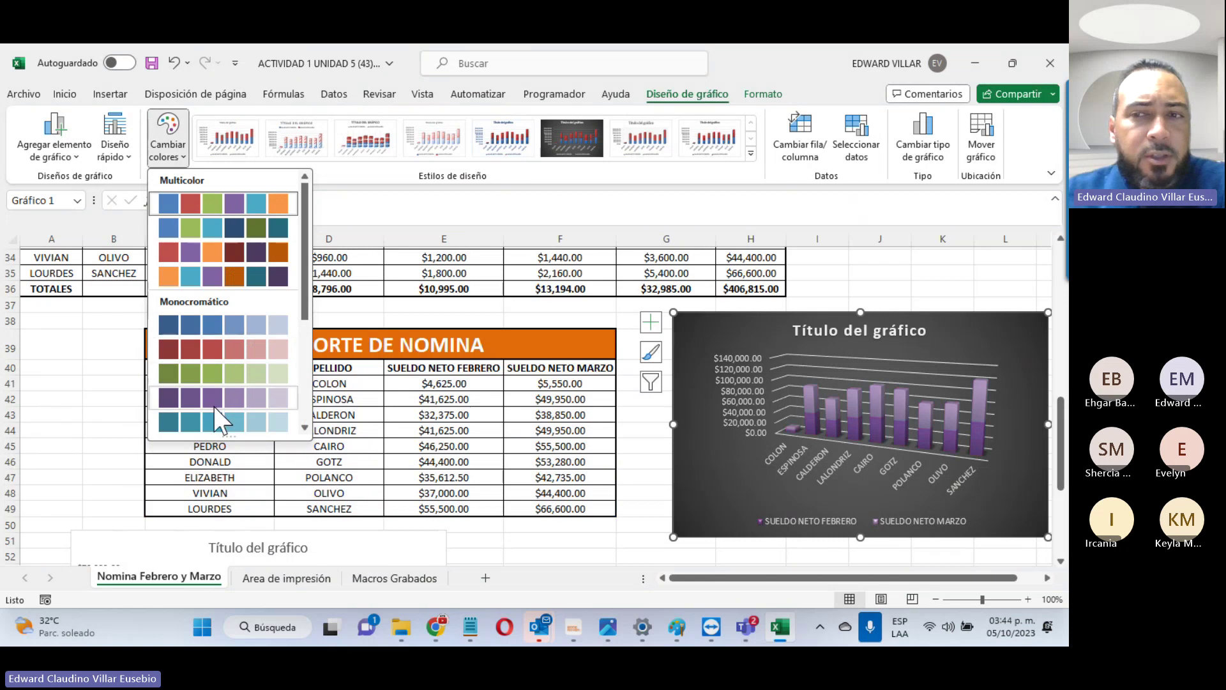
{"action": "scroll", "coordinate": [220, 319], "scroll_direction": "down", "scroll_amount": 5}
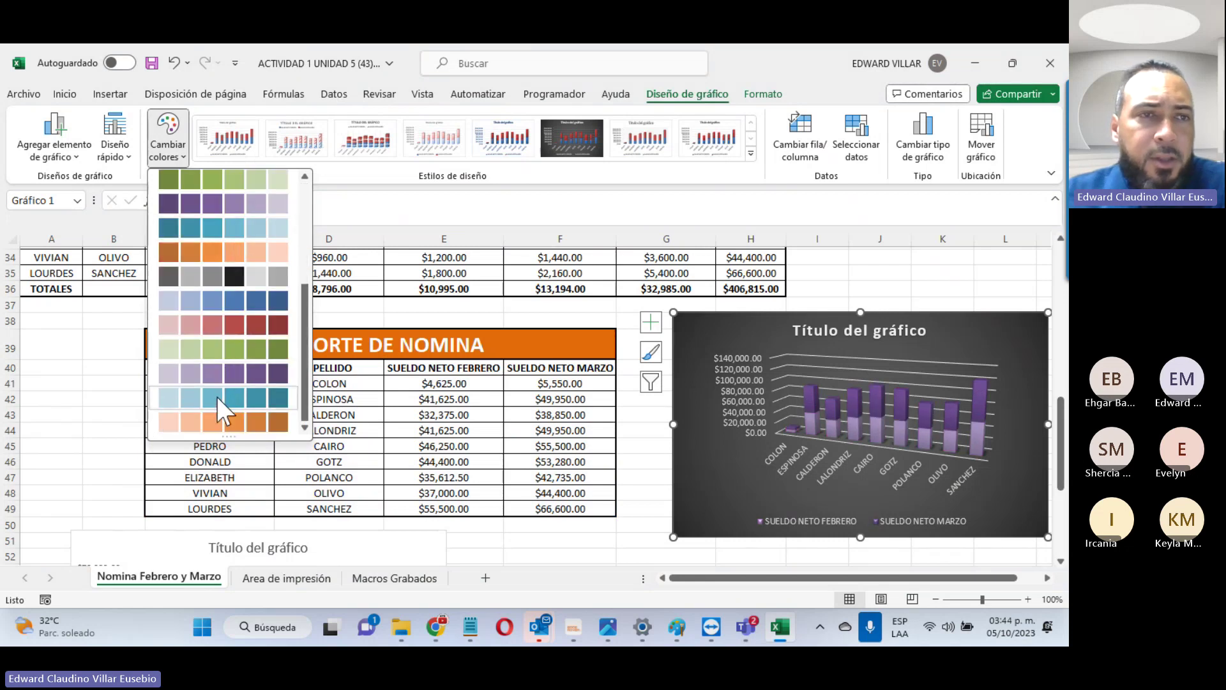
{"action": "left_click", "coordinate": [113, 153]}
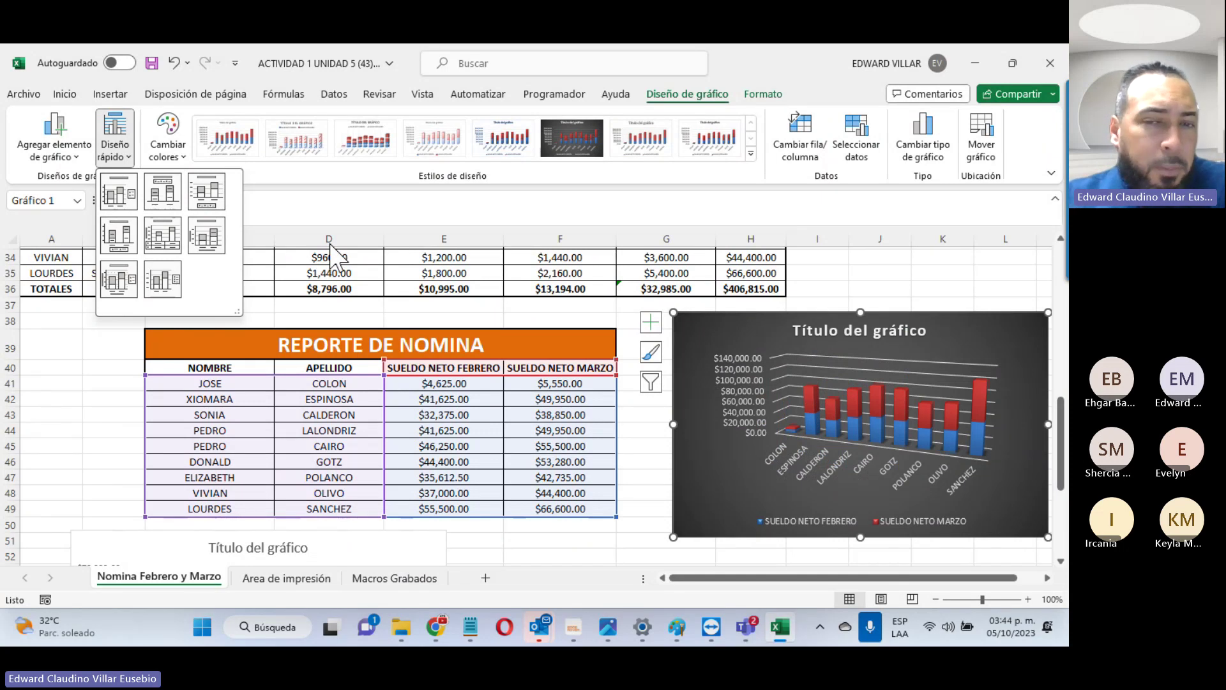
{"action": "left_click", "coordinate": [889, 271]}
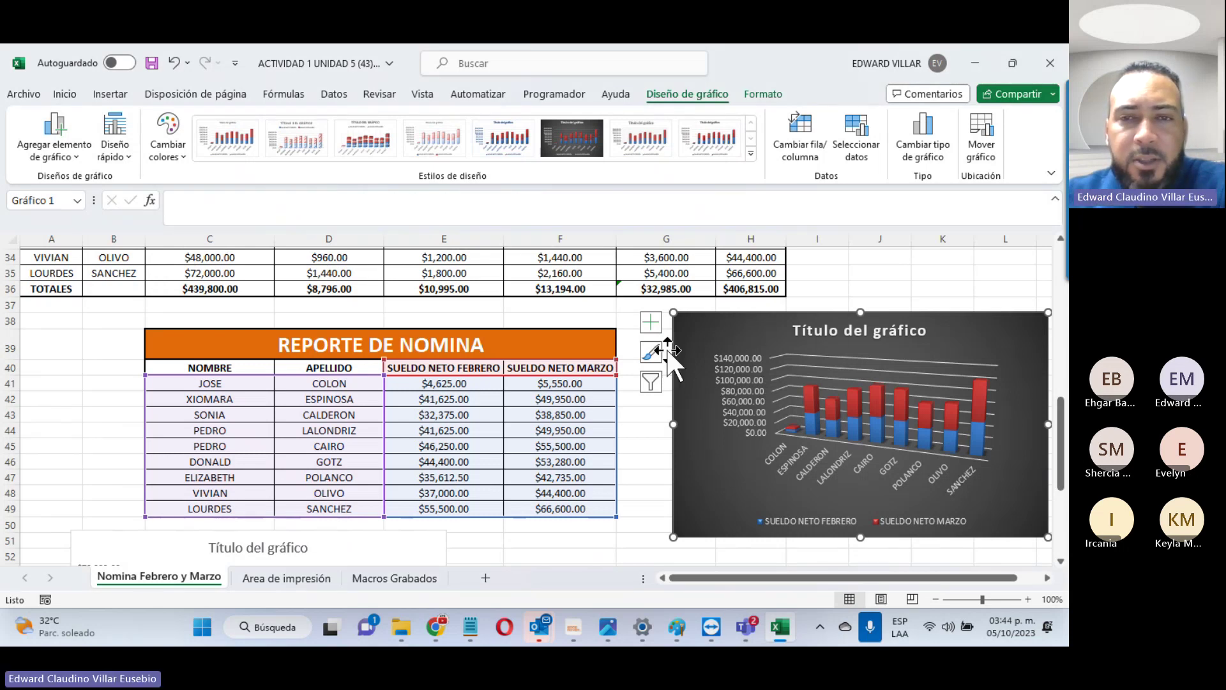
Step: Review the chart elements available for the 3D stacked column chart without changing any, and leave the chart deselected
{"action": "left_click", "coordinate": [651, 324]}
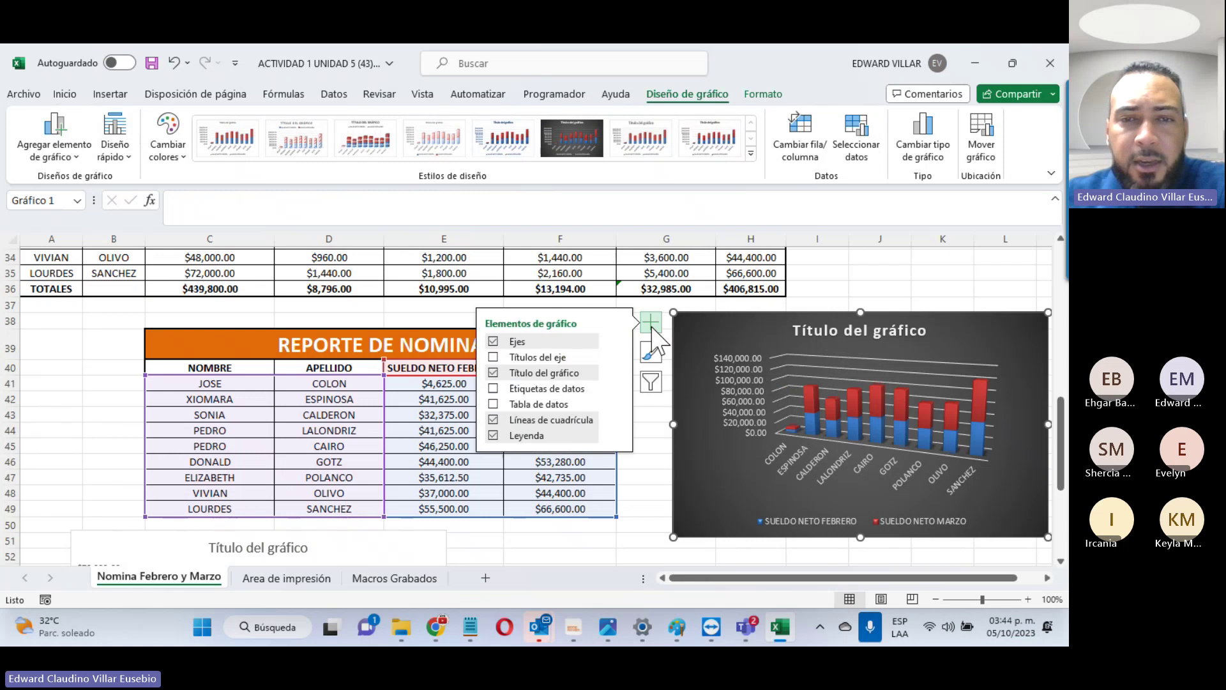
{"action": "left_click", "coordinate": [494, 357]}
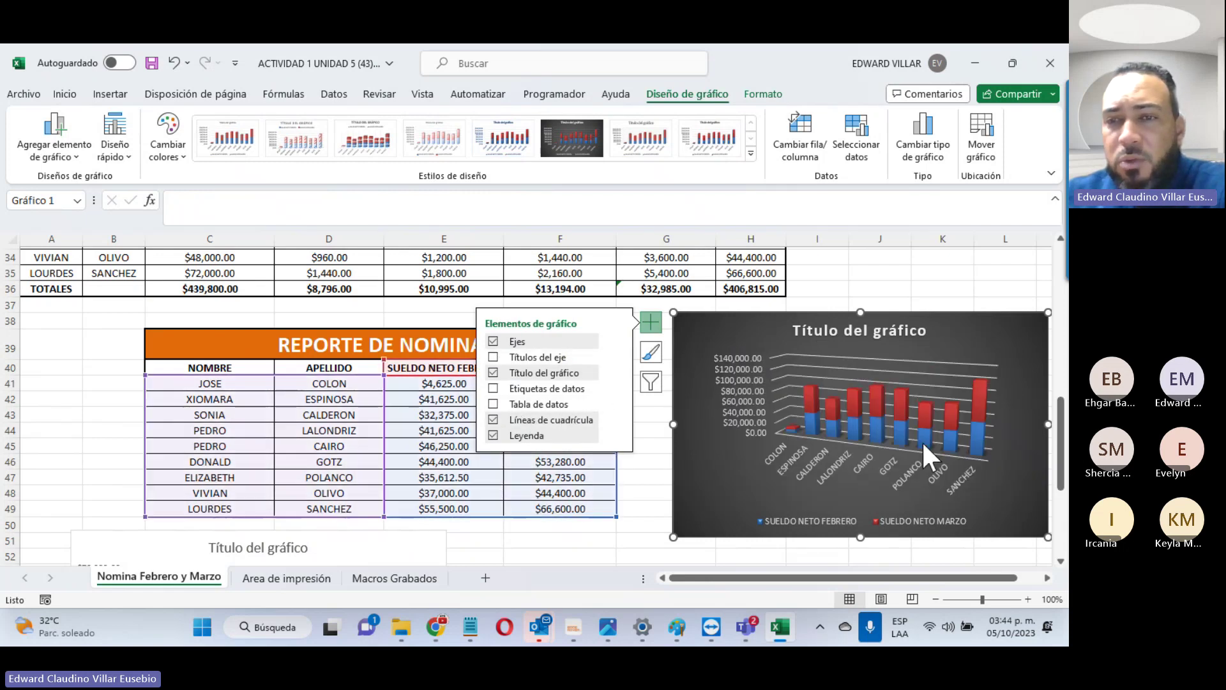
{"action": "left_click", "coordinate": [626, 541]}
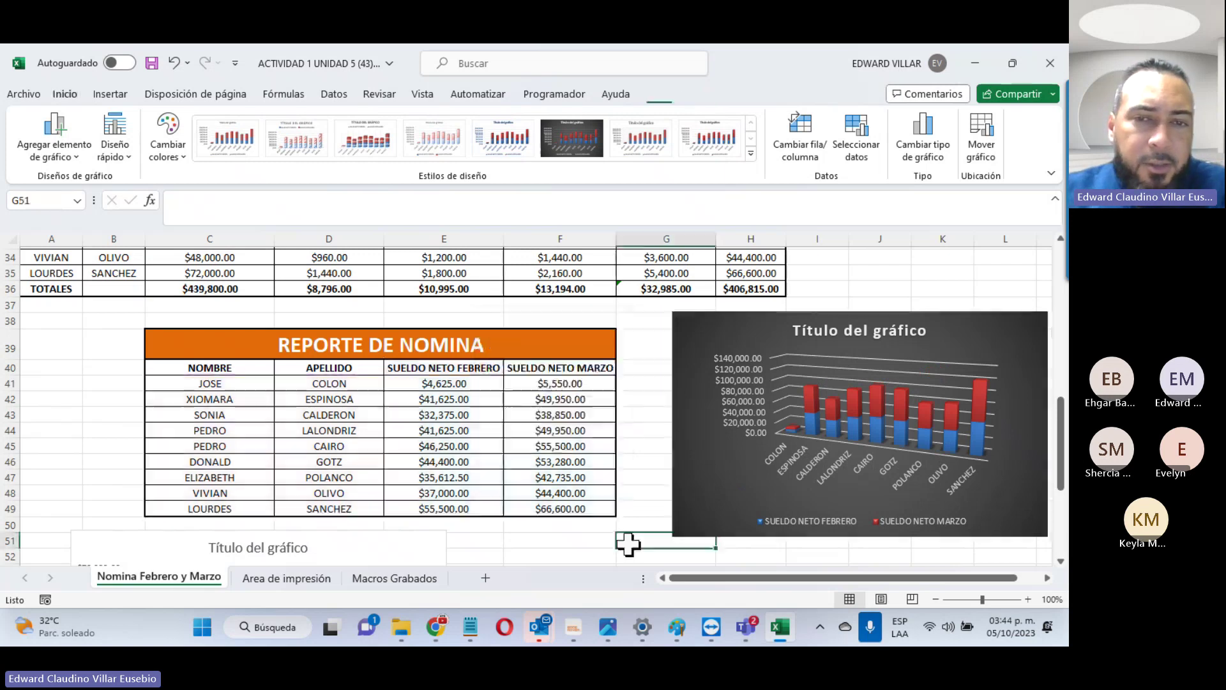
{"action": "scroll", "coordinate": [638, 486], "scroll_direction": "down", "scroll_amount": 3}
{"action": "scroll", "coordinate": [639, 485], "scroll_direction": "up", "scroll_amount": 3}
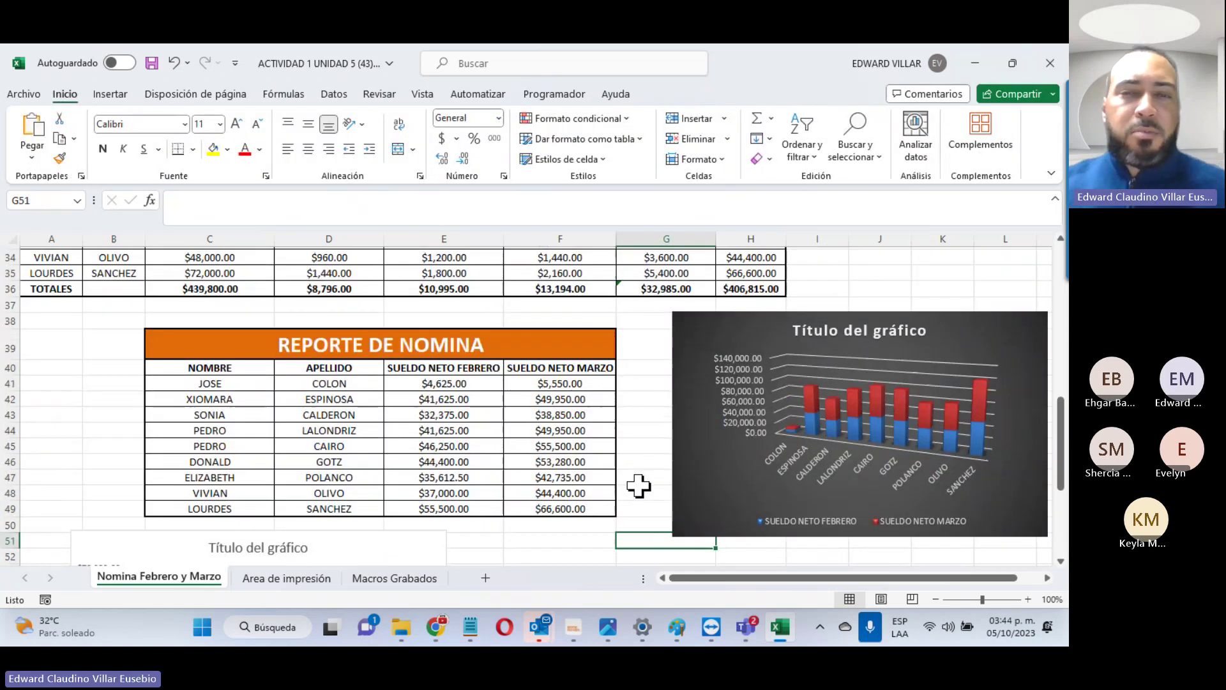
Step: Change the line chart below the payroll report to a 2D stacked area chart
{"action": "scroll", "coordinate": [438, 511], "scroll_direction": "down", "scroll_amount": 3}
{"action": "left_click", "coordinate": [265, 421]}
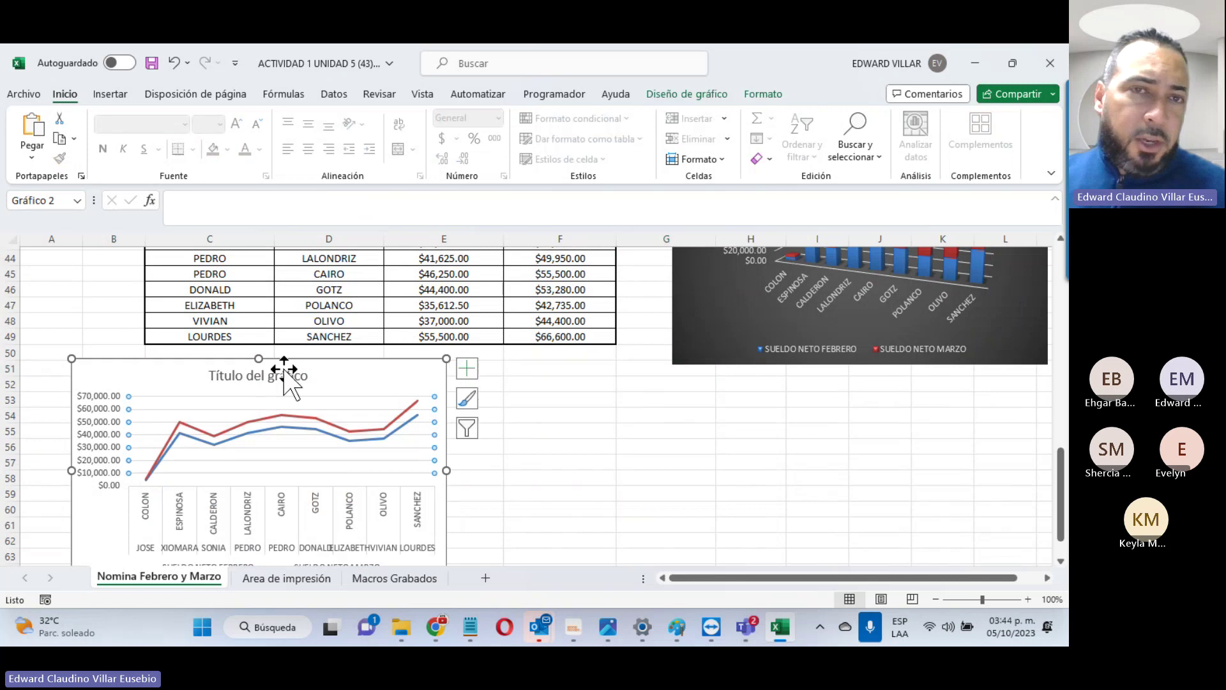
{"action": "left_click", "coordinate": [110, 94]}
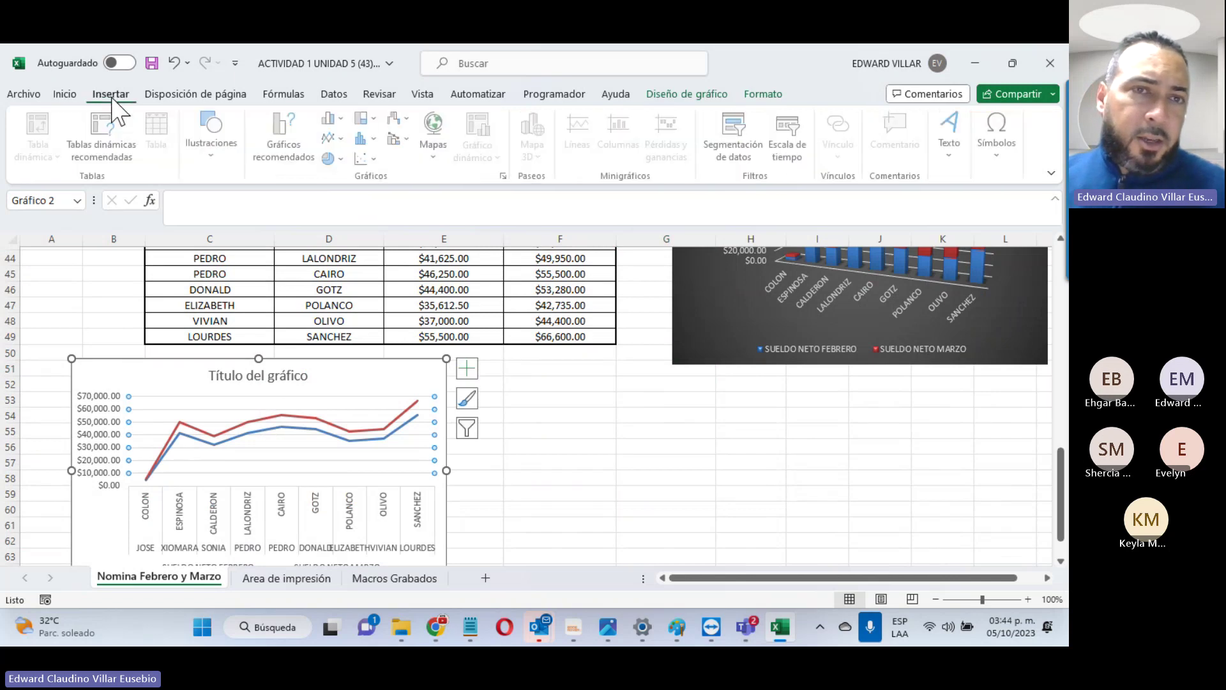
{"action": "left_click", "coordinate": [335, 138]}
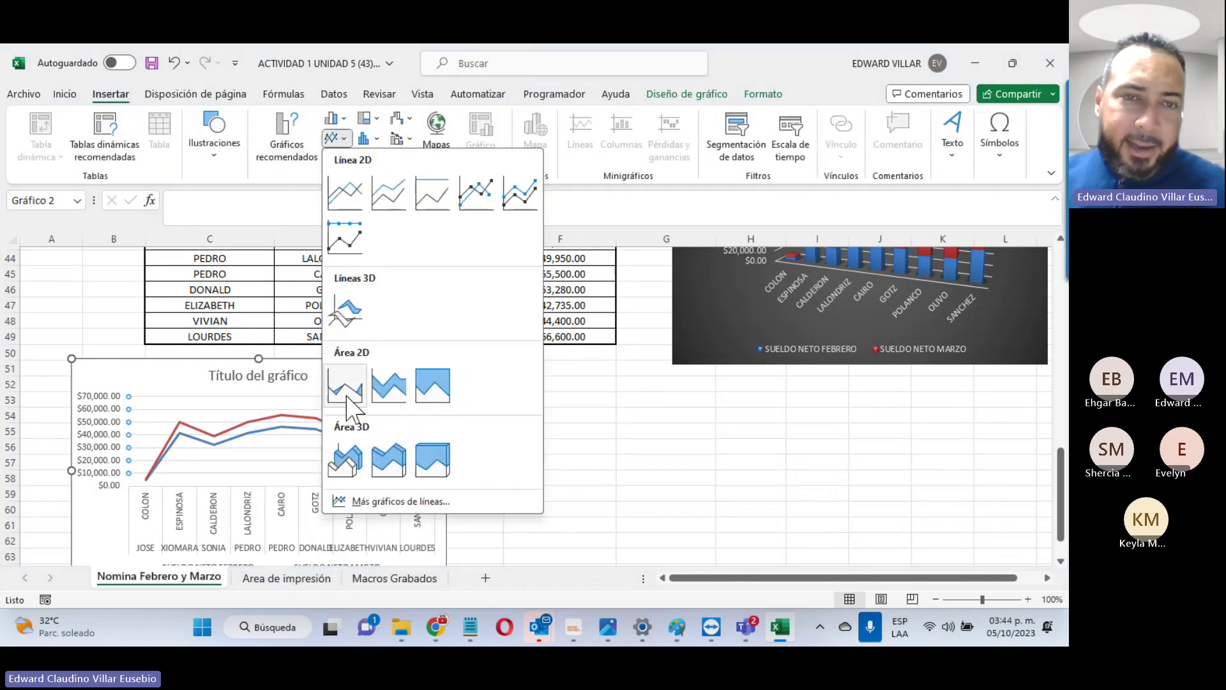
{"action": "left_click", "coordinate": [393, 391]}
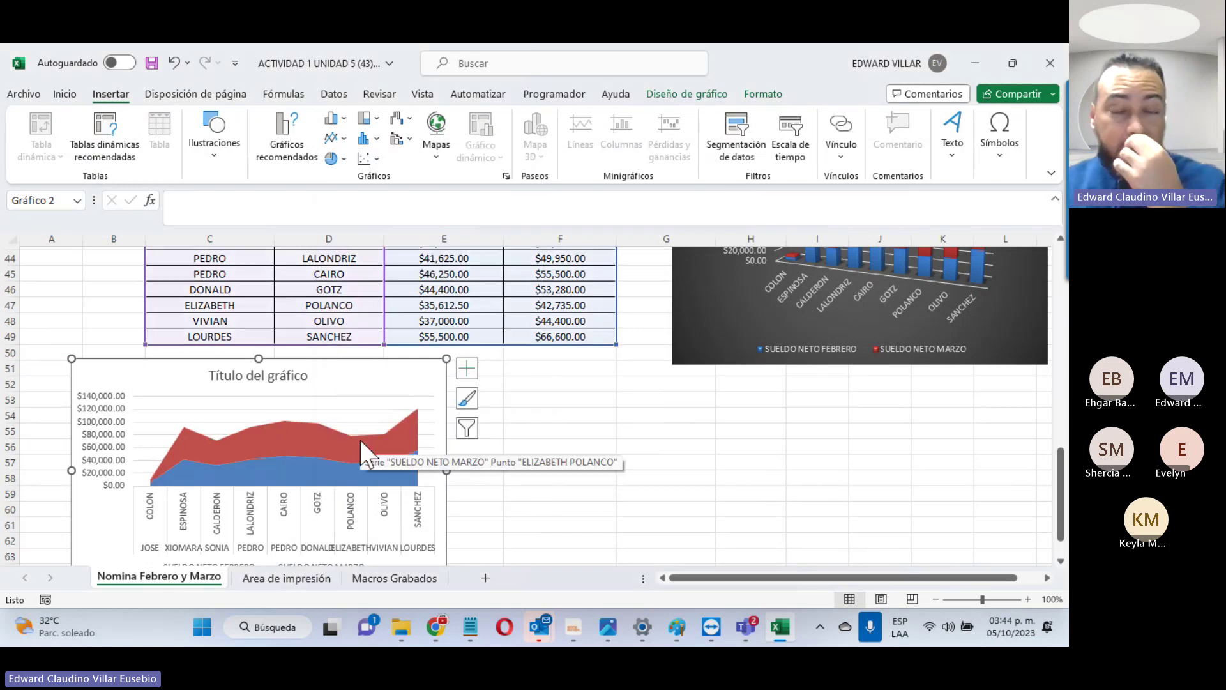
Step: Compare the stacked area chart and the 3D stacked column chart with the REPORTE DE NOMINA figures
{"action": "scroll", "coordinate": [380, 406], "scroll_direction": "up", "scroll_amount": 11}
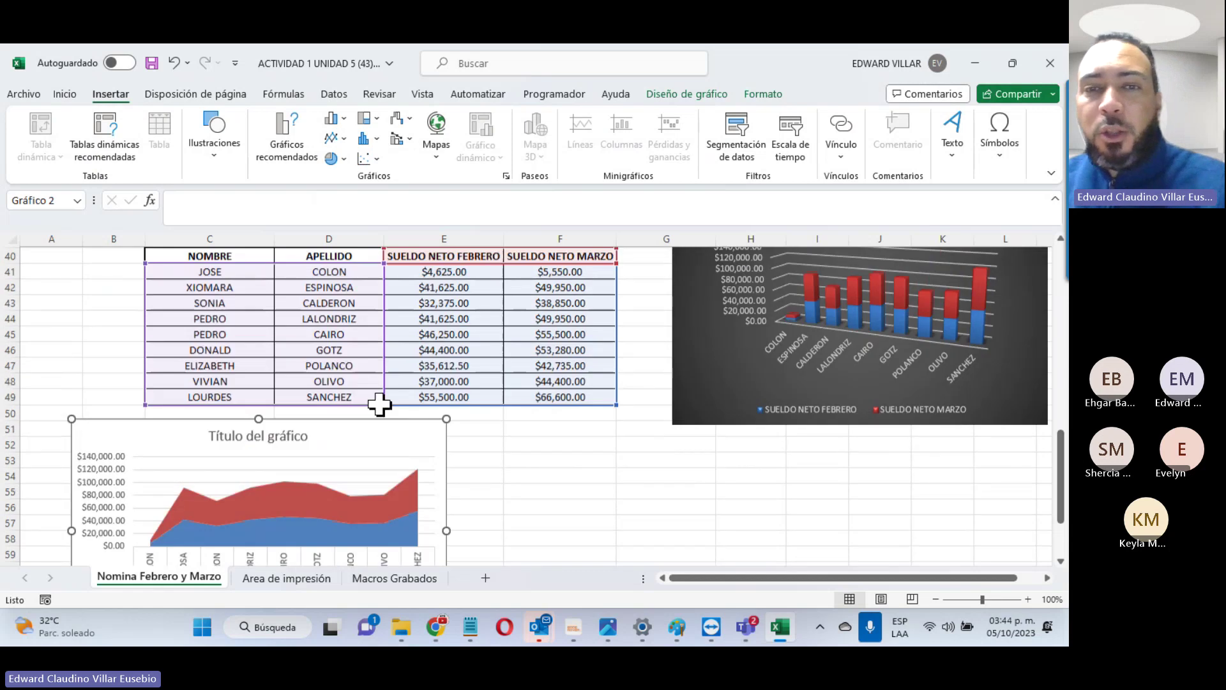
{"action": "scroll", "coordinate": [808, 425], "scroll_direction": "down", "scroll_amount": 11}
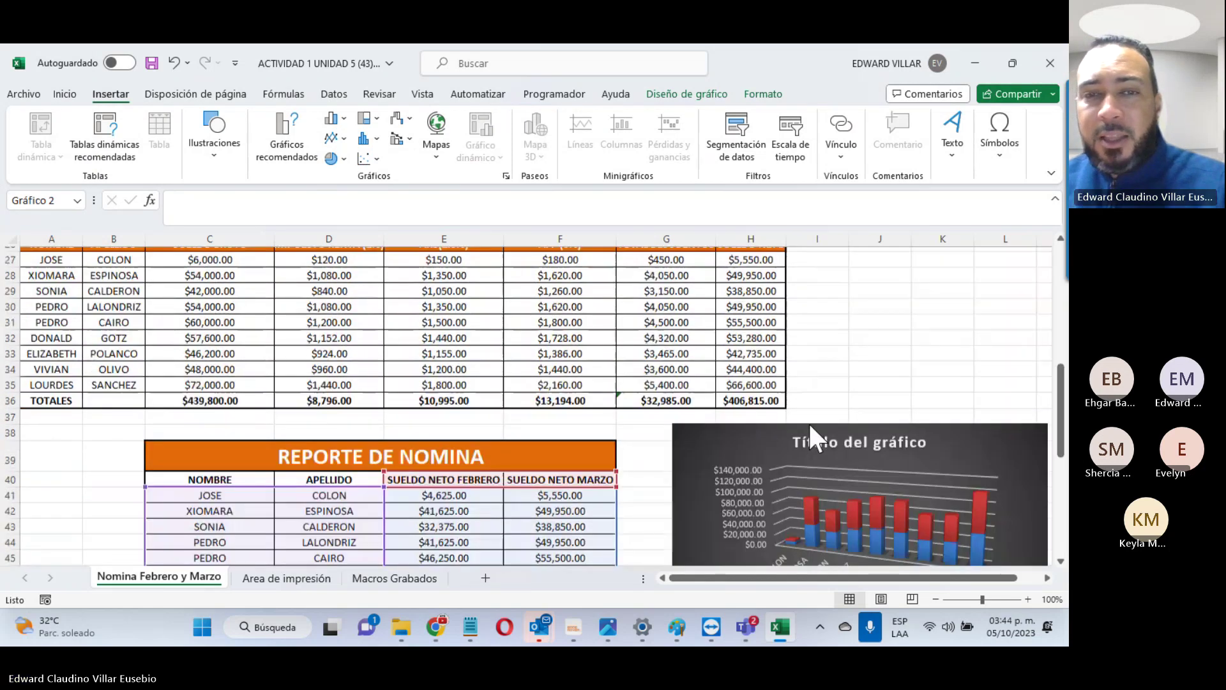
{"action": "scroll", "coordinate": [808, 424], "scroll_direction": "up", "scroll_amount": 3}
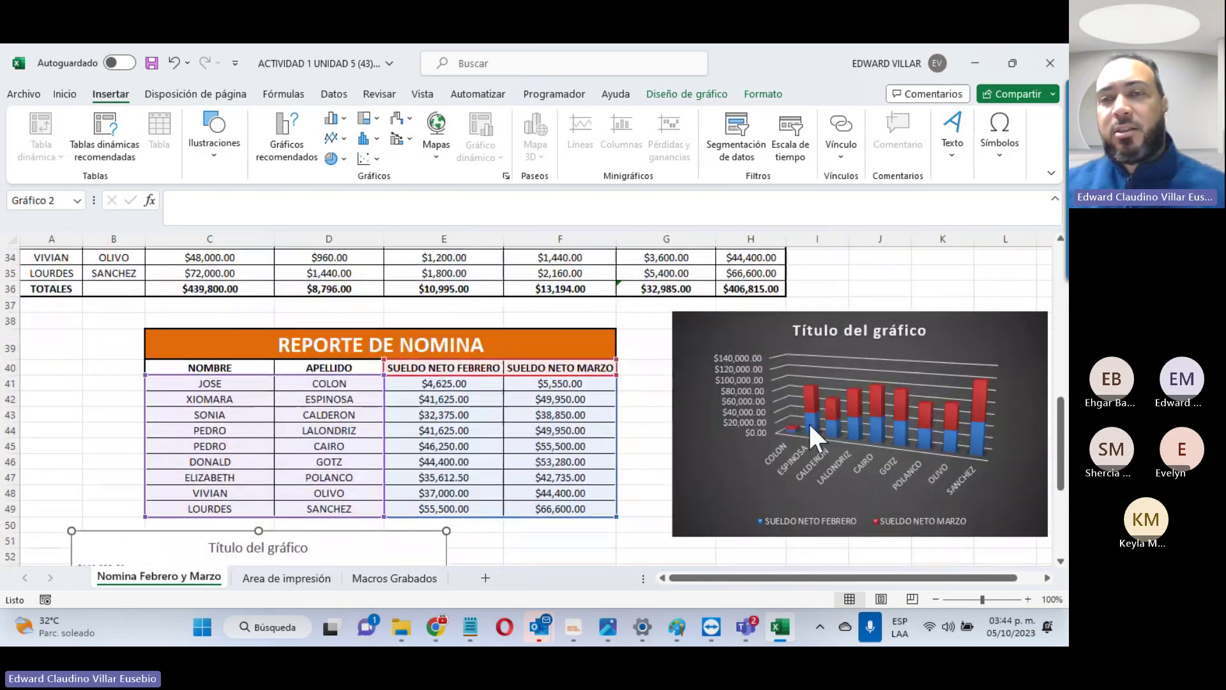
{"action": "scroll", "coordinate": [802, 461], "scroll_direction": "down", "scroll_amount": 3}
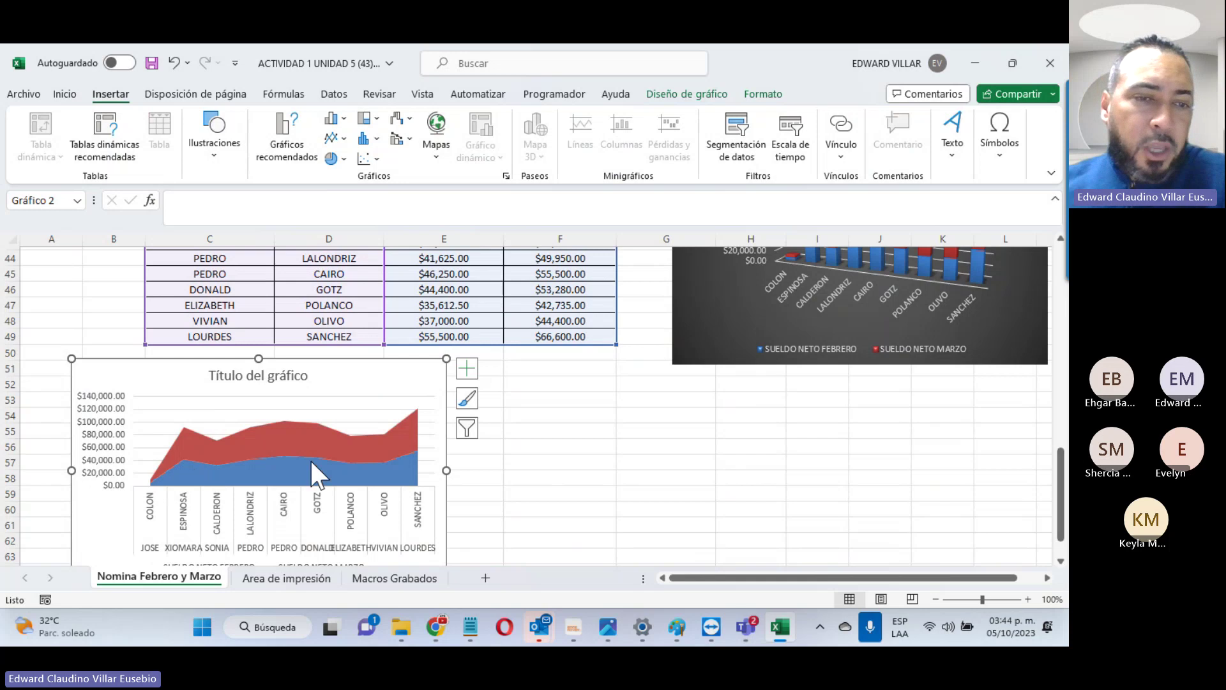
{"action": "scroll", "coordinate": [323, 447], "scroll_direction": "down", "scroll_amount": 5}
{"action": "scroll", "coordinate": [327, 450], "scroll_direction": "up", "scroll_amount": 4}
{"action": "scroll", "coordinate": [205, 520], "scroll_direction": "up", "scroll_amount": 2}
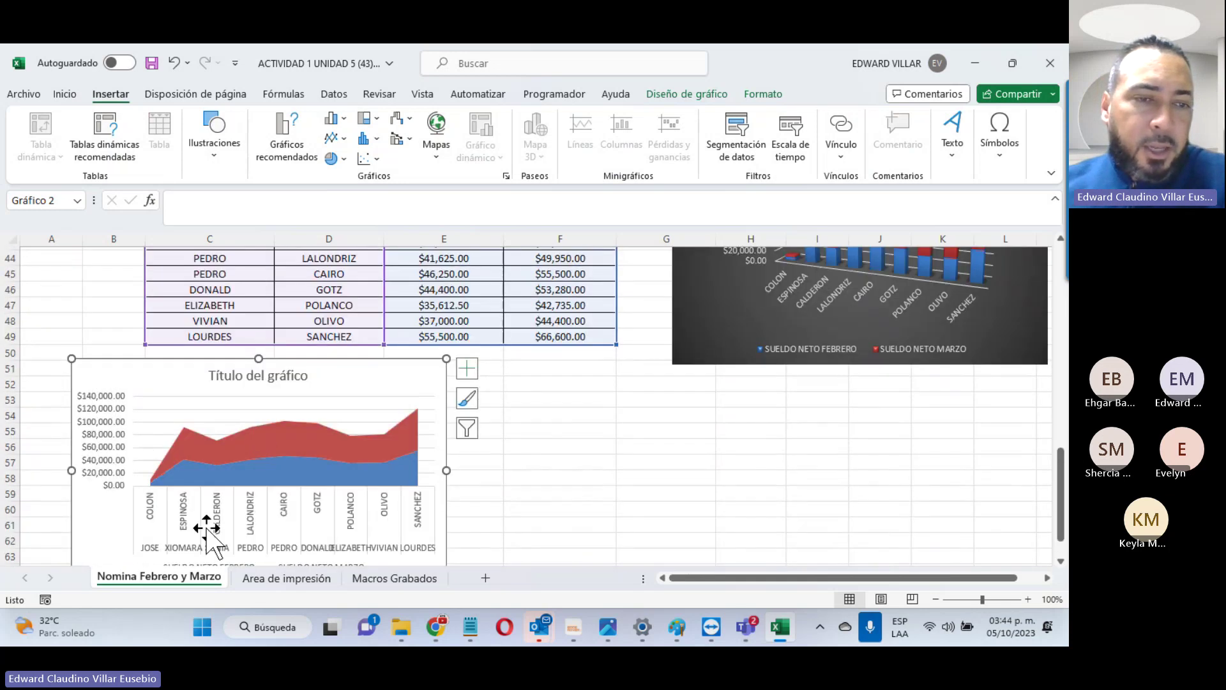
{"action": "scroll", "coordinate": [178, 534], "scroll_direction": "down", "scroll_amount": 4}
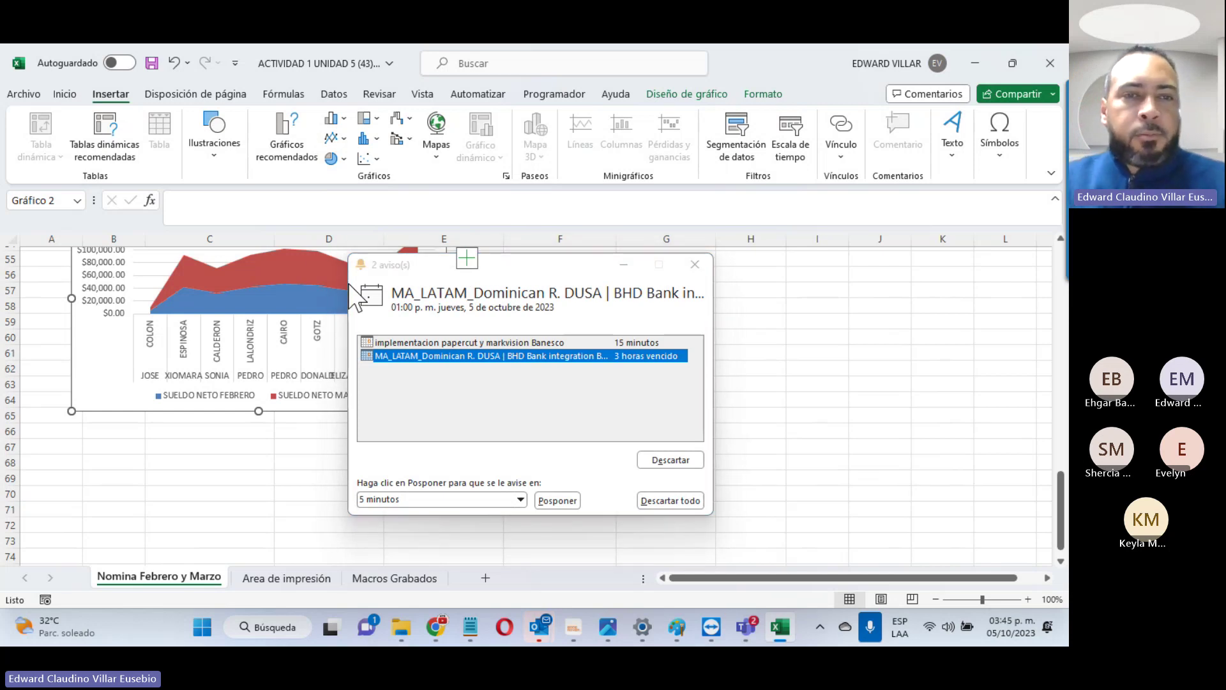
Step: Dismiss both pending calendar reminders
{"action": "left_click", "coordinate": [665, 460]}
{"action": "left_click", "coordinate": [662, 453]}
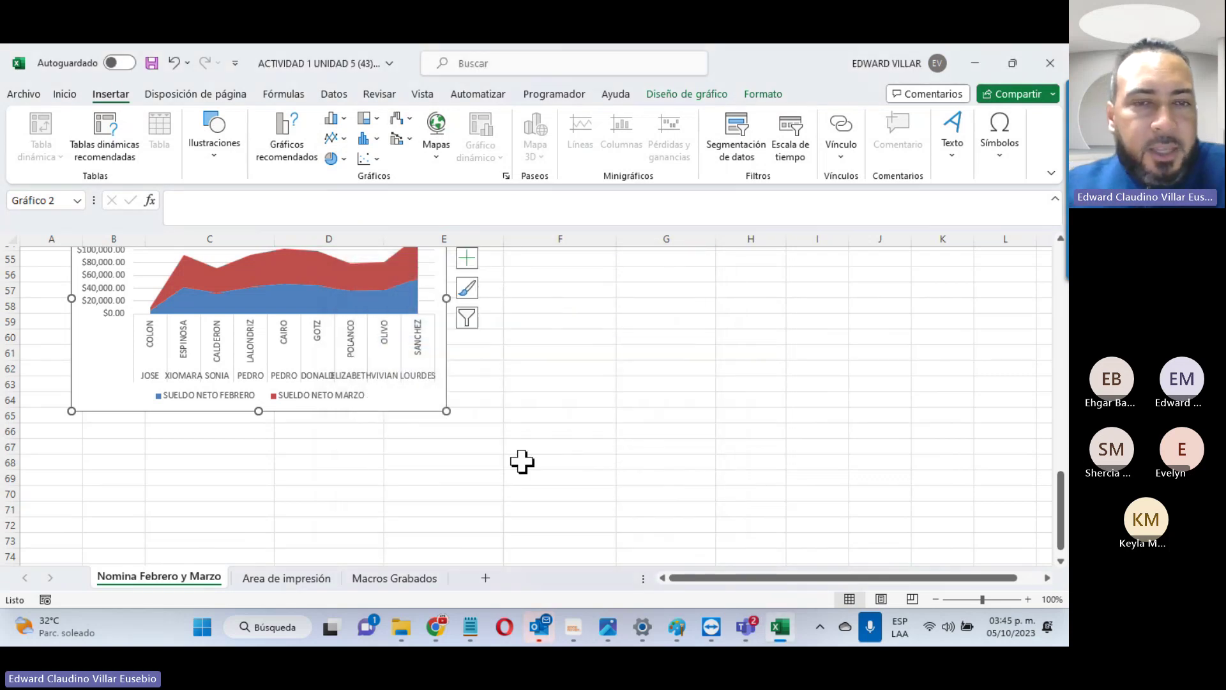
Step: Insert a 3D pie chart from the NOMBRE, APELLIDO and SUELDO NETO FEBRERO columns of the payroll report, C40:E49
{"action": "scroll", "coordinate": [523, 463], "scroll_direction": "up", "scroll_amount": 4}
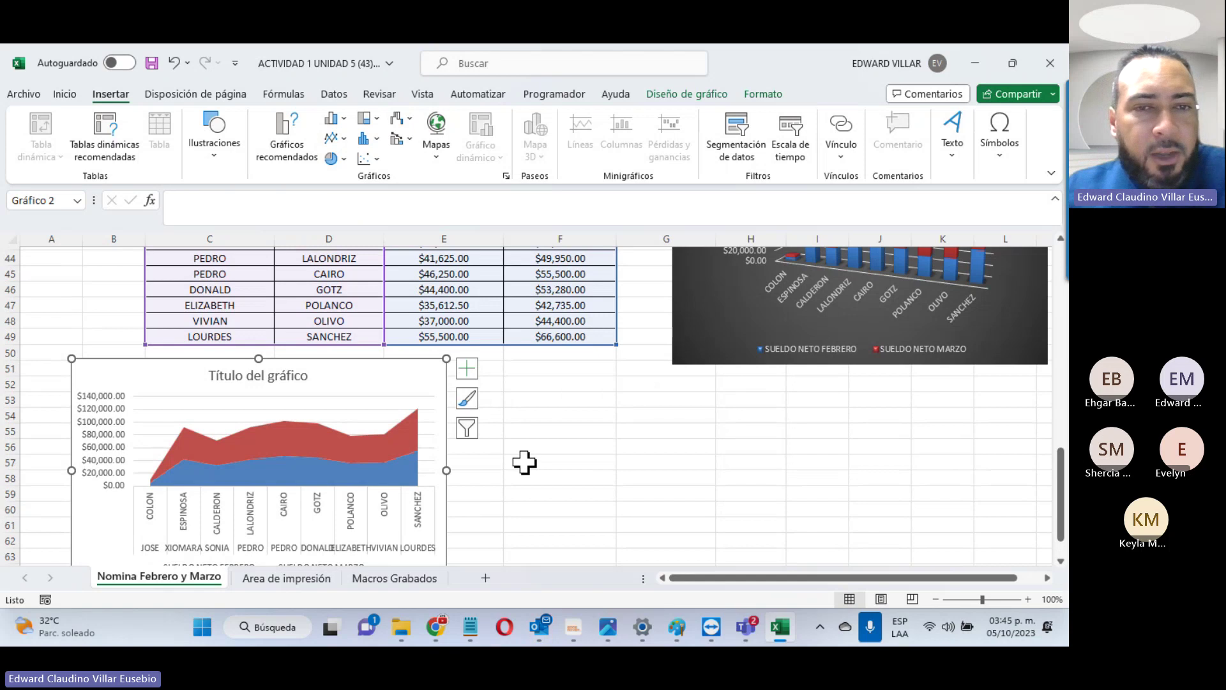
{"action": "scroll", "coordinate": [523, 463], "scroll_direction": "up", "scroll_amount": 3}
{"action": "left_click_drag", "start_coordinate": [205, 366], "coordinate": [430, 507]}
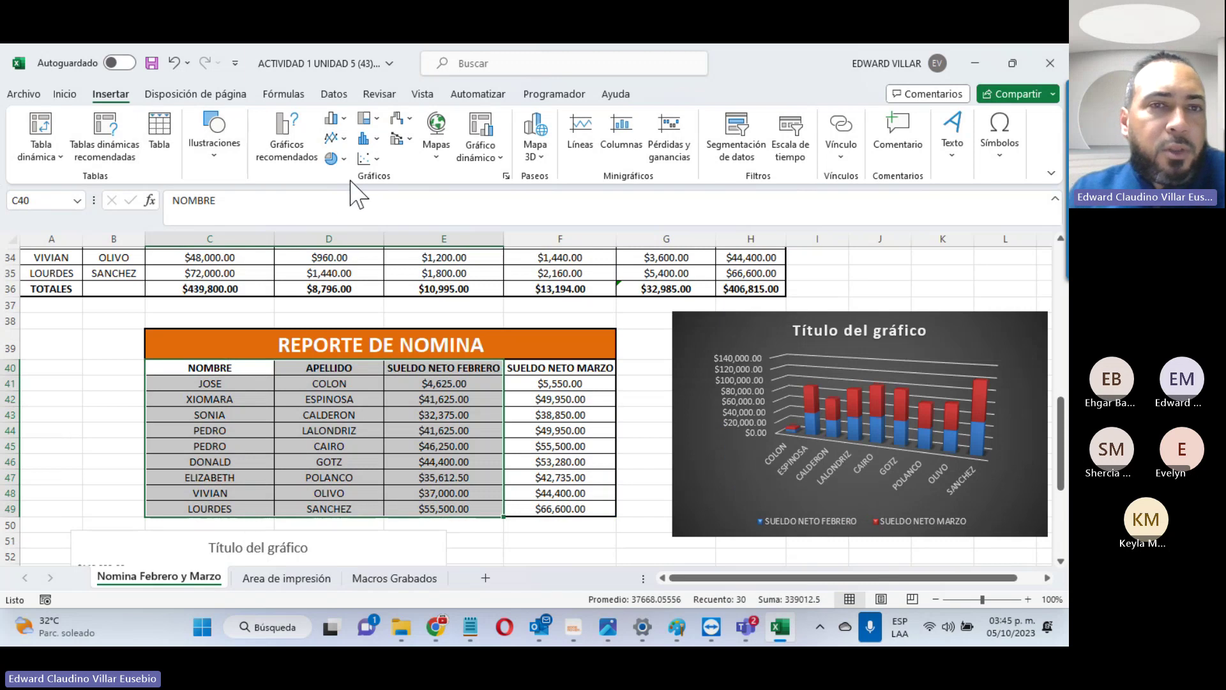
{"action": "left_click", "coordinate": [335, 159]}
{"action": "left_click", "coordinate": [345, 288]}
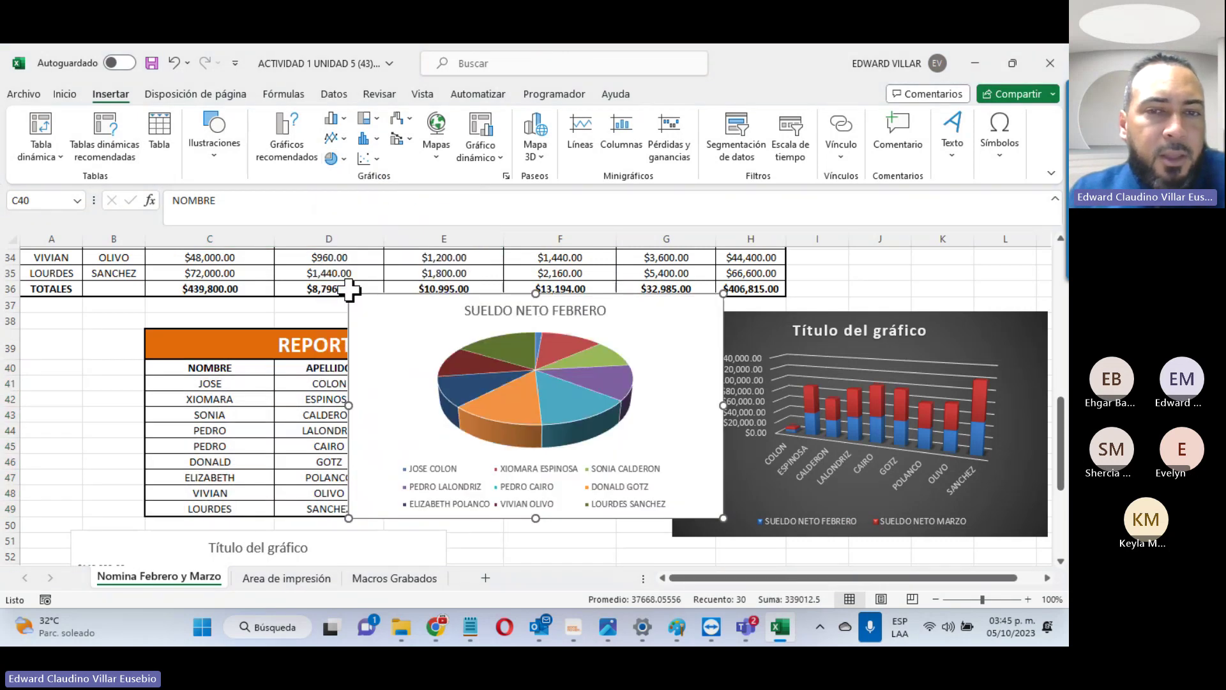
Step: Move the SUELDO NETO FEBRERO pie chart below the column chart and give it the dark-background design style
{"action": "scroll", "coordinate": [409, 313], "scroll_direction": "down", "scroll_amount": 3}
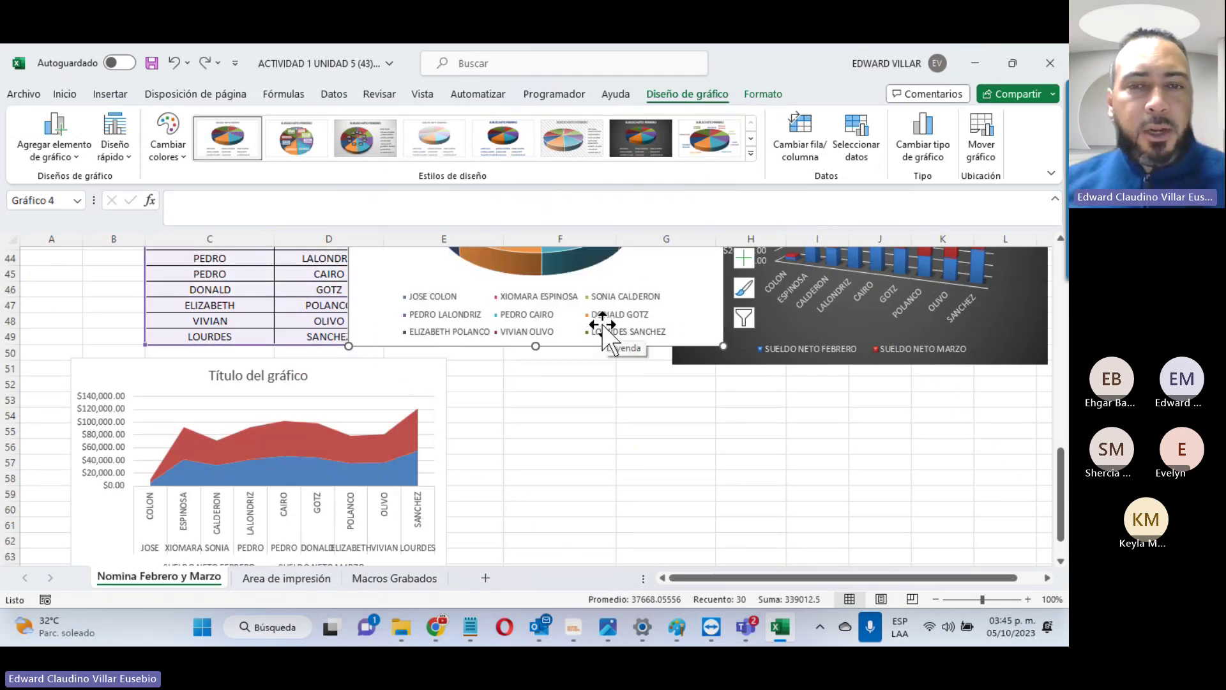
{"action": "scroll", "coordinate": [603, 332], "scroll_direction": "up", "scroll_amount": 3}
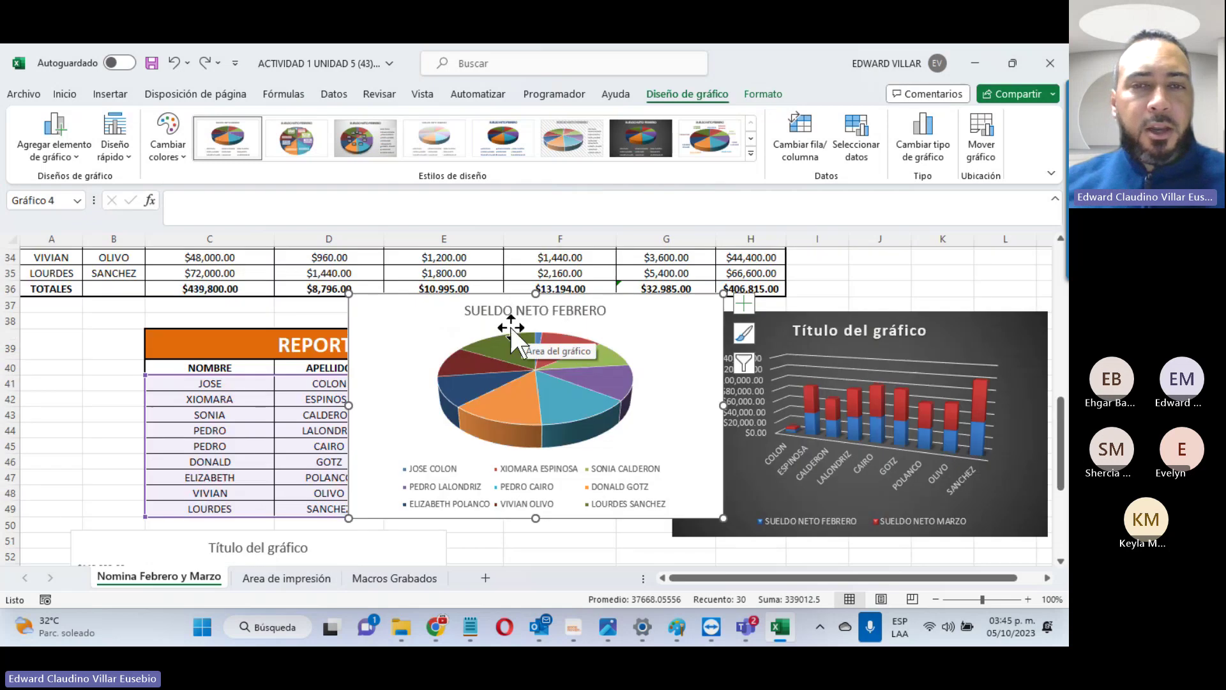
{"action": "left_click_drag", "start_coordinate": [511, 327], "coordinate": [637, 426]}
{"action": "scroll", "coordinate": [689, 429], "scroll_direction": "up", "scroll_amount": 4}
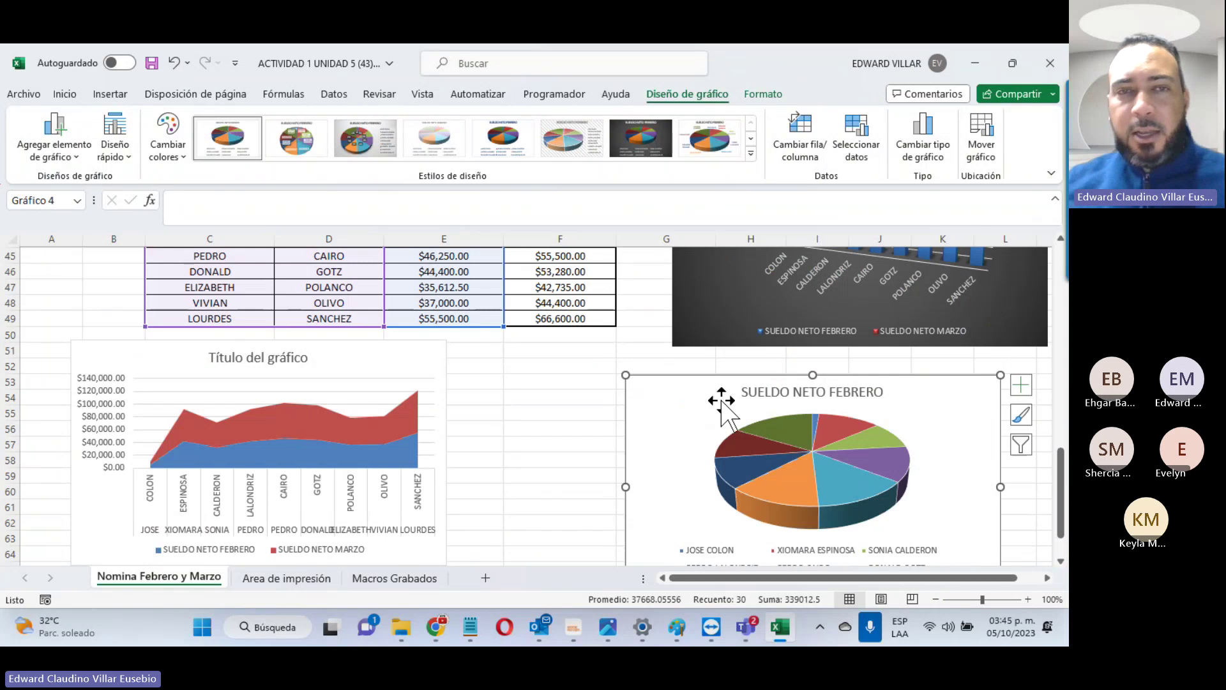
{"action": "left_click", "coordinate": [642, 139]}
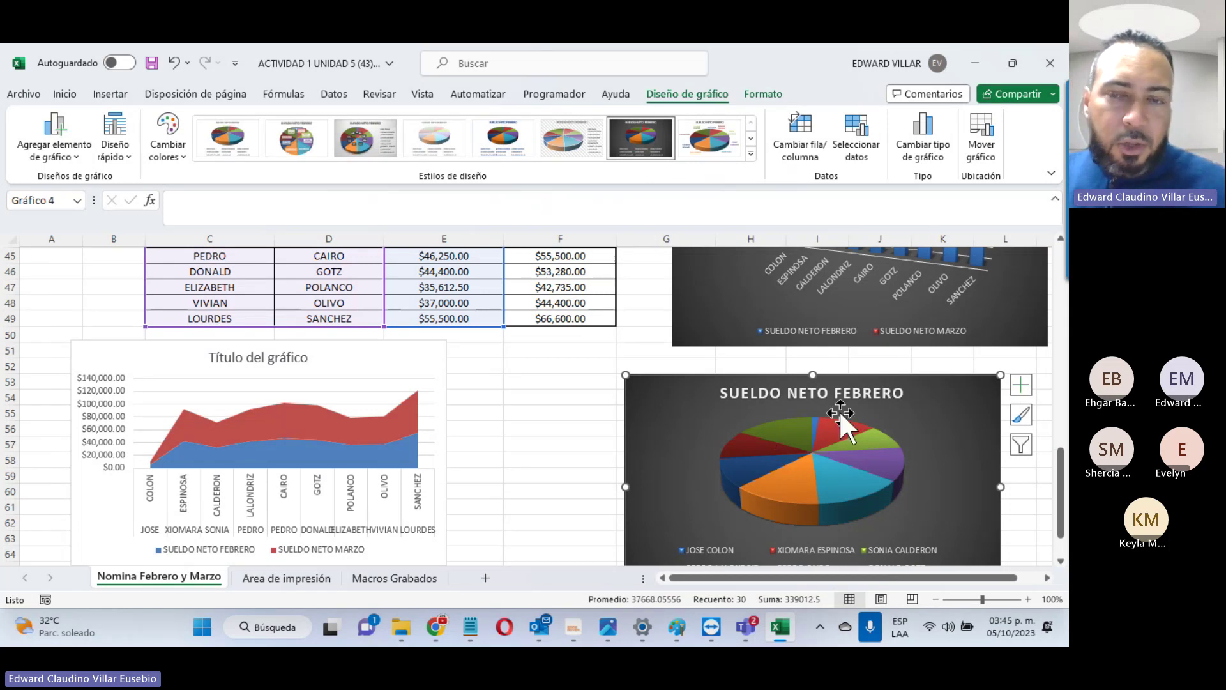
Step: Insert a 3D pie chart from the NOMBRE, APELLIDO and SUELDO NETO MARZO columns, leaving out the February salaries
{"action": "scroll", "coordinate": [517, 495], "scroll_direction": "up", "scroll_amount": 3}
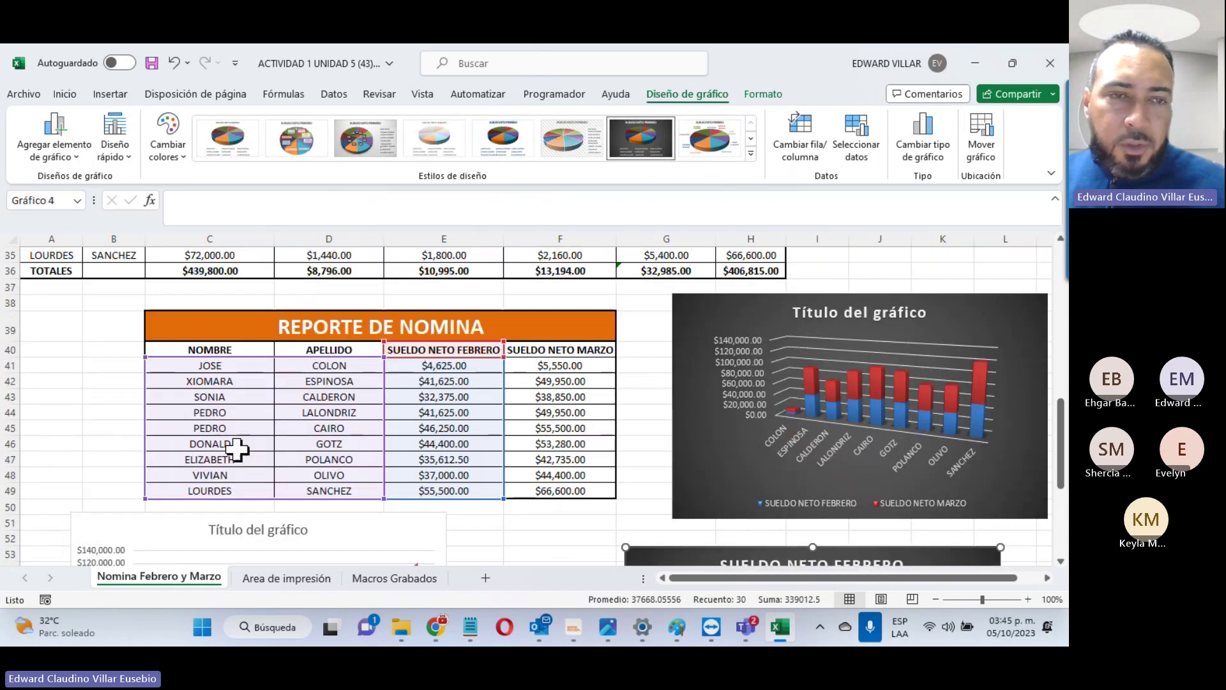
{"action": "left_click", "coordinate": [46, 362]}
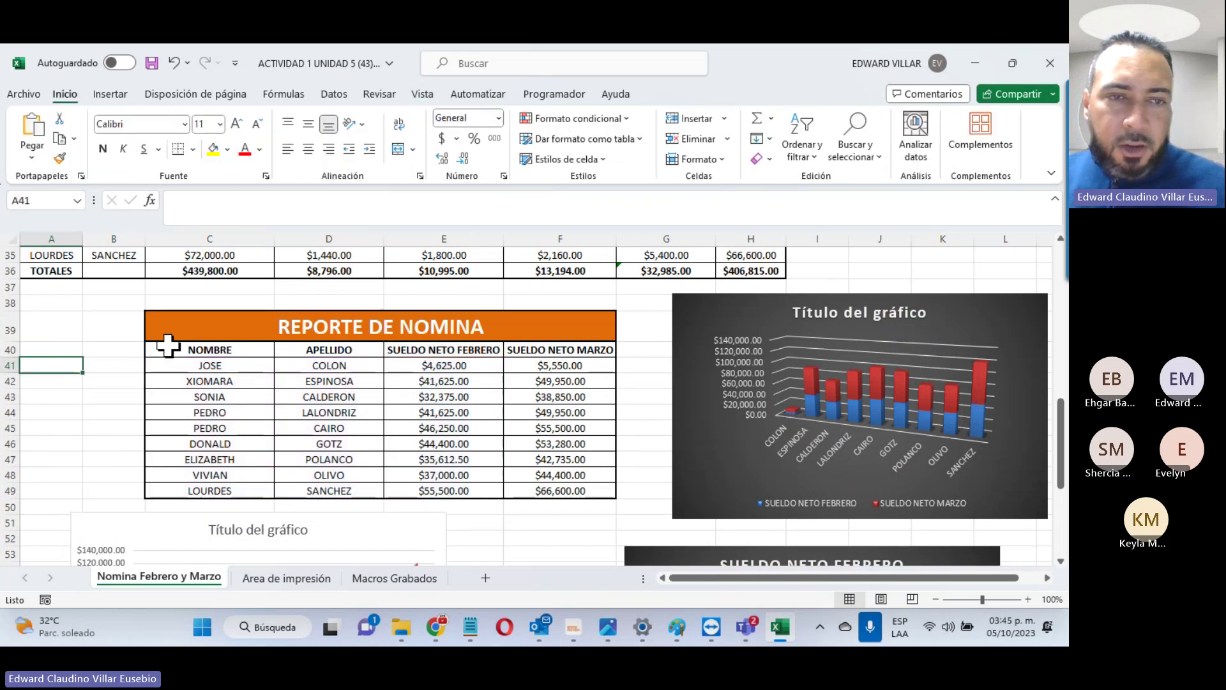
{"action": "left_click_drag", "start_coordinate": [168, 345], "coordinate": [312, 489]}
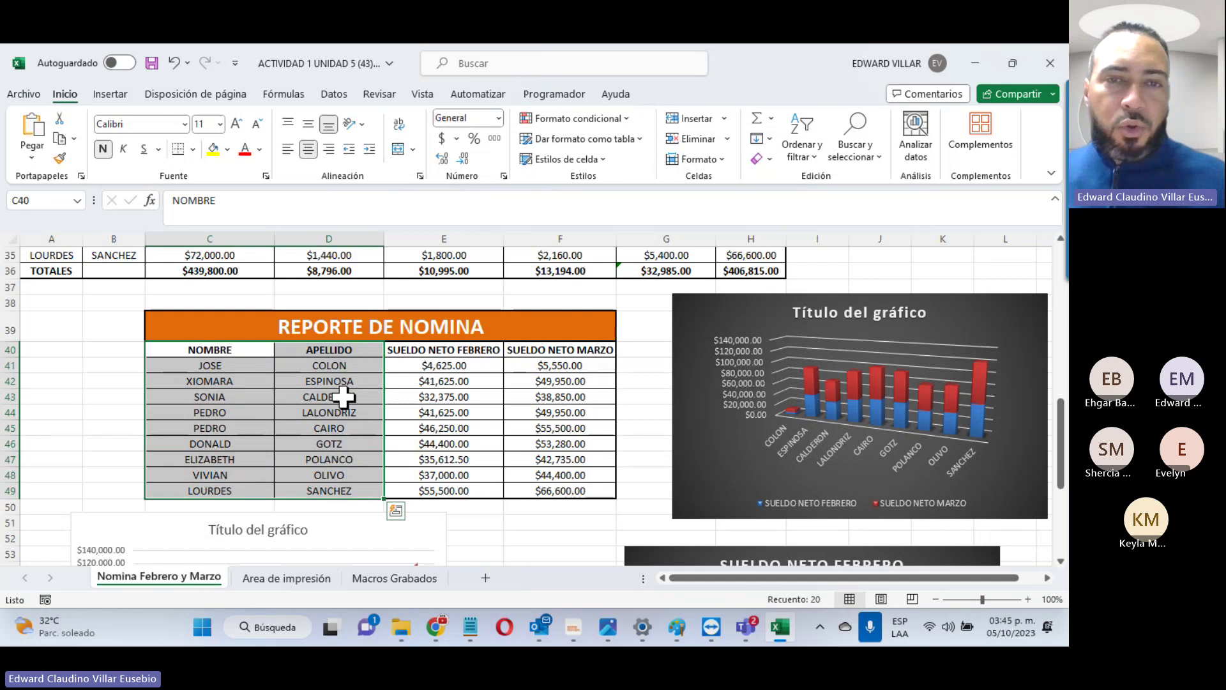
{"action": "left_click_drag", "start_coordinate": [562, 349], "coordinate": [536, 492]}
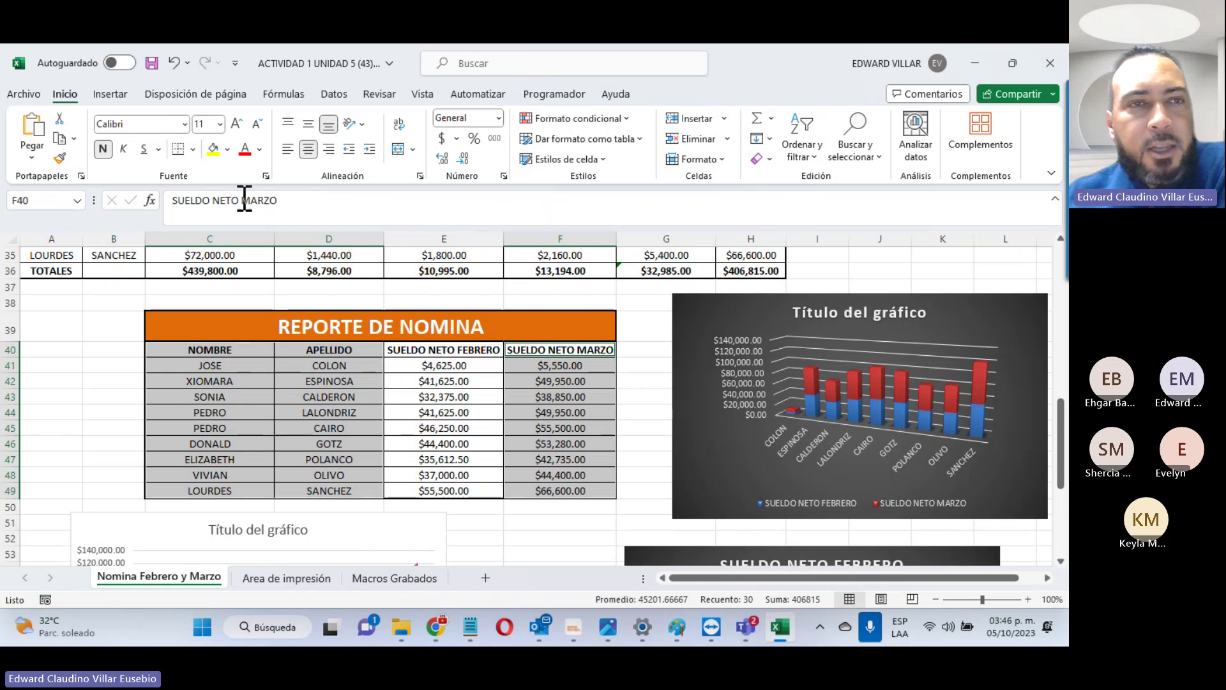
{"action": "left_click", "coordinate": [127, 94]}
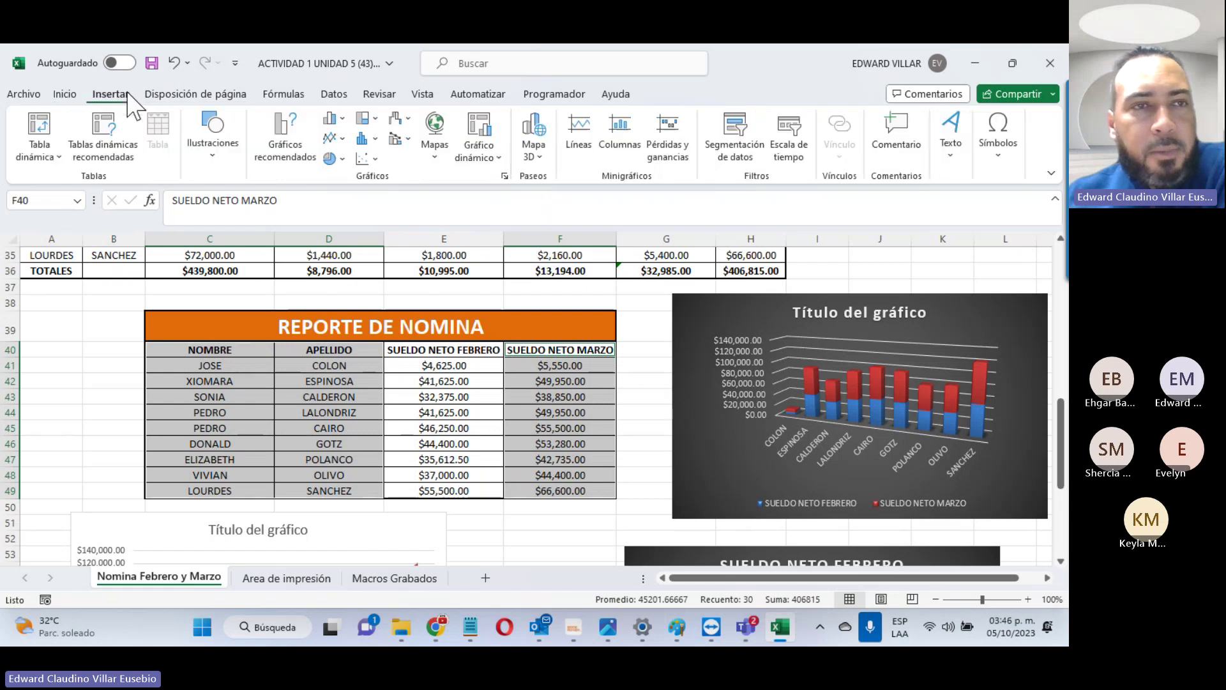
{"action": "left_click", "coordinate": [329, 158]}
{"action": "left_click", "coordinate": [357, 288]}
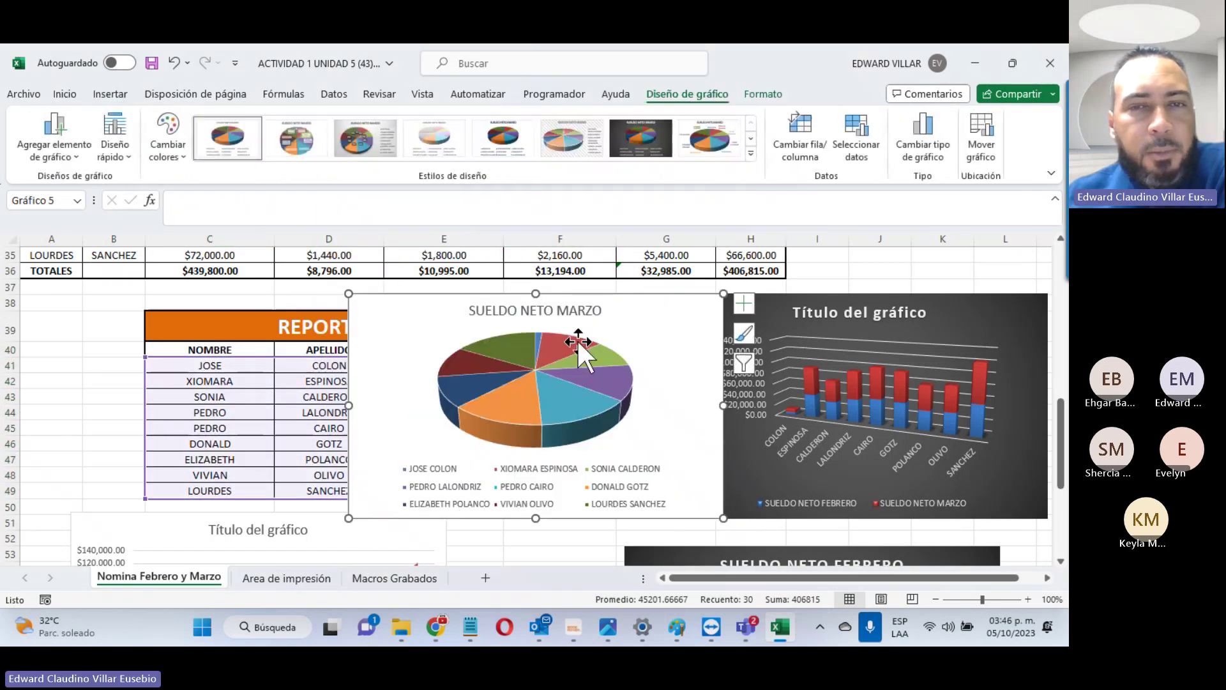
Step: Give the SUELDO NETO MARZO pie chart a light textured style with percentage labels and move it beside the area chart
{"action": "left_click", "coordinate": [593, 158]}
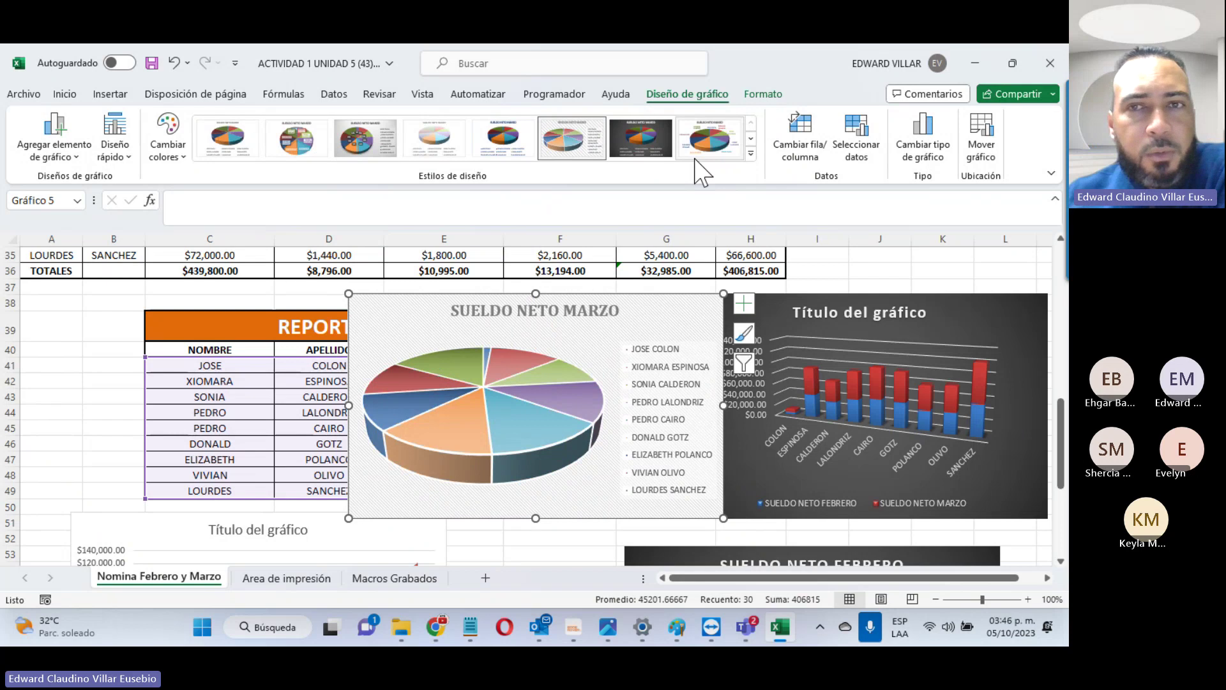
{"action": "left_click", "coordinate": [751, 153]}
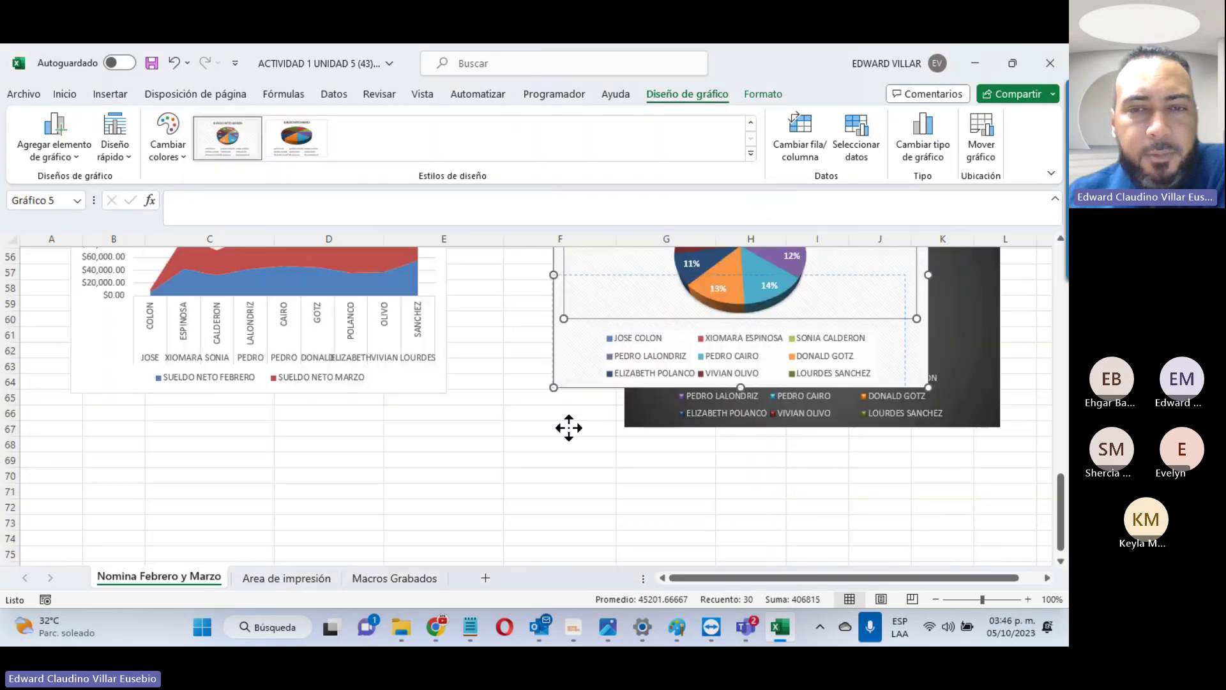
Step: Try moving the SUELDO NETO MARZO pie chart to the cells below the area chart, and undo the move
{"action": "left_click_drag", "start_coordinate": [587, 353], "coordinate": [356, 532]}
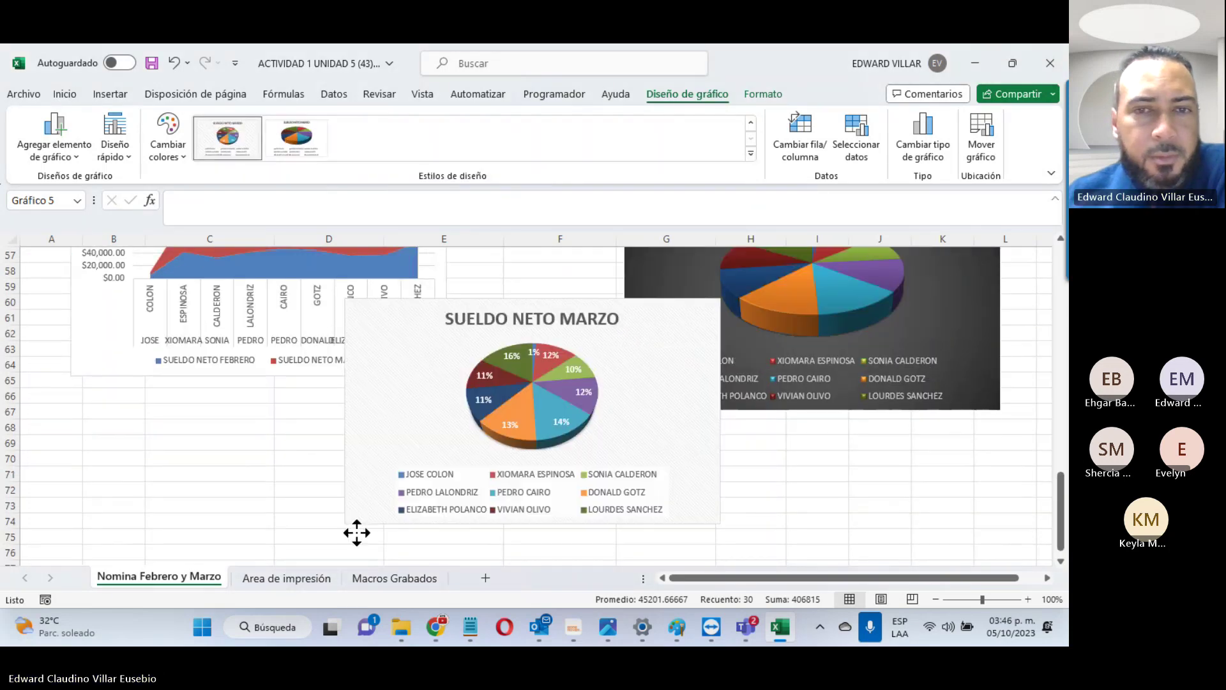
{"action": "key", "text": "ctrl+z"}
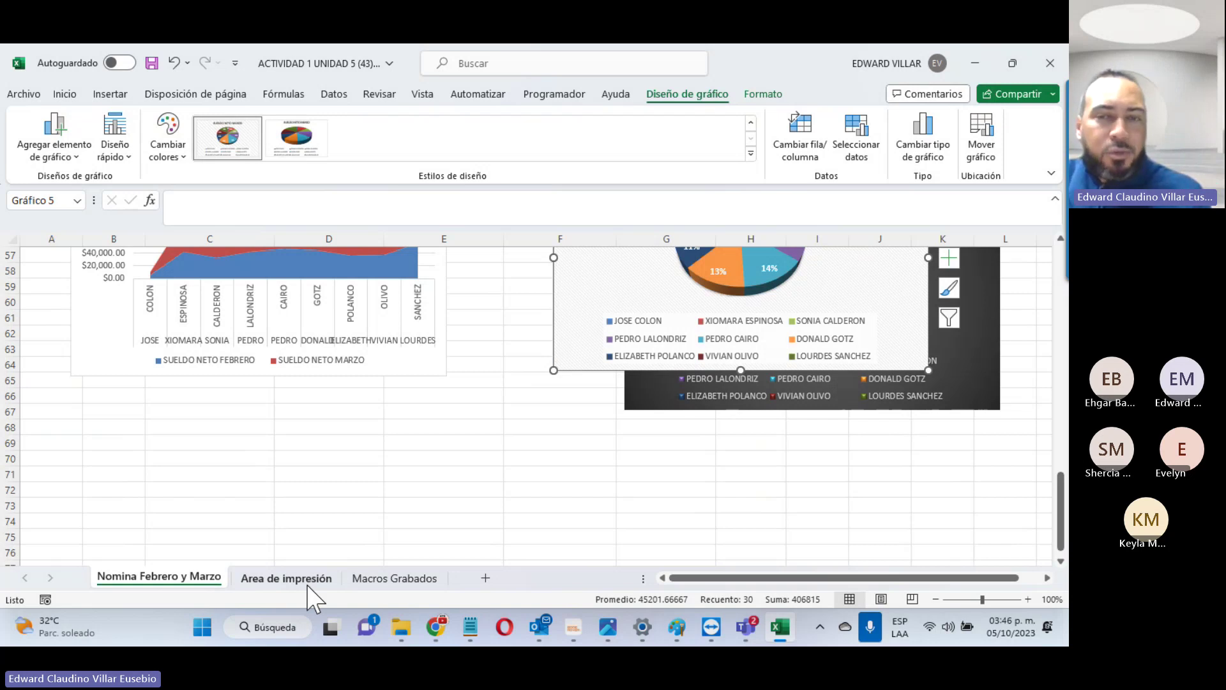
{"action": "scroll", "coordinate": [465, 561], "scroll_direction": "up", "scroll_amount": 11}
{"action": "scroll", "coordinate": [528, 506], "scroll_direction": "down", "scroll_amount": 8}
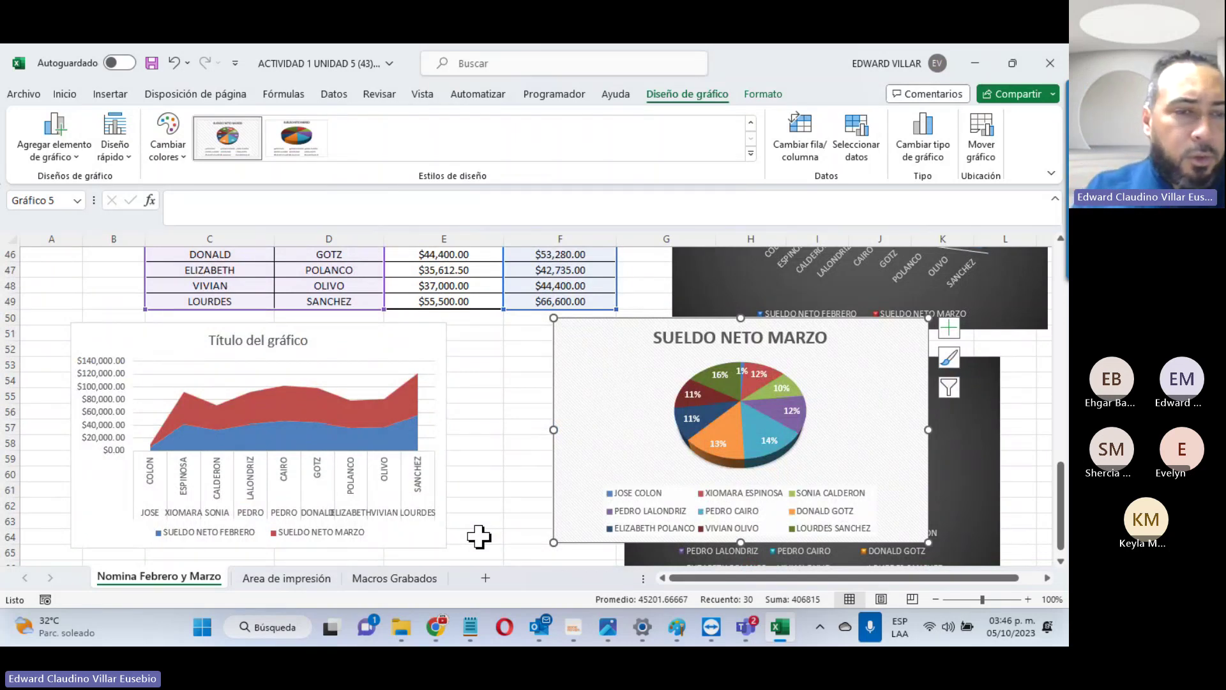
Step: Deselect the March pie chart, and open the Area de impresión sheet at its first payroll table and instructions
{"action": "left_click", "coordinate": [509, 421]}
{"action": "left_click", "coordinate": [294, 581]}
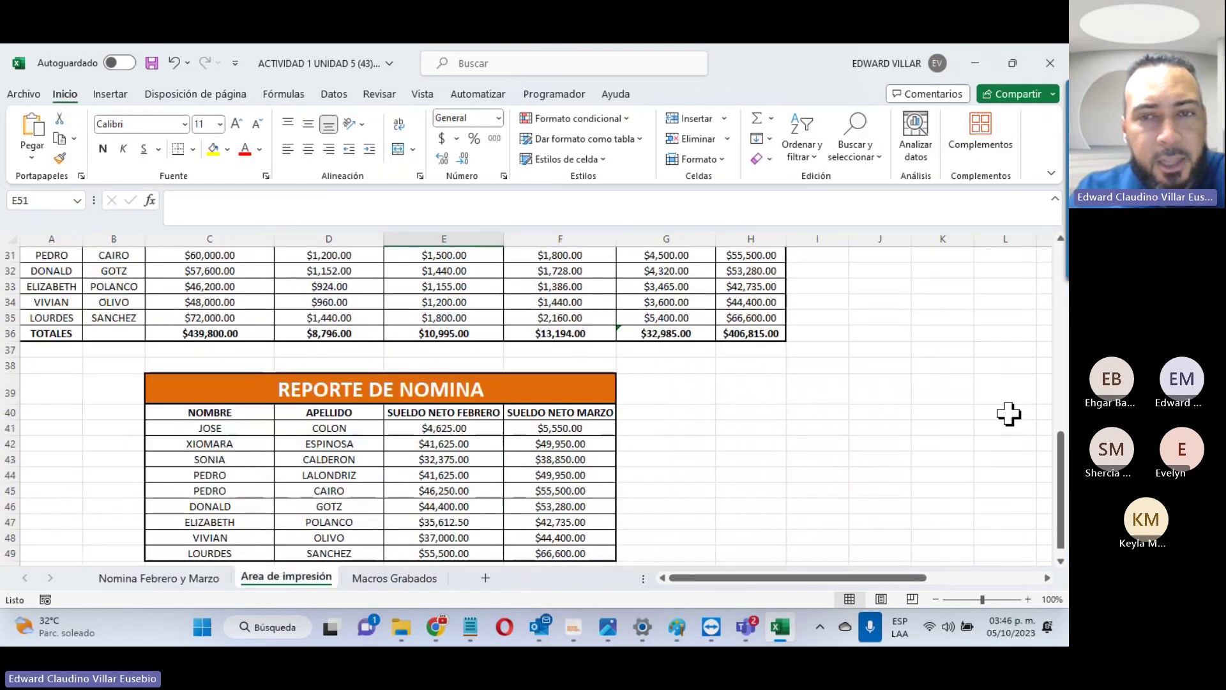
{"action": "scroll", "coordinate": [1009, 414], "scroll_direction": "up", "scroll_amount": 10}
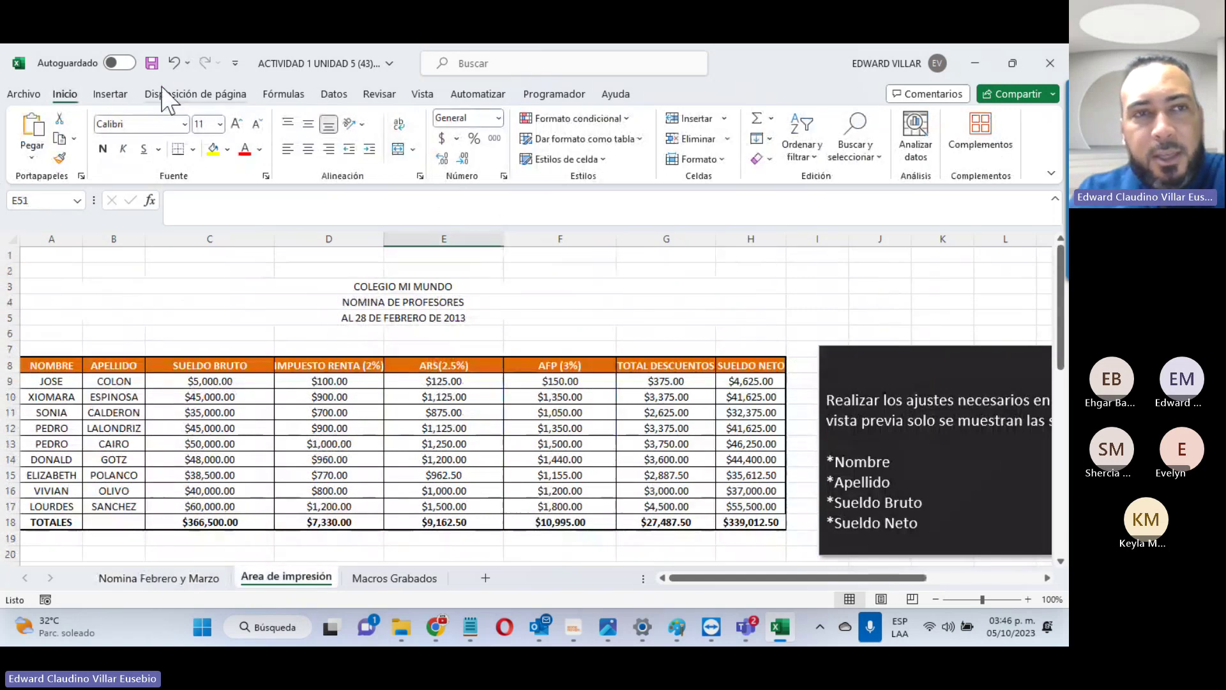
Step: Clear the existing print area of the Area de impresión sheet
{"action": "left_click", "coordinate": [194, 94]}
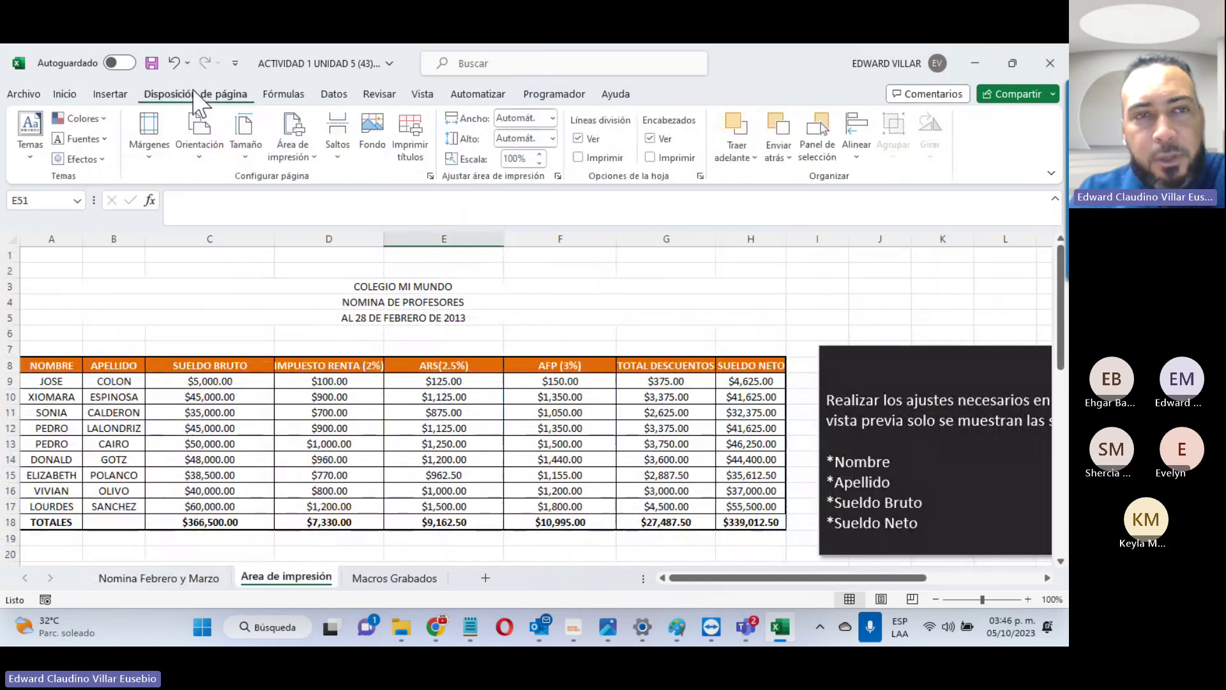
{"action": "left_click", "coordinate": [293, 151]}
{"action": "left_click", "coordinate": [313, 203]}
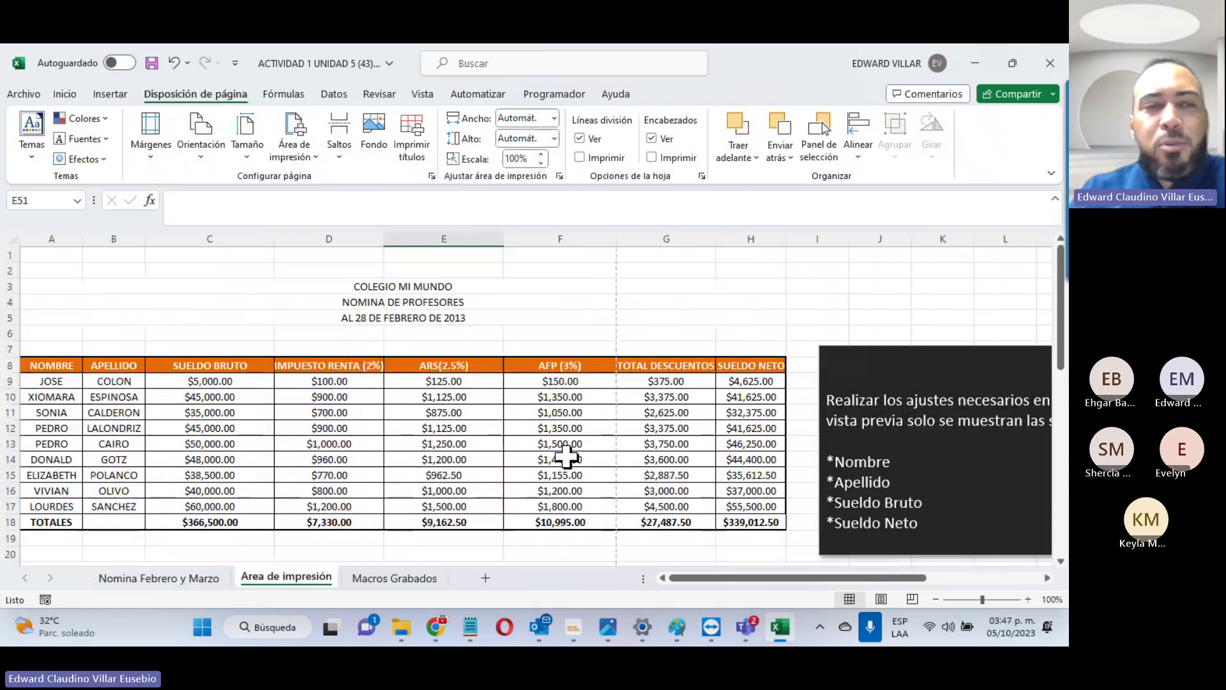
Step: Try hiding columns D to G of the February payroll by collapsing them, and undo the hiding
{"action": "left_click_drag", "start_coordinate": [50, 362], "coordinate": [192, 522]}
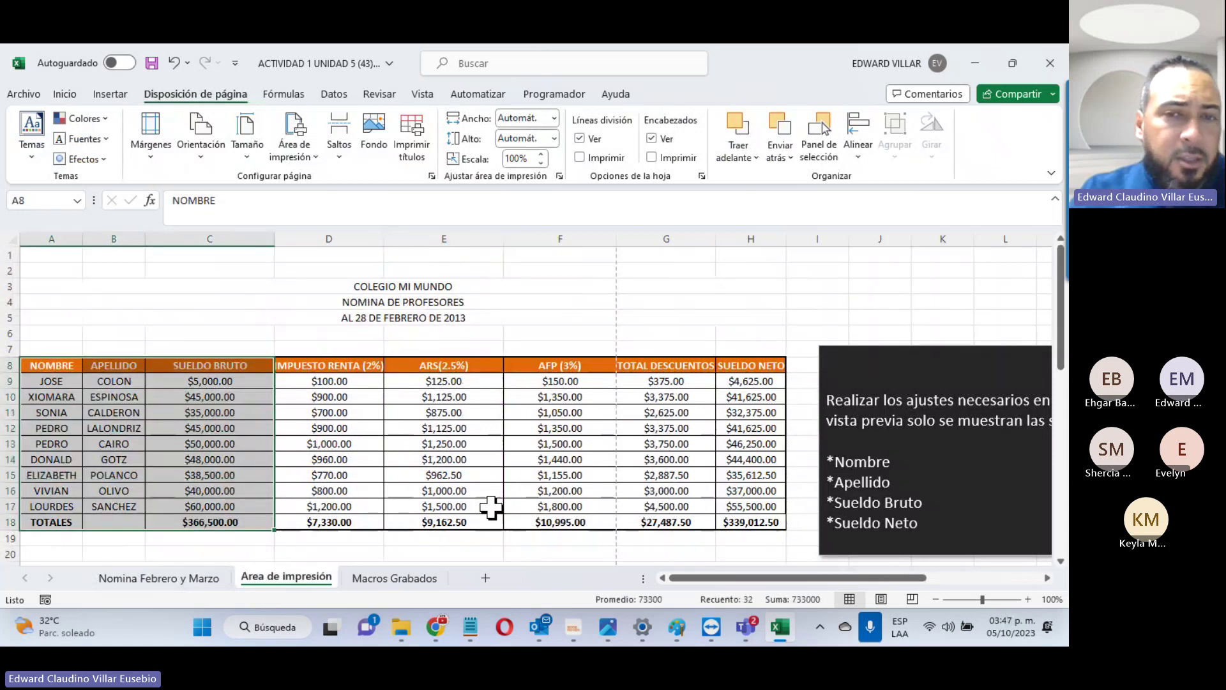
{"action": "left_click_drag", "start_coordinate": [616, 239], "coordinate": [271, 260]}
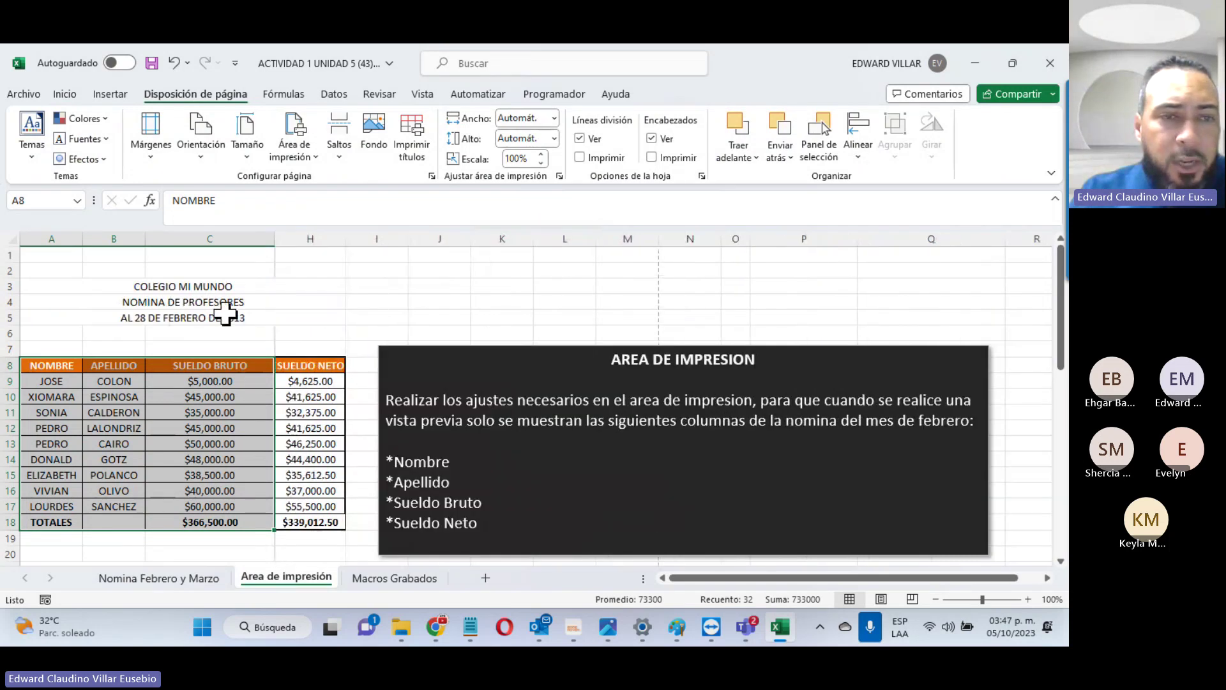
{"action": "left_click_drag", "start_coordinate": [56, 365], "coordinate": [342, 543]}
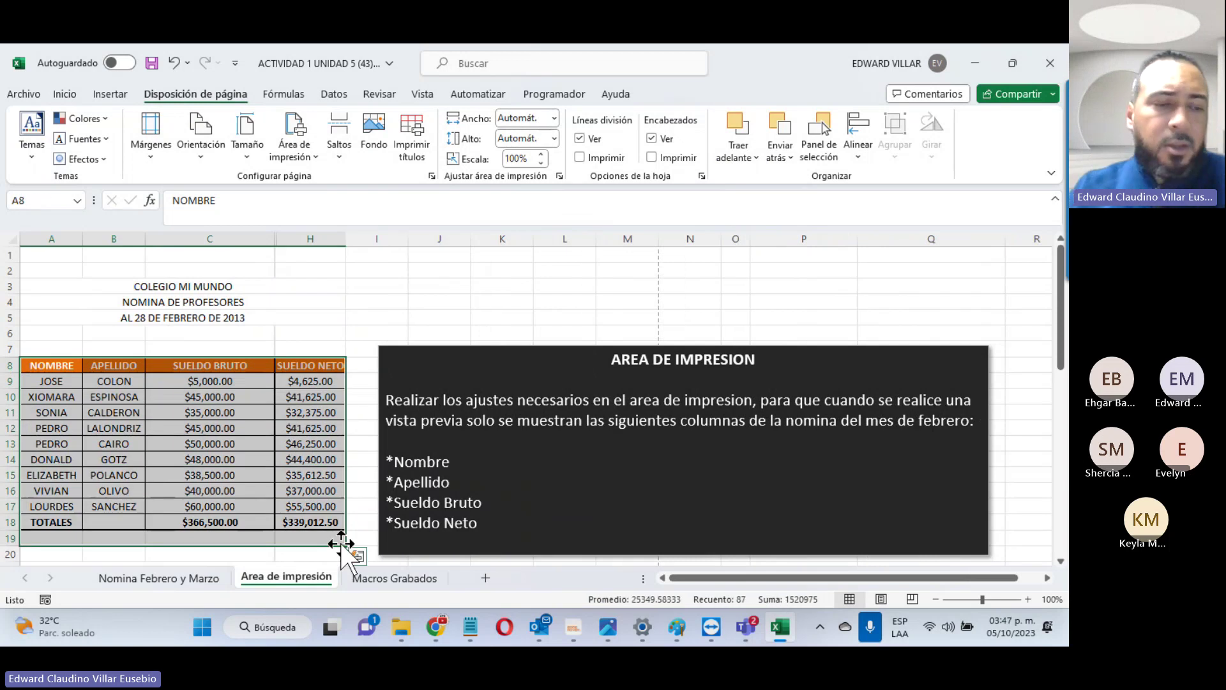
{"action": "key", "text": "ctrl+z"}
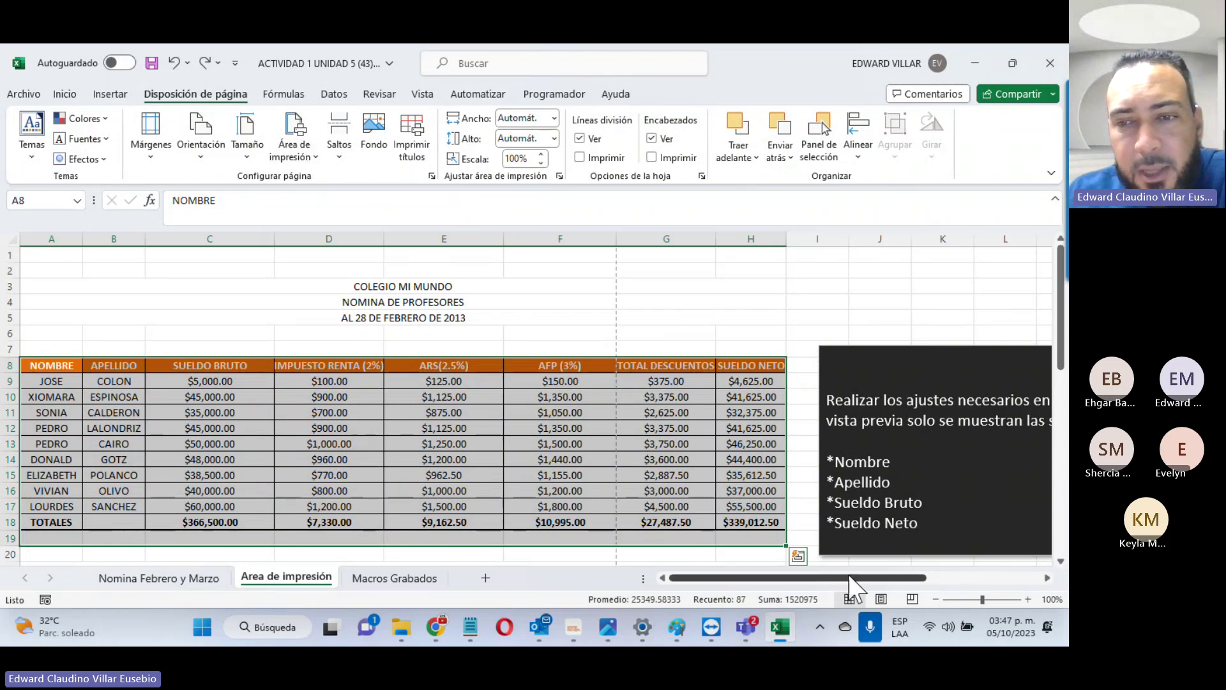
Step: Set the print area to the February NOMBRE, APELLIDO, SUELDO BRUTO and SUELDO NETO columns, cells A8:C18 and H8:H18
{"action": "left_click_drag", "start_coordinate": [853, 577], "coordinate": [924, 579]}
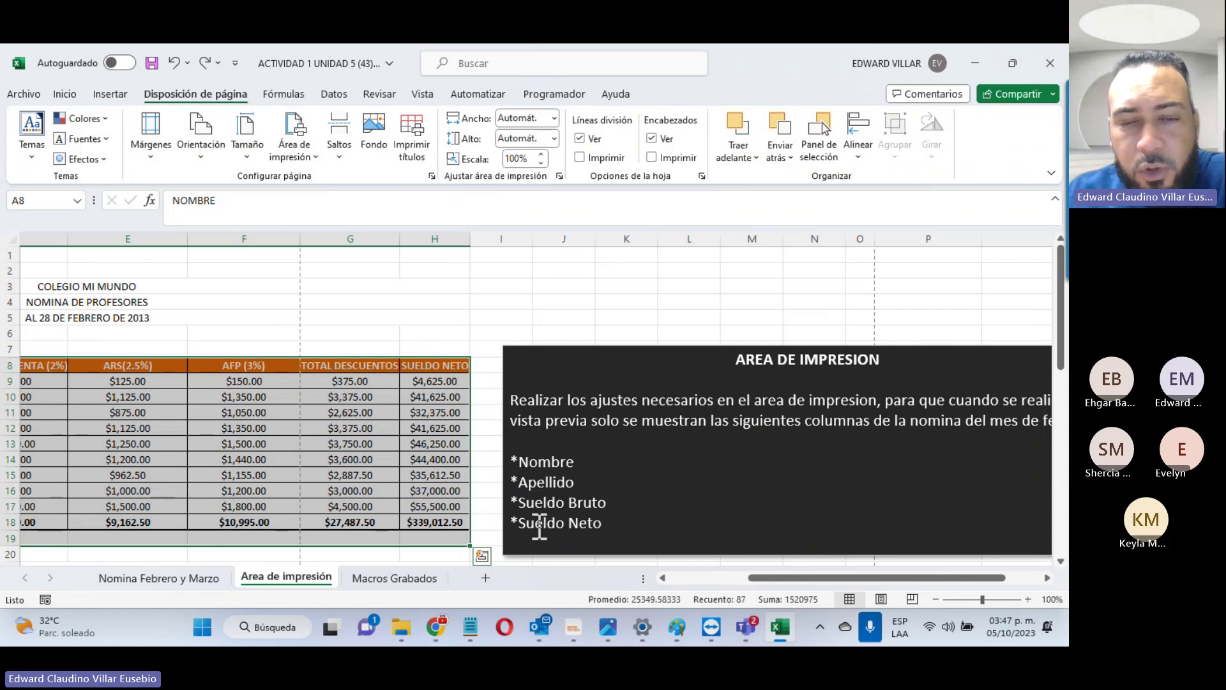
{"action": "left_click_drag", "start_coordinate": [763, 578], "coordinate": [146, 329]}
{"action": "left_click", "coordinate": [146, 324]}
{"action": "scroll", "coordinate": [147, 325], "scroll_direction": "down", "scroll_amount": 3}
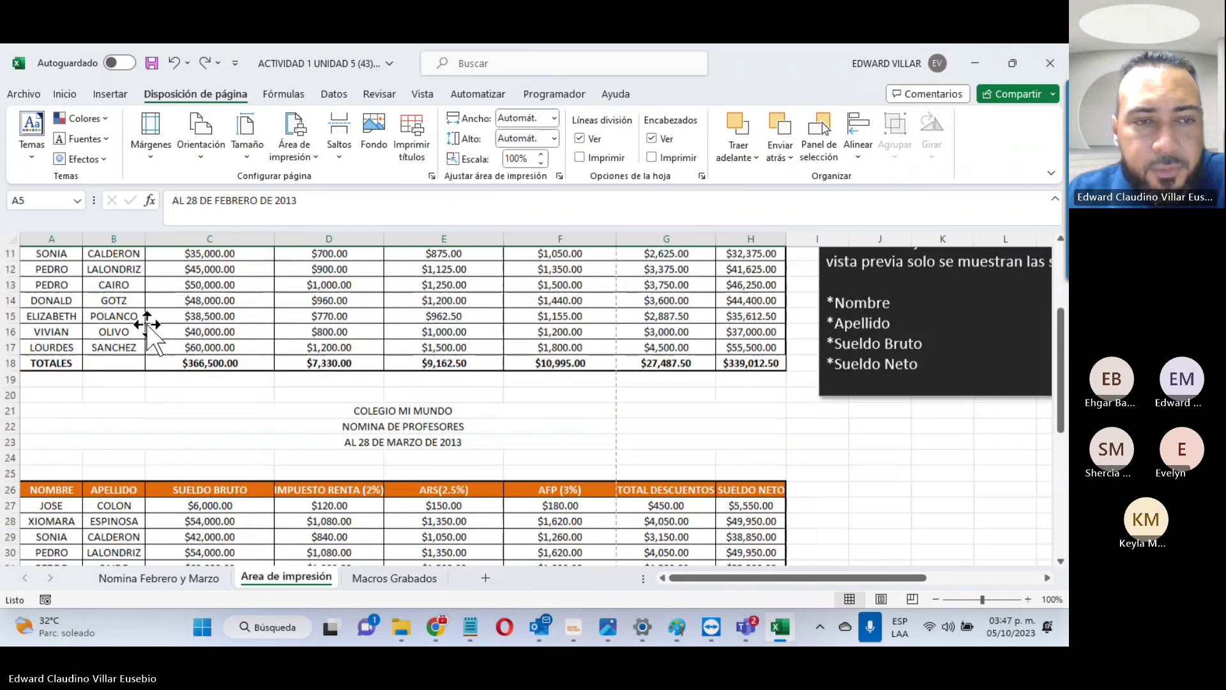
{"action": "scroll", "coordinate": [146, 329], "scroll_direction": "up", "scroll_amount": 3}
{"action": "left_click_drag", "start_coordinate": [48, 366], "coordinate": [205, 525]}
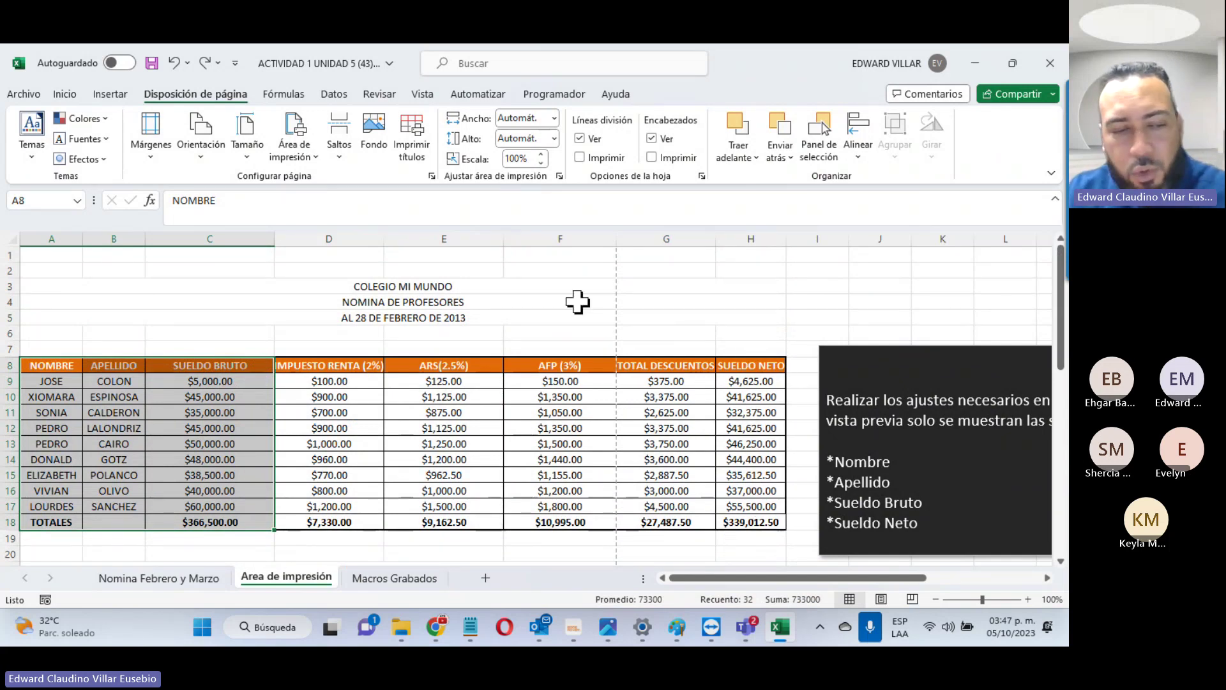
{"action": "left_click_drag", "start_coordinate": [763, 364], "coordinate": [741, 519]}
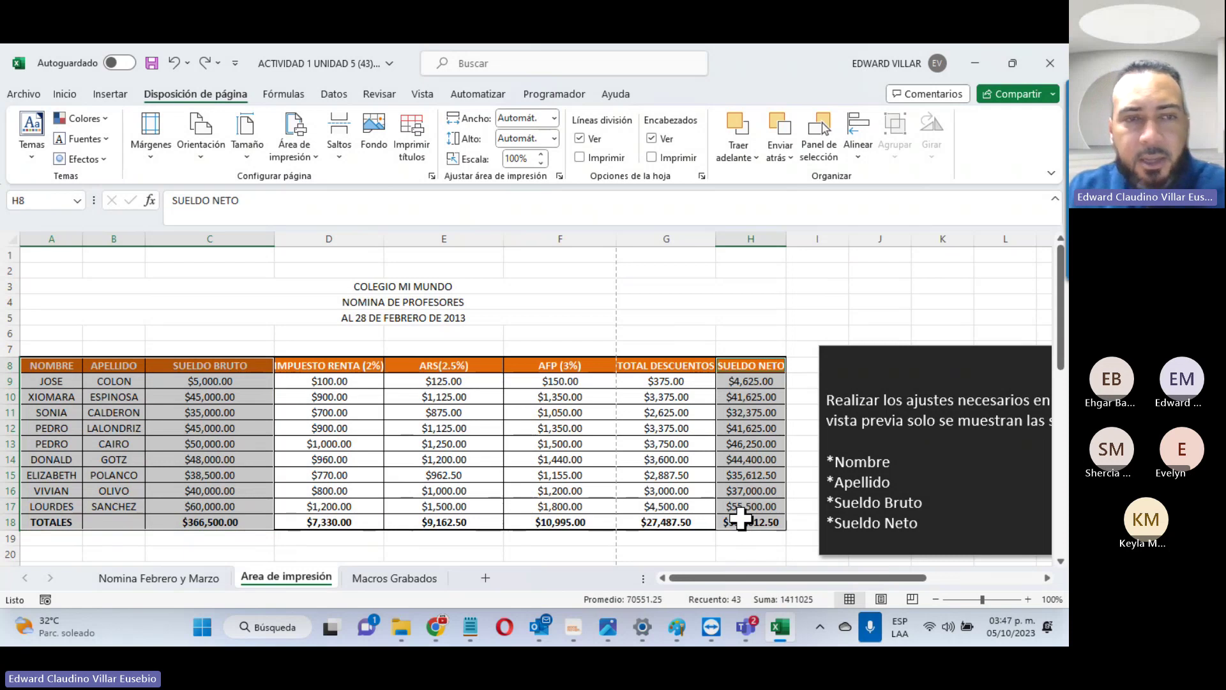
{"action": "left_click", "coordinate": [289, 154]}
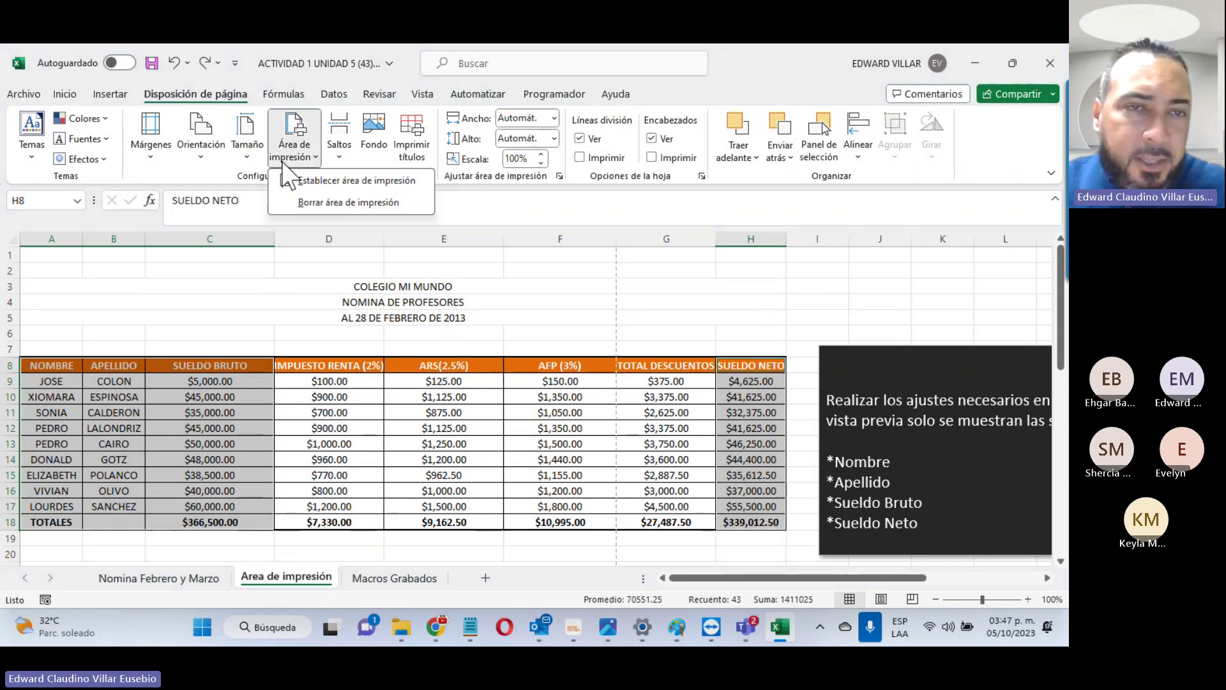
{"action": "left_click", "coordinate": [326, 185]}
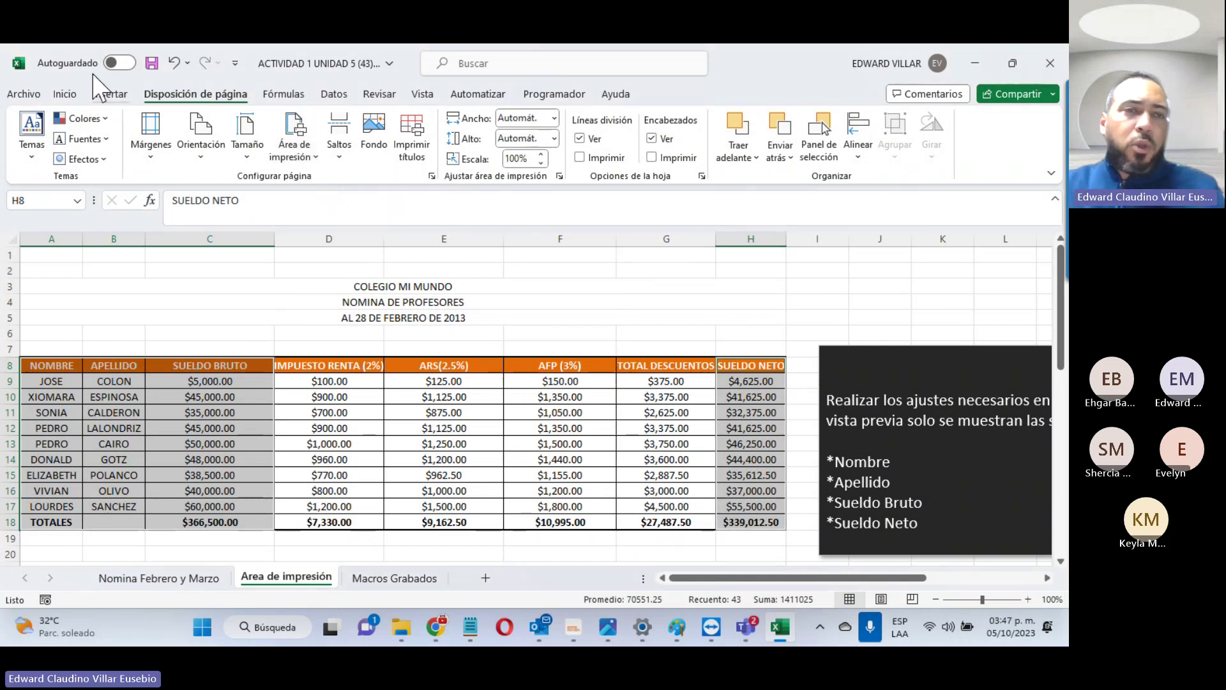
Step: Check both pages of the print preview for the payroll print area, and return to the sheet
{"action": "left_click", "coordinate": [21, 94]}
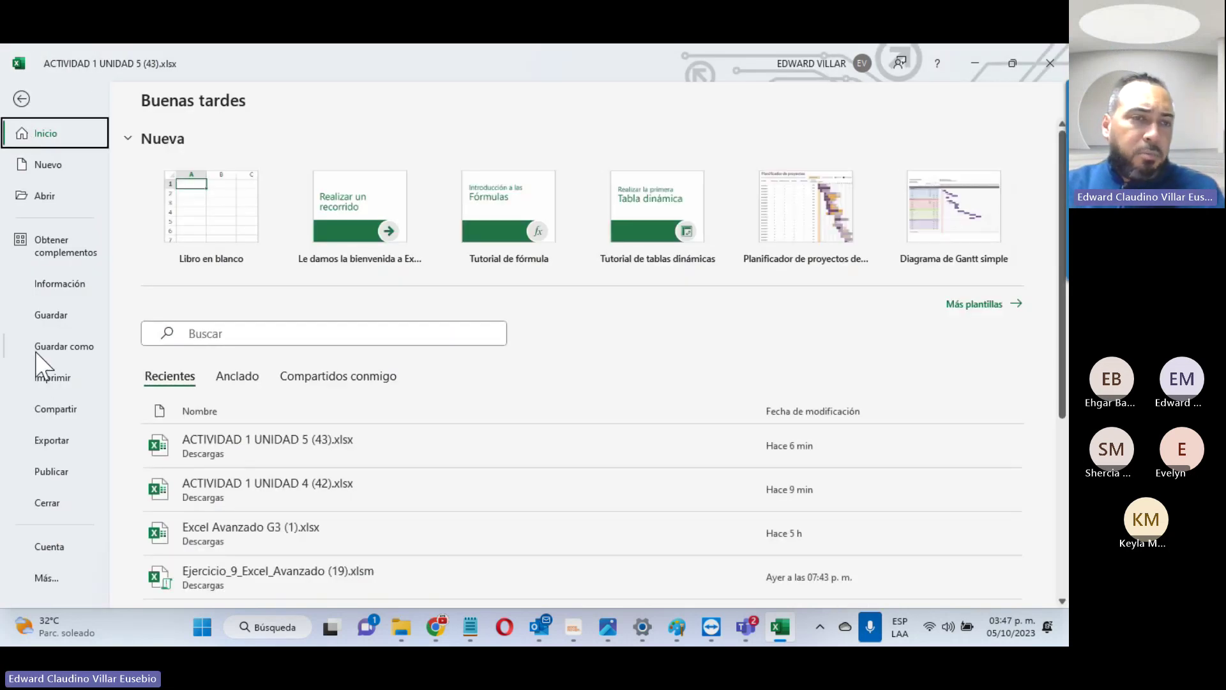
{"action": "left_click", "coordinate": [43, 383]}
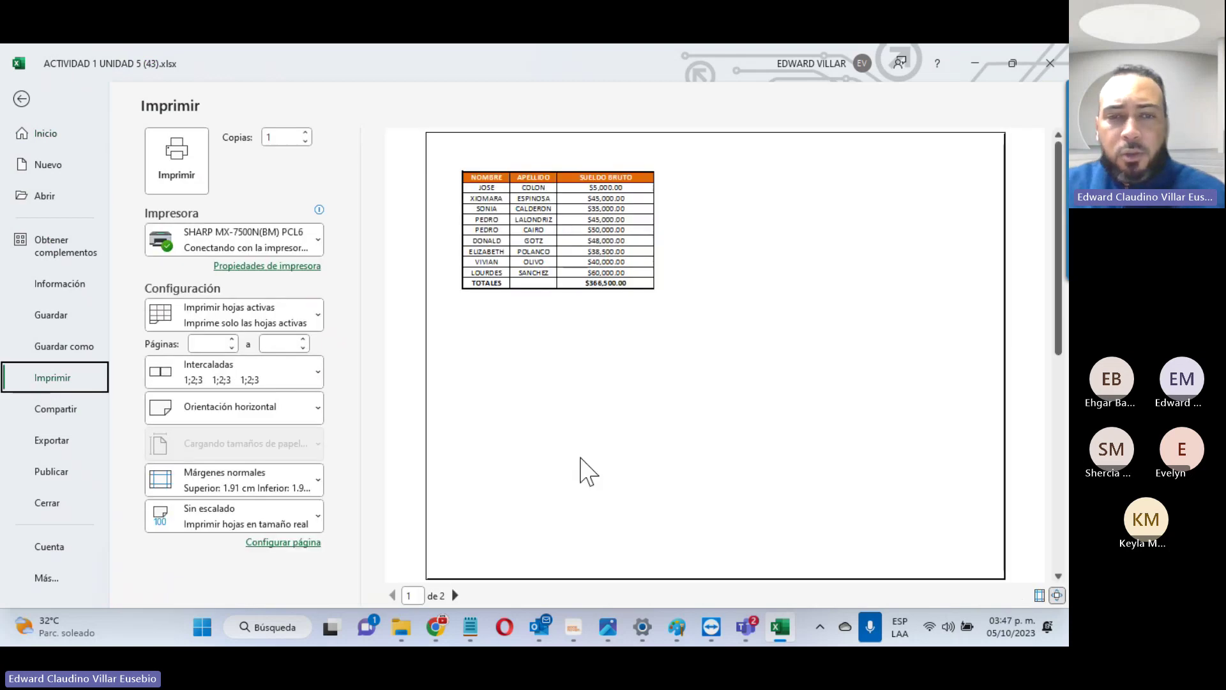
{"action": "left_click", "coordinate": [456, 595]}
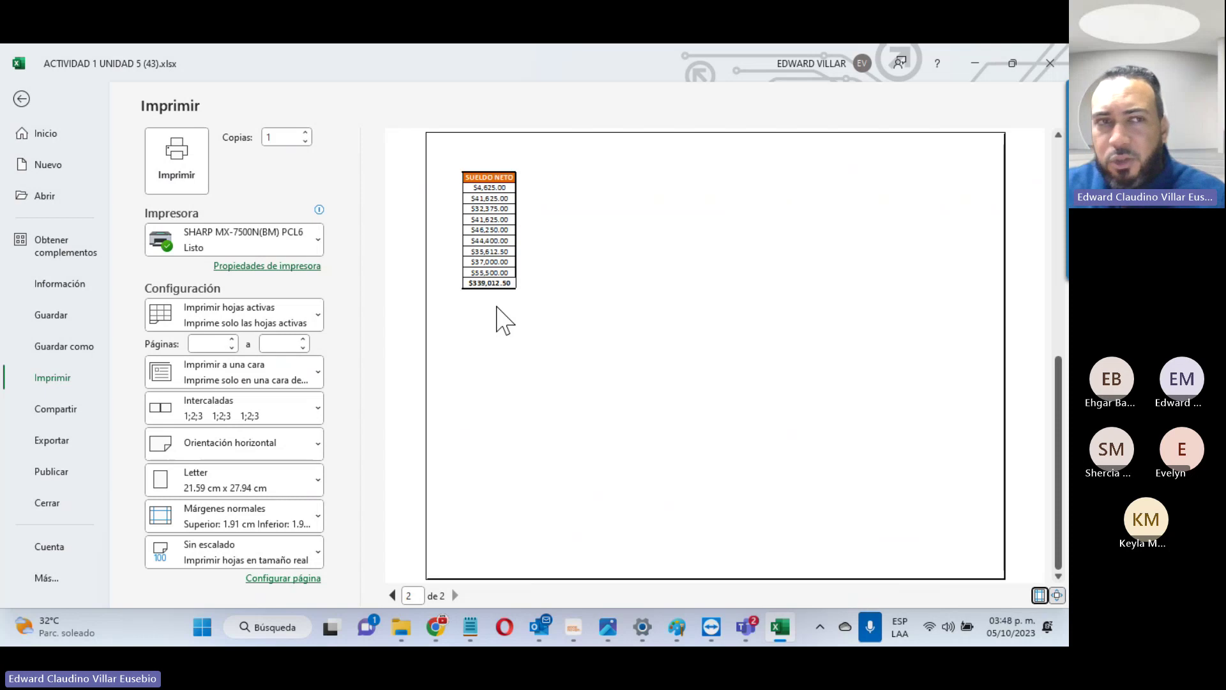
{"action": "left_click", "coordinate": [22, 100]}
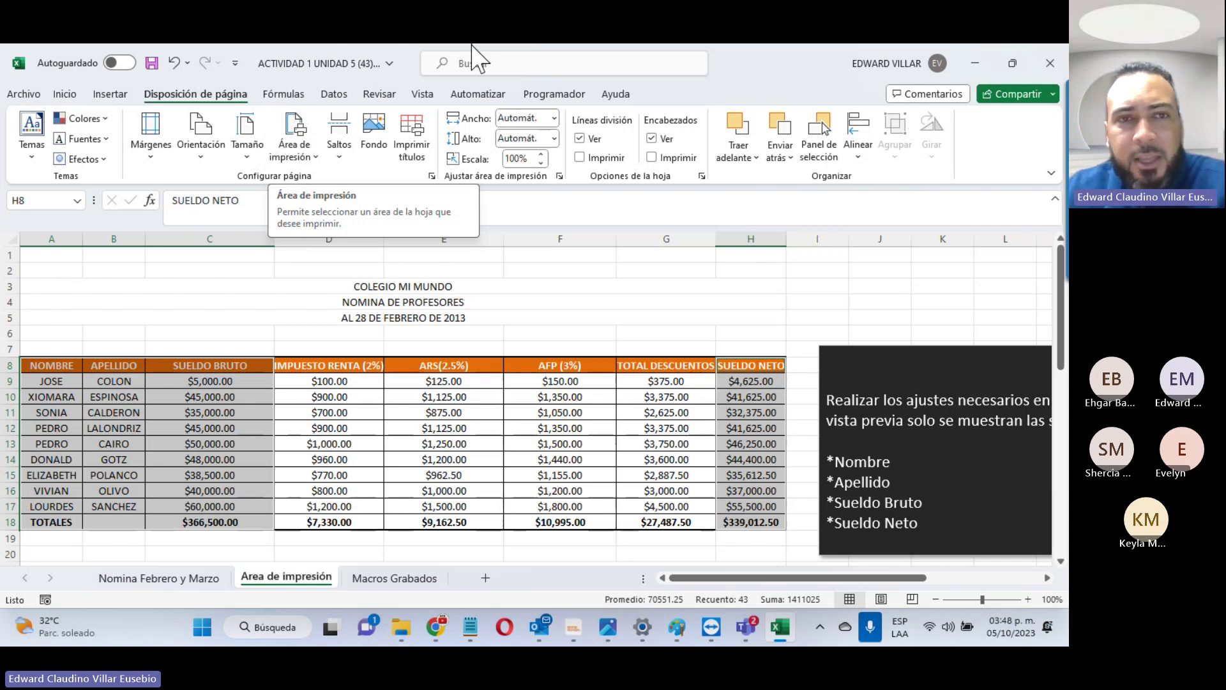
{"action": "left_click", "coordinate": [322, 154]}
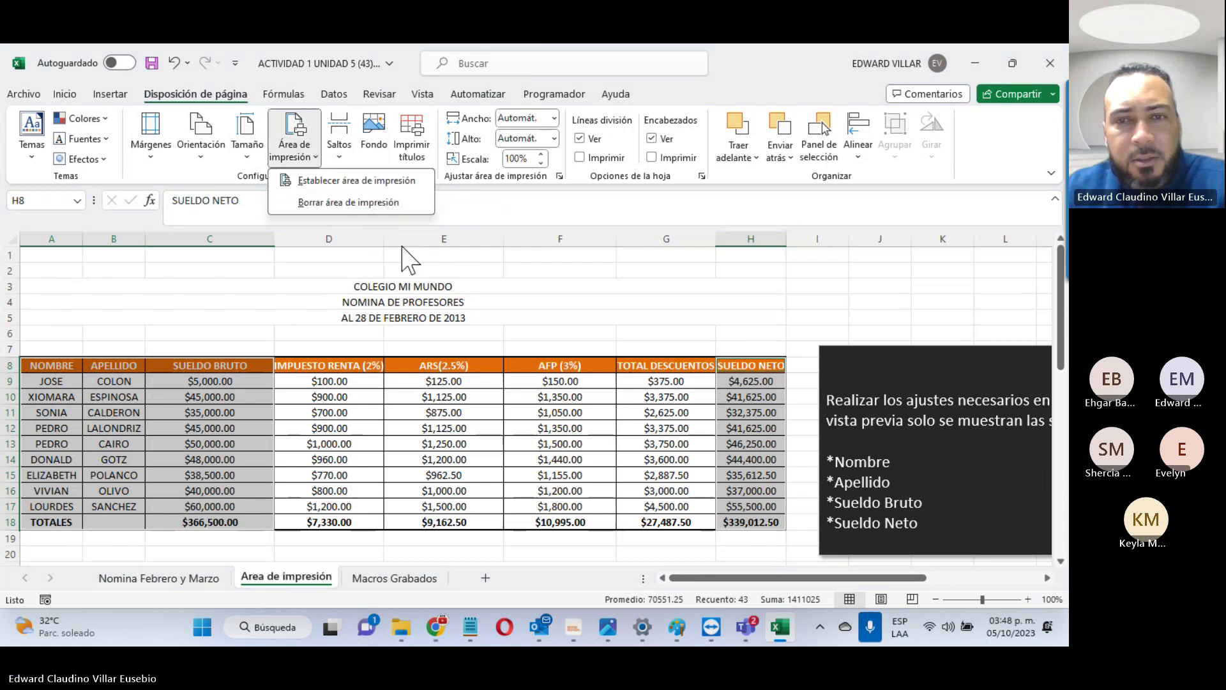
{"action": "left_click", "coordinate": [492, 323]}
{"action": "left_click", "coordinate": [692, 416]}
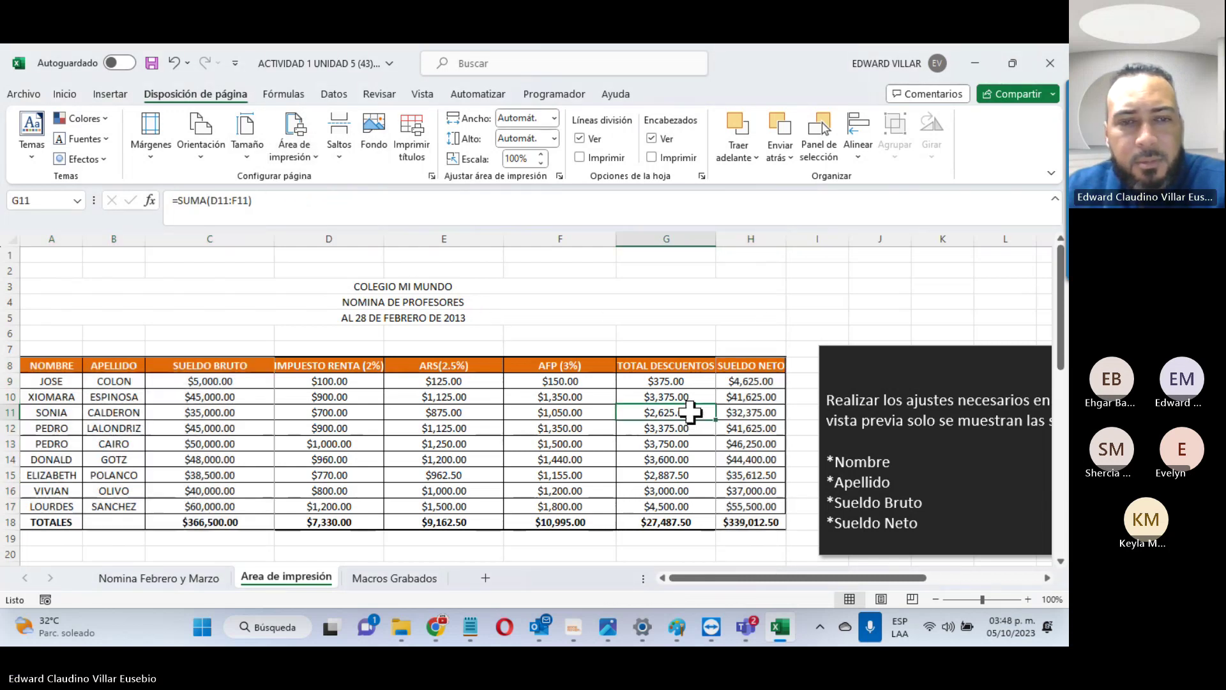
Step: Open the Macros Grabados sheet and bring its instruction box fully into view
{"action": "scroll", "coordinate": [543, 383], "scroll_direction": "down", "scroll_amount": 11}
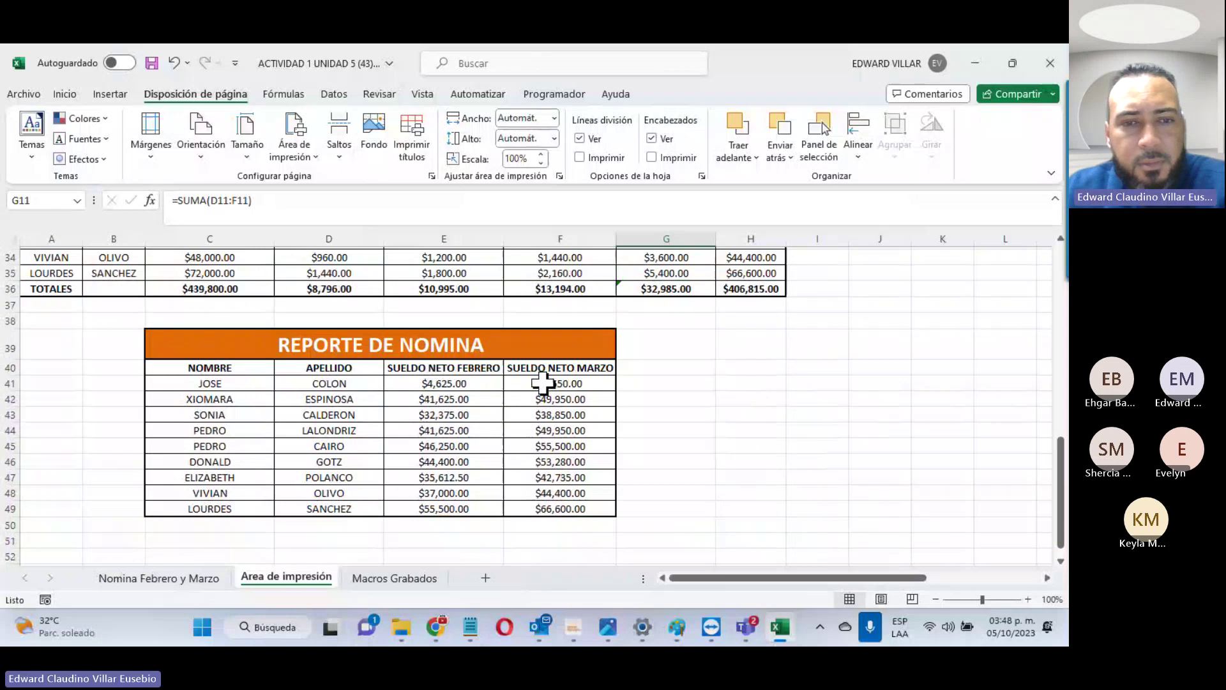
{"action": "key", "text": "ctrl+Page_Down"}
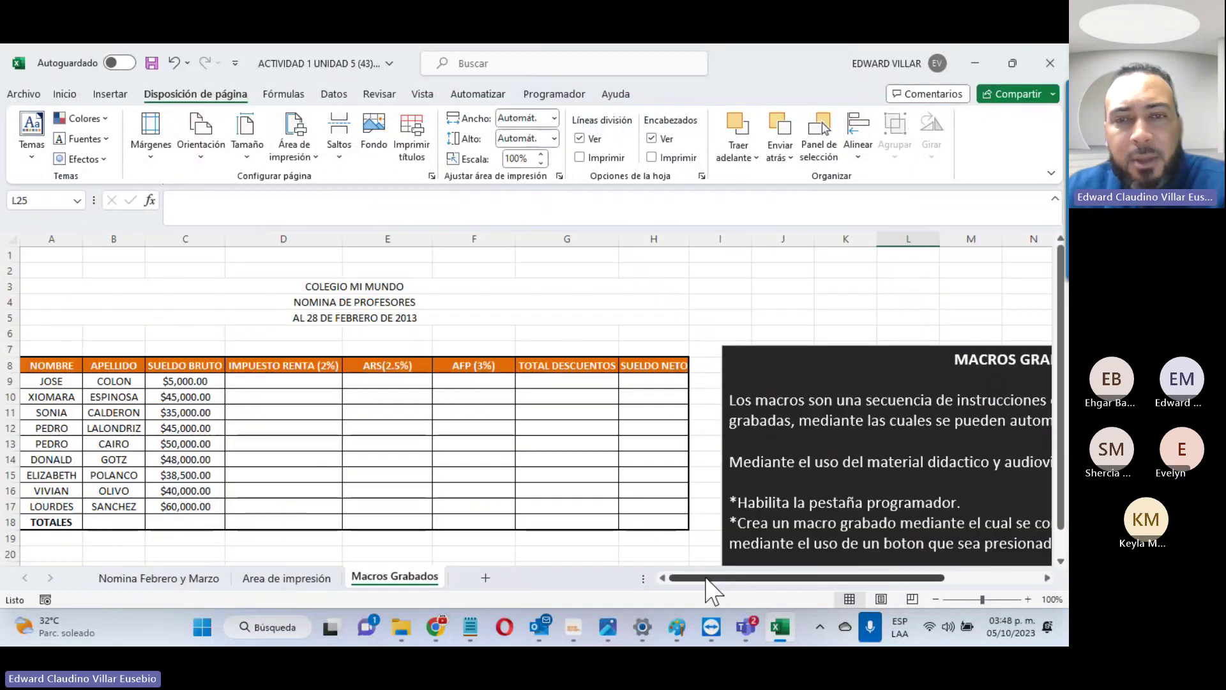
{"action": "left_click_drag", "start_coordinate": [706, 576], "coordinate": [814, 575]}
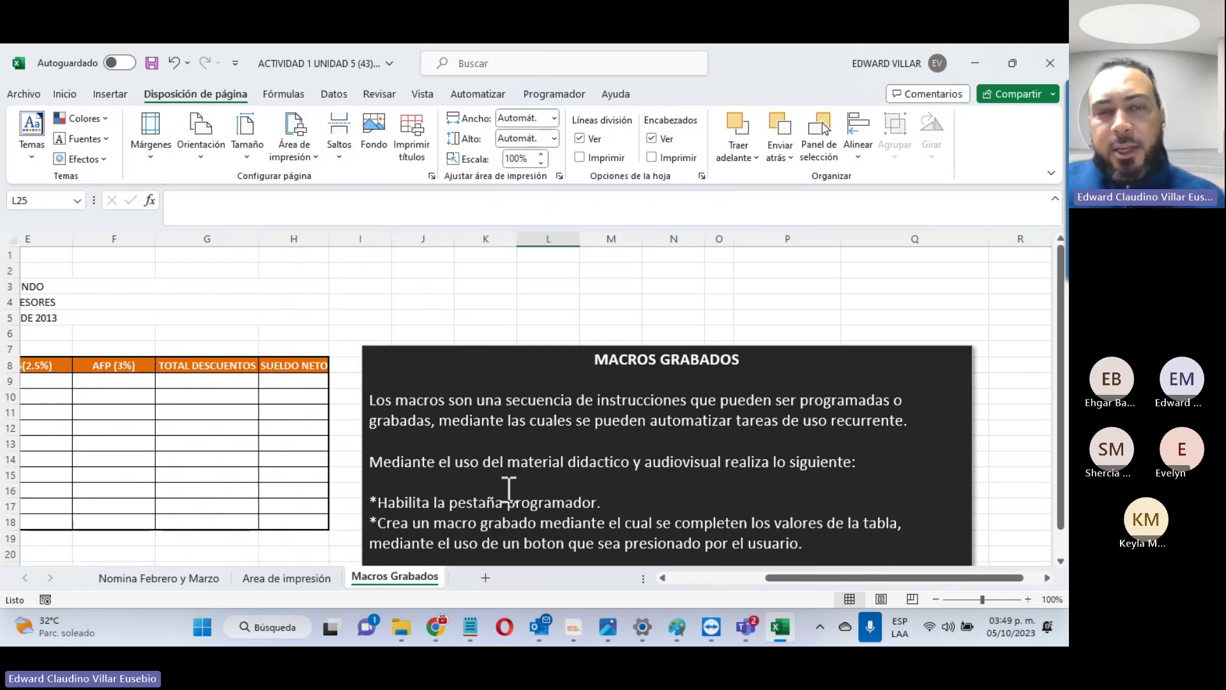
Step: Show the Programador commands, and open the Excel options for customizing the ribbon
{"action": "left_click", "coordinate": [527, 96]}
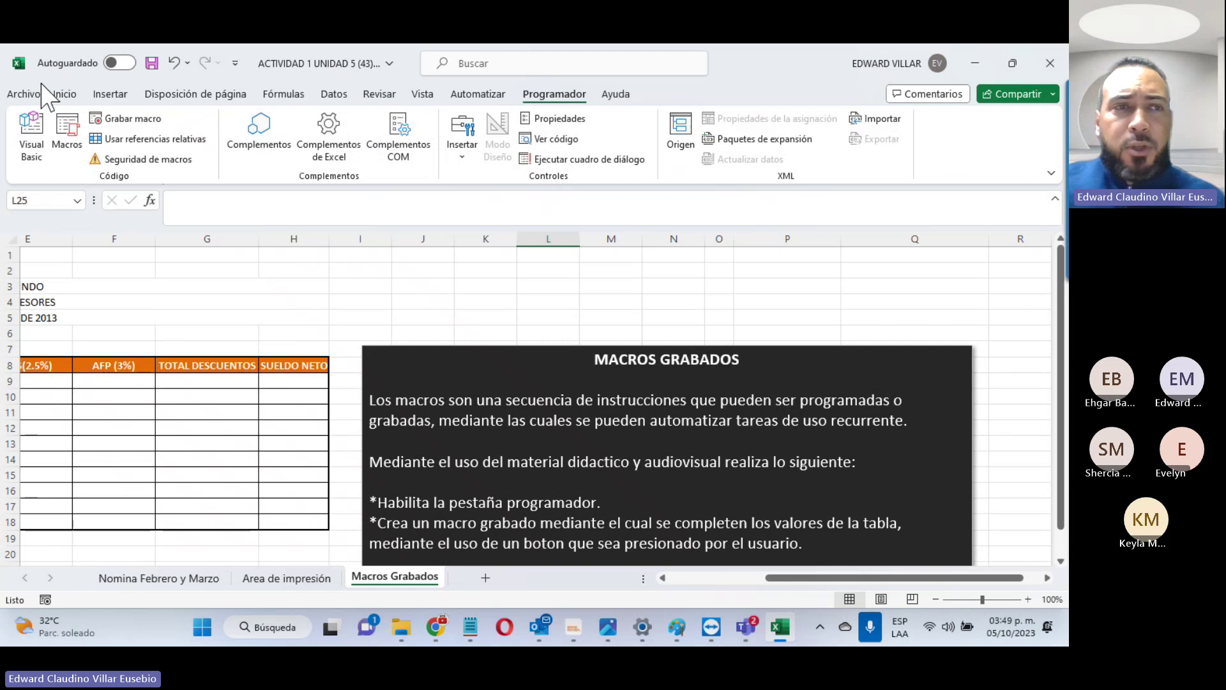
{"action": "left_click", "coordinate": [23, 94]}
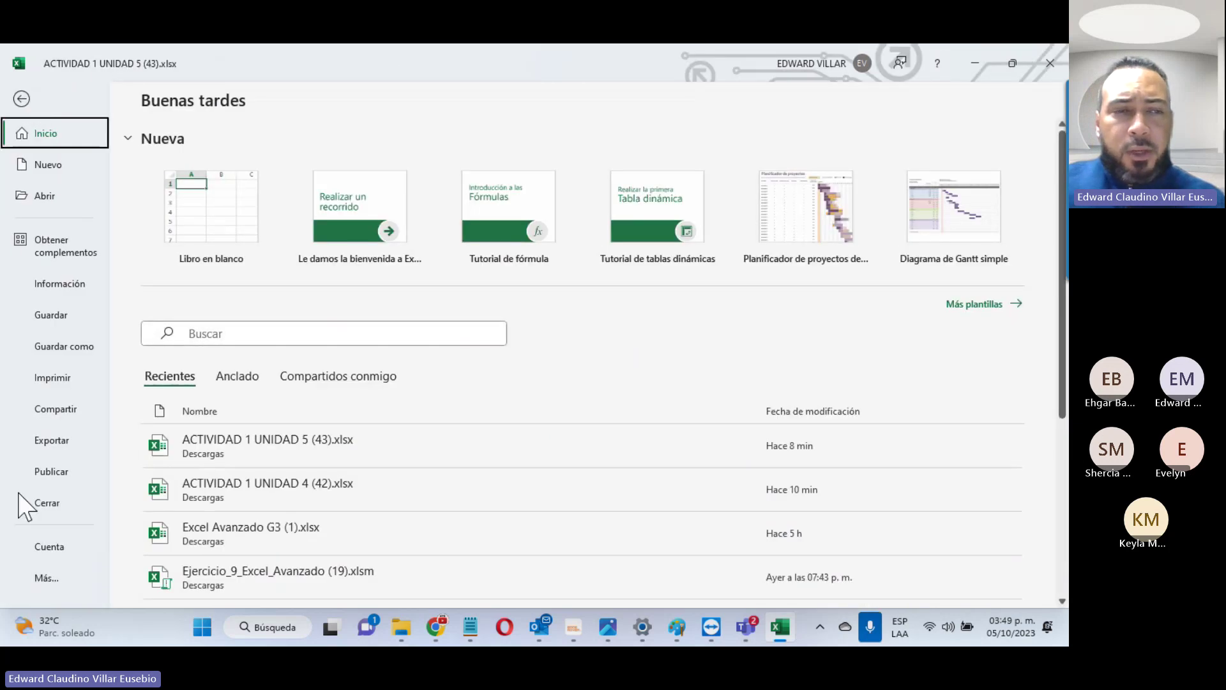
{"action": "left_click", "coordinate": [43, 578]}
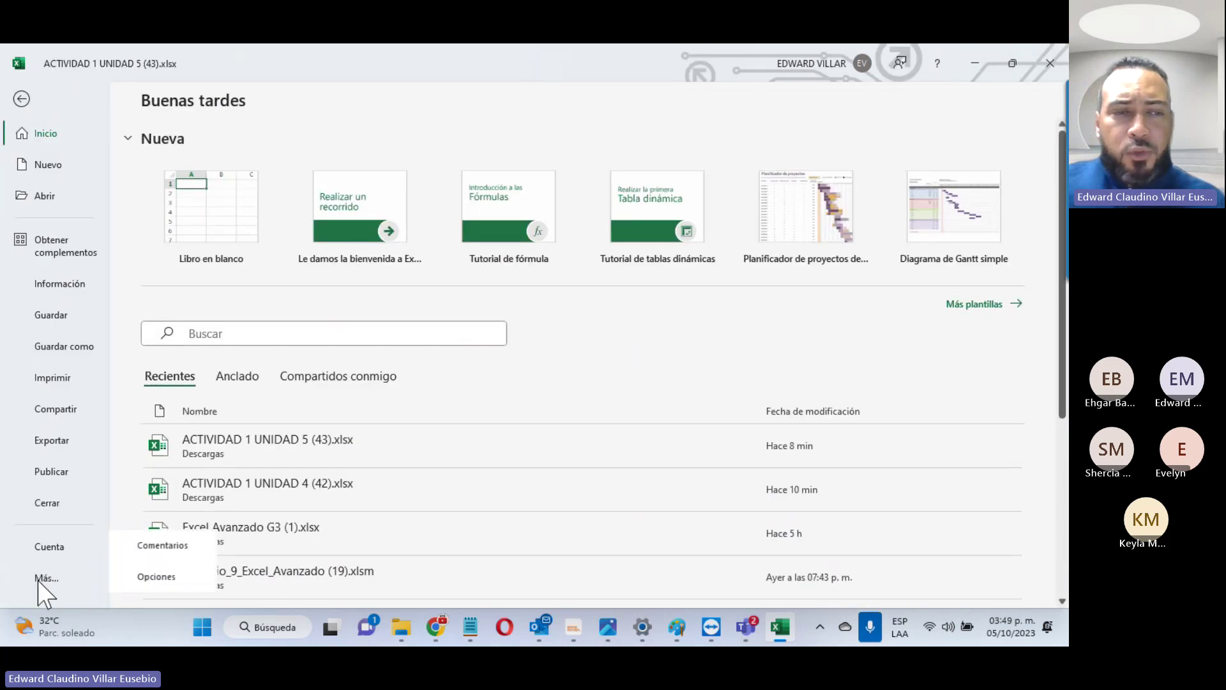
{"action": "left_click", "coordinate": [142, 576]}
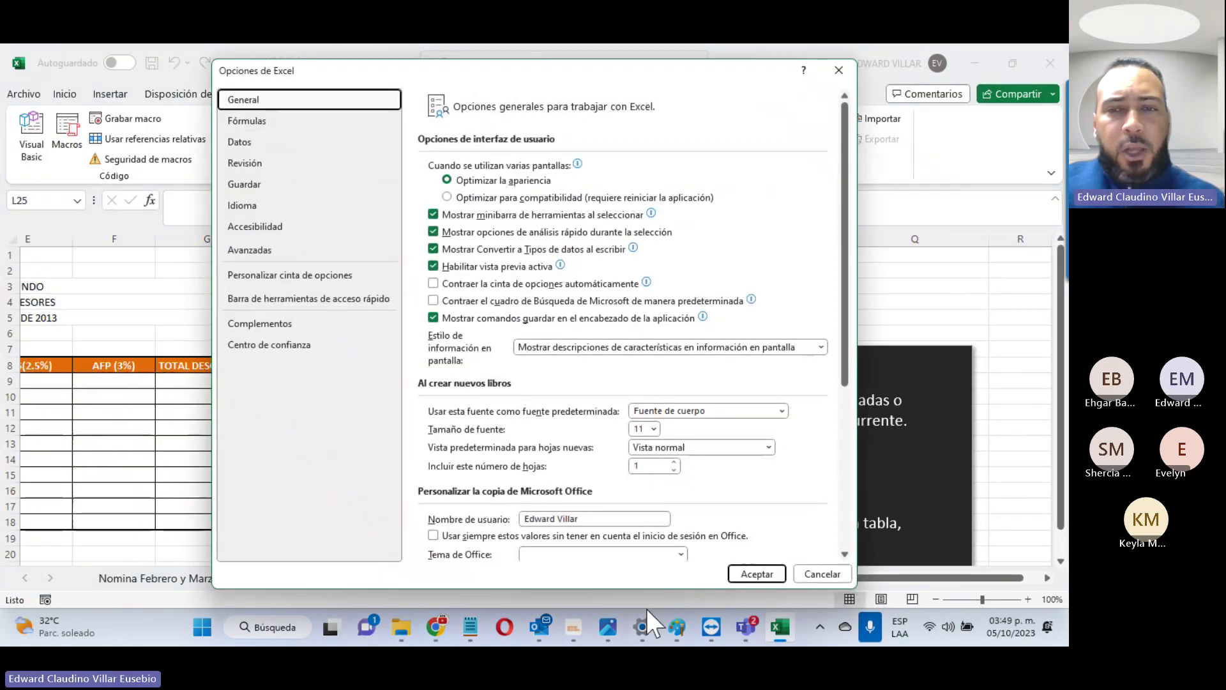
{"action": "left_click", "coordinate": [345, 277]}
Step: Switch to the Teams meeting, mute all participants, and return to the Excel options
{"action": "mouse_move", "coordinate": [745, 639]}
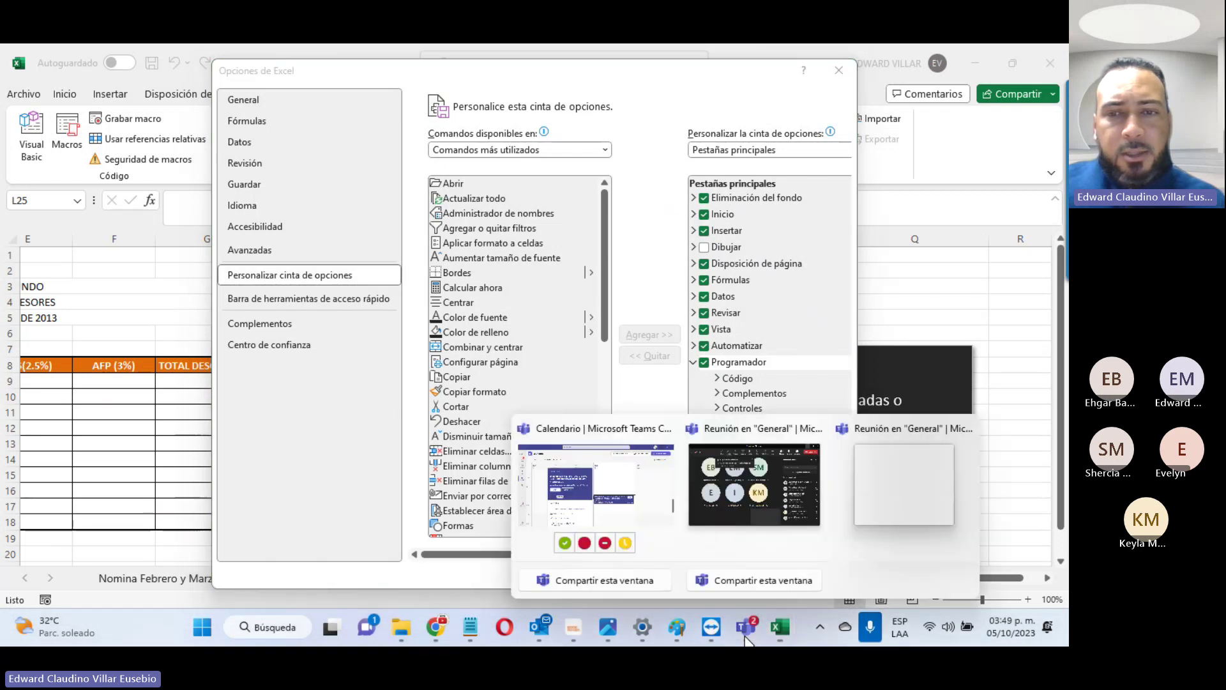
{"action": "left_click", "coordinate": [751, 491]}
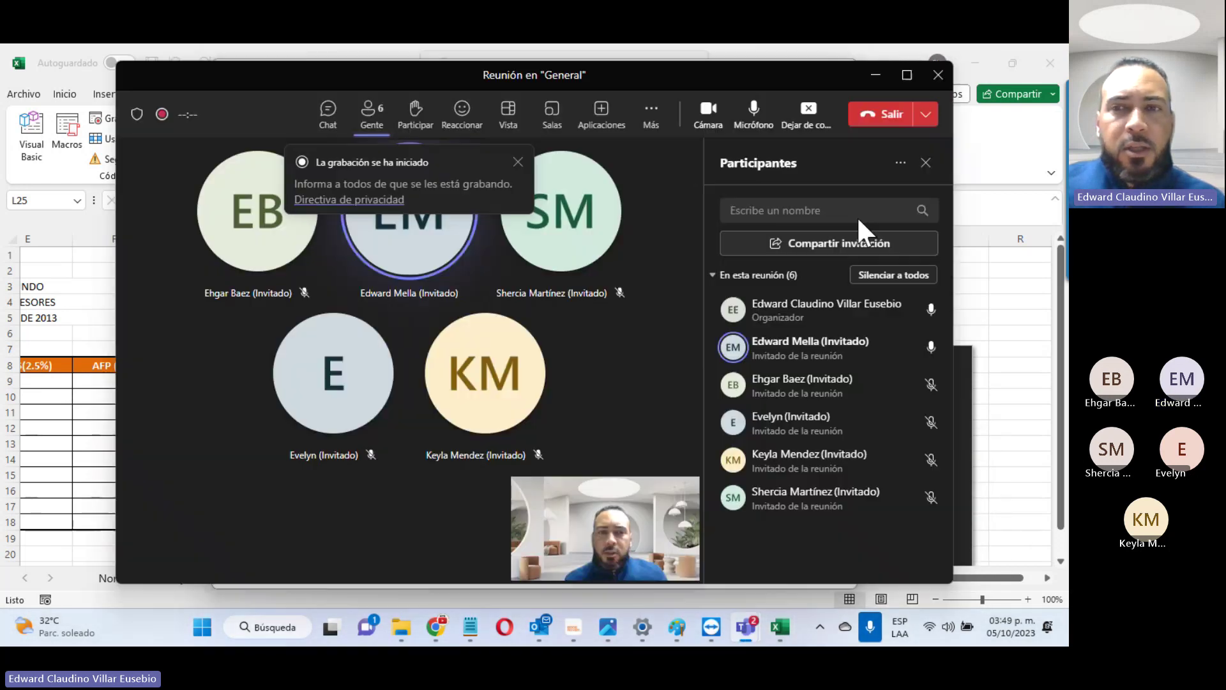
{"action": "left_click", "coordinate": [893, 275]}
{"action": "left_click", "coordinate": [658, 358]}
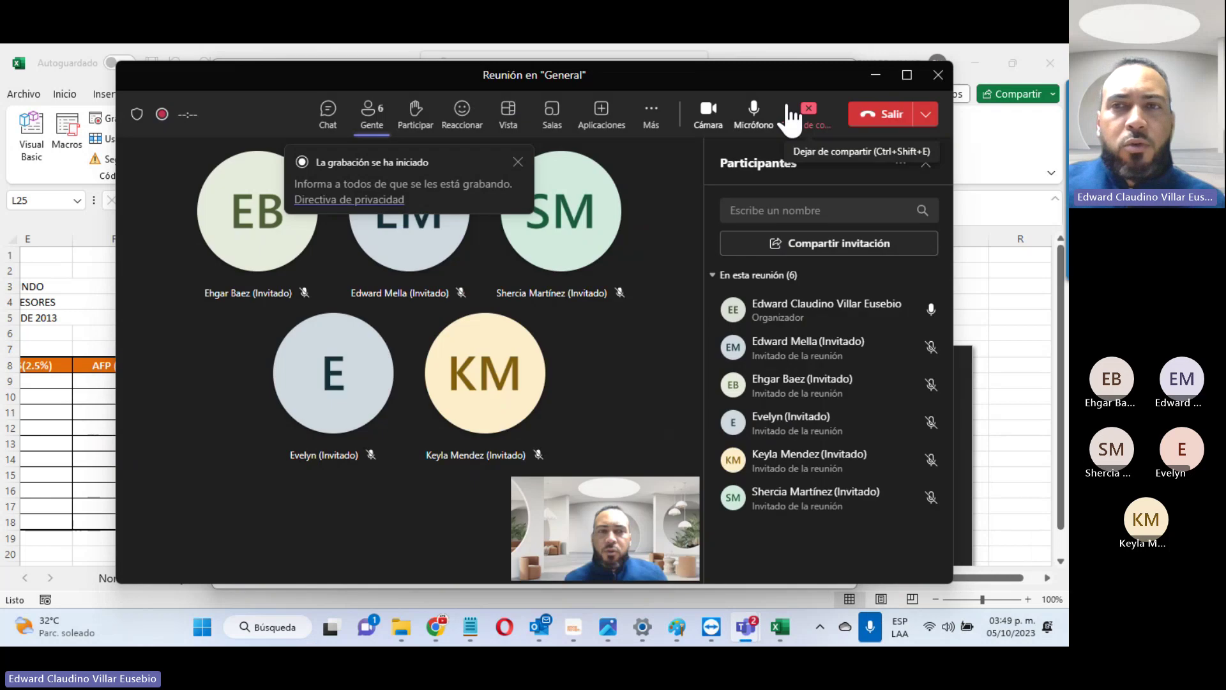
{"action": "left_click", "coordinate": [876, 76]}
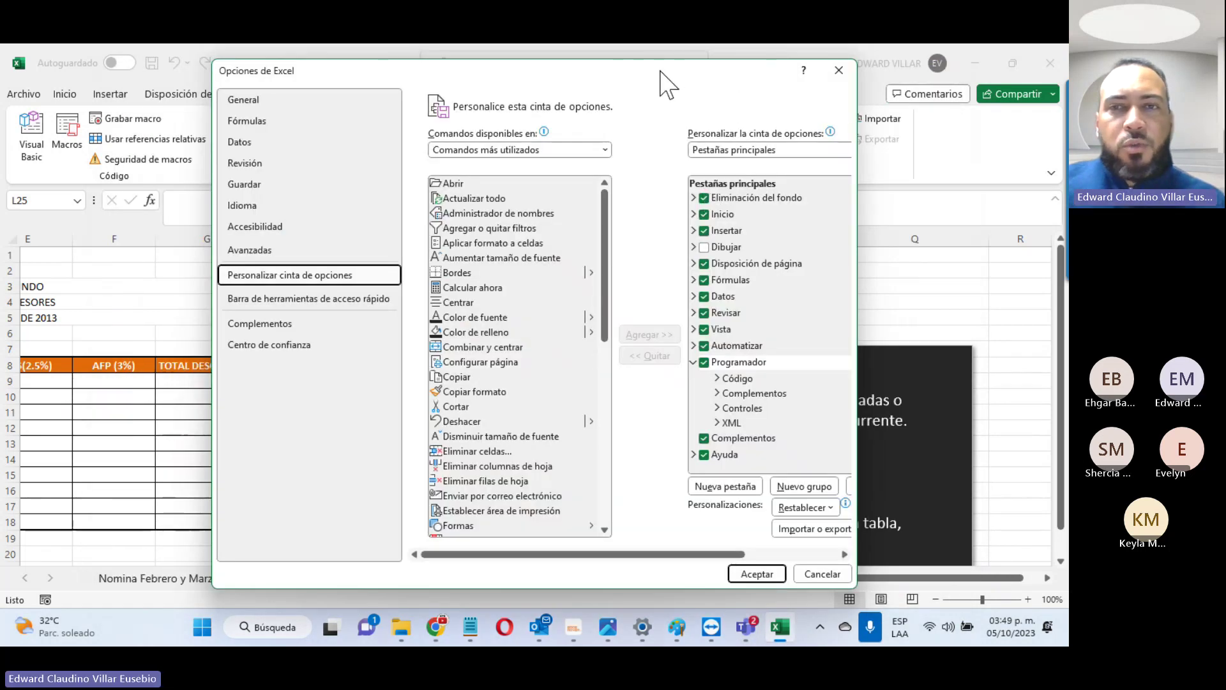
Step: Check the Programador entry among the main ribbon tabs, and accept the options as they are
{"action": "left_click_drag", "start_coordinate": [665, 83], "coordinate": [418, 174]}
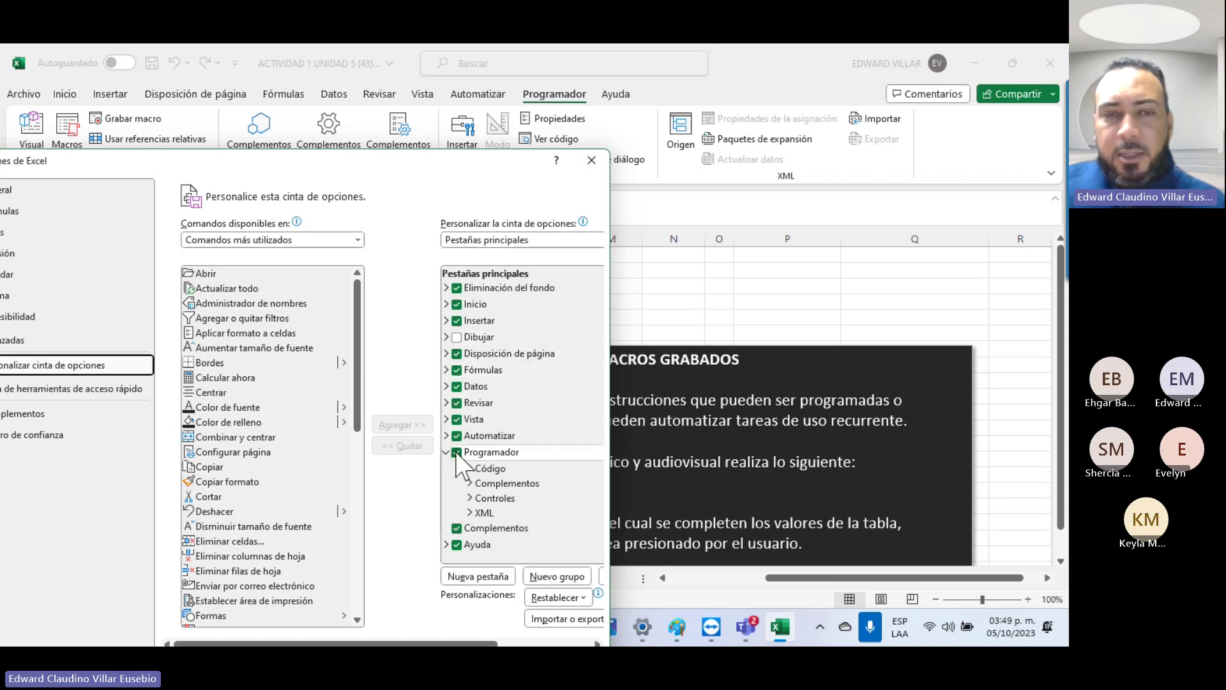
{"action": "left_click_drag", "start_coordinate": [414, 171], "coordinate": [455, 110]}
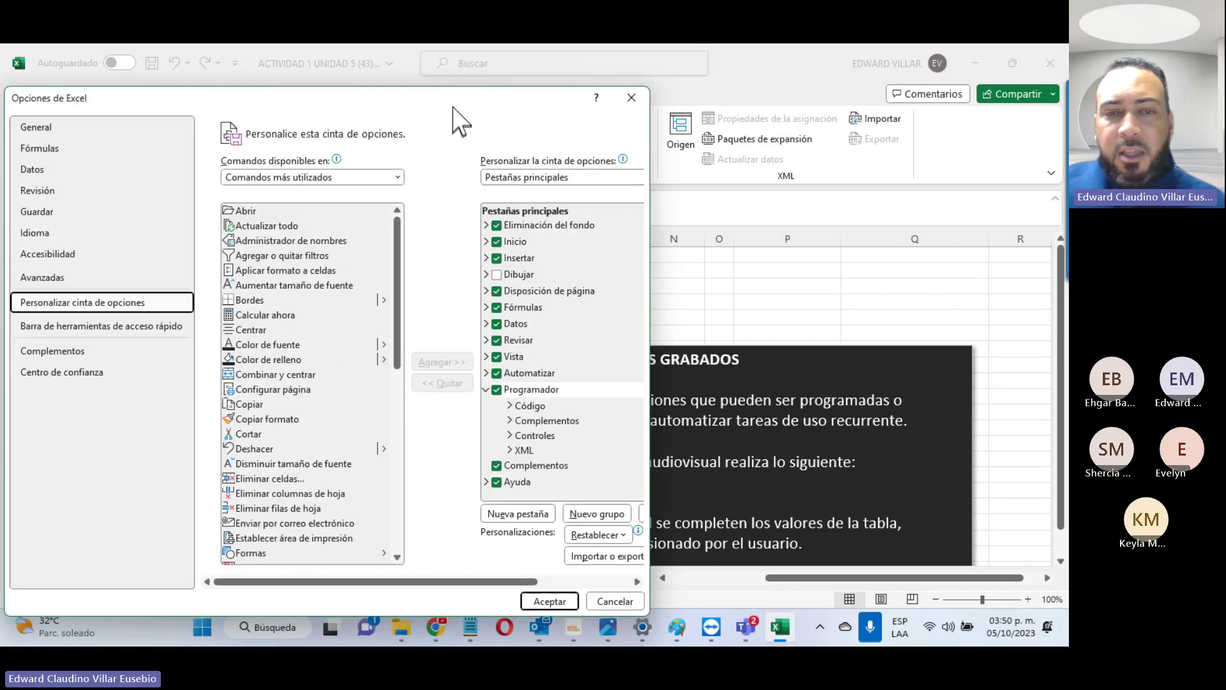
{"action": "left_click", "coordinate": [533, 601]}
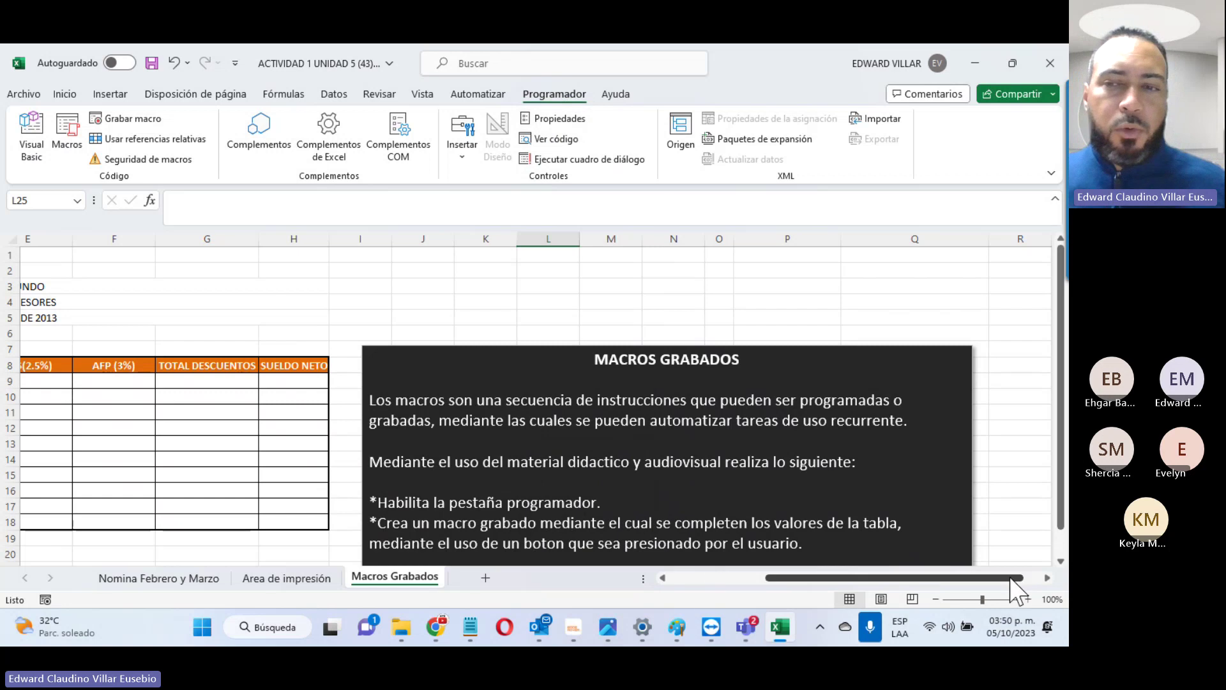
Step: Set up a new macro recording and enter Calculo_de_Calificaciones. as the macro name
{"action": "left_click_drag", "start_coordinate": [1011, 578], "coordinate": [9, 308]}
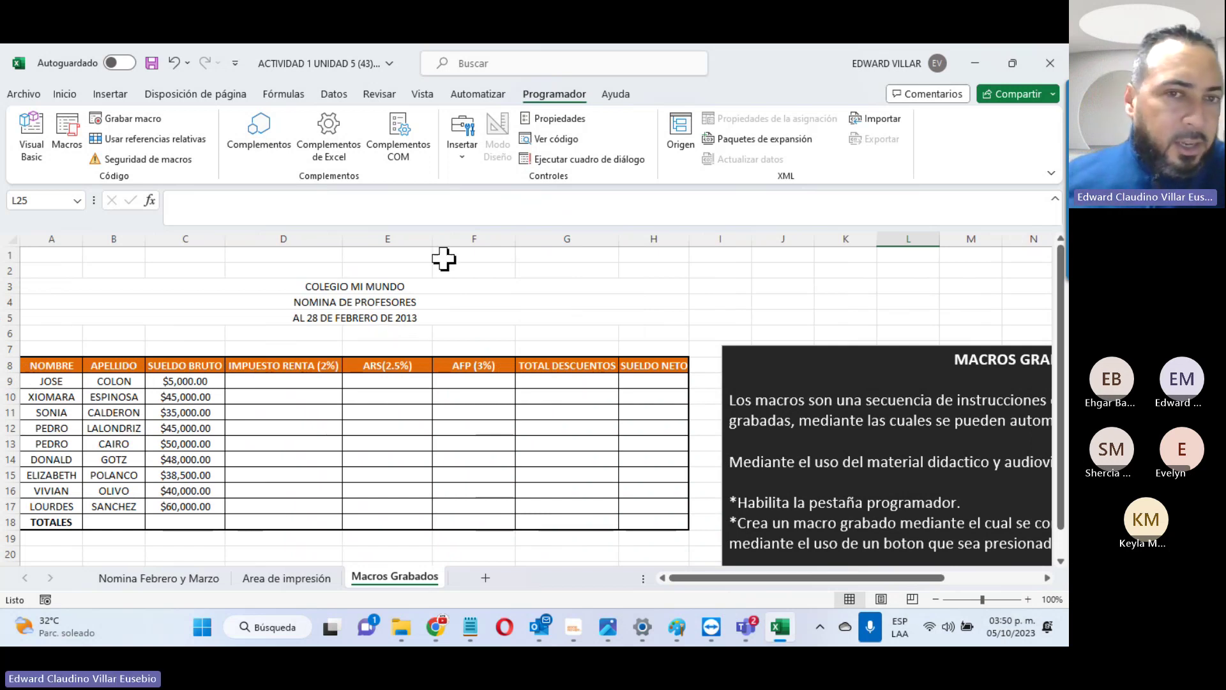
{"action": "left_click", "coordinate": [120, 118]}
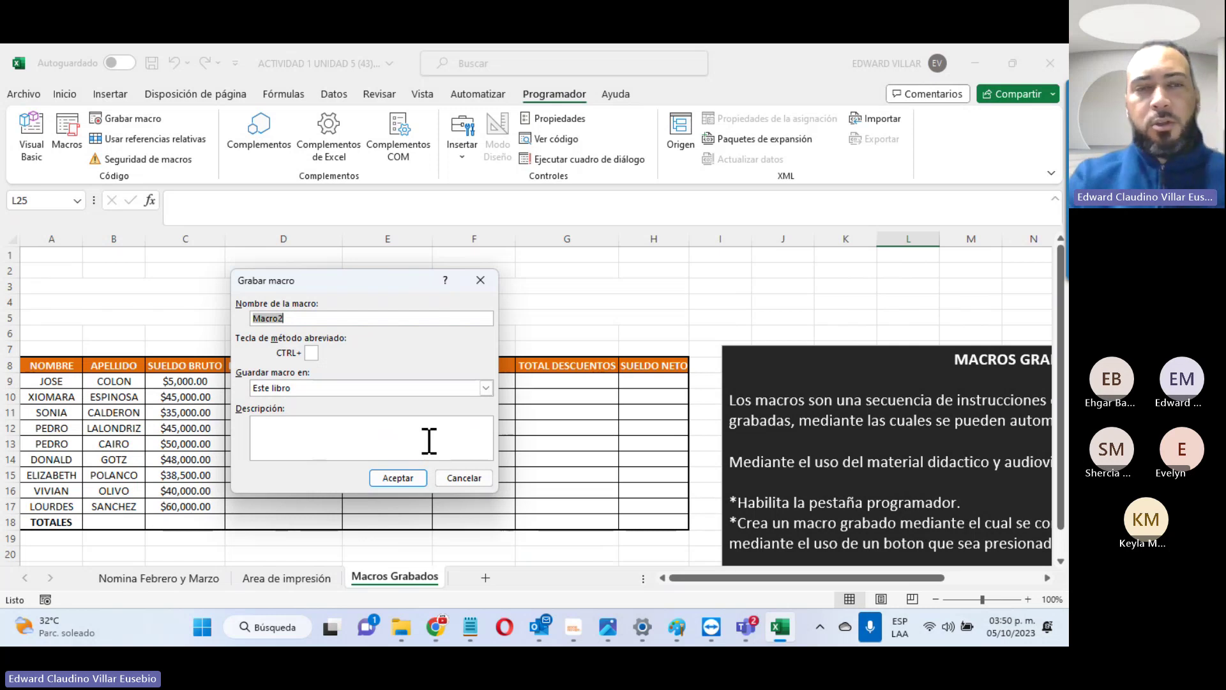
{"action": "key", "text": "BackSpace"}
{"action": "type", "text": "Ca"}
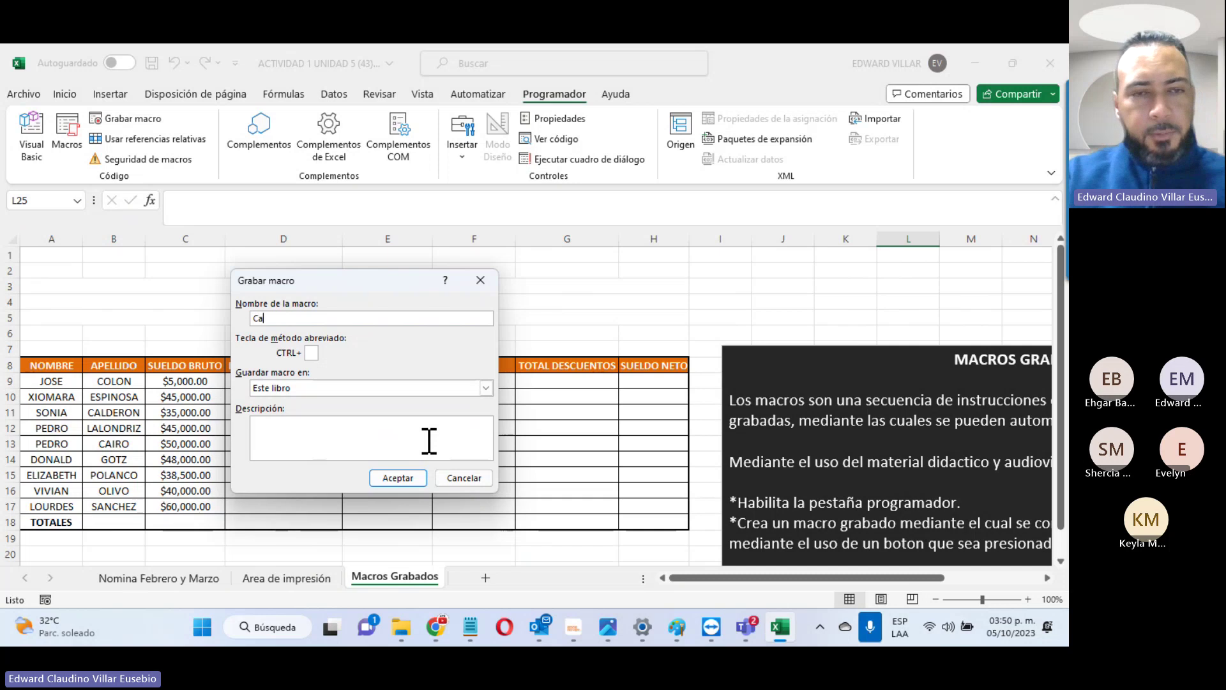
{"action": "type", "text": "lculo de"}
{"action": "key", "text": "BackSpace"}
{"action": "key", "text": "BackSpace"}
{"action": "key", "text": "BackSpace"}
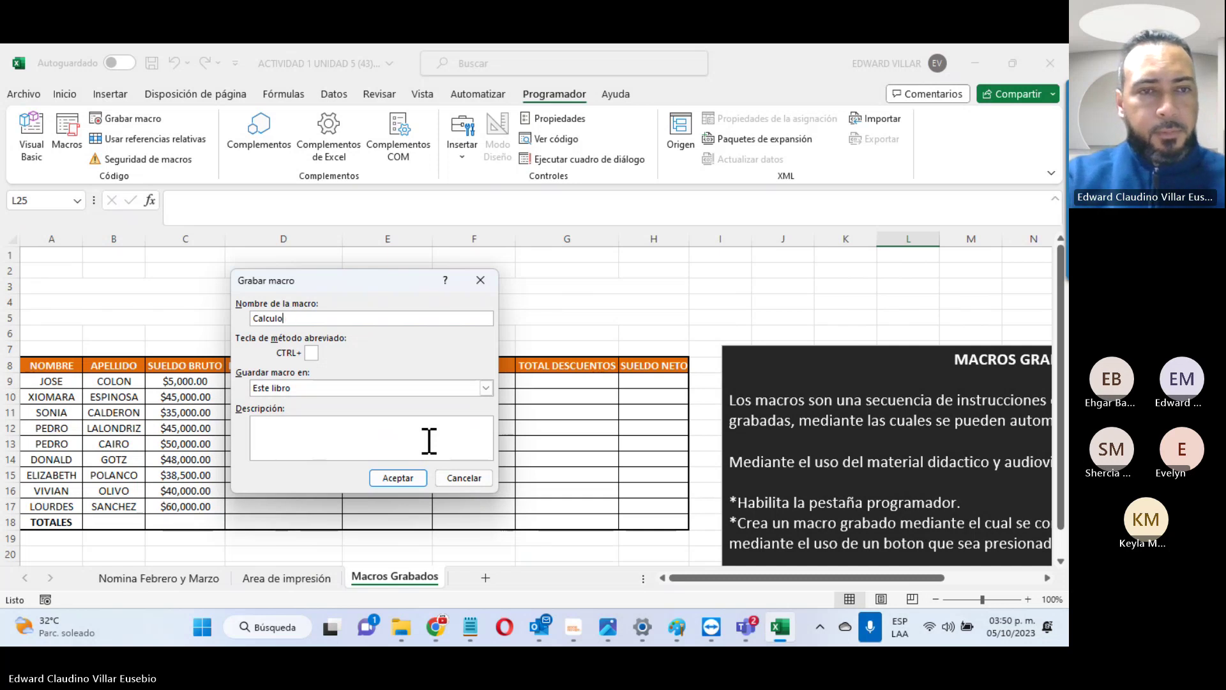
{"action": "type", "text": "_"}
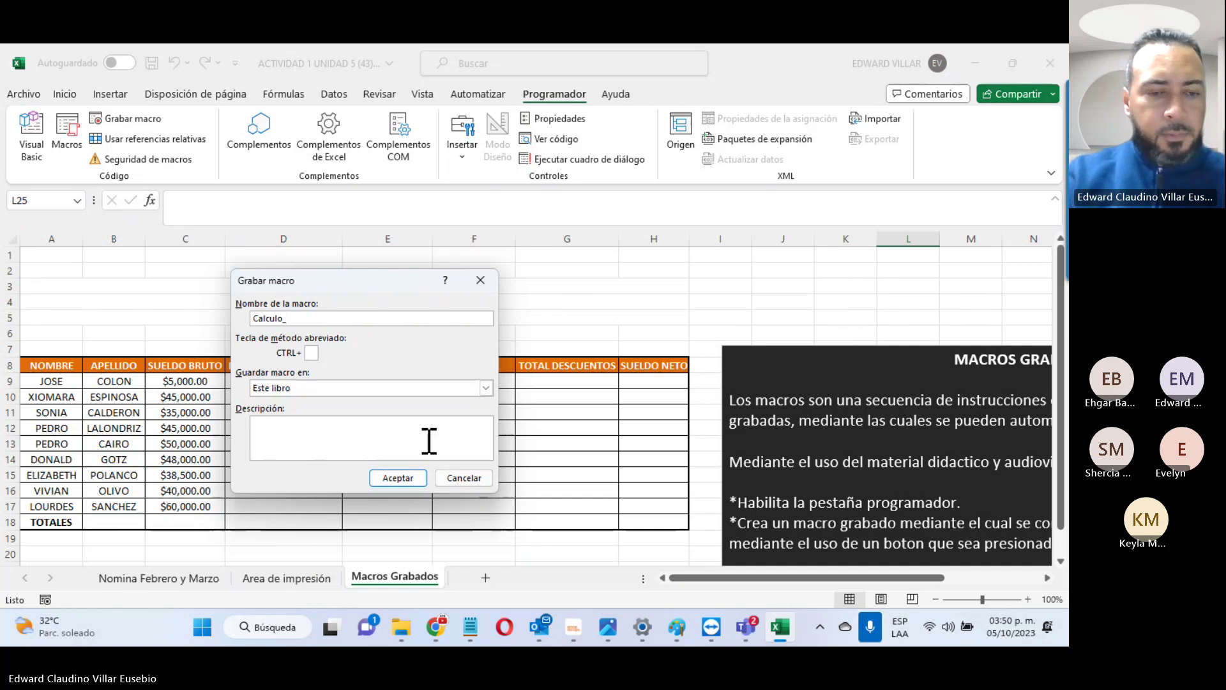
{"action": "type", "text": "de"}
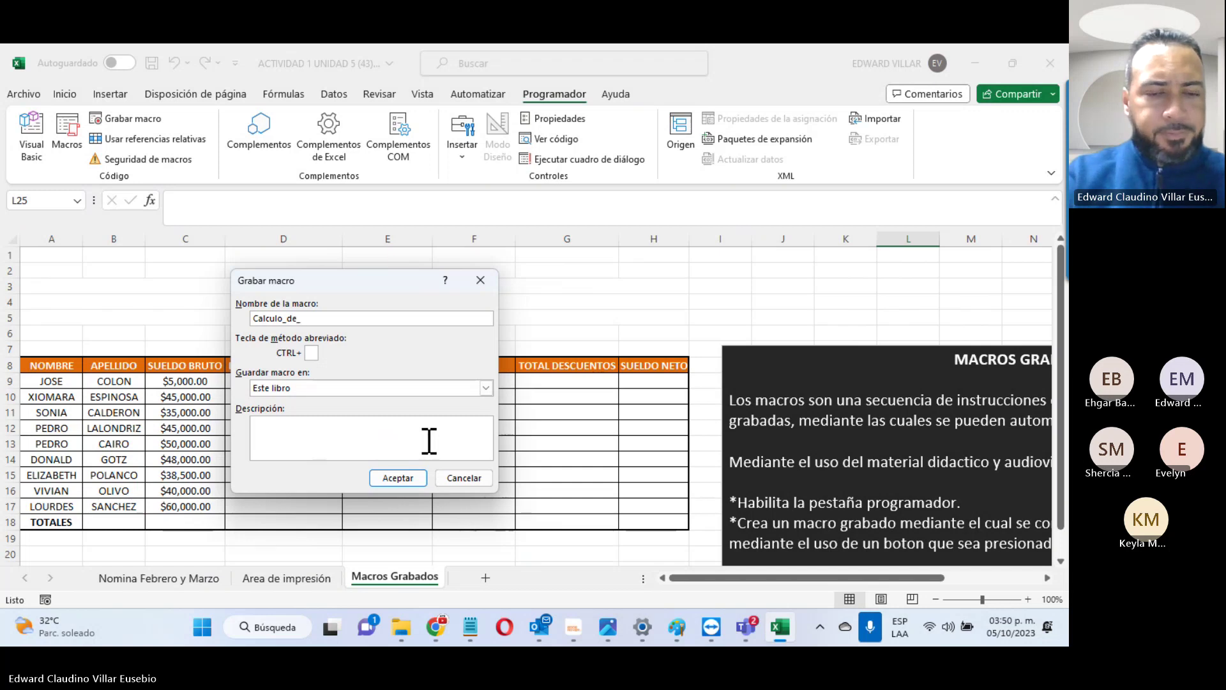
{"action": "type", "text": "_Calif"}
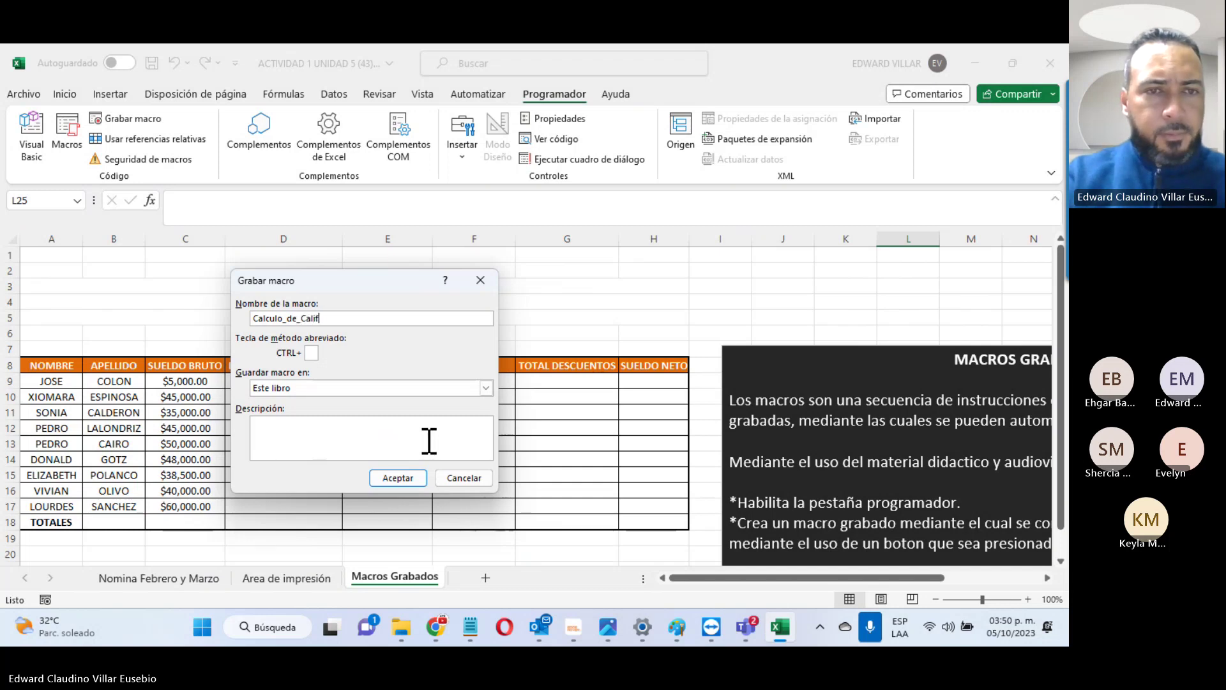
{"action": "type", "text": "icaciones"}
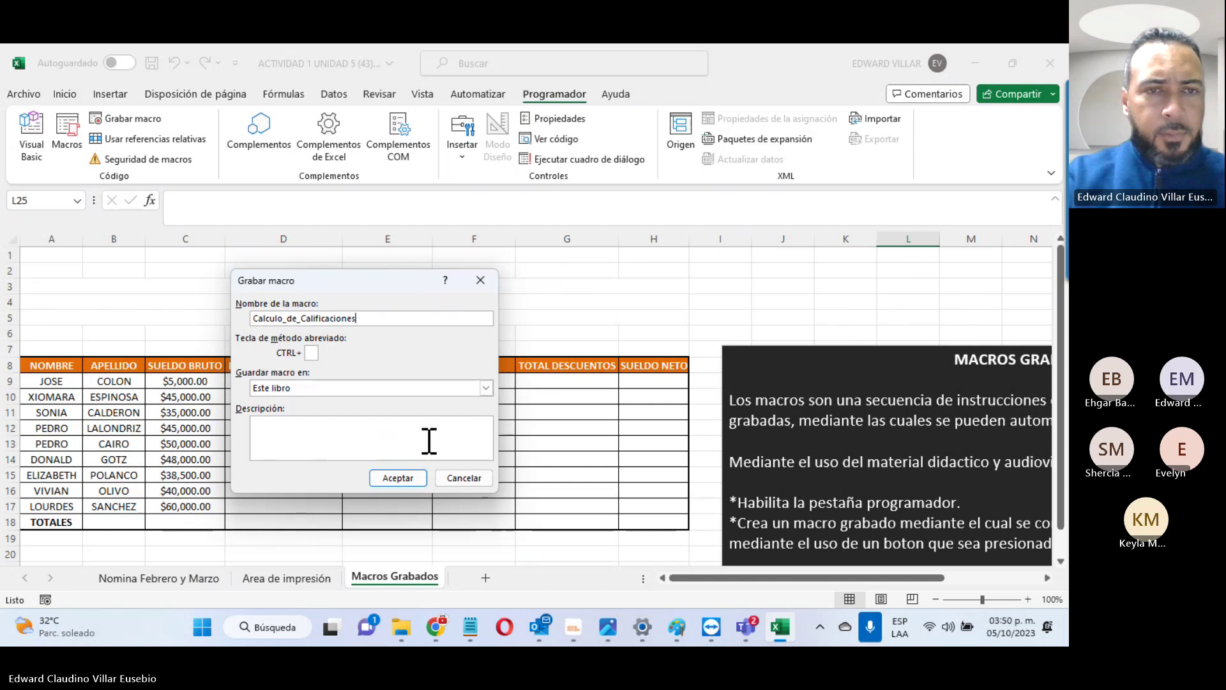
{"action": "type", "text": "."}
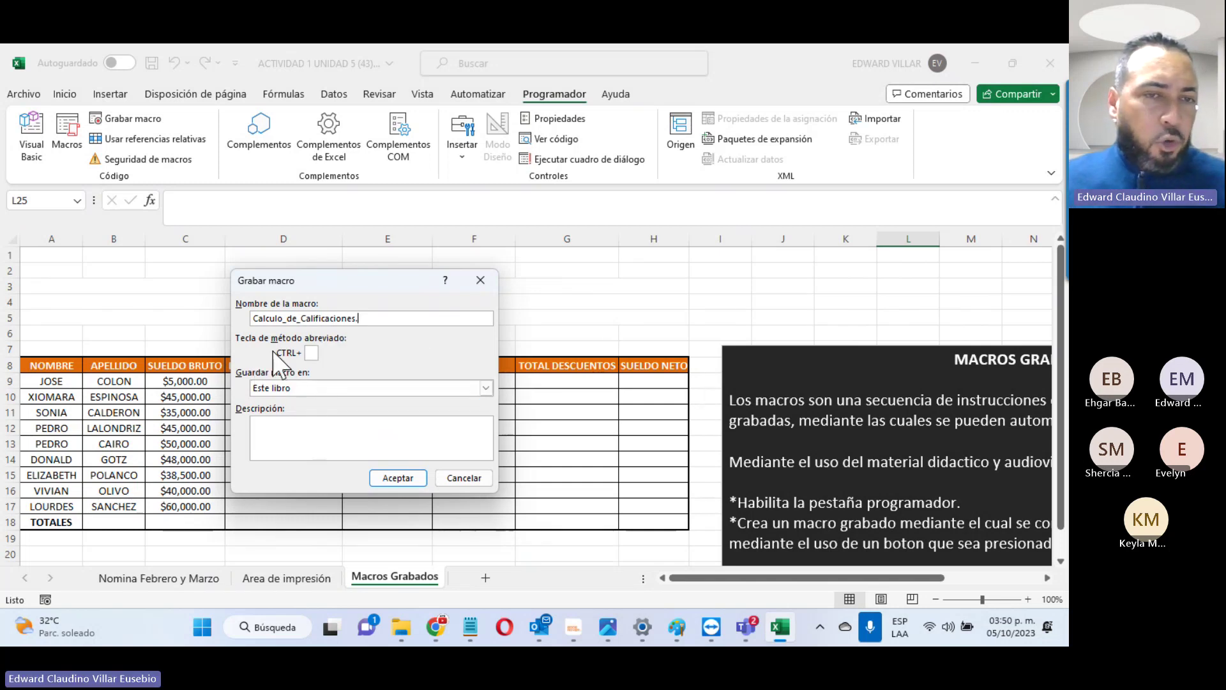
Step: Assign the letter e as the macro's Ctrl shortcut and store the macro in Este libro
{"action": "left_click", "coordinate": [311, 353]}
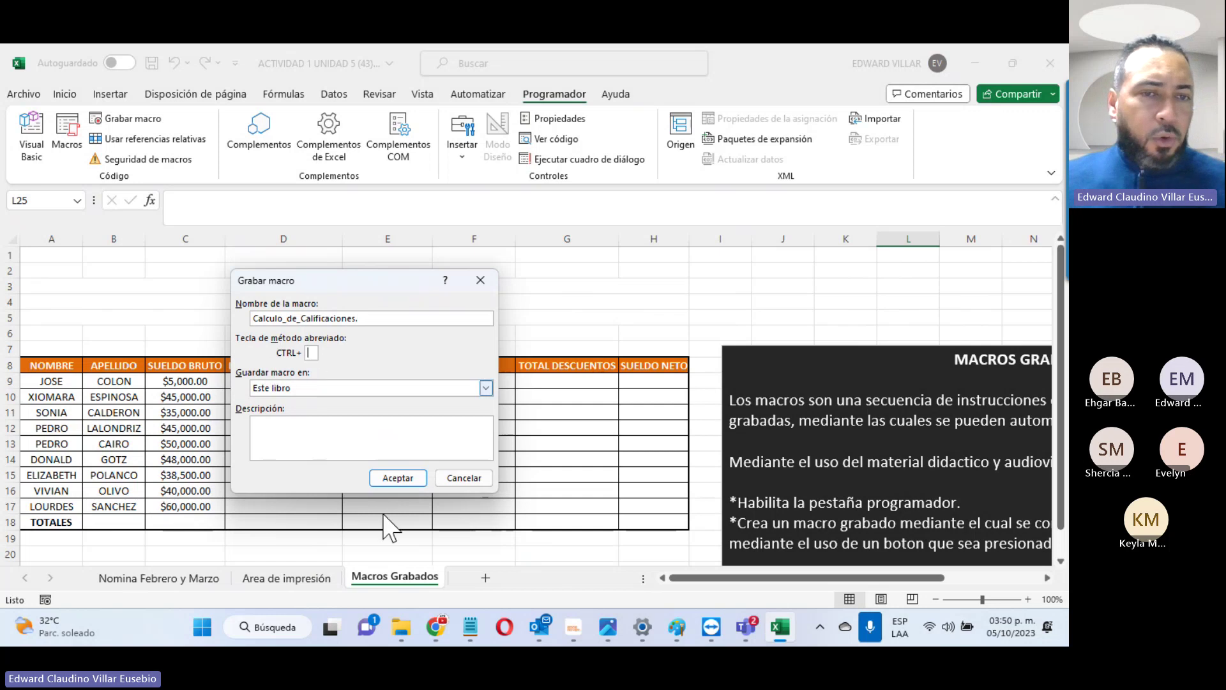
{"action": "type", "text": "e"}
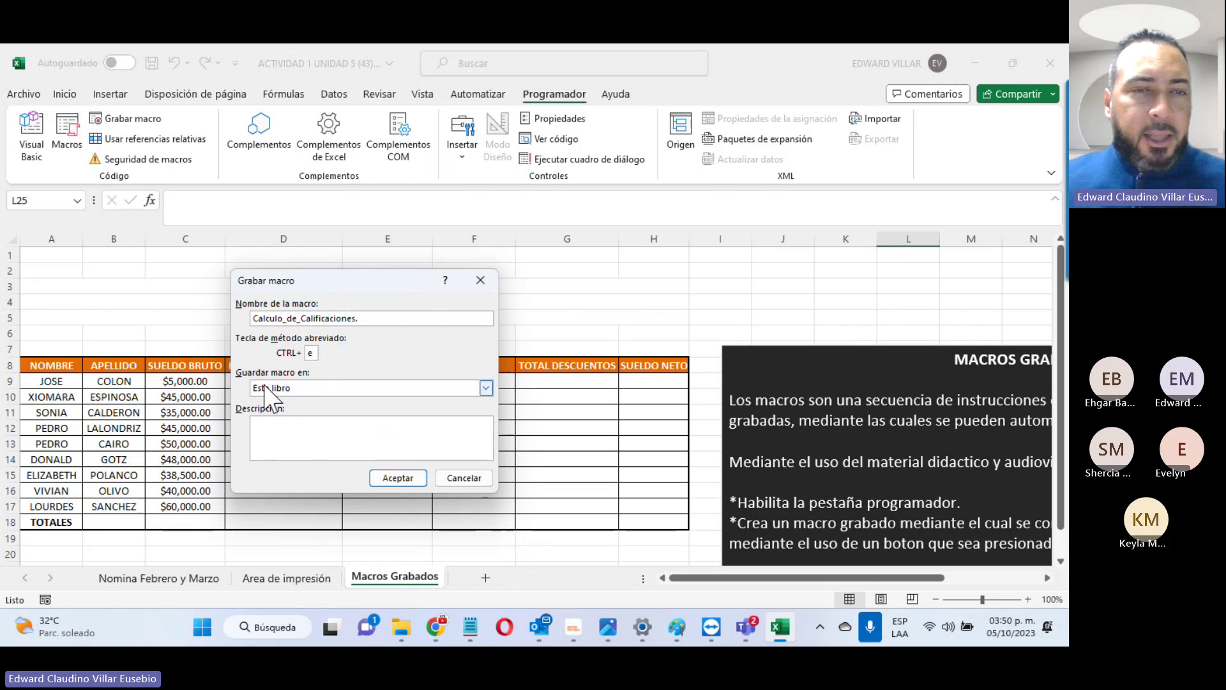
{"action": "left_click", "coordinate": [319, 390]}
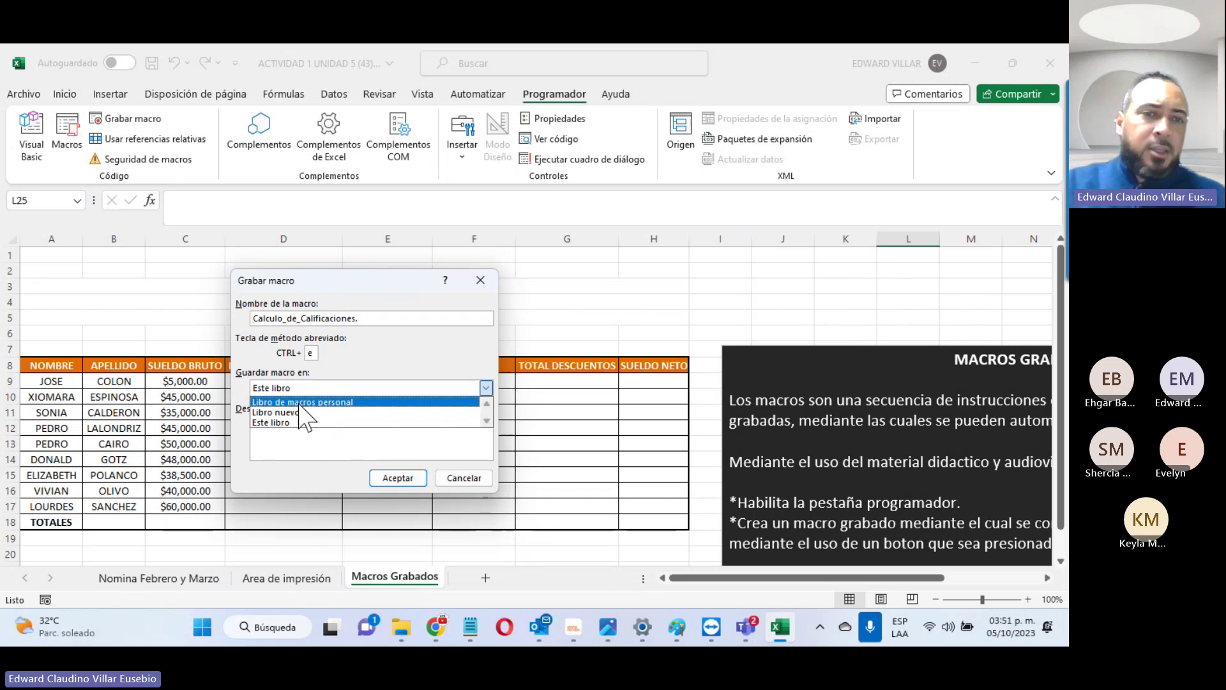
{"action": "left_click", "coordinate": [261, 422]}
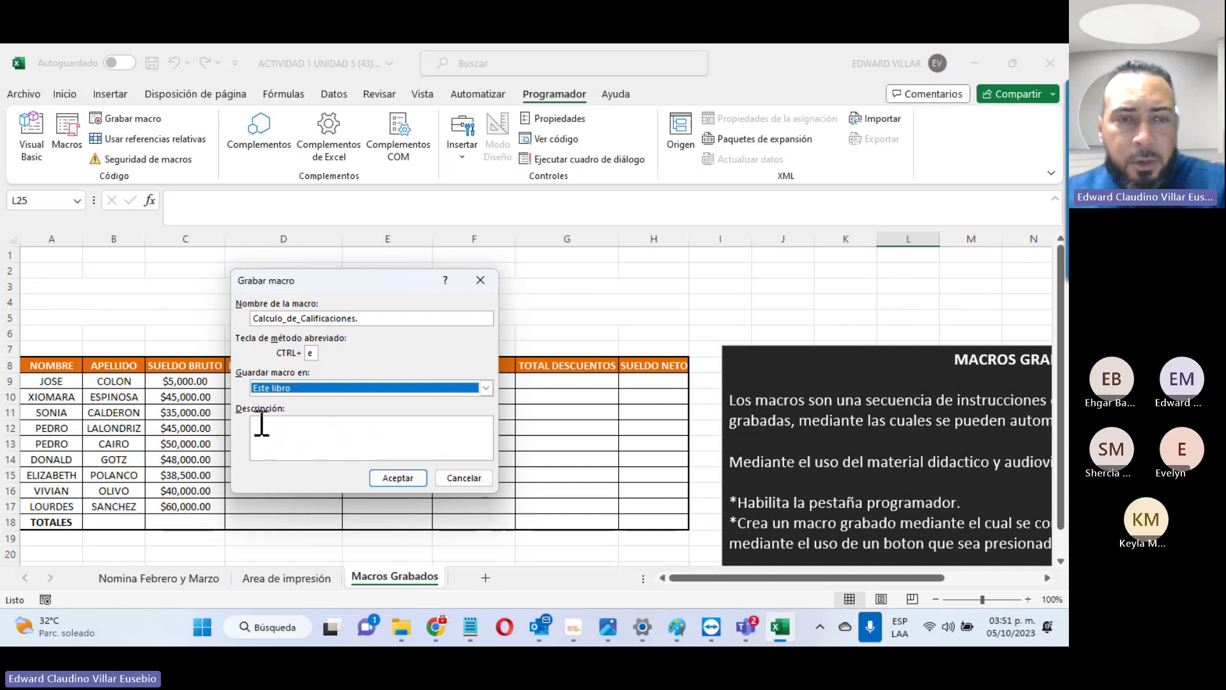
Step: Enter the macro description "Macro utilizado para el calculo de calificaciones."
{"action": "left_click", "coordinate": [320, 447]}
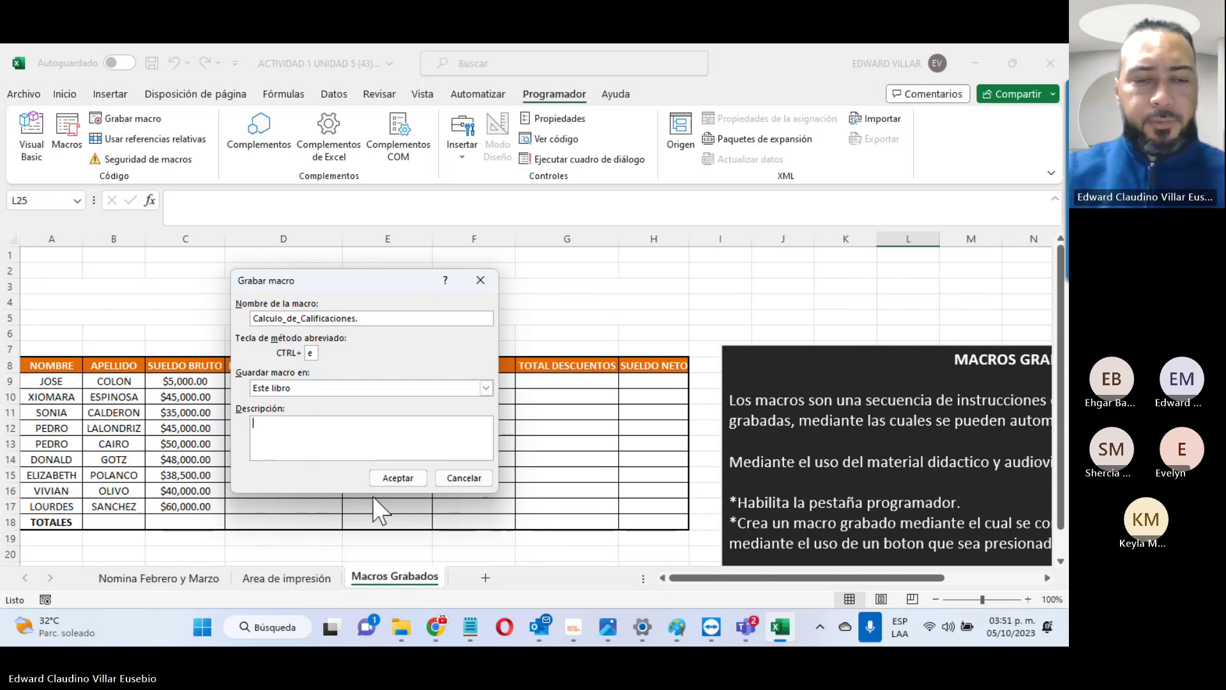
{"action": "type", "text": "M"}
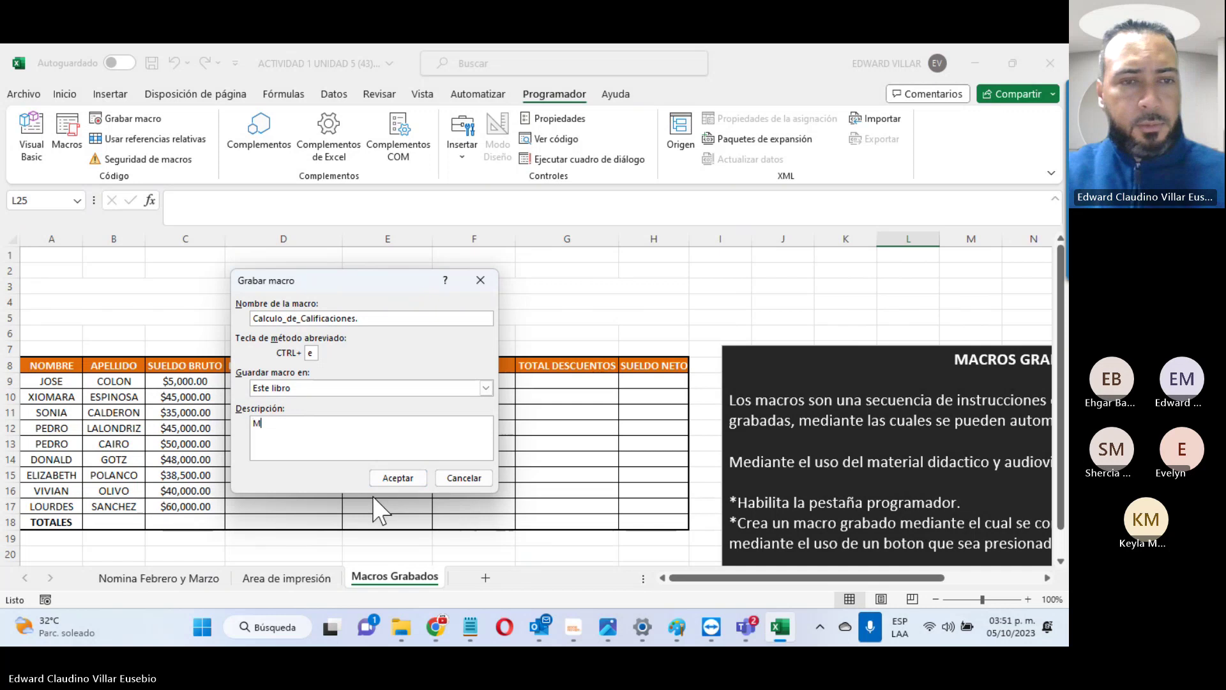
{"action": "type", "text": "acro u"}
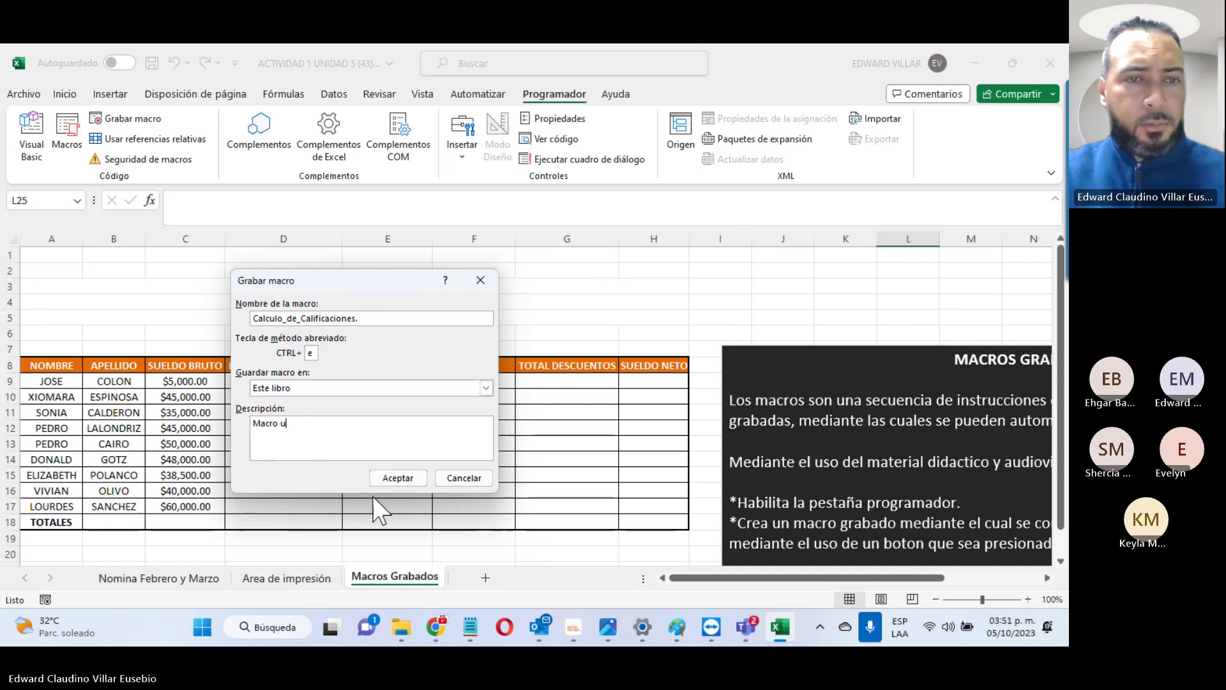
{"action": "type", "text": "tilizado pa"}
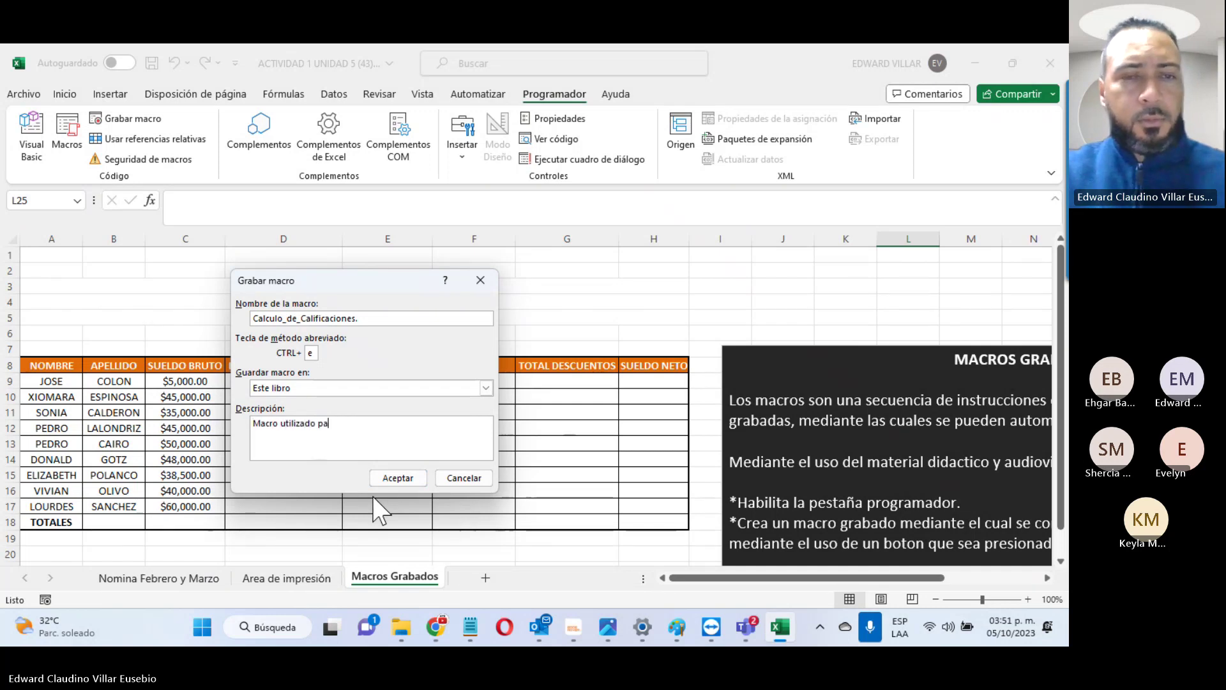
{"action": "type", "text": "ra el "}
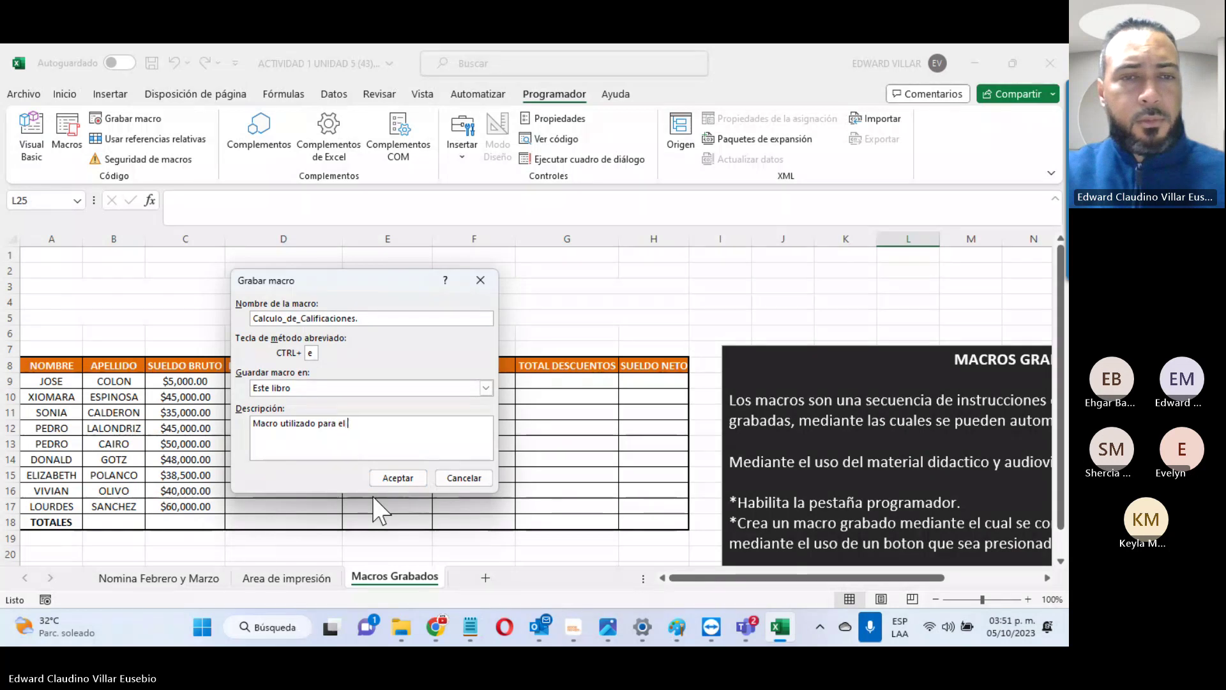
{"action": "type", "text": "calculo d"}
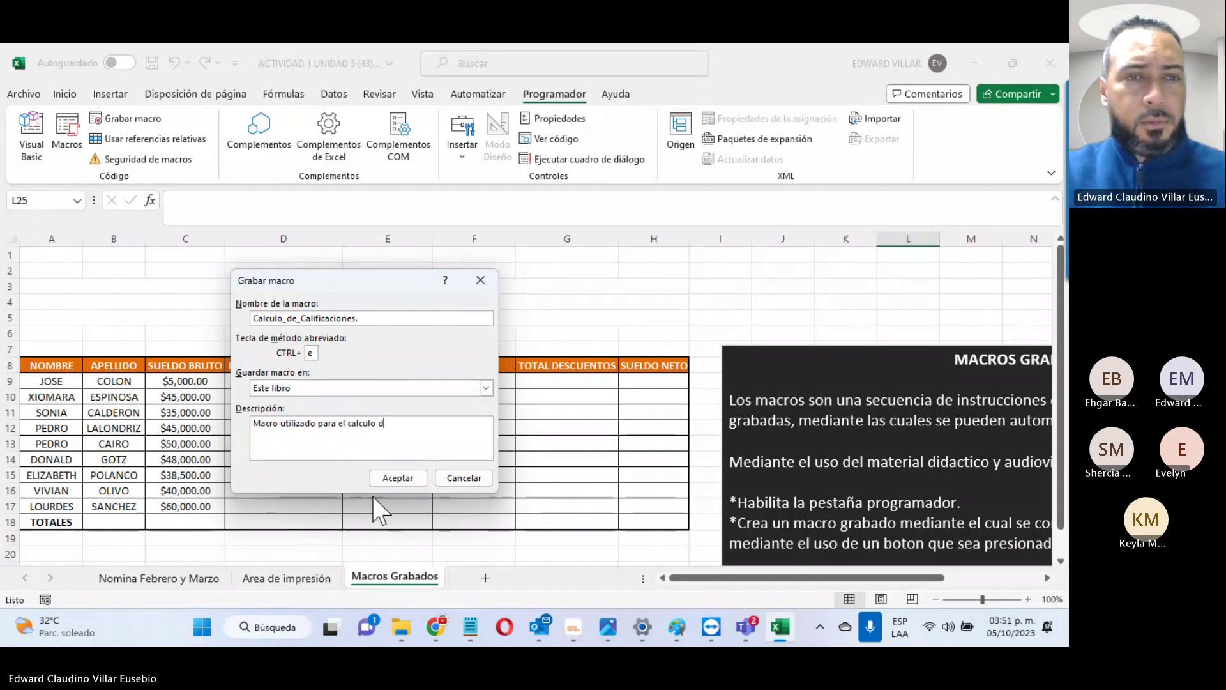
{"action": "type", "text": "e"}
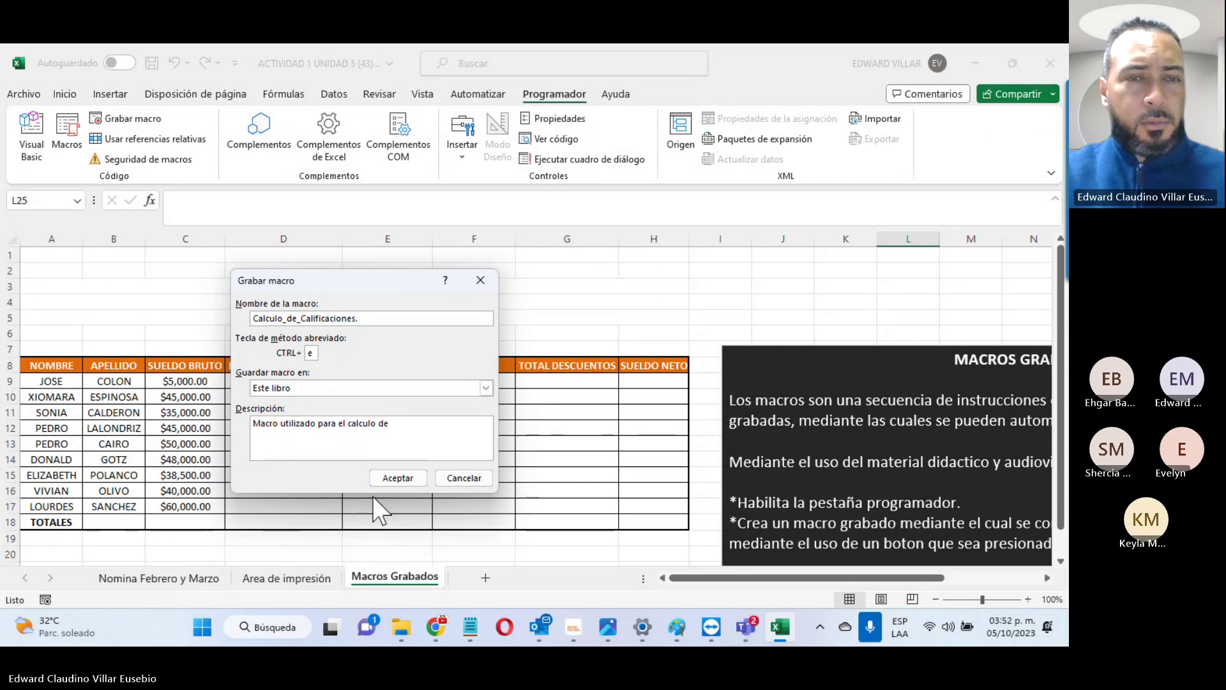
{"action": "type", "text": " calificacione"}
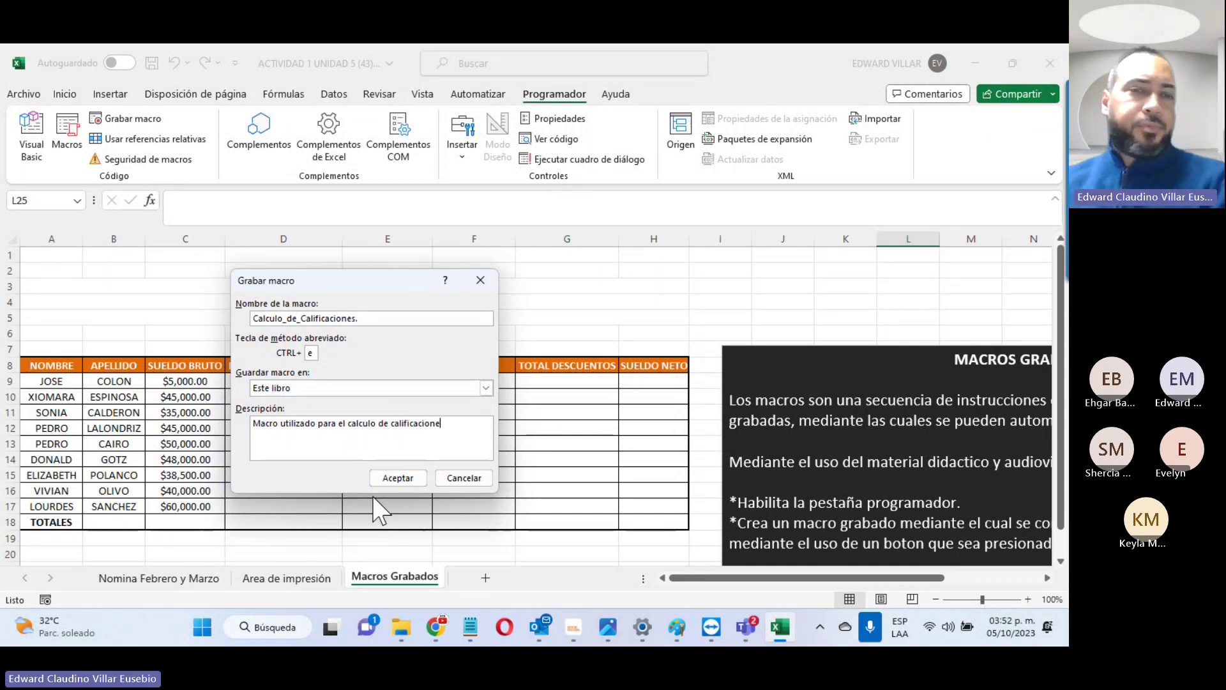
{"action": "type", "text": "s."}
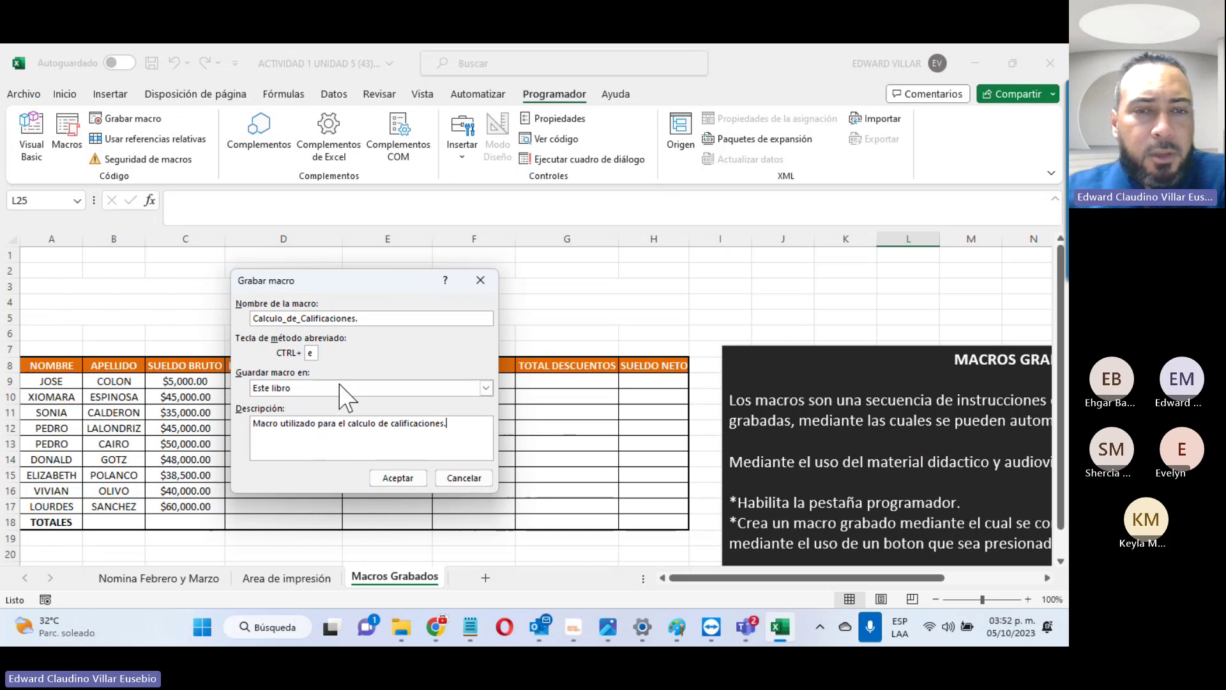
Step: Remove the final period so the macro name is Calculo_de_Calificaciones, and start the recording
{"action": "left_click", "coordinate": [389, 475]}
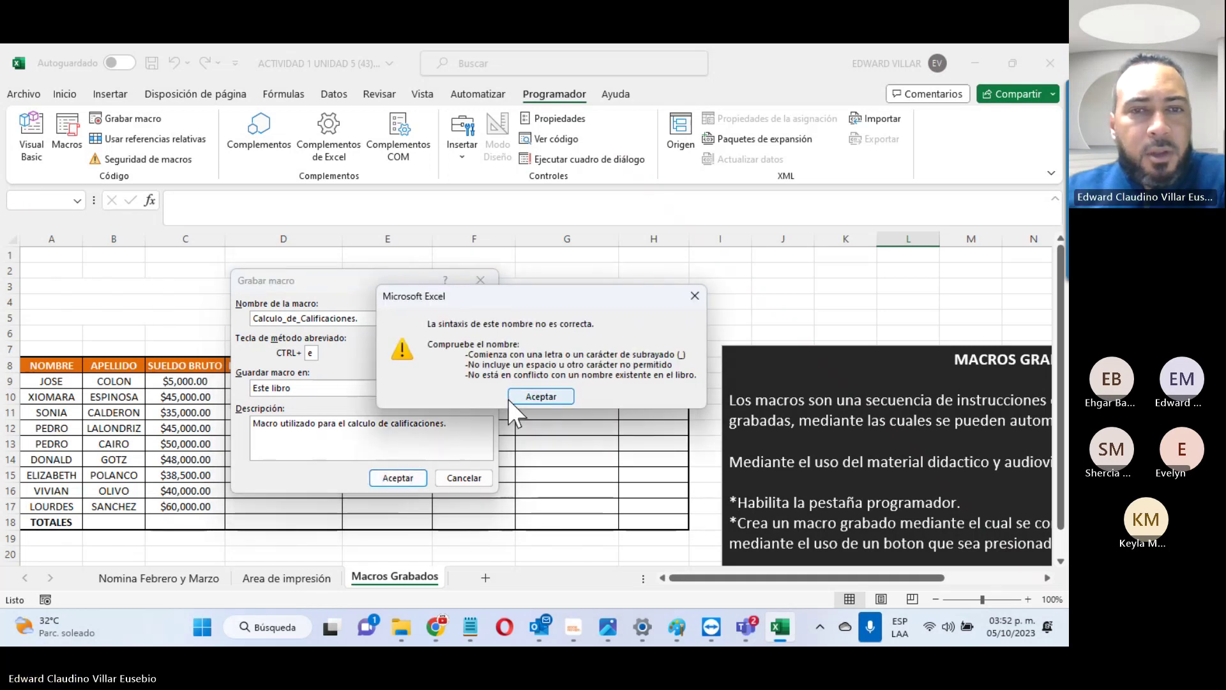
{"action": "left_click", "coordinate": [528, 394]}
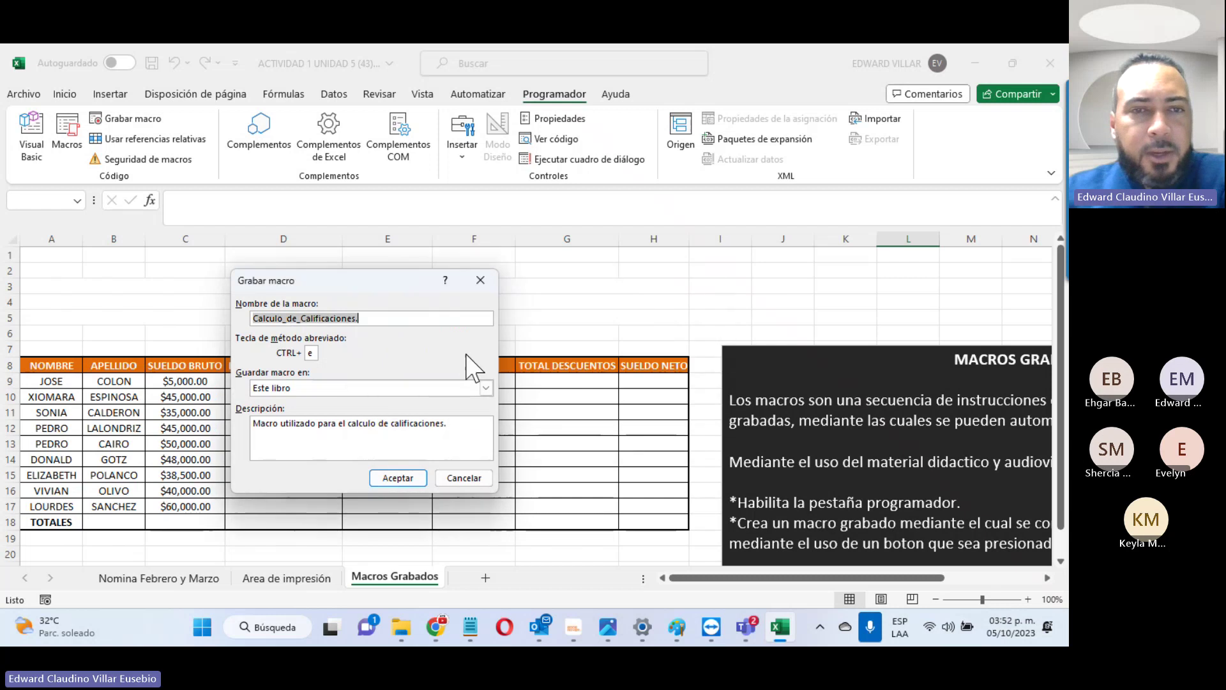
{"action": "left_click", "coordinate": [419, 319]}
{"action": "key", "text": "BackSpace"}
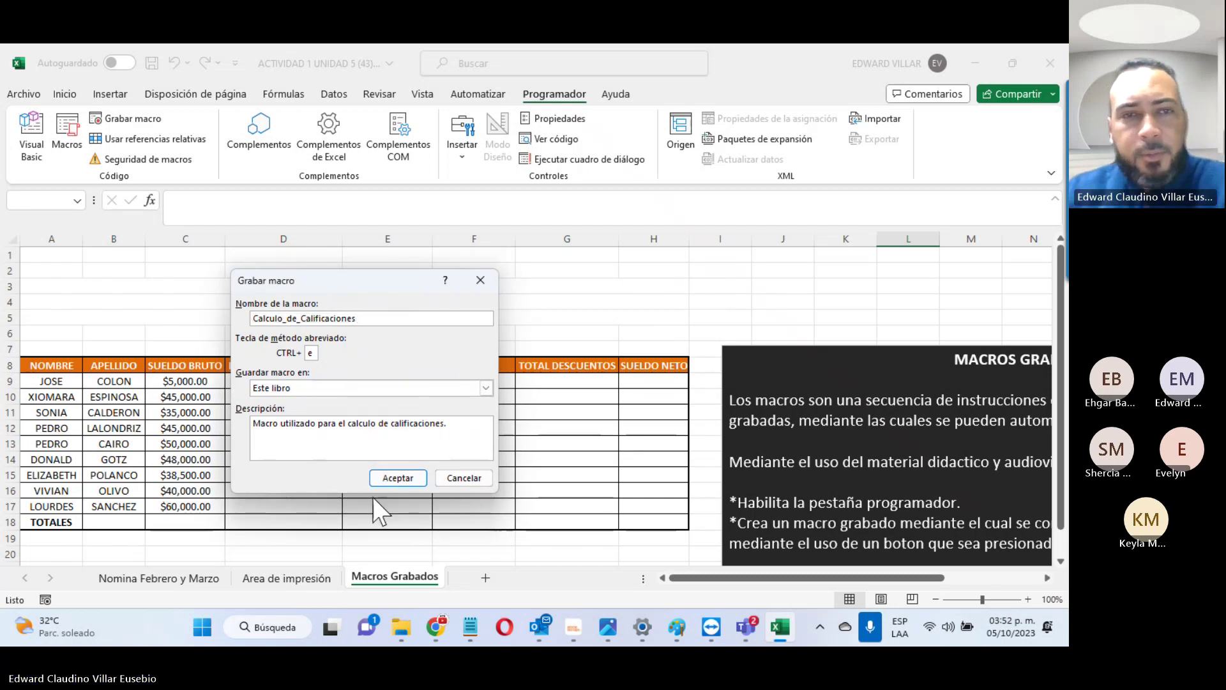
{"action": "left_click", "coordinate": [396, 478]}
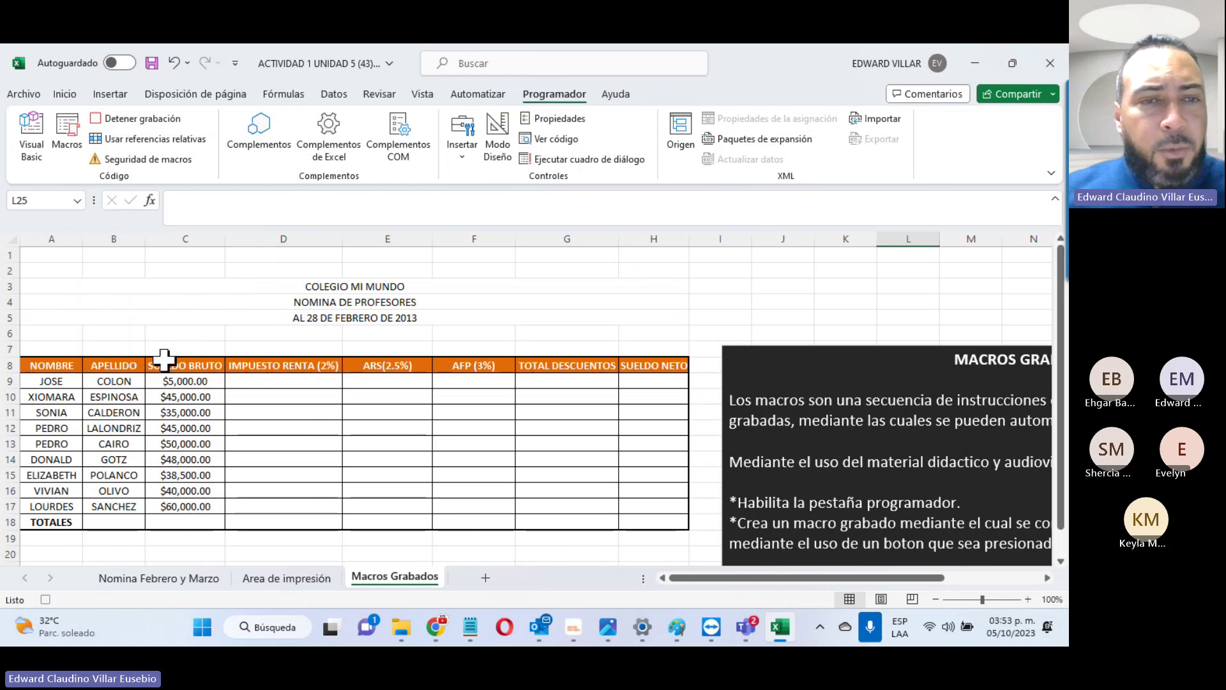
Step: Calculate the 2% income tax in D9 with =C9*2% and fill the formula down to D17
{"action": "left_click", "coordinate": [263, 384]}
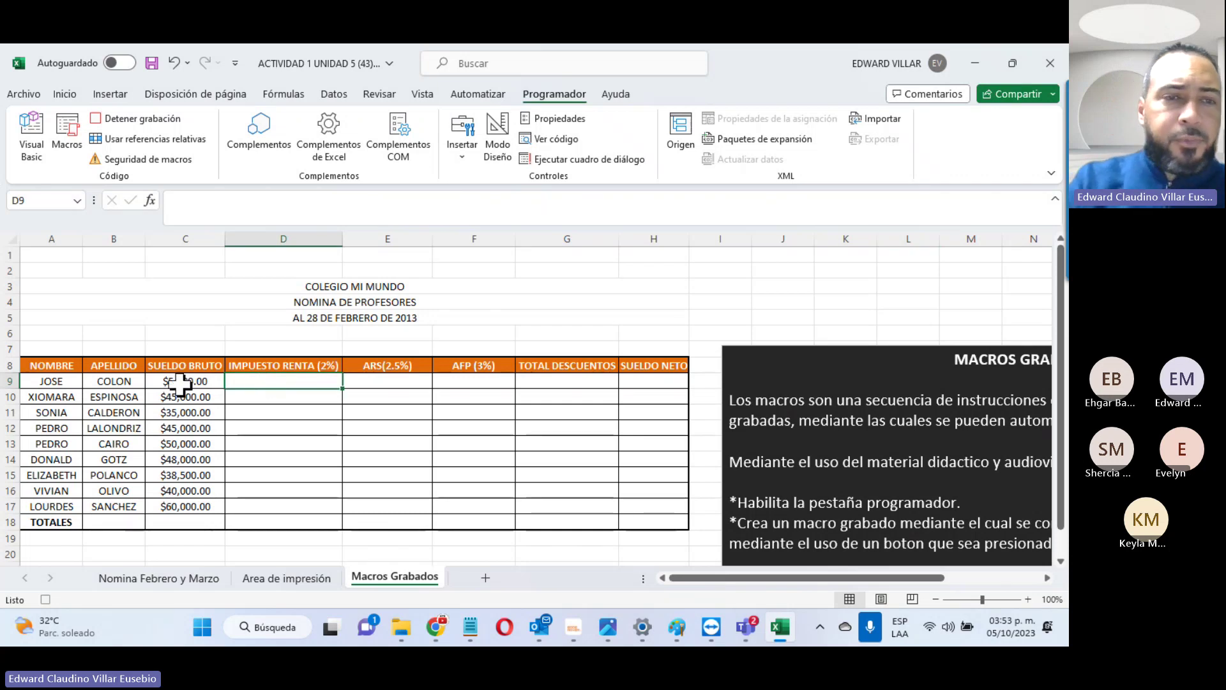
{"action": "type", "text": "="}
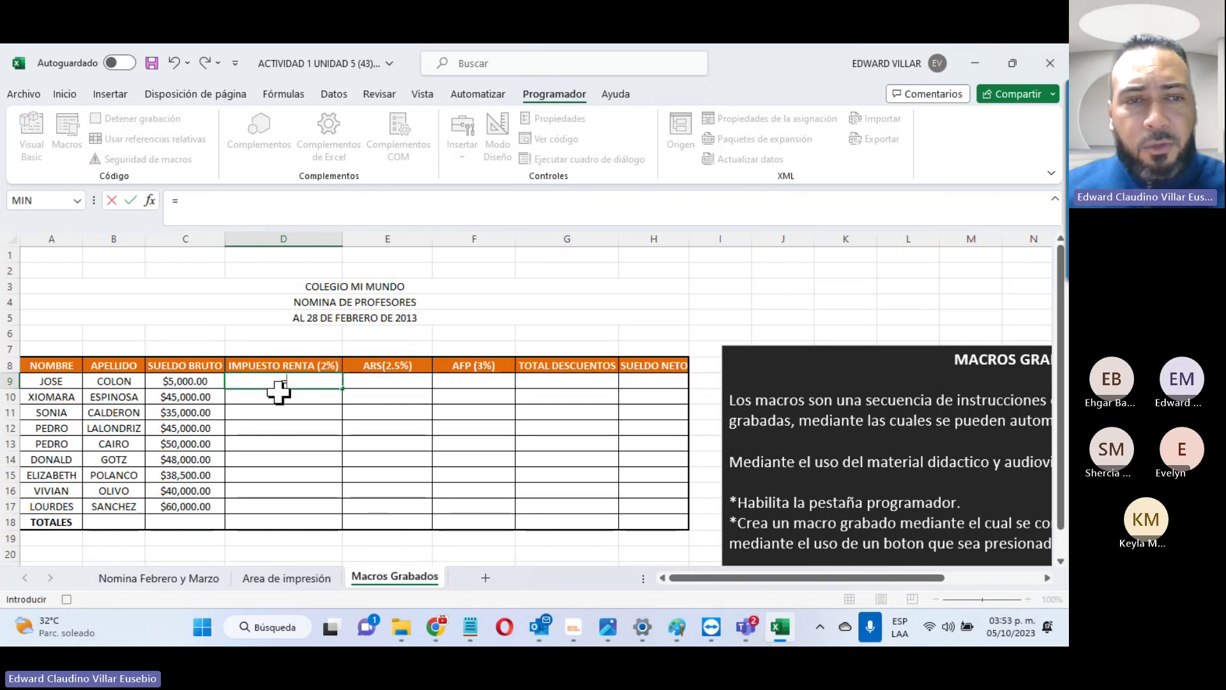
{"action": "left_click", "coordinate": [167, 381]}
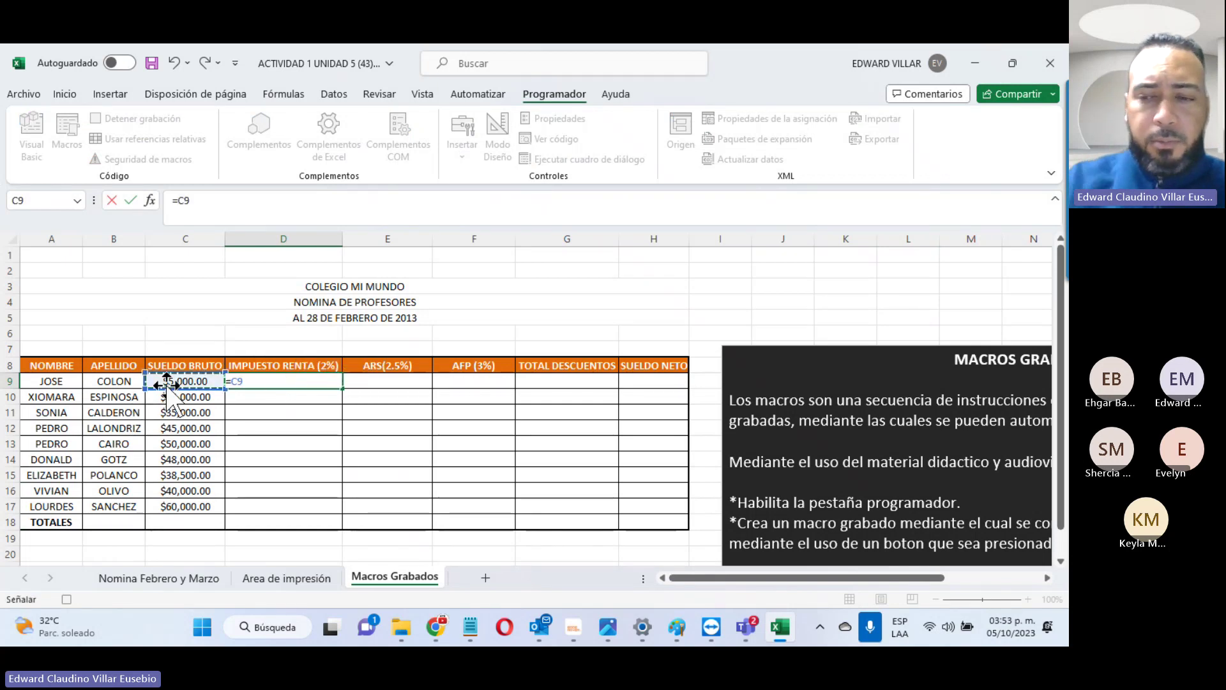
{"action": "type", "text": "*2"}
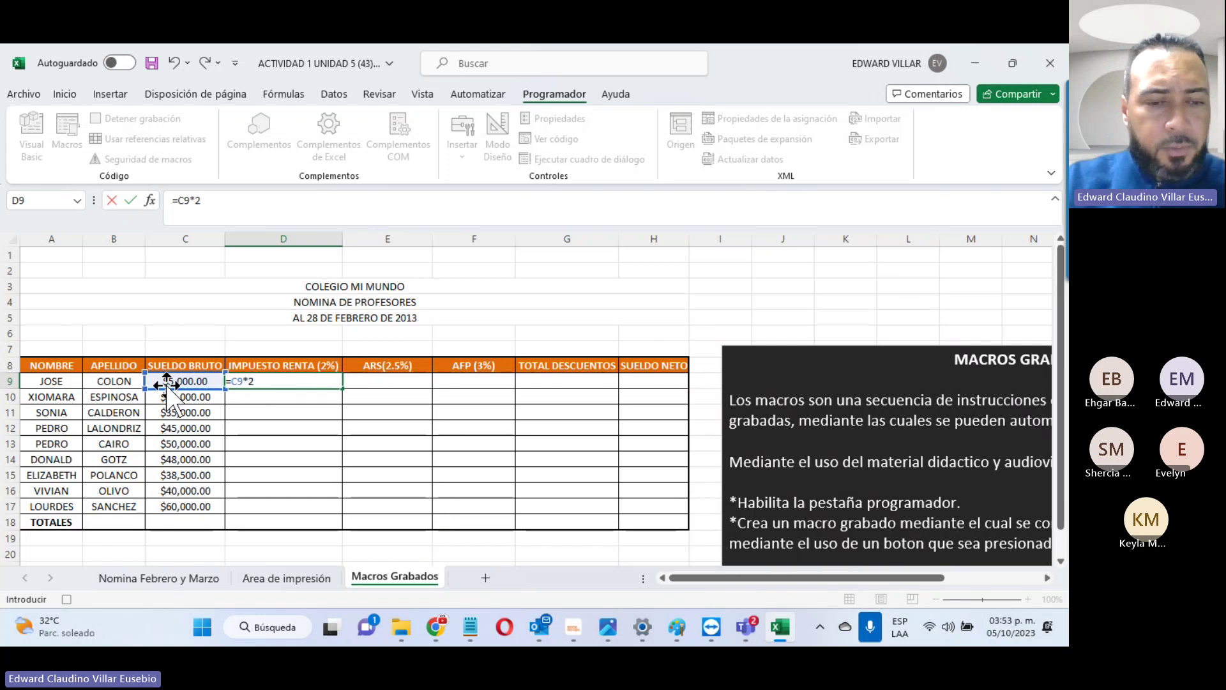
{"action": "type", "text": "%"}
{"action": "key", "text": "Return"}
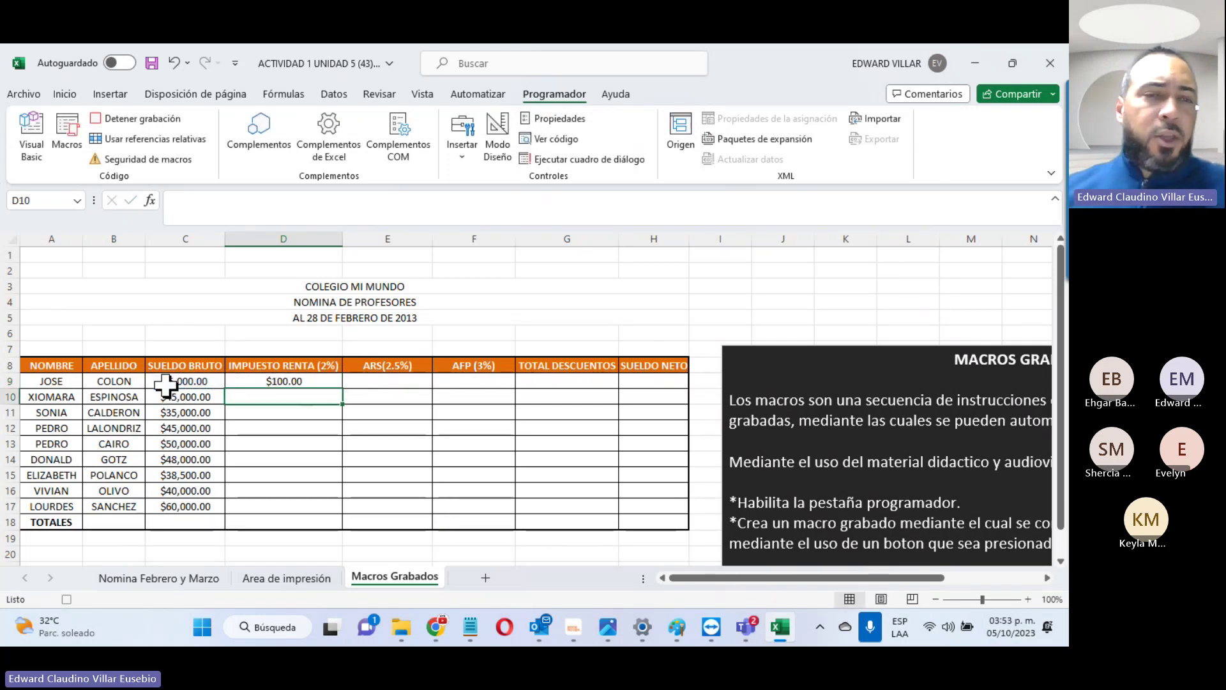
{"action": "left_click", "coordinate": [295, 378]}
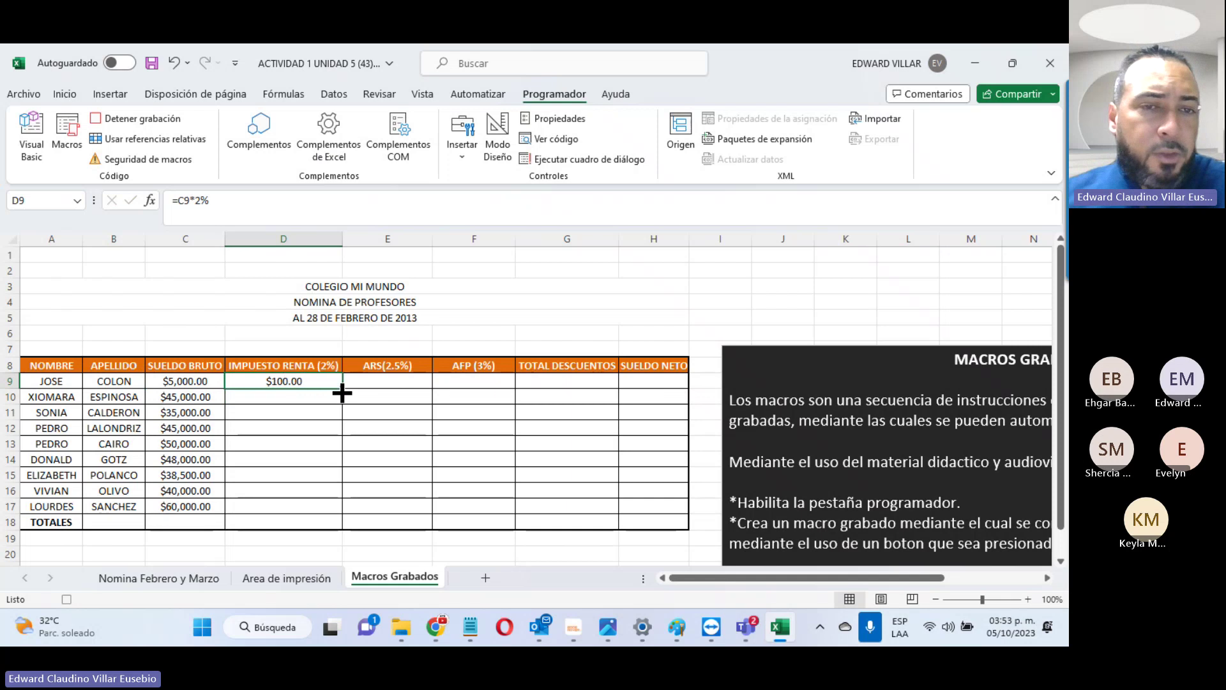
{"action": "left_click_drag", "start_coordinate": [343, 388], "coordinate": [331, 511]}
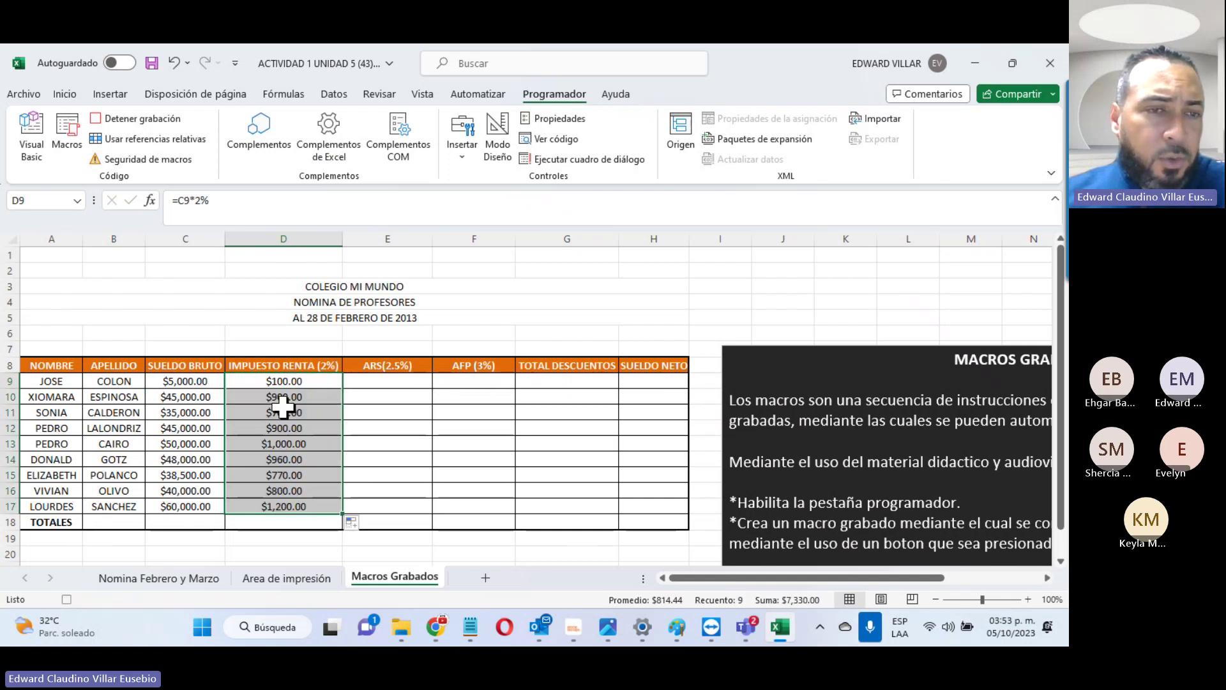
Step: Calculate the 2.5% ARS deduction in E9 with =C9*2.5% and fill the formula down to E17
{"action": "left_click", "coordinate": [407, 382]}
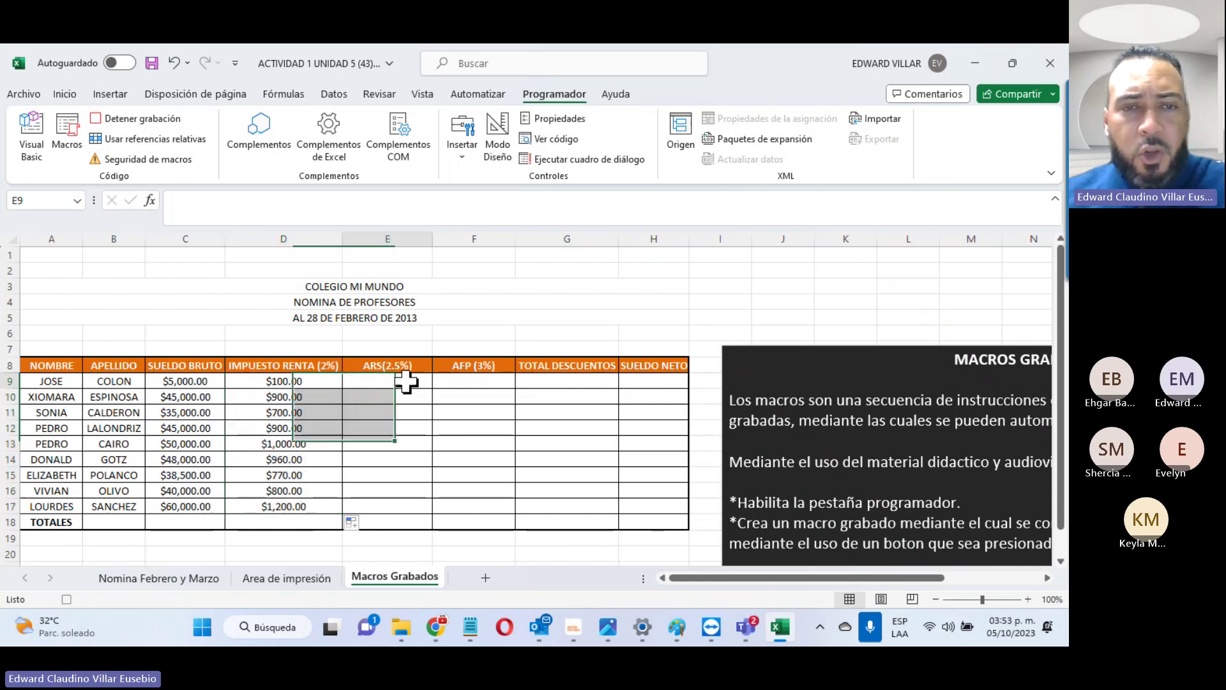
{"action": "type", "text": "="}
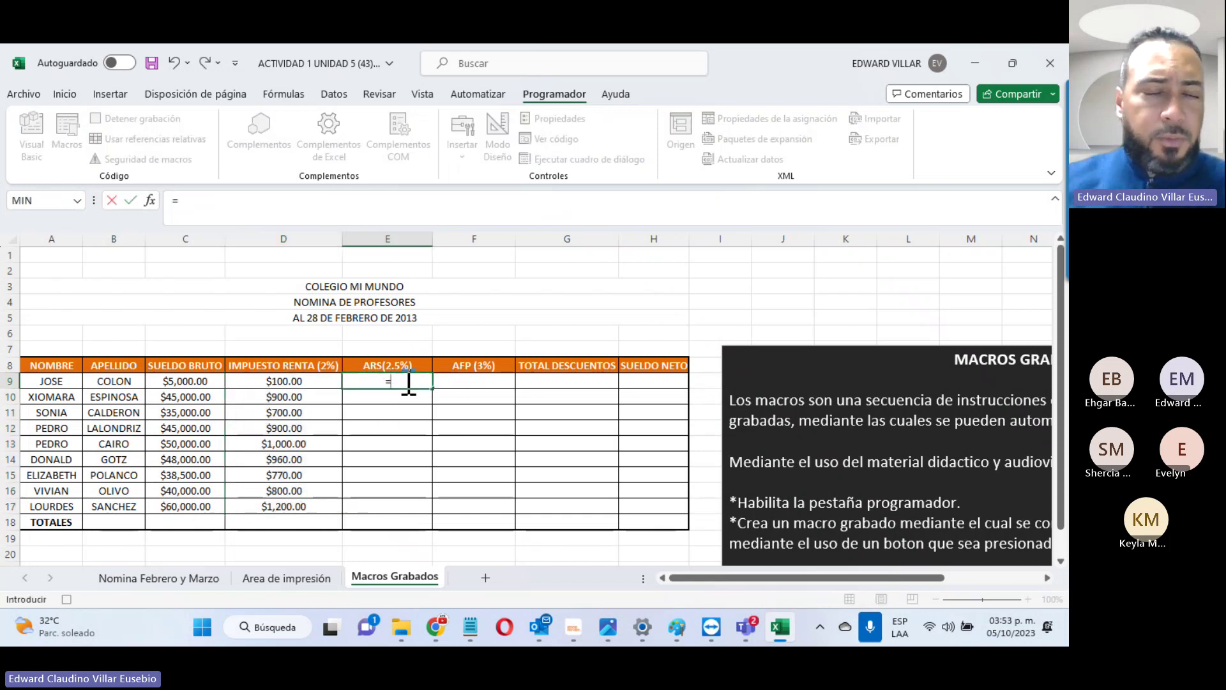
{"action": "left_click", "coordinate": [208, 382]}
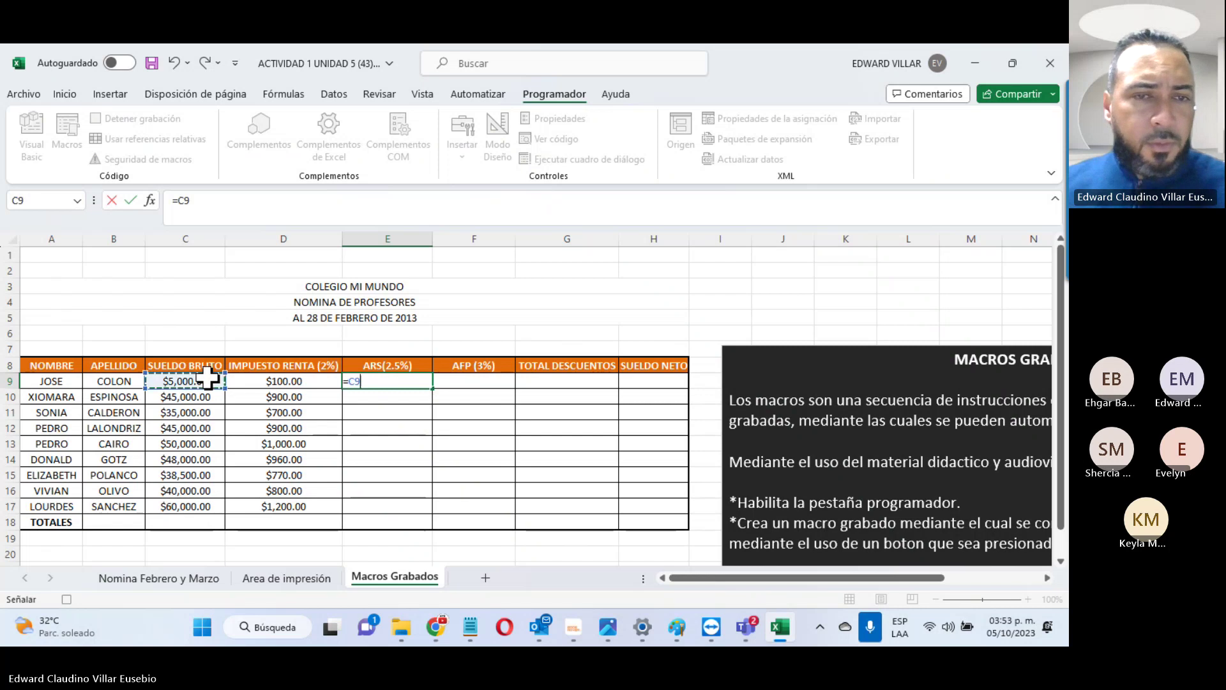
{"action": "type", "text": "*"}
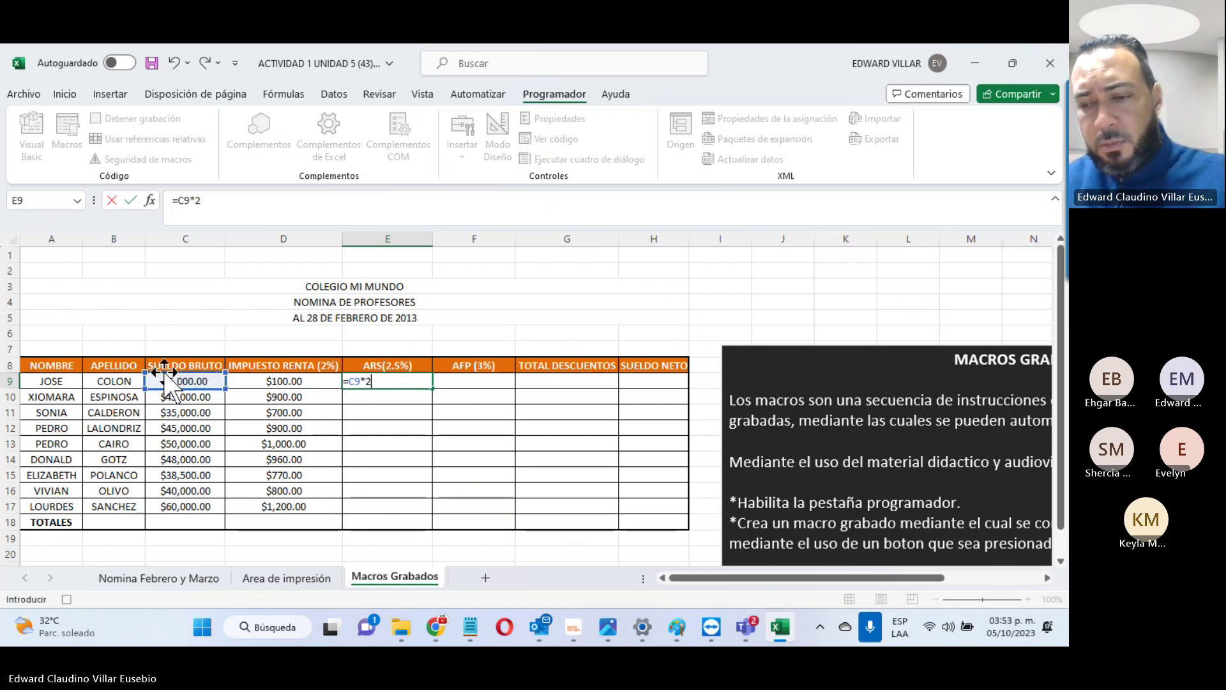
{"action": "type", "text": "2.5"}
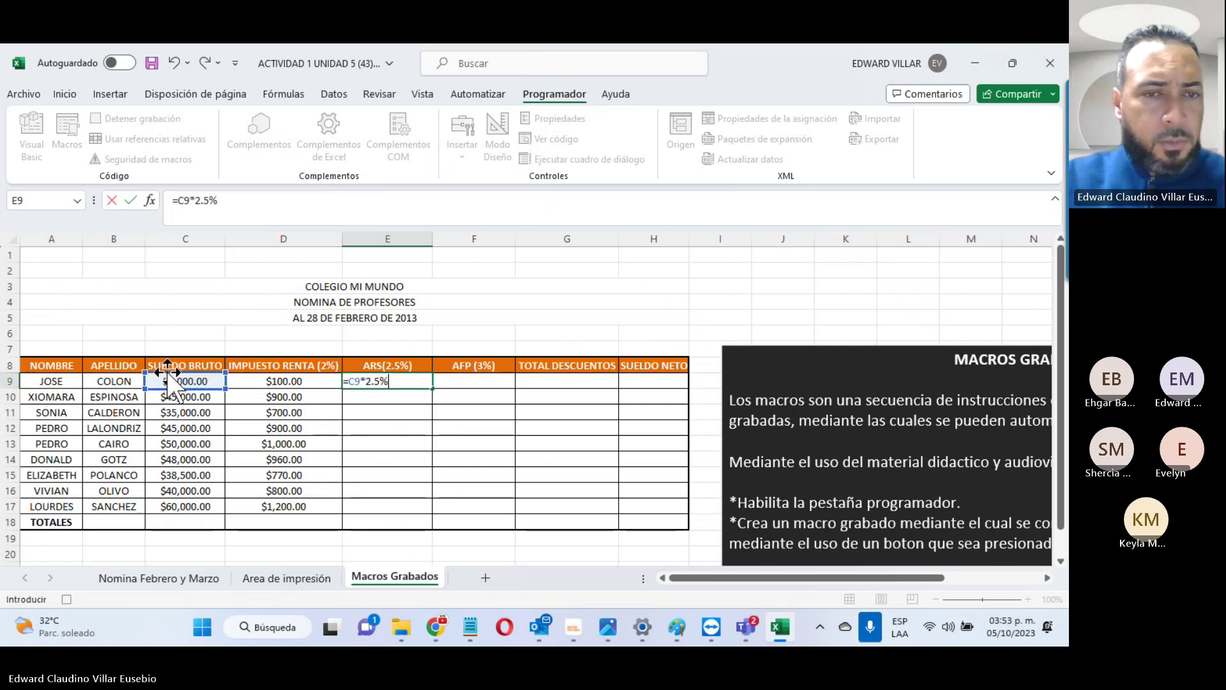
{"action": "key", "text": "Return"}
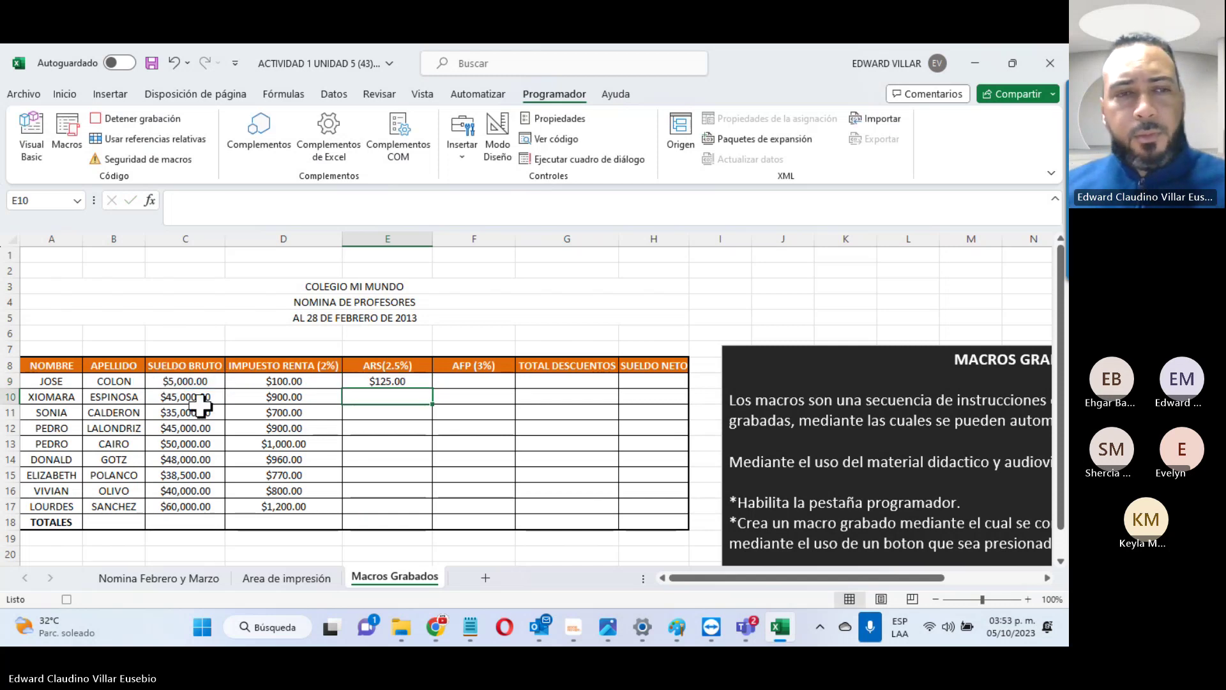
{"action": "left_click", "coordinate": [385, 381]}
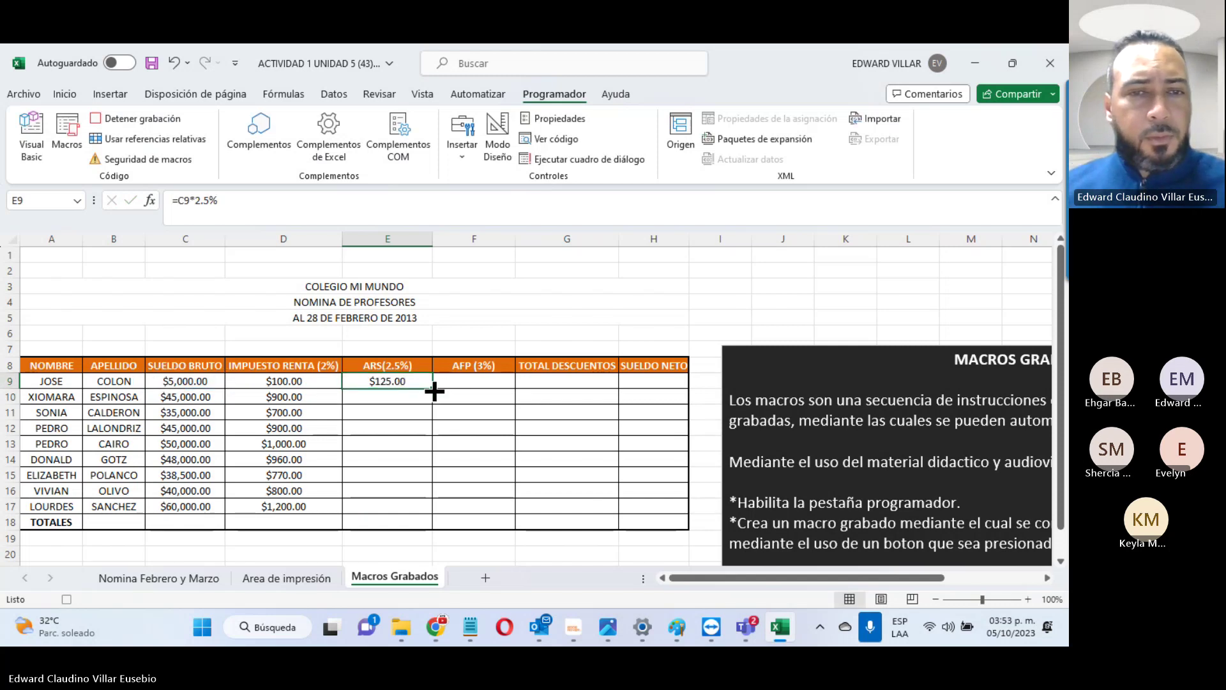
{"action": "left_click_drag", "start_coordinate": [432, 386], "coordinate": [418, 511]}
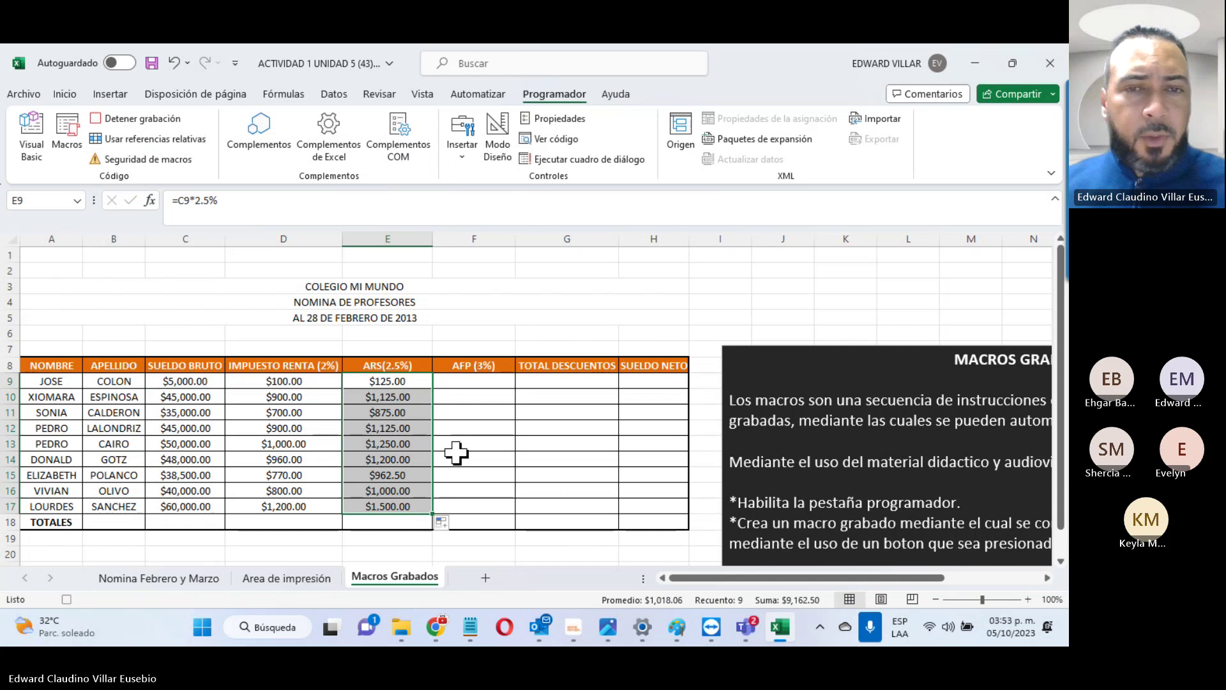
Step: Calculate the 3% AFP deduction in F9 with =C9*3% and fill the formula down to F17
{"action": "left_click", "coordinate": [476, 381]}
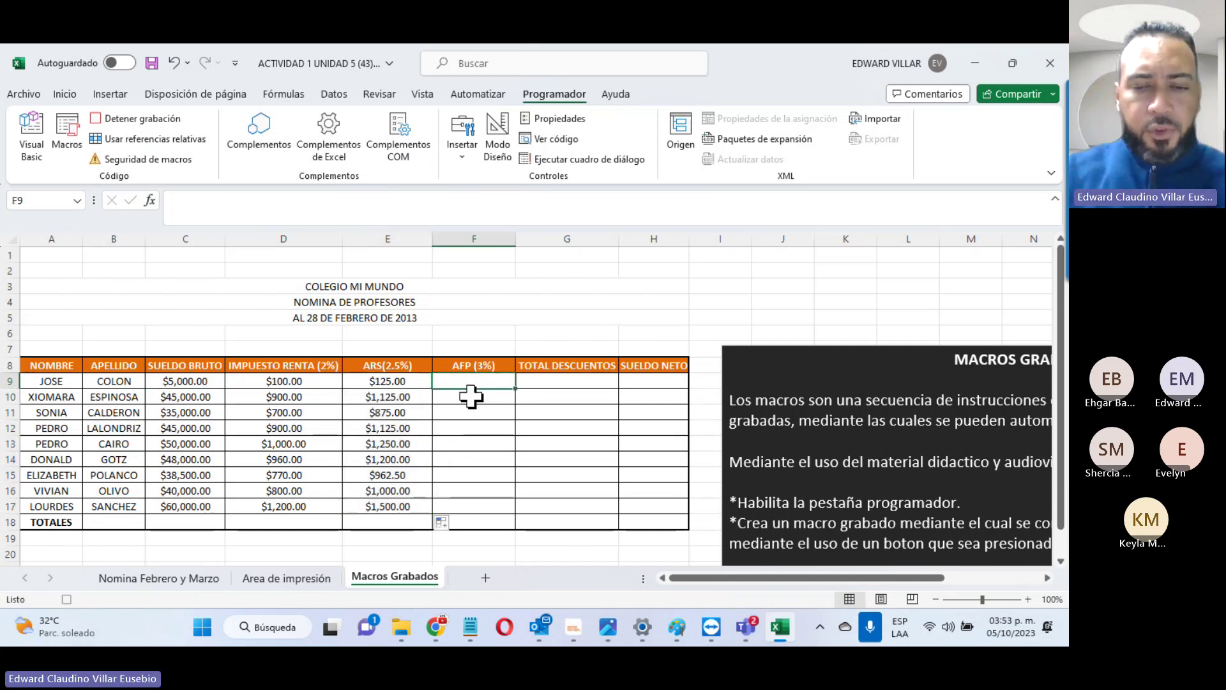
{"action": "type", "text": "="}
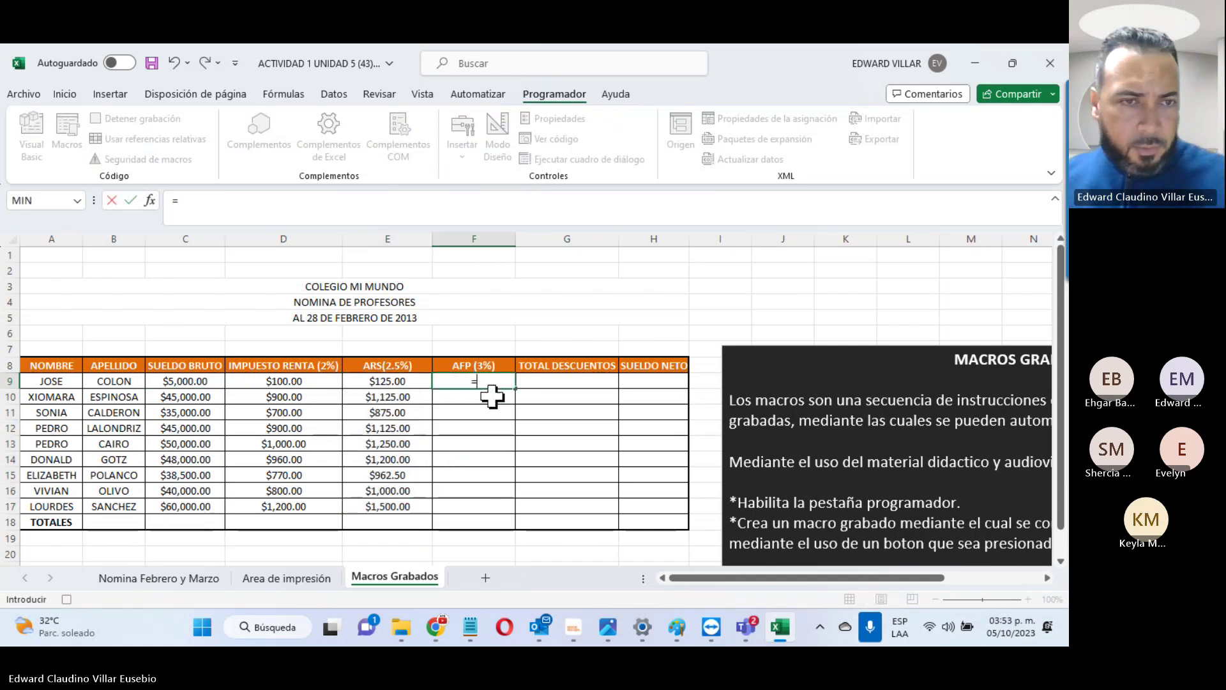
{"action": "left_click", "coordinate": [212, 381]}
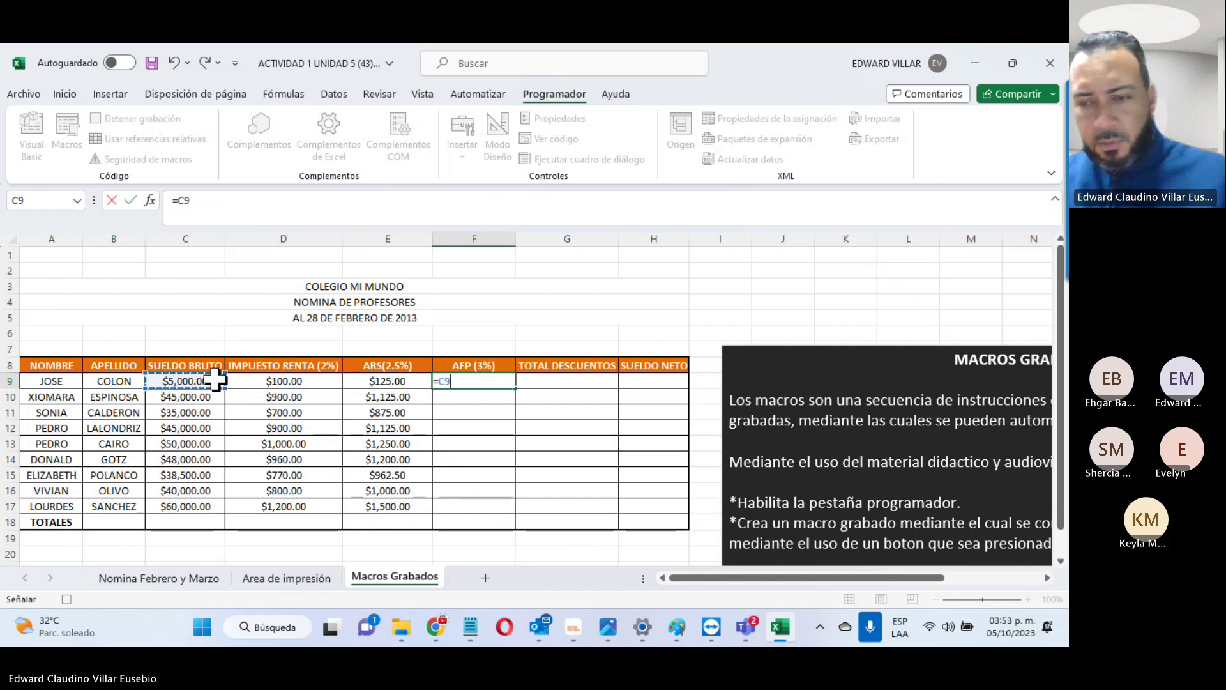
{"action": "type", "text": "*3"}
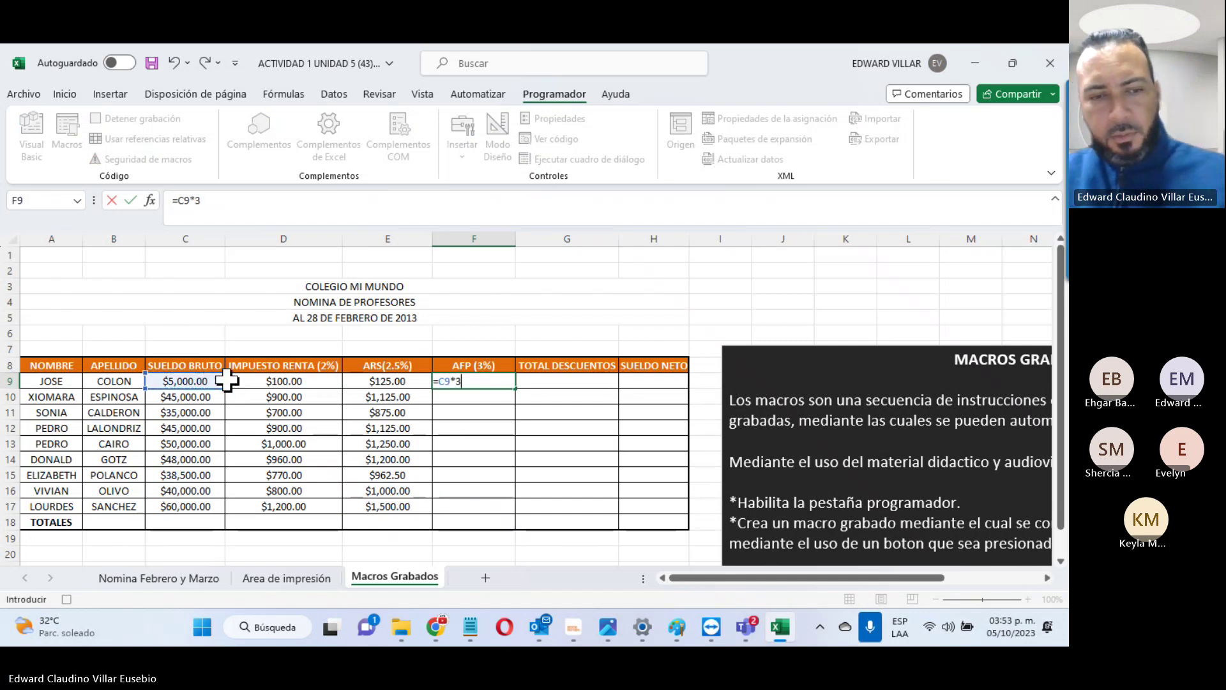
{"action": "type", "text": "%"}
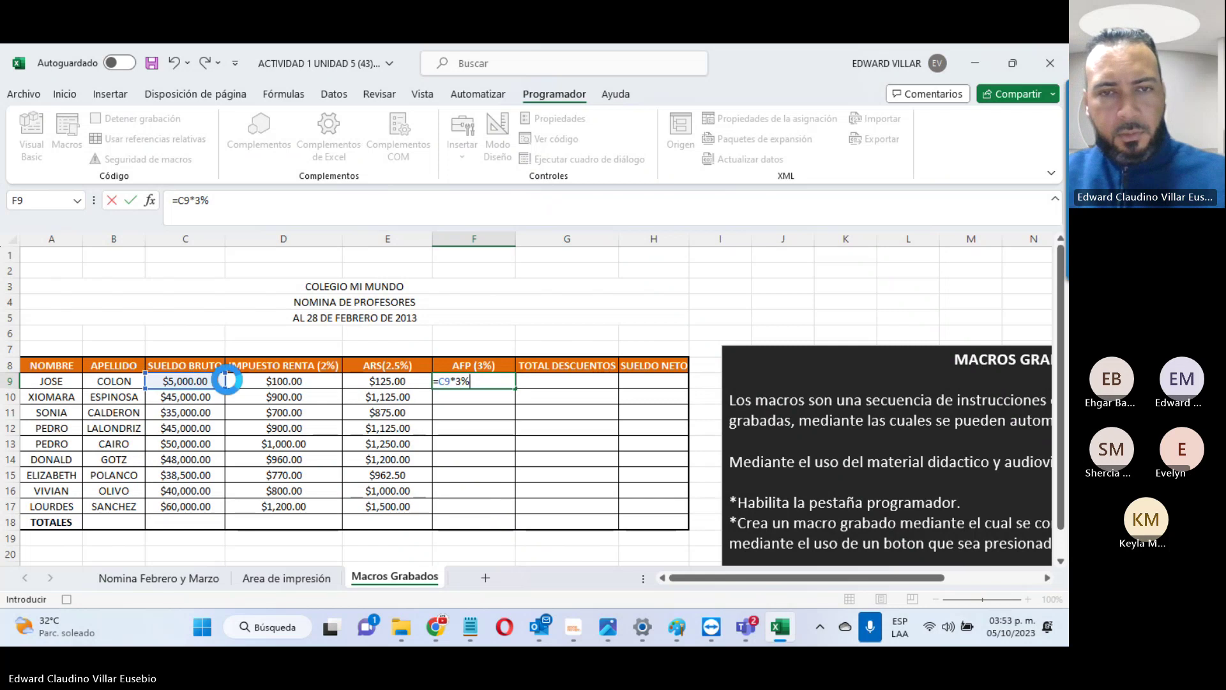
{"action": "key", "text": "Return"}
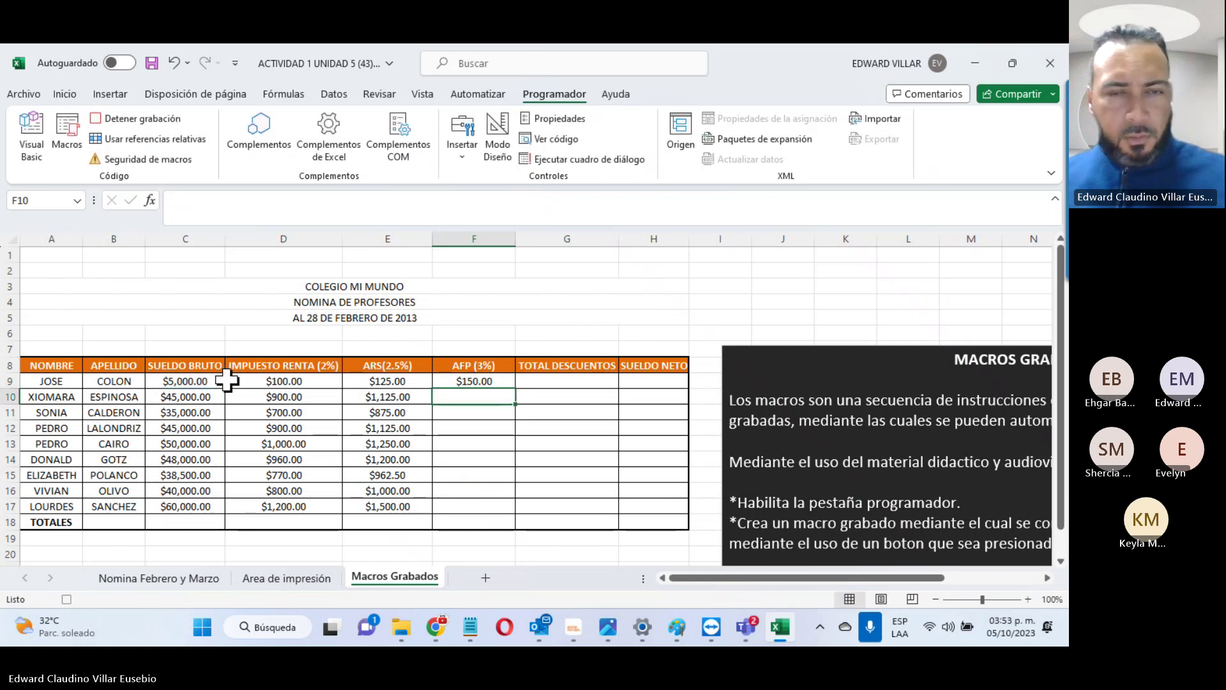
{"action": "left_click", "coordinate": [465, 381]}
{"action": "left_click_drag", "start_coordinate": [513, 388], "coordinate": [500, 509]}
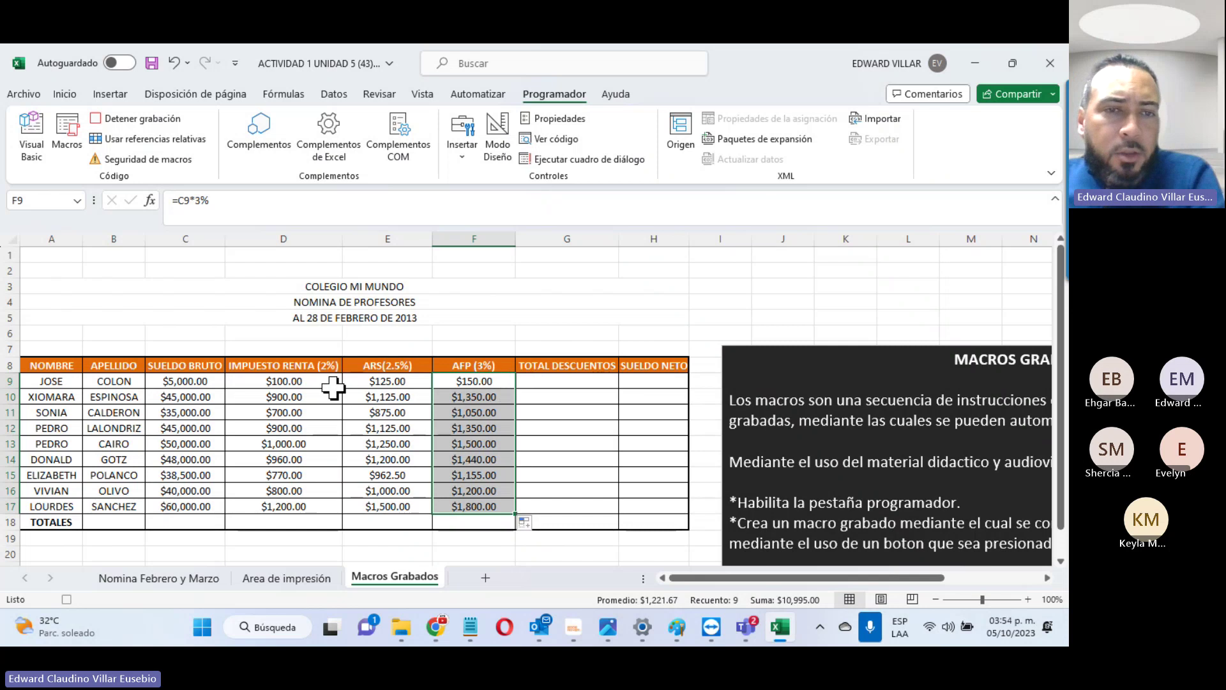
Step: Total the deductions in G9 with an AutoSum of D9:F9 and fill the formula down to G17
{"action": "left_click", "coordinate": [262, 382]}
{"action": "left_click_drag", "start_coordinate": [347, 381], "coordinate": [524, 381]}
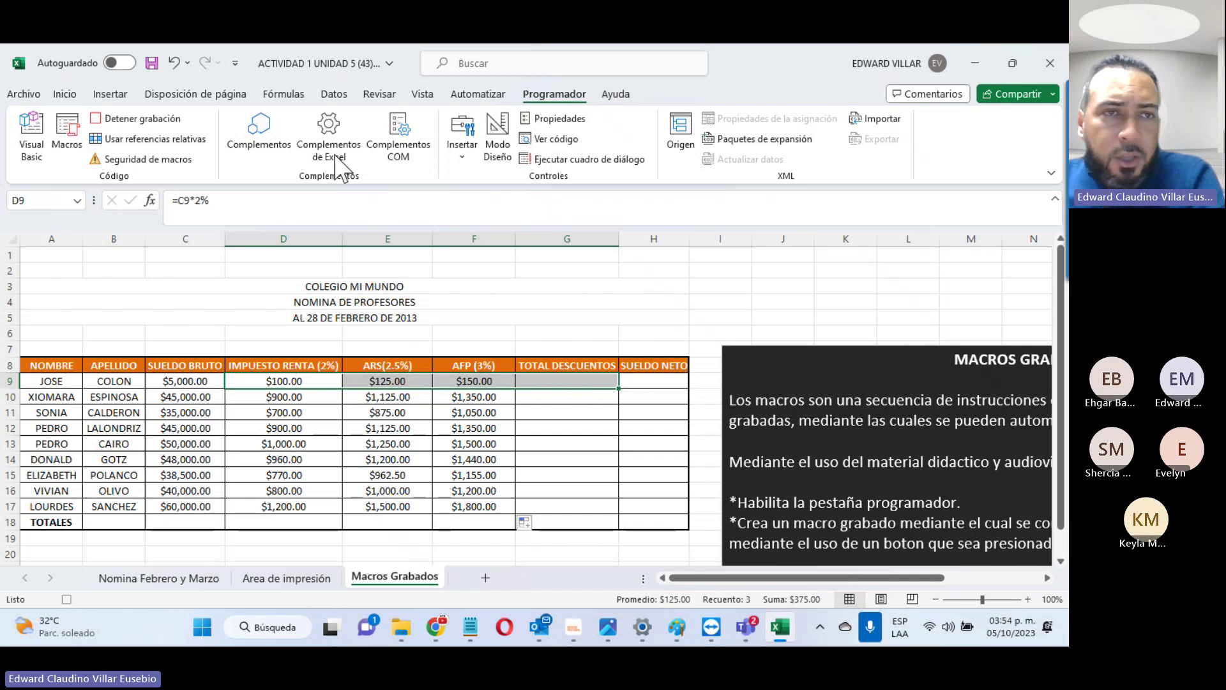
{"action": "left_click", "coordinate": [64, 94]}
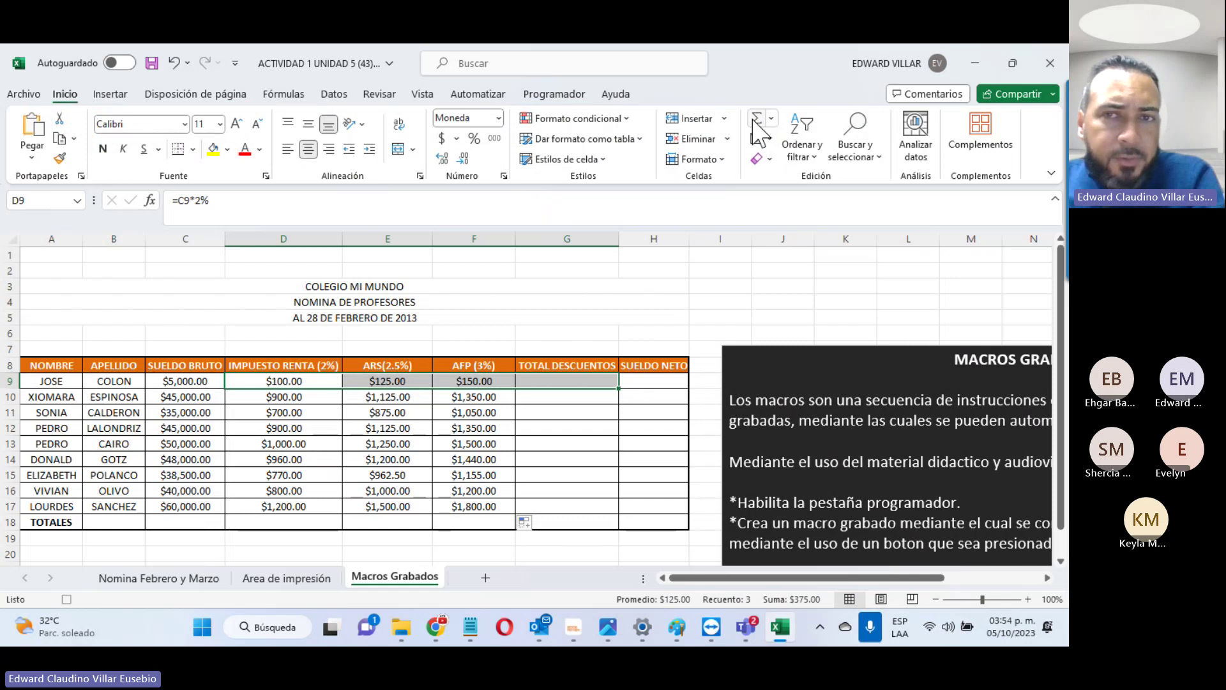
{"action": "left_click", "coordinate": [756, 118]}
{"action": "left_click", "coordinate": [596, 383]}
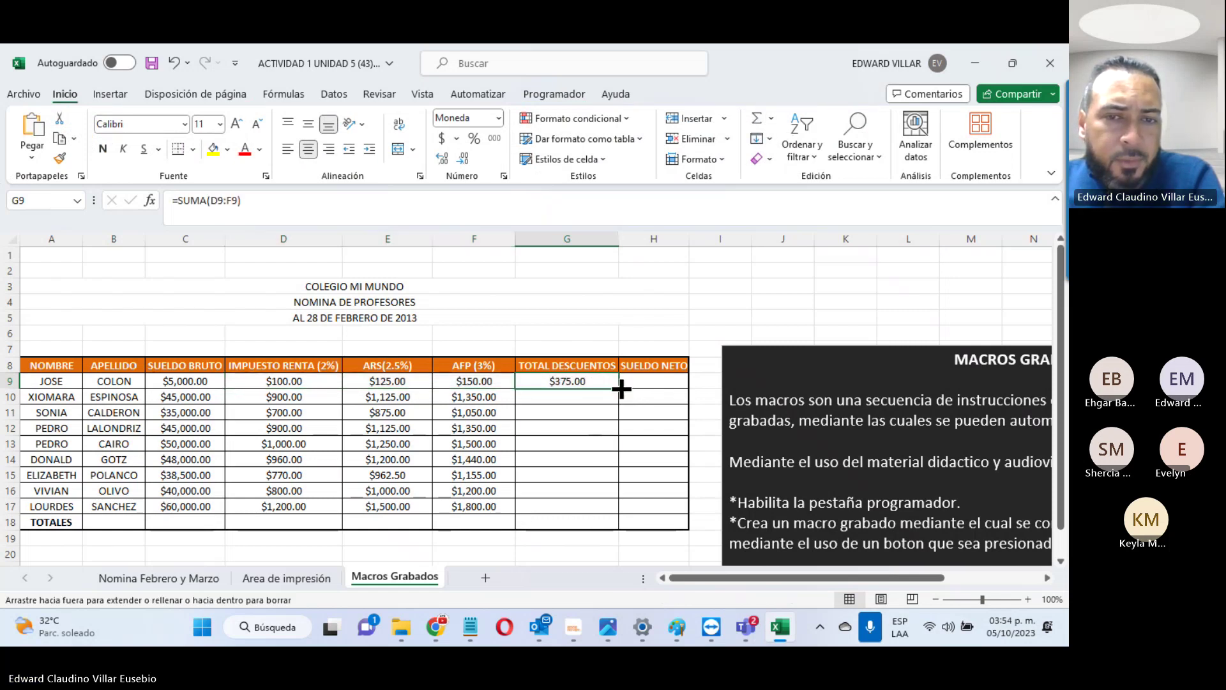
{"action": "left_click_drag", "start_coordinate": [621, 388], "coordinate": [598, 508]}
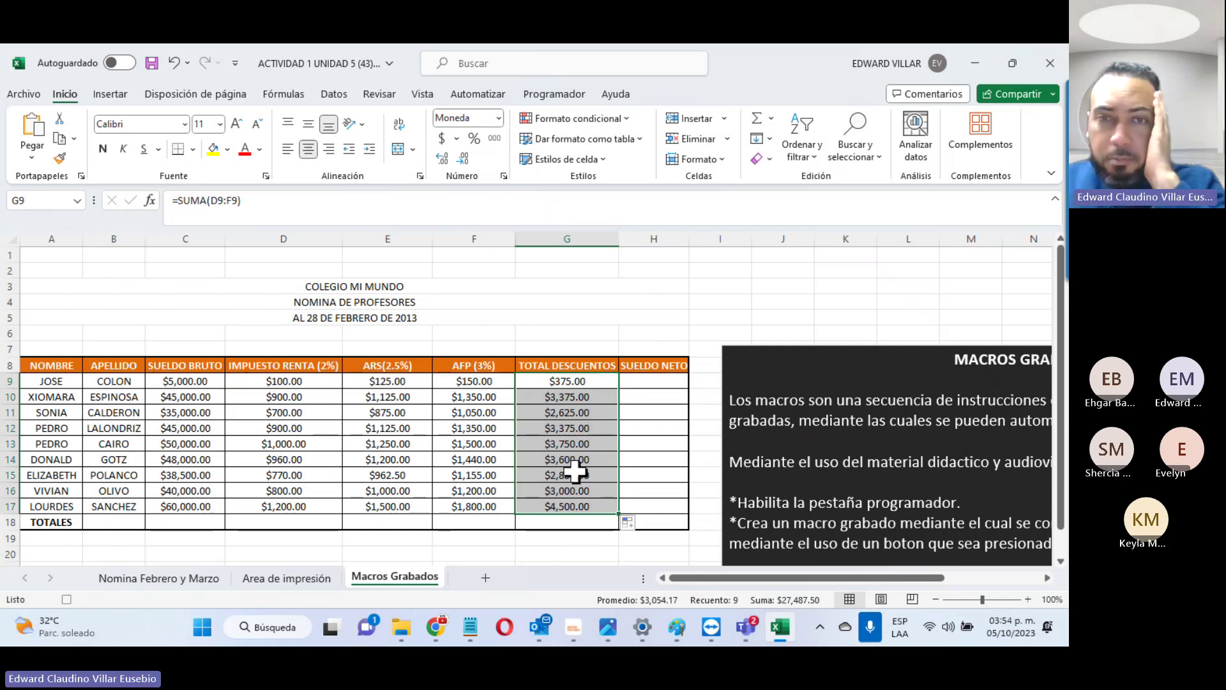
Step: Calculate the net salary in H9 with =C9-G9 and fill the formula down to H17
{"action": "left_click", "coordinate": [790, 401]}
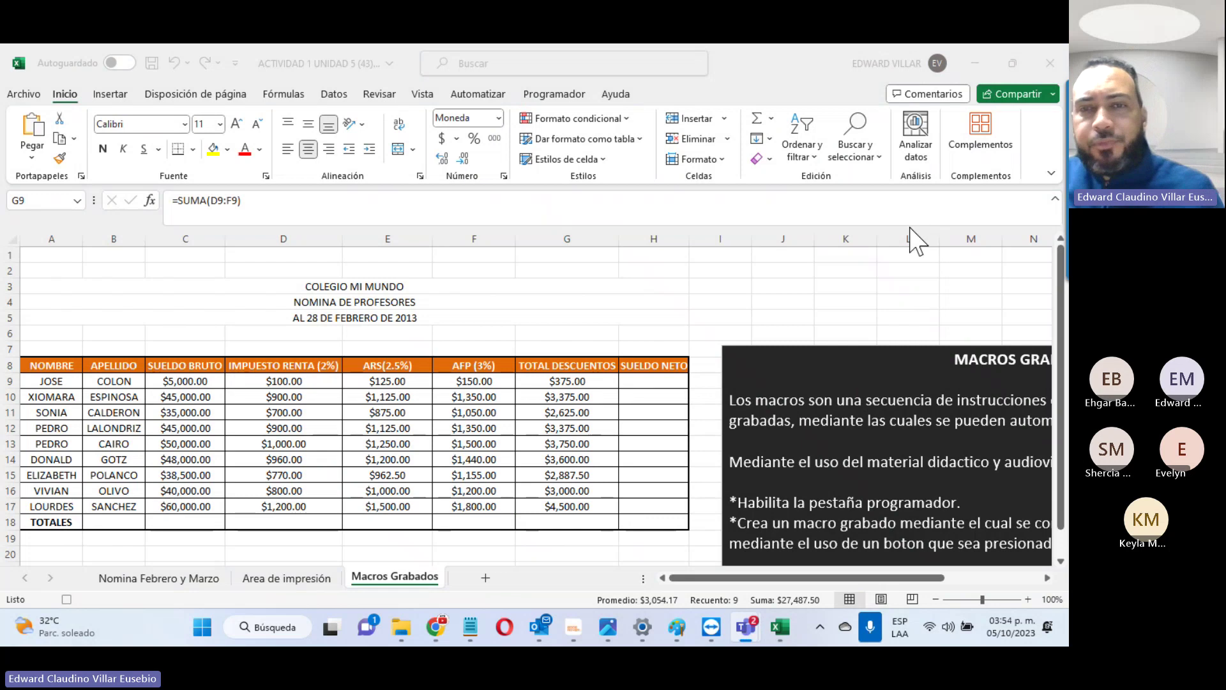
{"action": "left_click", "coordinate": [638, 383]}
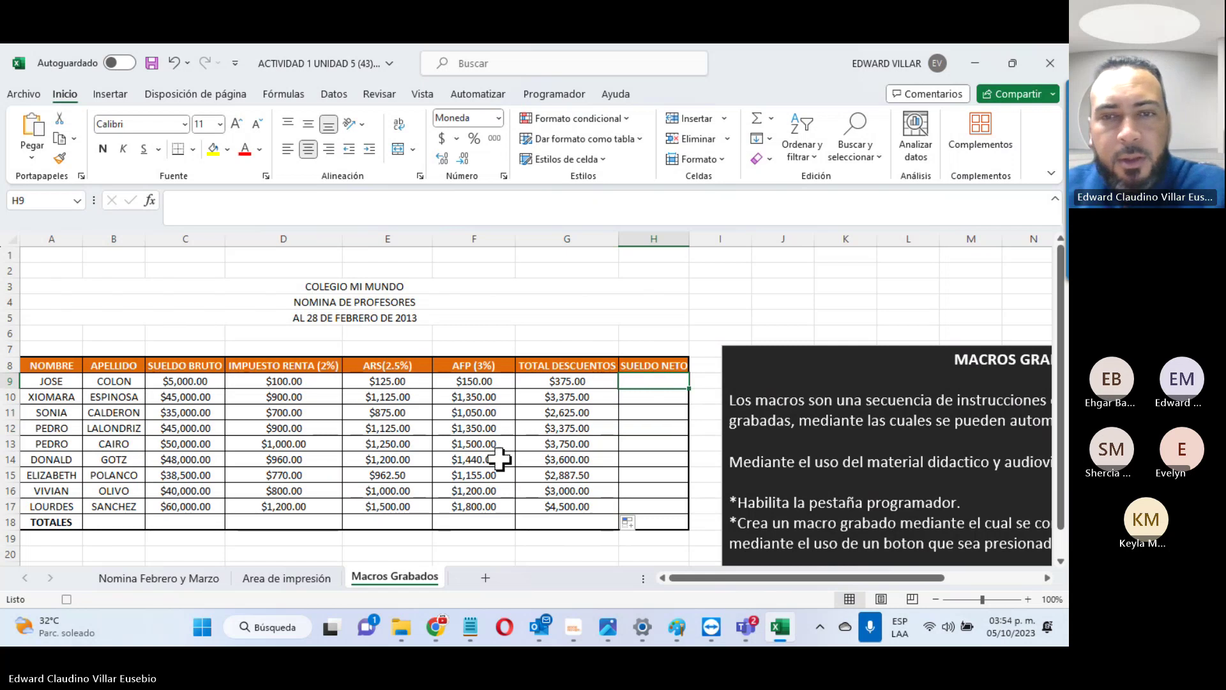
{"action": "type", "text": "="}
{"action": "left_click", "coordinate": [178, 381]}
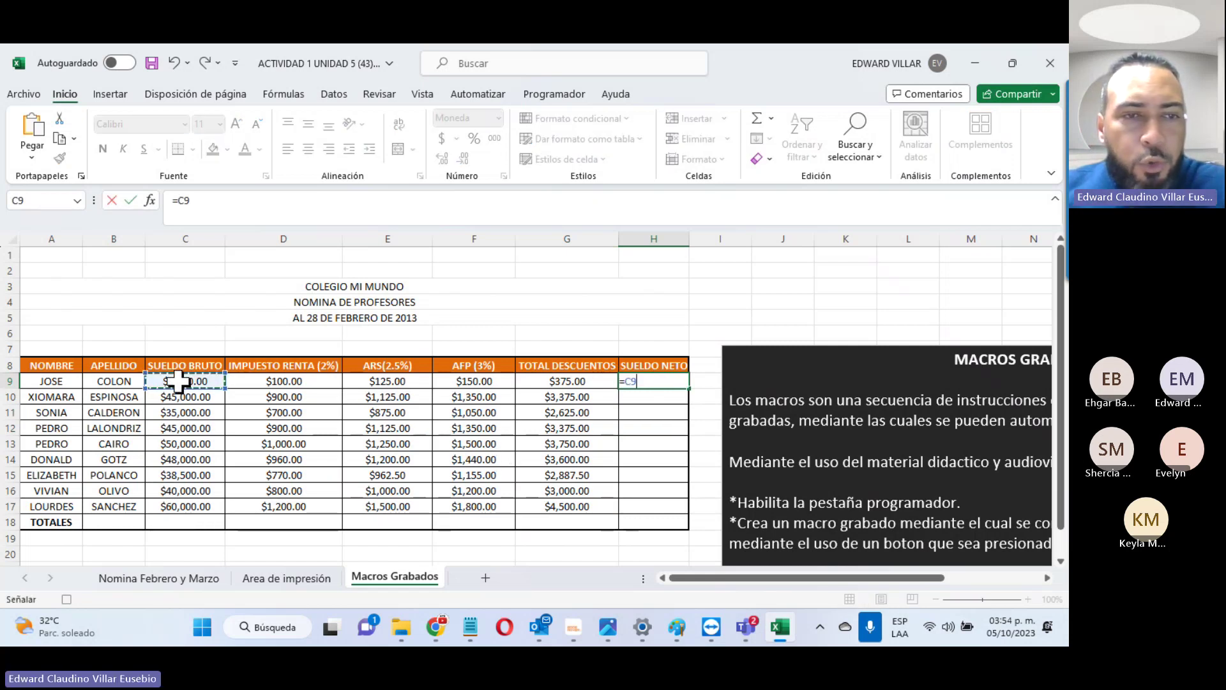
{"action": "type", "text": "-"}
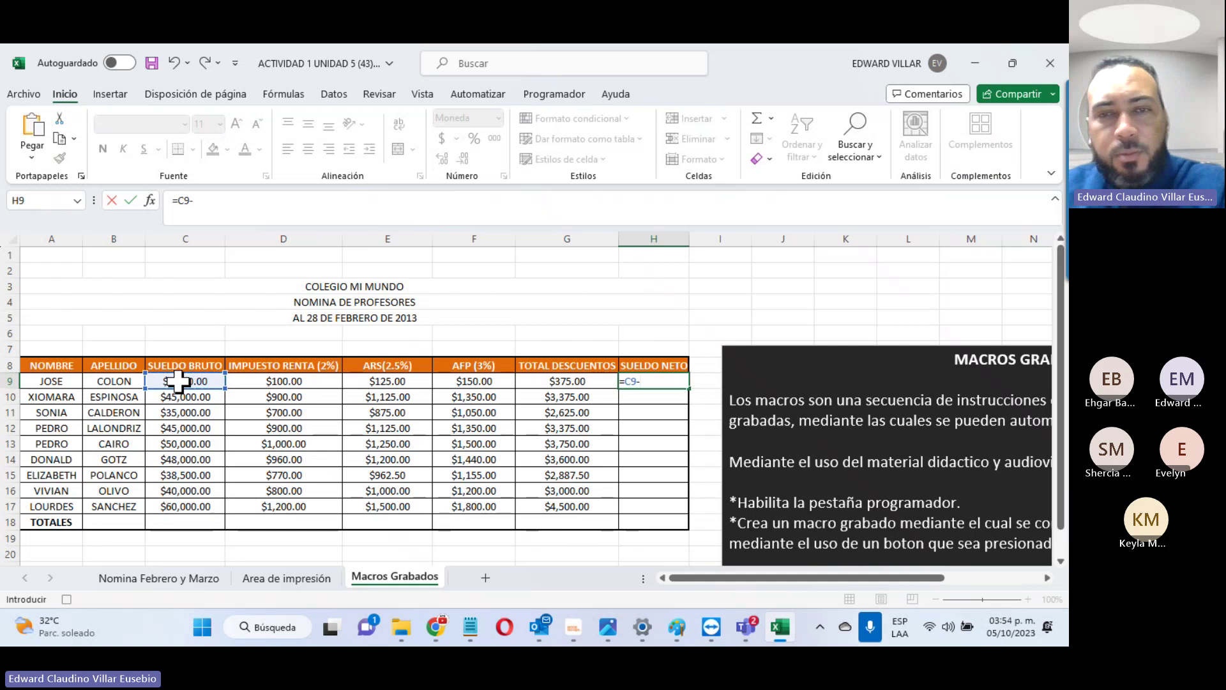
{"action": "left_click", "coordinate": [542, 382]}
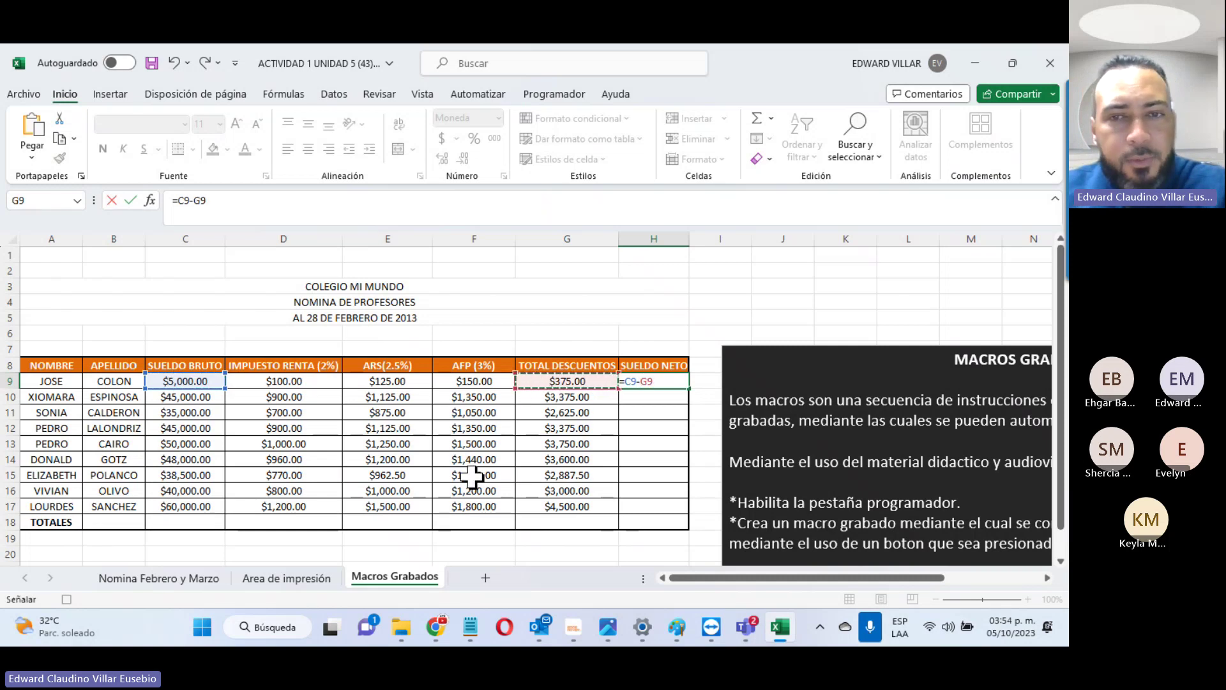
{"action": "key", "text": "Return"}
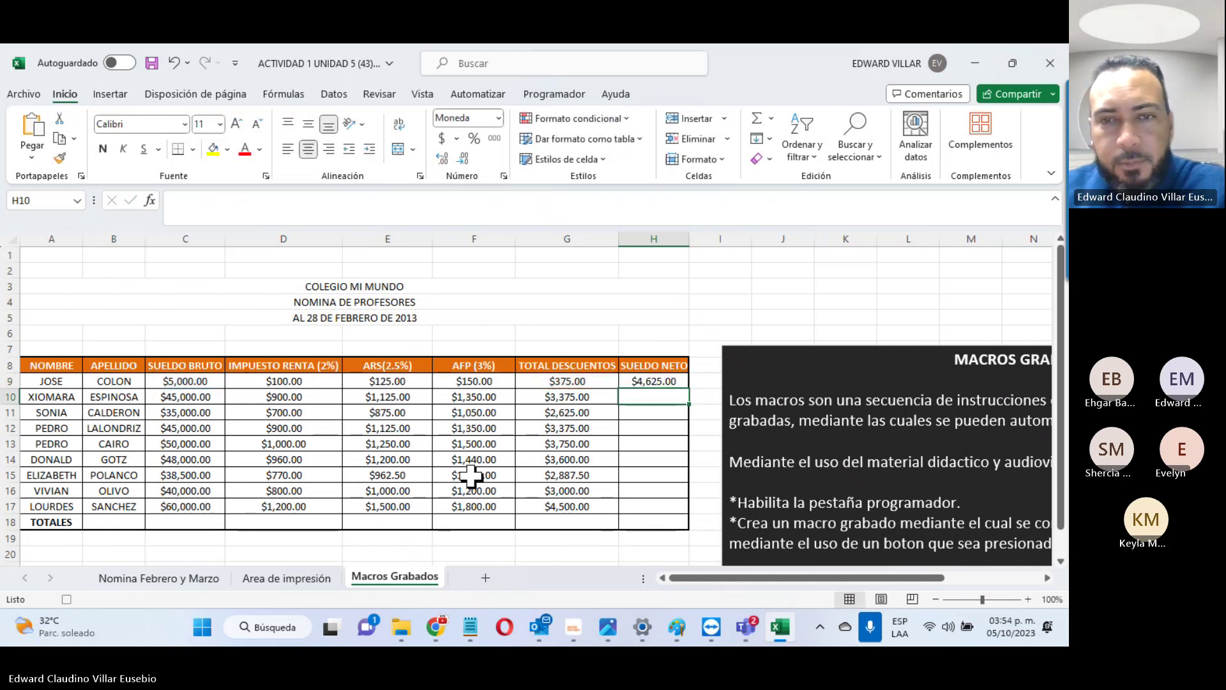
{"action": "left_click", "coordinate": [636, 378]}
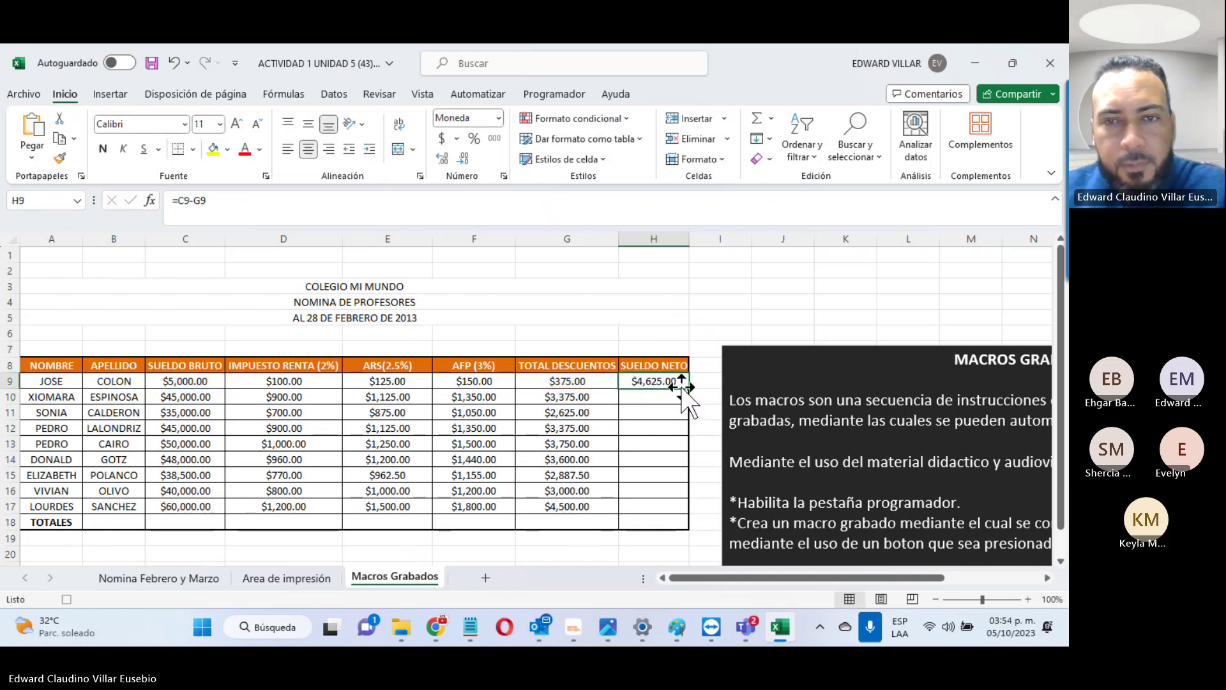
{"action": "left_click_drag", "start_coordinate": [689, 387], "coordinate": [669, 509]}
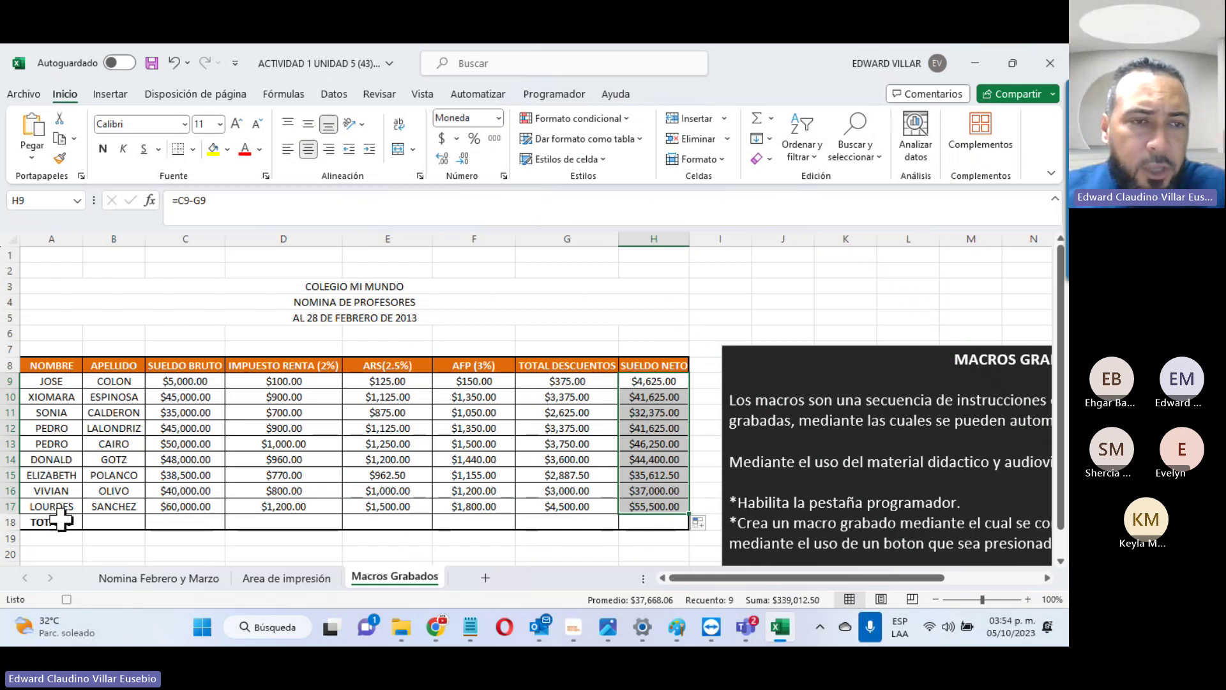
Step: Sum C9:C17 into C18 of the TOTALES row with AutoSum and fill the total across to H18
{"action": "left_click", "coordinate": [160, 383]}
{"action": "left_click_drag", "start_coordinate": [159, 384], "coordinate": [153, 522]}
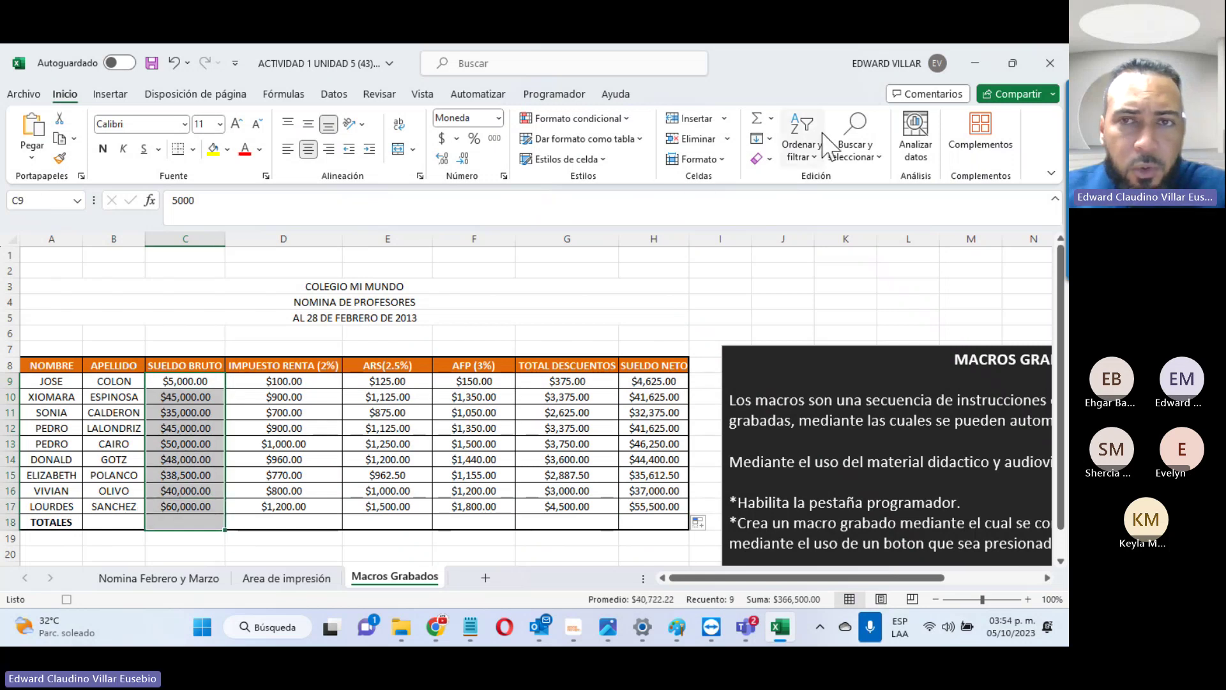
{"action": "left_click", "coordinate": [759, 122]}
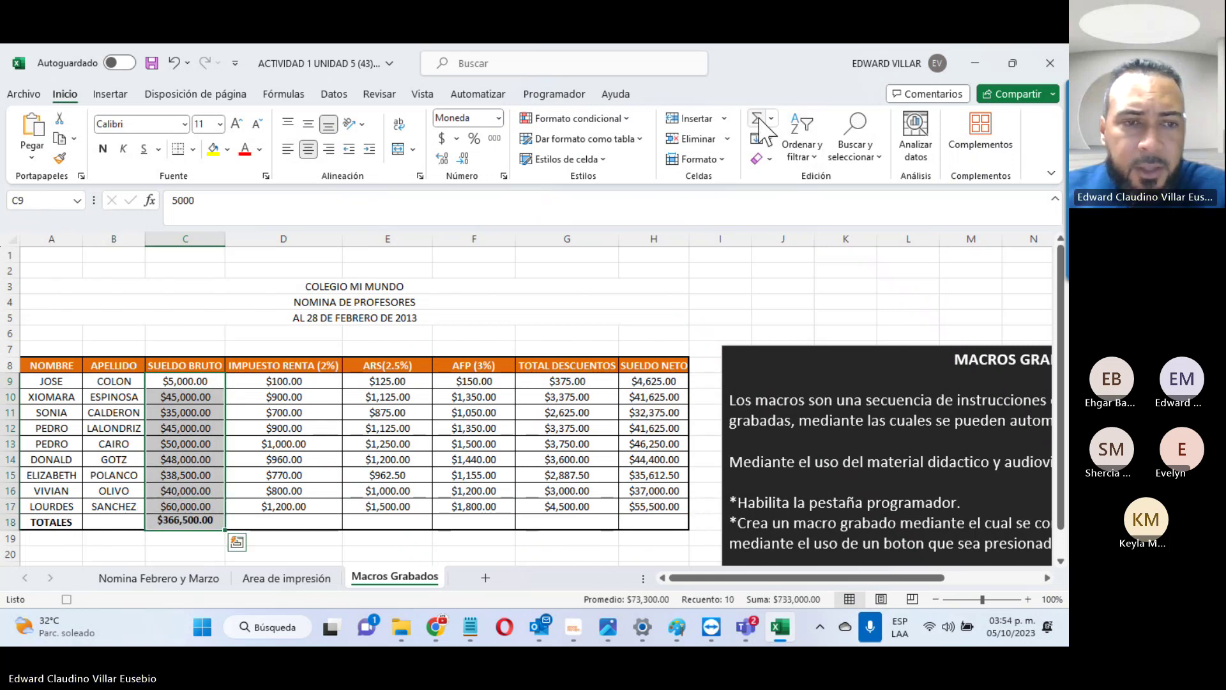
{"action": "left_click", "coordinate": [167, 521]}
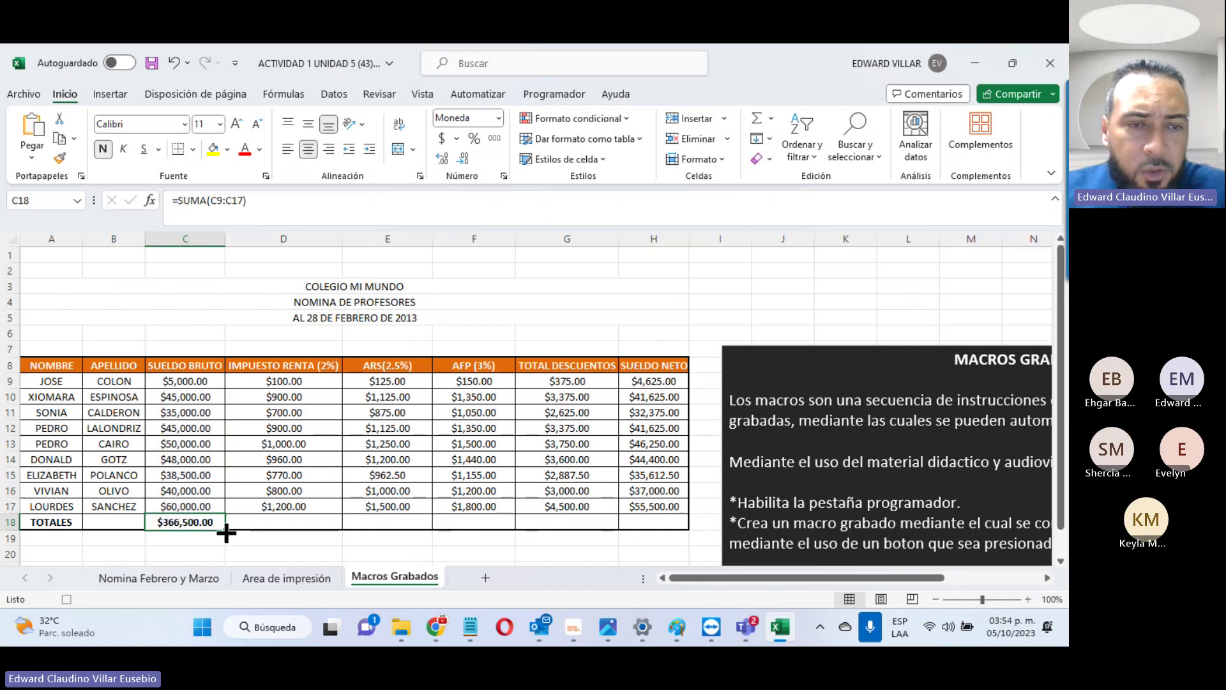
{"action": "left_click_drag", "start_coordinate": [224, 529], "coordinate": [673, 534]}
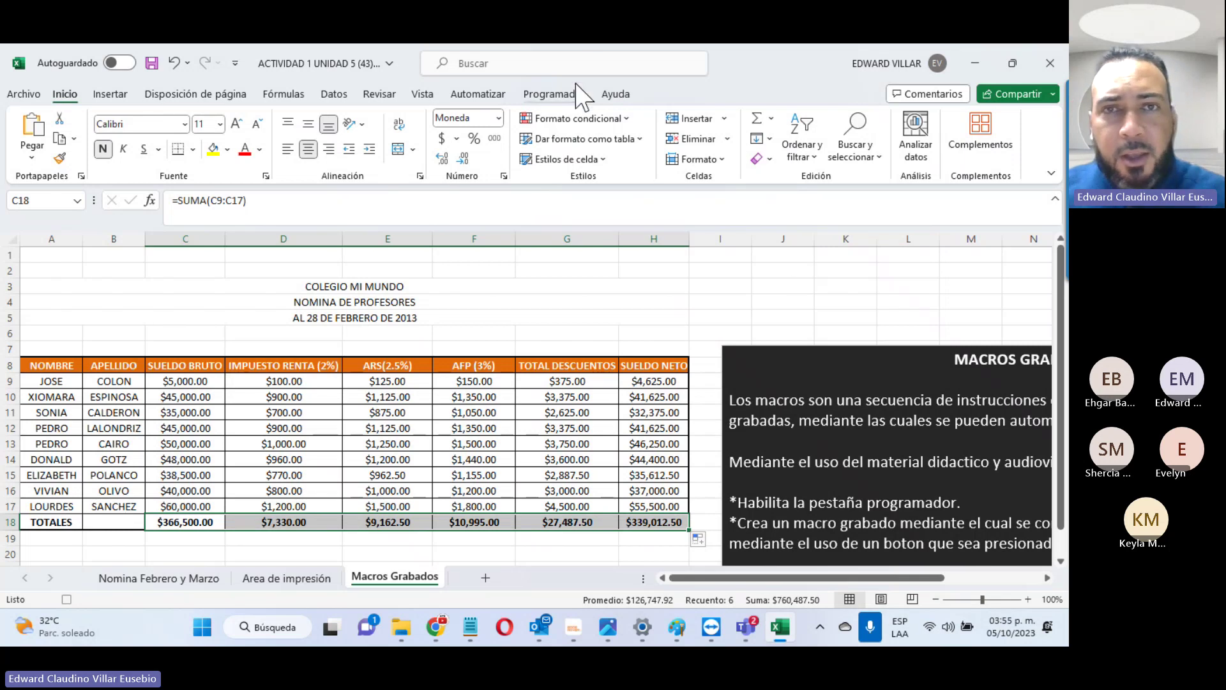
Step: Stop the macro recording and clear the contents of the calculated range D9:H18
{"action": "left_click", "coordinate": [553, 95]}
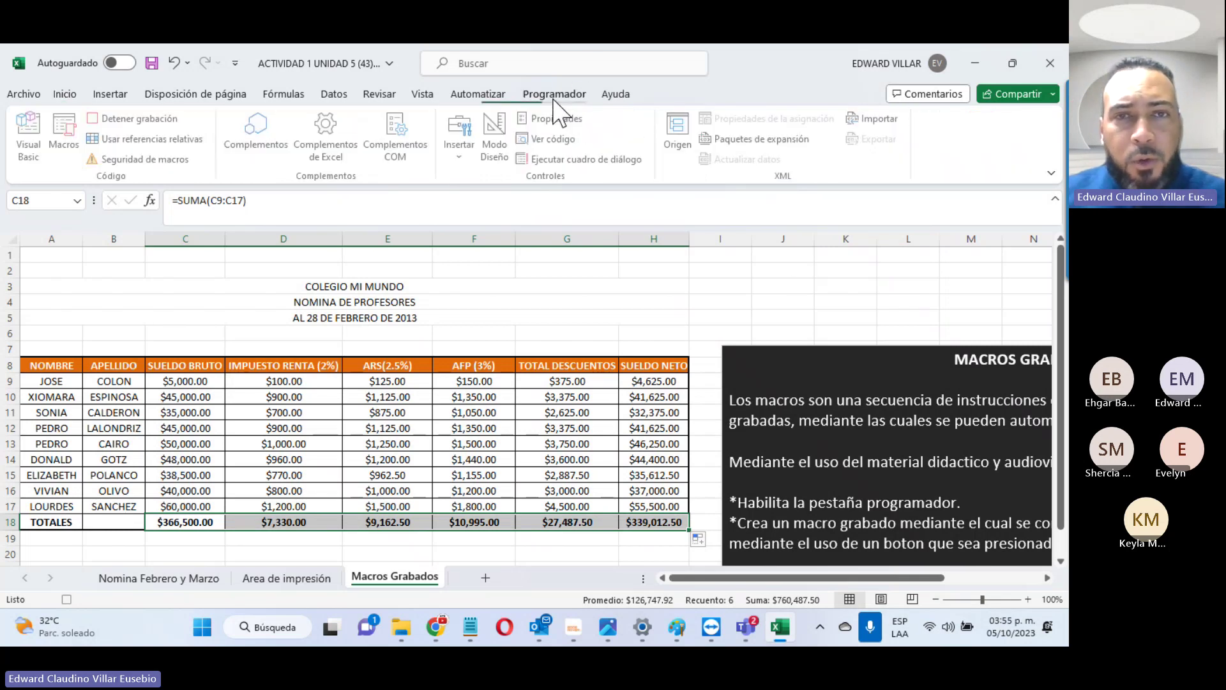
{"action": "left_click", "coordinate": [128, 121]}
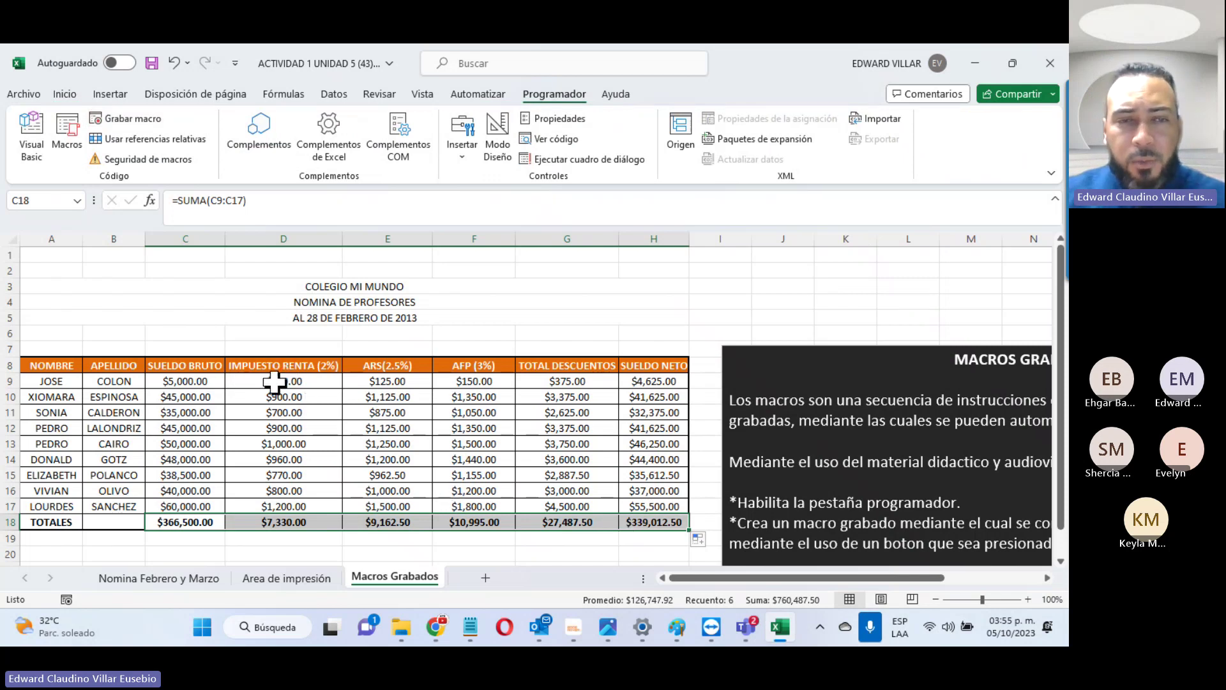
{"action": "left_click_drag", "start_coordinate": [275, 381], "coordinate": [671, 524]}
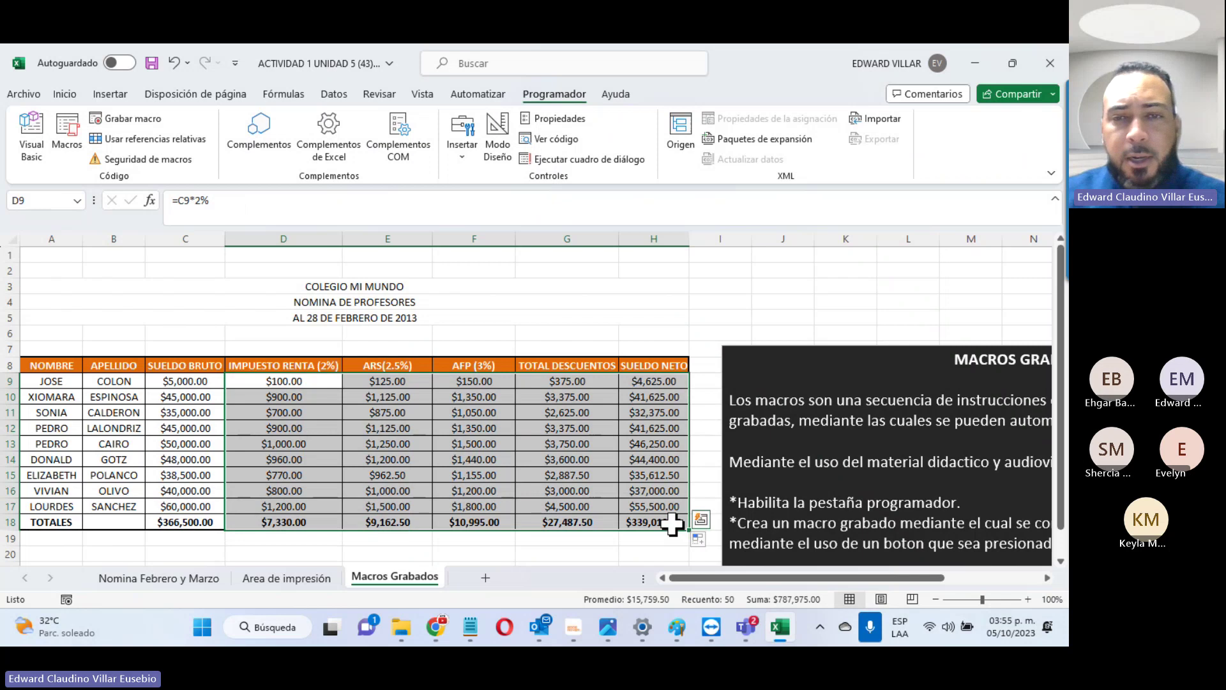
{"action": "key", "text": "Delete"}
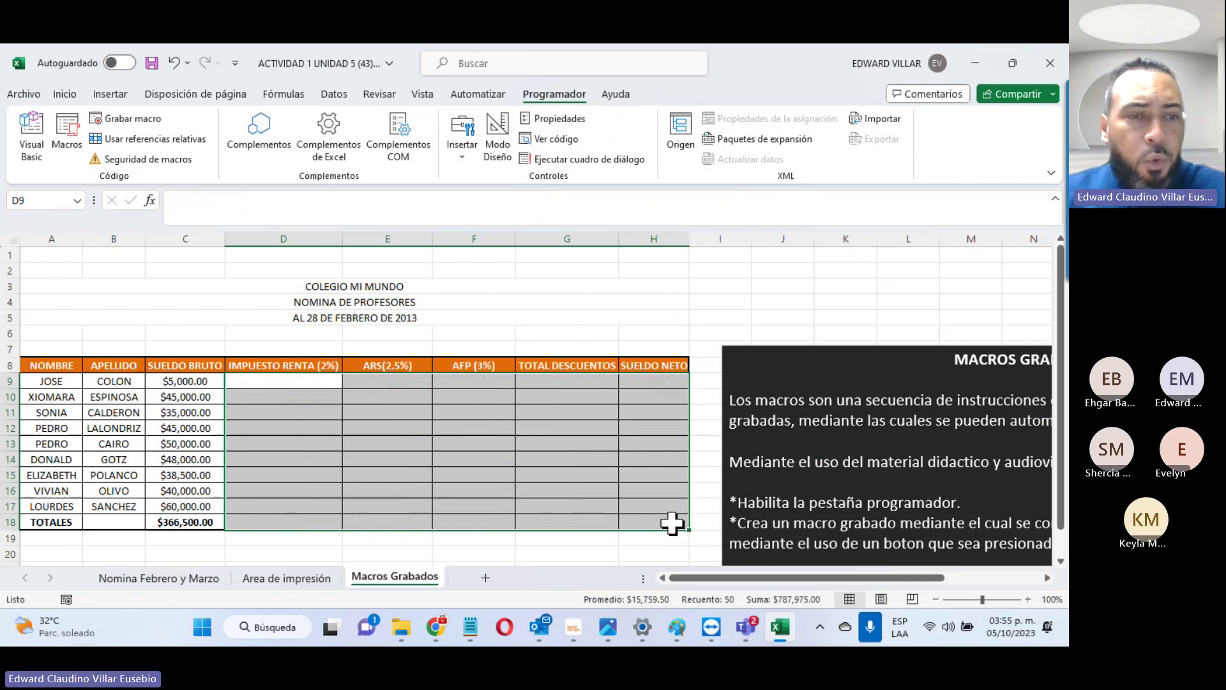
Step: Clear the gross salary total in C18 and set the first employee's gross salary in C9 to 150000
{"action": "left_click", "coordinate": [217, 522]}
{"action": "key", "text": "Delete"}
{"action": "left_click", "coordinate": [164, 383]}
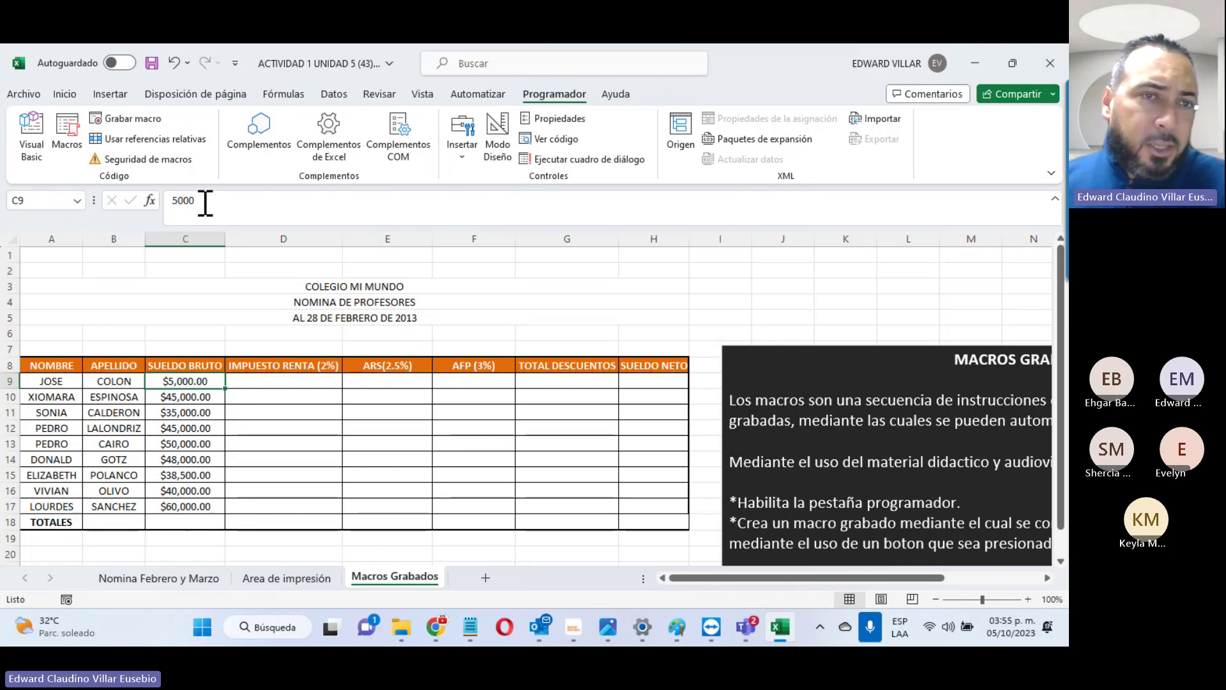
{"action": "double_click", "coordinate": [185, 200]}
{"action": "type", "text": "1500"}
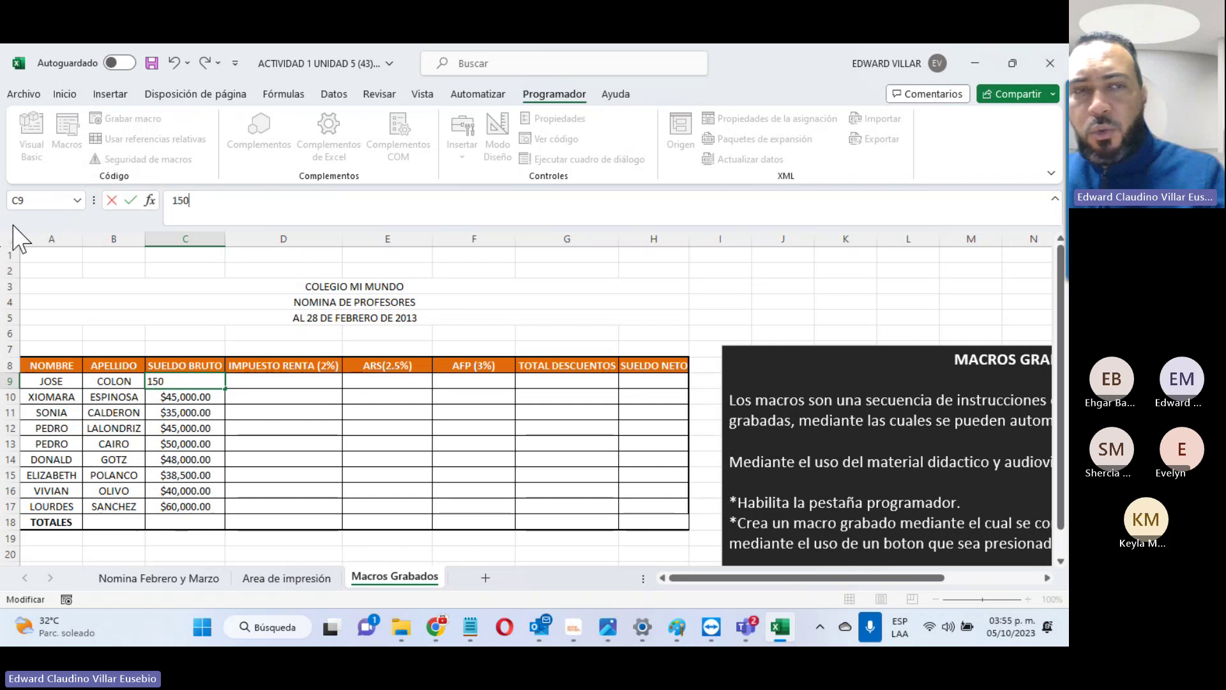
{"action": "key", "text": "Return"}
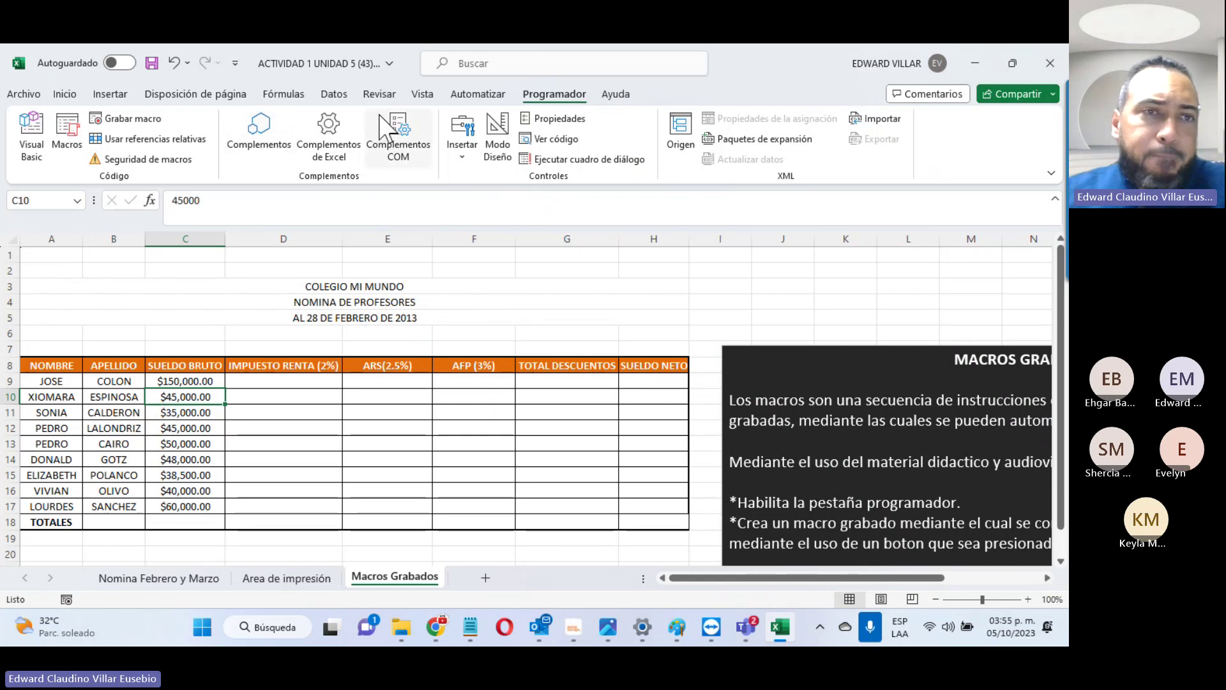
Step: Insert a form control button above the payroll table, across columns F to H, and assign it the Calculo_de_Calificaciones macro
{"action": "left_click", "coordinate": [67, 137]}
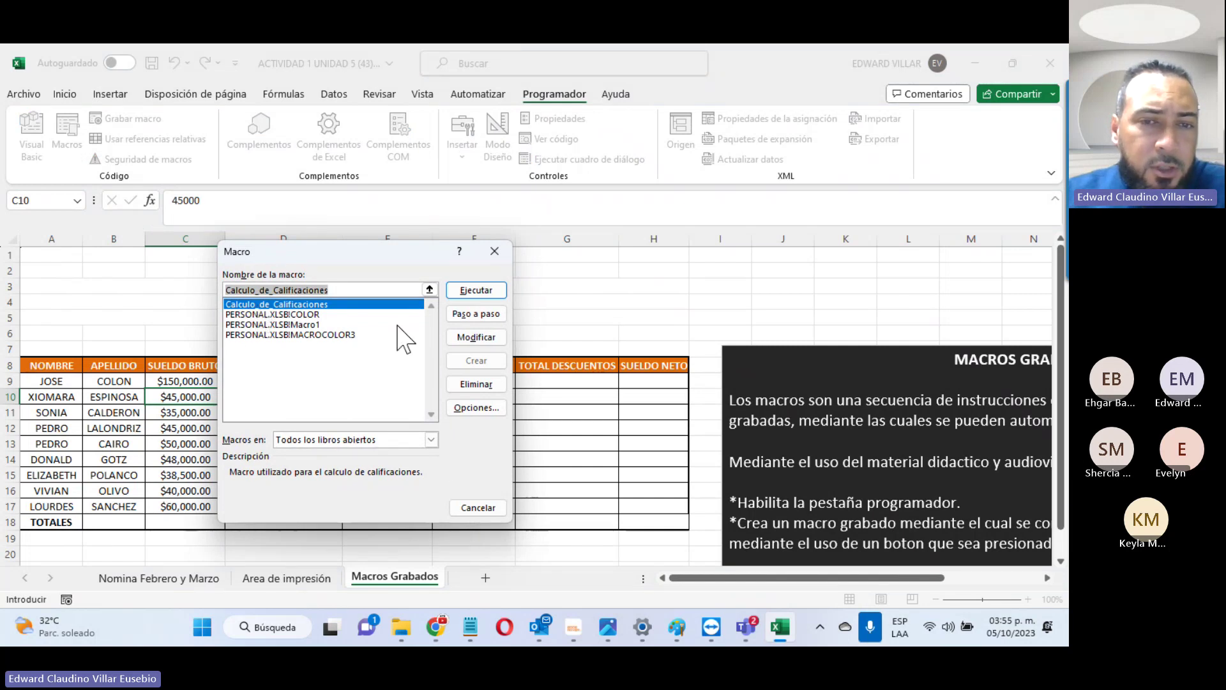
{"action": "left_click", "coordinate": [473, 508]}
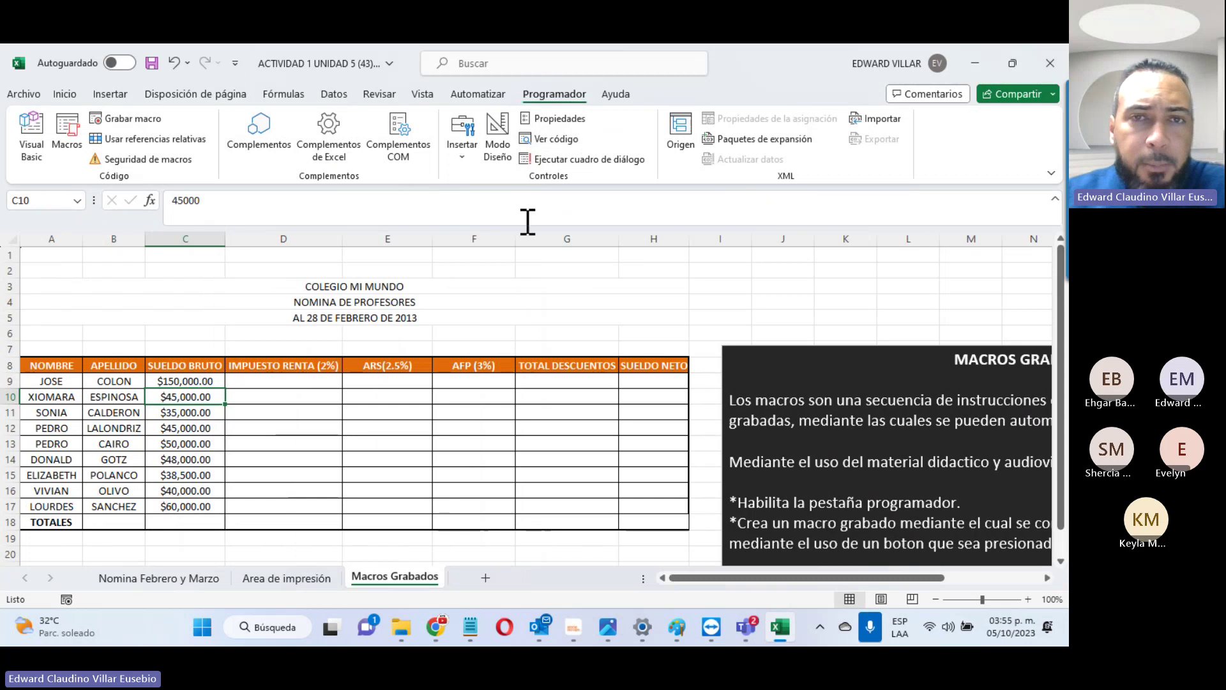
{"action": "left_click", "coordinate": [464, 161]}
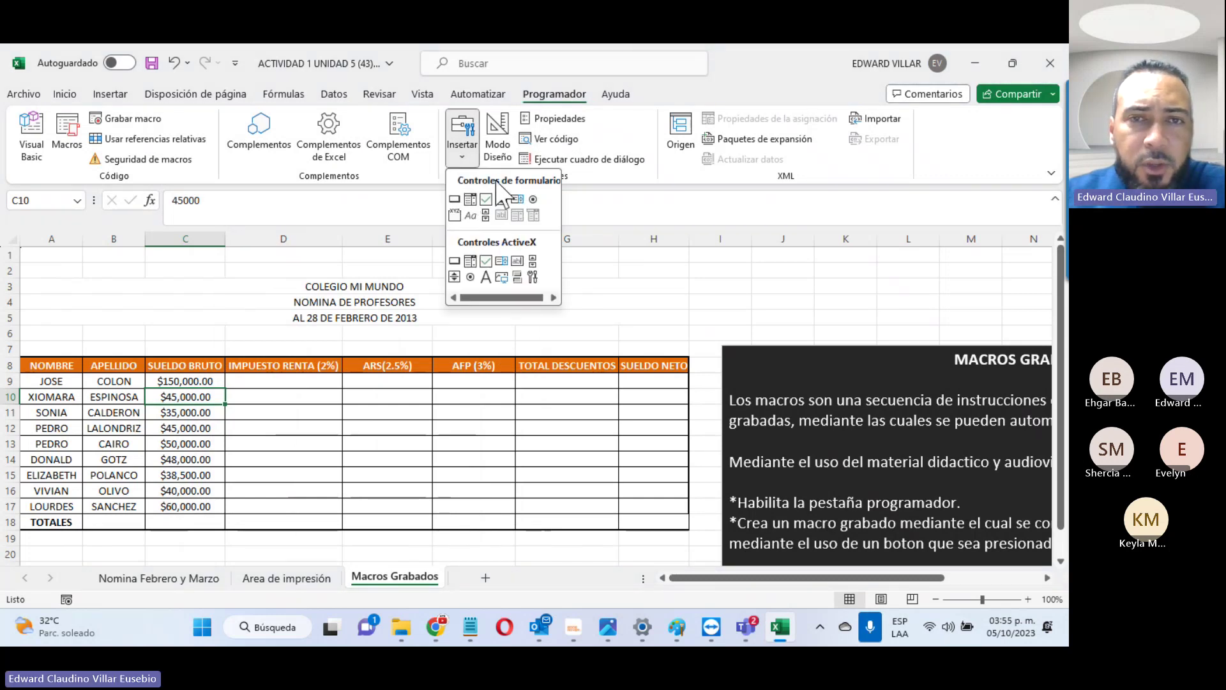
{"action": "left_click", "coordinate": [459, 201]}
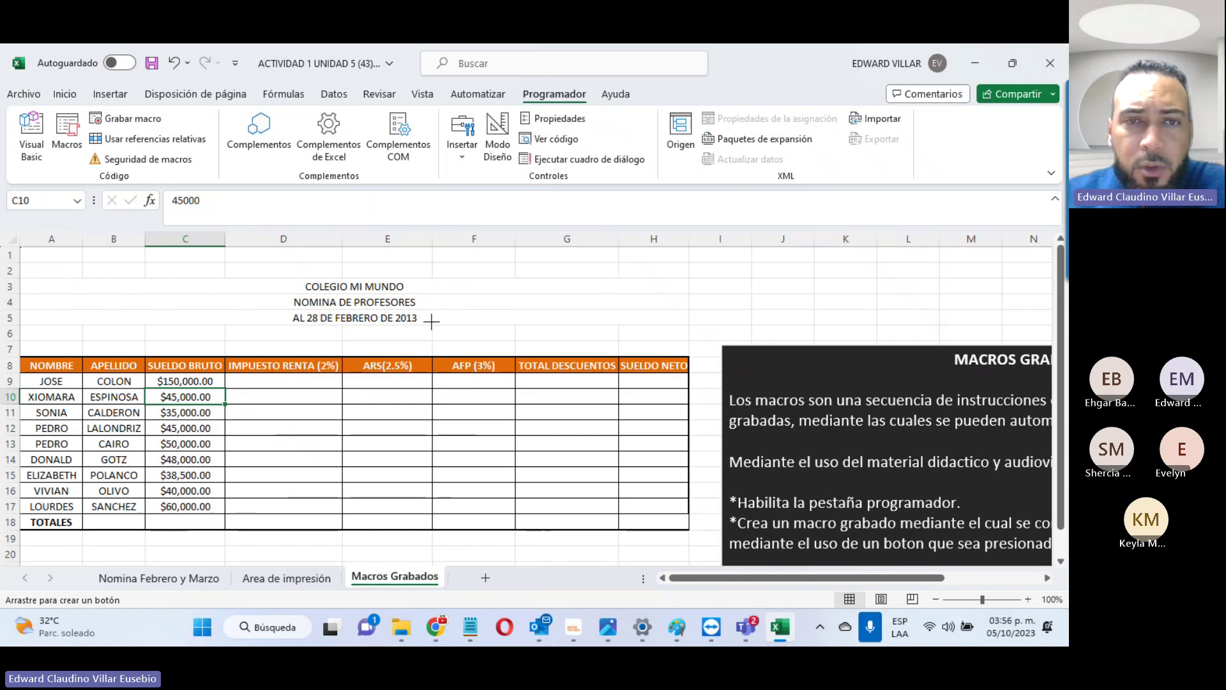
{"action": "left_click_drag", "start_coordinate": [431, 322], "coordinate": [630, 353]}
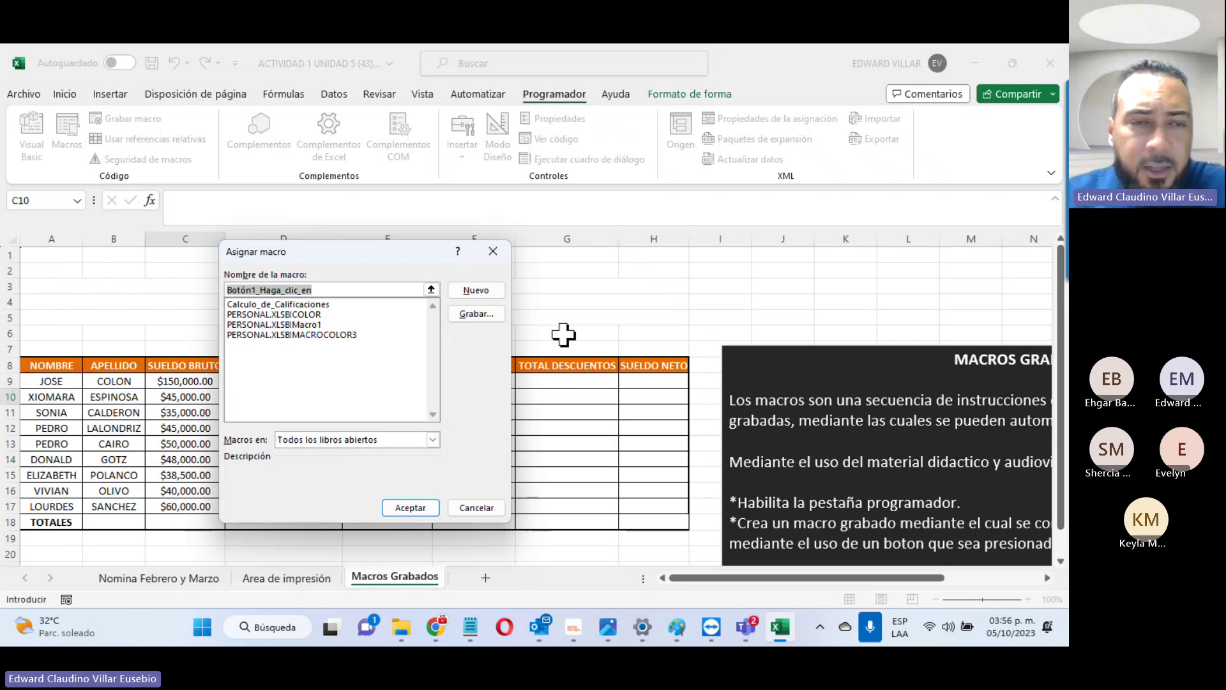
{"action": "left_click", "coordinate": [323, 305]}
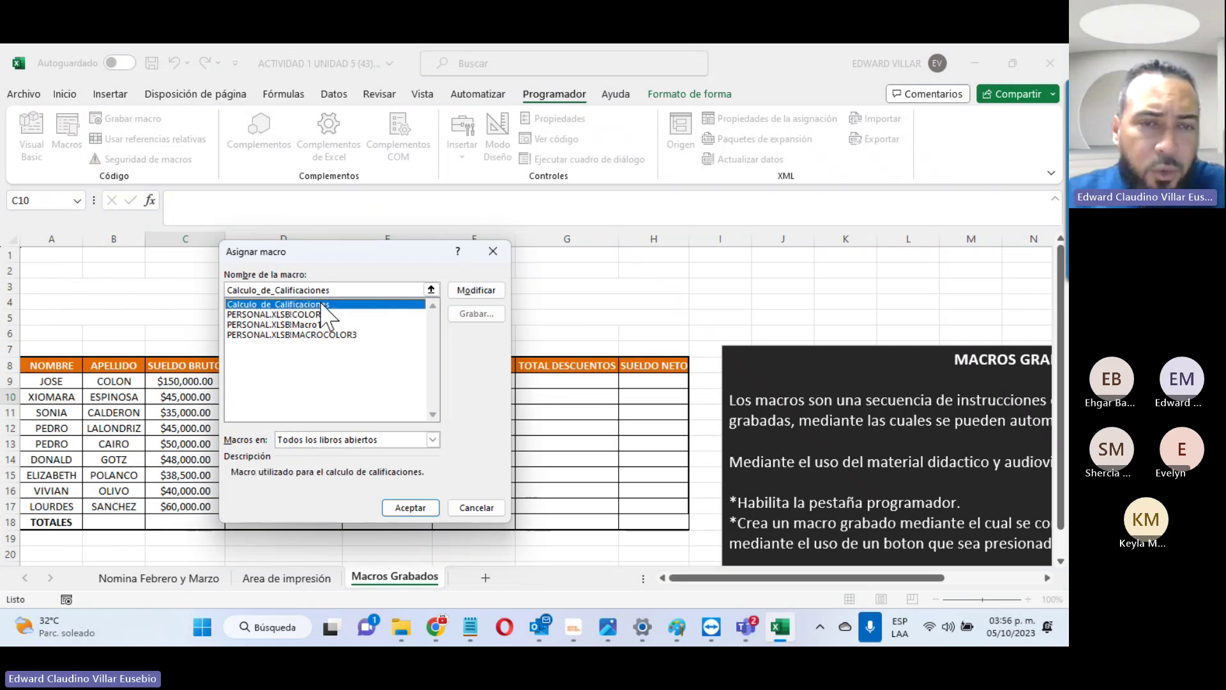
{"action": "left_click", "coordinate": [393, 508]}
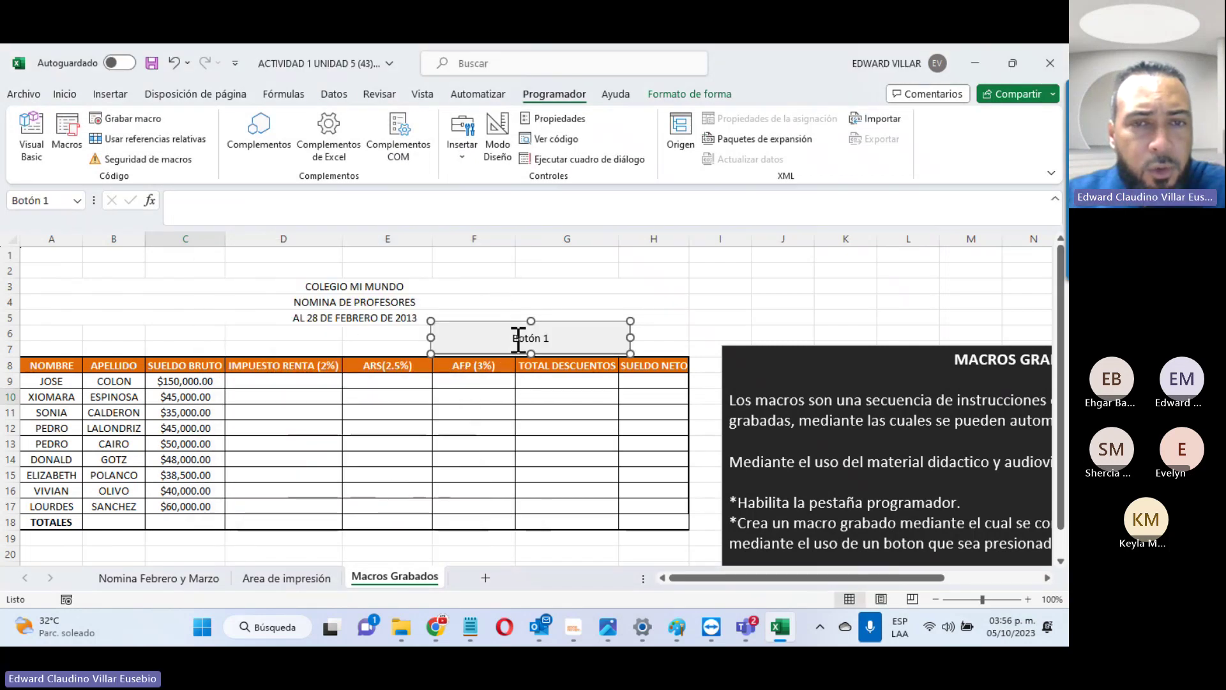
Step: Label the new button "Calculo d calificaciones" and run its macro to fill in the payroll table
{"action": "left_click", "coordinate": [518, 340]}
{"action": "key", "text": "BackSpace"}
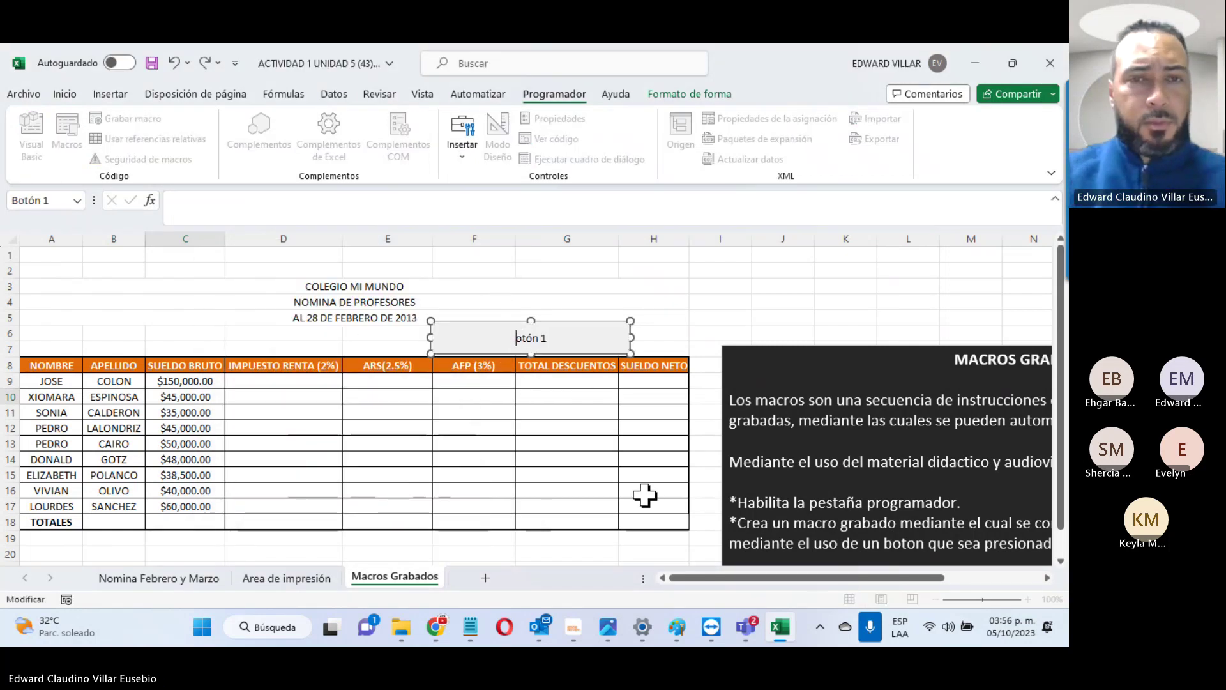
{"action": "key", "text": "Delete"}
{"action": "key", "text": "Delete"}
{"action": "key", "text": "Delete"}
{"action": "key", "text": "Delete"}
{"action": "key", "text": "Delete"}
{"action": "key", "text": "Delete"}
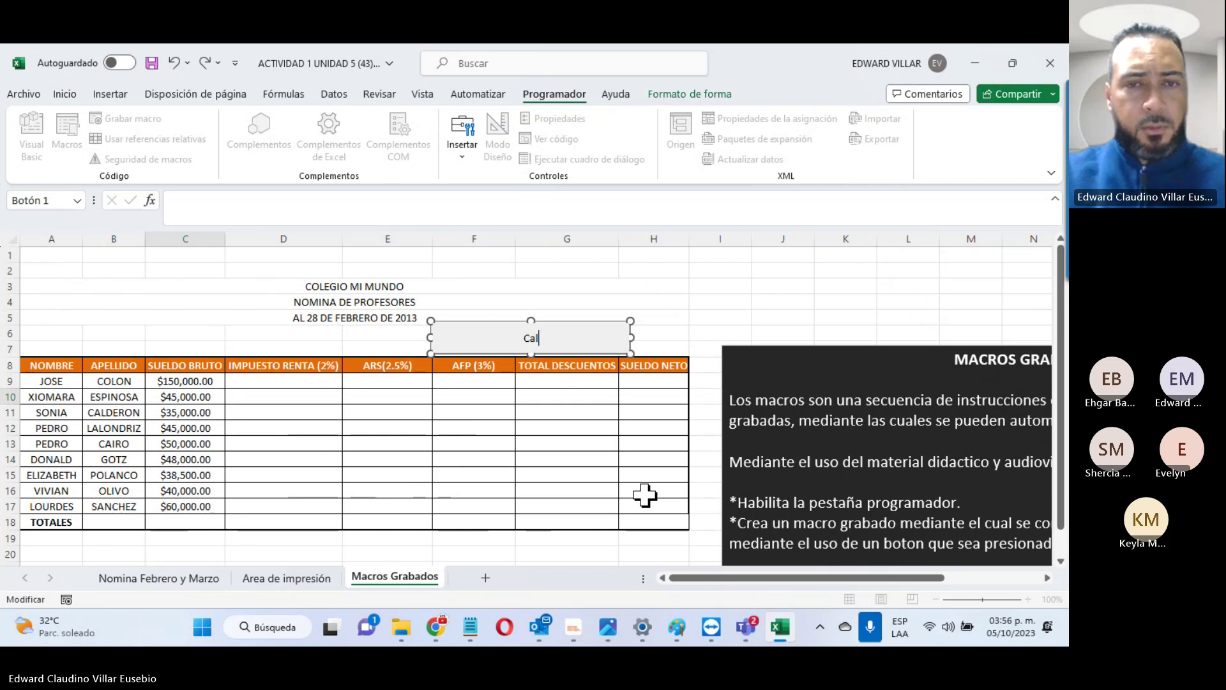
{"action": "type", "text": "Calculo d ca"}
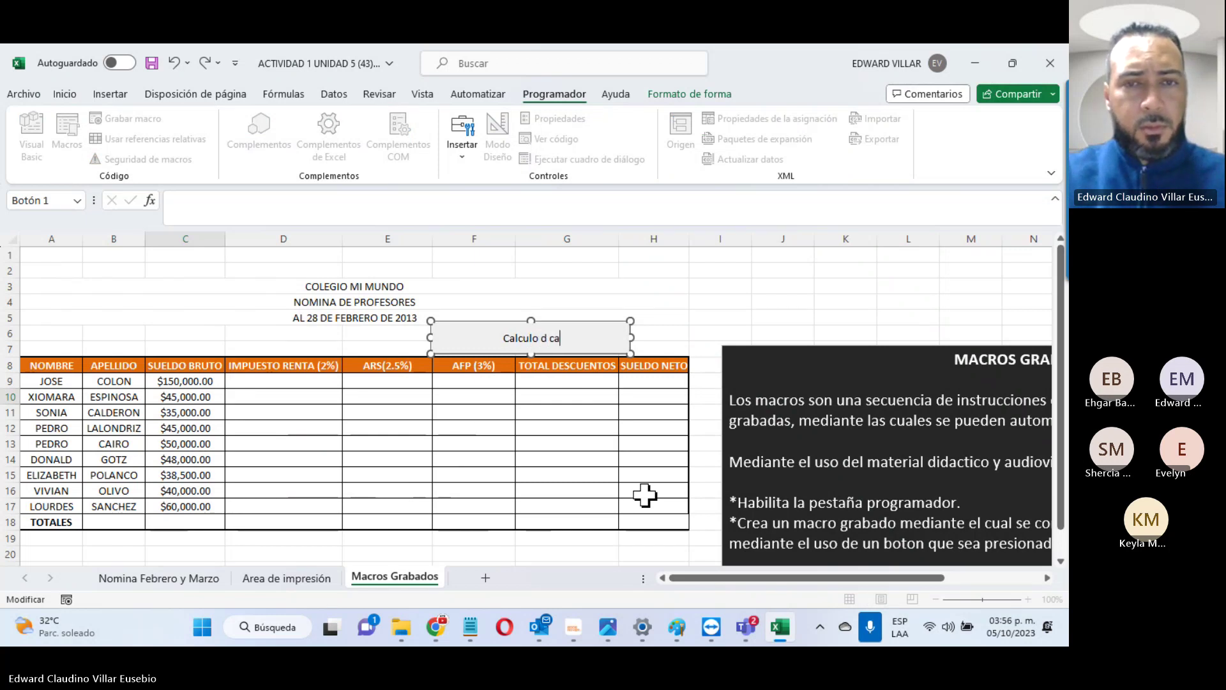
{"action": "type", "text": "lificacion"}
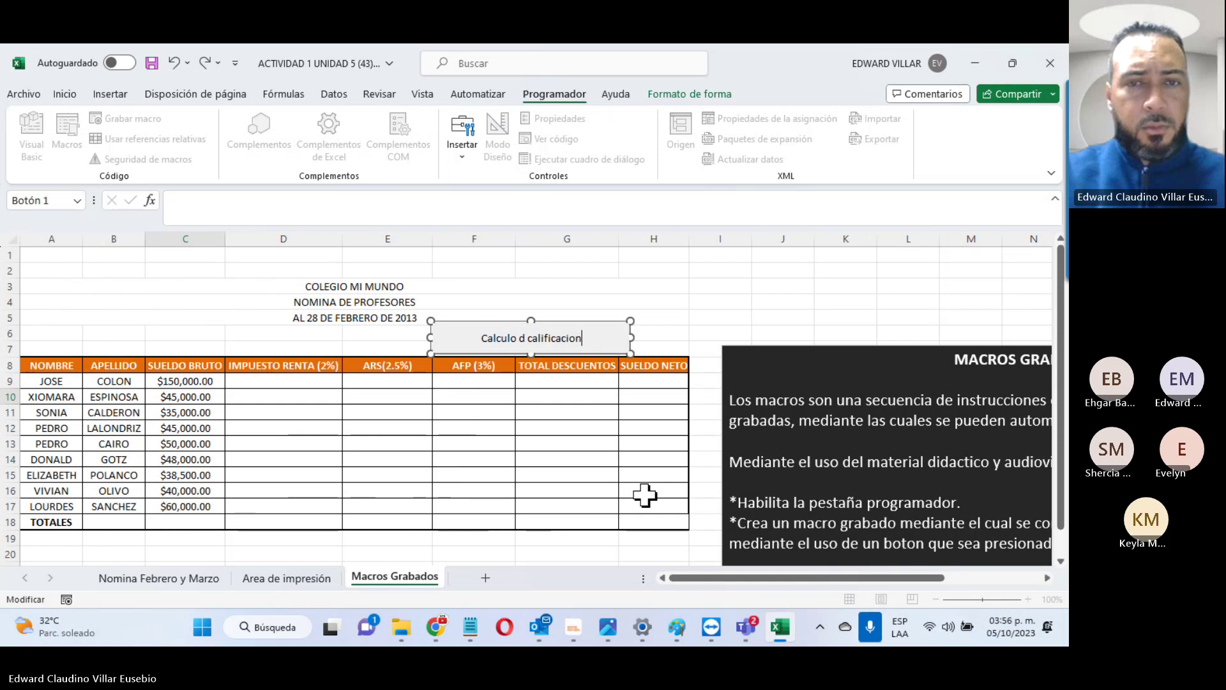
{"action": "type", "text": "es"}
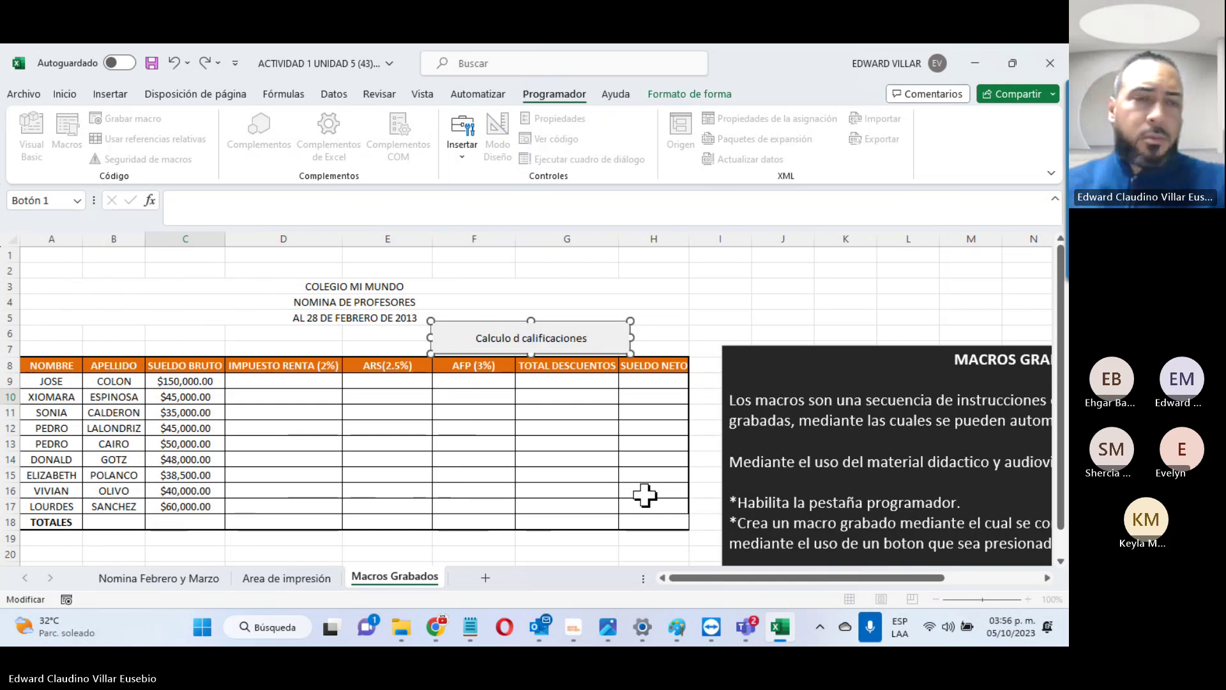
{"action": "left_click", "coordinate": [718, 299]}
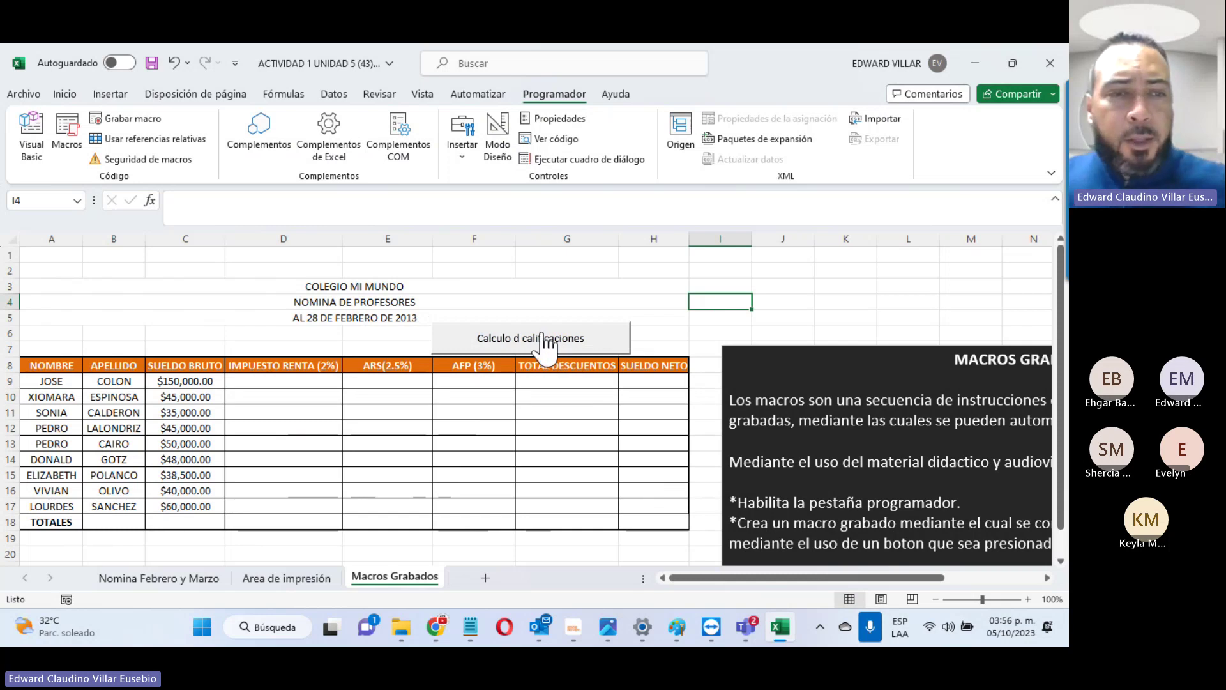
{"action": "left_click", "coordinate": [544, 341]}
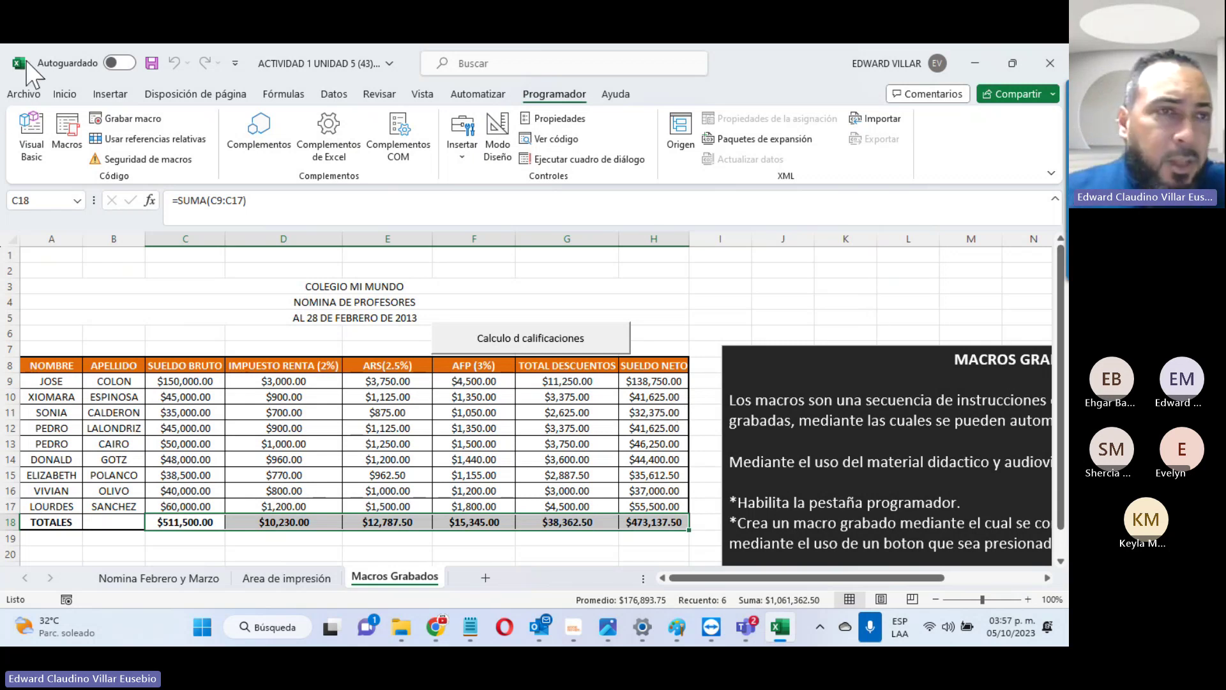
Step: Save the workbook as ACTIVIDAD 1 UNIDAD 5 (43) in Descargas in the macro-enabled format (*.xlsm)
{"action": "left_click", "coordinate": [24, 96]}
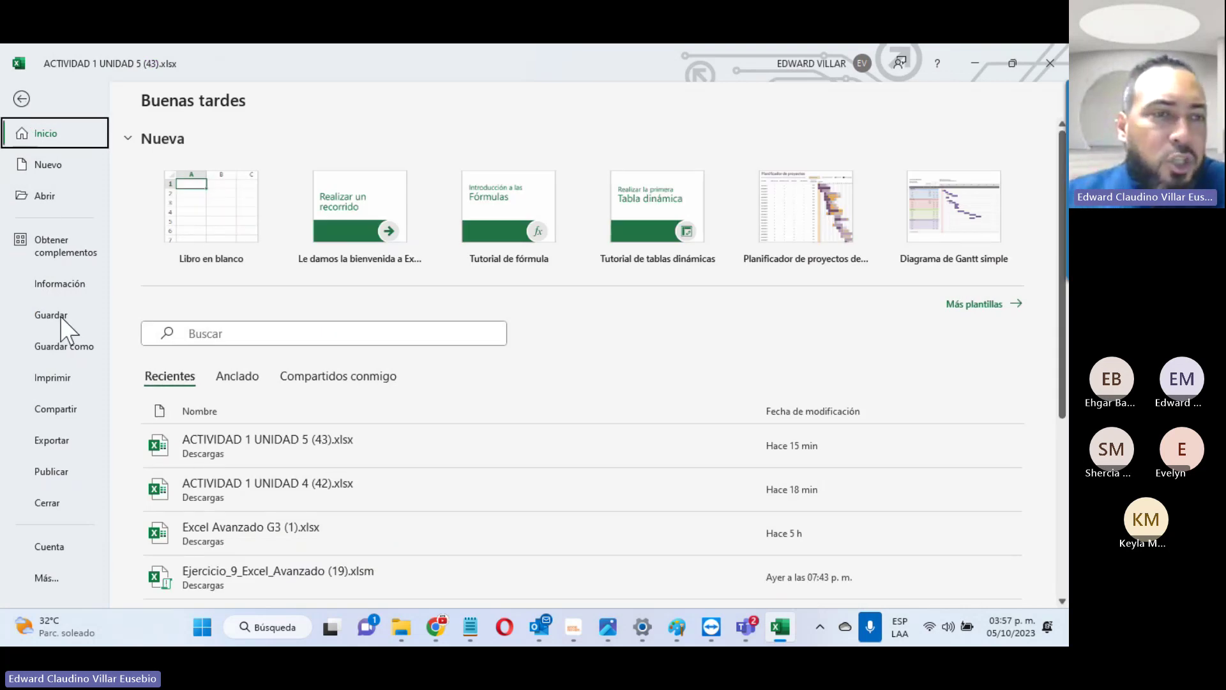
{"action": "left_click", "coordinate": [64, 346]}
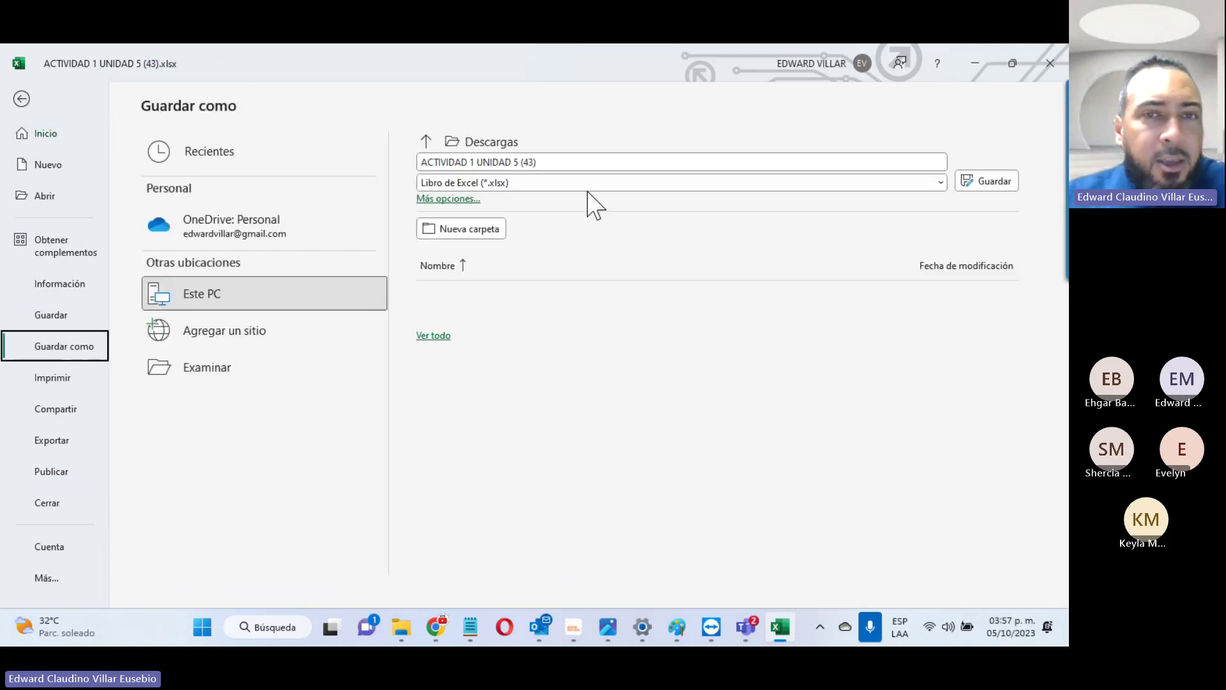
{"action": "left_click", "coordinate": [526, 185]}
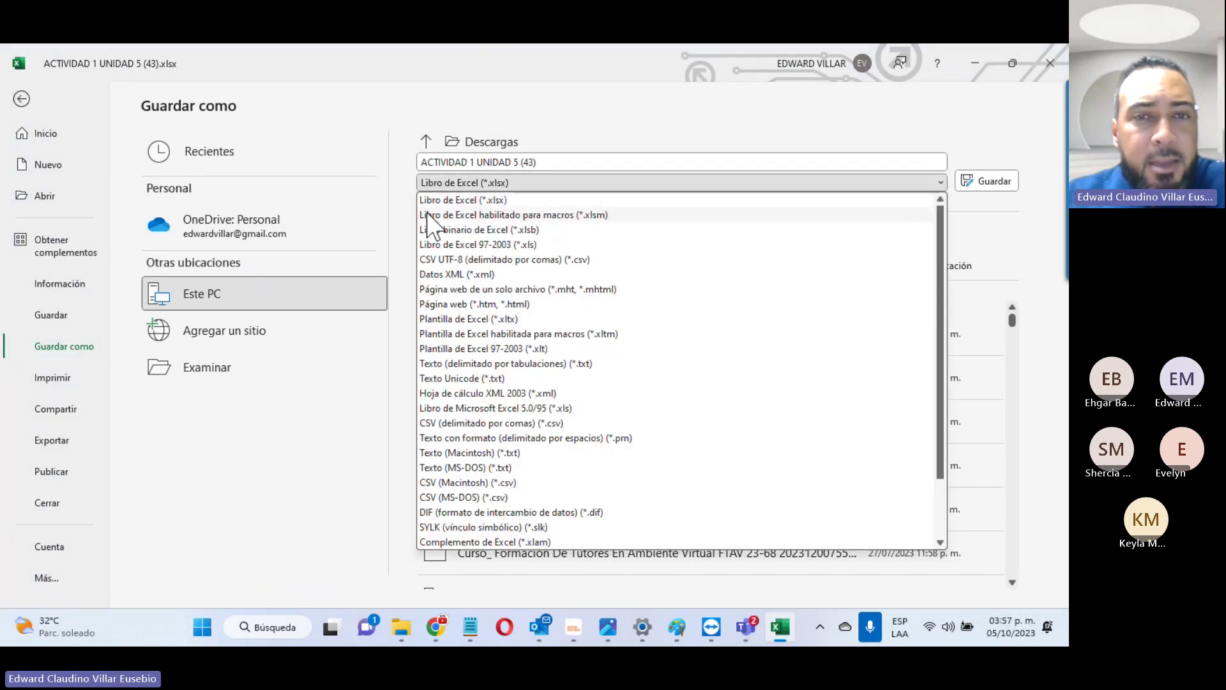
{"action": "left_click", "coordinate": [579, 216]}
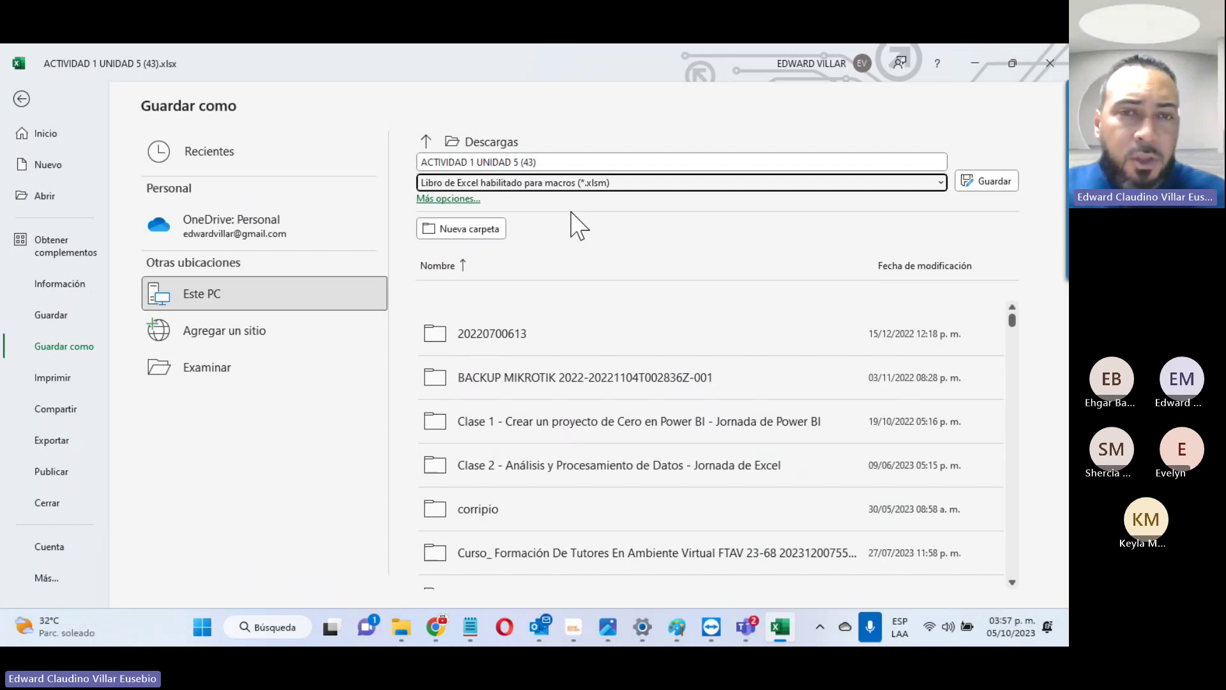
{"action": "left_click", "coordinate": [1009, 187]}
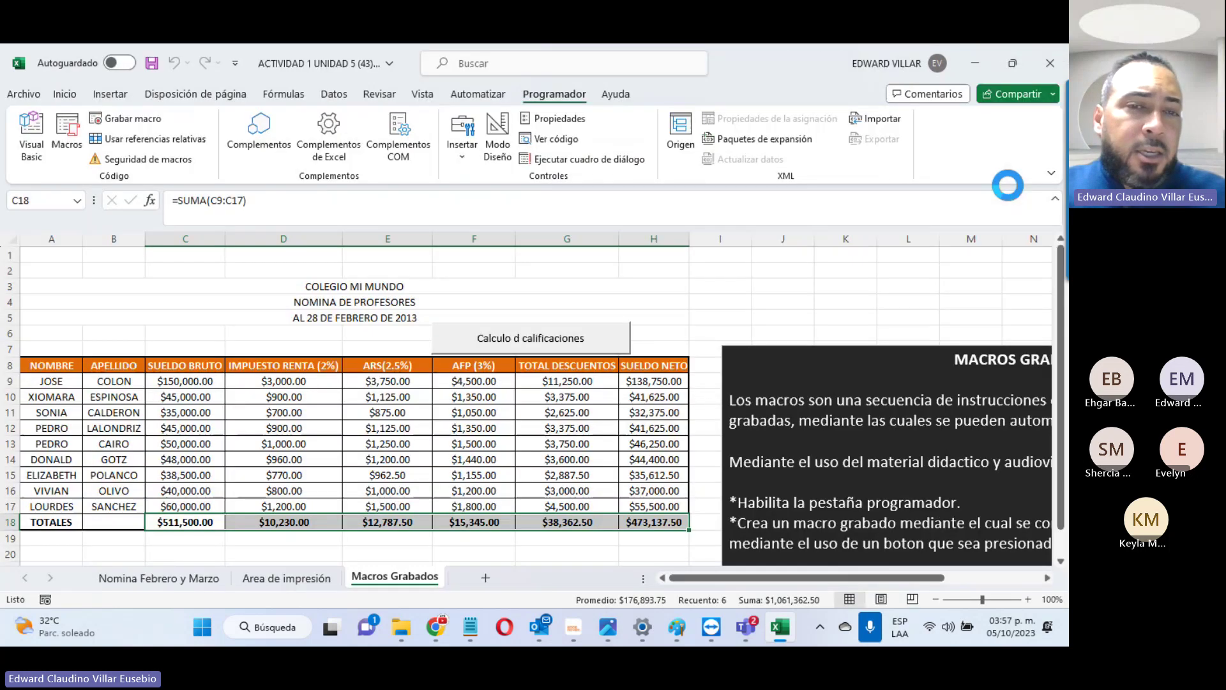
Step: Minimize the meeting and workbook windows to reach the Unit V course page in Chrome, and check the October 2023 calendar
{"action": "left_click", "coordinate": [525, 344]}
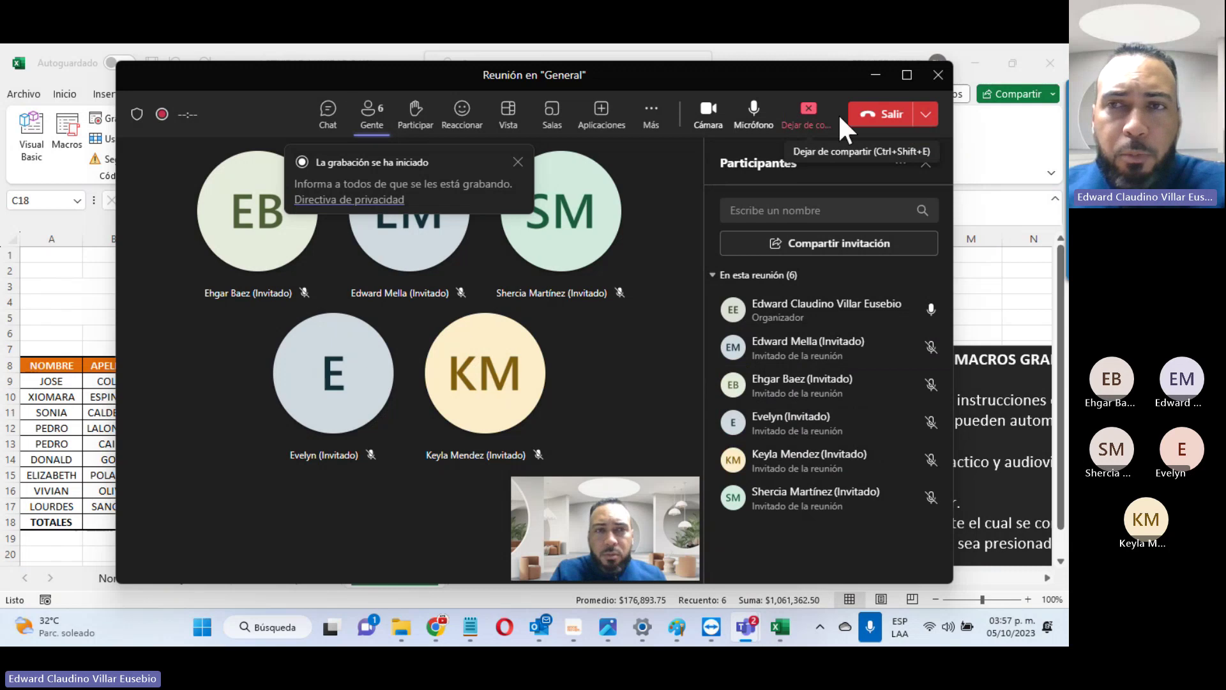
{"action": "left_click", "coordinate": [875, 77]}
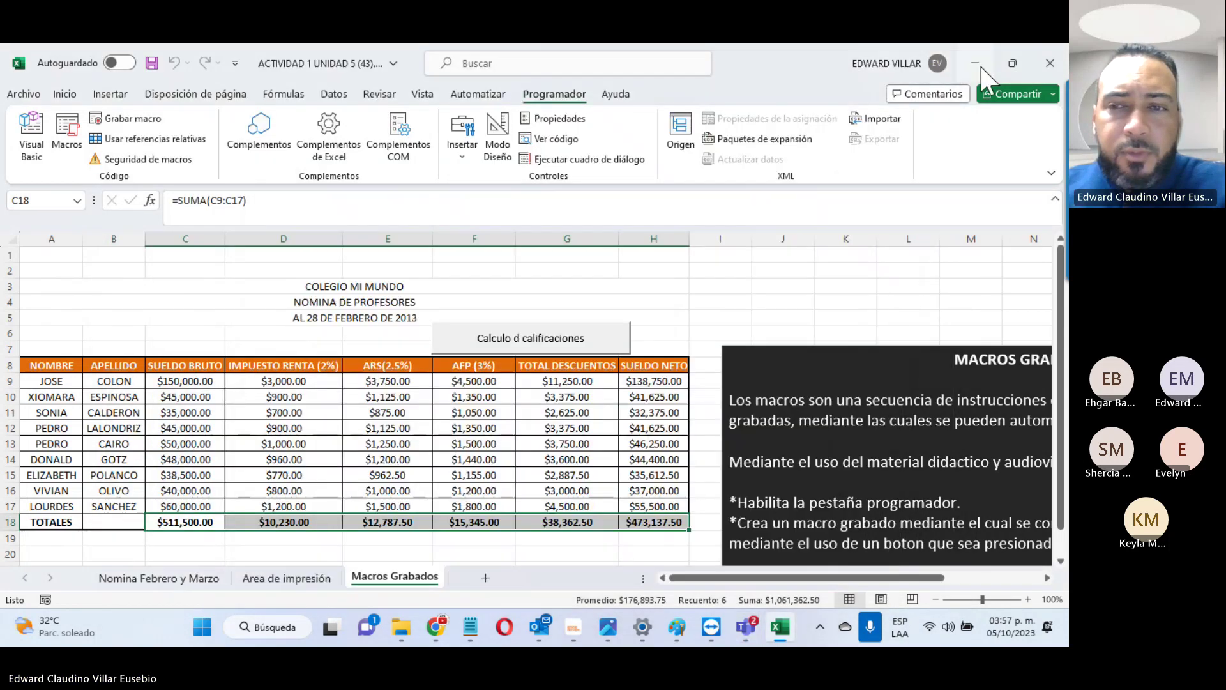
{"action": "left_click", "coordinate": [975, 64]}
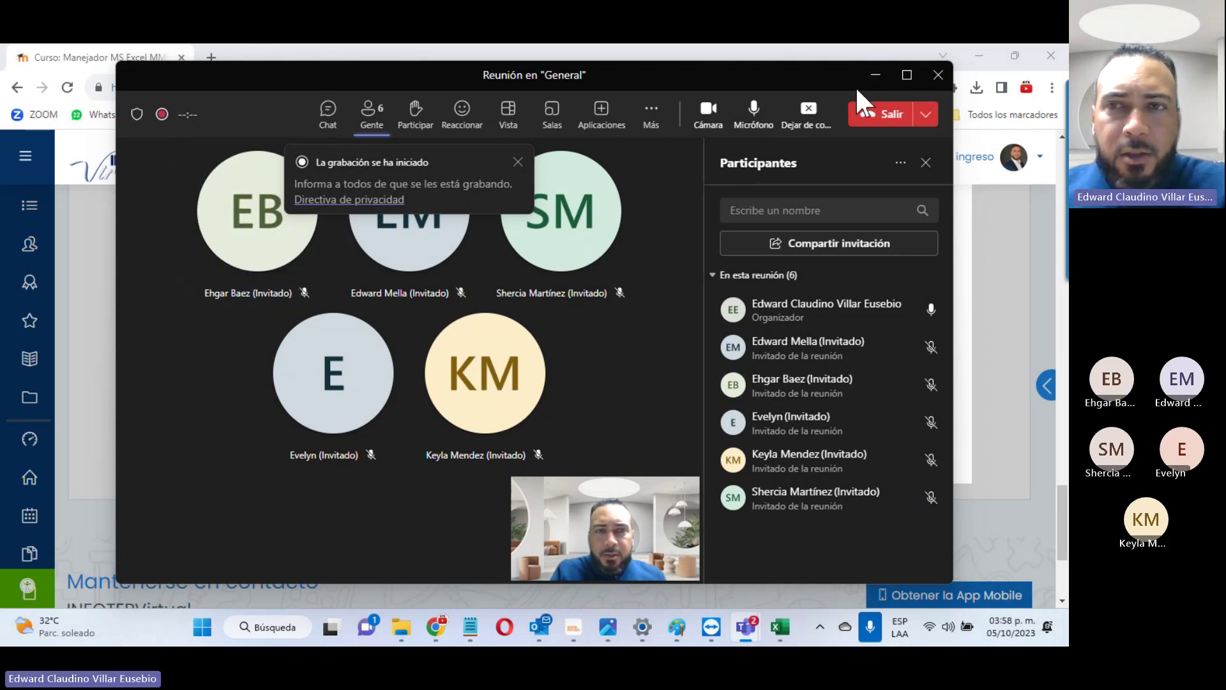
{"action": "left_click", "coordinate": [876, 76]}
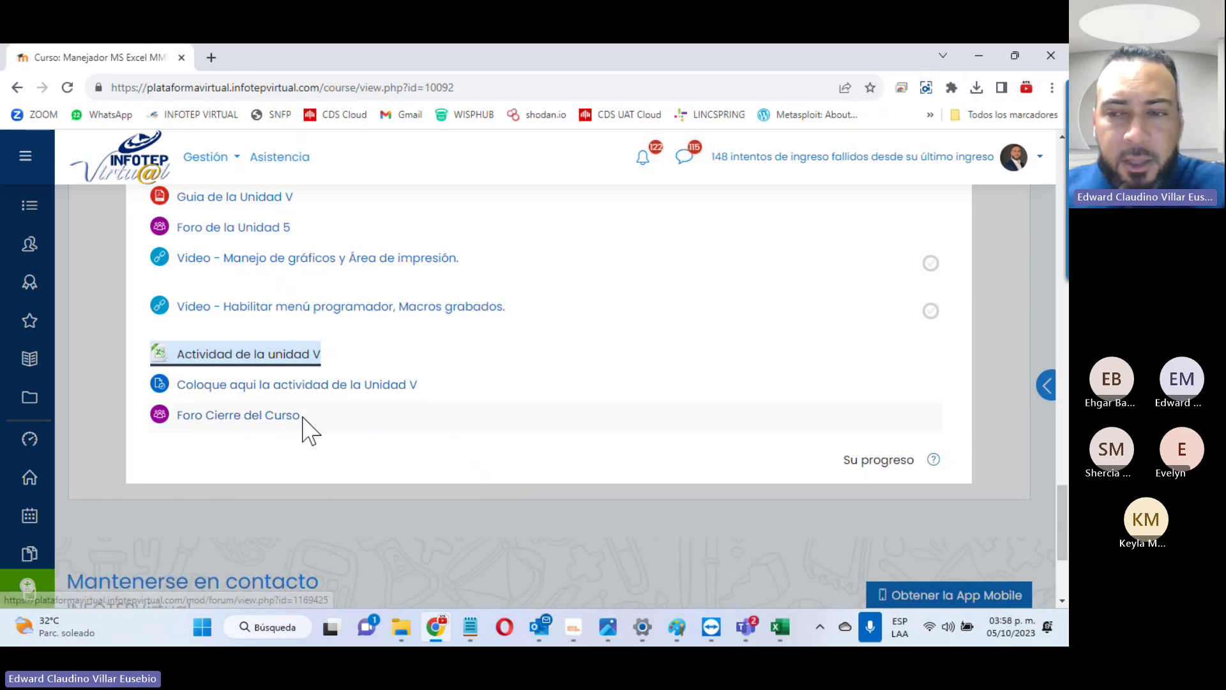
{"action": "left_click", "coordinate": [1015, 636]}
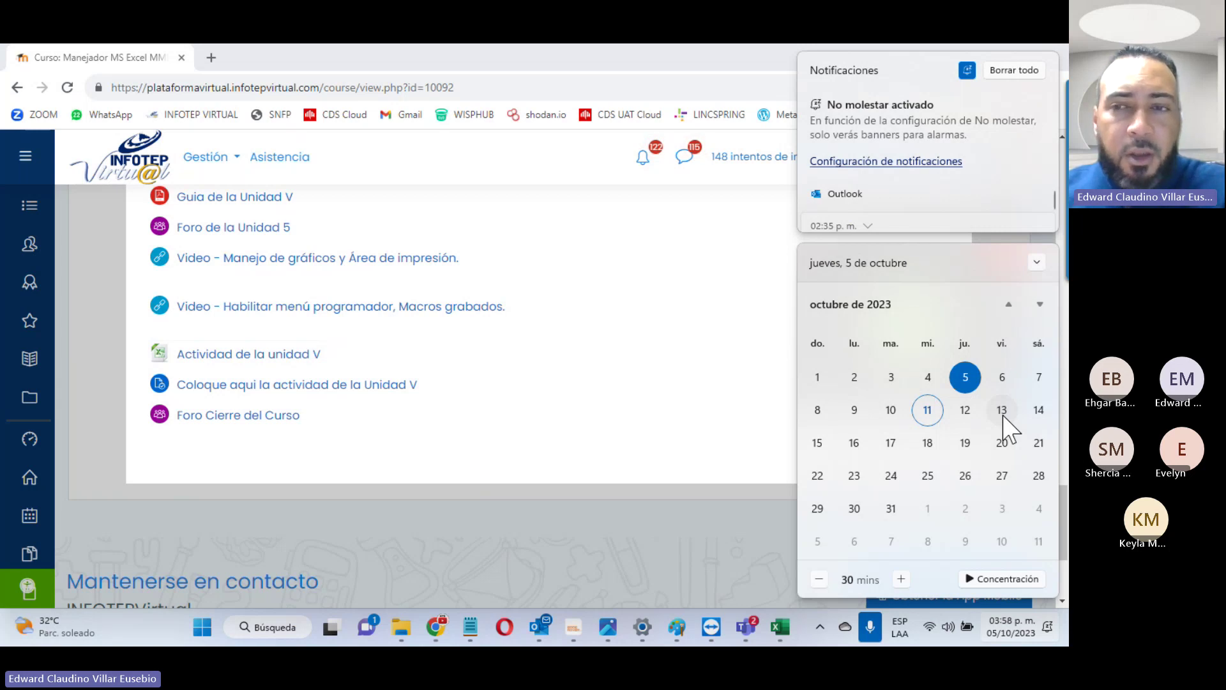
{"action": "left_click", "coordinate": [662, 470]}
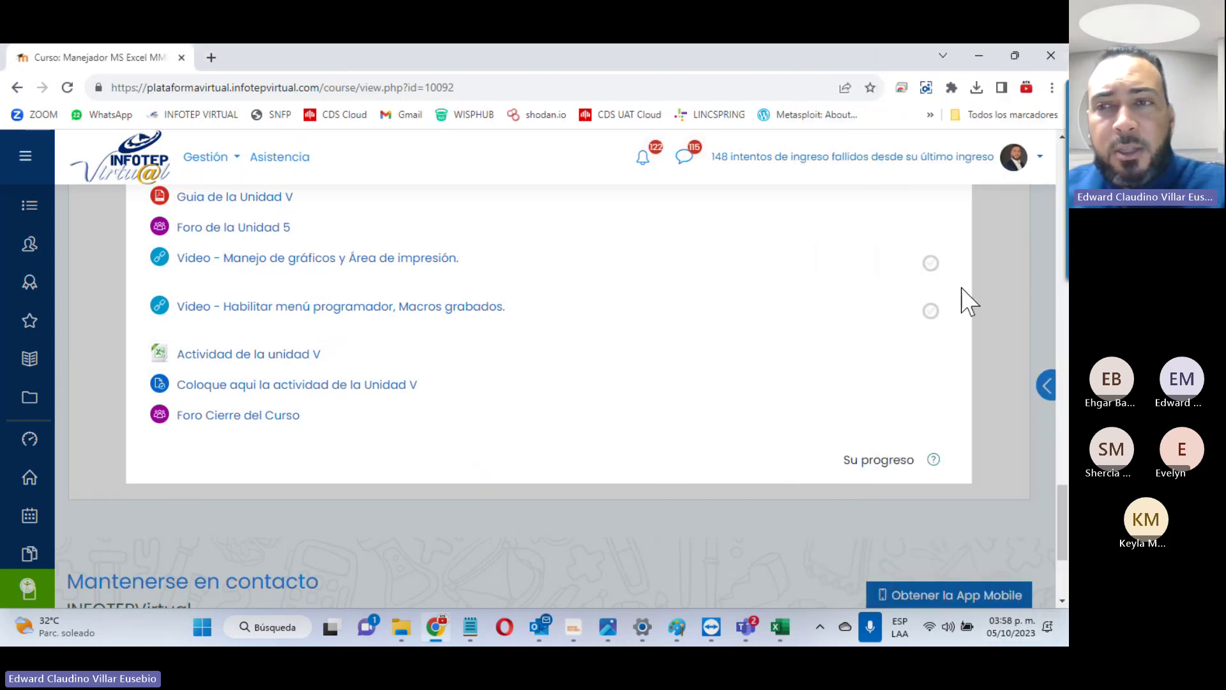